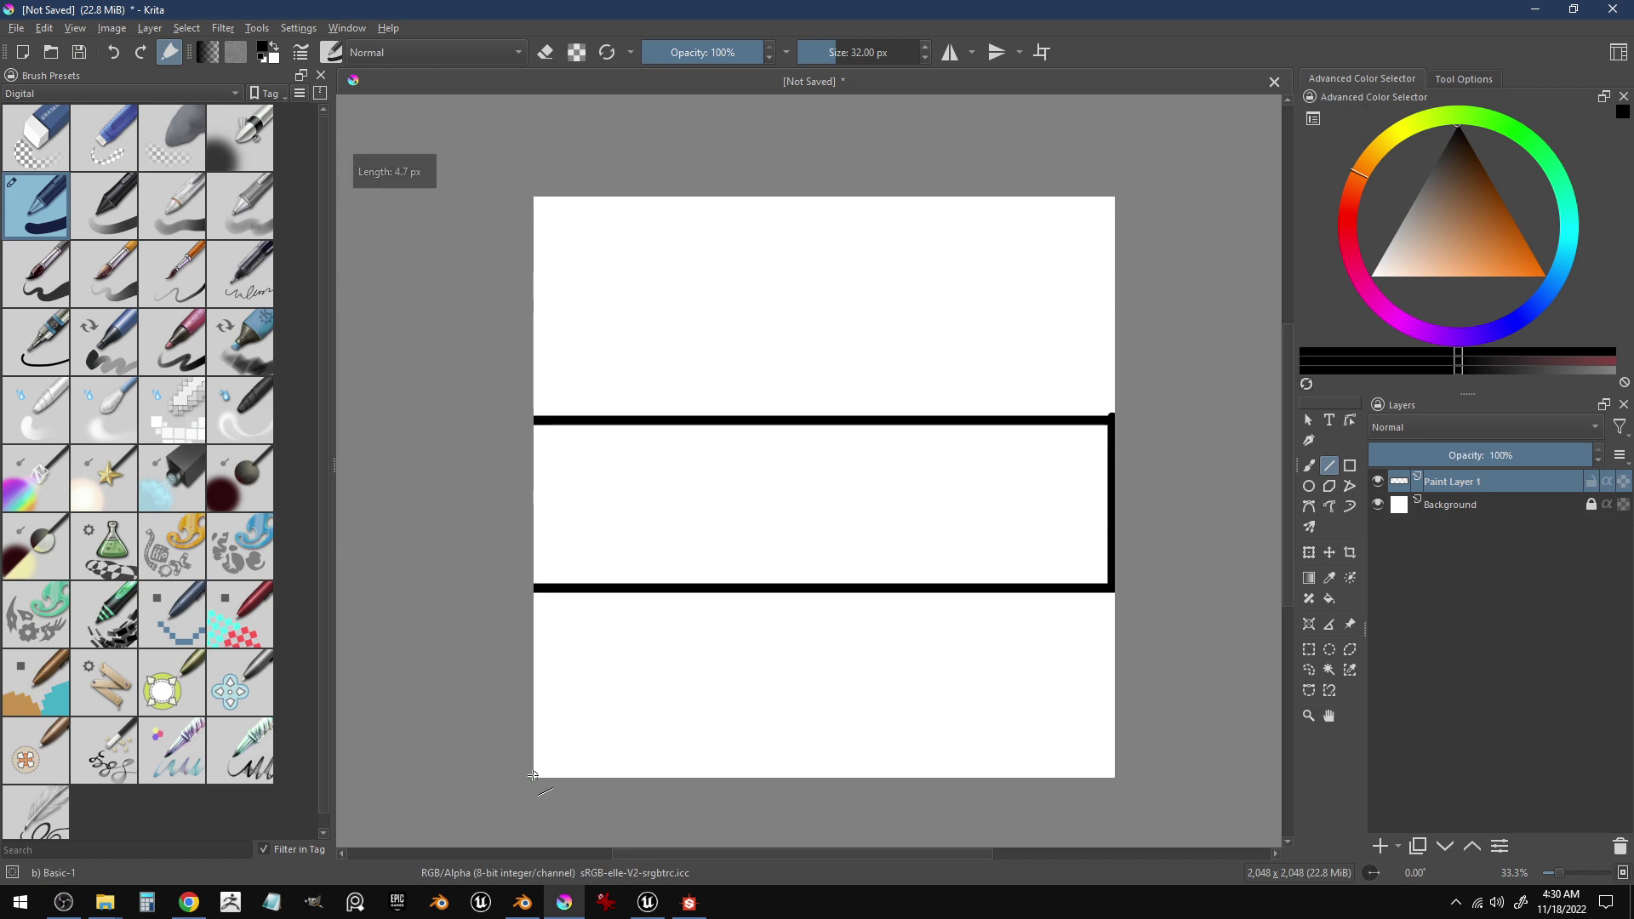
- Draw thick black border lines along the canvas's left, right and bottom edges
{"action": "left_click_drag", "start_coordinate": [533, 194], "coordinate": [534, 200]}
{"action": "left_click_drag", "start_coordinate": [535, 775], "coordinate": [536, 185]}
{"action": "mouse_move", "coordinate": [1118, 191]}
{"action": "left_mouse_down"}
{"action": "mouse_move", "coordinate": [1126, 779]}
{"action": "mouse_move", "coordinate": [1112, 776]}
{"action": "mouse_move", "coordinate": [1110, 192]}
{"action": "mouse_move", "coordinate": [488, 201]}
{"action": "left_mouse_up"}
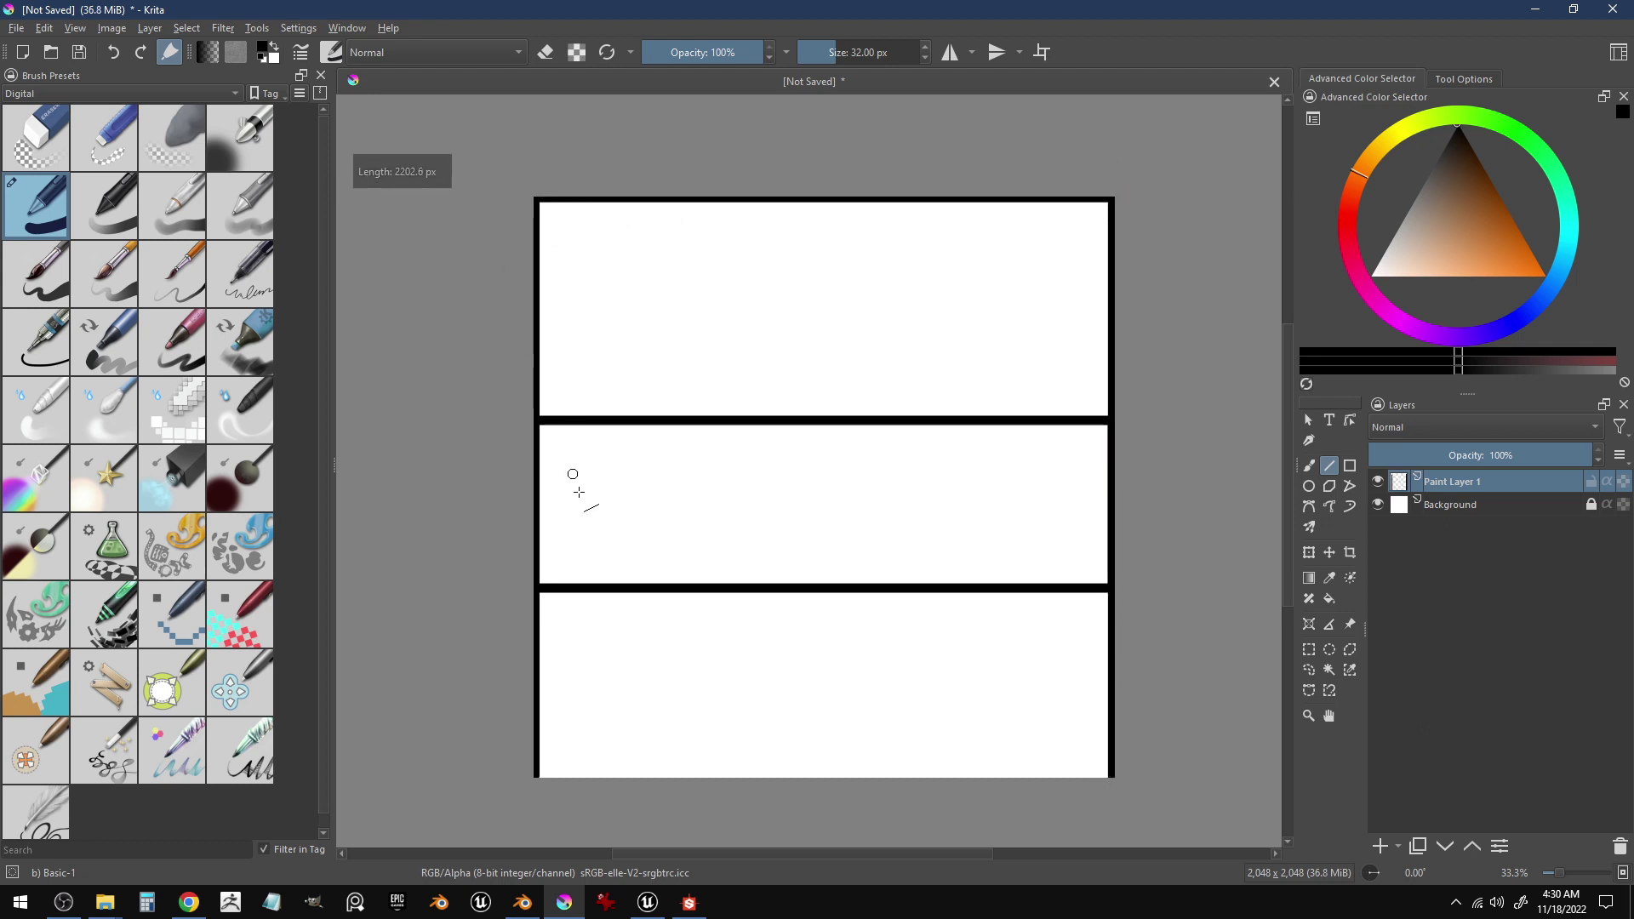
{"action": "left_click_drag", "start_coordinate": [536, 774], "coordinate": [1148, 786]}
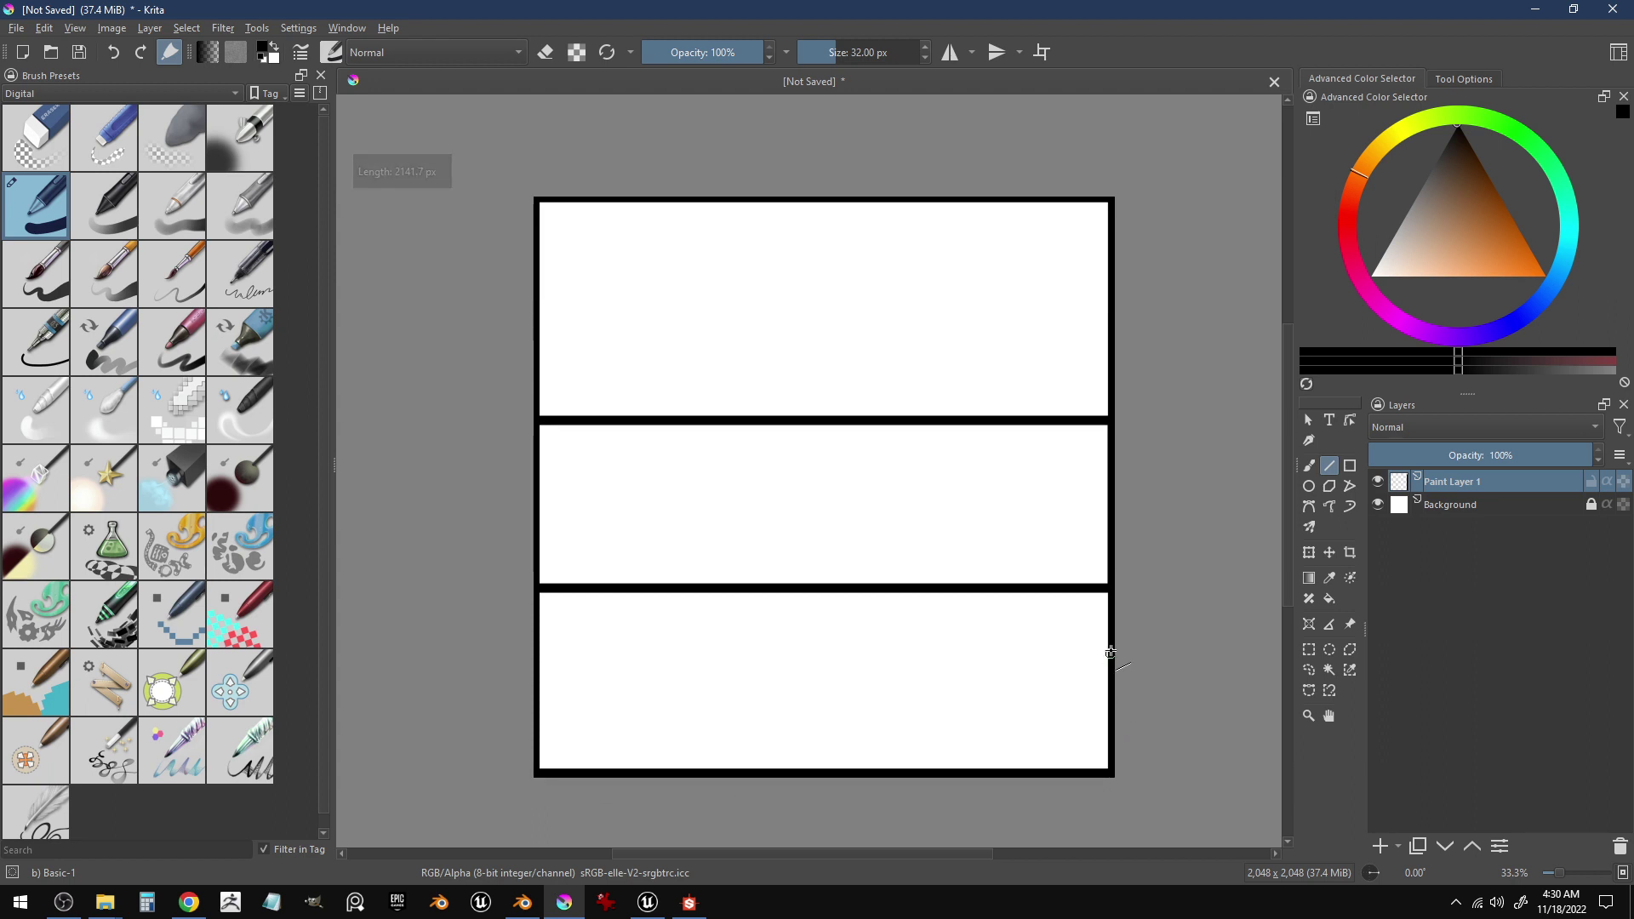
- Add horizontal divider lines across the canvas to form bands of varying heights
{"action": "left_click_drag", "start_coordinate": [509, 642], "coordinate": [1184, 648]}
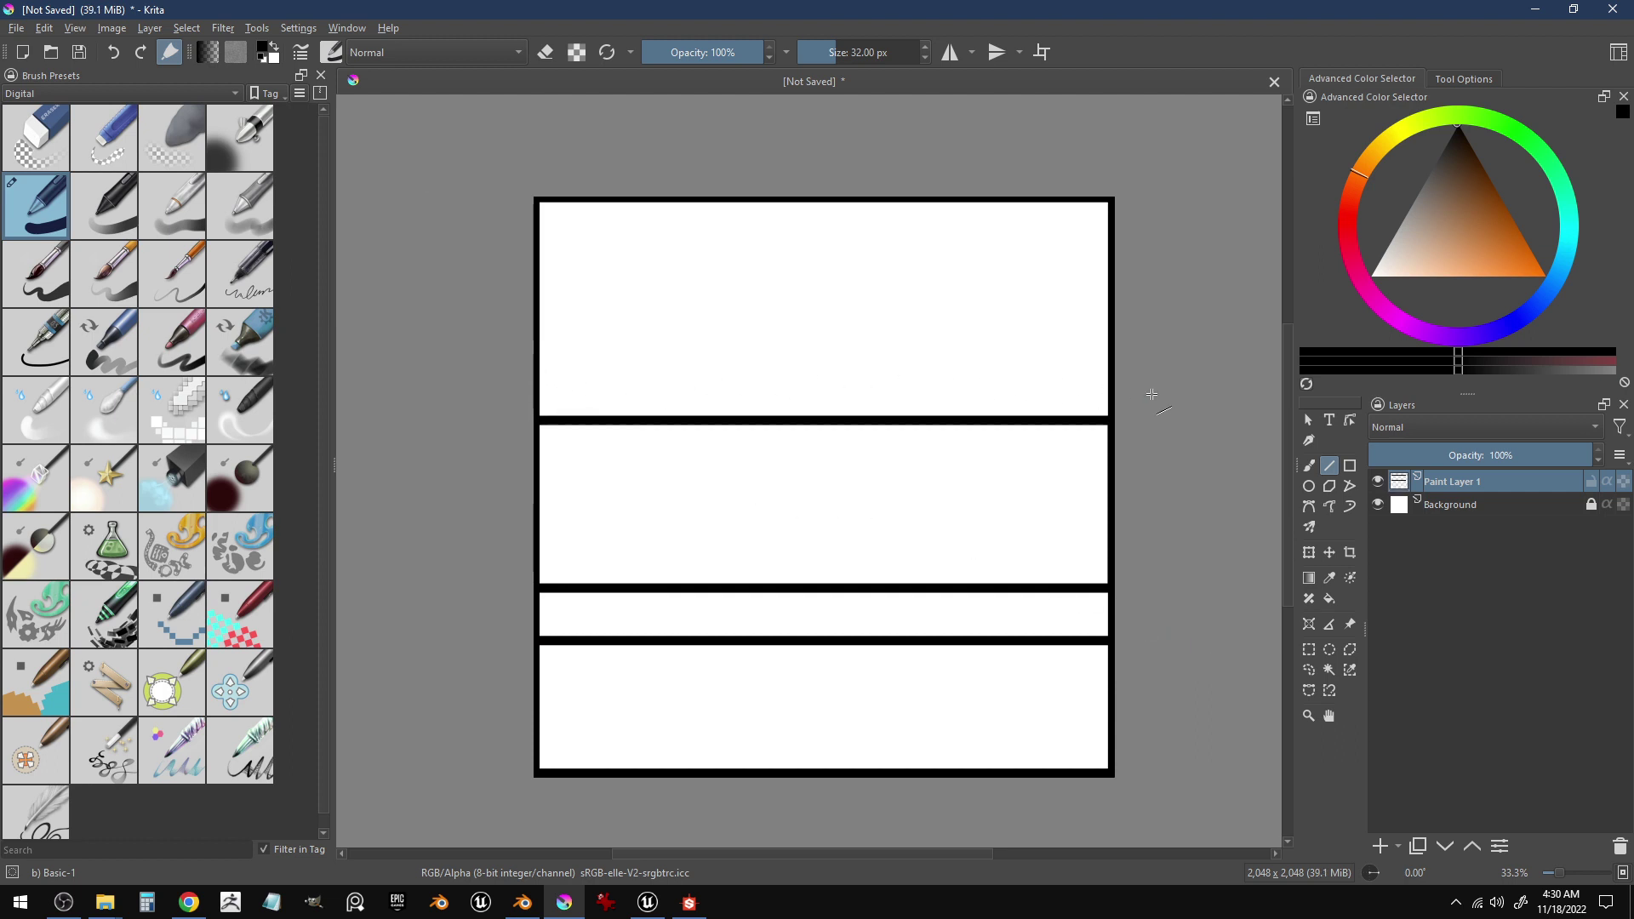
{"action": "left_click_drag", "start_coordinate": [1151, 394], "coordinate": [447, 394]}
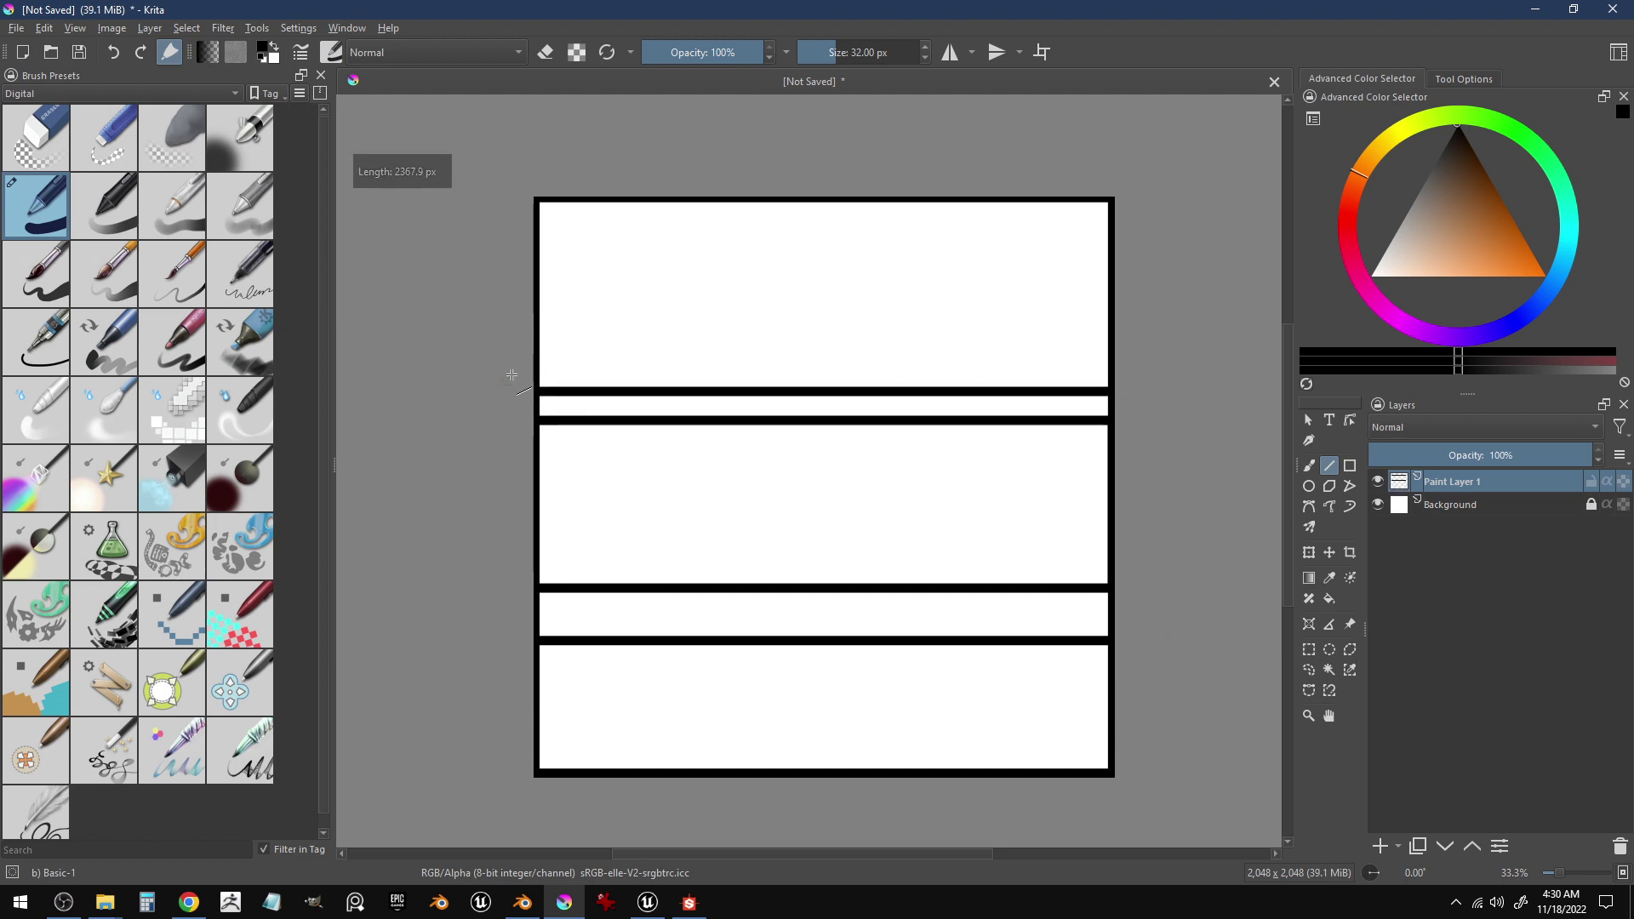
{"action": "left_click_drag", "start_coordinate": [536, 232], "coordinate": [1135, 230]}
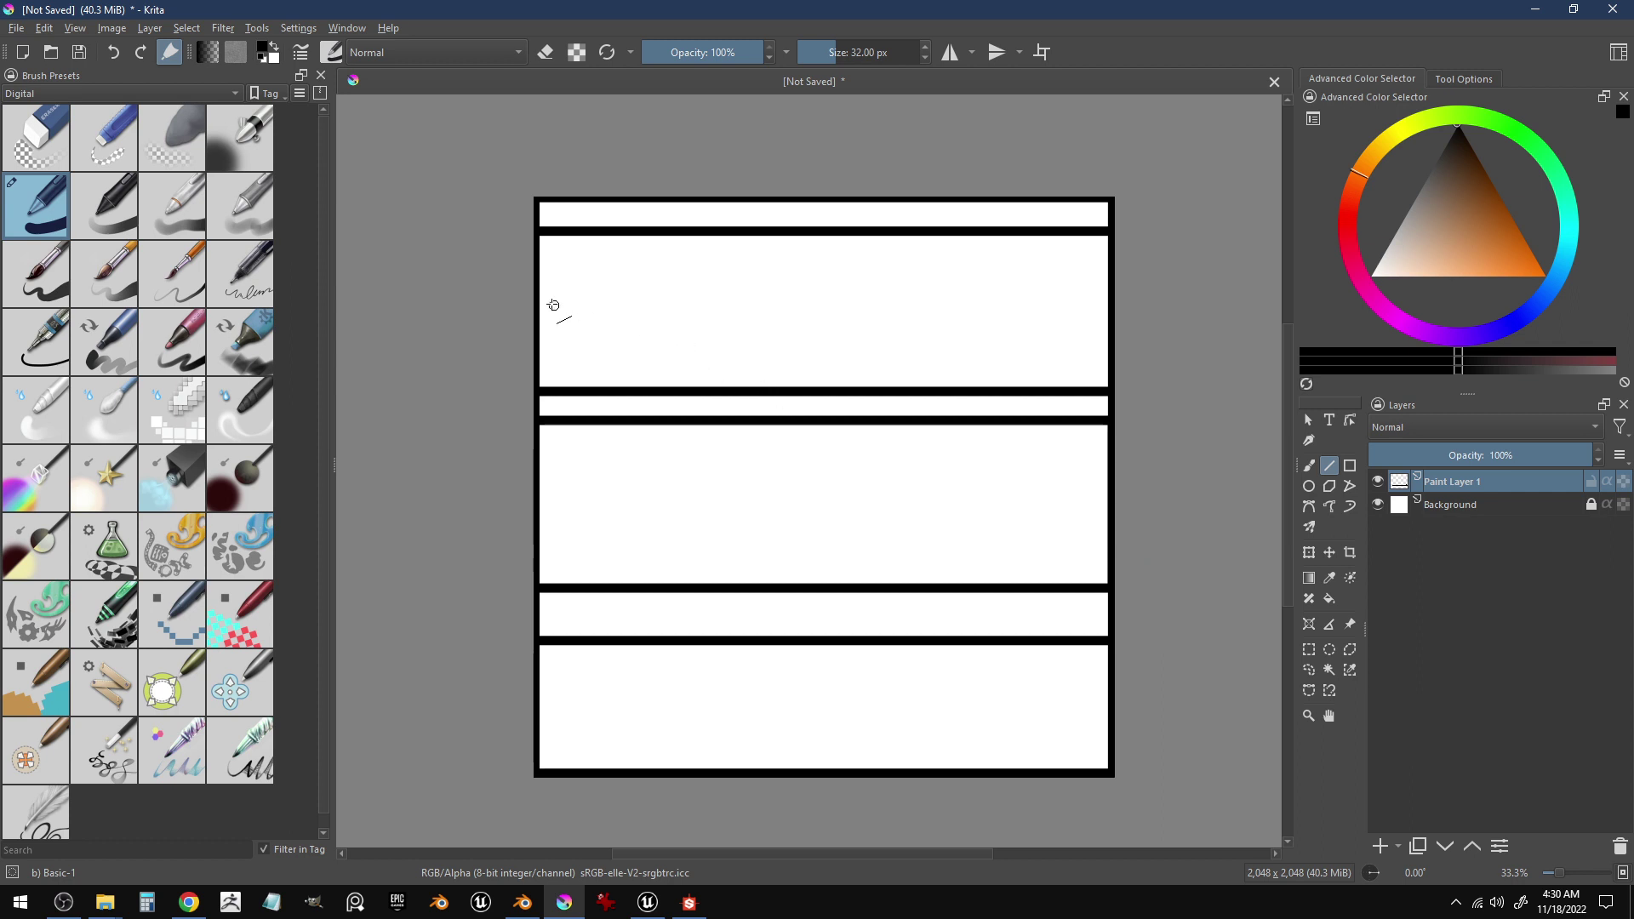
{"action": "mouse_move", "coordinate": [535, 297]}
{"action": "left_mouse_down"}
{"action": "mouse_move", "coordinate": [756, 275]}
{"action": "mouse_move", "coordinate": [1143, 288]}
{"action": "left_mouse_up"}
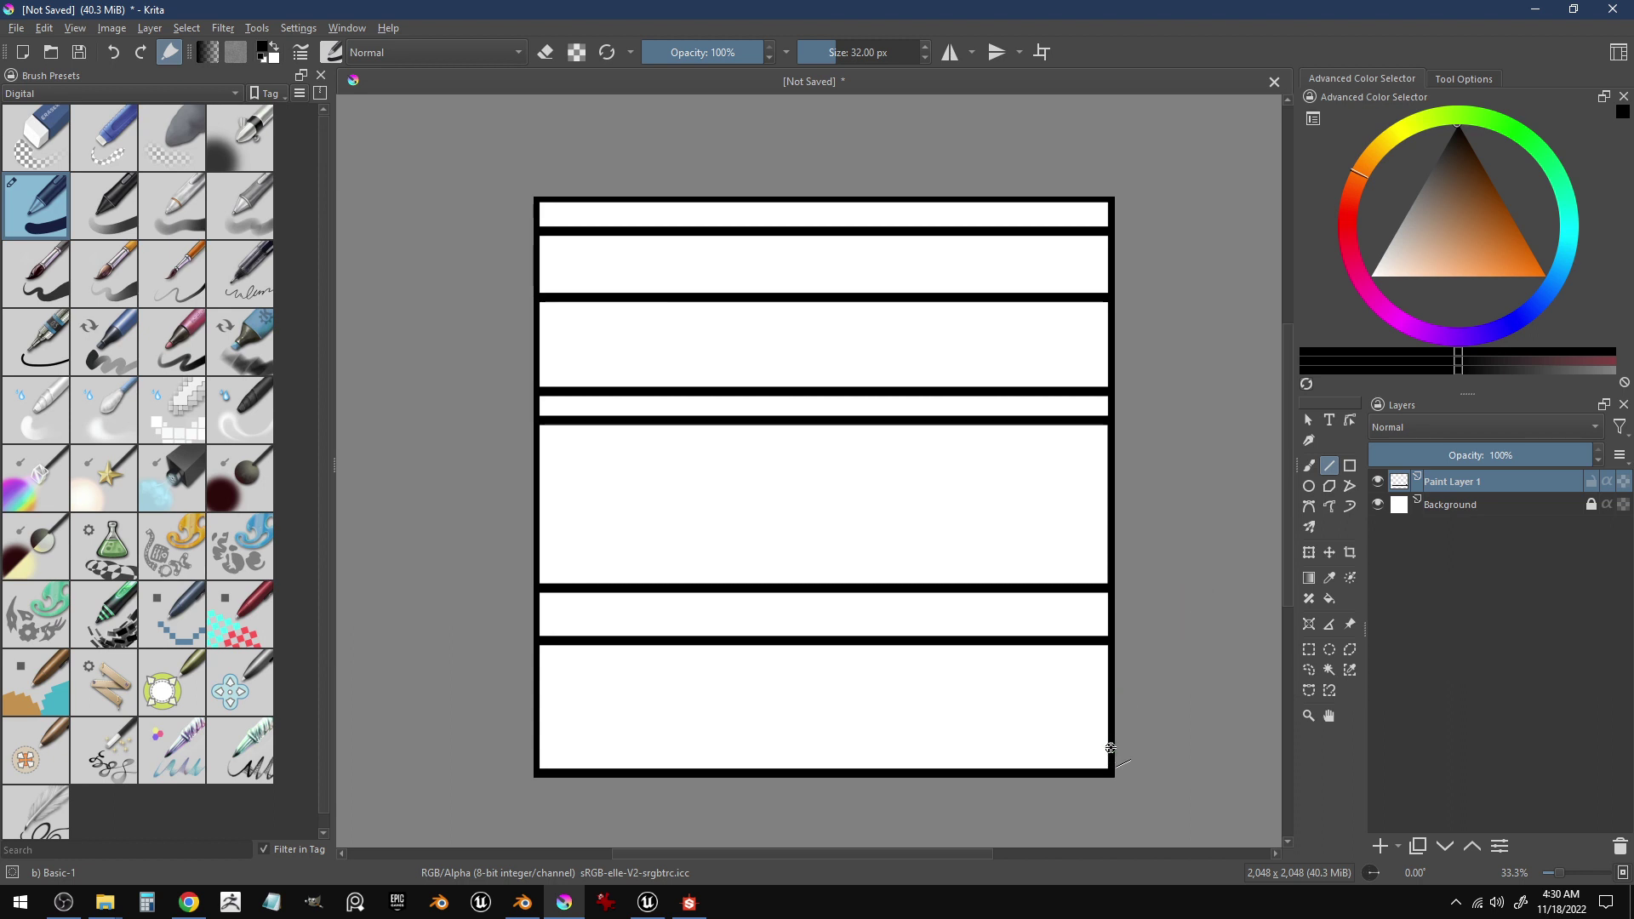
{"action": "left_click_drag", "start_coordinate": [1111, 745], "coordinate": [500, 750]}
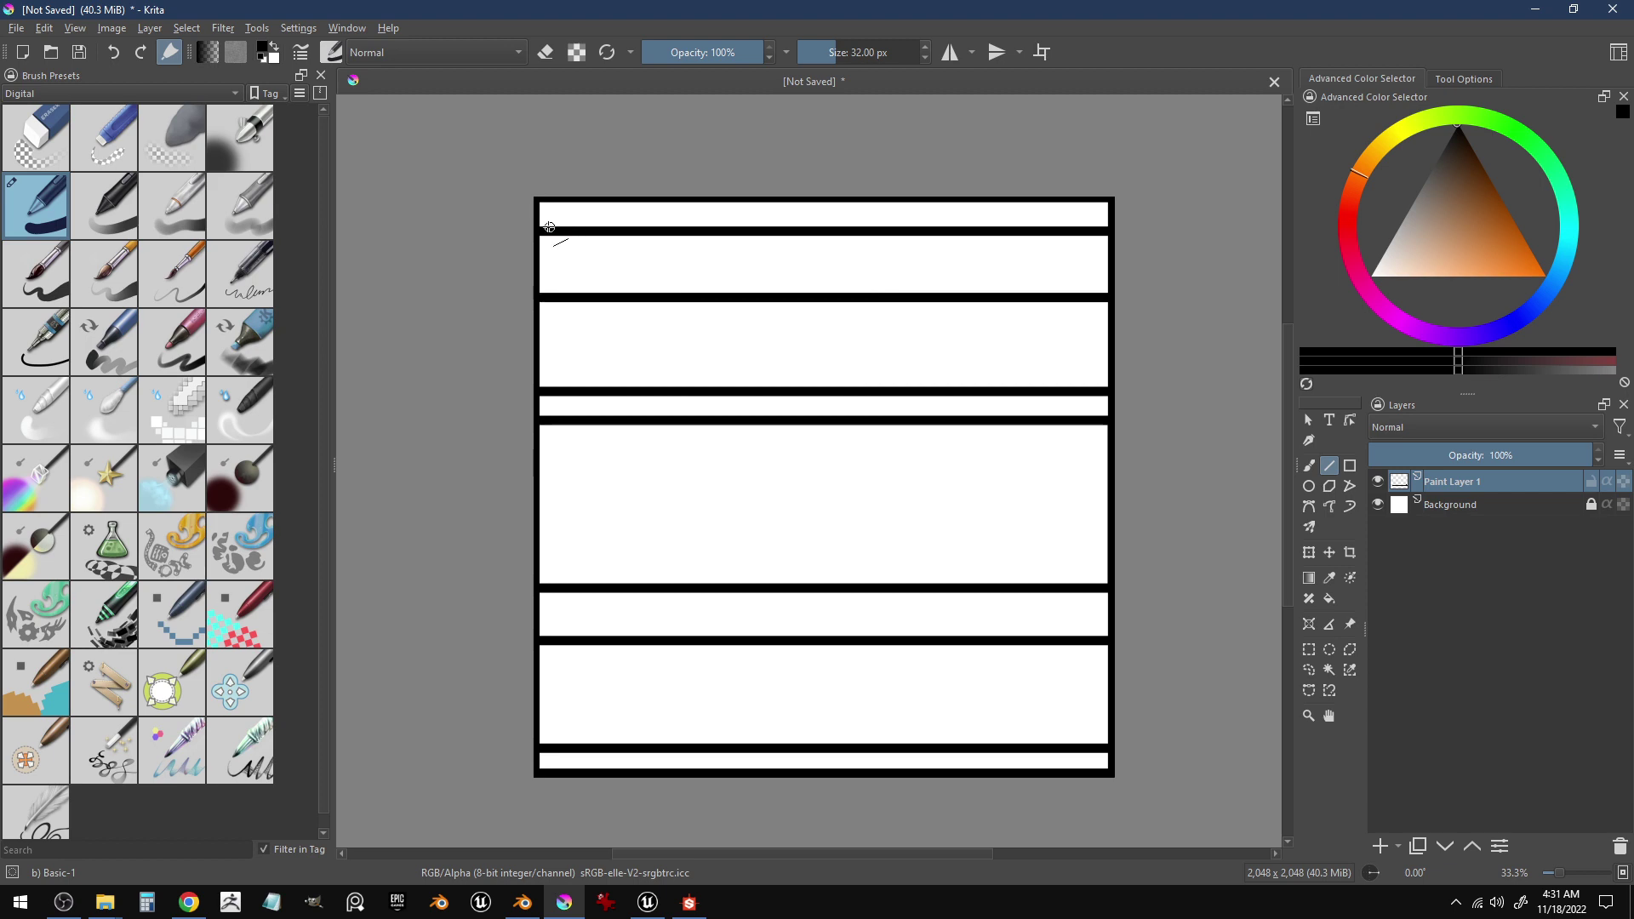
{"action": "left_click_drag", "start_coordinate": [546, 230], "coordinate": [547, 188]}
- Place short rivet ticks at the middle band's lower corners, undoing misplaced ones
{"action": "key", "text": "ctrl+z"}
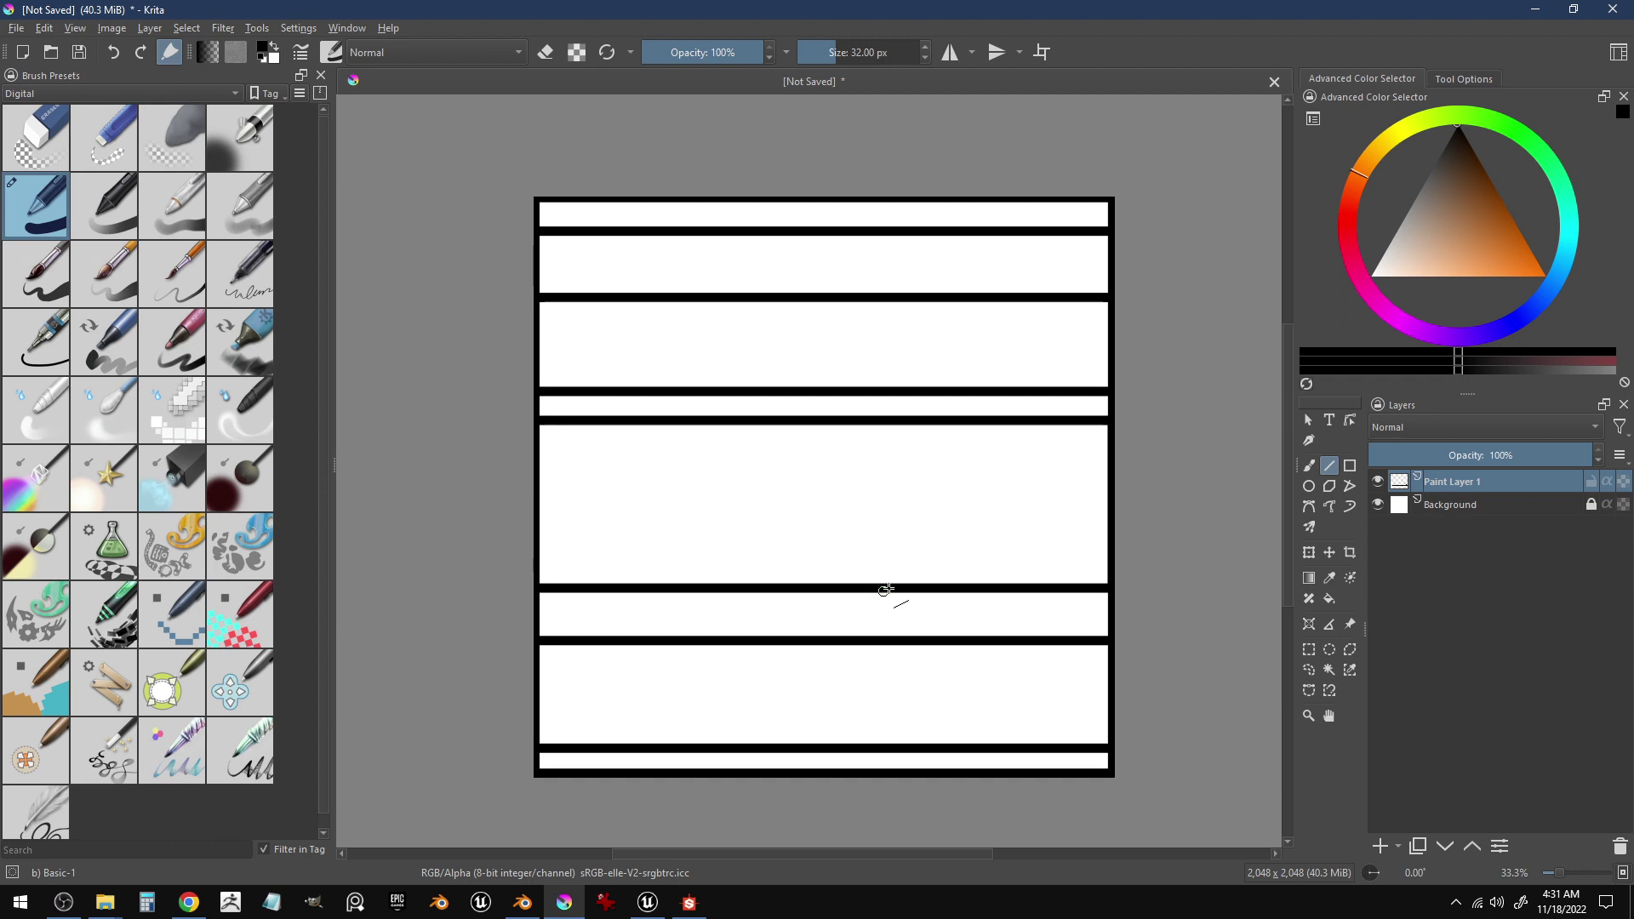
{"action": "left_click_drag", "start_coordinate": [1082, 588], "coordinate": [1083, 572]}
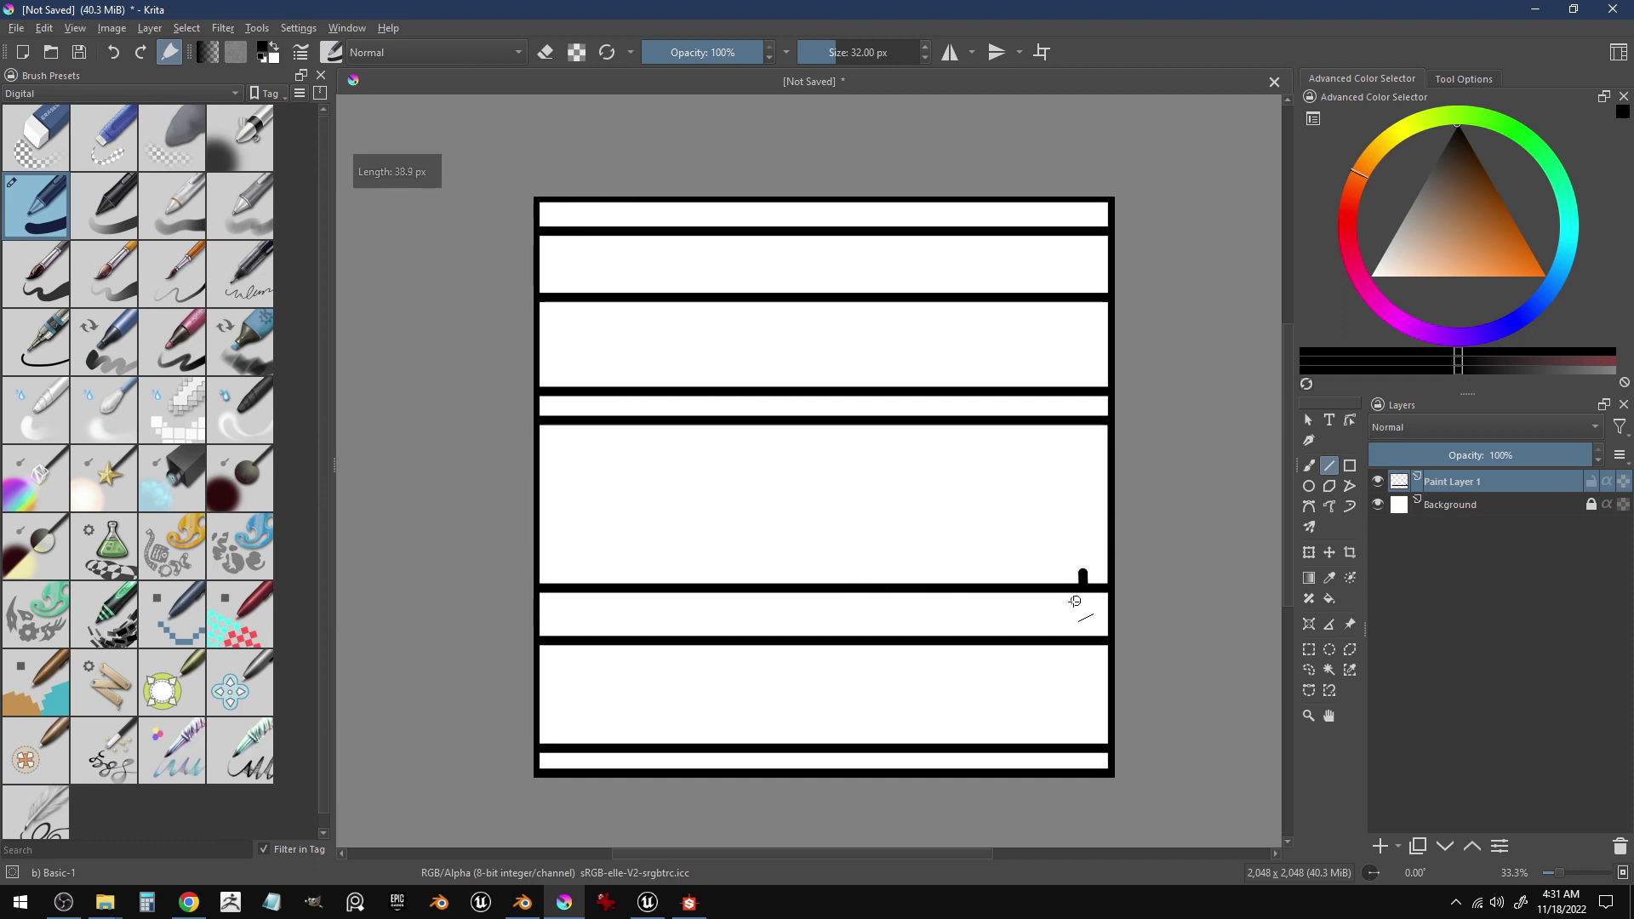
{"action": "left_click_drag", "start_coordinate": [1077, 421], "coordinate": [1073, 450]}
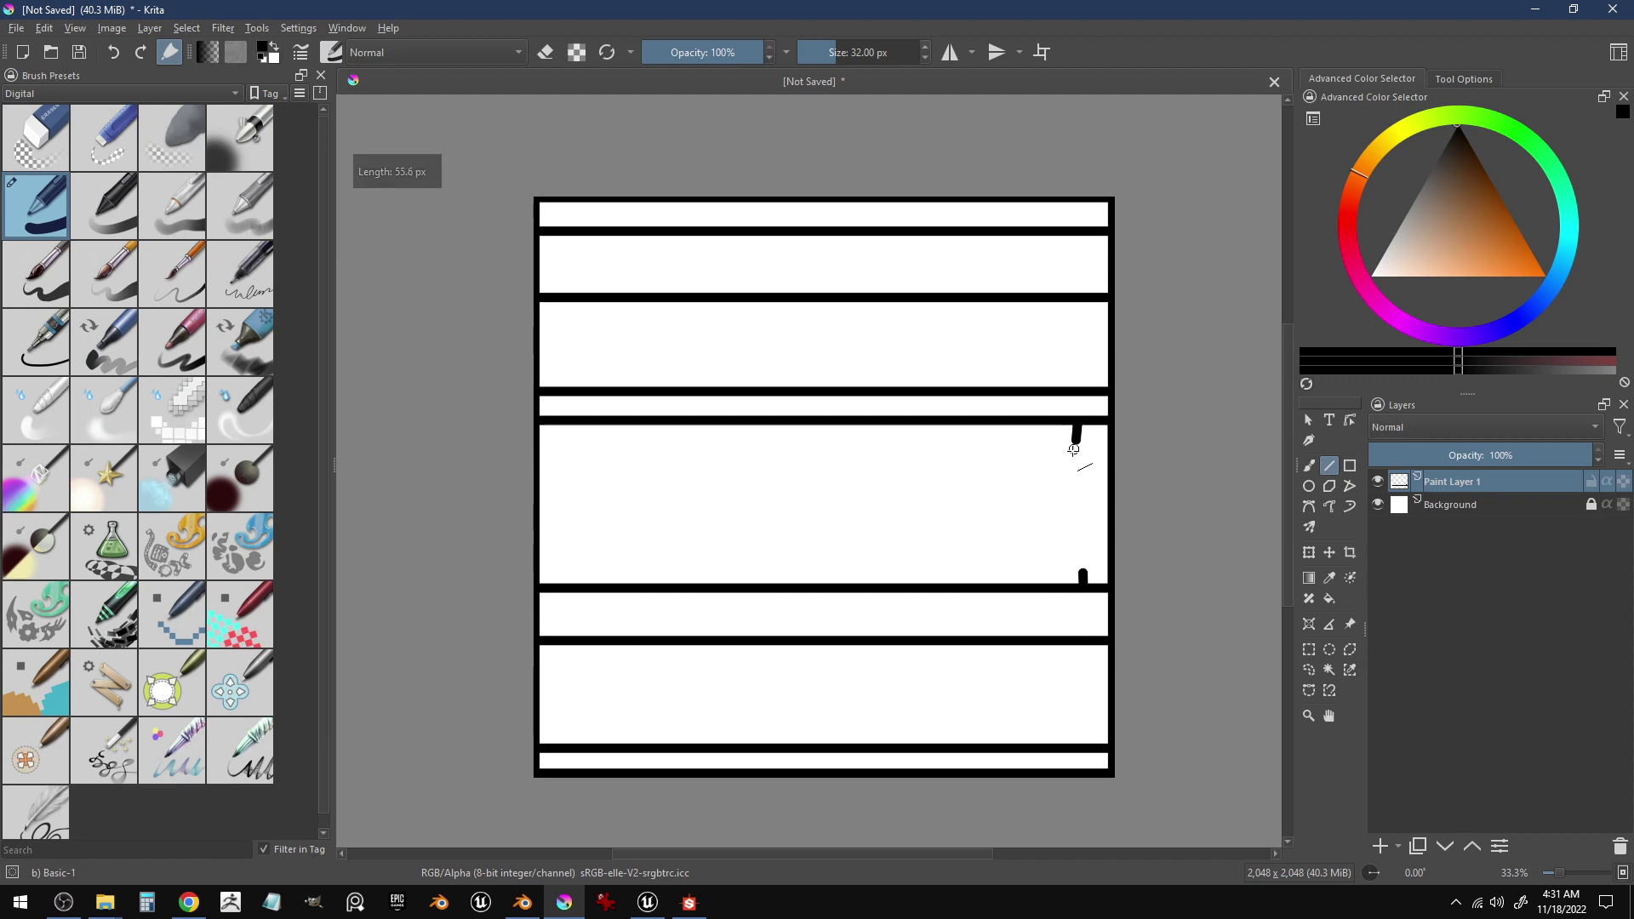
{"action": "key", "text": "ctrl+z"}
{"action": "left_click", "coordinate": [549, 586]}
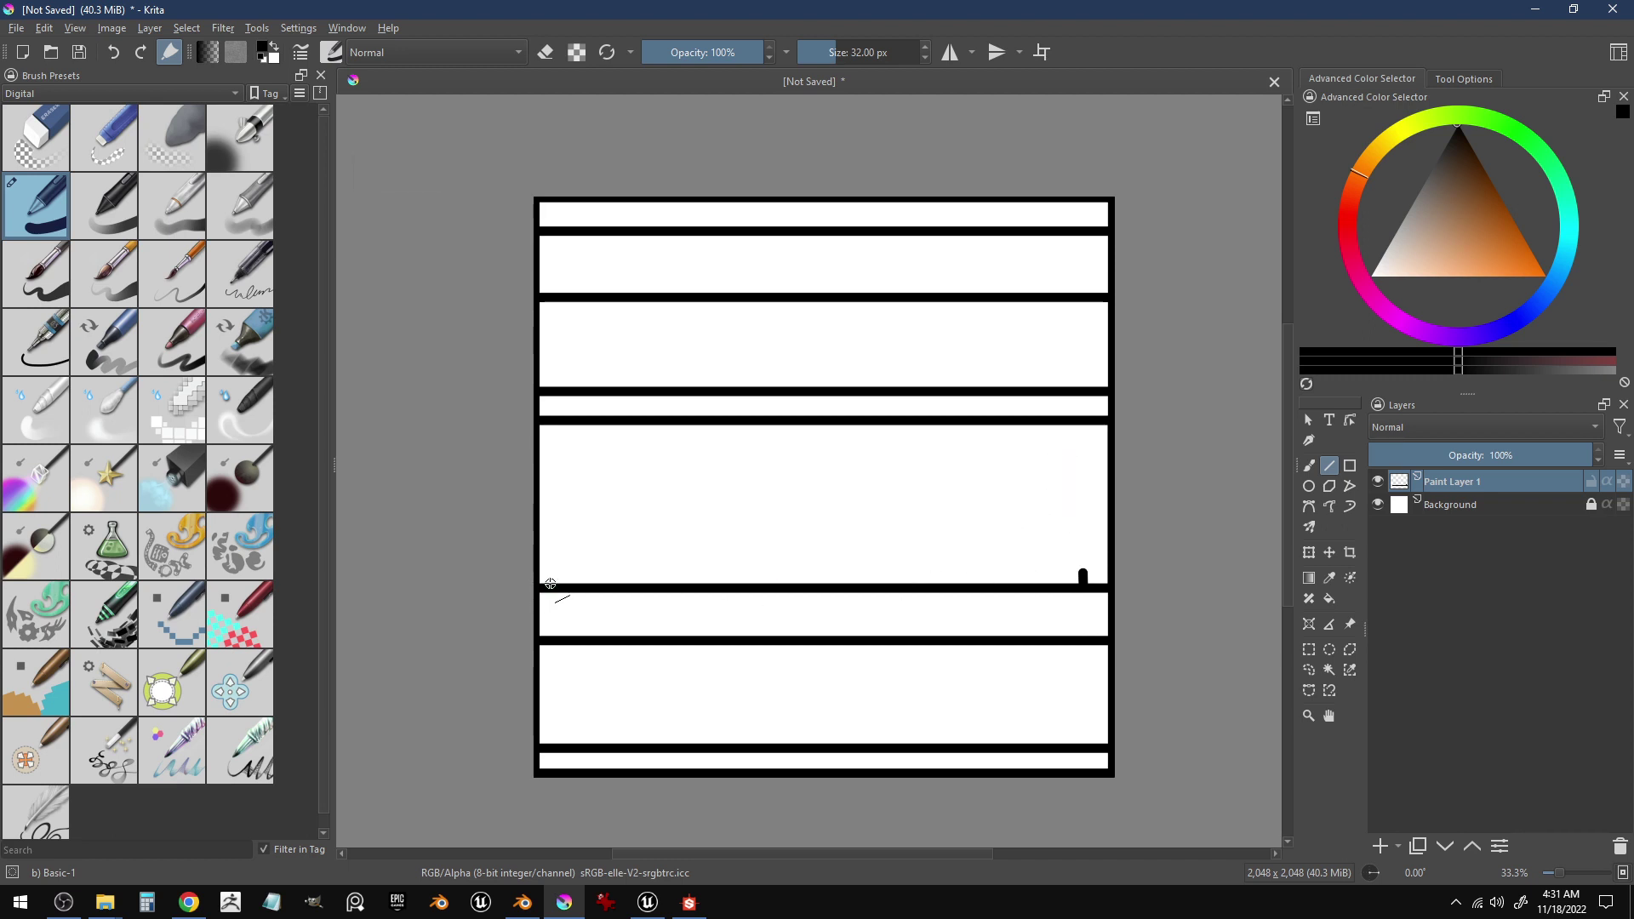
{"action": "mouse_move", "coordinate": [552, 585]}
{"action": "left_mouse_down"}
{"action": "mouse_move", "coordinate": [557, 571]}
{"action": "mouse_move", "coordinate": [635, 584]}
{"action": "mouse_move", "coordinate": [558, 575]}
{"action": "mouse_move", "coordinate": [560, 592]}
{"action": "mouse_move", "coordinate": [559, 572]}
{"action": "left_mouse_up"}
{"action": "key", "text": "ctrl+z"}
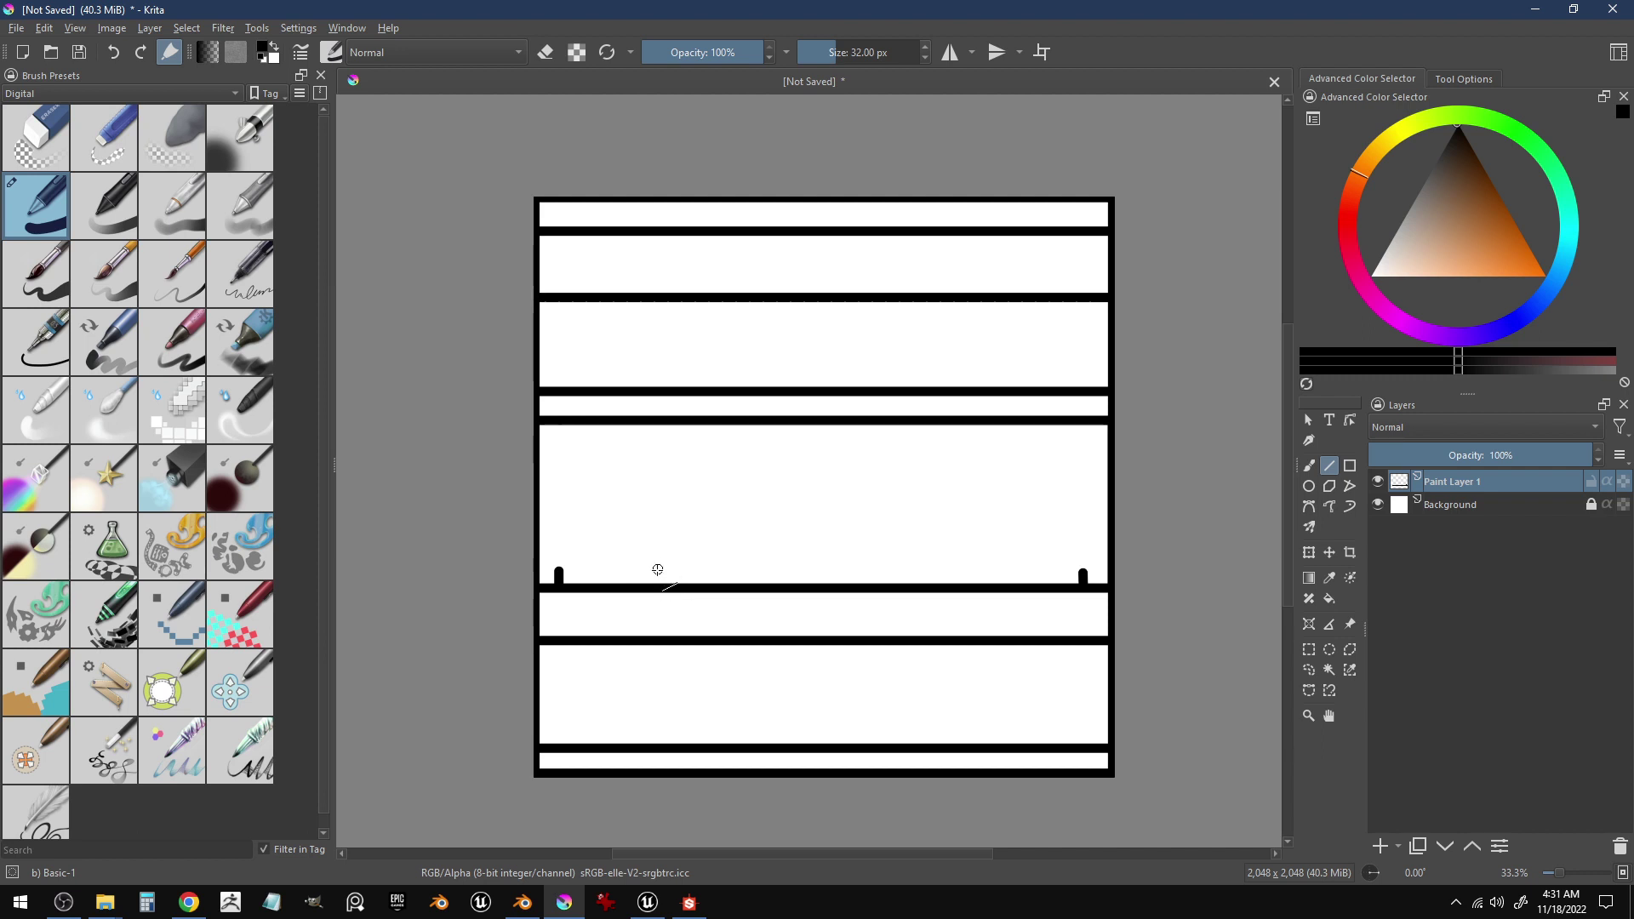
{"action": "mouse_move", "coordinate": [658, 569]}
{"action": "left_mouse_down"}
{"action": "mouse_move", "coordinate": [657, 588]}
{"action": "mouse_move", "coordinate": [659, 572]}
{"action": "left_mouse_up"}
{"action": "key", "text": "ctrl+z"}
- Add the vertical divider and top-corner ticks, then start the trapezoid bump on the lower border
{"action": "mouse_move", "coordinate": [717, 583]}
{"action": "left_mouse_down"}
{"action": "mouse_move", "coordinate": [719, 569]}
{"action": "mouse_move", "coordinate": [691, 584]}
{"action": "mouse_move", "coordinate": [690, 417]}
{"action": "mouse_move", "coordinate": [661, 433]}
{"action": "left_mouse_up"}
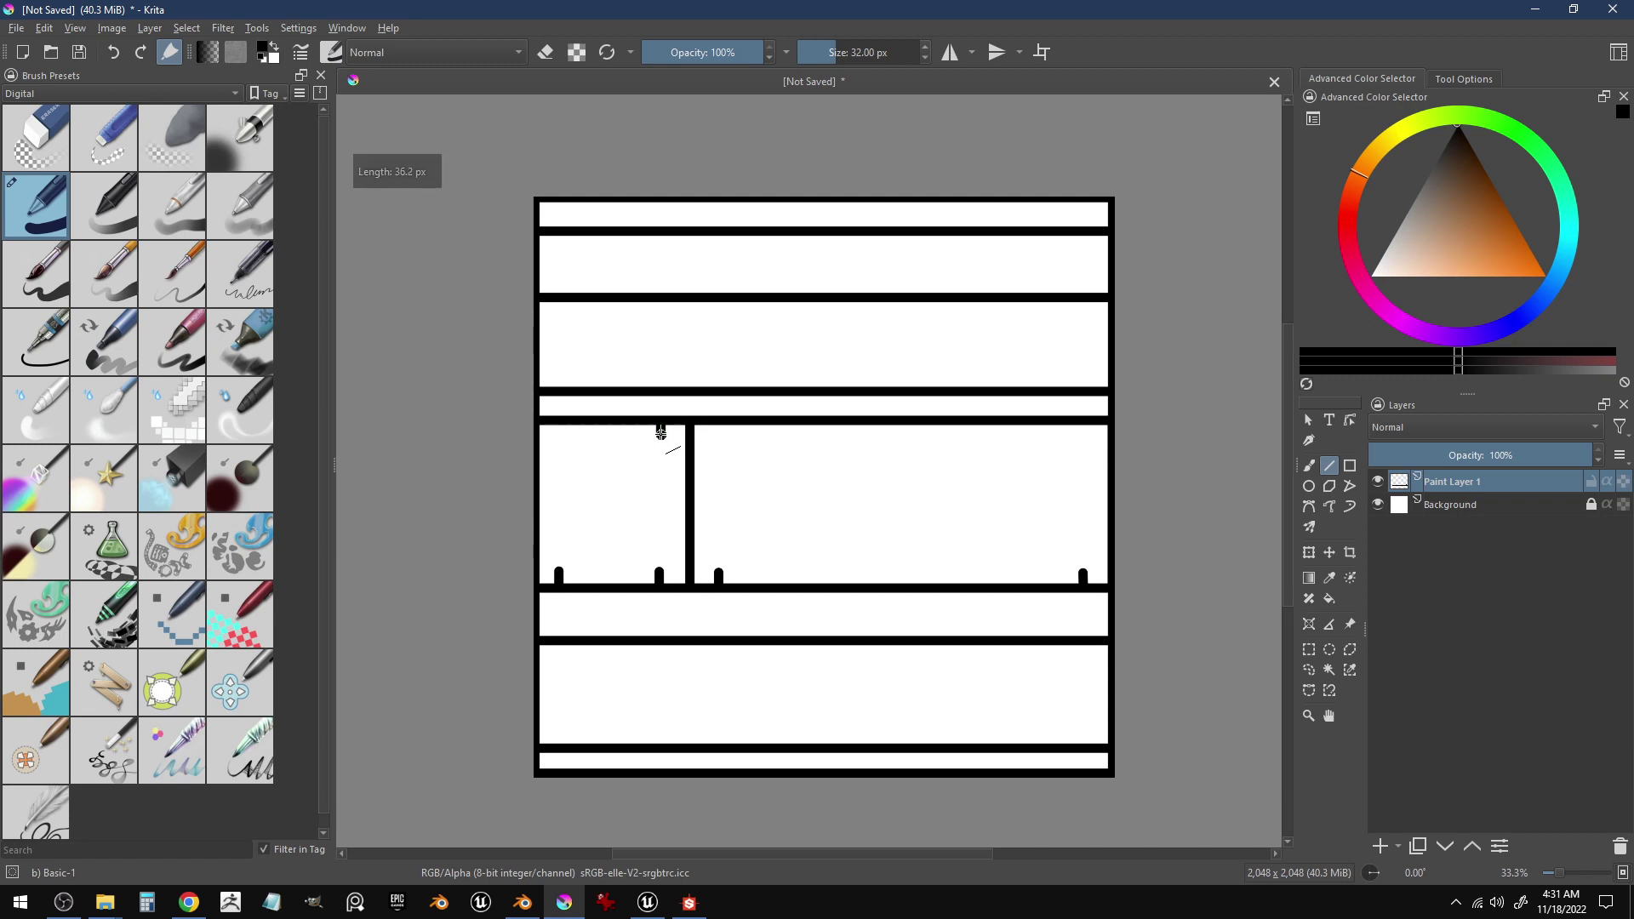
{"action": "left_click_drag", "start_coordinate": [556, 425], "coordinate": [557, 434]}
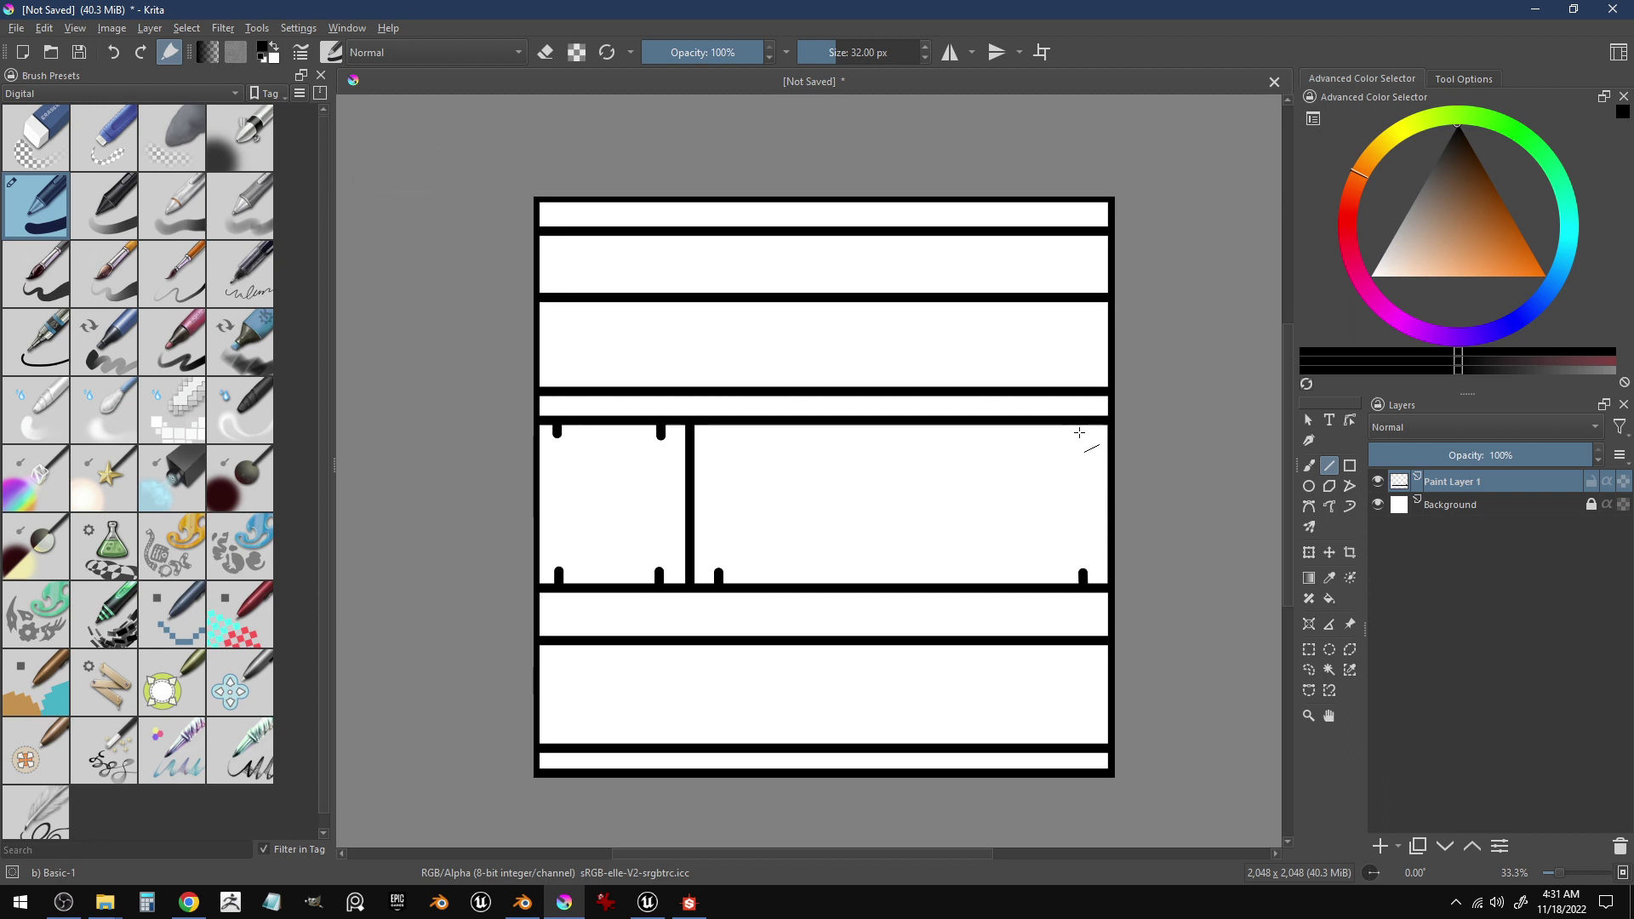
{"action": "mouse_move", "coordinate": [1081, 424]}
{"action": "left_mouse_down"}
{"action": "mouse_move", "coordinate": [1069, 454]}
{"action": "mouse_move", "coordinate": [1080, 433]}
{"action": "left_mouse_up"}
{"action": "left_click_drag", "start_coordinate": [701, 438], "coordinate": [714, 434]}
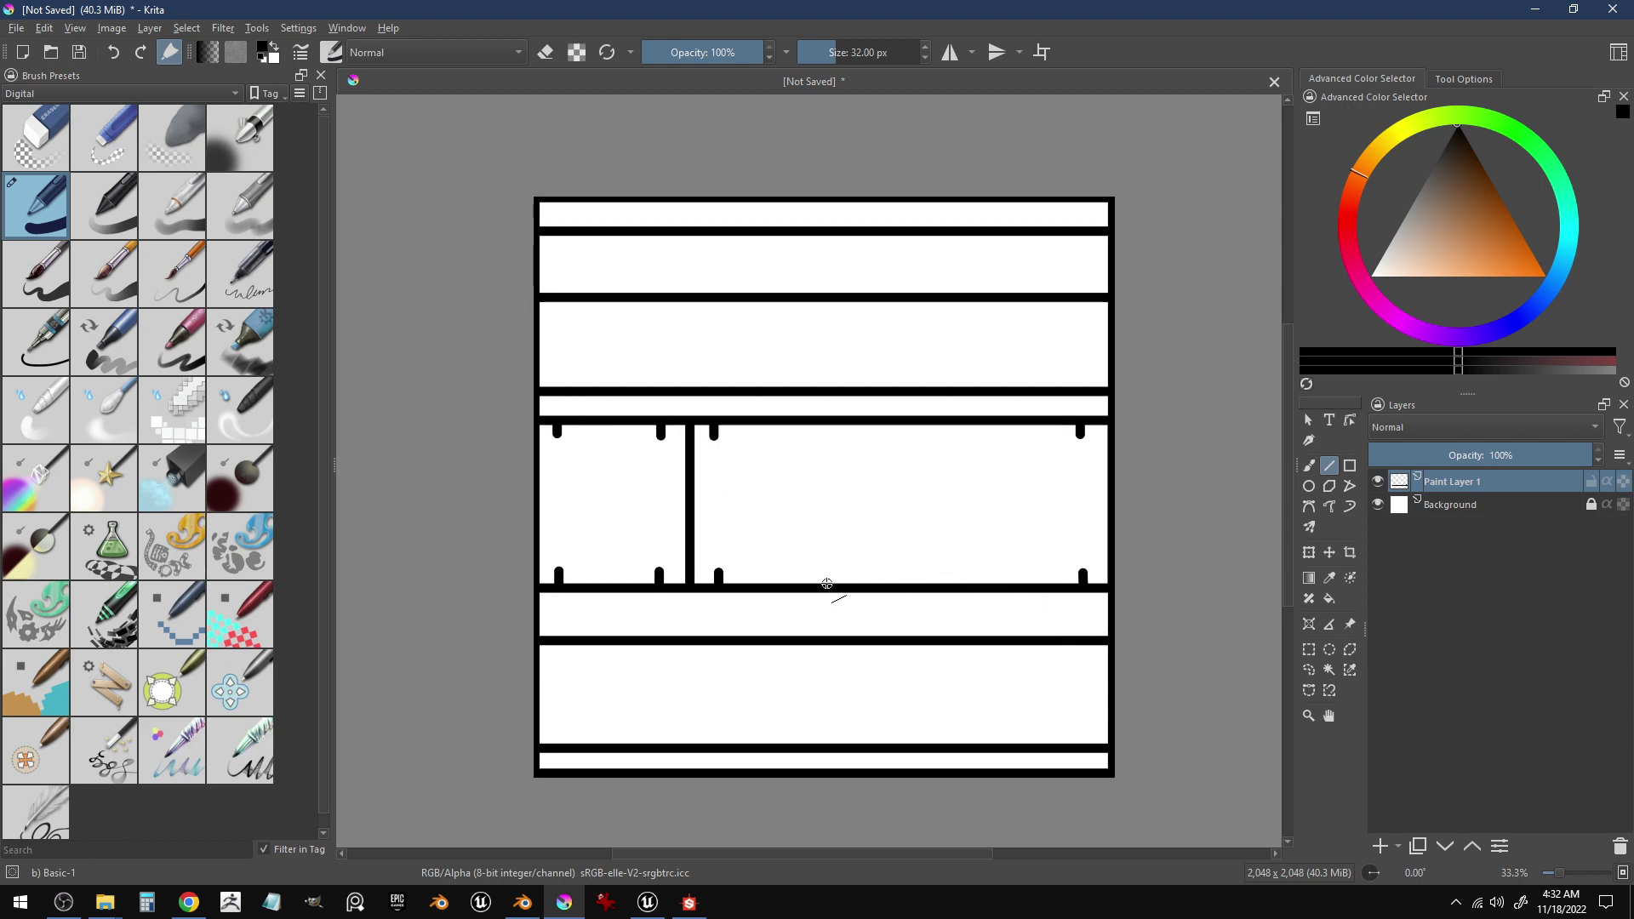
{"action": "mouse_move", "coordinate": [827, 584]}
{"action": "left_mouse_down"}
{"action": "mouse_move", "coordinate": [833, 569]}
{"action": "mouse_move", "coordinate": [926, 569]}
{"action": "mouse_move", "coordinate": [942, 586]}
{"action": "left_mouse_up"}
- Redraw the trapezoid bump's slanted right side on the lower border
{"action": "key", "text": "ctrl+z"}
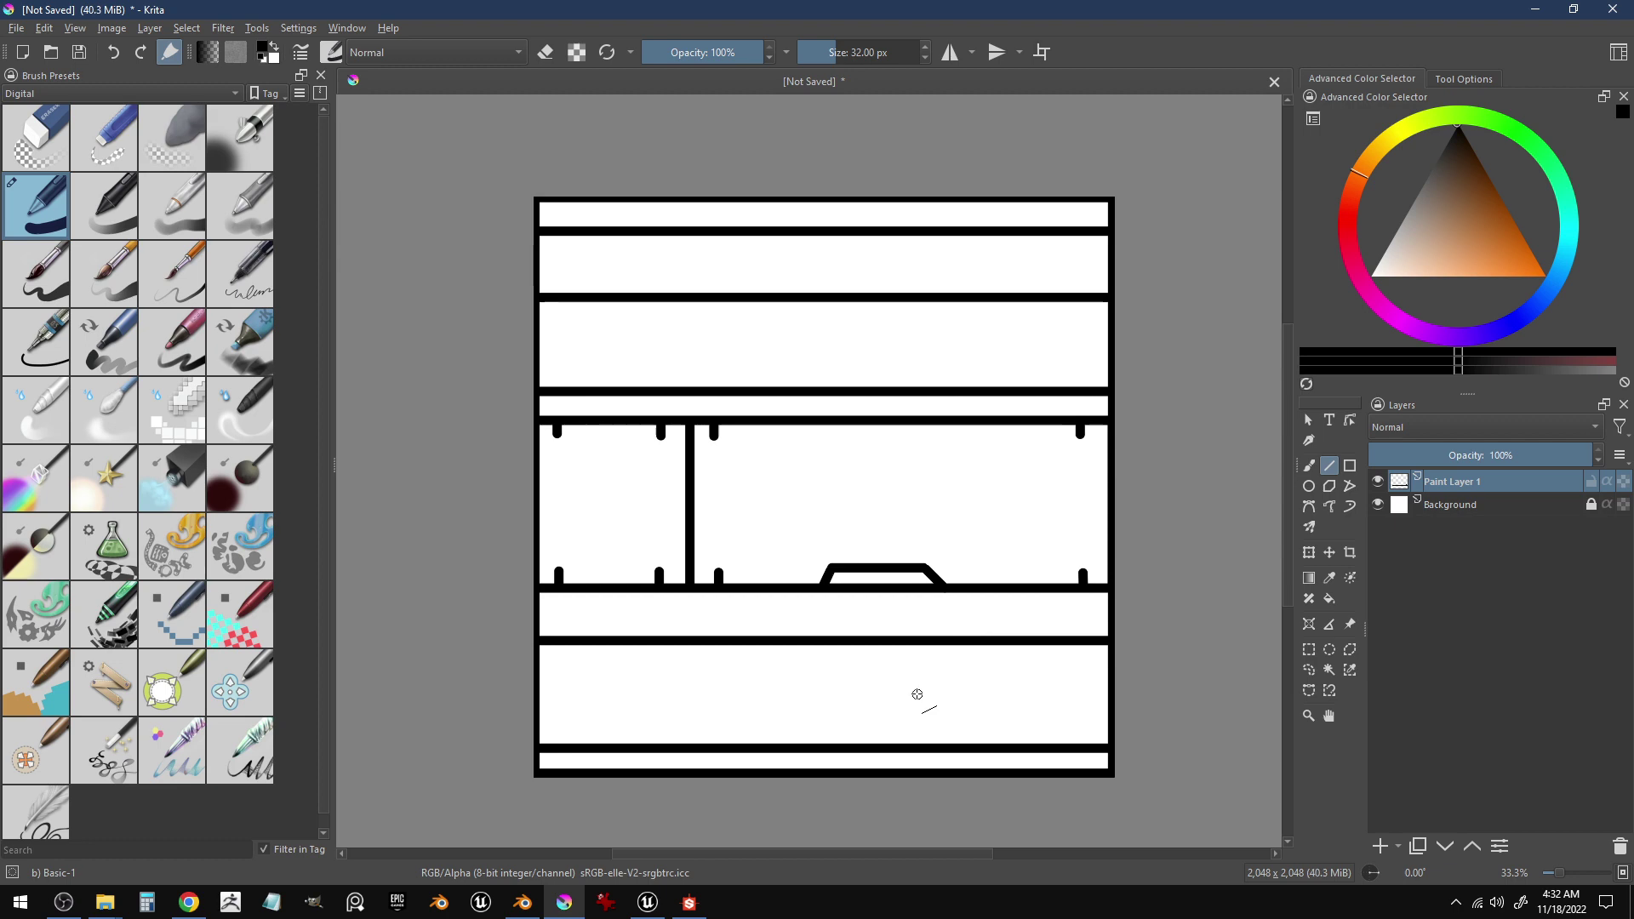
{"action": "key", "text": "ctrl+z"}
{"action": "left_click_drag", "start_coordinate": [928, 568], "coordinate": [936, 587]}
- Draw the small bump on the left section's lower edge and short dashes in the upper band
{"action": "left_click_drag", "start_coordinate": [585, 585], "coordinate": [604, 577]}
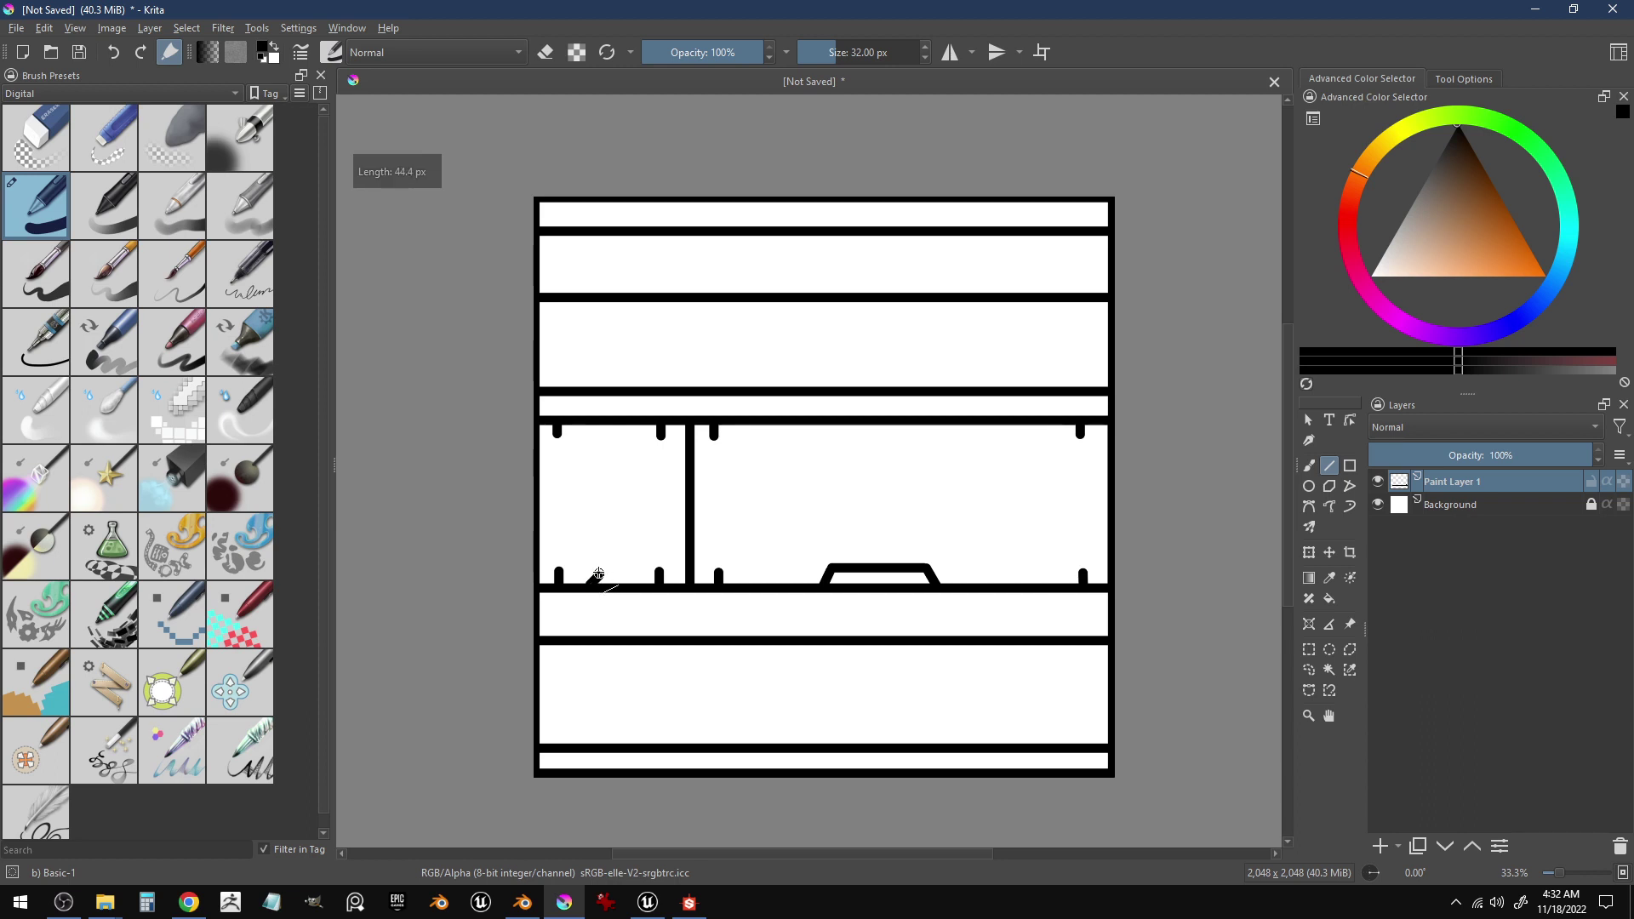
{"action": "key", "text": "ctrl+z"}
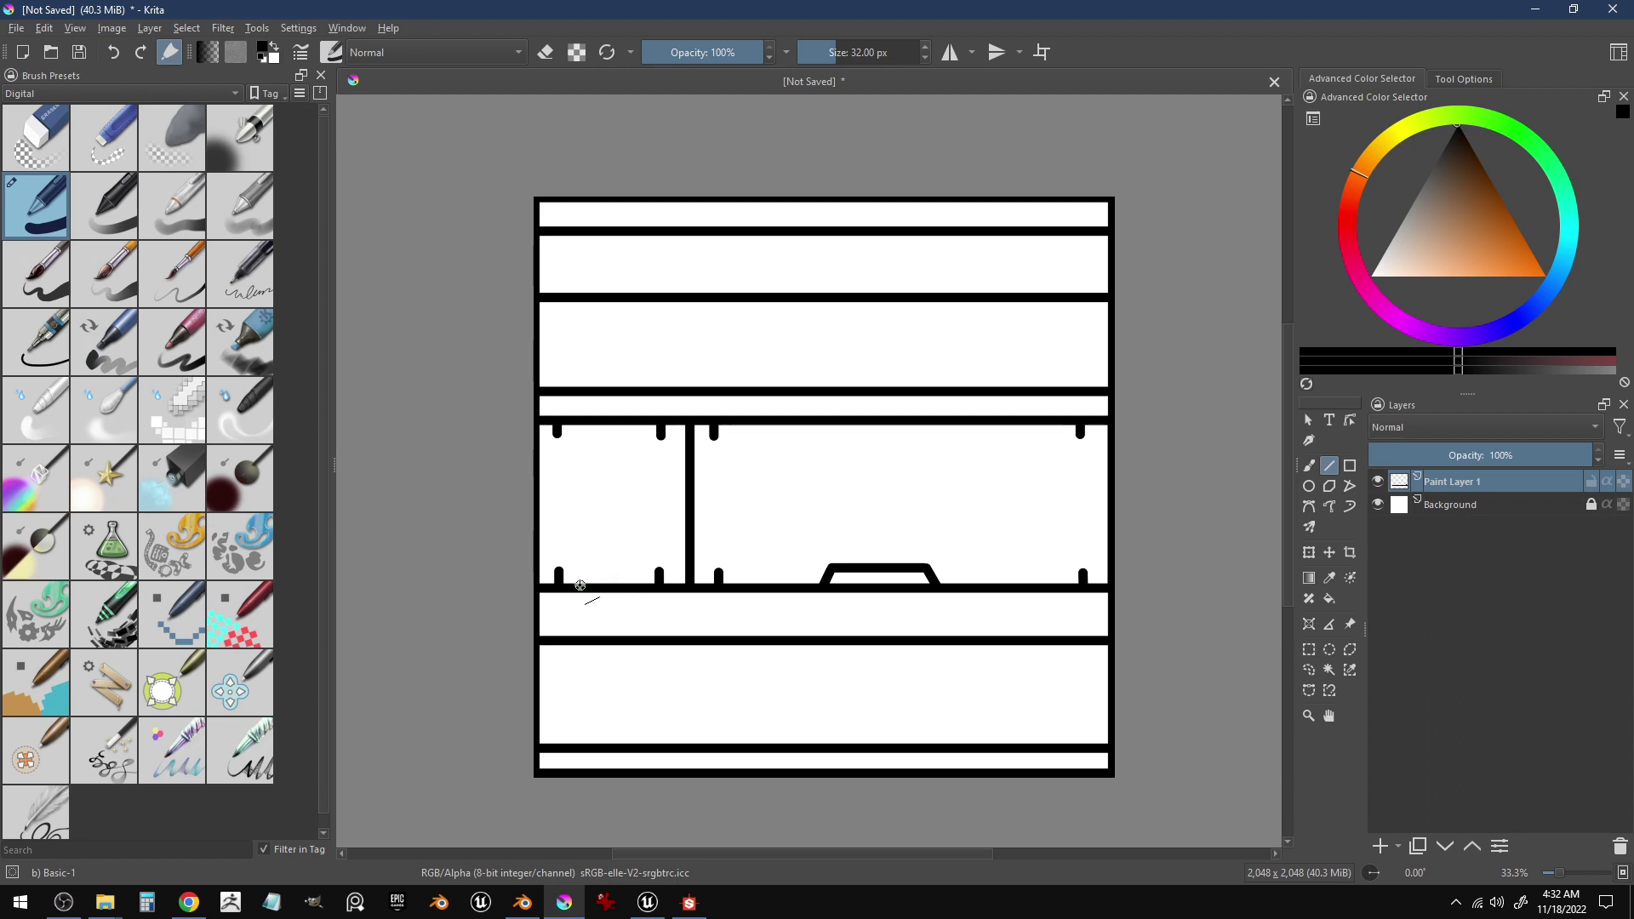
{"action": "mouse_move", "coordinate": [580, 585]}
{"action": "left_mouse_down"}
{"action": "mouse_move", "coordinate": [629, 573]}
{"action": "mouse_move", "coordinate": [638, 587]}
{"action": "left_mouse_up"}
{"action": "mouse_move", "coordinate": [550, 376]}
{"action": "left_mouse_down"}
{"action": "mouse_move", "coordinate": [586, 391]}
{"action": "mouse_move", "coordinate": [547, 369]}
{"action": "mouse_move", "coordinate": [559, 376]}
{"action": "left_mouse_up"}
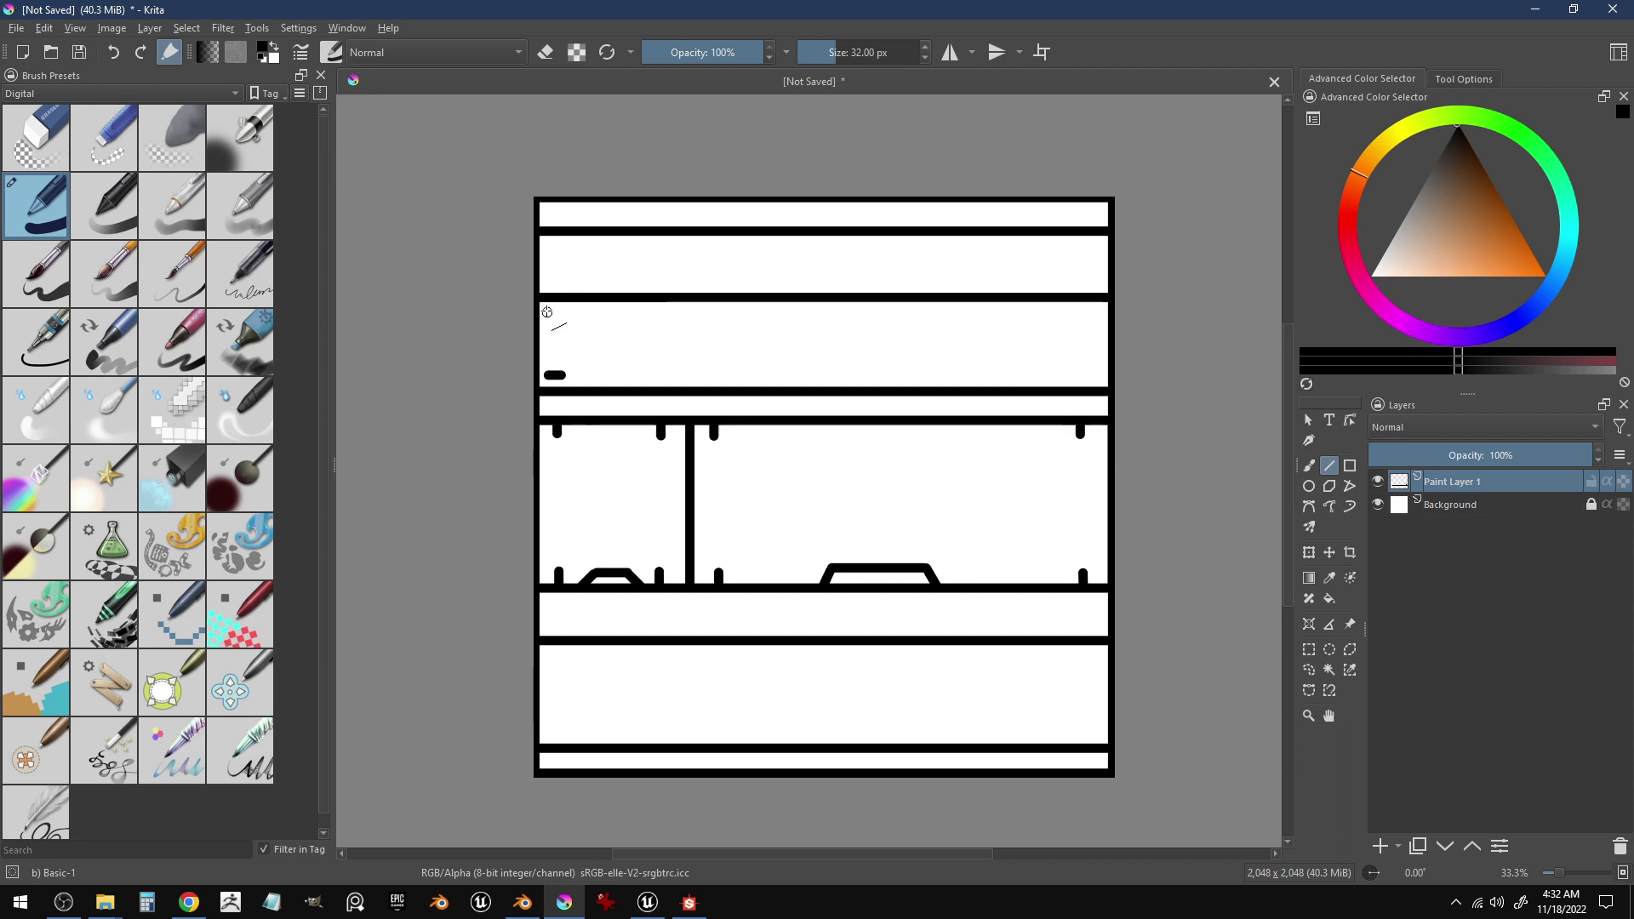
{"action": "left_click_drag", "start_coordinate": [548, 312], "coordinate": [563, 313]}
{"action": "key", "text": "ctrl+z"}
- Draw a slatted vent box at the upper band's right end and a small square in the left panel
{"action": "left_click_drag", "start_coordinate": [1095, 372], "coordinate": [1095, 313]}
{"action": "left_click_drag", "start_coordinate": [1092, 373], "coordinate": [1040, 372]}
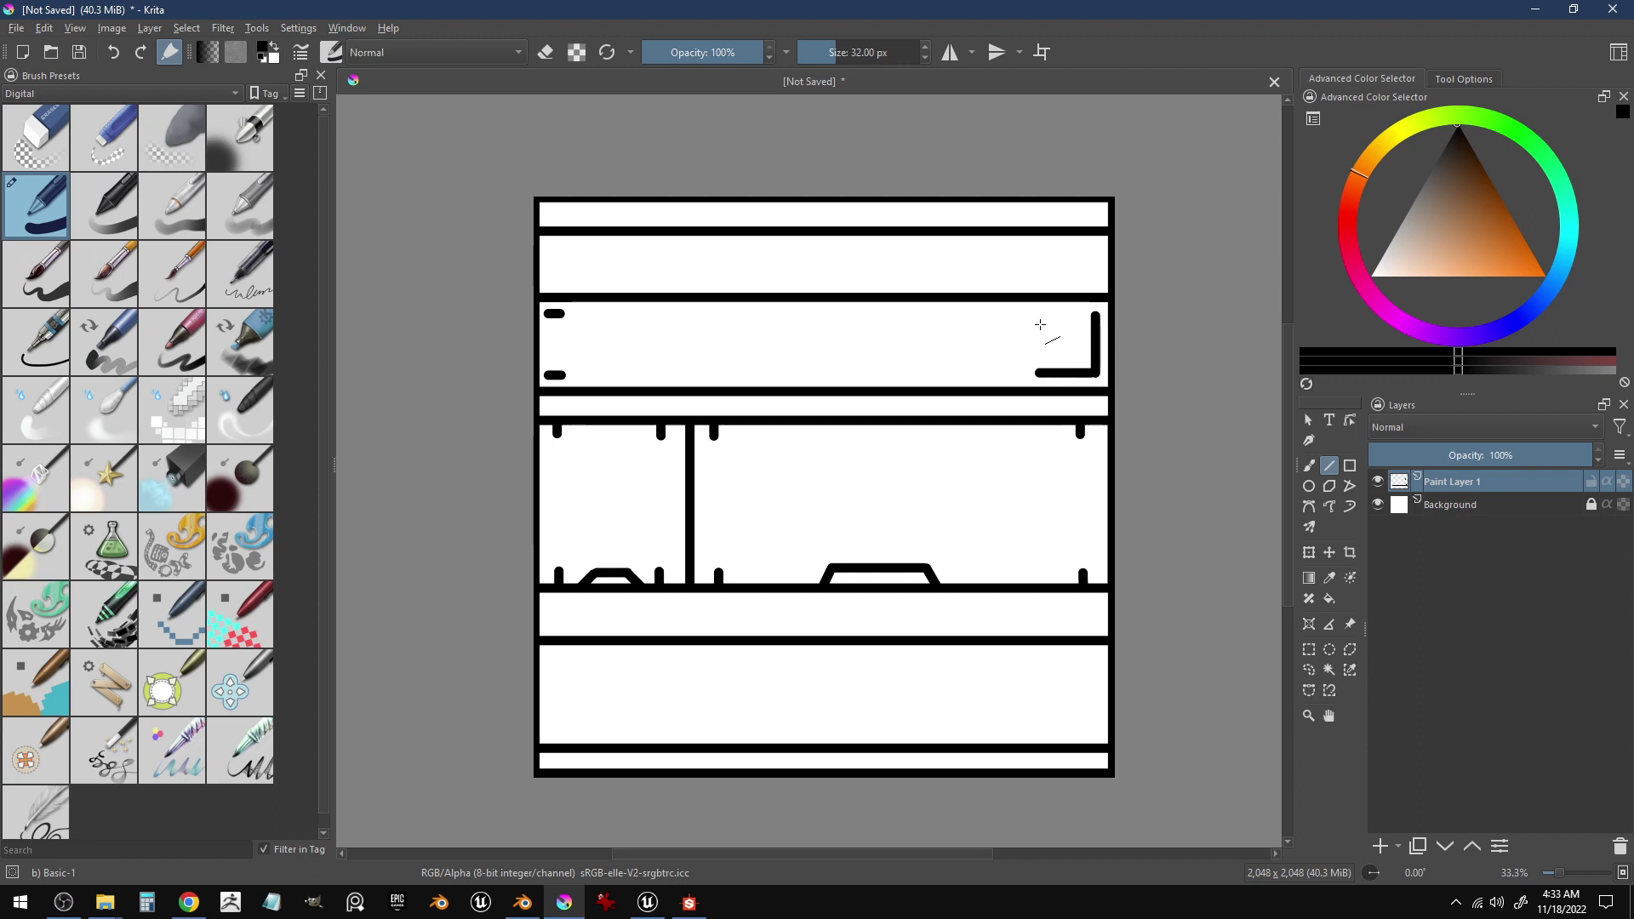
{"action": "left_click_drag", "start_coordinate": [1036, 318], "coordinate": [1040, 374]}
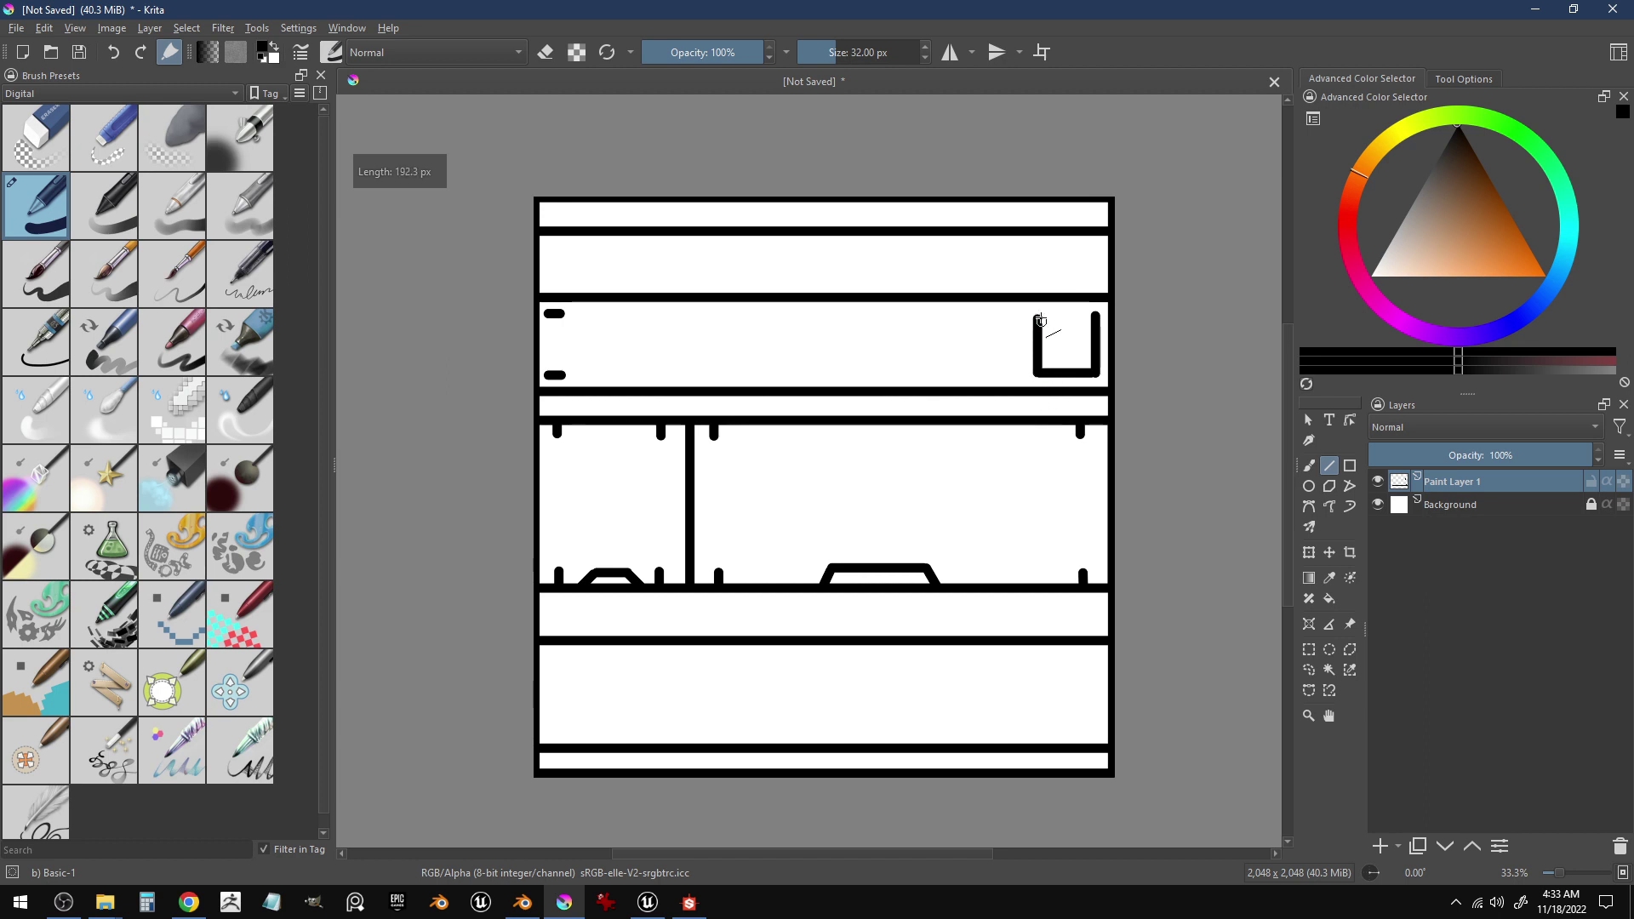
{"action": "left_click_drag", "start_coordinate": [1036, 318], "coordinate": [1093, 317]}
{"action": "mouse_move", "coordinate": [1054, 370]}
{"action": "left_mouse_down"}
{"action": "mouse_move", "coordinate": [1054, 320]}
{"action": "mouse_move", "coordinate": [1068, 368]}
{"action": "mouse_move", "coordinate": [1086, 372]}
{"action": "left_mouse_up"}
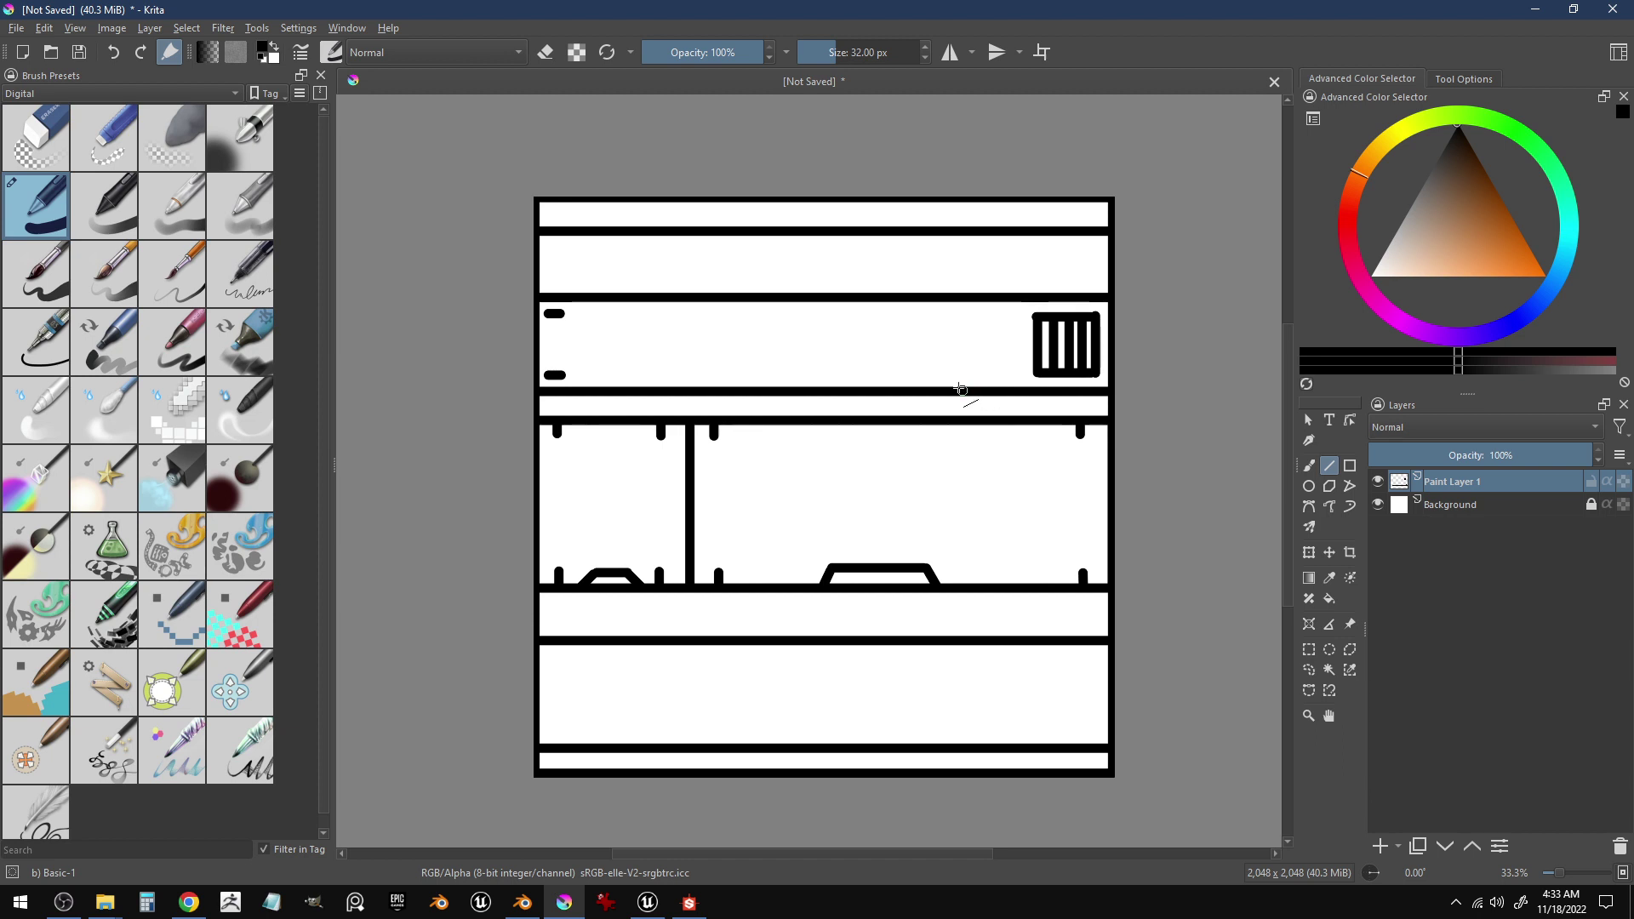
{"action": "left_click_drag", "start_coordinate": [1031, 318], "coordinate": [1031, 339]}
{"action": "mouse_move", "coordinate": [571, 537]}
{"action": "left_mouse_down"}
{"action": "mouse_move", "coordinate": [569, 461]}
{"action": "mouse_move", "coordinate": [656, 464]}
{"action": "mouse_move", "coordinate": [648, 539]}
{"action": "mouse_move", "coordinate": [649, 466]}
{"action": "mouse_move", "coordinate": [649, 535]}
{"action": "mouse_move", "coordinate": [573, 539]}
{"action": "mouse_move", "coordinate": [580, 476]}
{"action": "mouse_move", "coordinate": [637, 478]}
{"action": "left_mouse_up"}
- Place rivet dots in the small square's corners, undoing stray strokes inside it
{"action": "left_click_drag", "start_coordinate": [637, 519], "coordinate": [636, 522]}
{"action": "left_click_drag", "start_coordinate": [665, 514], "coordinate": [666, 515]}
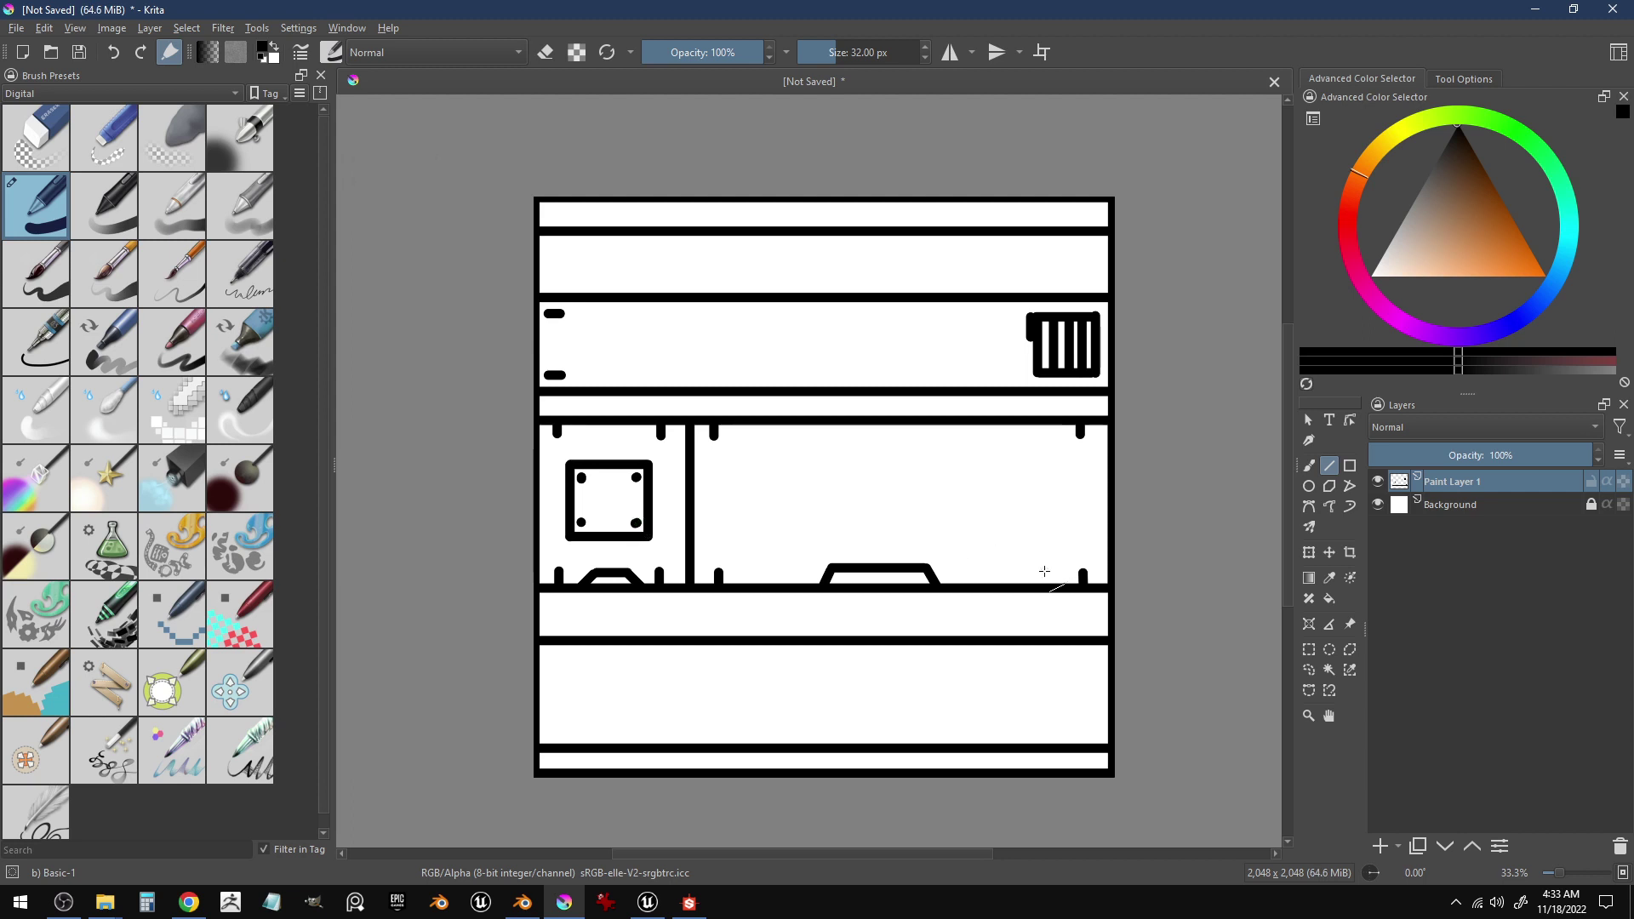
{"action": "key", "text": "ctrl+z"}
{"action": "key", "text": "ctrl+z"}
{"action": "left_click_drag", "start_coordinate": [579, 525], "coordinate": [640, 542]}
{"action": "left_click_drag", "start_coordinate": [602, 535], "coordinate": [619, 465]}
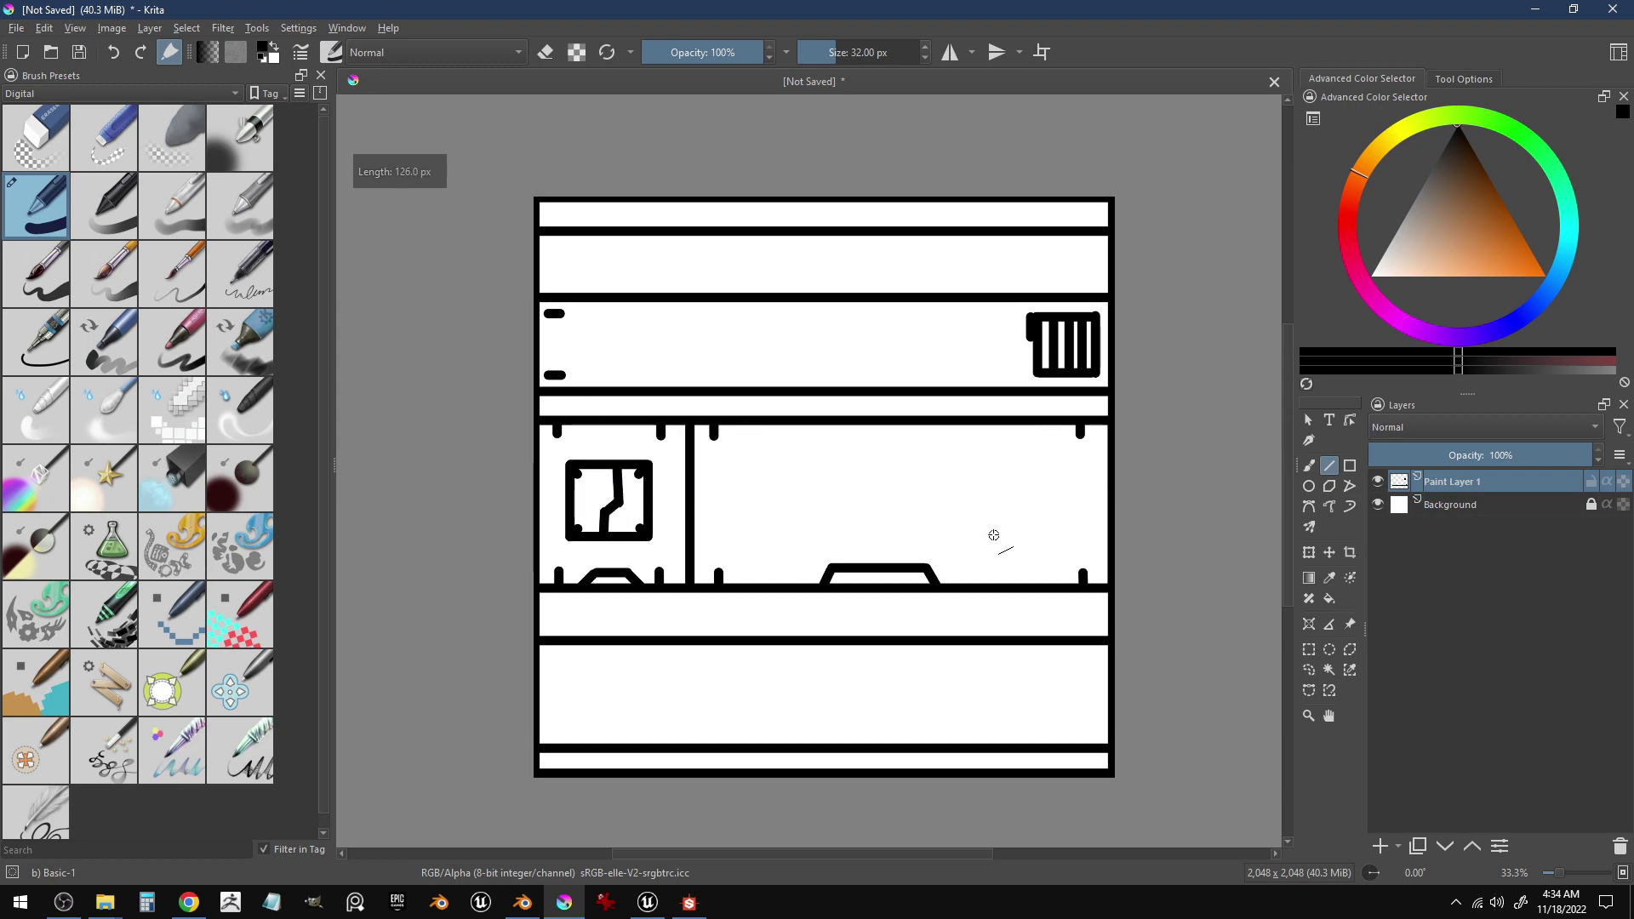
{"action": "key", "text": "ctrl+z"}
{"action": "key", "text": "ctrl+z"}
{"action": "key", "text": "ctrl+z"}
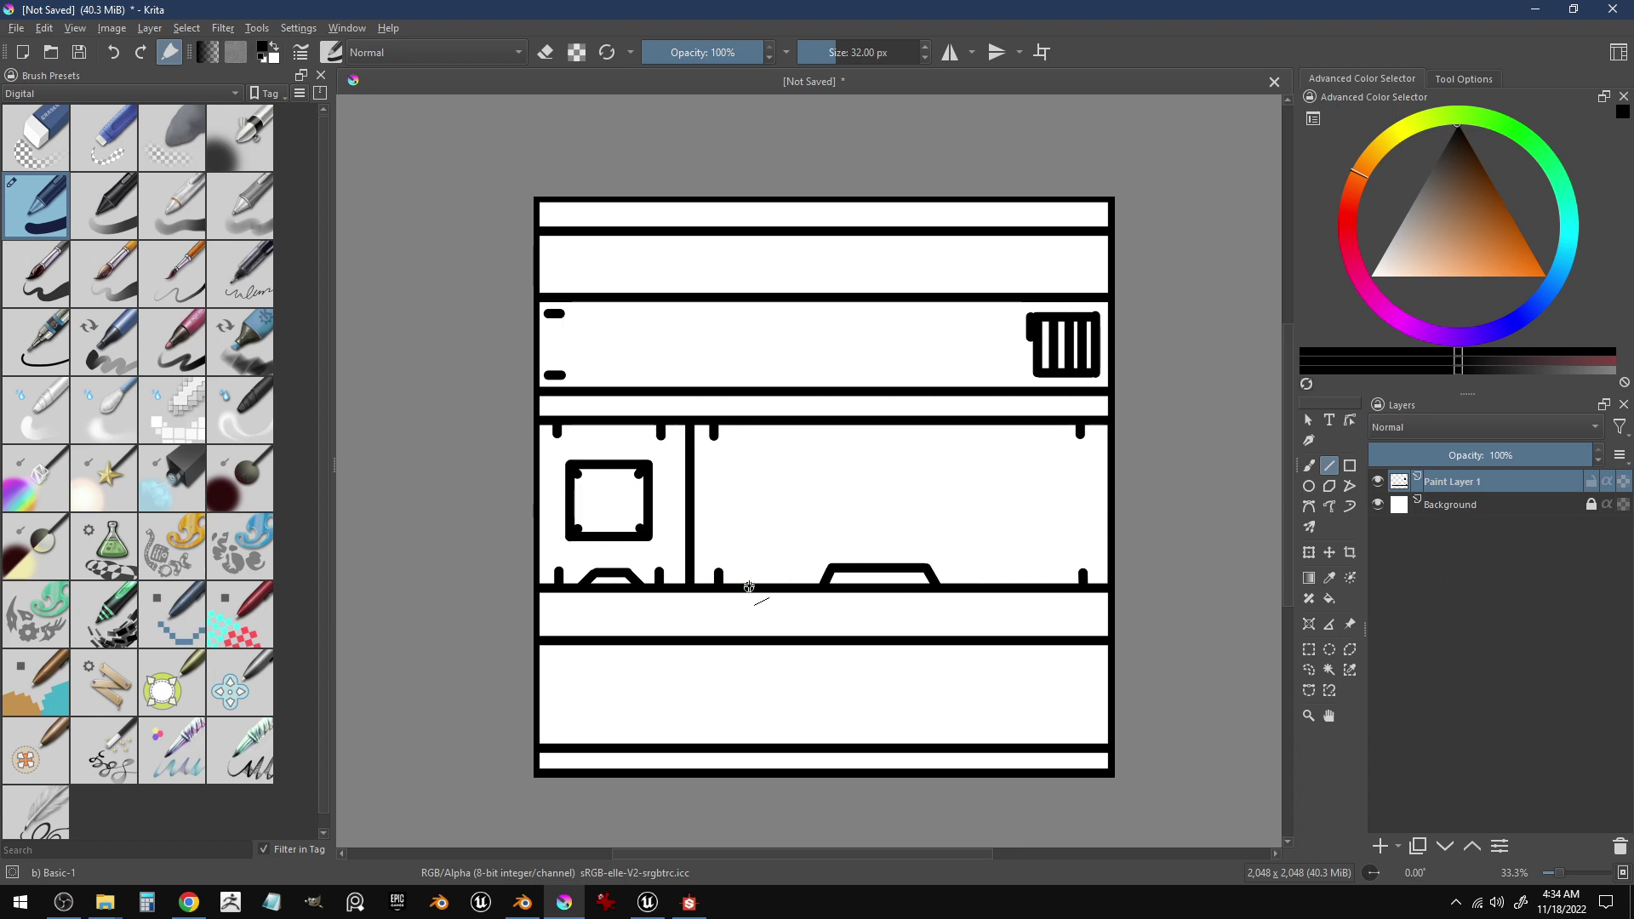
- Draw a second vertical divider with two short cross ticks and the D-shaped slot's straight side
{"action": "left_click_drag", "start_coordinate": [749, 586], "coordinate": [749, 423]}
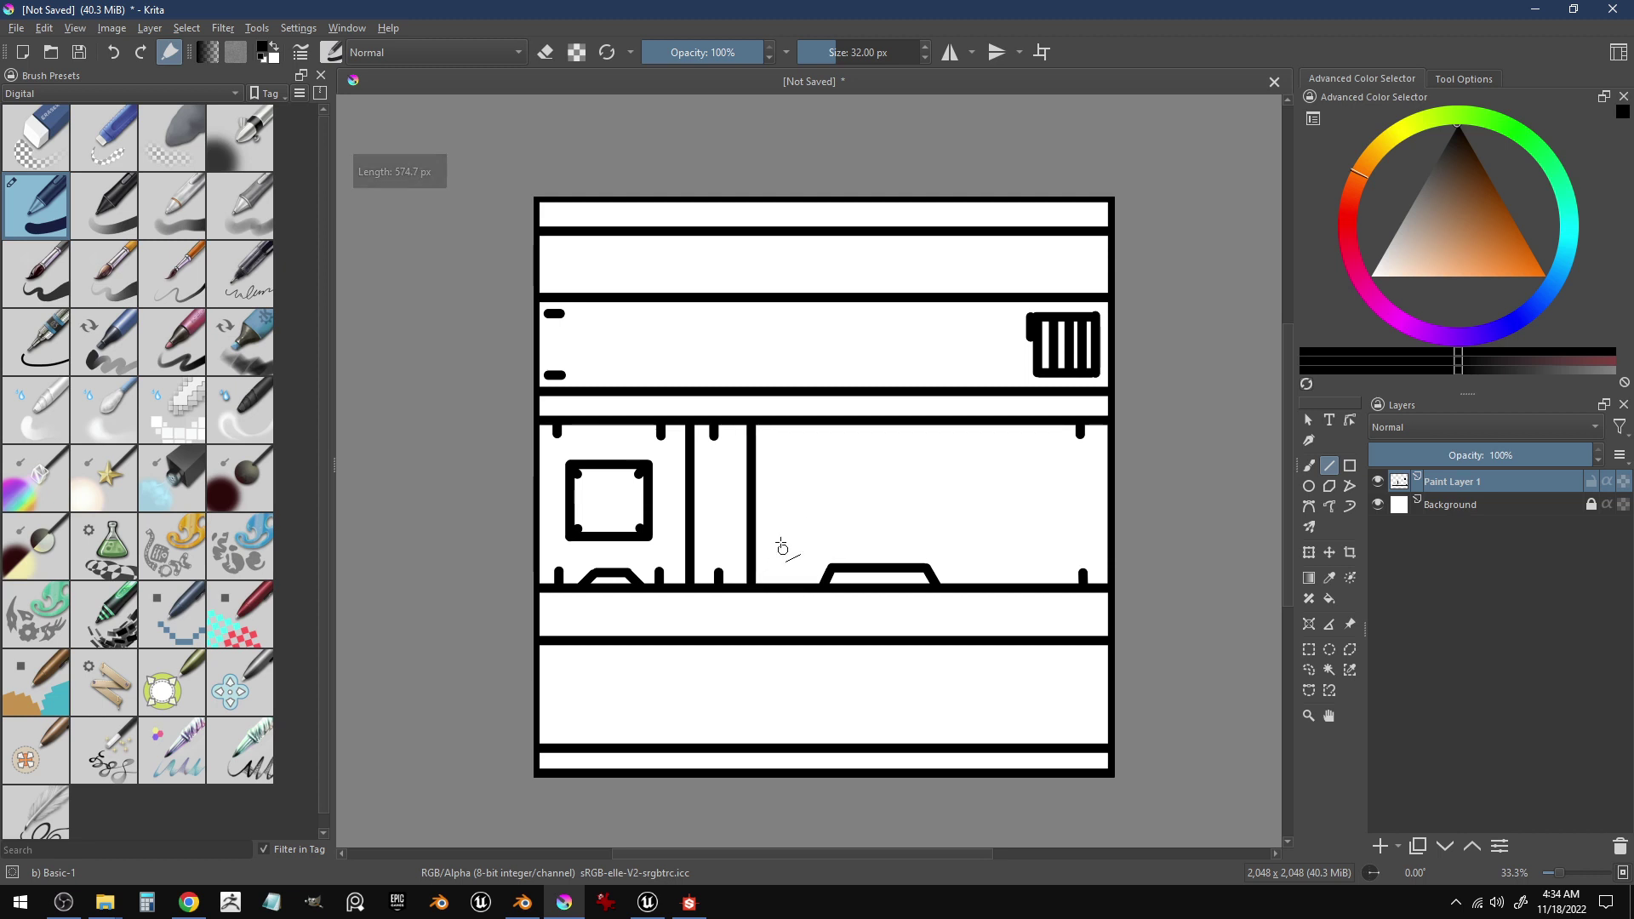
{"action": "left_click_drag", "start_coordinate": [737, 553], "coordinate": [764, 554]}
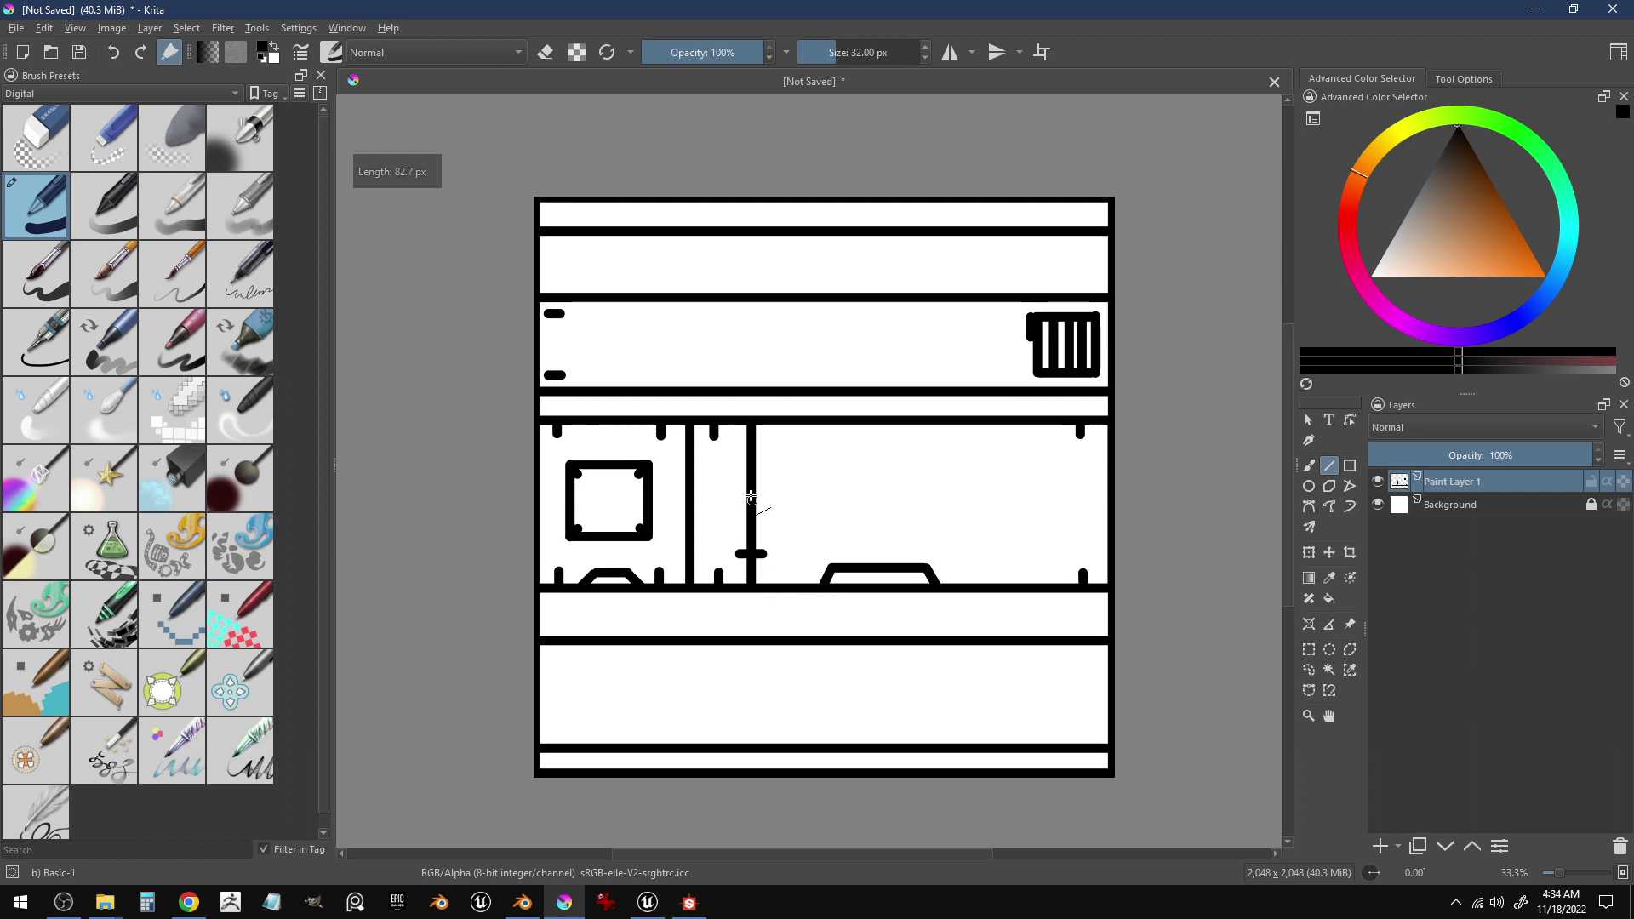
{"action": "left_click_drag", "start_coordinate": [742, 460], "coordinate": [758, 458]}
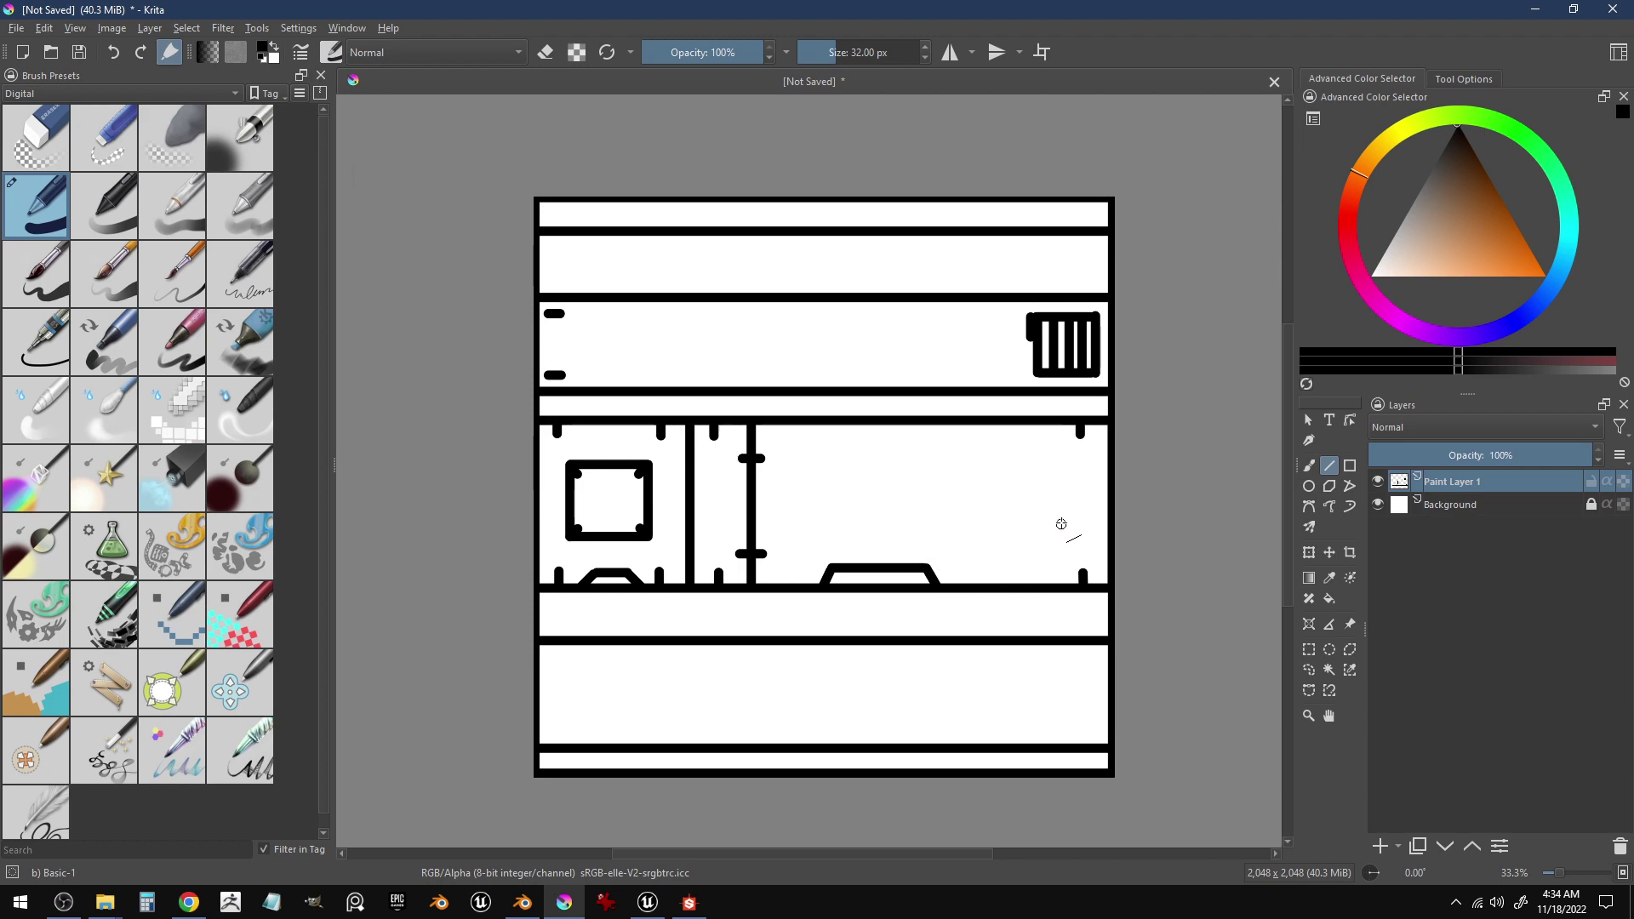
{"action": "mouse_move", "coordinate": [1064, 523]}
{"action": "left_mouse_down"}
{"action": "mouse_move", "coordinate": [1055, 478]}
{"action": "mouse_move", "coordinate": [1079, 485]}
{"action": "mouse_move", "coordinate": [1070, 526]}
{"action": "mouse_move", "coordinate": [1080, 515]}
{"action": "left_mouse_up"}
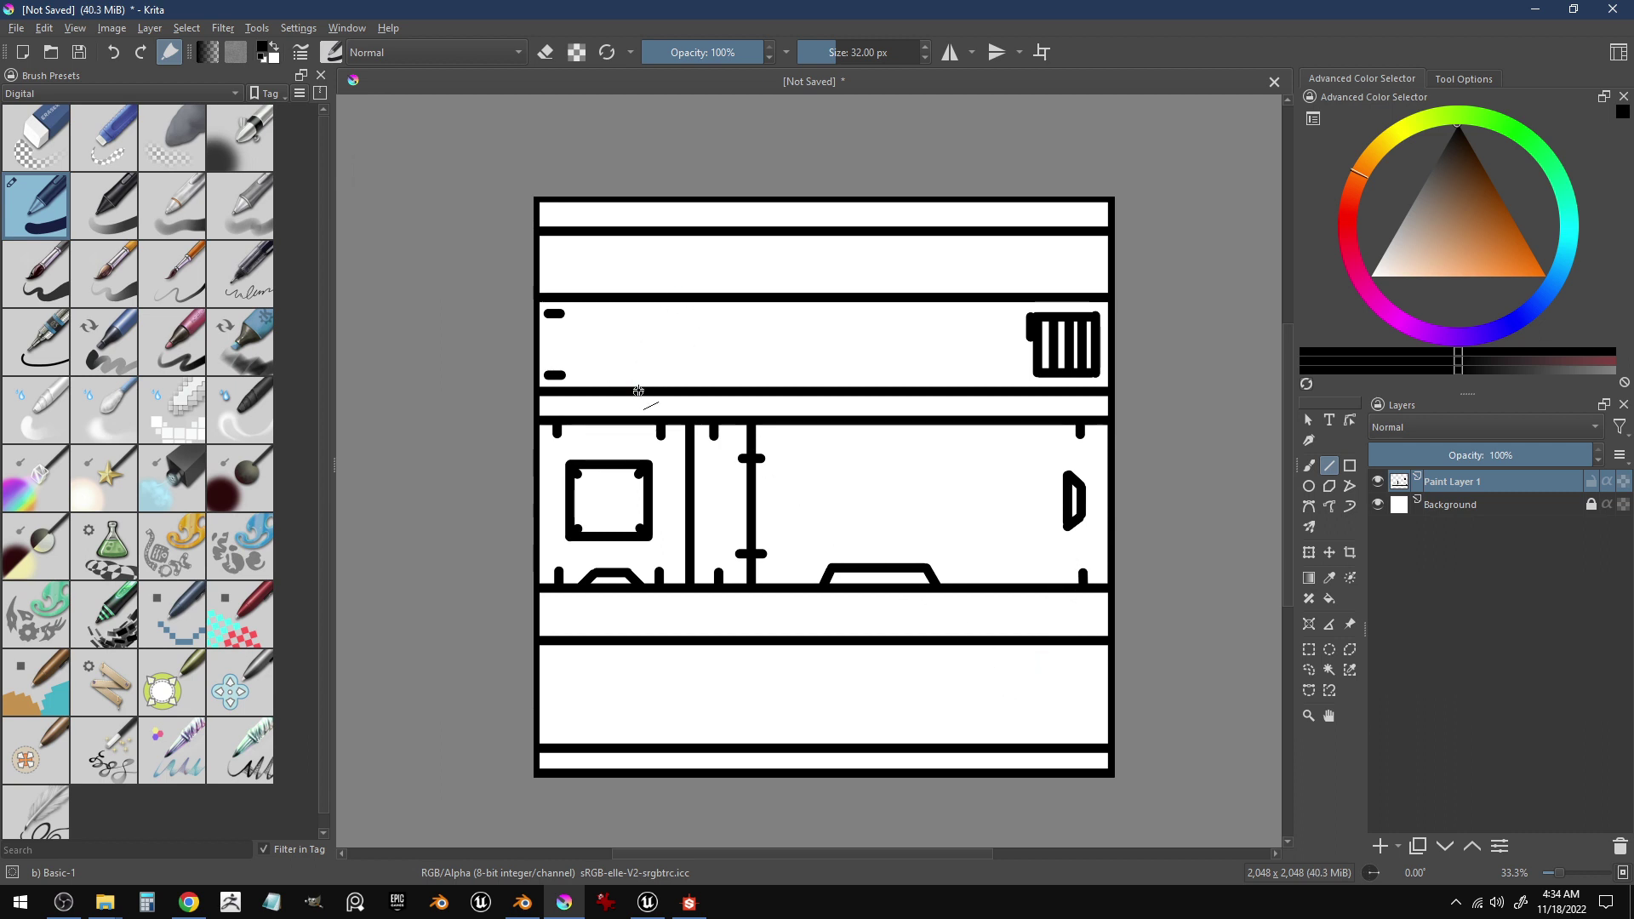
- Split the upper band with a vertical divider line, redrawing it once
{"action": "left_click_drag", "start_coordinate": [638, 389], "coordinate": [641, 304]}
{"action": "key", "text": "ctrl+z"}
{"action": "mouse_move", "coordinate": [874, 388]}
{"action": "left_mouse_down"}
{"action": "mouse_move", "coordinate": [871, 298]}
{"action": "mouse_move", "coordinate": [870, 328]}
{"action": "mouse_move", "coordinate": [845, 314]}
{"action": "left_mouse_up"}
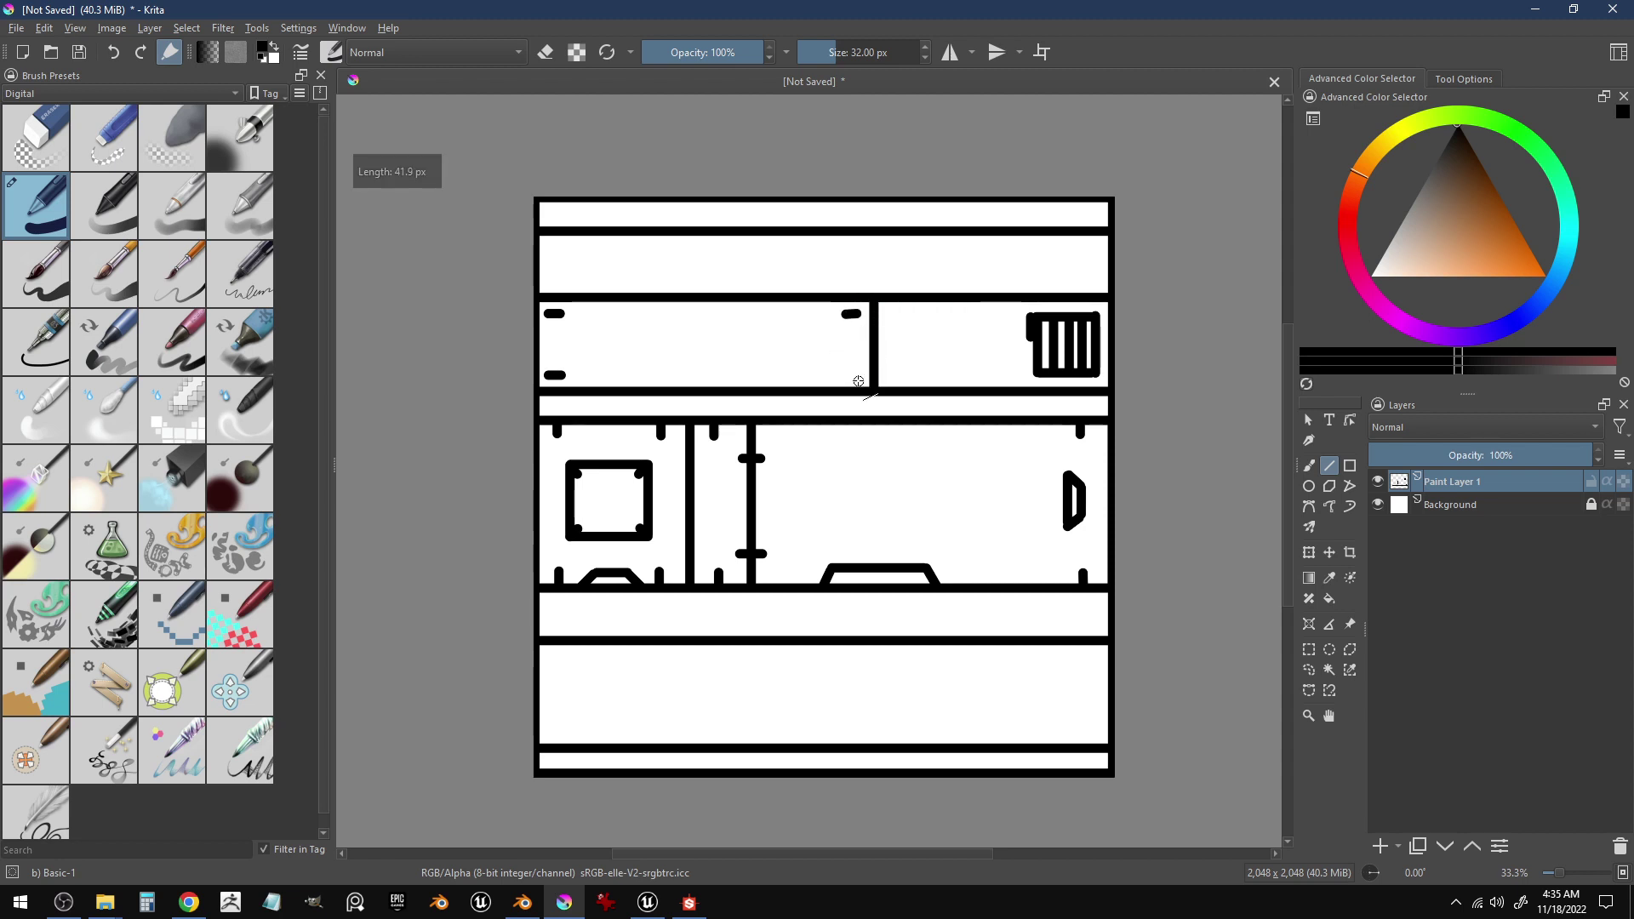
- Add a short dash in the upper band and four diagonal struts in the lower panel's left bay
{"action": "left_click_drag", "start_coordinate": [860, 376], "coordinate": [847, 376]}
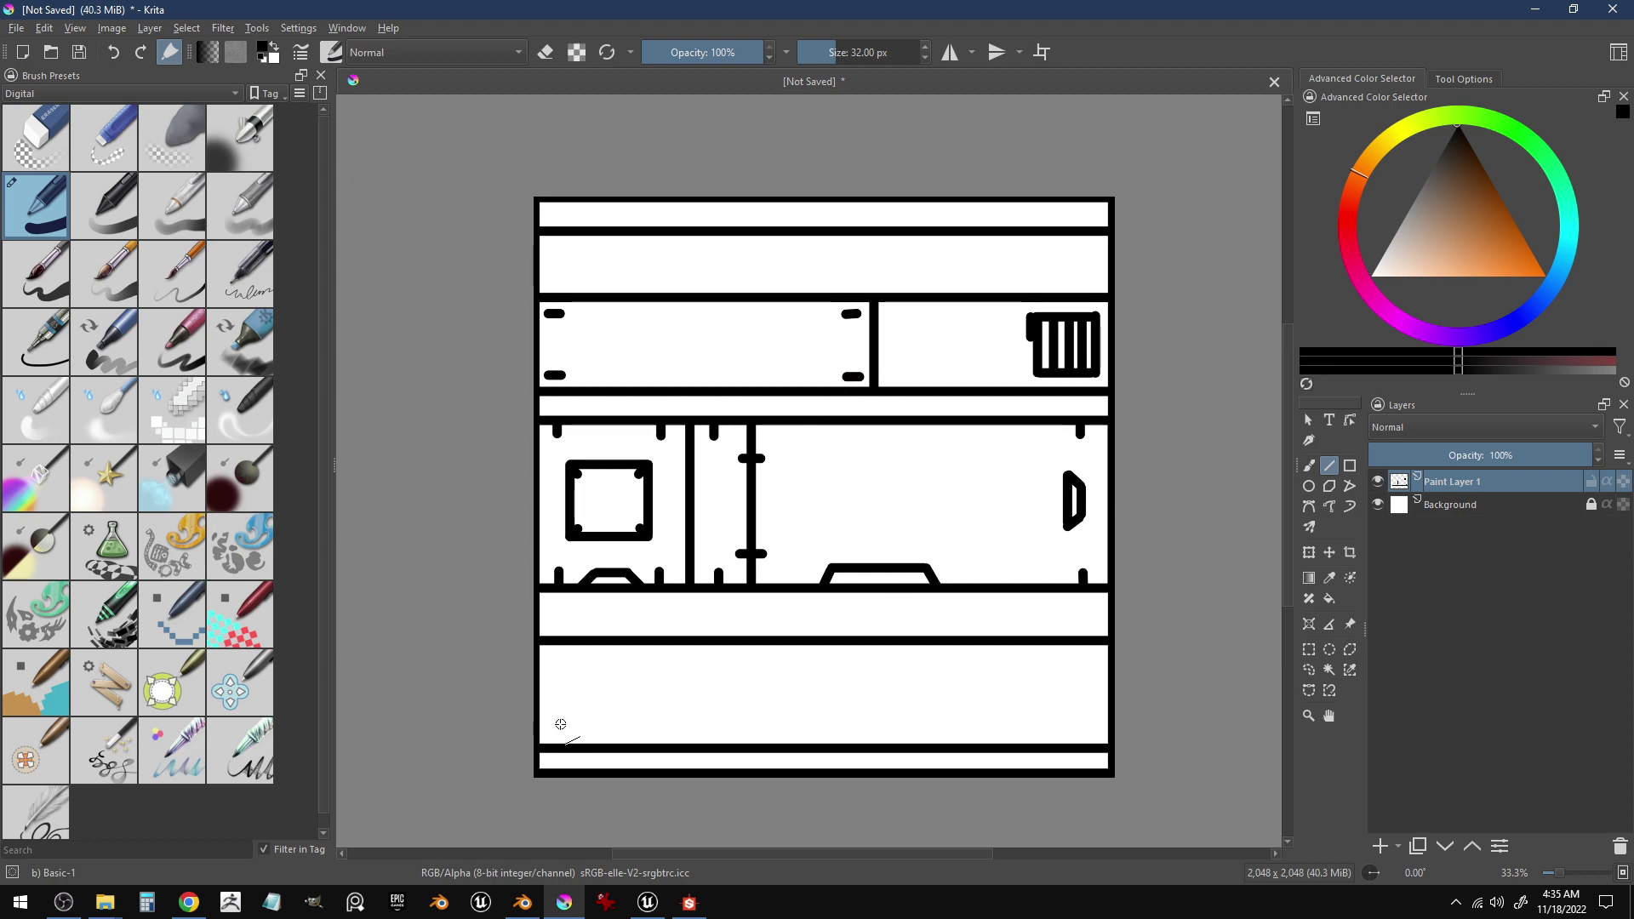
{"action": "left_click_drag", "start_coordinate": [560, 721], "coordinate": [548, 732]}
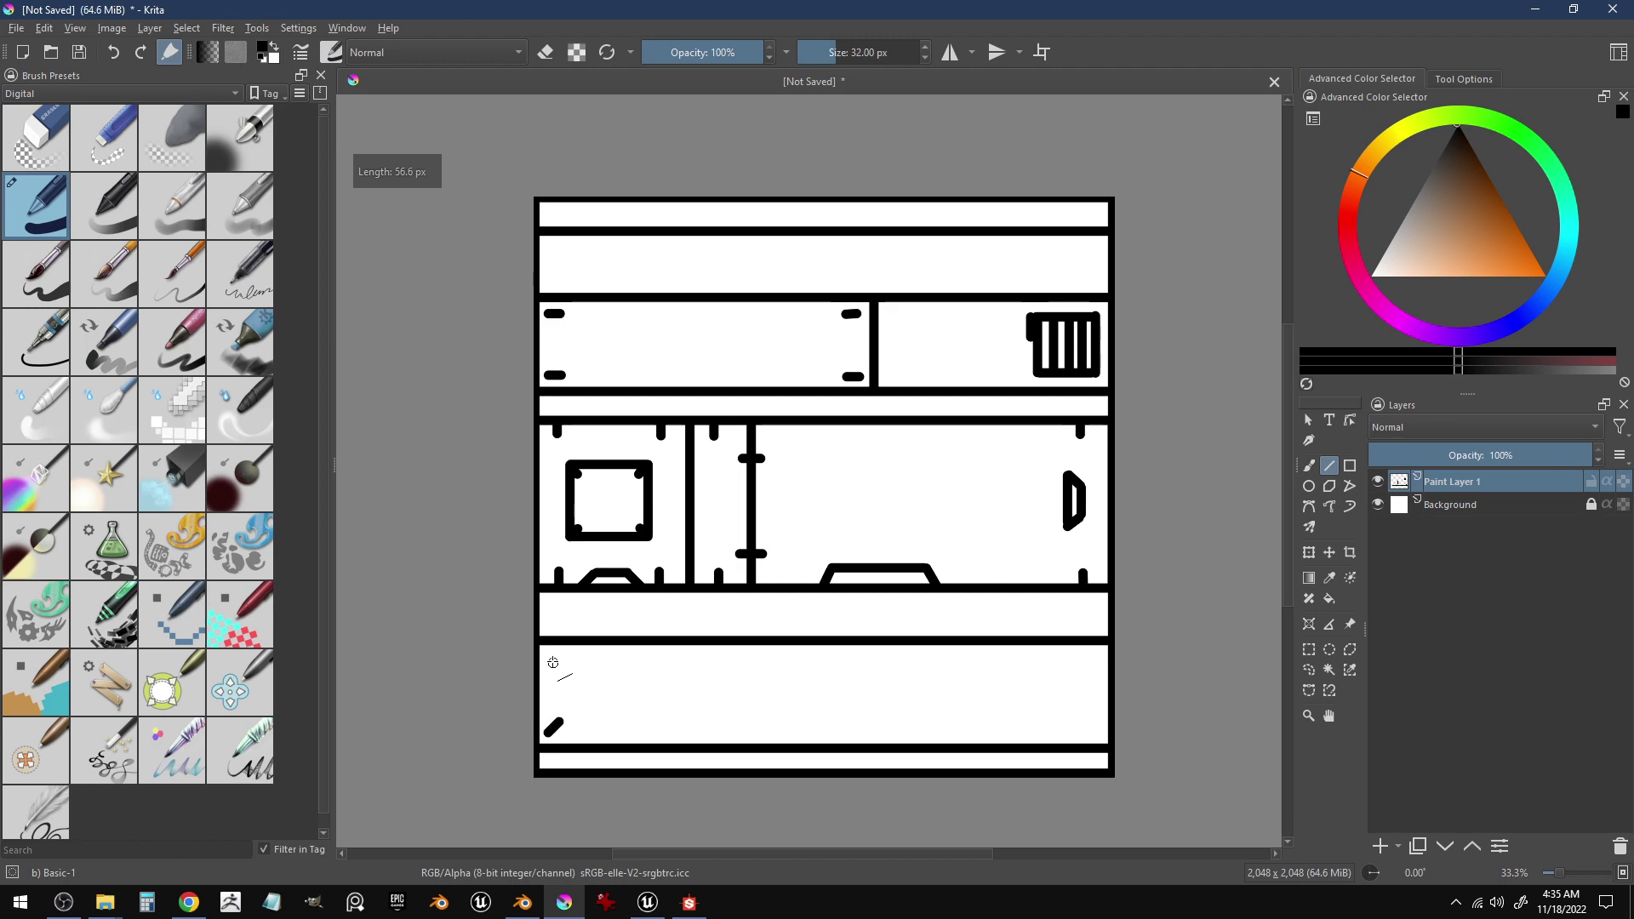
{"action": "left_click_drag", "start_coordinate": [547, 652], "coordinate": [557, 663]}
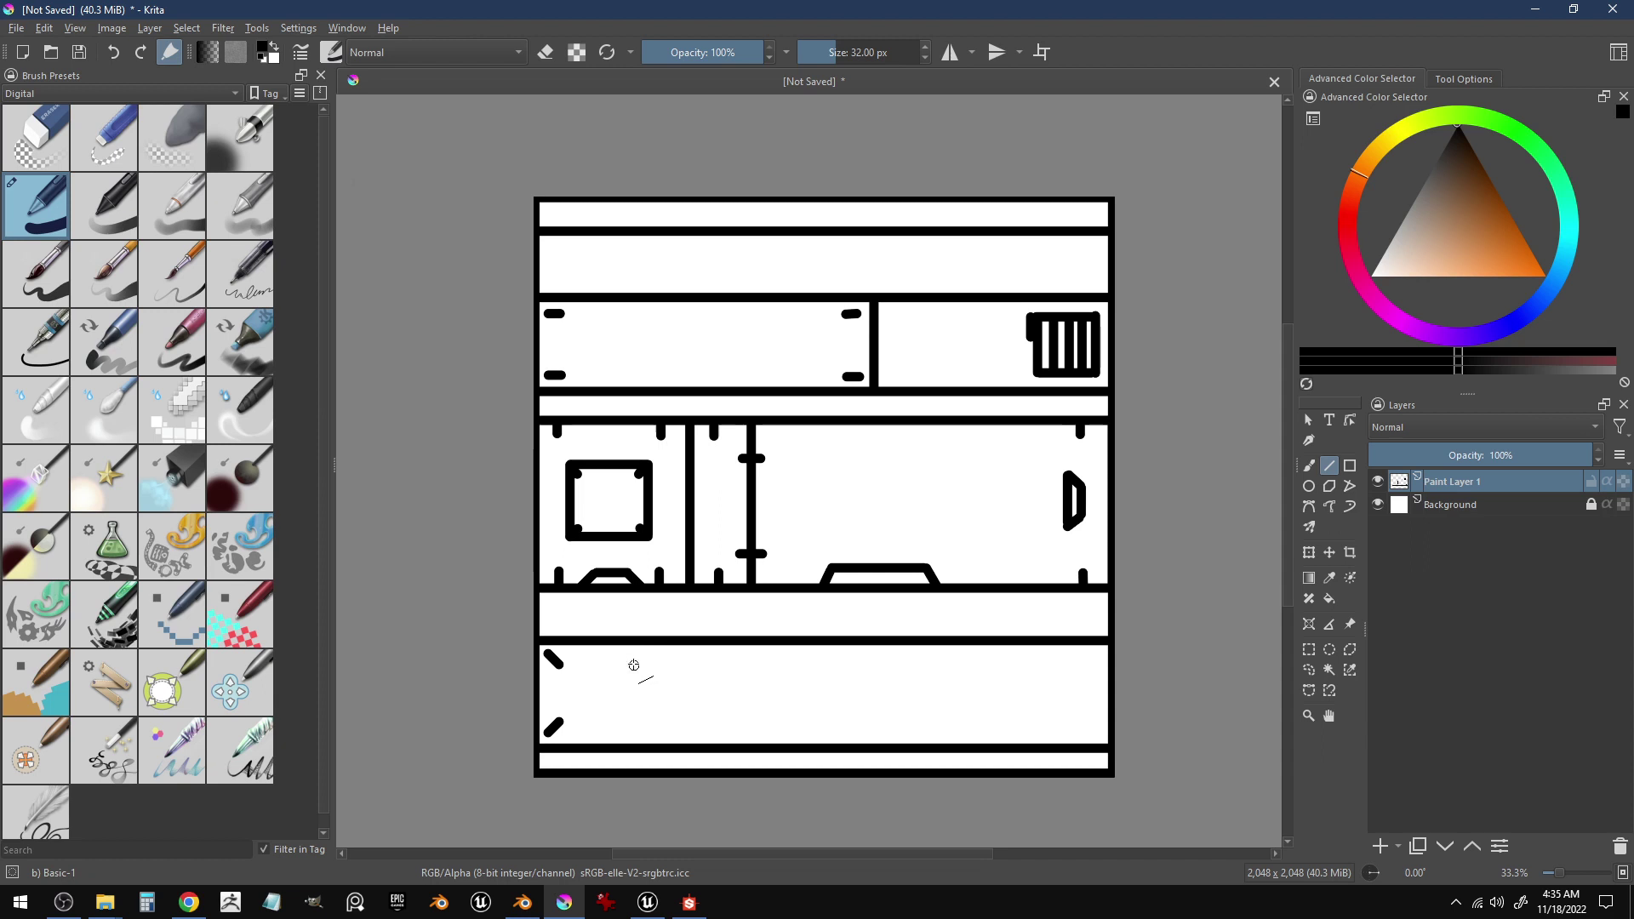
{"action": "left_click_drag", "start_coordinate": [626, 665], "coordinate": [638, 655]}
{"action": "mouse_move", "coordinate": [621, 720]}
{"action": "left_mouse_down"}
{"action": "mouse_move", "coordinate": [654, 744]}
{"action": "mouse_move", "coordinate": [654, 644]}
{"action": "left_mouse_up"}
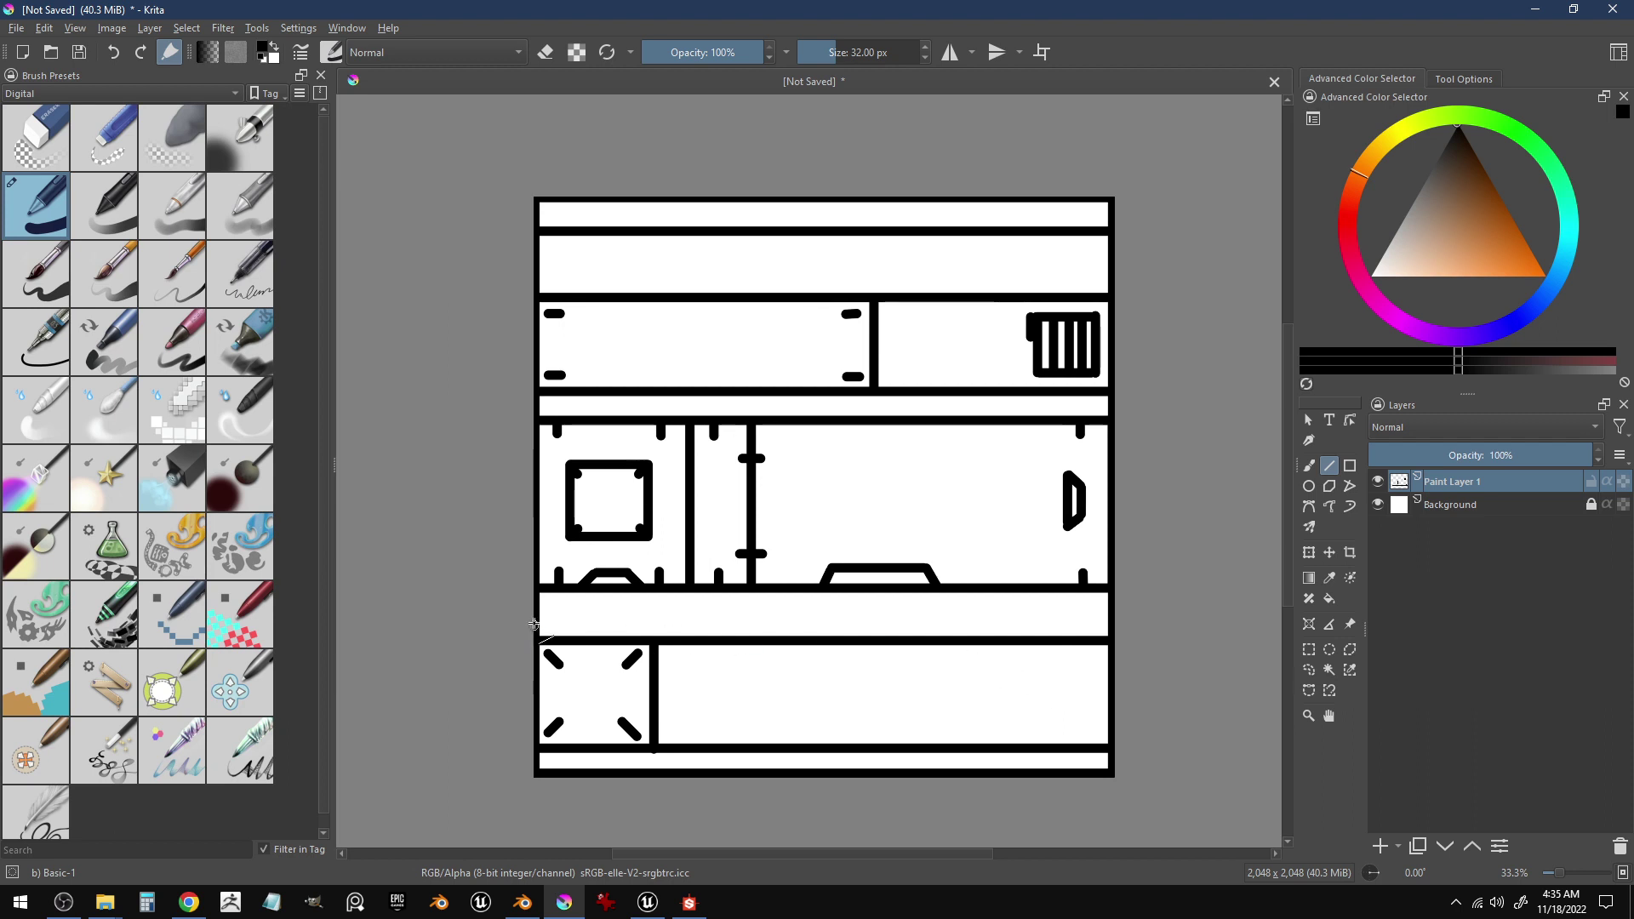
- Draw the thin stepped rail across the middle band with sloped and small bracket shapes
{"action": "left_click_drag", "start_coordinate": [540, 620], "coordinate": [1118, 602]}
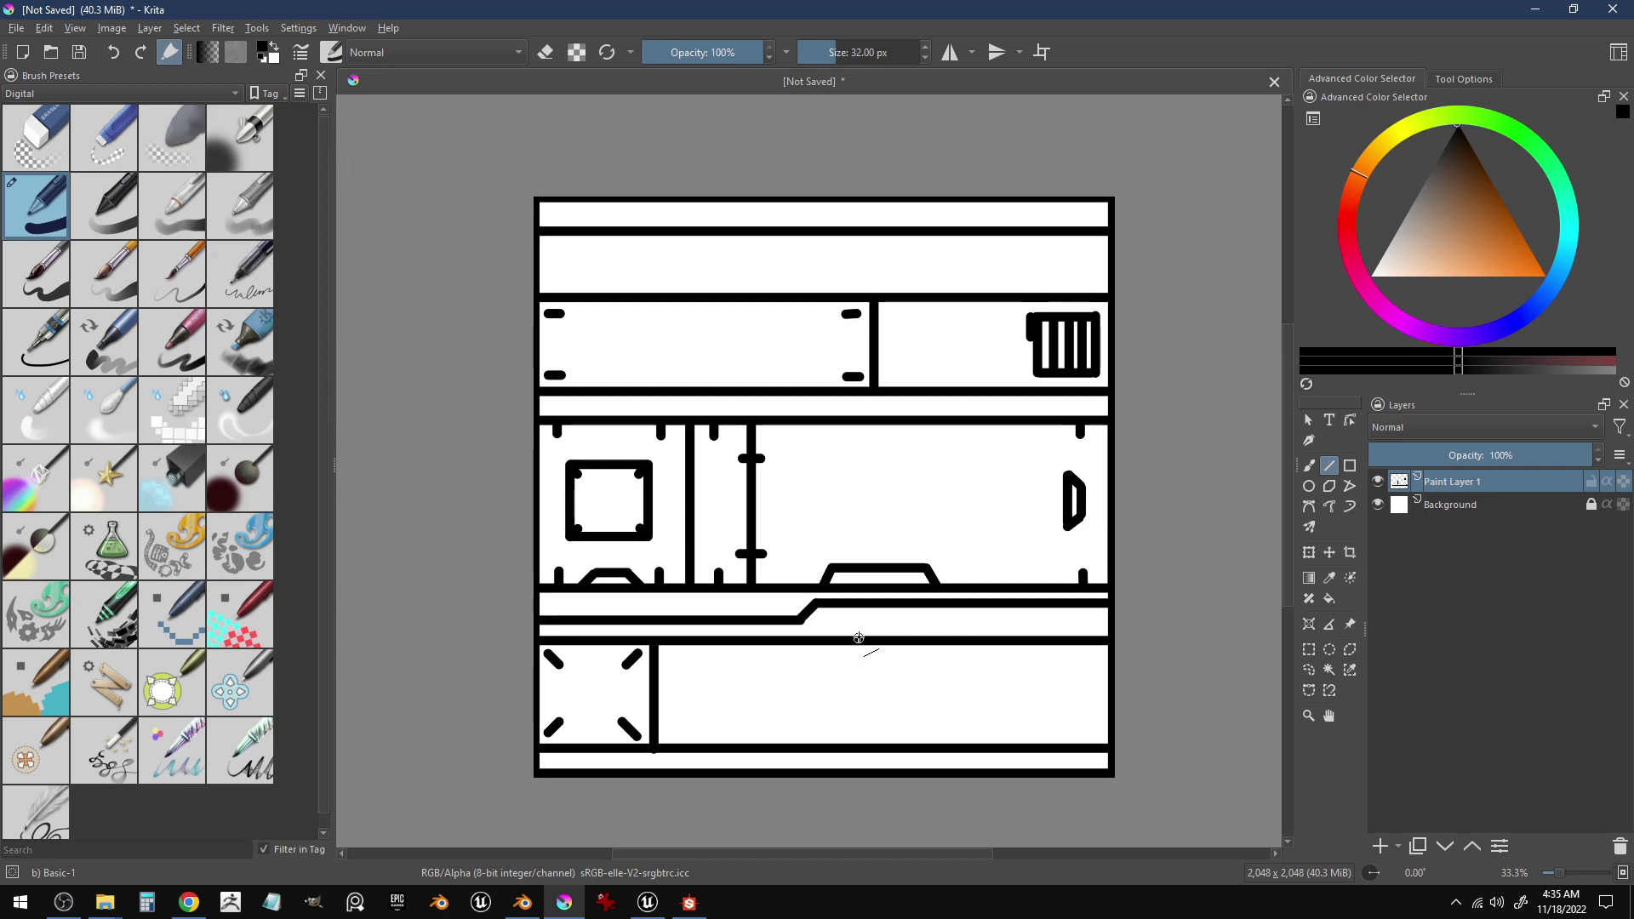
{"action": "left_click_drag", "start_coordinate": [869, 639], "coordinate": [916, 712]}
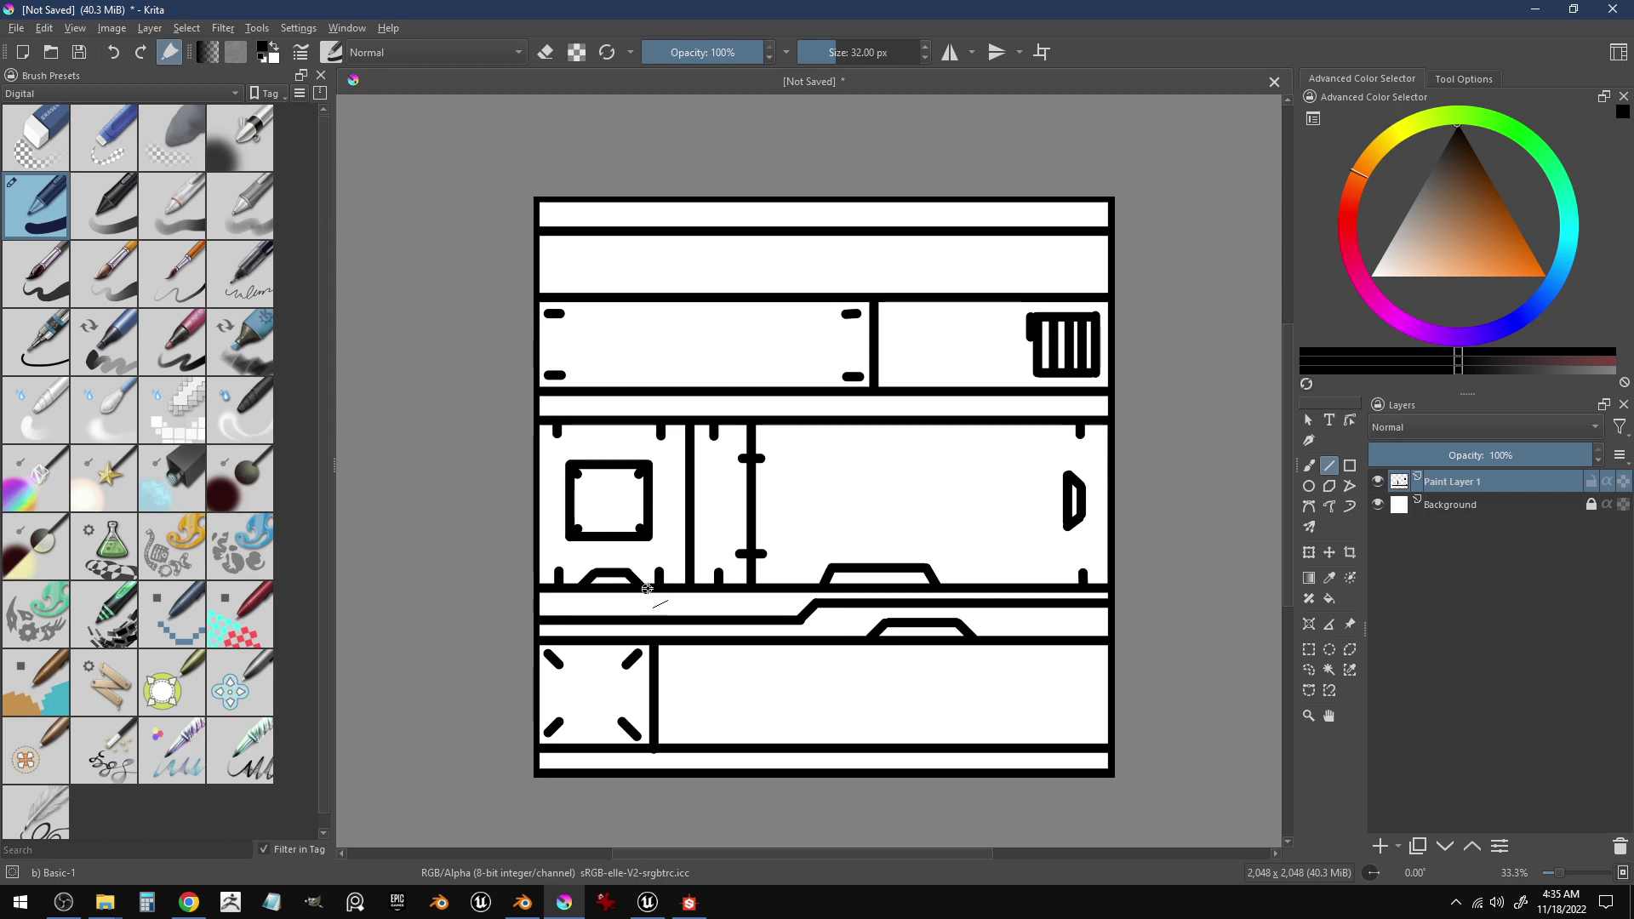
{"action": "left_click_drag", "start_coordinate": [700, 592], "coordinate": [626, 602]}
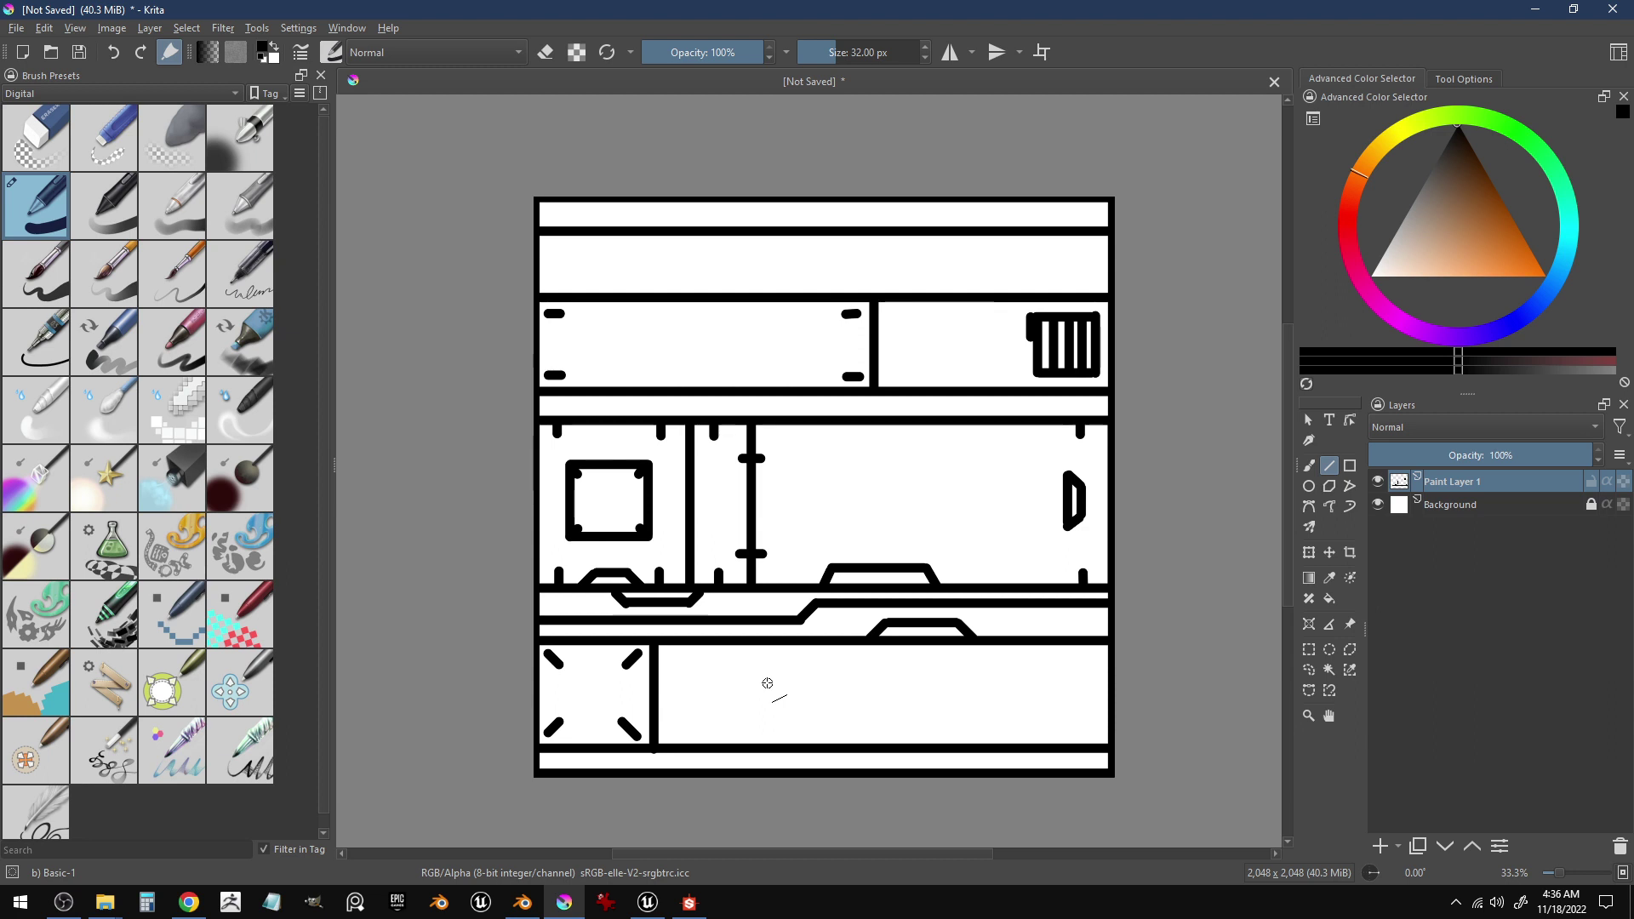
- Add a full-width rail below the upper separator with short ticks joining the double rails
{"action": "left_click_drag", "start_coordinate": [538, 403], "coordinate": [1112, 409]}
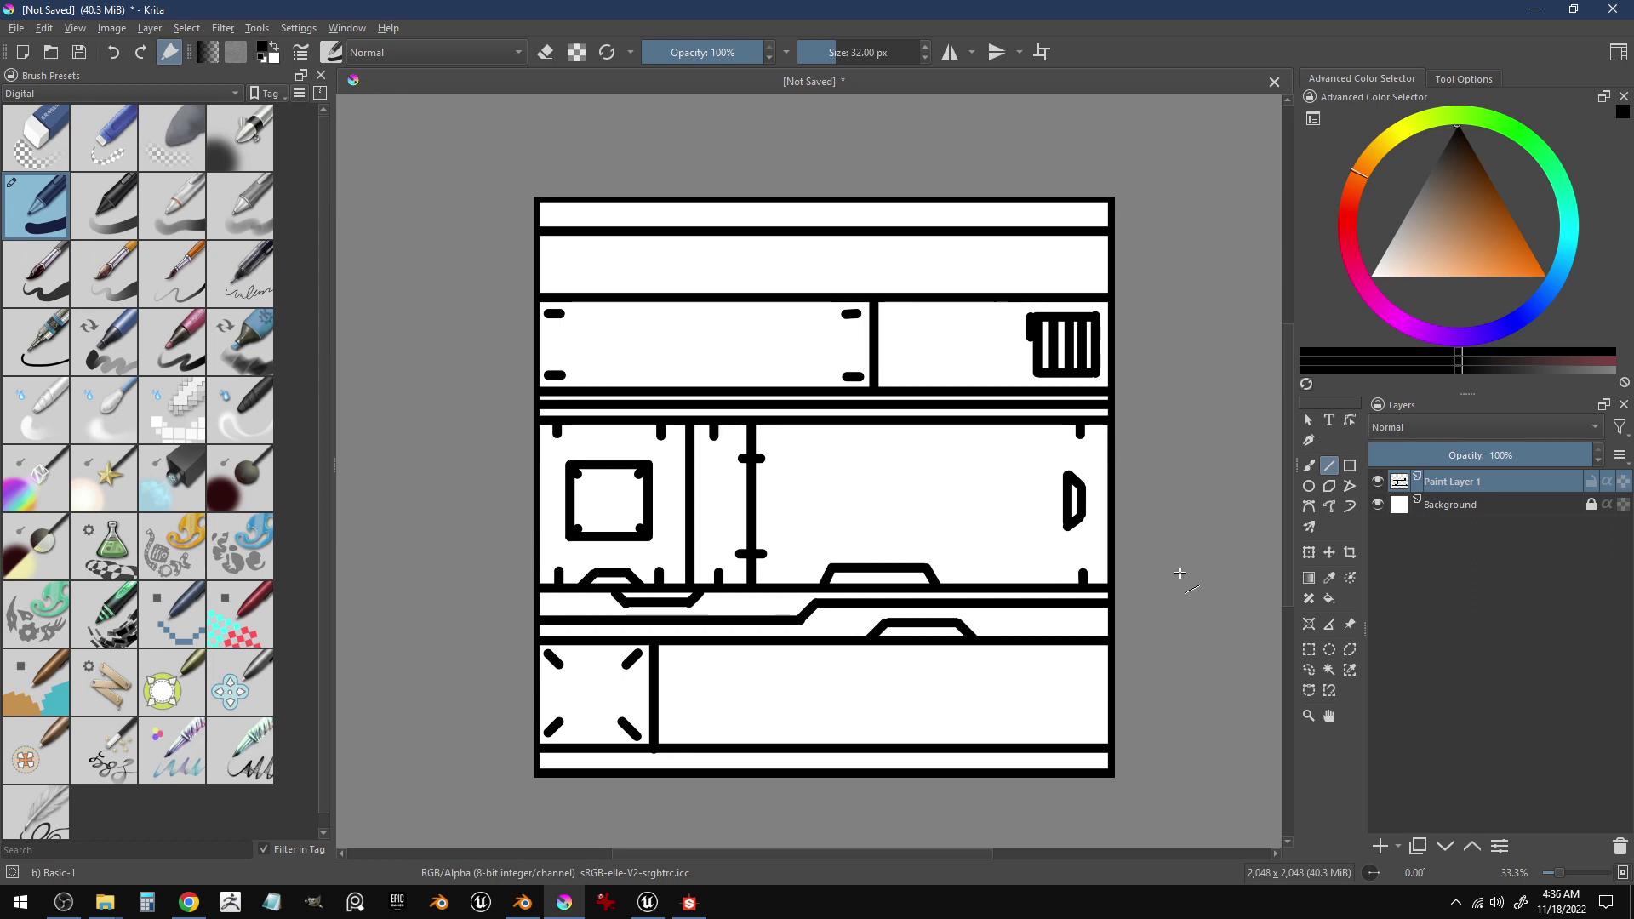
{"action": "key", "text": "ctrl+z"}
{"action": "left_click_drag", "start_coordinate": [1112, 406], "coordinate": [530, 428]}
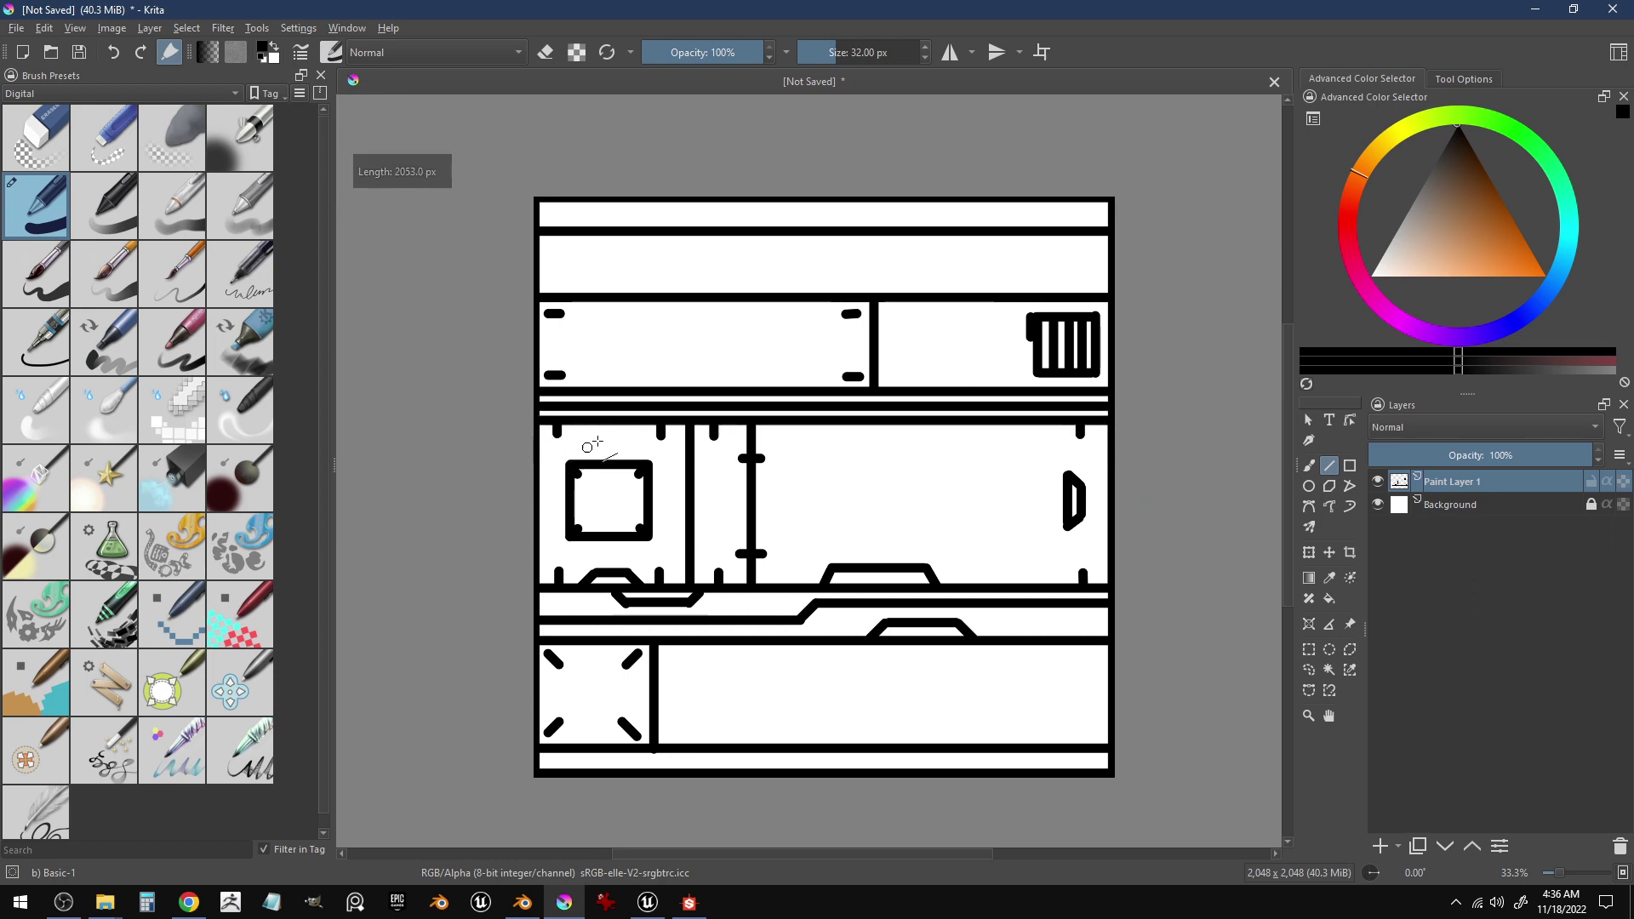
{"action": "mouse_move", "coordinate": [660, 417]}
{"action": "left_mouse_down"}
{"action": "mouse_move", "coordinate": [659, 389]}
{"action": "mouse_move", "coordinate": [730, 417]}
{"action": "mouse_move", "coordinate": [730, 394]}
{"action": "mouse_move", "coordinate": [763, 417]}
{"action": "mouse_move", "coordinate": [763, 393]}
{"action": "left_mouse_up"}
{"action": "key", "text": "ctrl+z"}
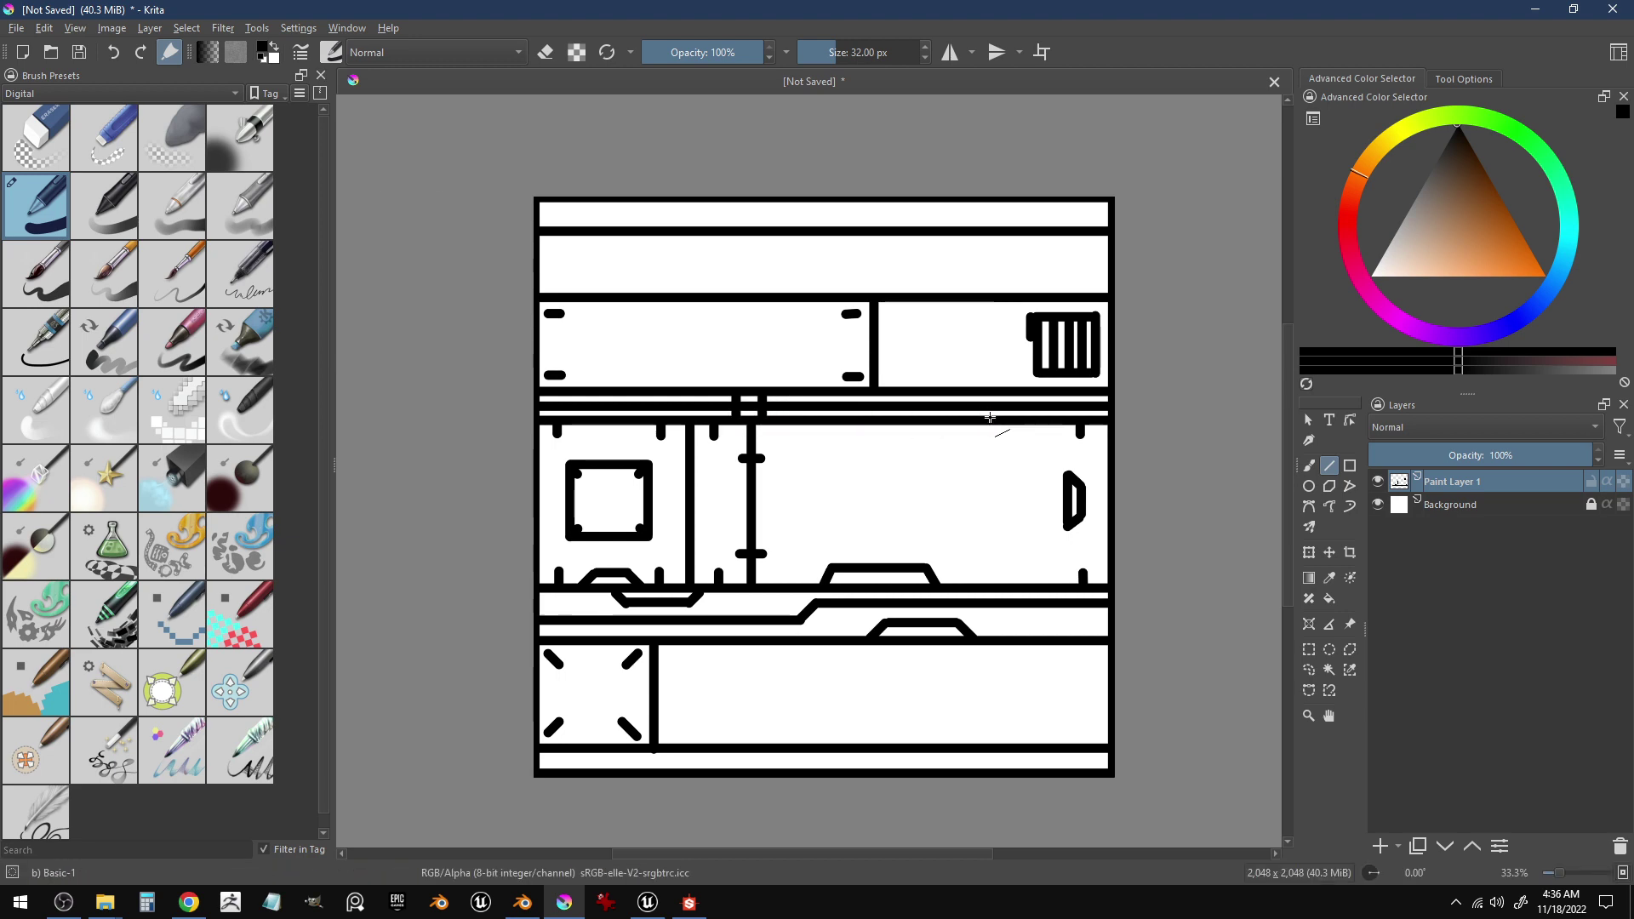
{"action": "mouse_move", "coordinate": [999, 419]}
{"action": "left_mouse_down"}
{"action": "mouse_move", "coordinate": [1021, 396]}
{"action": "mouse_move", "coordinate": [1020, 418]}
{"action": "left_mouse_up"}
{"action": "mouse_move", "coordinate": [591, 419]}
{"action": "left_mouse_down"}
{"action": "mouse_move", "coordinate": [601, 405]}
{"action": "mouse_move", "coordinate": [582, 413]}
{"action": "mouse_move", "coordinate": [582, 394]}
{"action": "left_mouse_up"}
{"action": "left_click_drag", "start_coordinate": [594, 413], "coordinate": [576, 393]}
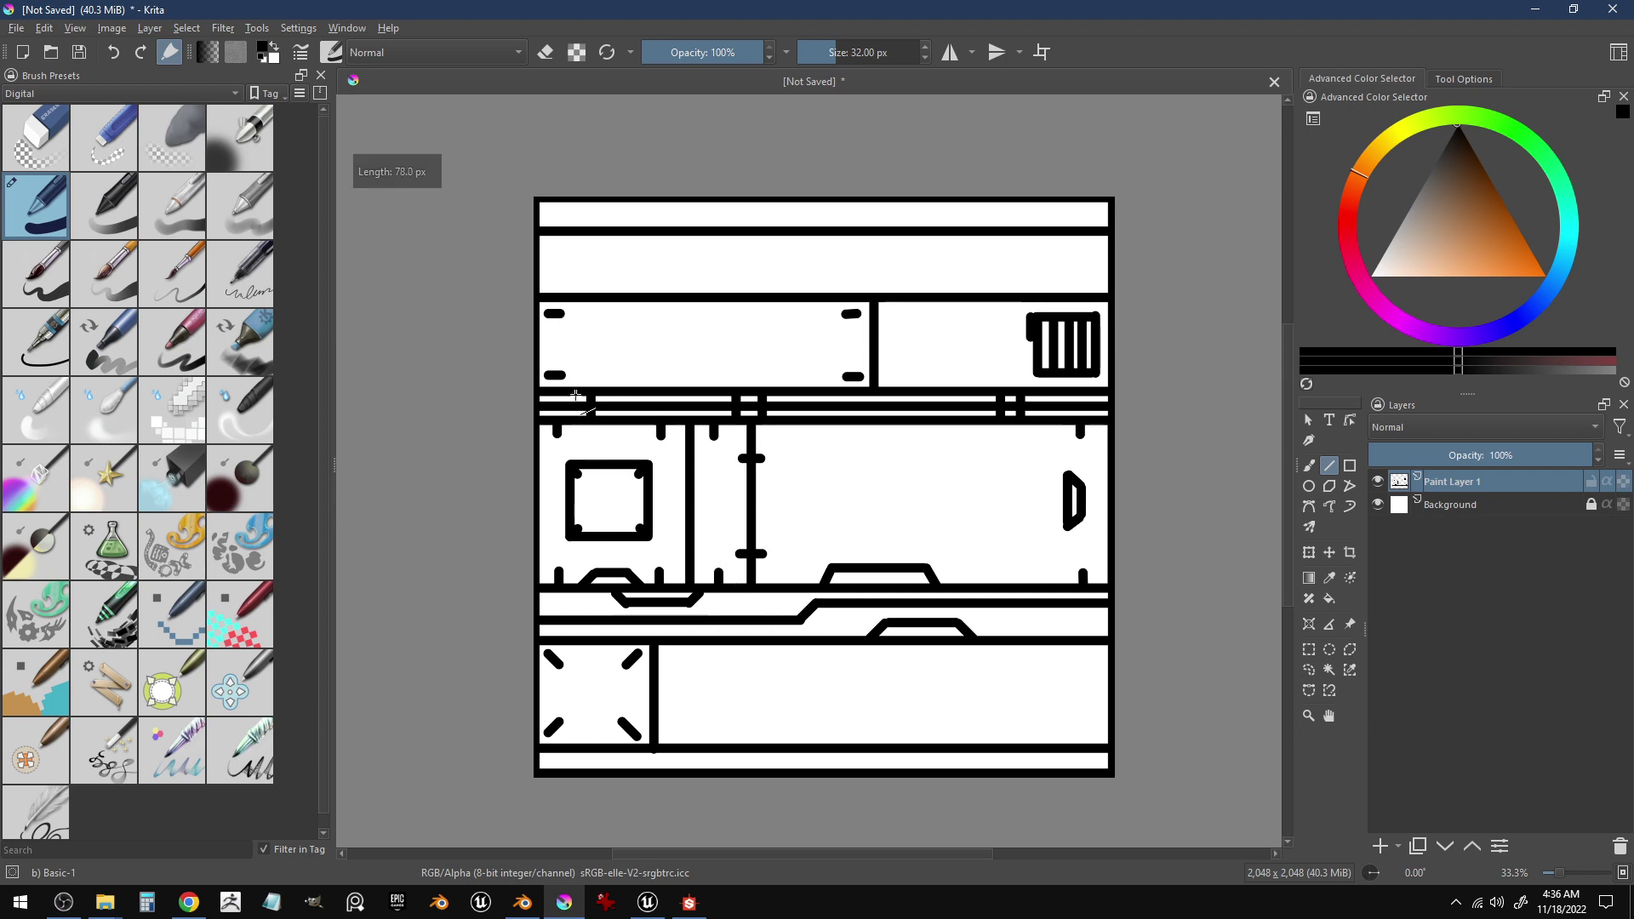
{"action": "left_click_drag", "start_coordinate": [651, 469], "coordinate": [642, 447]}
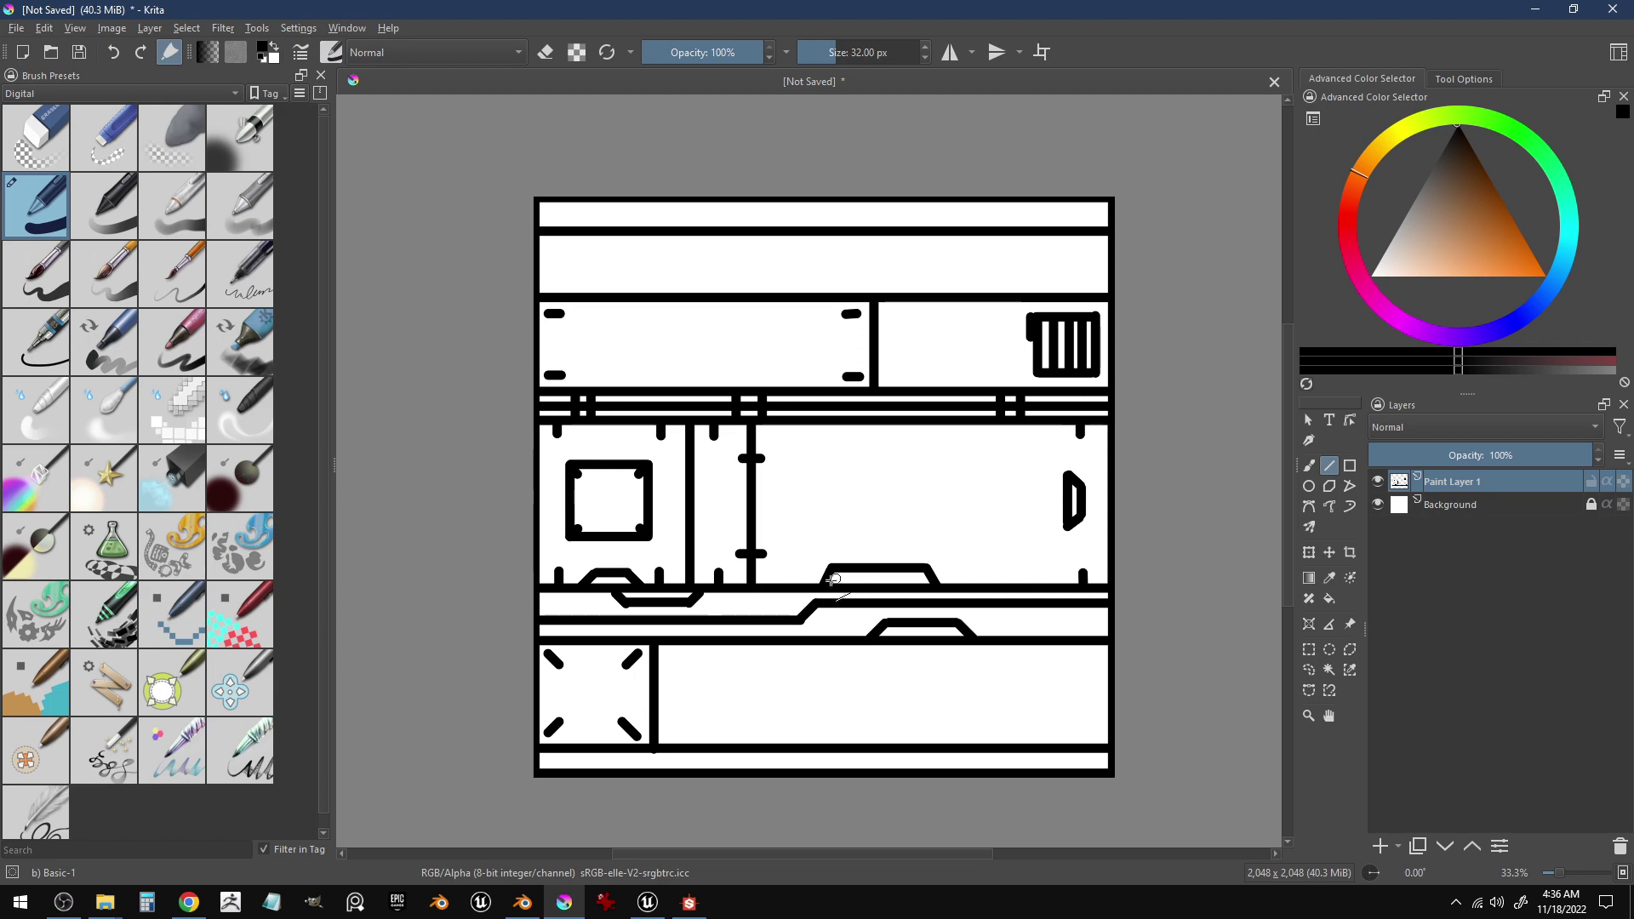
- Fill the gaps between the stepped rails, then undo the gap-filling strokes
{"action": "left_click_drag", "start_coordinate": [813, 611], "coordinate": [1111, 611]}
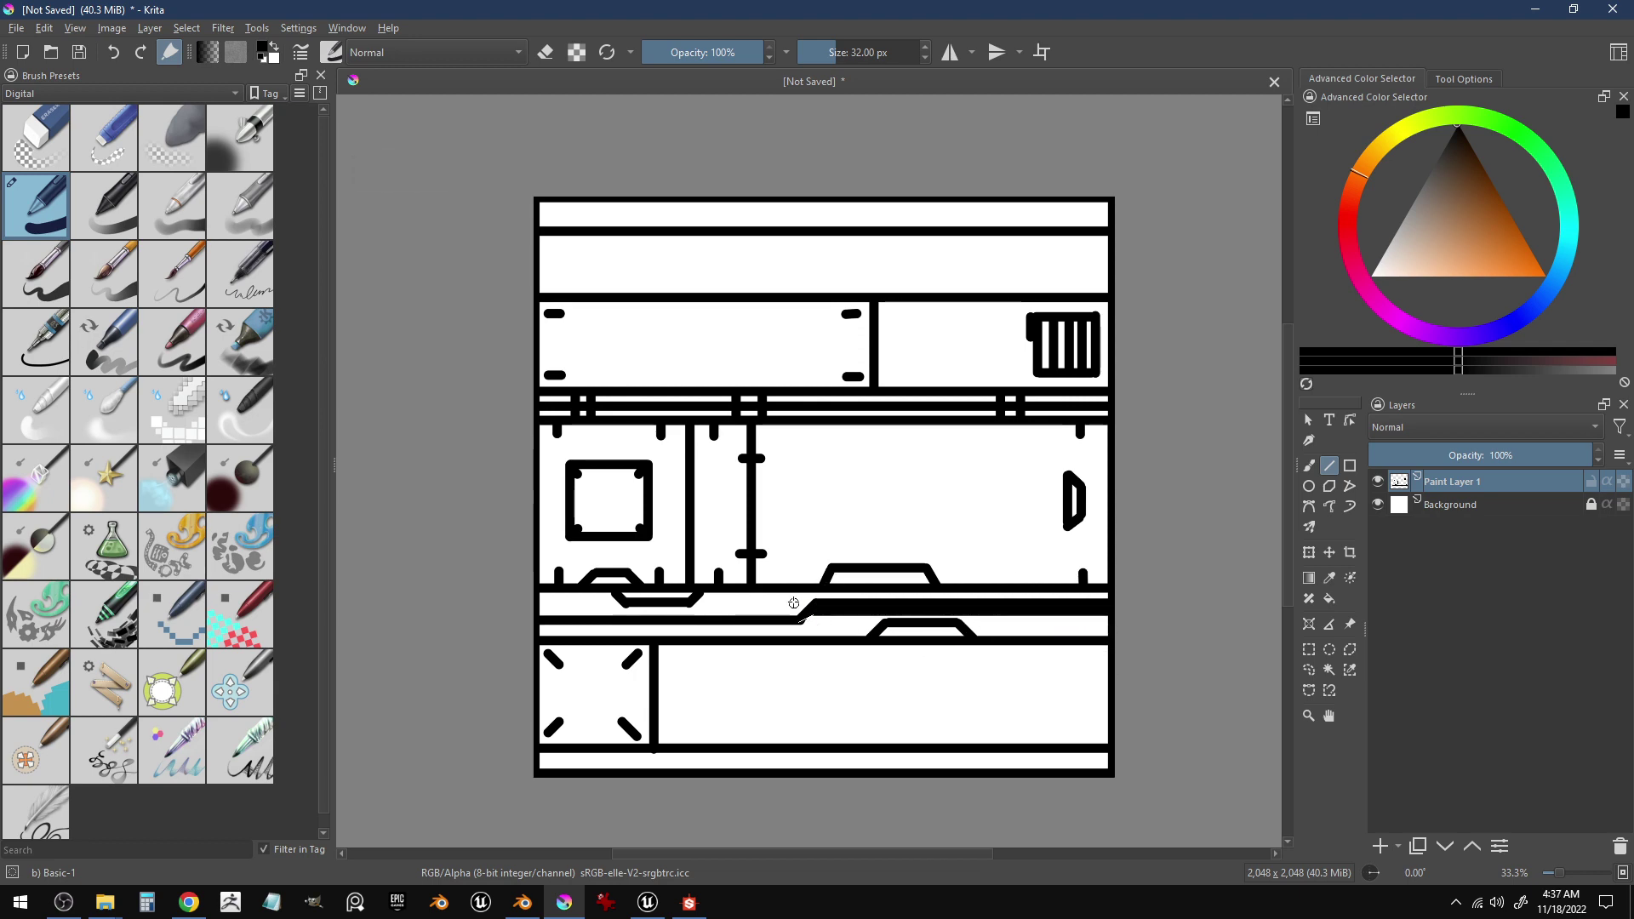
{"action": "left_click_drag", "start_coordinate": [805, 611], "coordinate": [537, 621]}
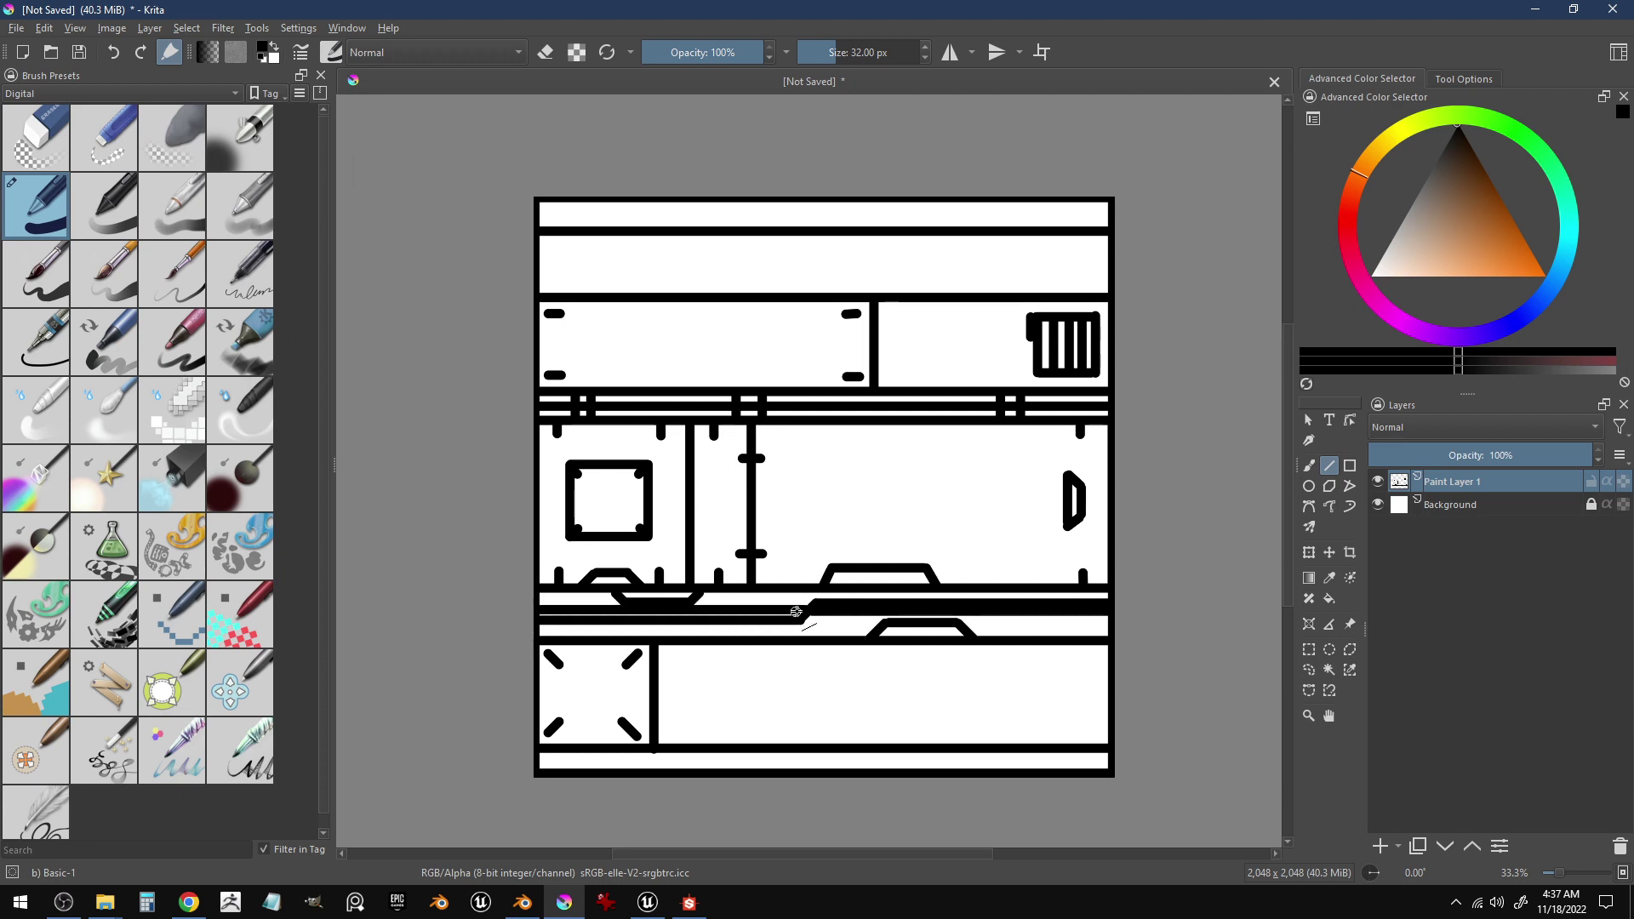
{"action": "left_click_drag", "start_coordinate": [798, 615], "coordinate": [461, 617]}
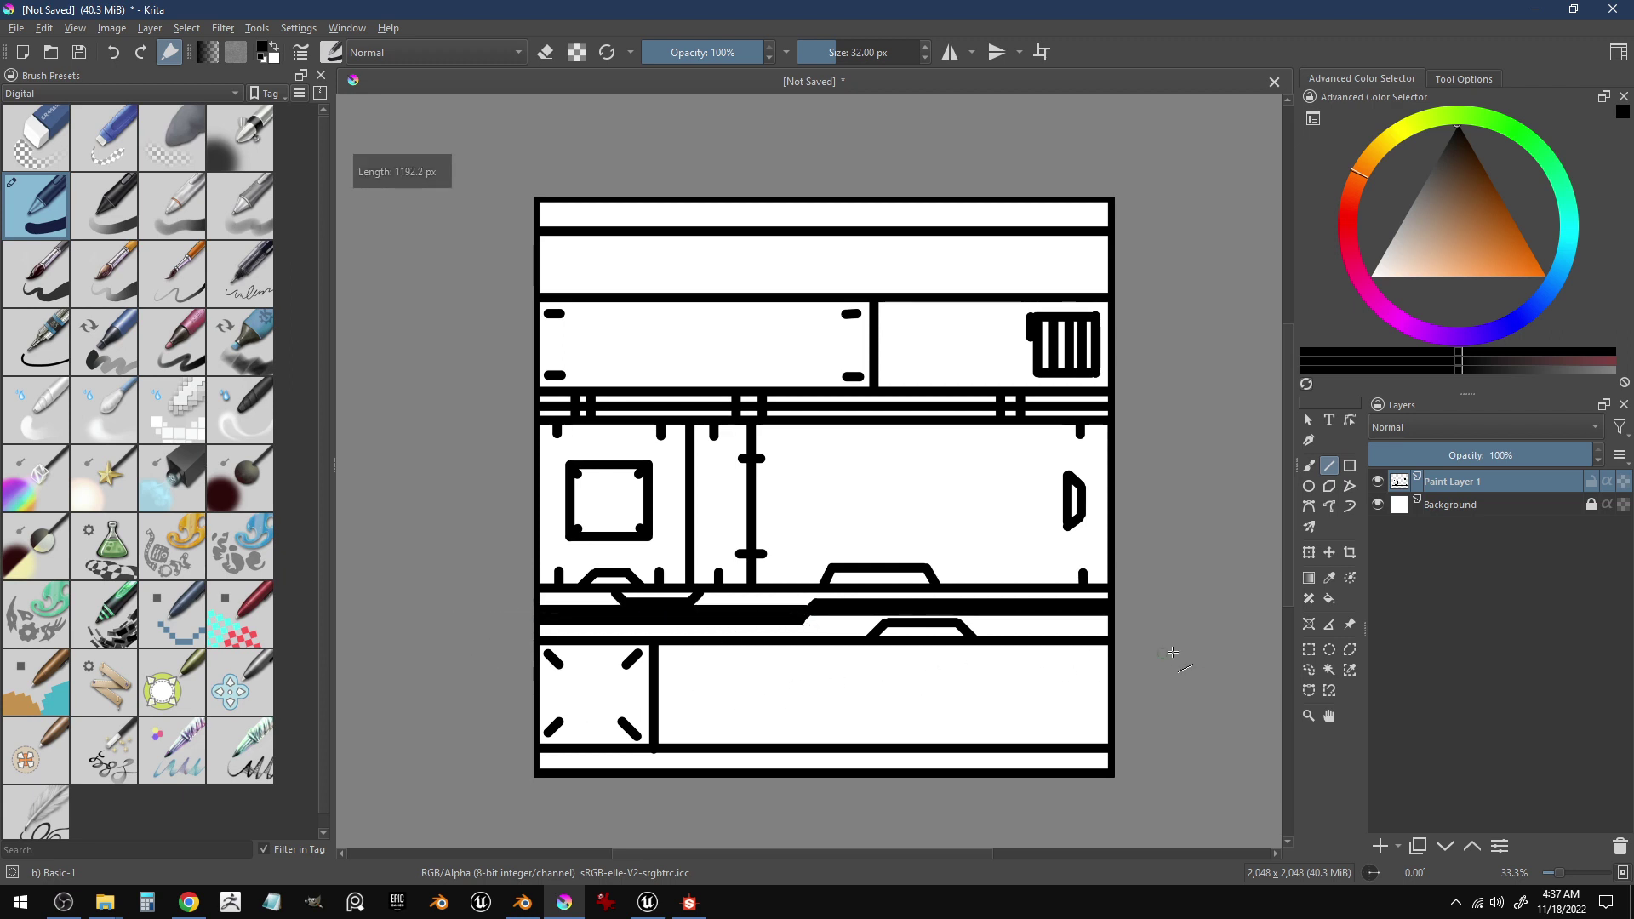
{"action": "key", "text": "ctrl+z"}
{"action": "key", "text": "ctrl+z"}
{"action": "key", "text": "ctrl+z"}
{"action": "key", "text": "ctrl+z"}
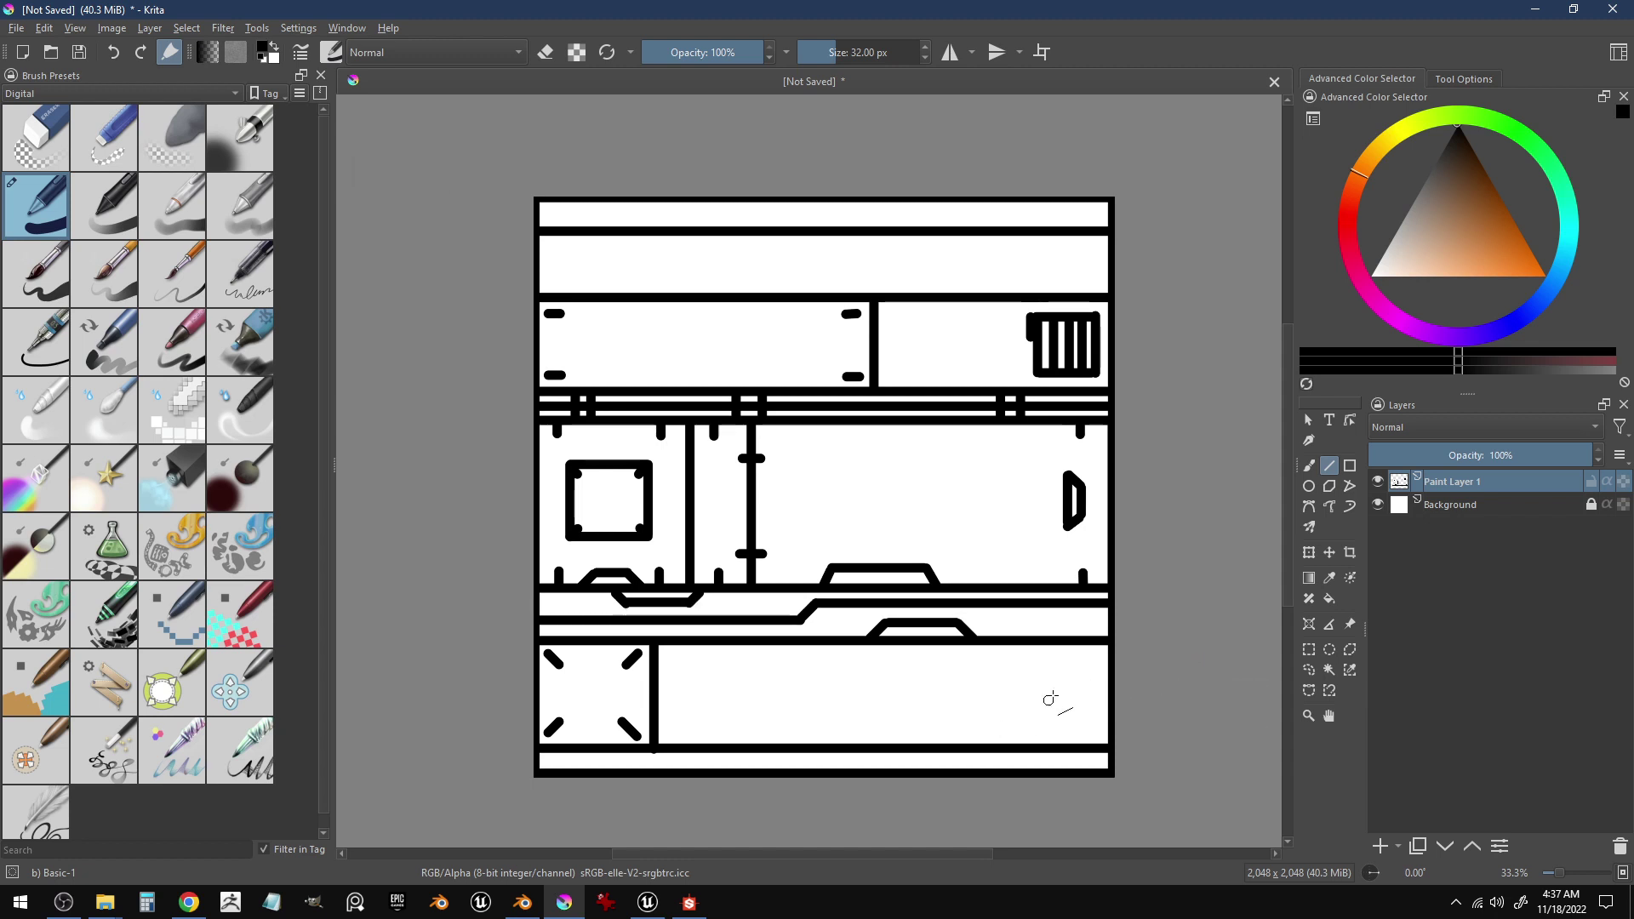
- Draw the vertical divider near the lower panel's right end
{"action": "mouse_move", "coordinate": [1041, 643]}
{"action": "left_mouse_down"}
{"action": "mouse_move", "coordinate": [1050, 751]}
{"action": "mouse_move", "coordinate": [1047, 649]}
{"action": "left_mouse_up"}
{"action": "key", "text": "ctrl+z"}
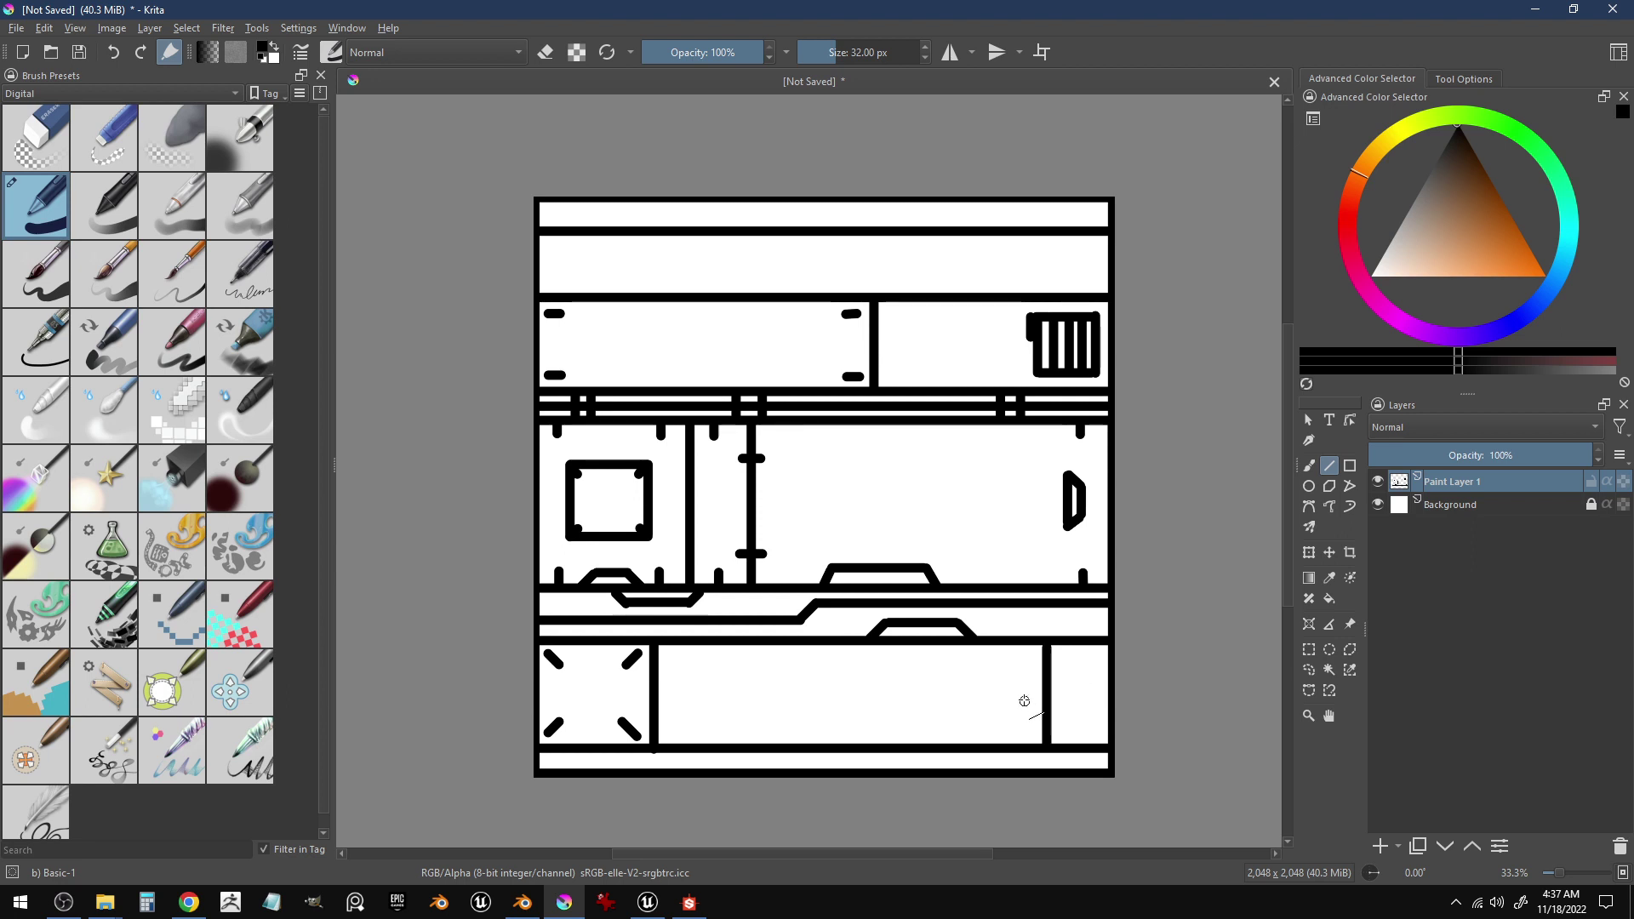
{"action": "left_click_drag", "start_coordinate": [1040, 699], "coordinate": [1021, 703]}
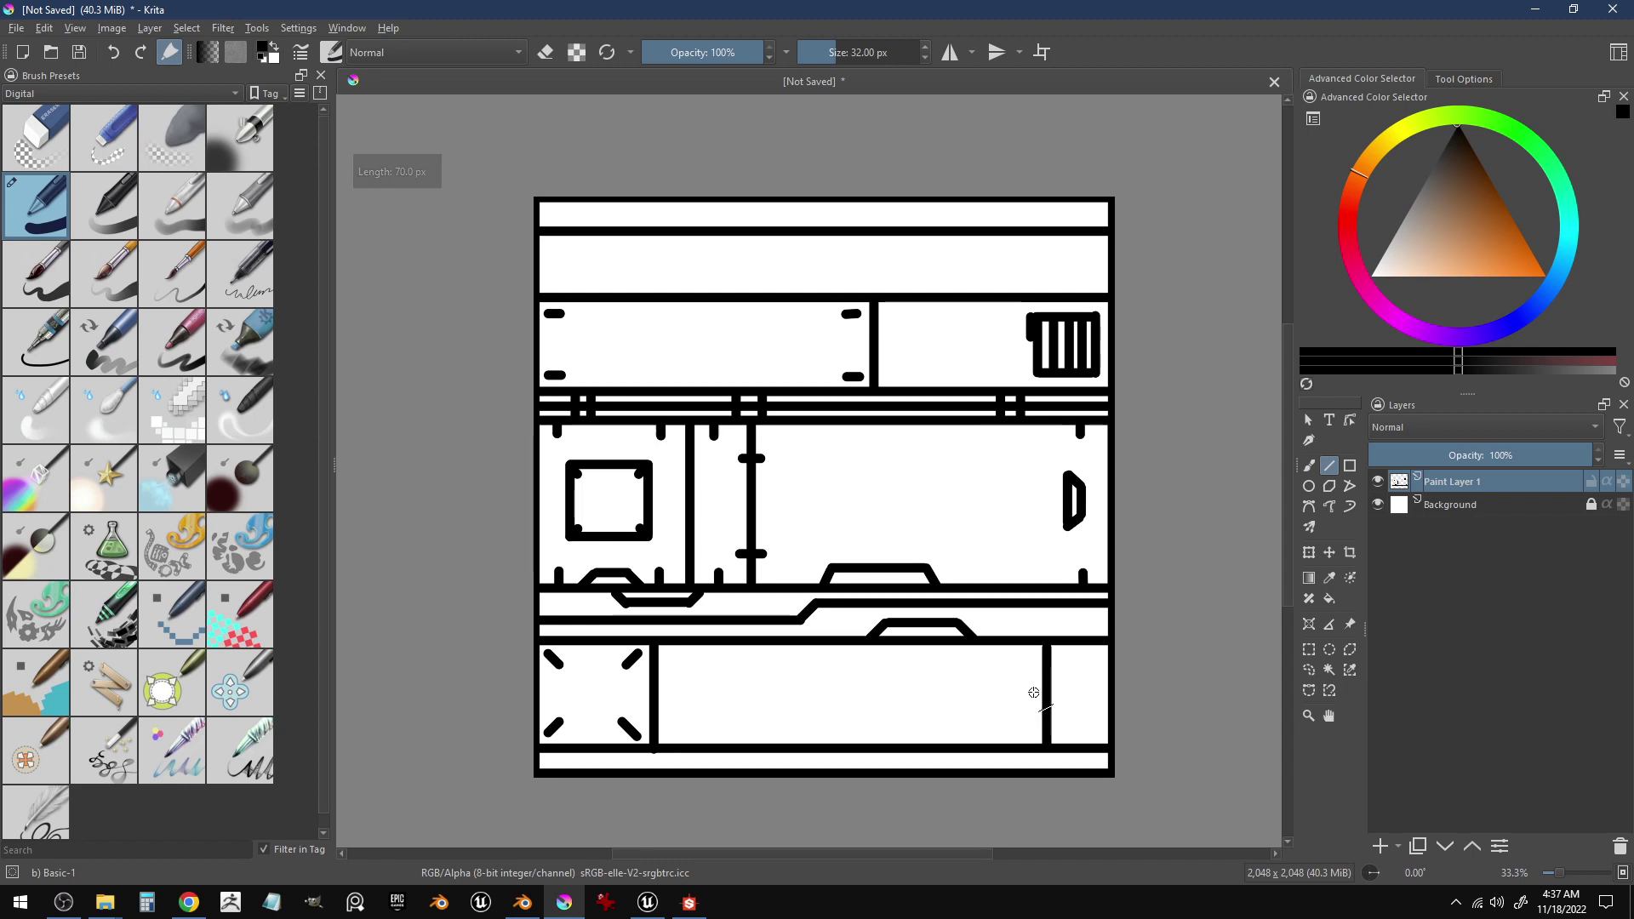
- With a larger brush add a rounded tab by the divider, then ticks at the bottom strip's left
{"action": "key", "text": "bracketright"}
{"action": "key", "text": "bracketright"}
{"action": "key", "text": "bracketright"}
{"action": "key", "text": "bracketright"}
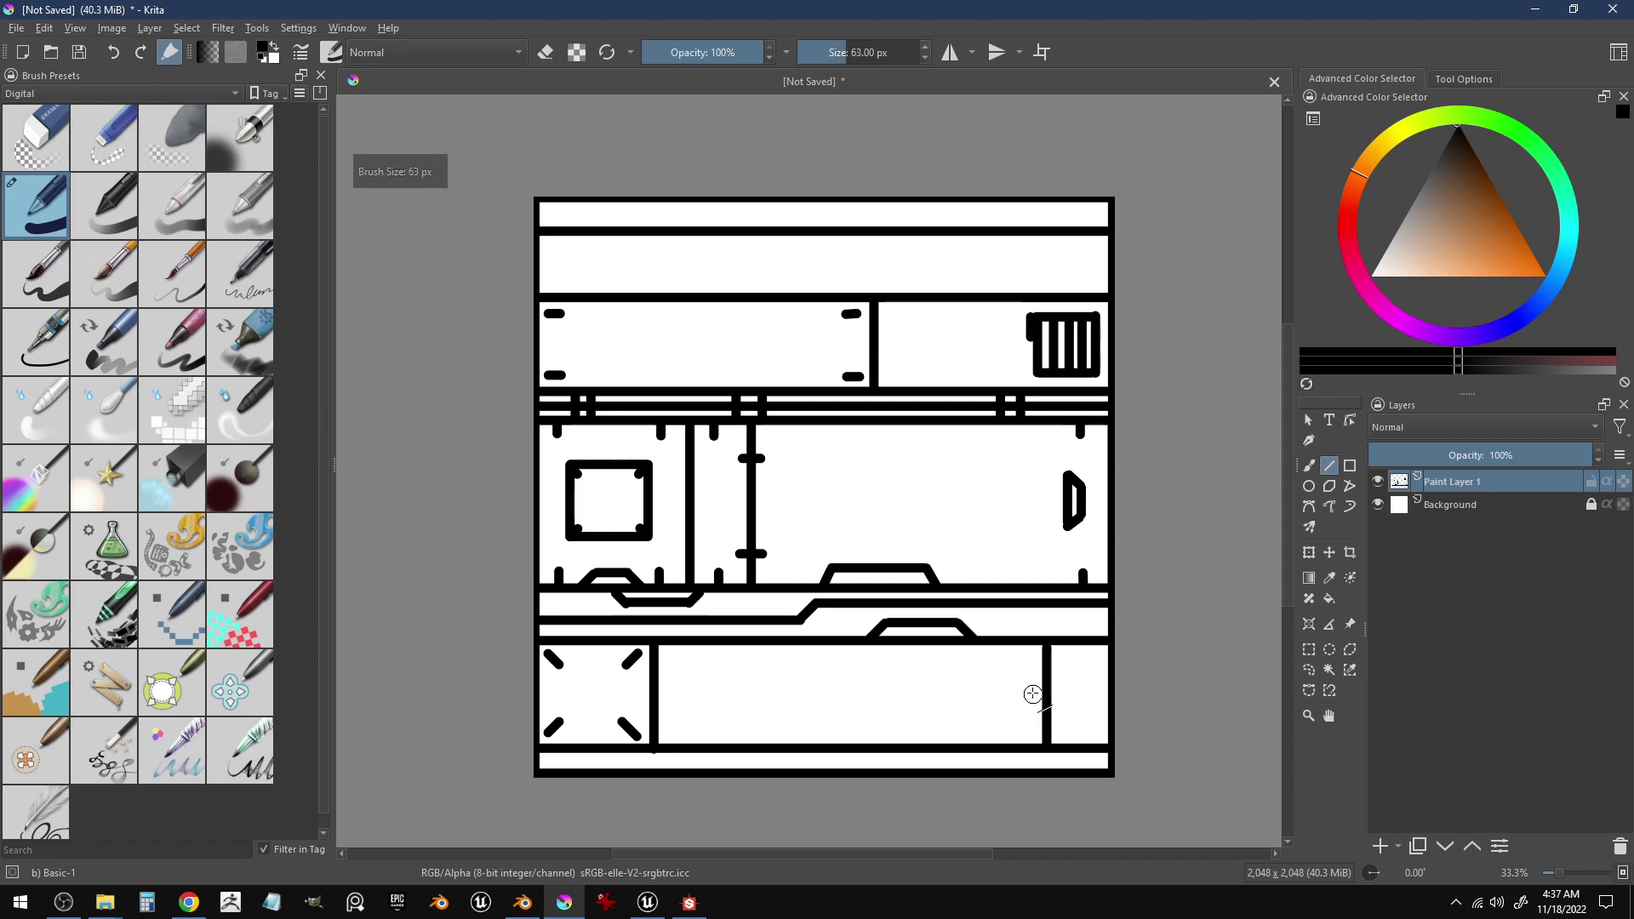
{"action": "mouse_move", "coordinate": [1032, 689]}
{"action": "left_mouse_down"}
{"action": "mouse_move", "coordinate": [1019, 693]}
{"action": "mouse_move", "coordinate": [1032, 697]}
{"action": "left_mouse_up"}
{"action": "key", "text": "ctrl+z"}
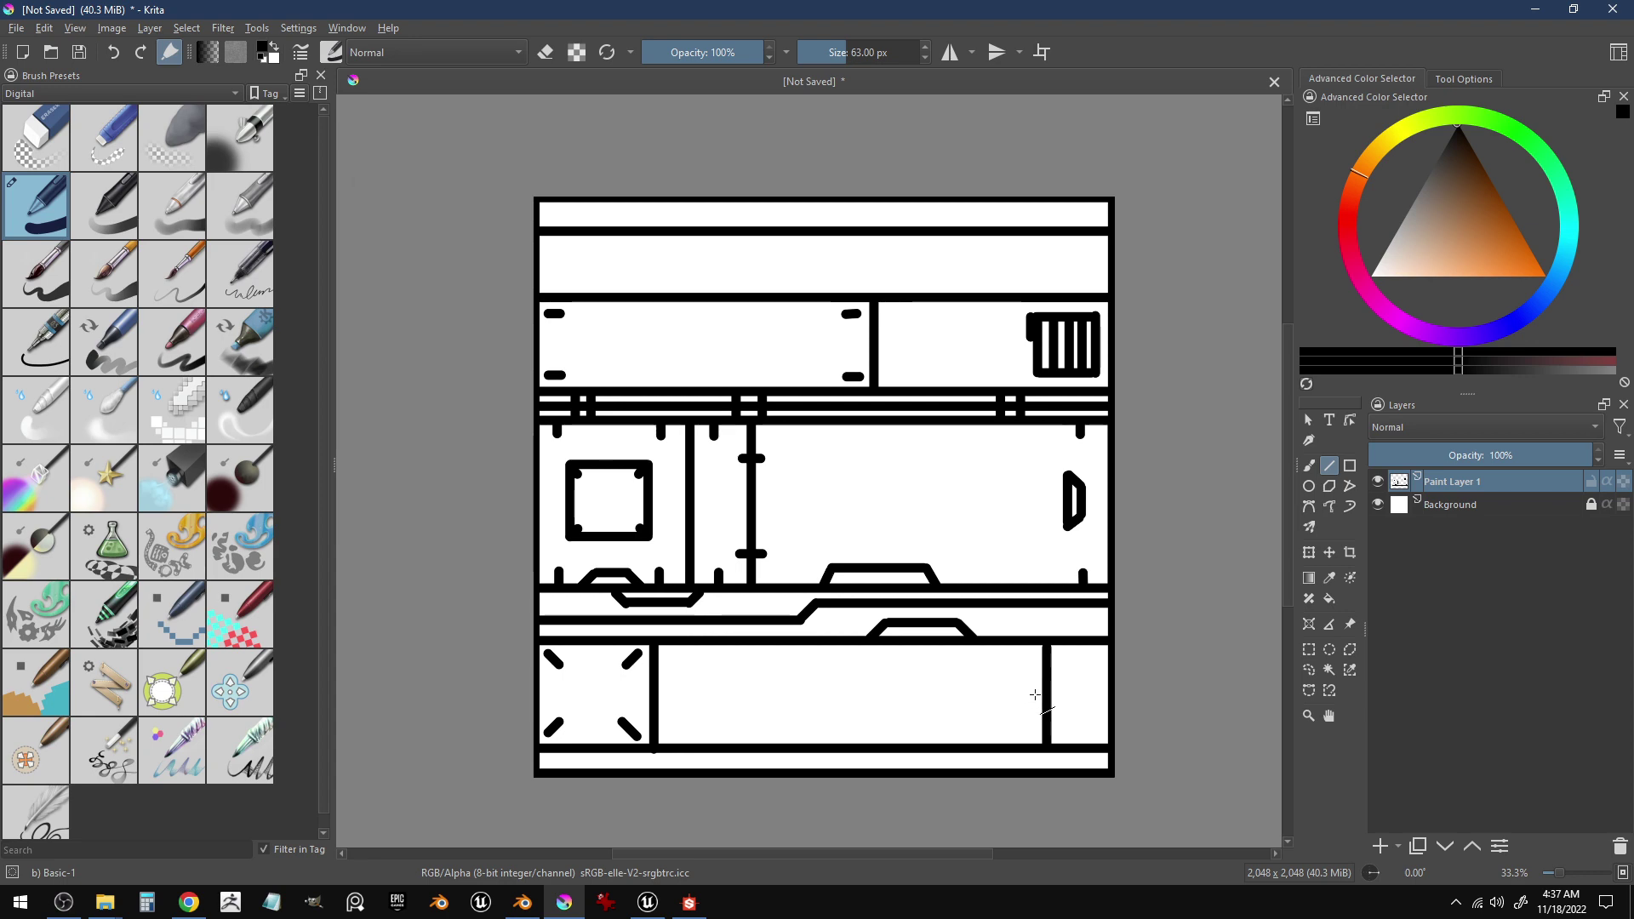
{"action": "mouse_move", "coordinate": [1045, 693]}
{"action": "left_mouse_down"}
{"action": "mouse_move", "coordinate": [1030, 695]}
{"action": "mouse_move", "coordinate": [1038, 724]}
{"action": "left_mouse_up"}
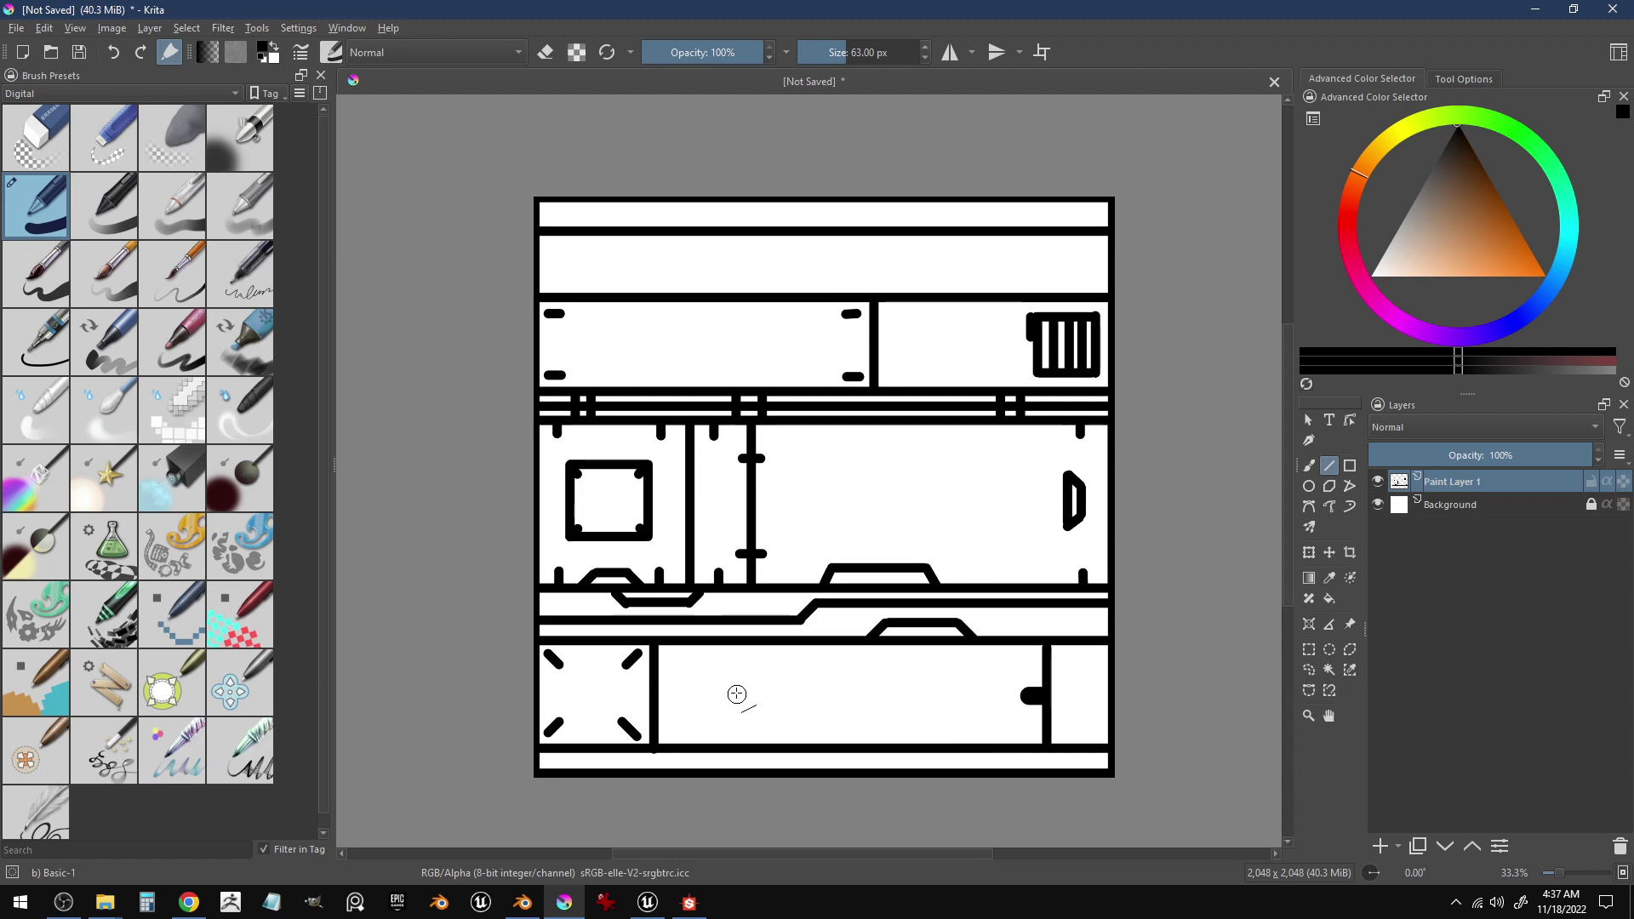
{"action": "key", "text": "bracketleft"}
{"action": "key", "text": "bracketleft"}
{"action": "key", "text": "bracketleft"}
{"action": "key", "text": "bracketleft"}
{"action": "key", "text": "bracketleft"}
{"action": "key", "text": "bracketleft"}
{"action": "key", "text": "bracketleft"}
{"action": "key", "text": "bracketleft"}
{"action": "key", "text": "bracketleft"}
{"action": "key", "text": "bracketleft"}
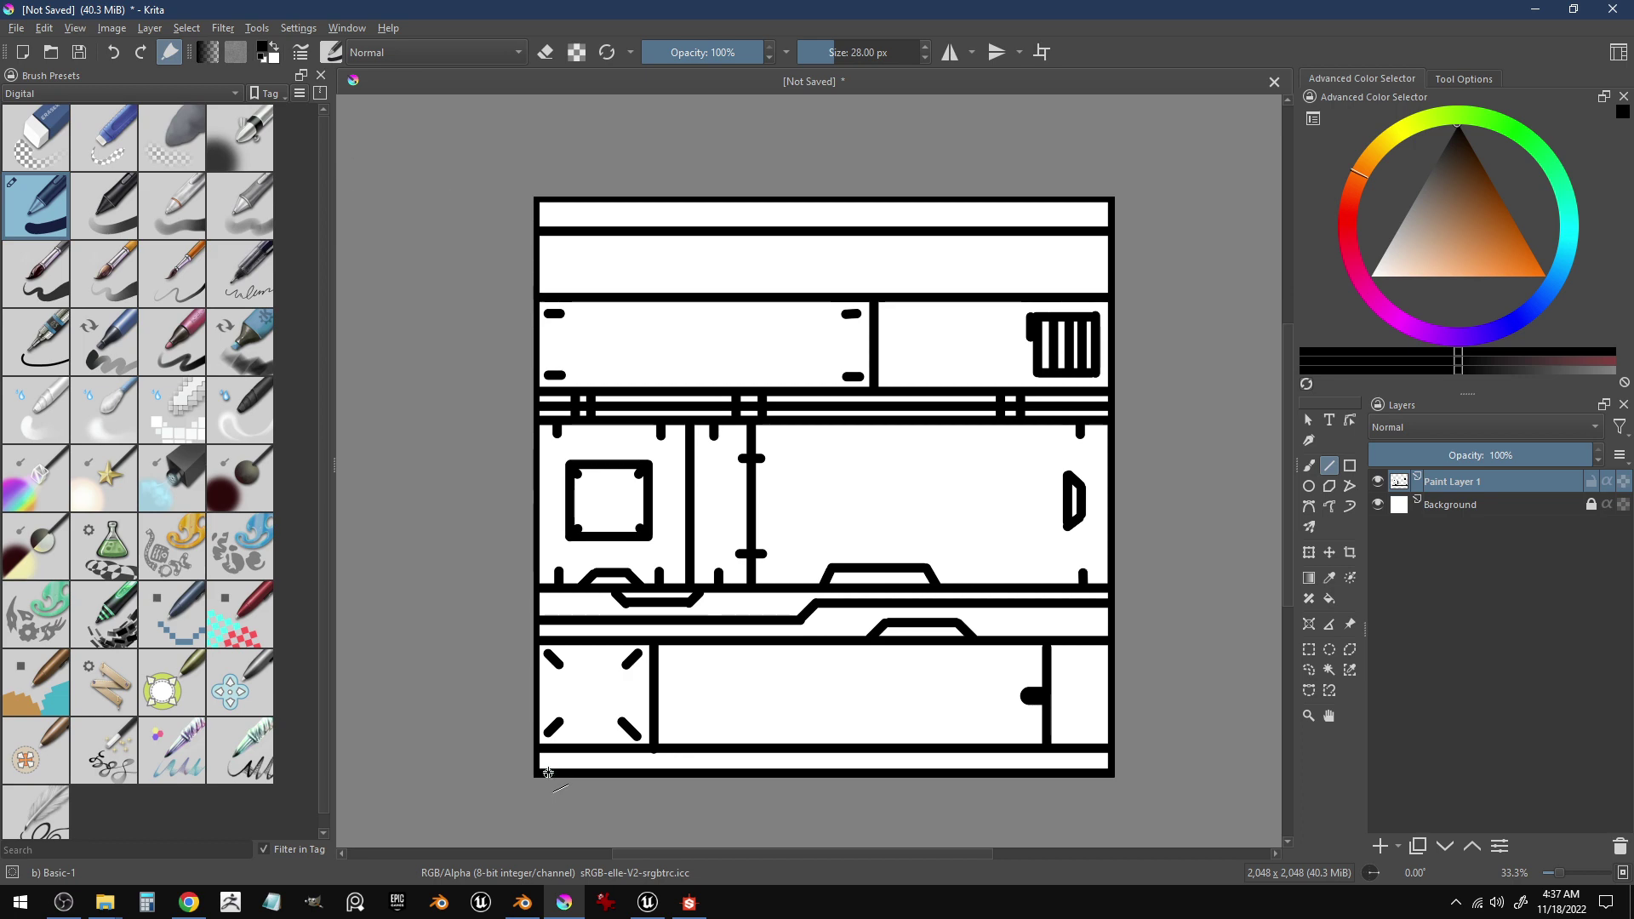
{"action": "left_click_drag", "start_coordinate": [545, 768], "coordinate": [576, 756]}
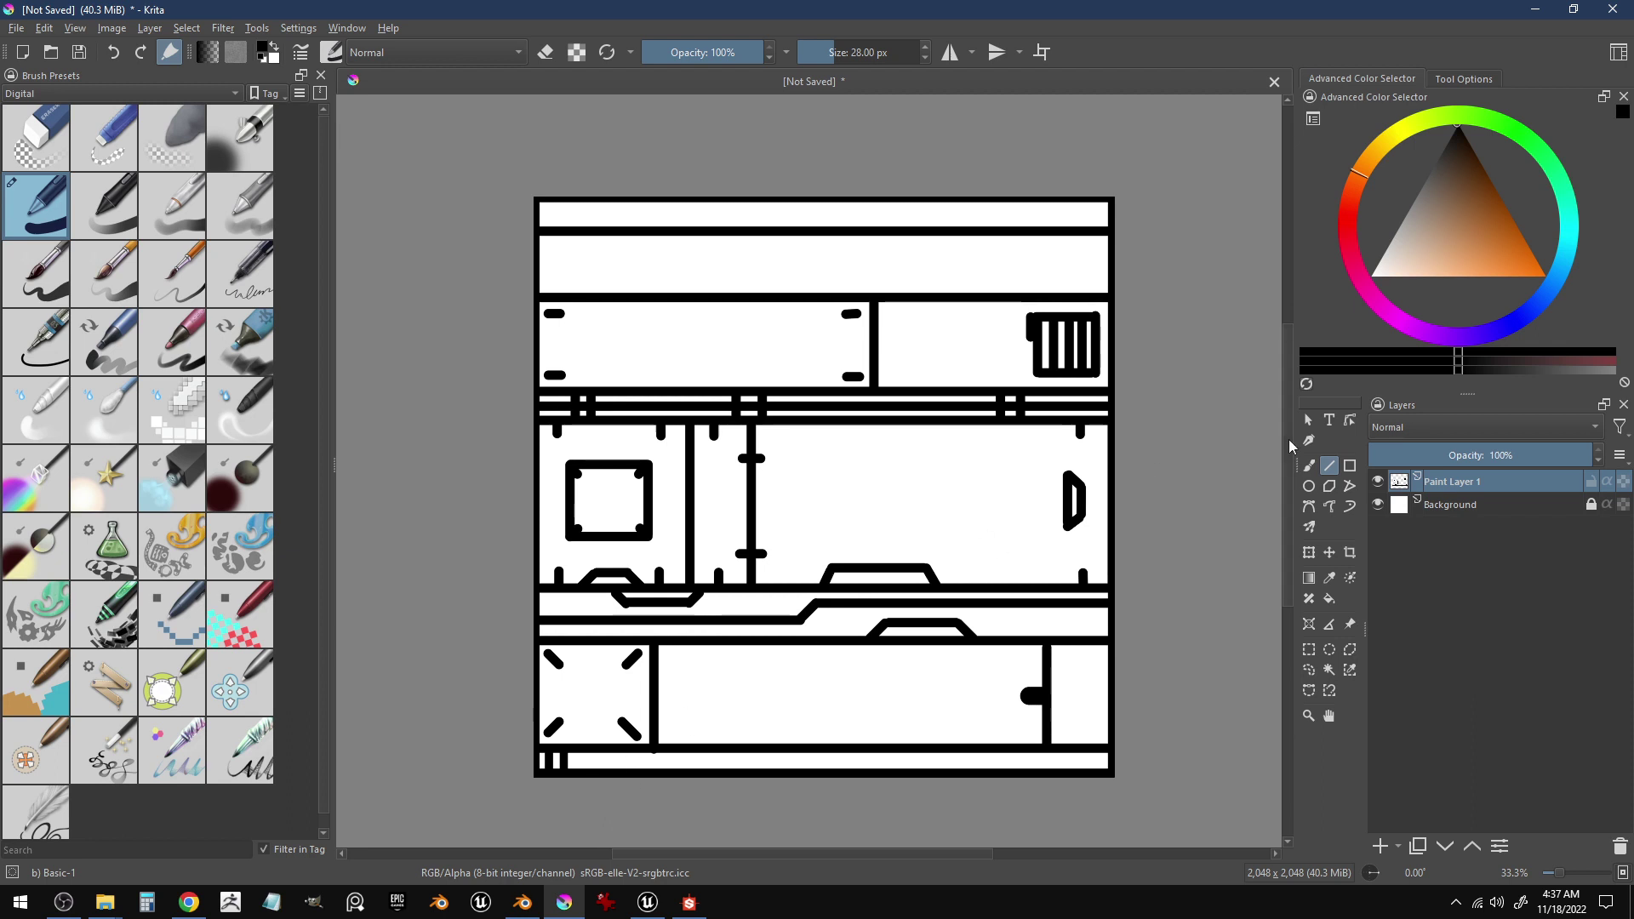
- Select the small bars at the lower-left corner and add Paint Layer 2 above the line art
{"action": "left_click", "coordinate": [1308, 649]}
{"action": "left_click_drag", "start_coordinate": [563, 751], "coordinate": [537, 771]}
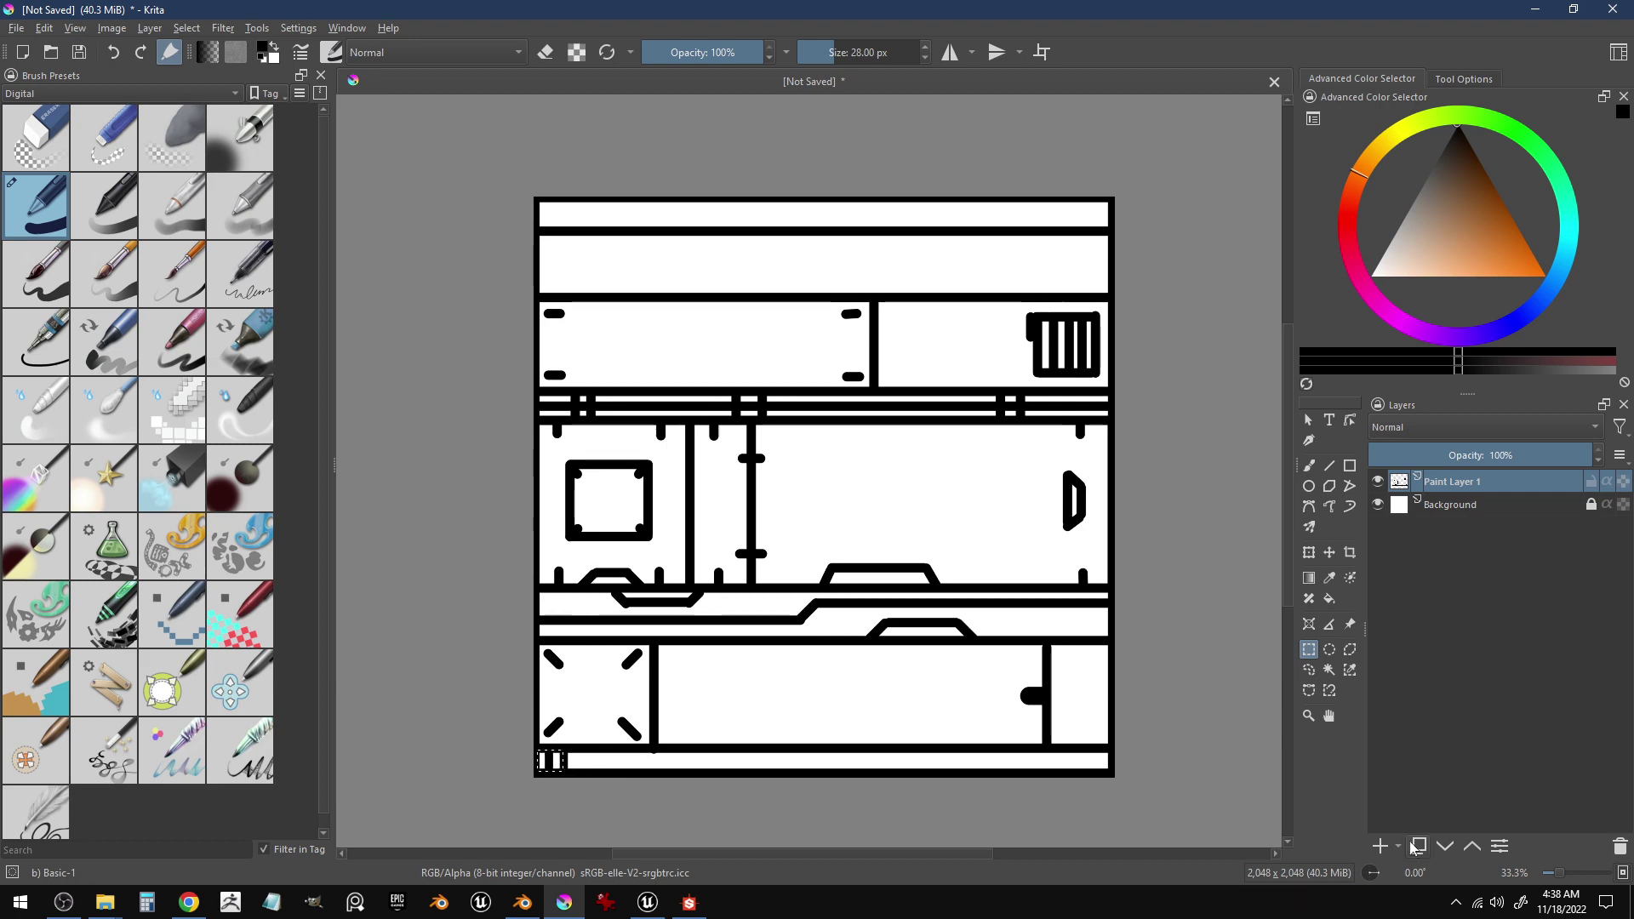
{"action": "left_click", "coordinate": [1380, 847]}
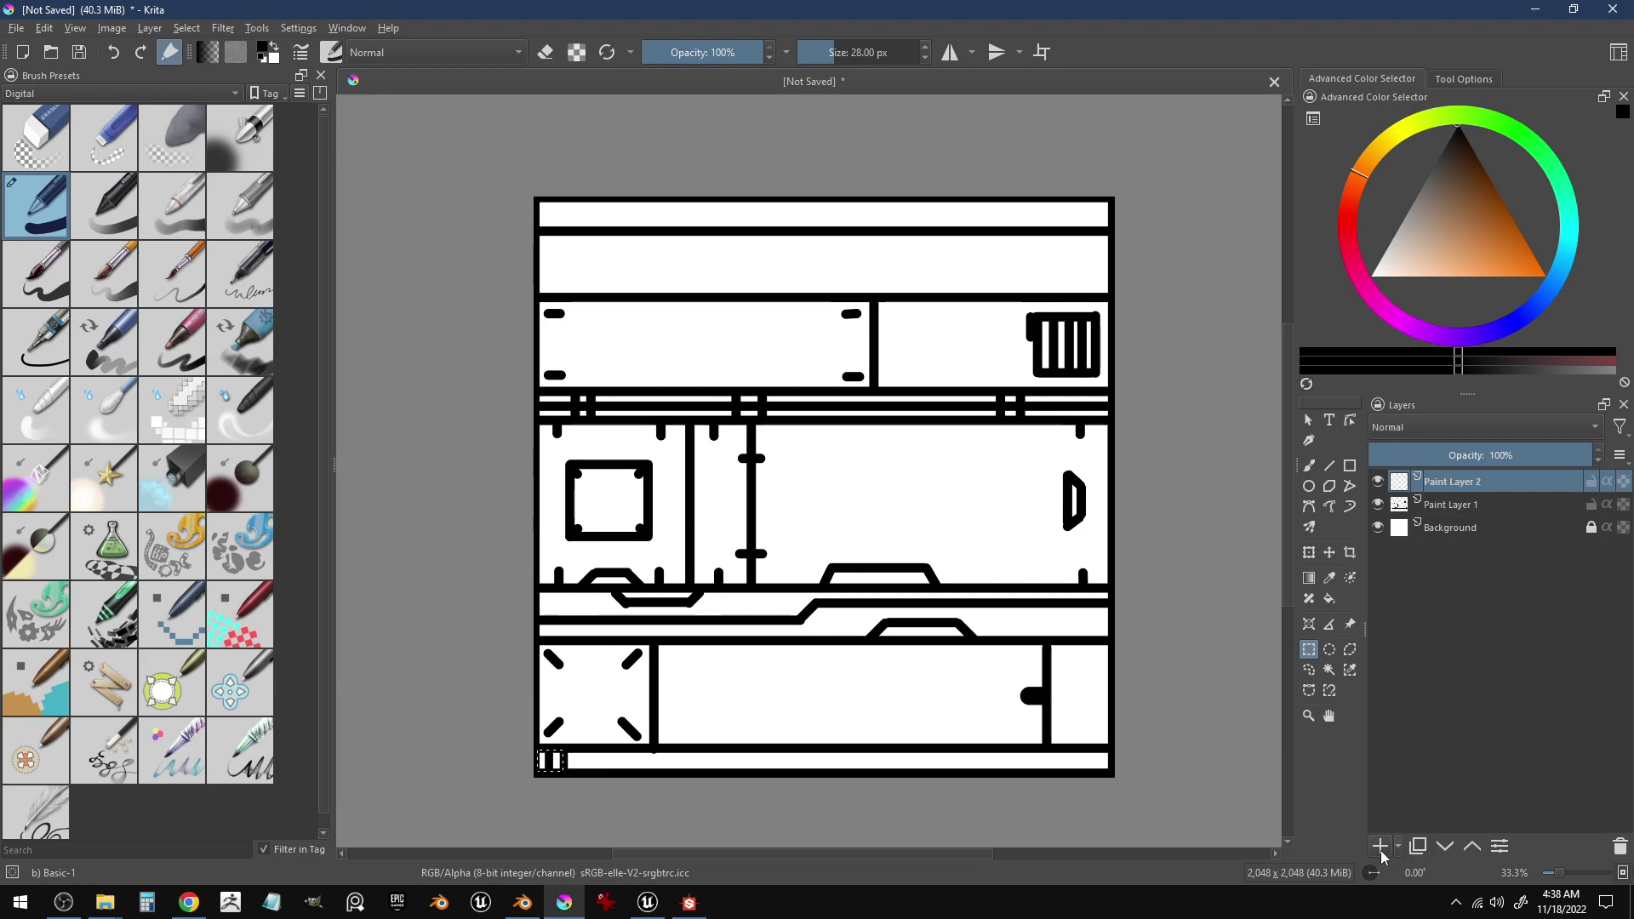
{"action": "left_click", "coordinate": [624, 735]}
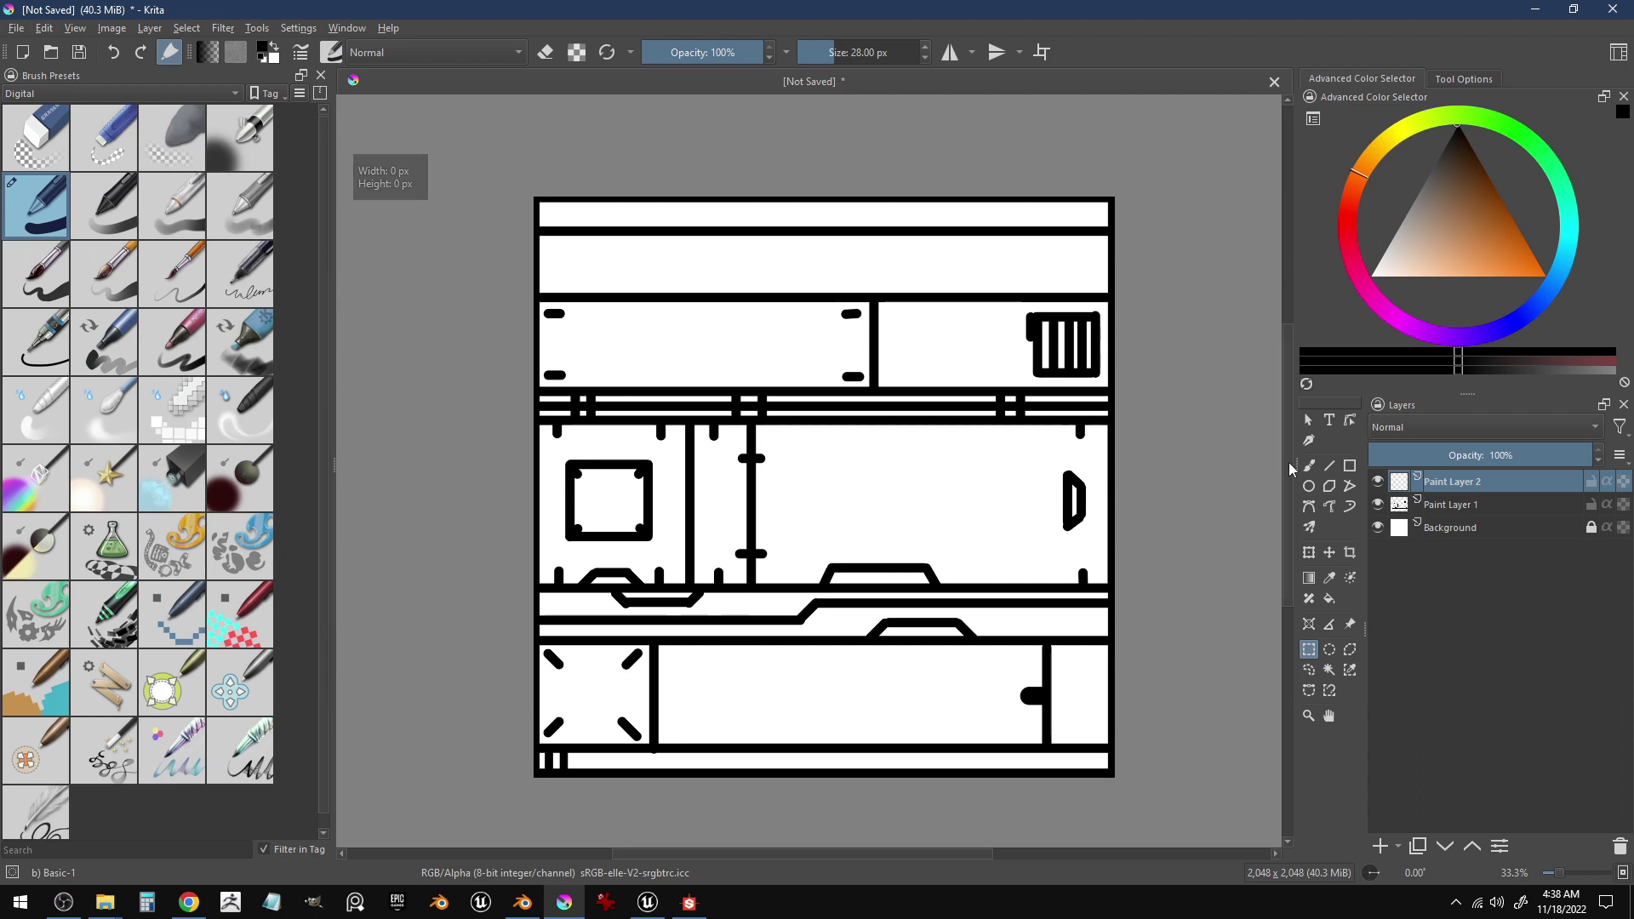
- Try a black fill on the new layer, undo it, and open the add-layer type list
{"action": "left_click", "coordinate": [1330, 599]}
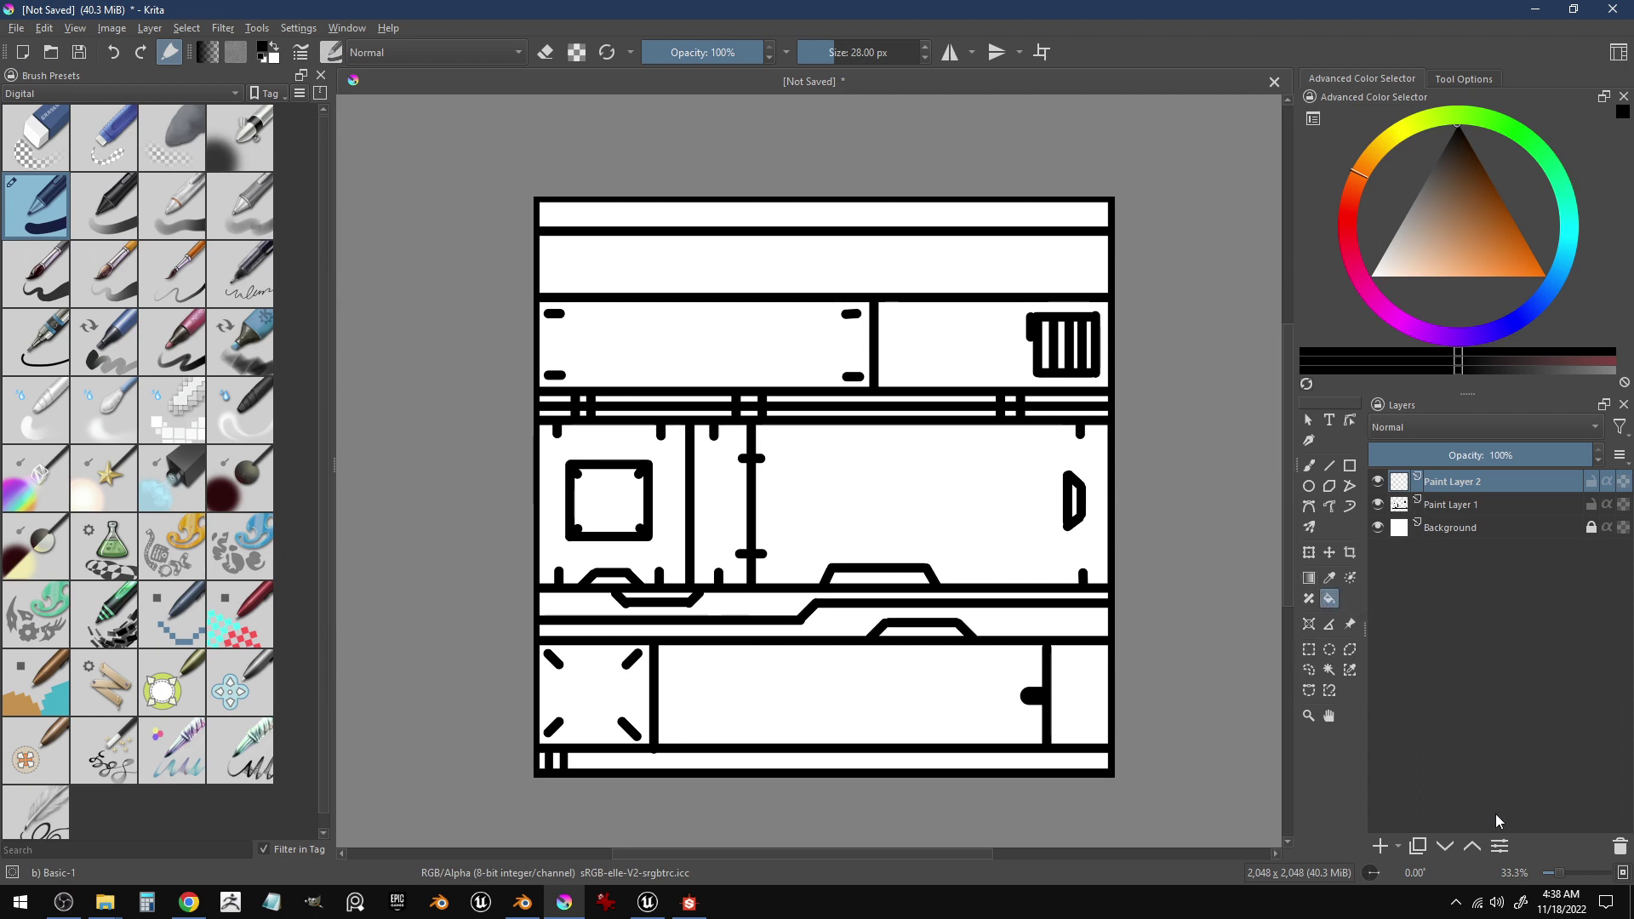
{"action": "left_click", "coordinate": [1499, 847]}
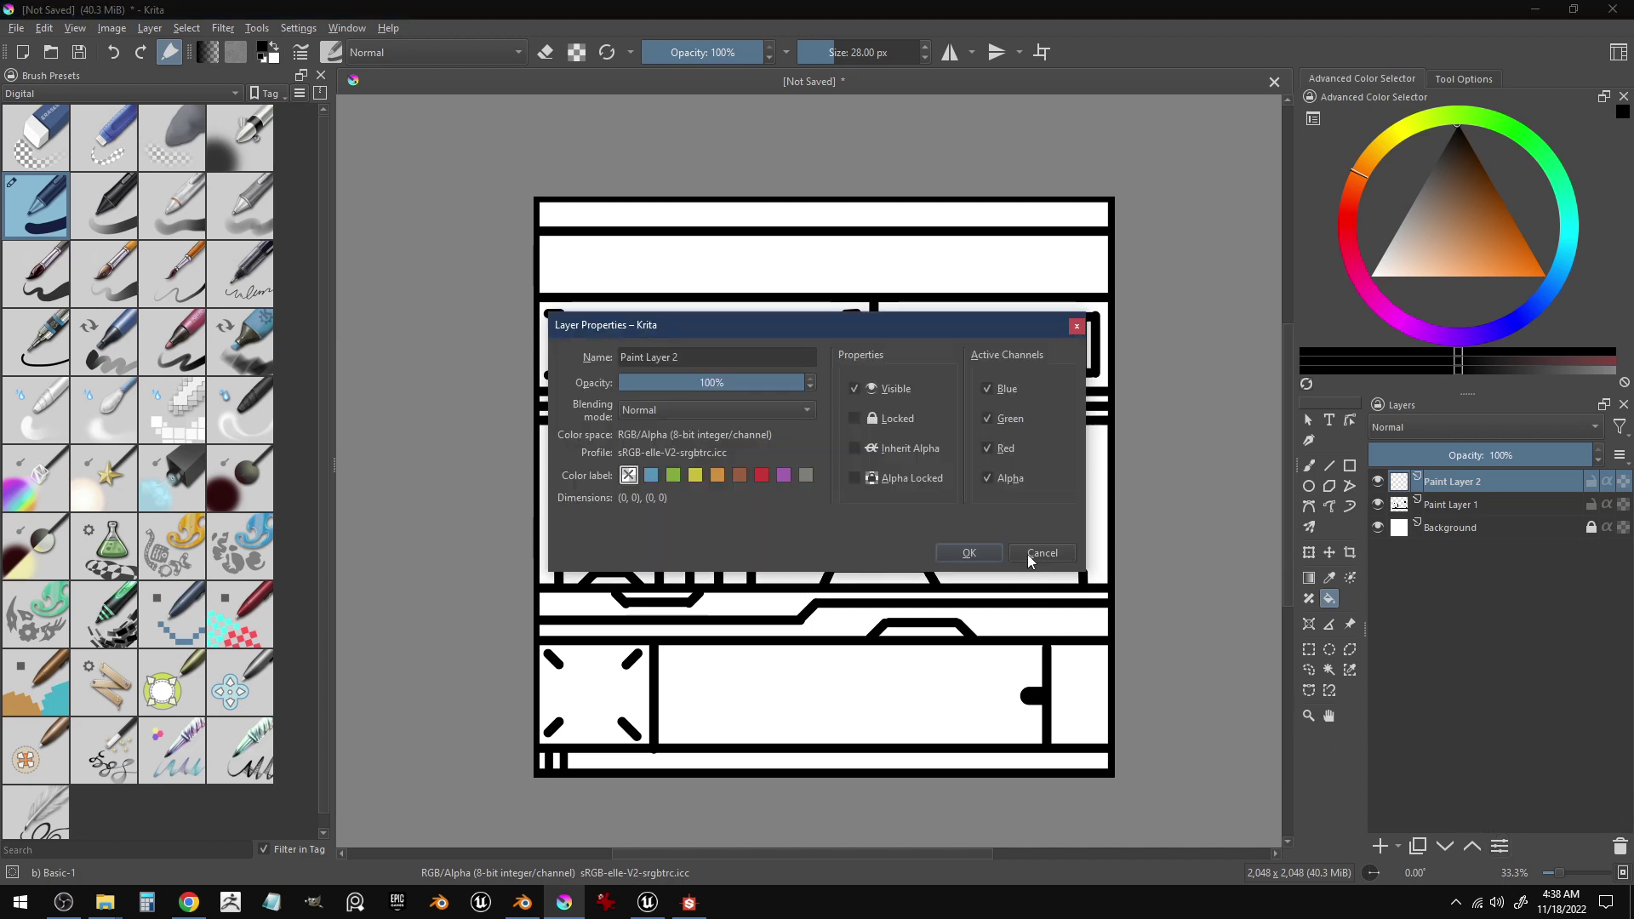
{"action": "left_click", "coordinate": [1039, 553]}
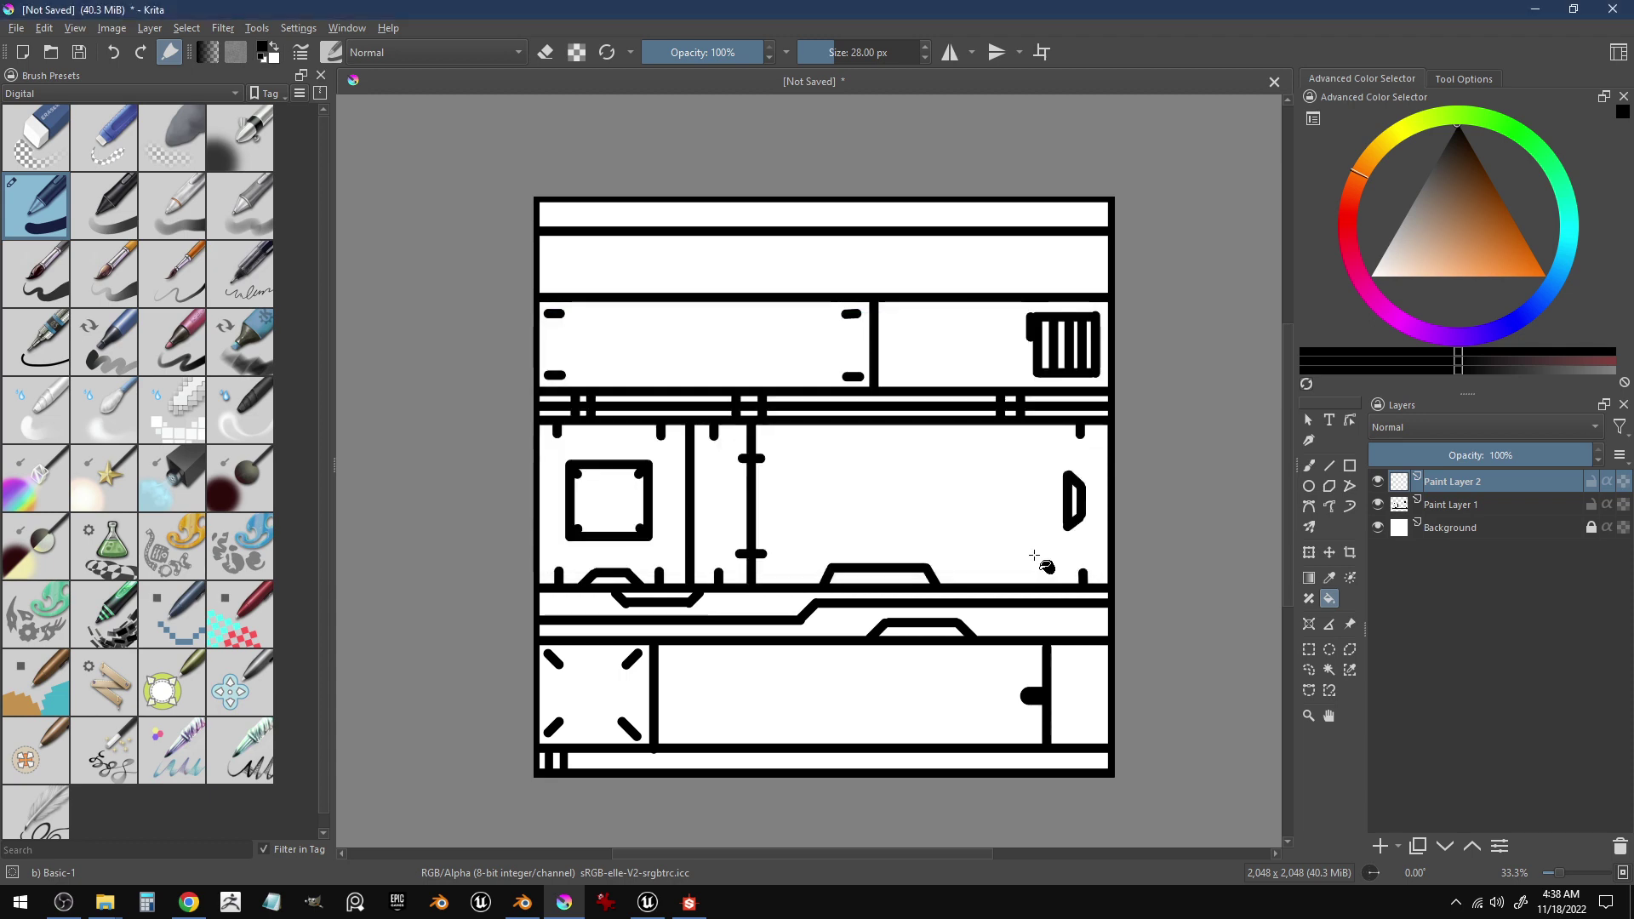
{"action": "left_click", "coordinate": [892, 535]}
{"action": "key", "text": "ctrl+z"}
{"action": "left_click", "coordinate": [1620, 456]}
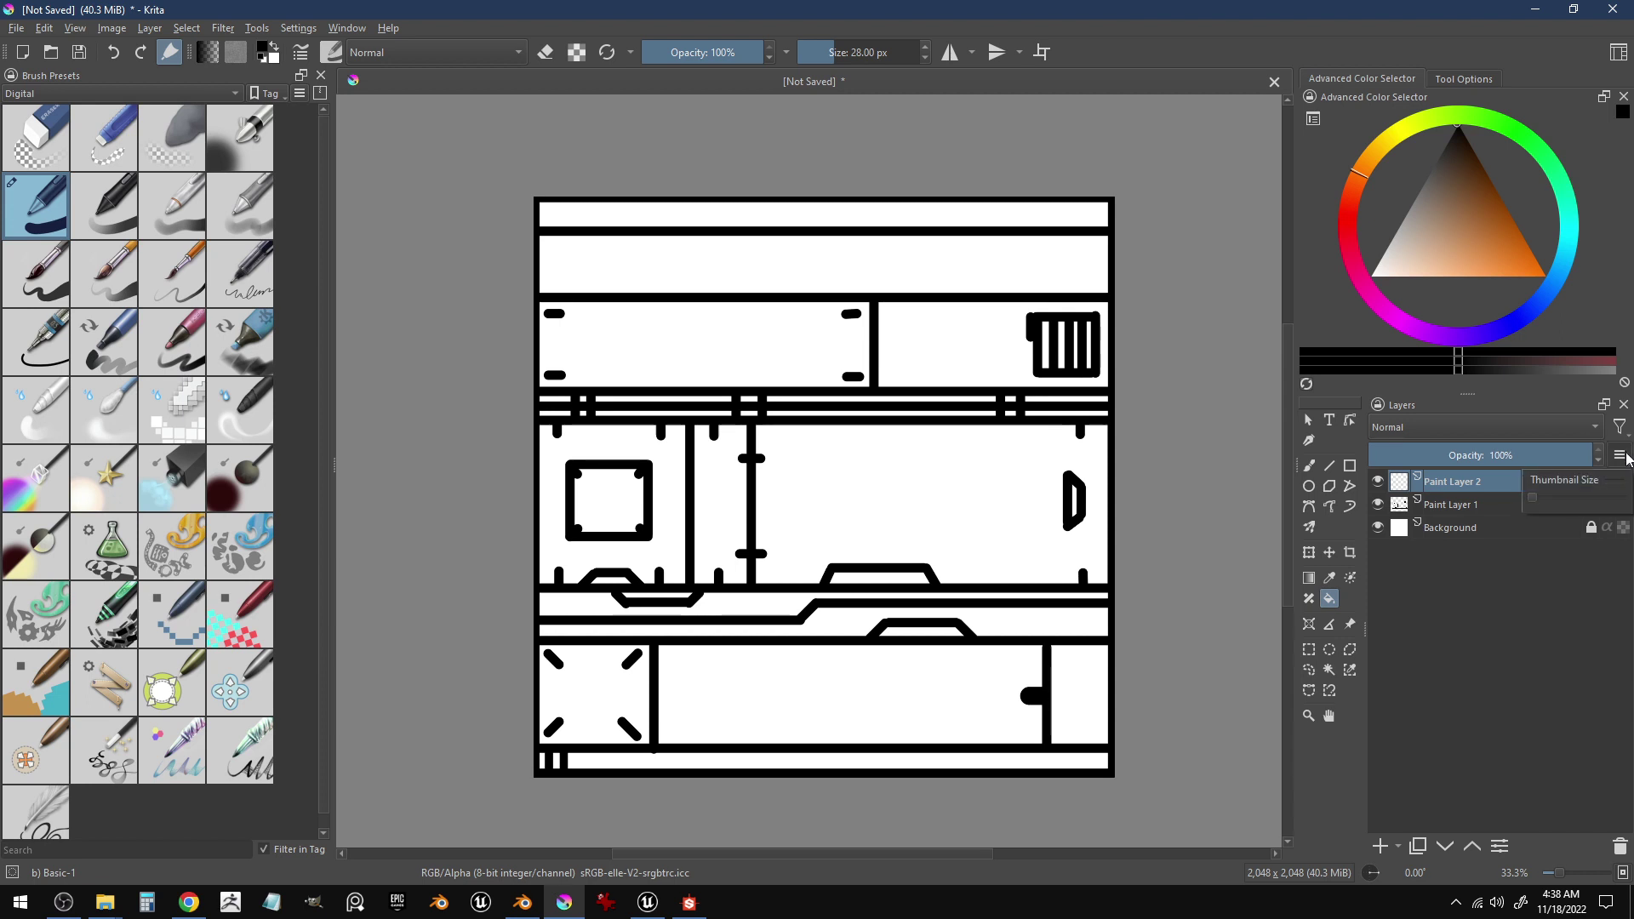
{"action": "left_click", "coordinate": [1622, 456]}
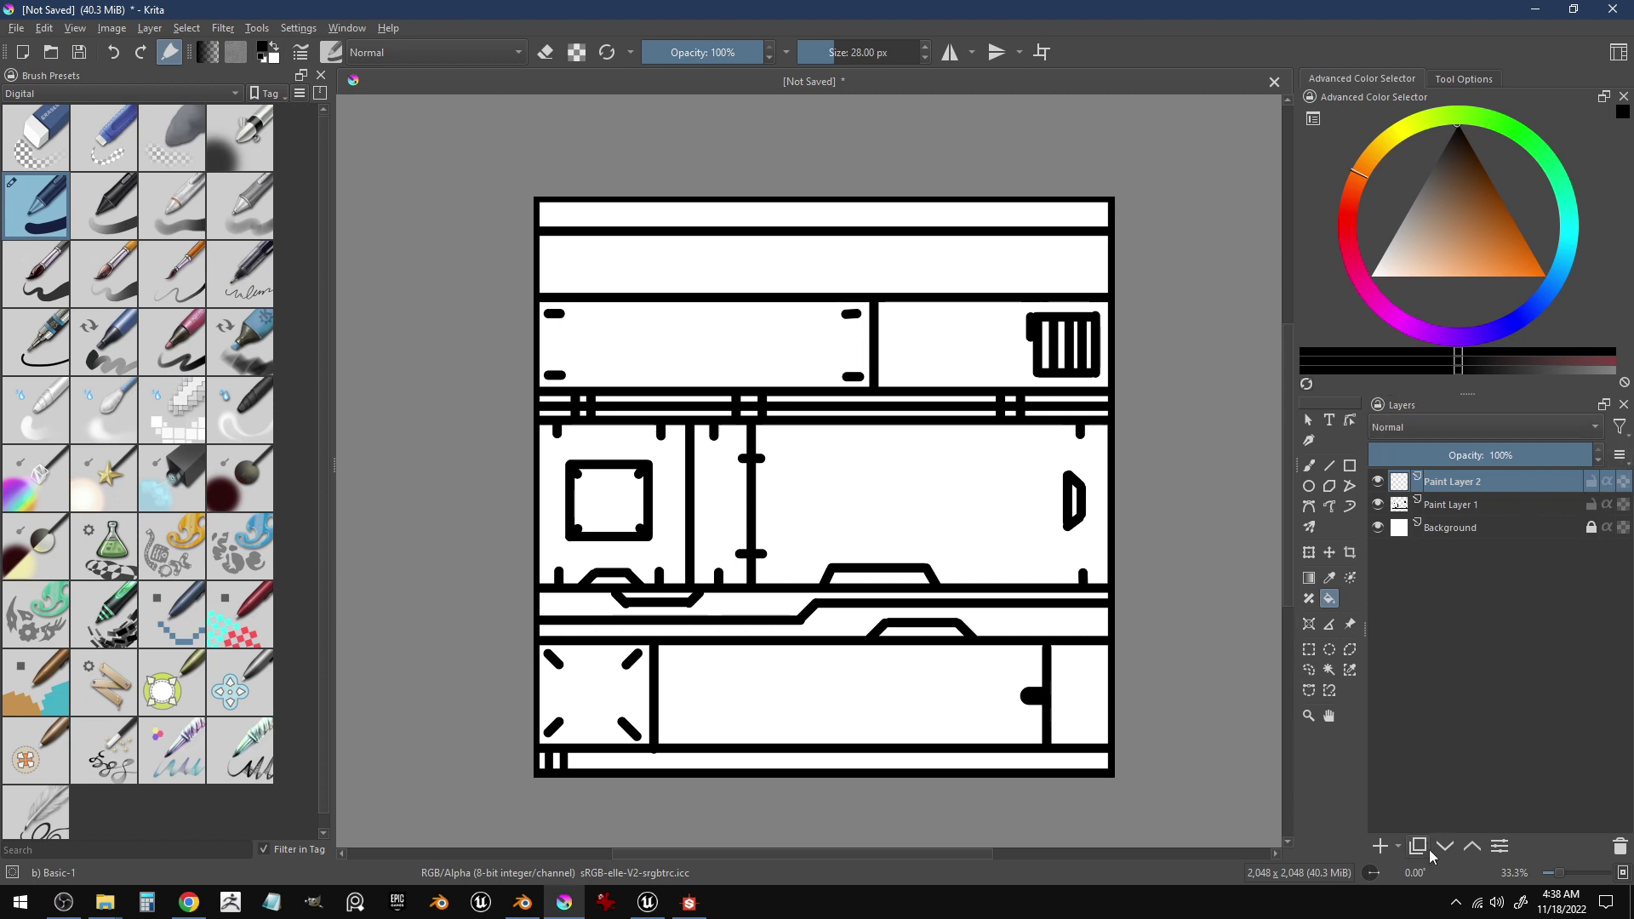
{"action": "left_click", "coordinate": [1401, 849]}
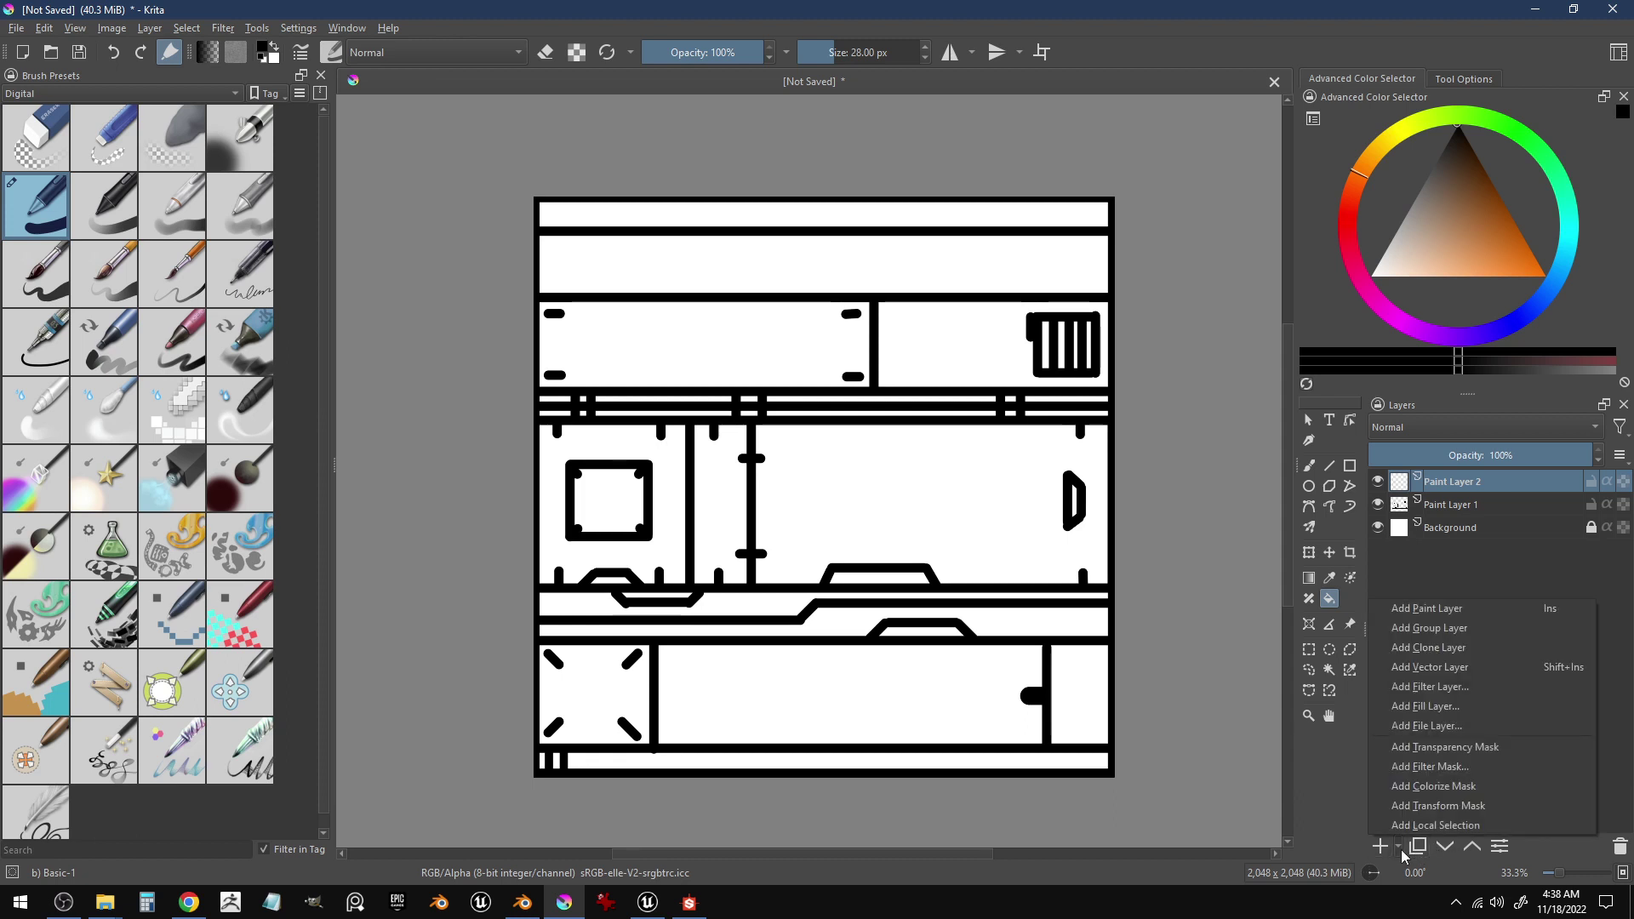
{"action": "left_click", "coordinate": [1437, 706]}
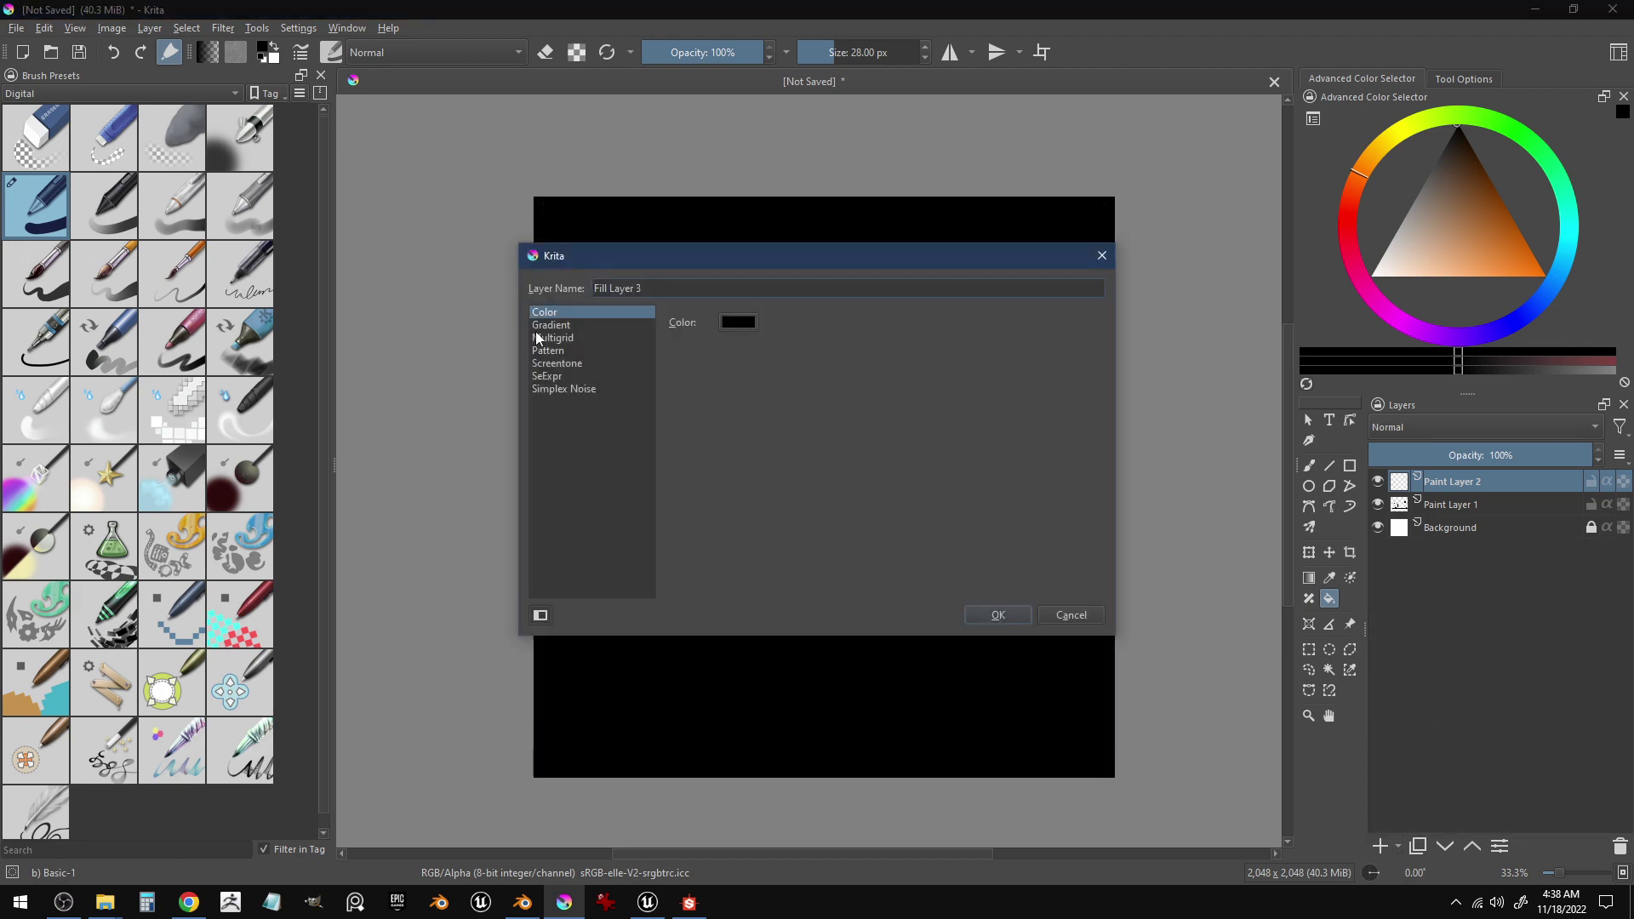
{"action": "left_click", "coordinate": [569, 352]}
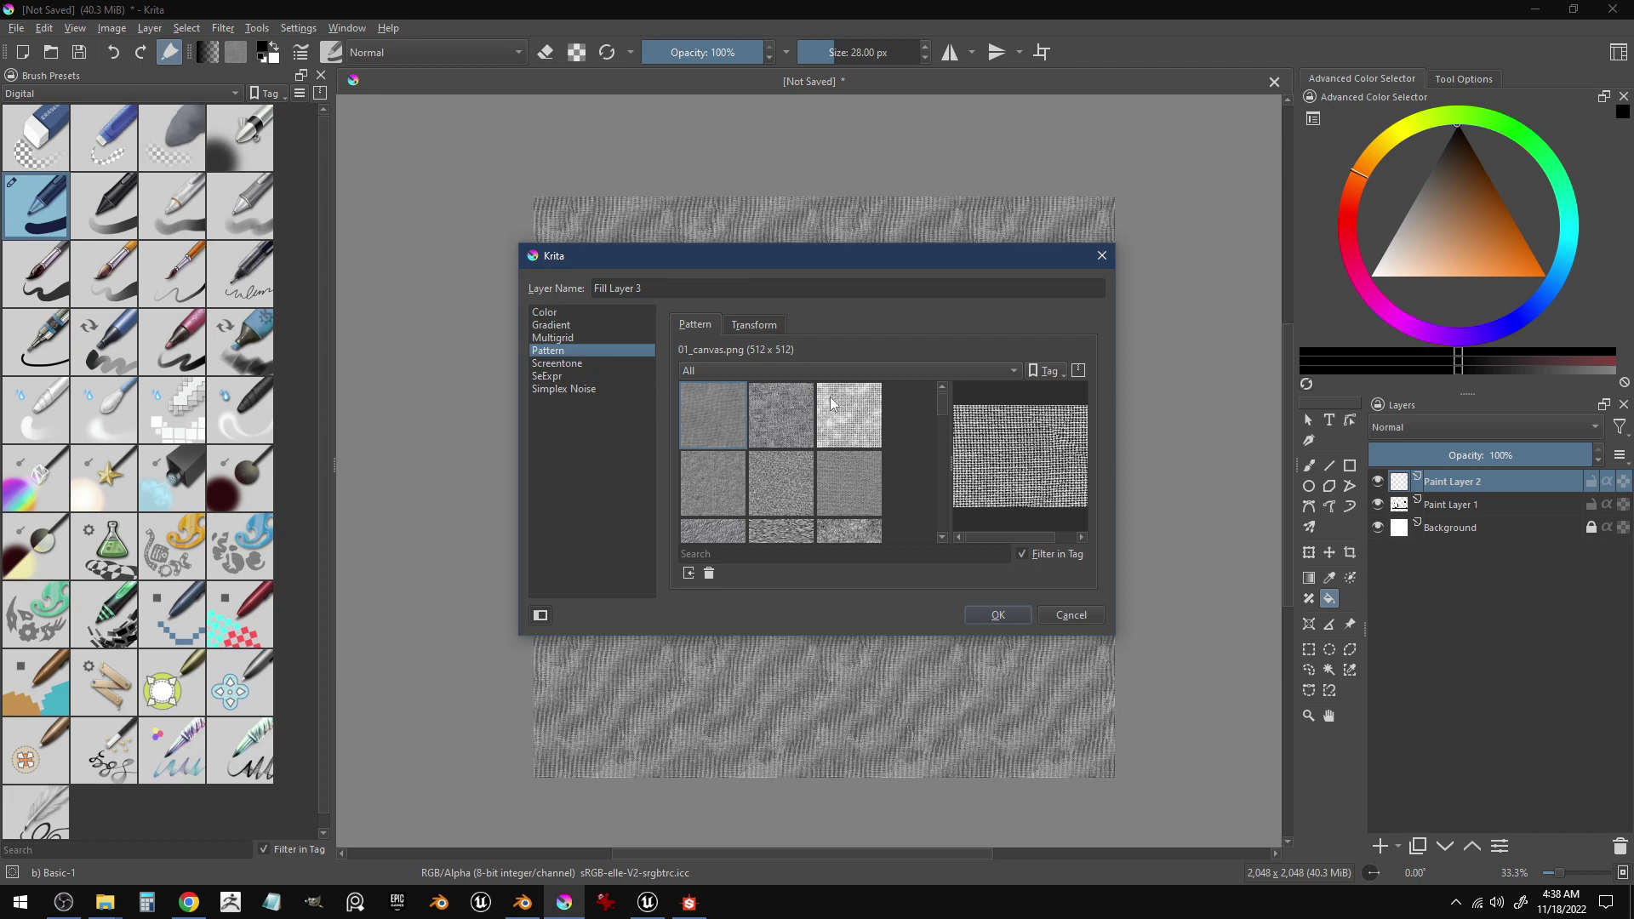
{"action": "left_click", "coordinate": [761, 327]}
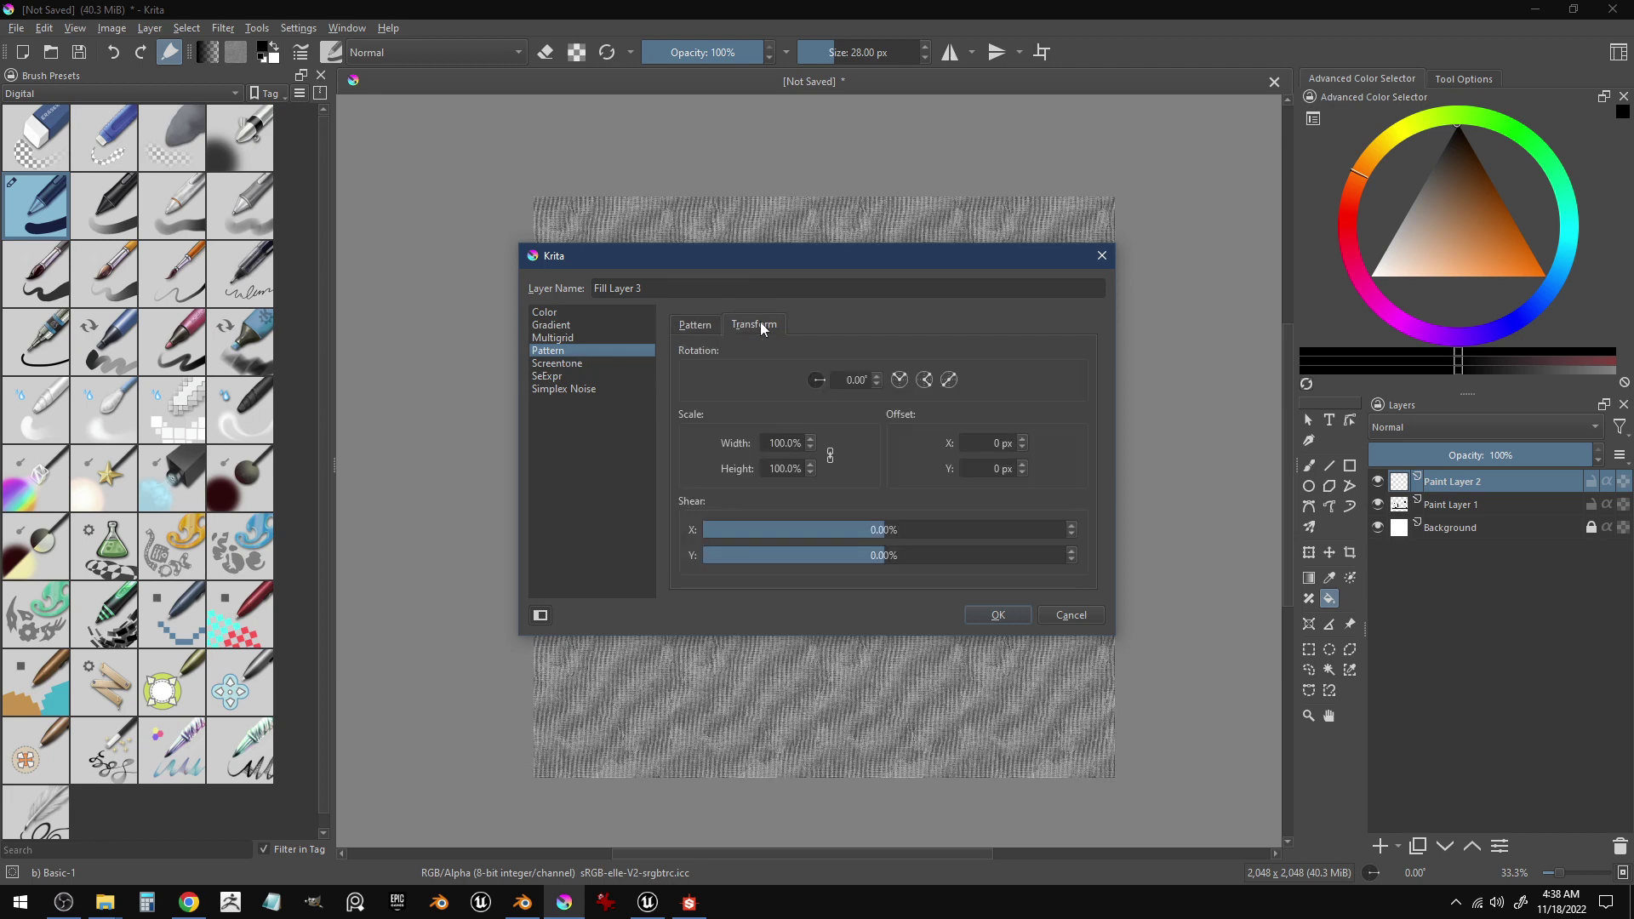
{"action": "left_click", "coordinate": [709, 326]}
{"action": "left_click_drag", "start_coordinate": [943, 406], "coordinate": [977, 395]}
{"action": "left_click", "coordinate": [704, 461]}
{"action": "left_click", "coordinate": [760, 372]}
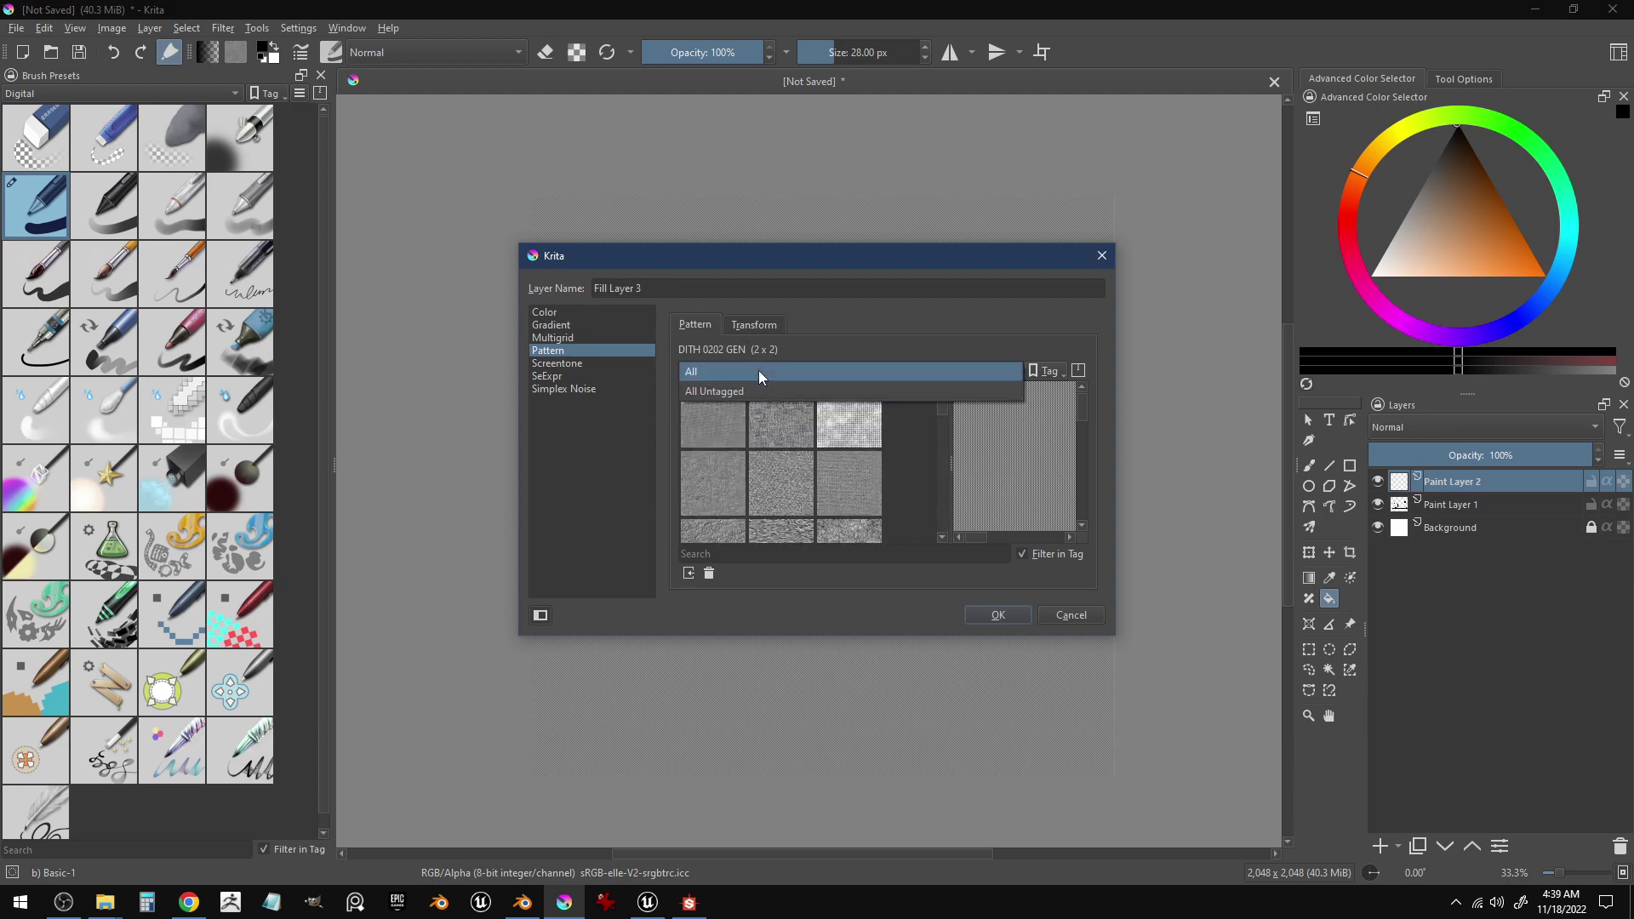
{"action": "left_click", "coordinate": [759, 371]}
{"action": "left_click", "coordinate": [757, 323]}
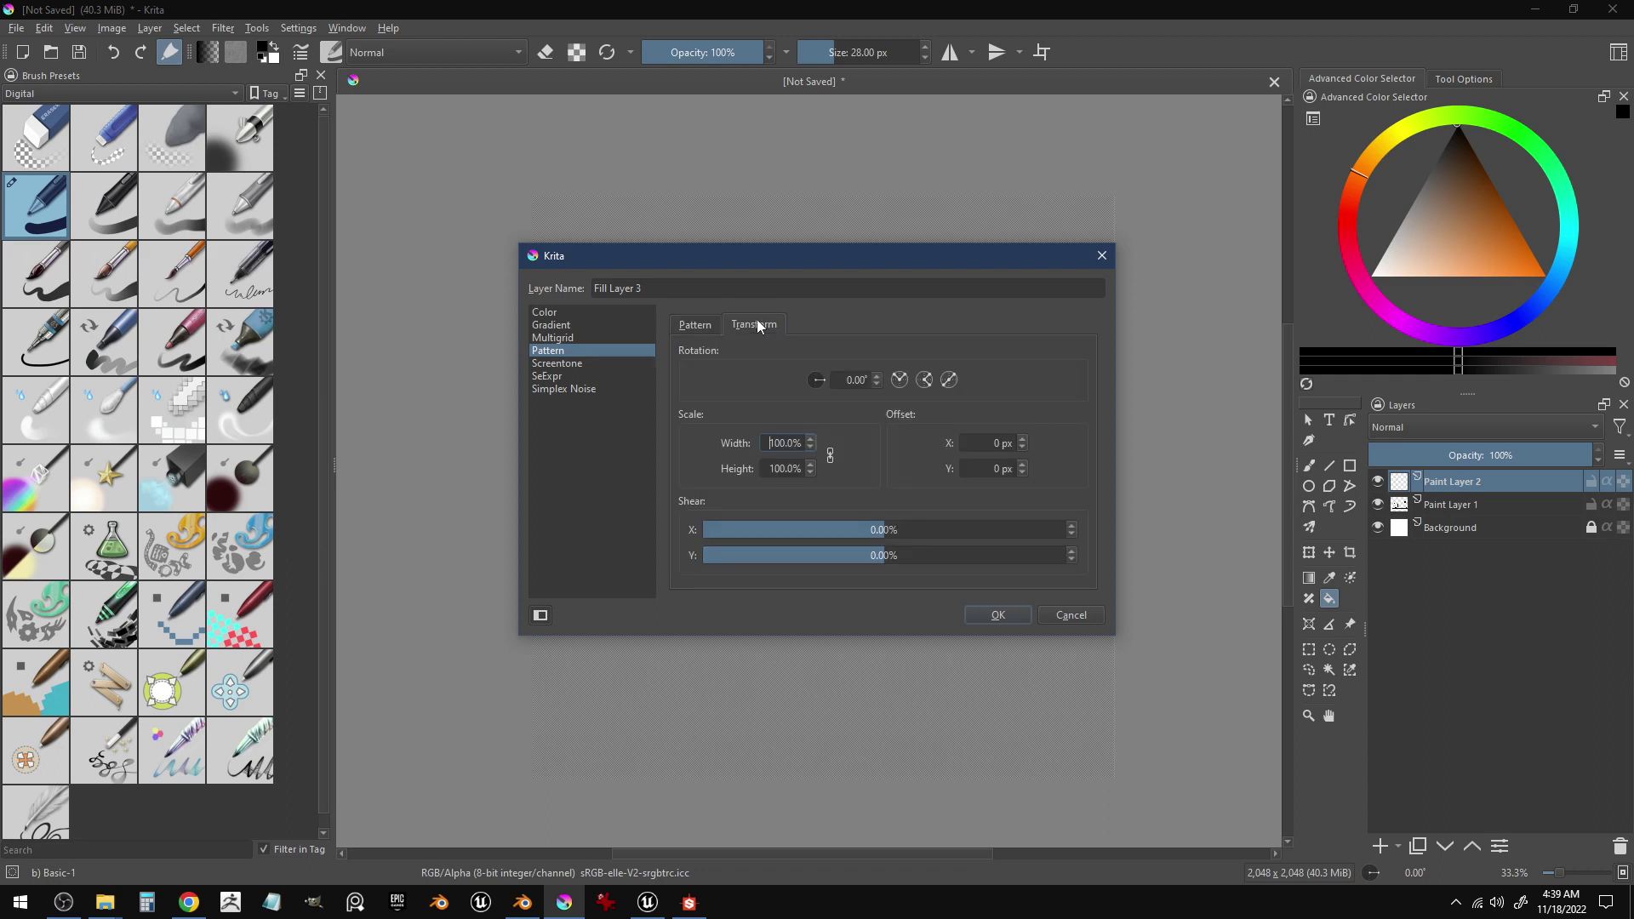
{"action": "left_click", "coordinate": [562, 327]}
{"action": "left_click", "coordinate": [554, 315]}
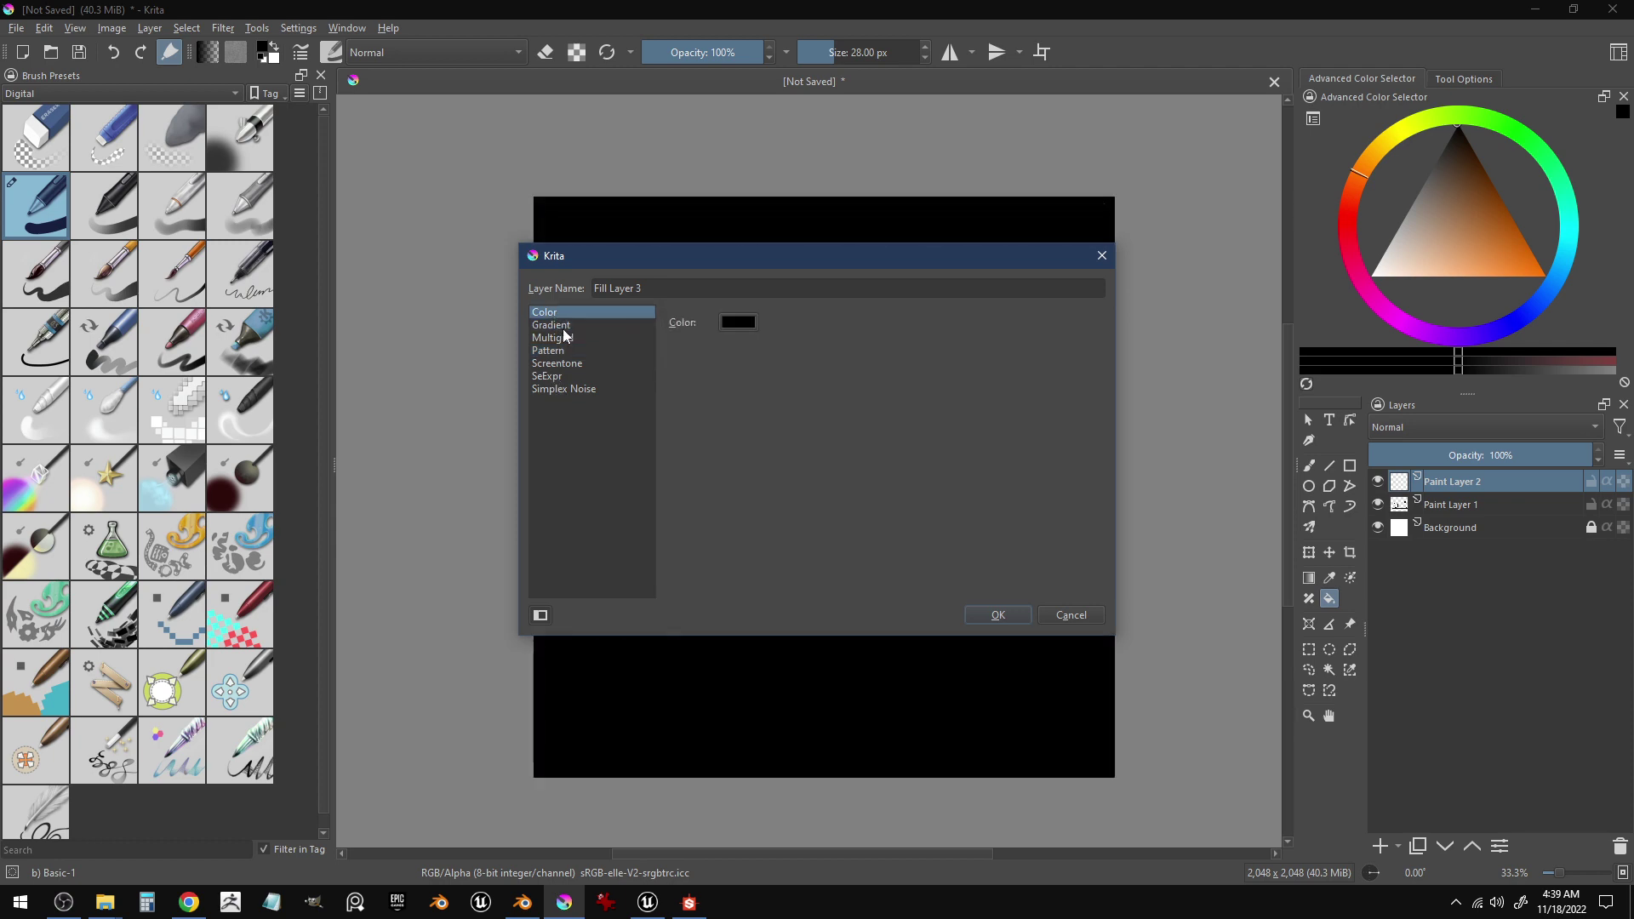
{"action": "left_click", "coordinate": [563, 327]}
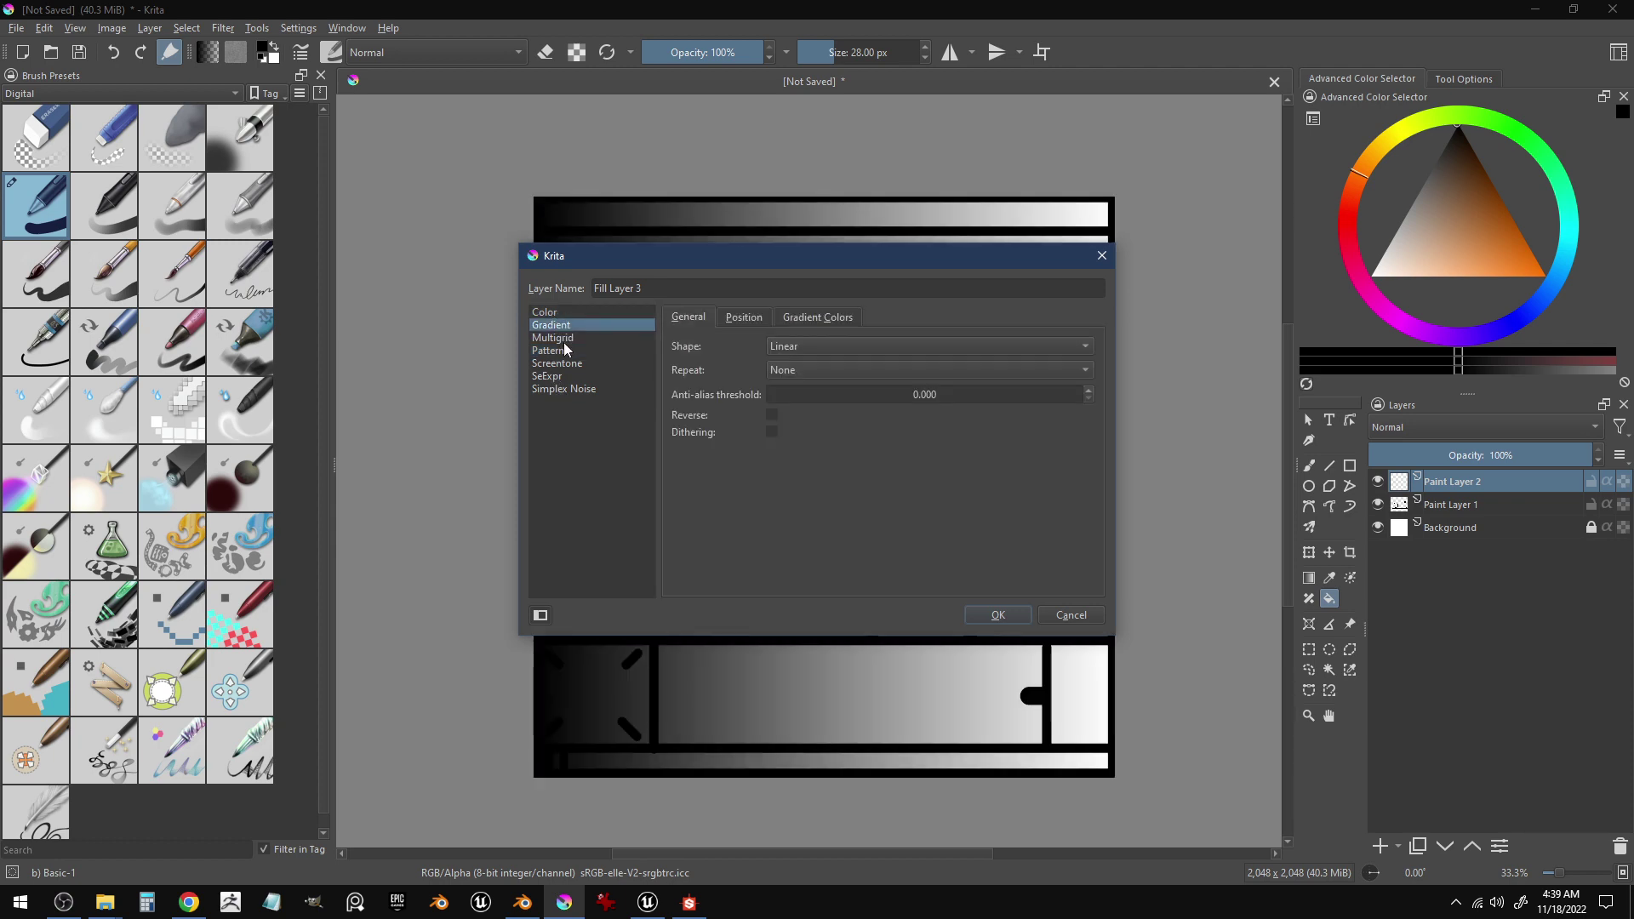
{"action": "left_click", "coordinate": [563, 341]}
{"action": "left_click", "coordinate": [560, 349]}
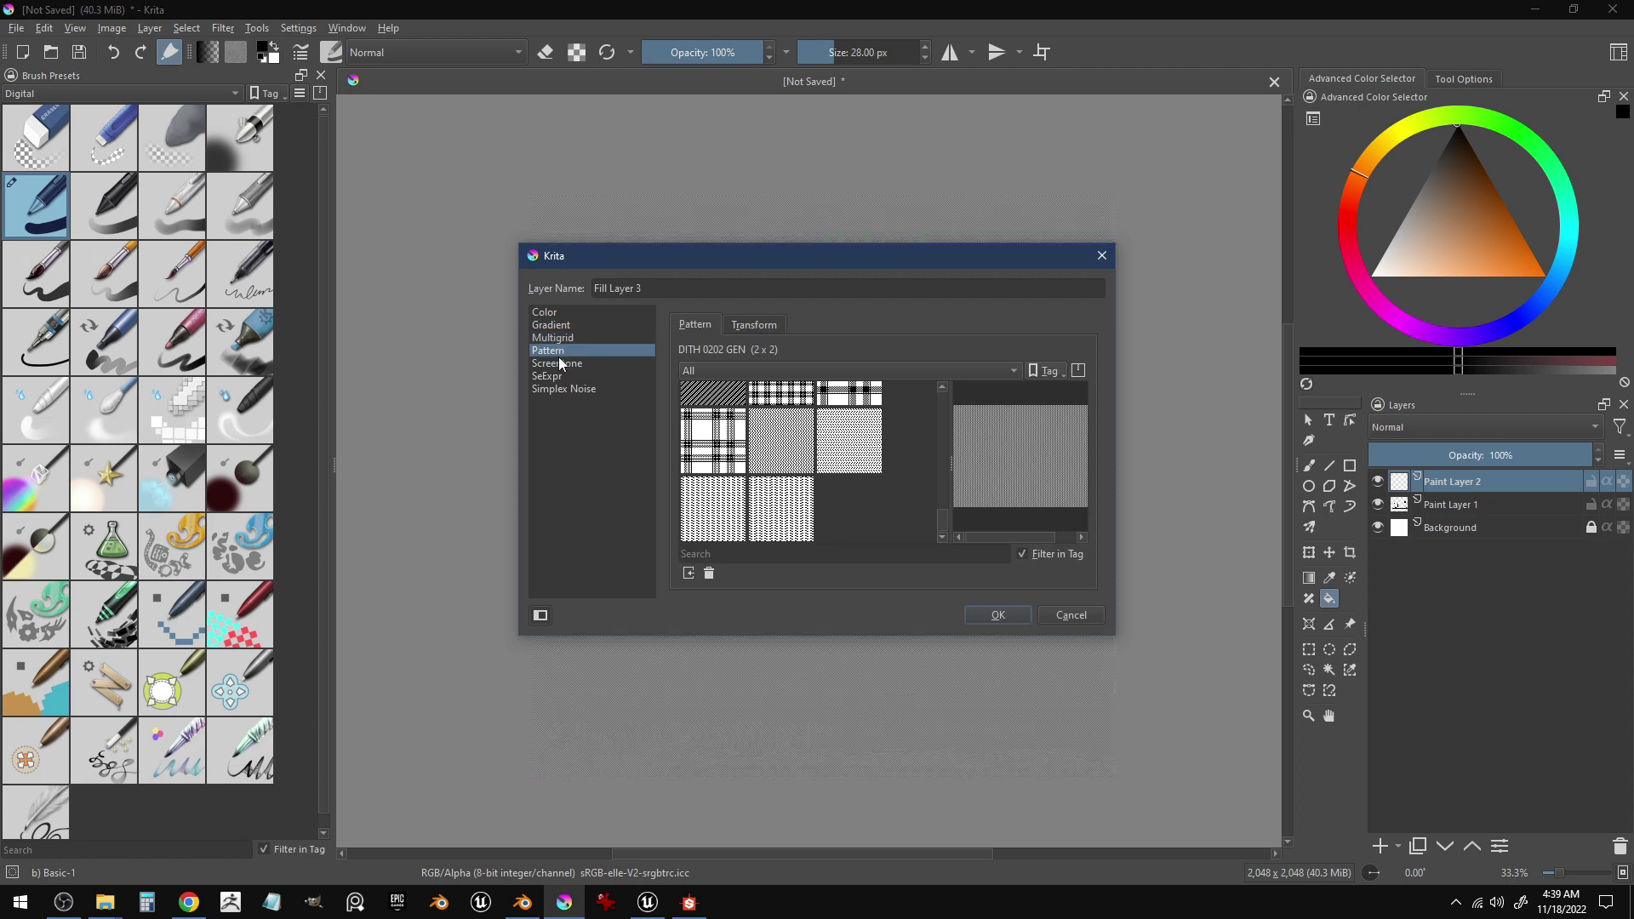
{"action": "left_click", "coordinate": [561, 341]}
{"action": "mouse_move", "coordinate": [689, 354]}
{"action": "left_mouse_down"}
{"action": "mouse_move", "coordinate": [843, 375]}
{"action": "mouse_move", "coordinate": [708, 369]}
{"action": "left_mouse_up"}
{"action": "left_click_drag", "start_coordinate": [790, 264], "coordinate": [1369, 269]}
{"action": "left_click_drag", "start_coordinate": [1246, 375], "coordinate": [1302, 394]}
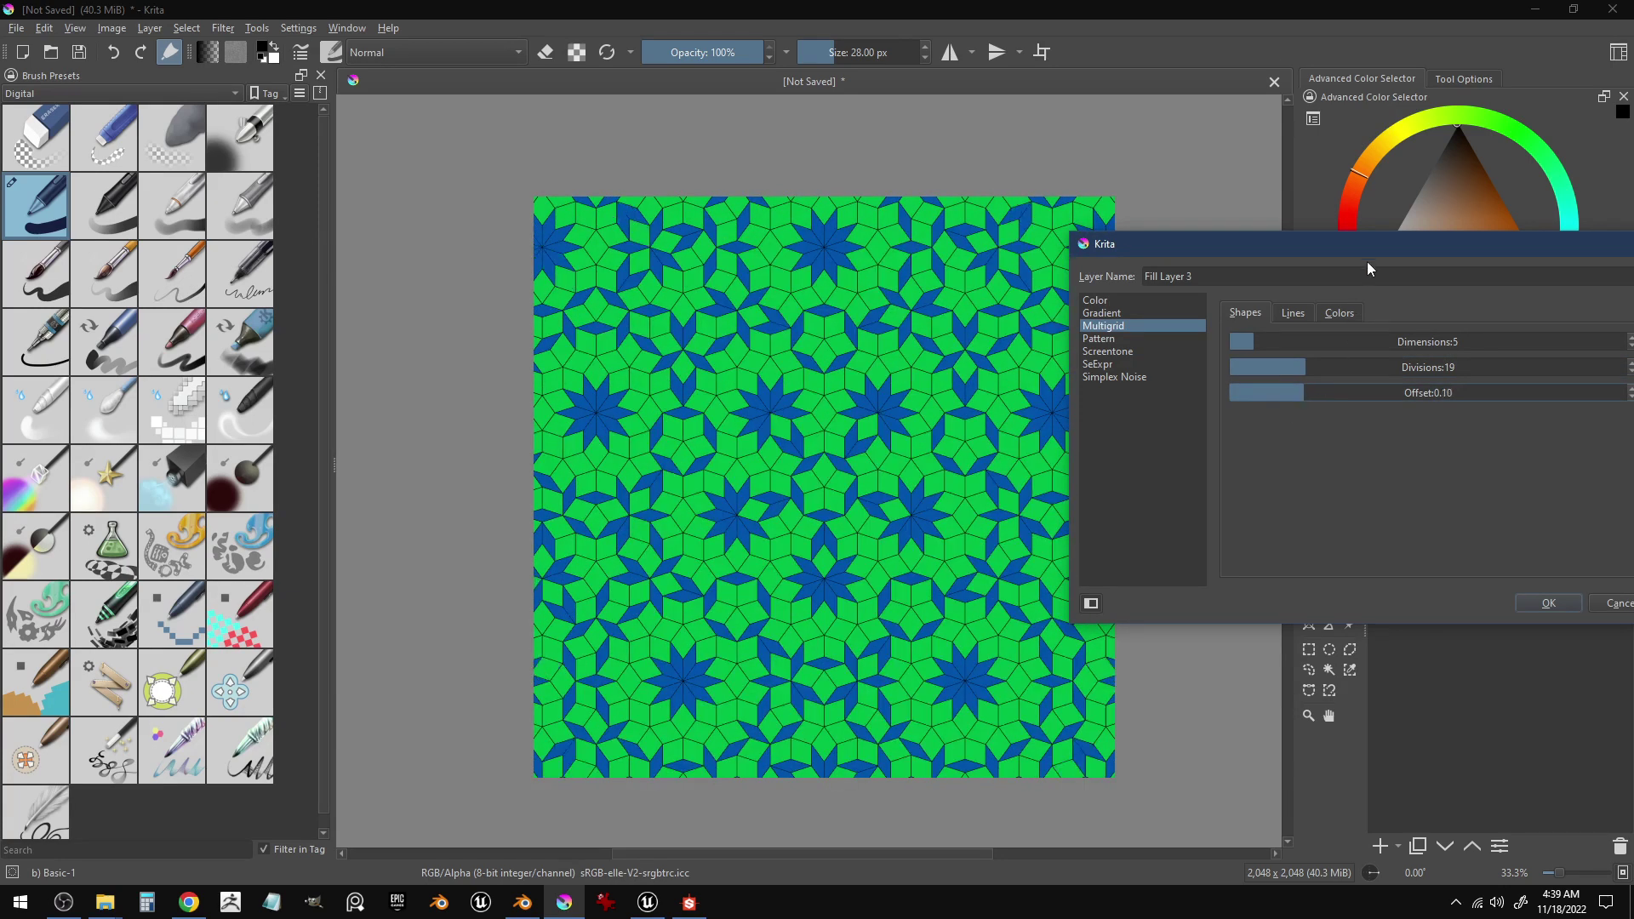
{"action": "left_click_drag", "start_coordinate": [1376, 252], "coordinate": [911, 209]}
{"action": "left_click", "coordinate": [1166, 561]}
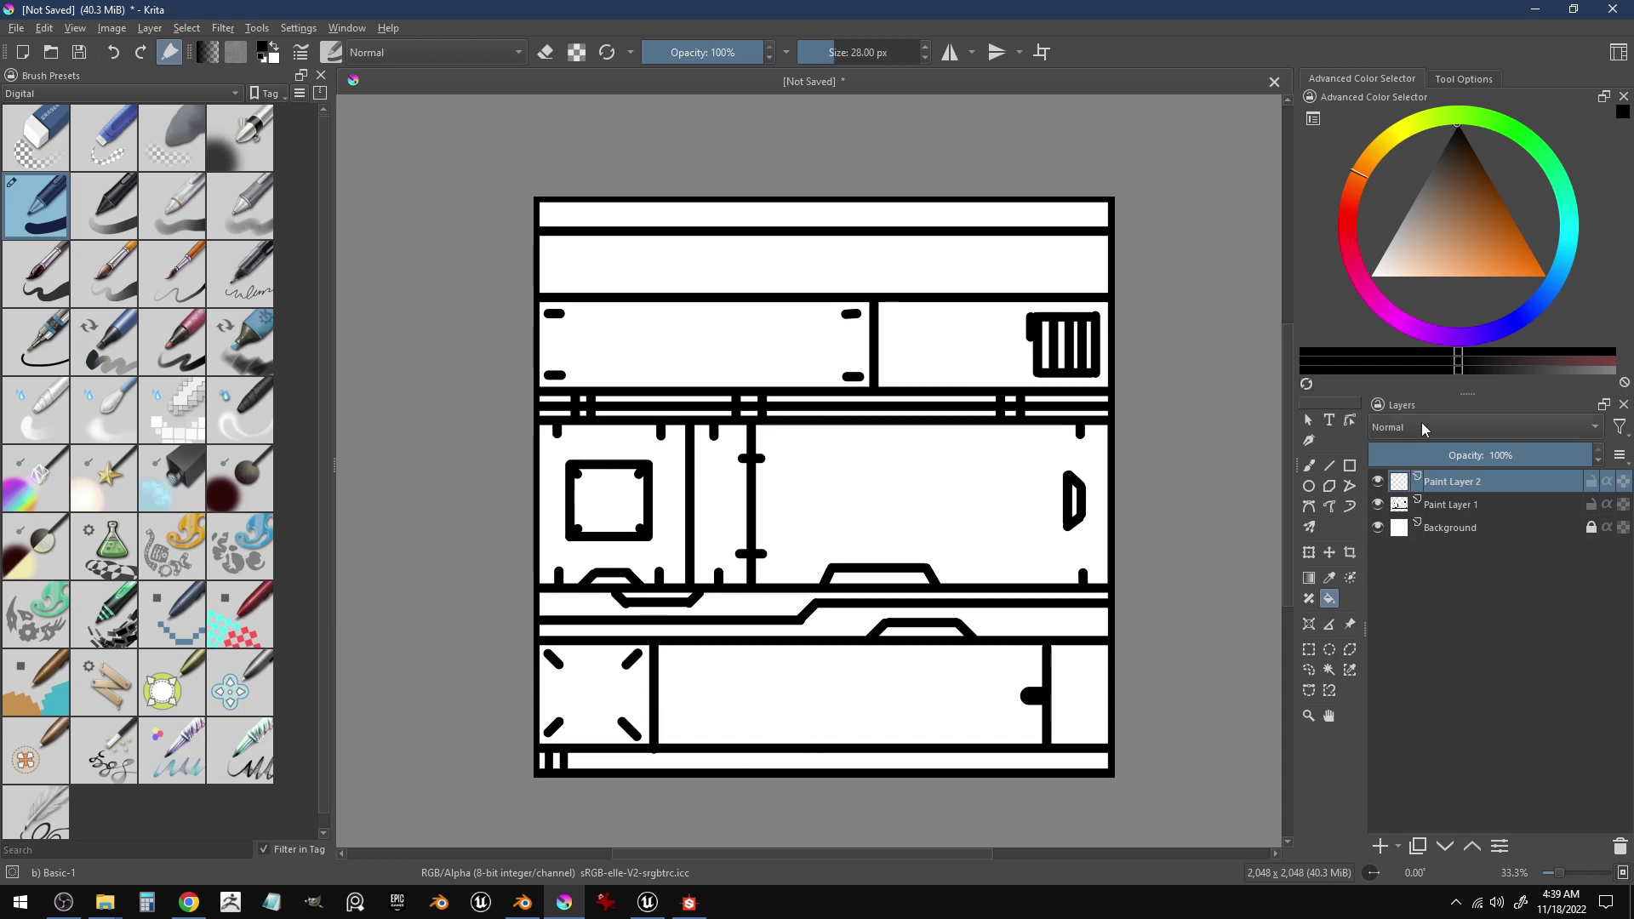
- Try out rivet dots on the band with the freehand brush, undoing the trial dots
{"action": "left_click", "coordinate": [1308, 468]}
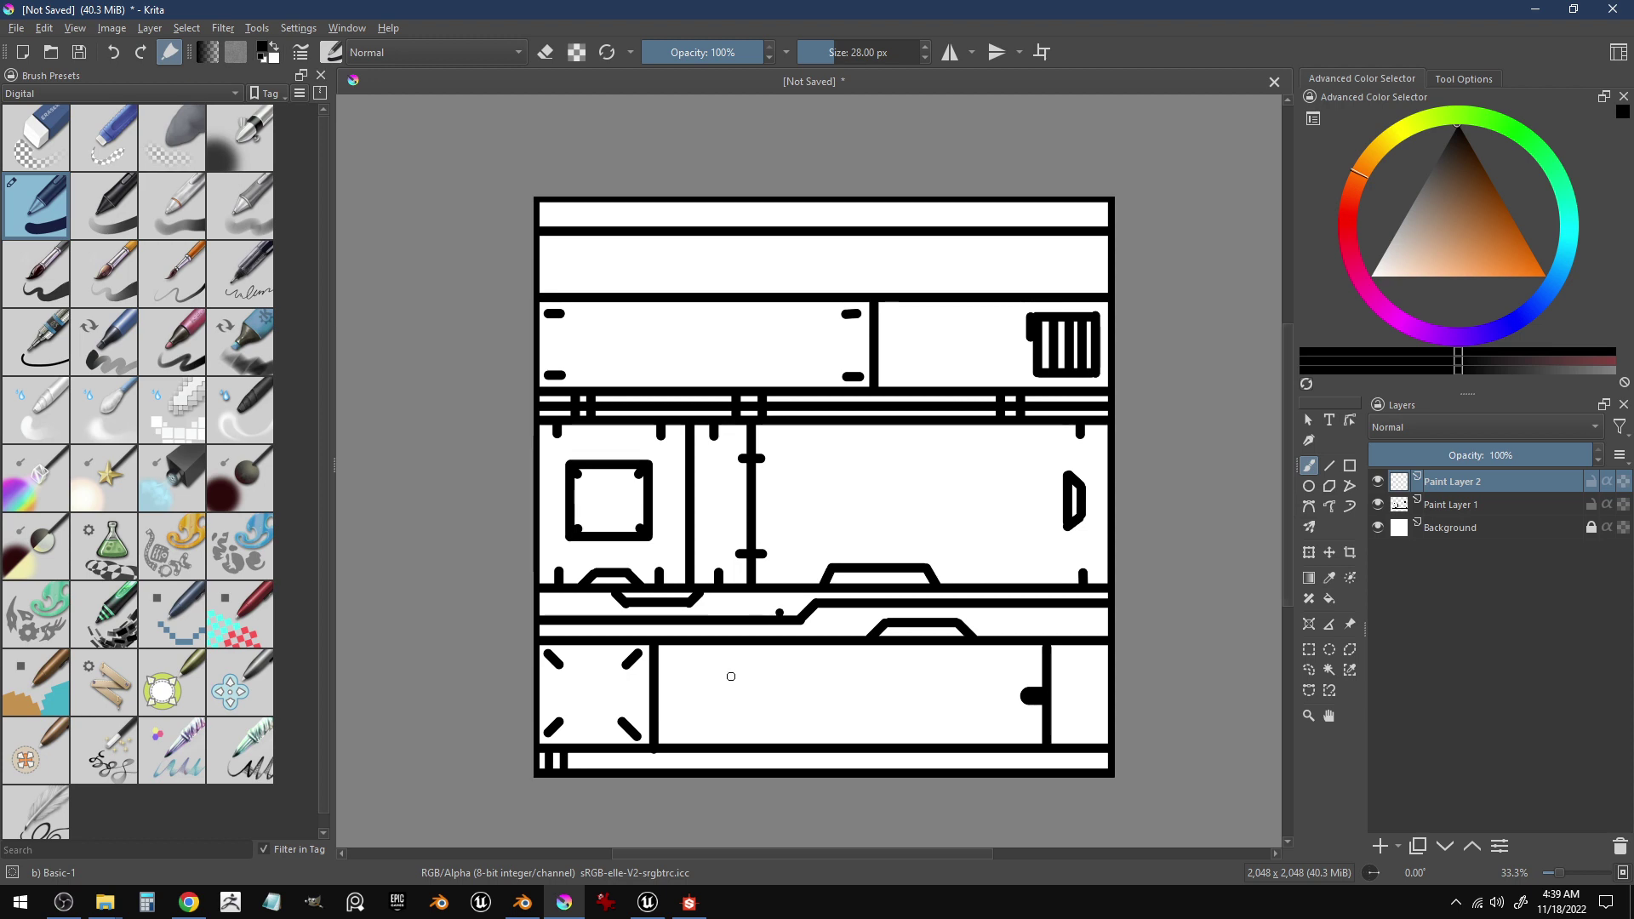
{"action": "key", "text": "ctrl+z"}
{"action": "left_click", "coordinate": [781, 604]}
{"action": "left_click", "coordinate": [763, 603]}
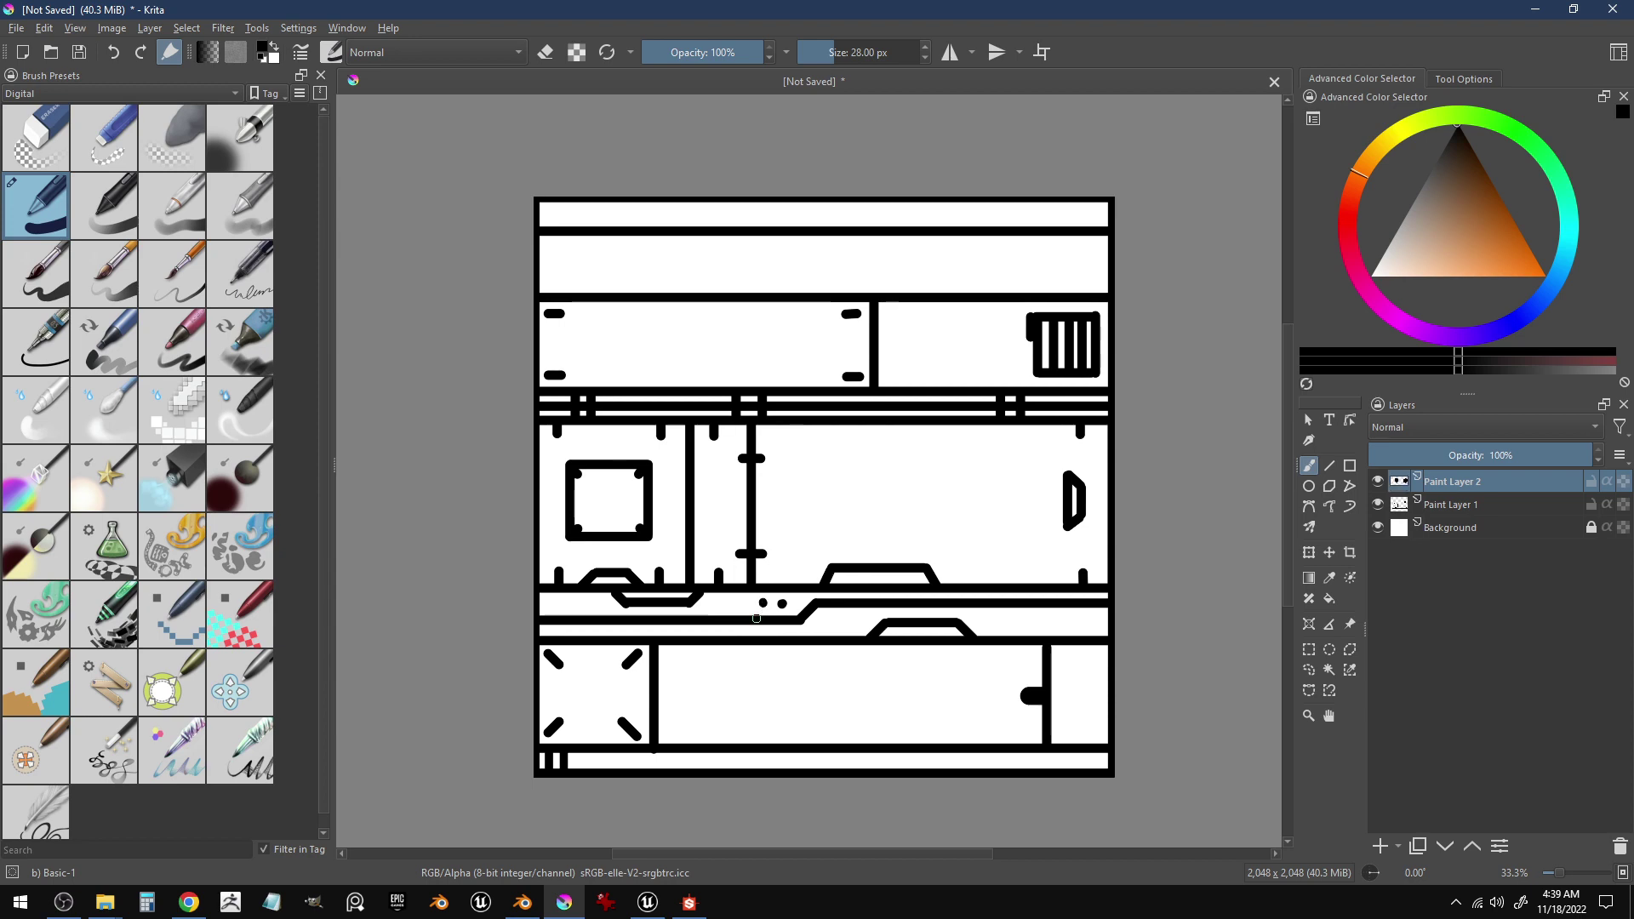
{"action": "key", "text": "ctrl+z"}
{"action": "key", "text": "ctrl+z"}
{"action": "key", "text": "ctrl+z"}
{"action": "left_click", "coordinate": [753, 607]}
{"action": "left_click", "coordinate": [761, 601]}
{"action": "left_click", "coordinate": [768, 609]}
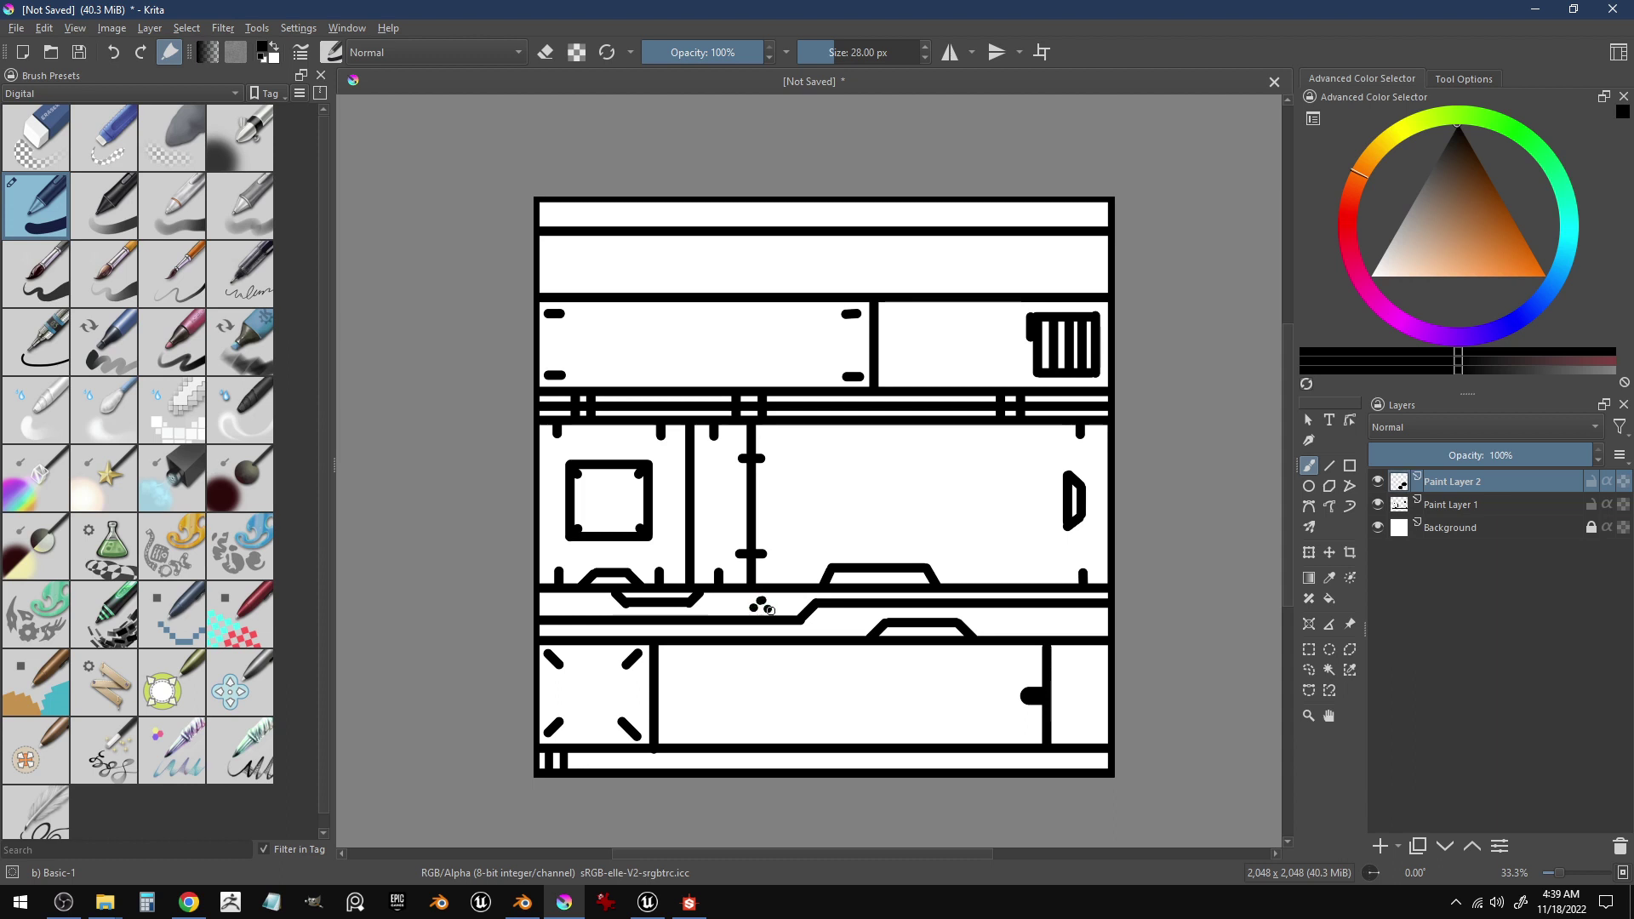
{"action": "key", "text": "ctrl+z"}
{"action": "key", "text": "ctrl+z"}
{"action": "key", "text": "ctrl+z"}
{"action": "key", "text": "ctrl+z"}
- Paint a three-dot rivet cluster at the band's right end with a short vertical divider beside it
{"action": "left_click", "coordinate": [1071, 621]}
{"action": "left_click", "coordinate": [1081, 614]}
{"action": "left_click", "coordinate": [1083, 628]}
{"action": "left_click_drag", "start_coordinate": [1094, 639], "coordinate": [1094, 613]}
{"action": "left_click_drag", "start_coordinate": [1097, 609], "coordinate": [1095, 636]}
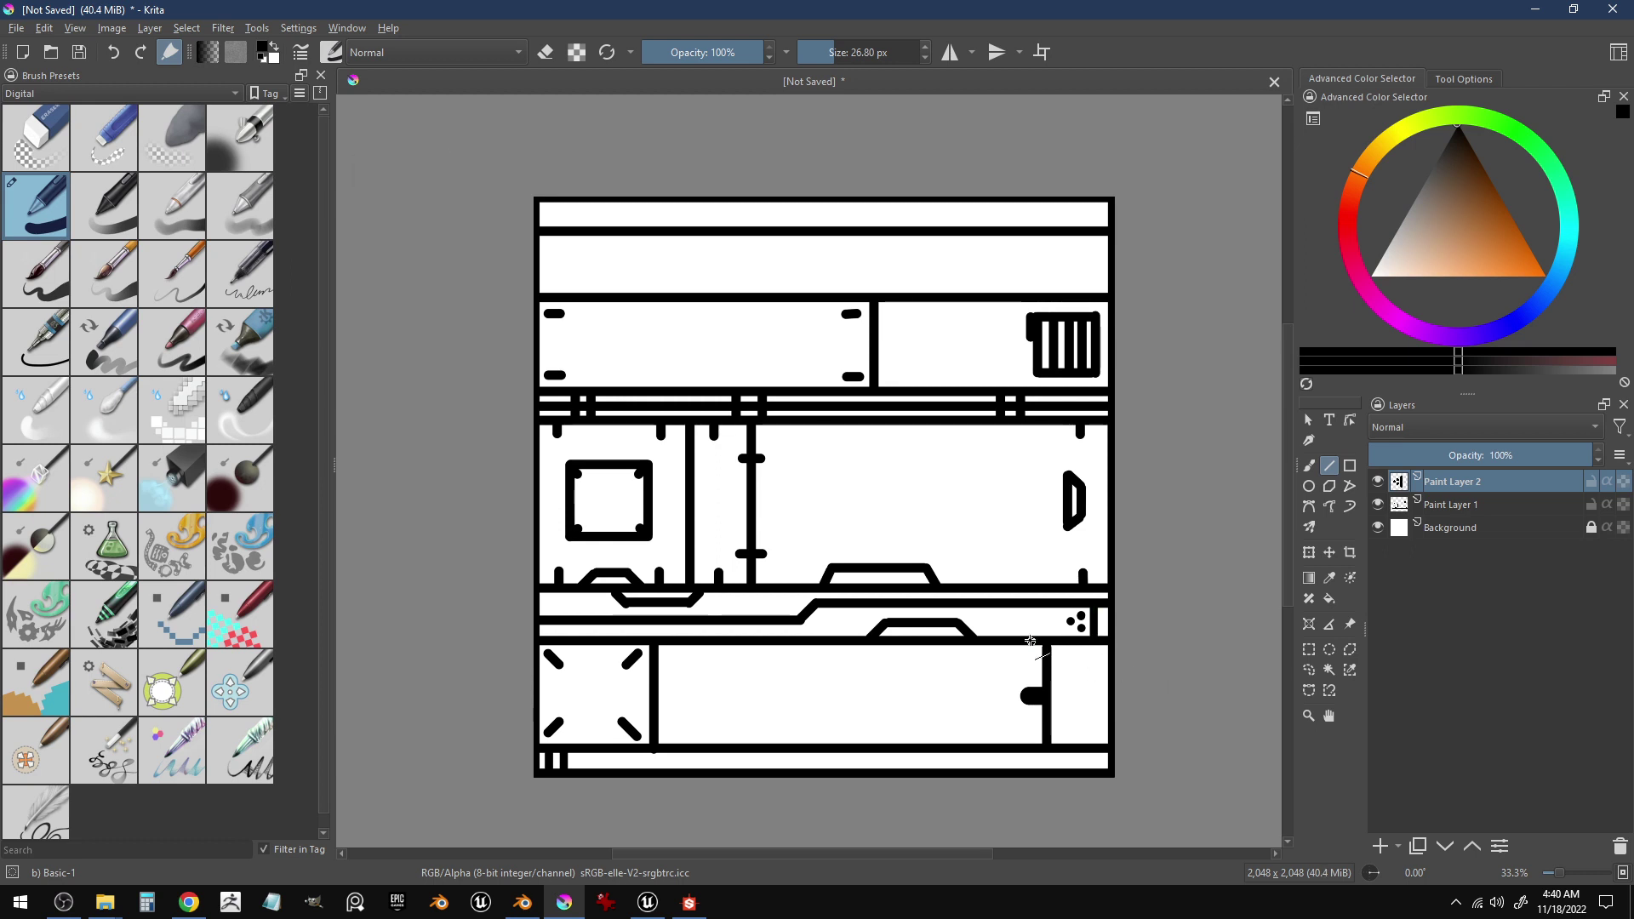
- Draw a vertical divider beside the rivets and dot all four corners of the middle panel
{"action": "left_click_drag", "start_coordinate": [832, 637], "coordinate": [832, 605]}
{"action": "left_click", "coordinate": [769, 435]}
{"action": "left_click", "coordinate": [771, 573]}
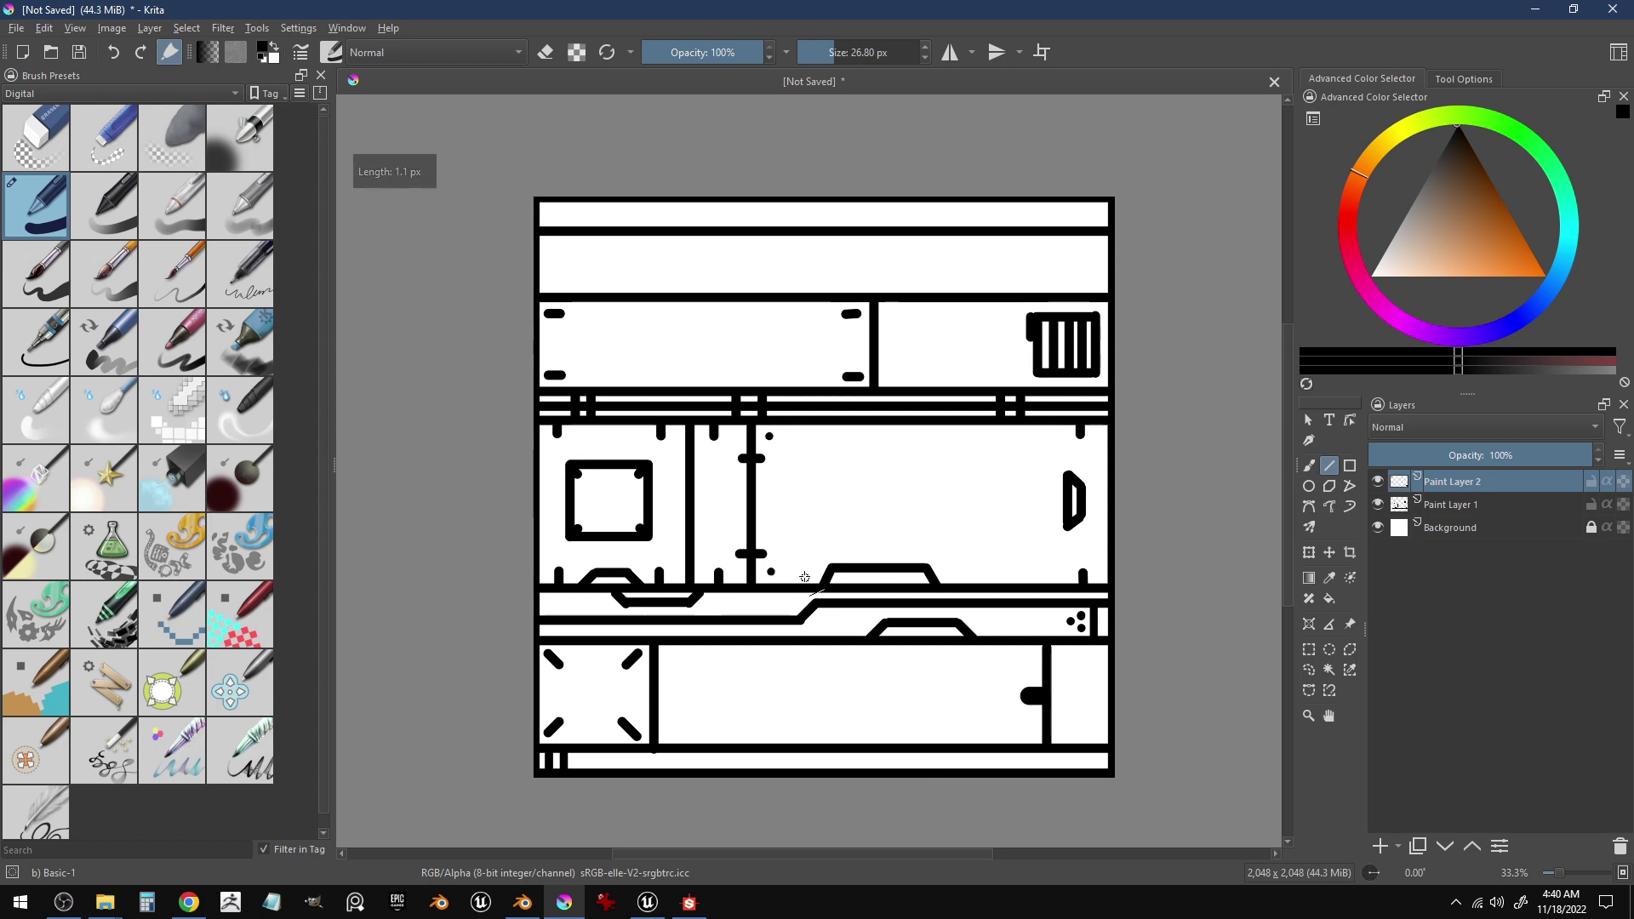
{"action": "left_click", "coordinate": [1042, 572]}
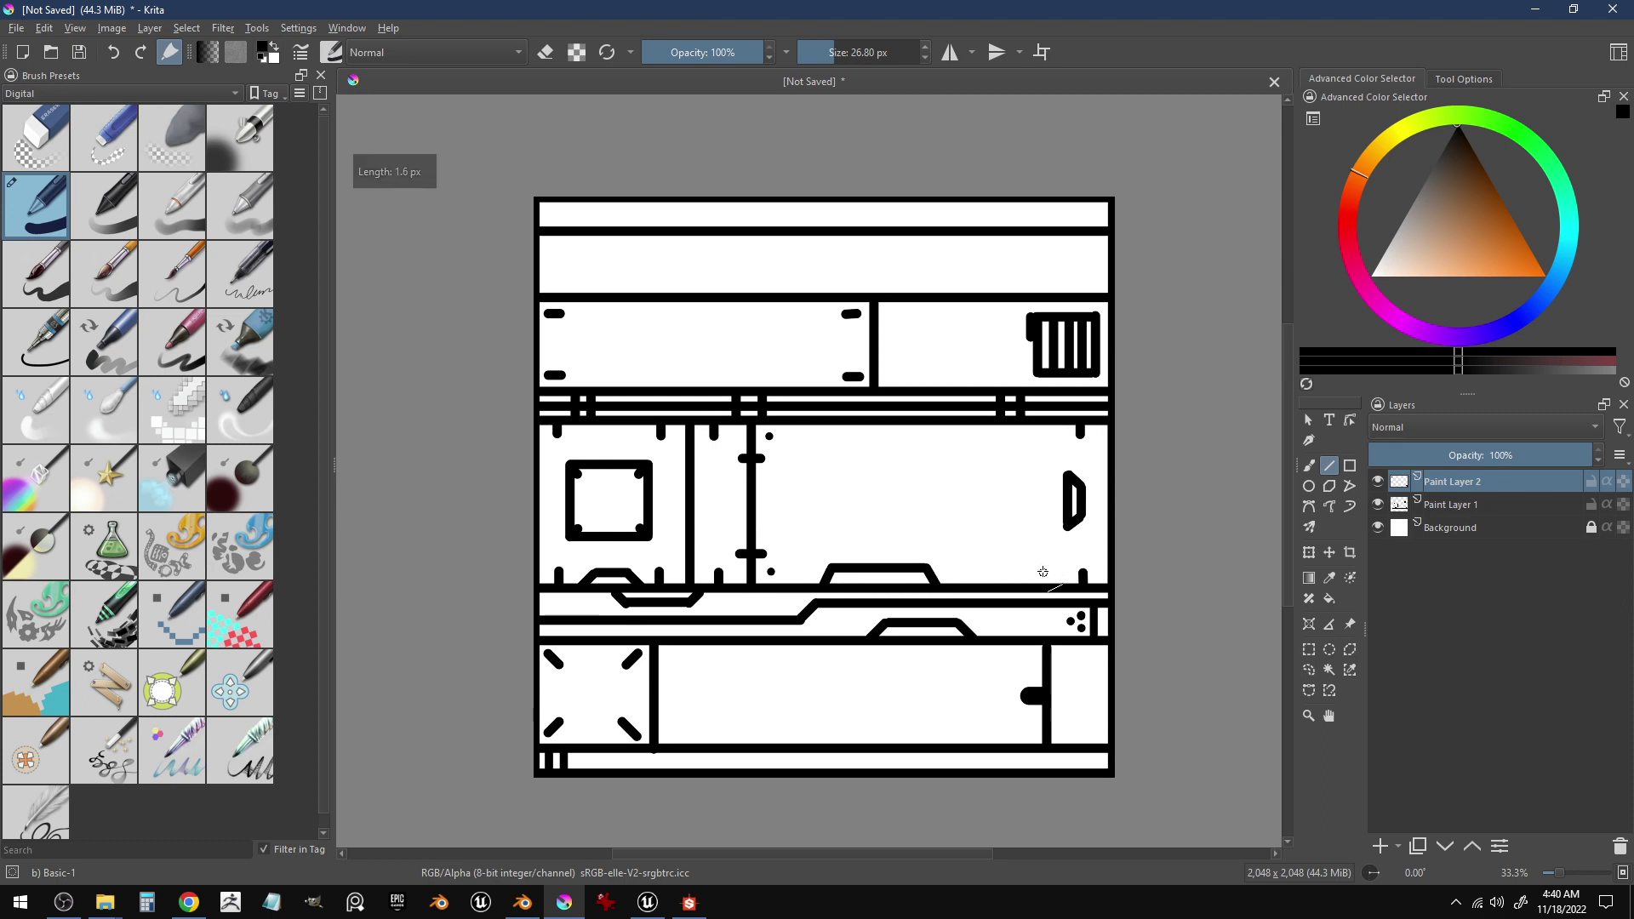
{"action": "left_click", "coordinate": [1040, 435]}
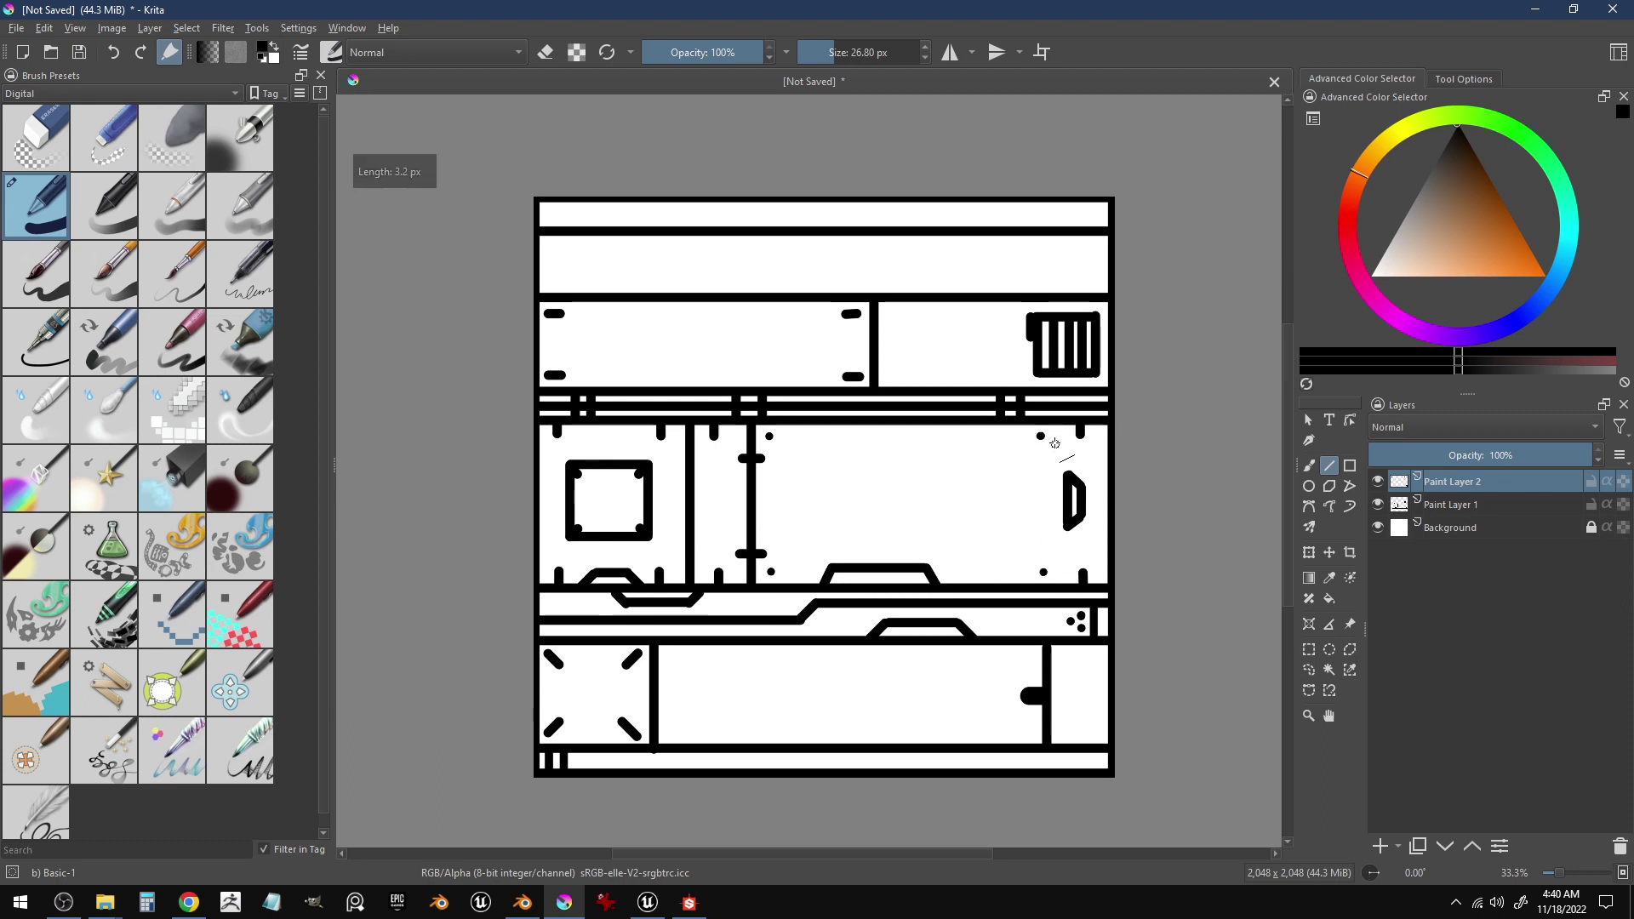
- Replace a misplaced stroke with a short line at the lower right, then paint white over part of the outline
{"action": "mouse_move", "coordinate": [1054, 426]}
{"action": "left_mouse_down"}
{"action": "mouse_move", "coordinate": [1062, 587]}
{"action": "mouse_move", "coordinate": [1052, 428]}
{"action": "left_mouse_up"}
{"action": "key", "text": "ctrl+z"}
{"action": "key", "text": "ctrl+z"}
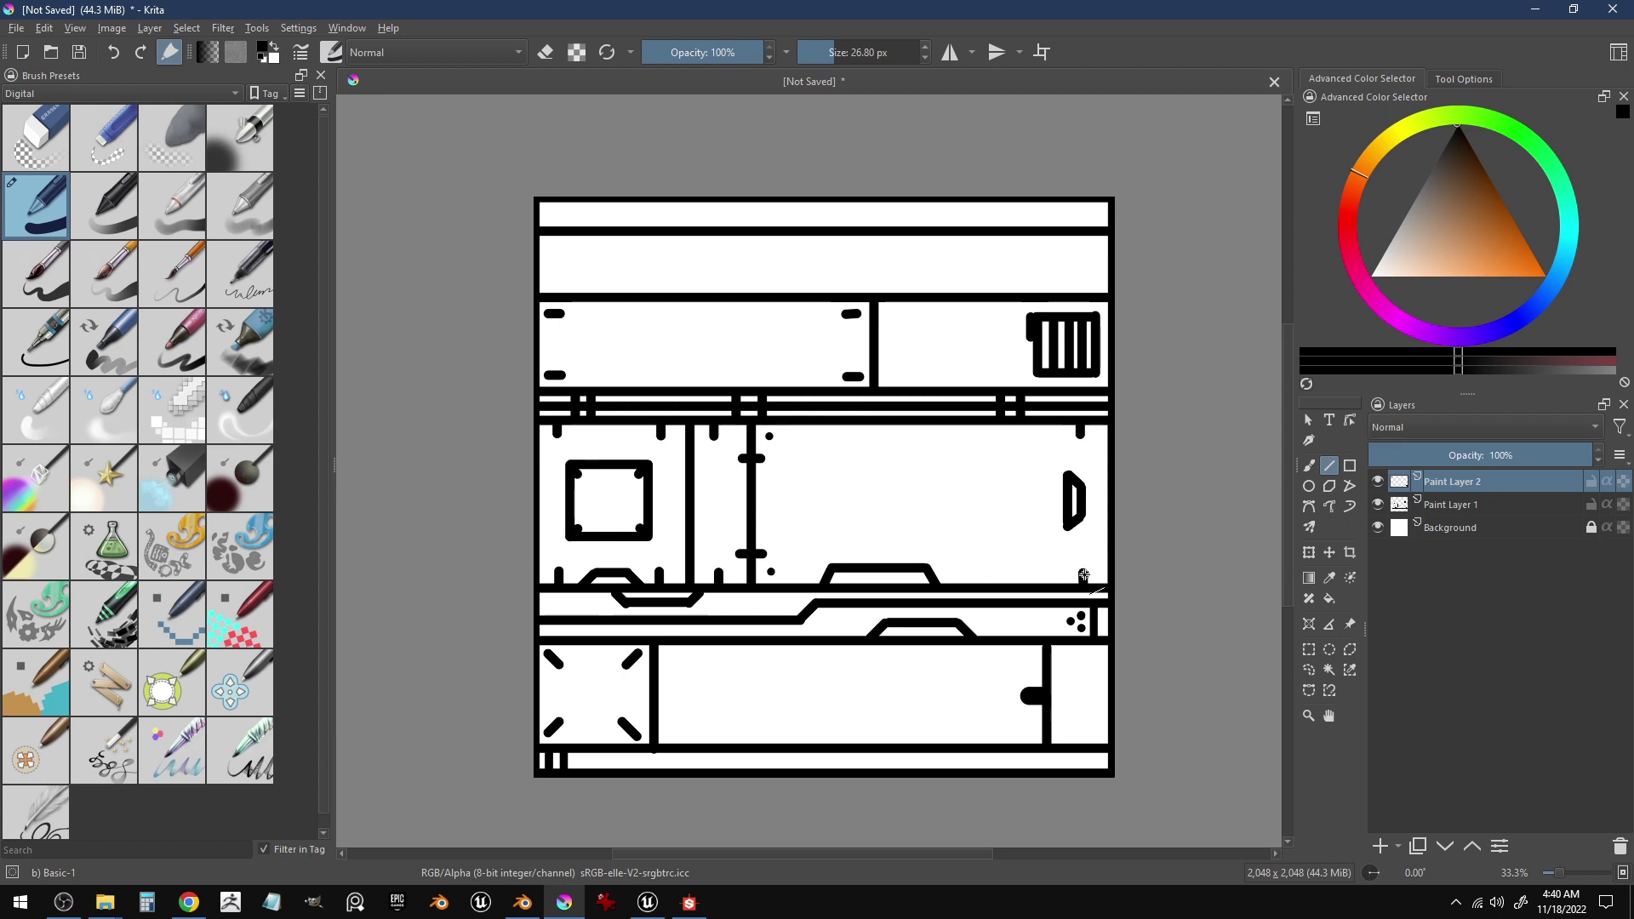
{"action": "left_click_drag", "start_coordinate": [1089, 575], "coordinate": [1054, 577]}
{"action": "left_click", "coordinate": [1084, 565], "text": "ctrl"}
{"action": "mouse_move", "coordinate": [1088, 441]}
{"action": "left_mouse_down"}
{"action": "mouse_move", "coordinate": [1029, 429]}
{"action": "mouse_move", "coordinate": [1039, 545]}
{"action": "left_mouse_up"}
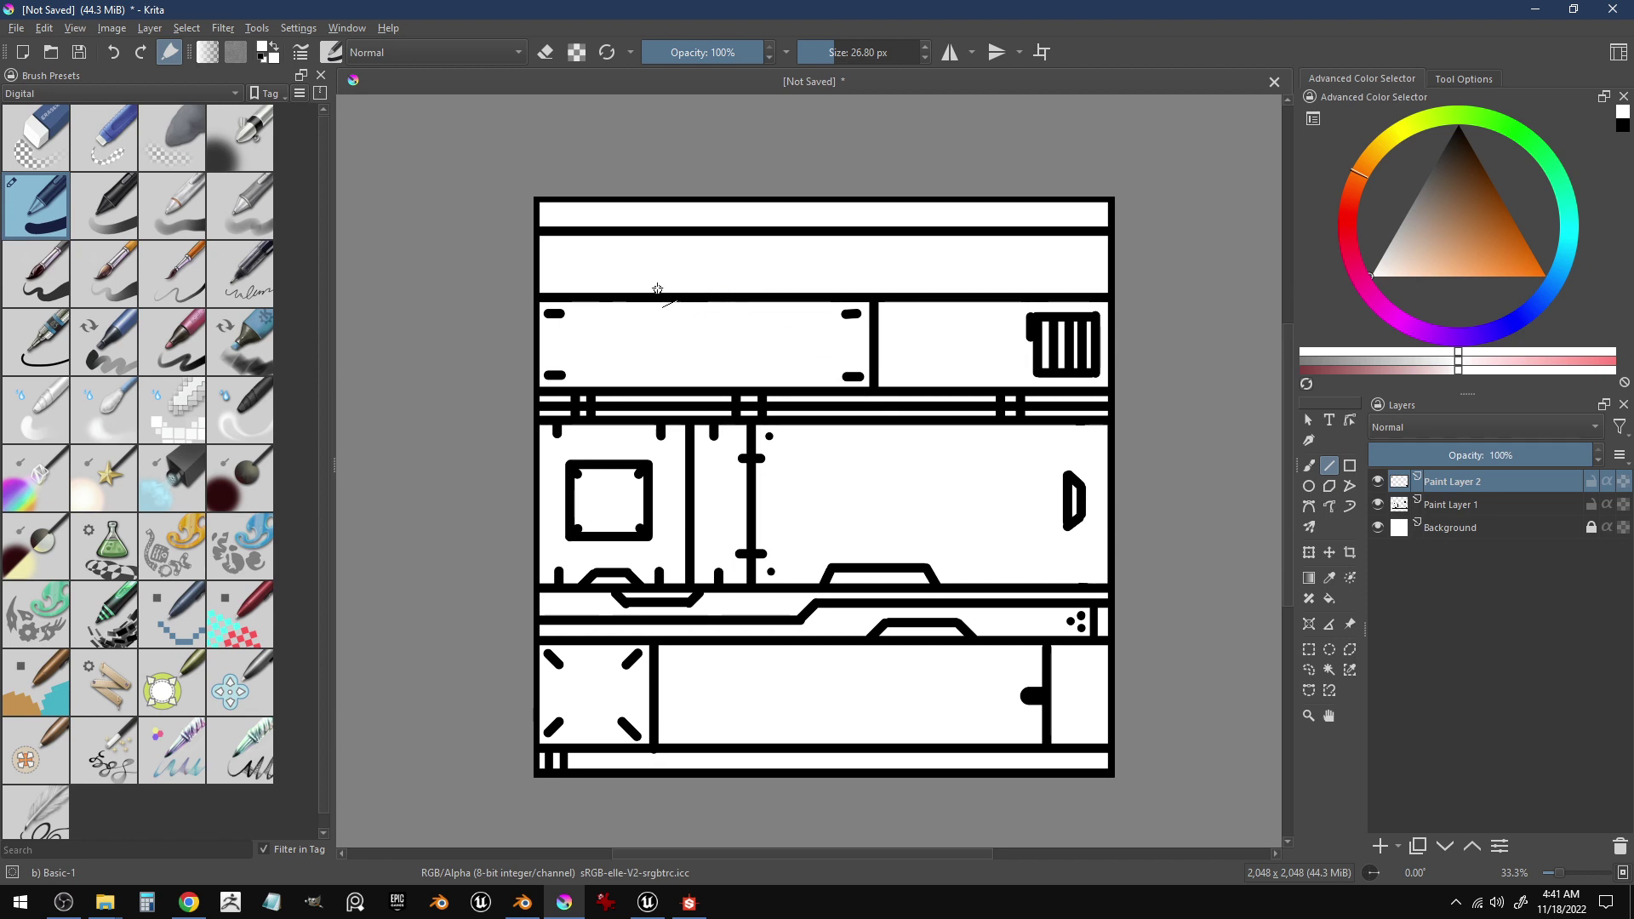
- Redraw the upper-left panel's top edge as a raised black notch, undoing a slanted slat stroke
{"action": "mouse_move", "coordinate": [751, 293]}
{"action": "left_mouse_down"}
{"action": "mouse_move", "coordinate": [737, 296]}
{"action": "mouse_move", "coordinate": [796, 278]}
{"action": "mouse_move", "coordinate": [807, 317]}
{"action": "mouse_move", "coordinate": [766, 274]}
{"action": "mouse_move", "coordinate": [772, 337]}
{"action": "mouse_move", "coordinate": [736, 328]}
{"action": "left_mouse_up"}
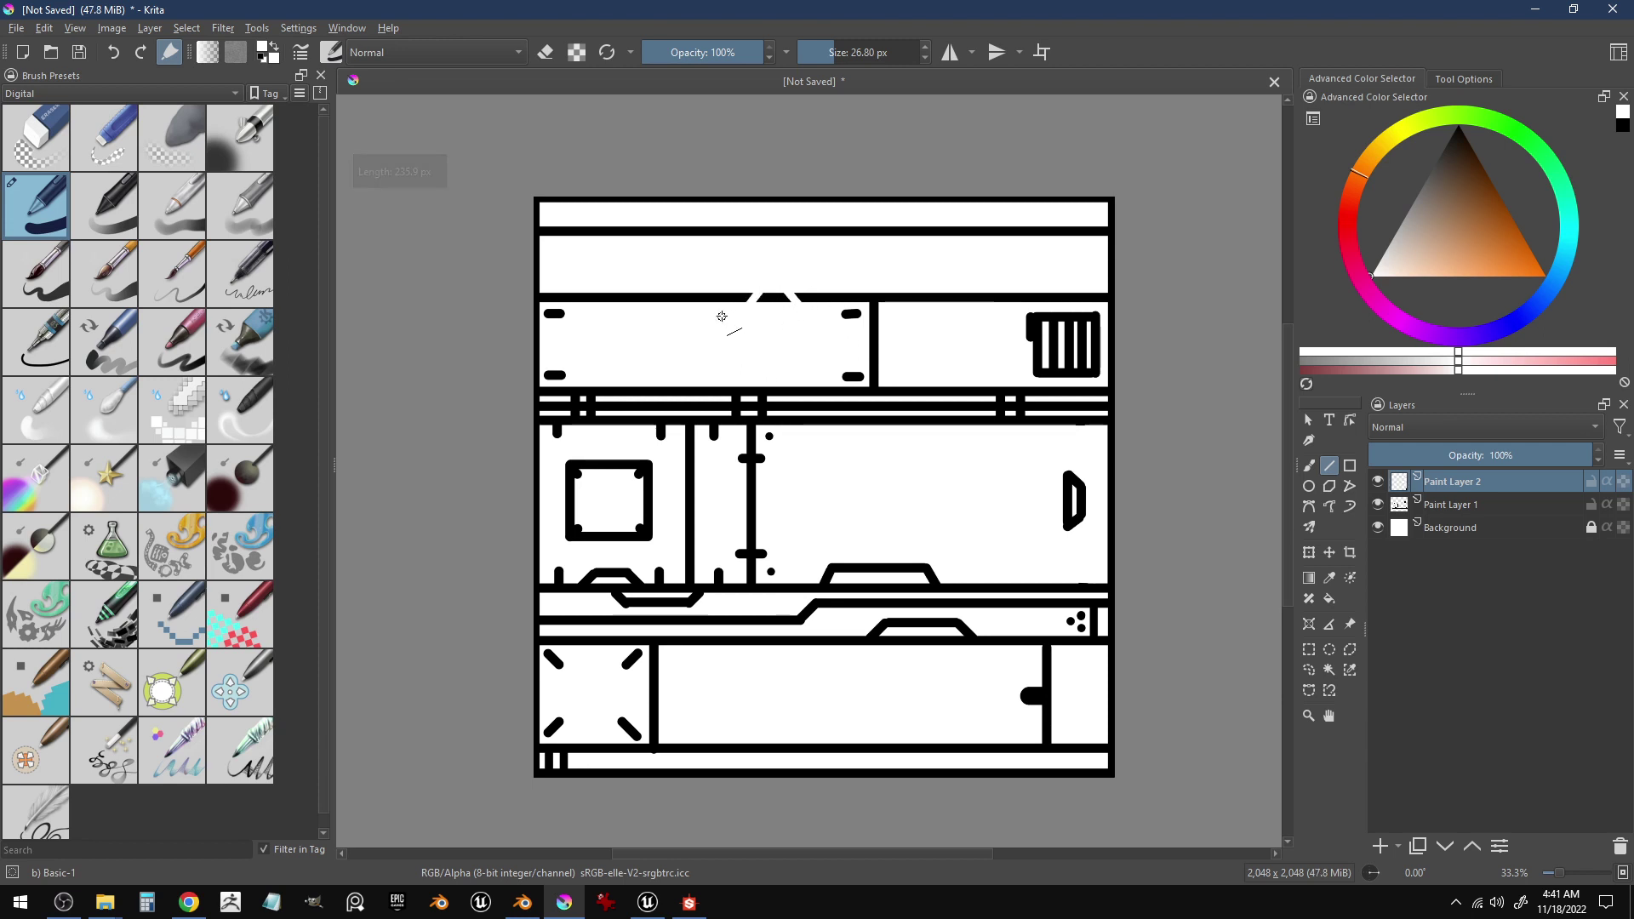
{"action": "key", "text": "x"}
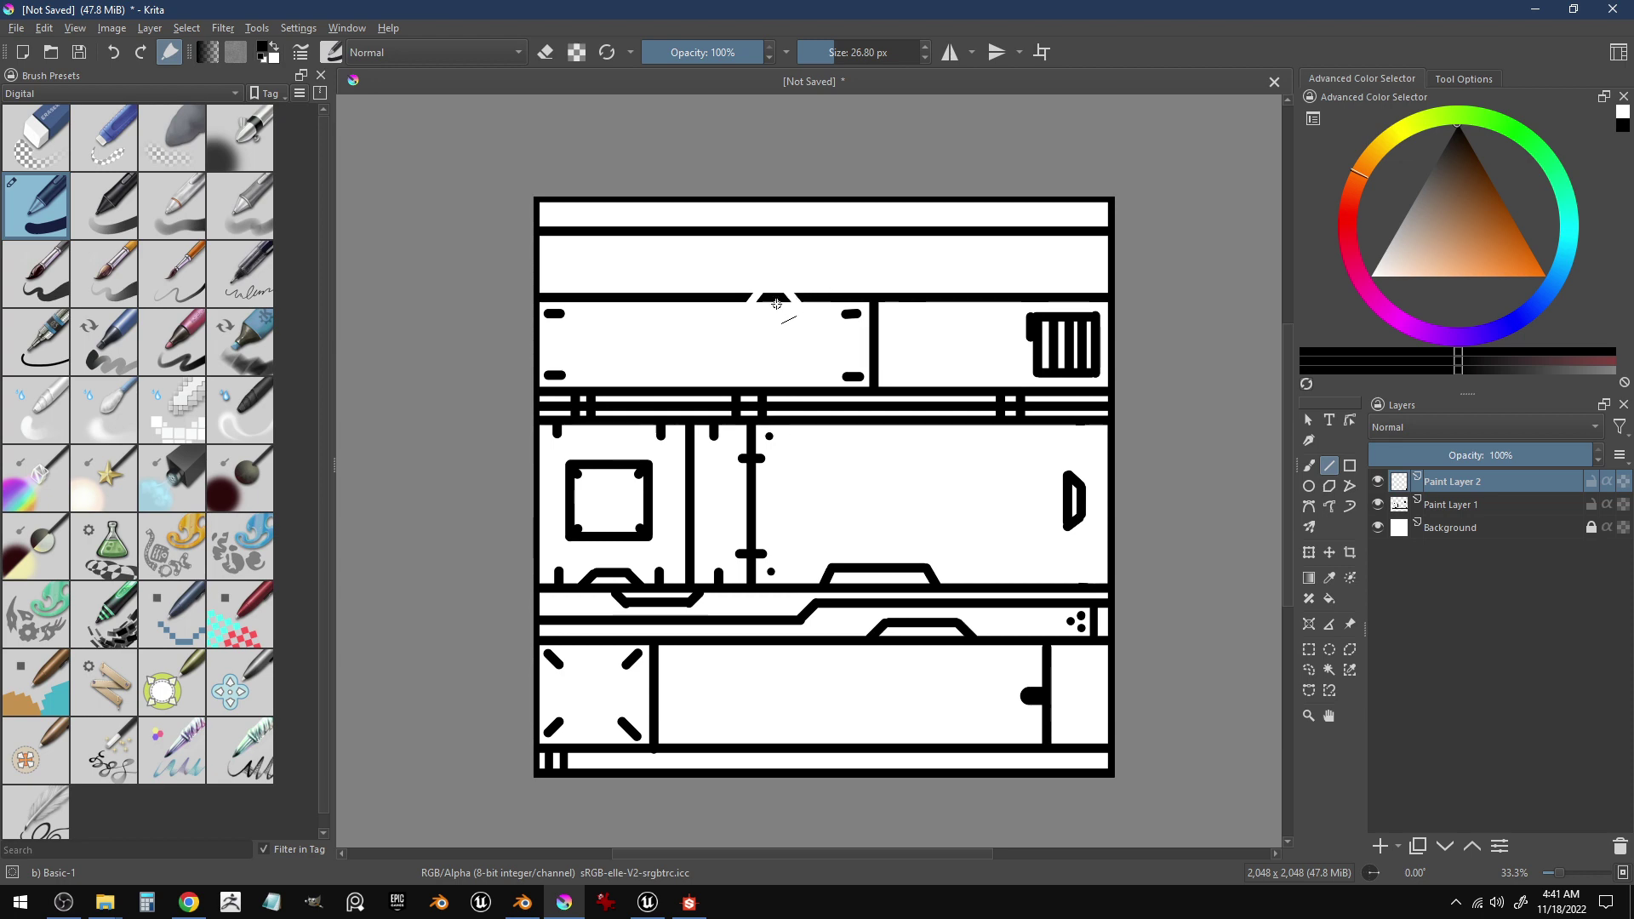
{"action": "mouse_move", "coordinate": [740, 296]}
{"action": "left_mouse_down"}
{"action": "mouse_move", "coordinate": [757, 281]}
{"action": "mouse_move", "coordinate": [802, 299]}
{"action": "left_mouse_up"}
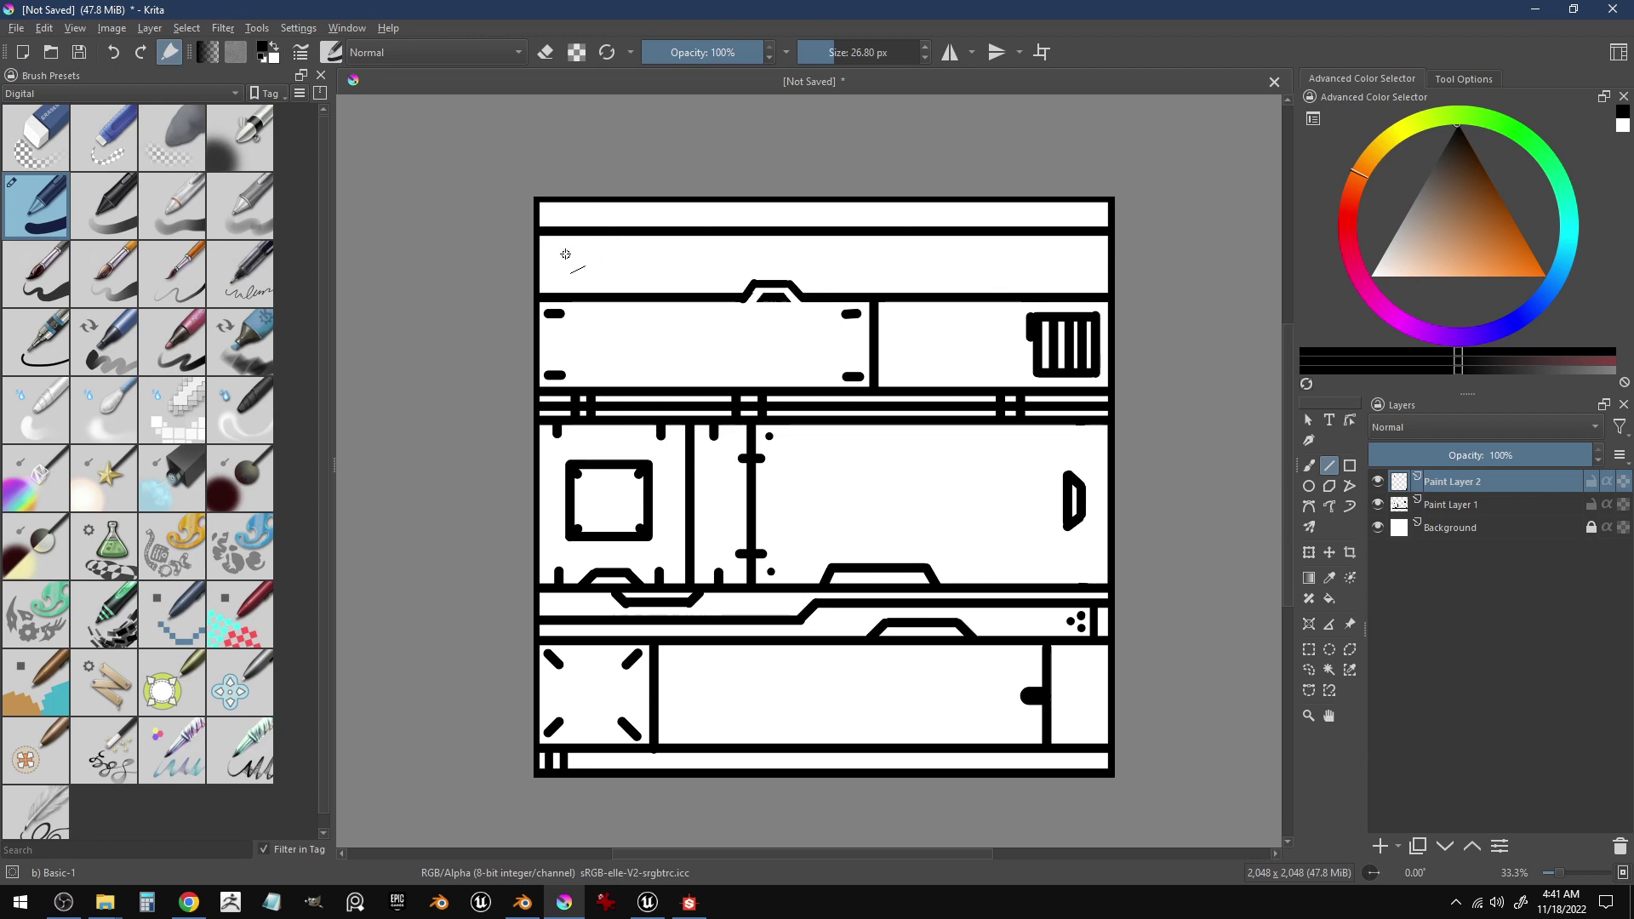
{"action": "mouse_move", "coordinate": [577, 771]}
{"action": "left_mouse_down"}
{"action": "mouse_move", "coordinate": [577, 749]}
{"action": "mouse_move", "coordinate": [598, 772]}
{"action": "mouse_move", "coordinate": [594, 749]}
{"action": "mouse_move", "coordinate": [670, 750]}
{"action": "mouse_move", "coordinate": [687, 771]}
{"action": "mouse_move", "coordinate": [687, 750]}
{"action": "mouse_move", "coordinate": [795, 747]}
{"action": "mouse_move", "coordinate": [838, 749]}
{"action": "mouse_move", "coordinate": [850, 767]}
{"action": "mouse_move", "coordinate": [850, 751]}
{"action": "mouse_move", "coordinate": [903, 752]}
{"action": "mouse_move", "coordinate": [904, 768]}
{"action": "mouse_move", "coordinate": [904, 753]}
{"action": "mouse_move", "coordinate": [931, 765]}
{"action": "mouse_move", "coordinate": [991, 749]}
{"action": "mouse_move", "coordinate": [1028, 768]}
{"action": "mouse_move", "coordinate": [1028, 750]}
{"action": "mouse_move", "coordinate": [1041, 769]}
{"action": "mouse_move", "coordinate": [1042, 751]}
{"action": "mouse_move", "coordinate": [1055, 769]}
{"action": "mouse_move", "coordinate": [1082, 751]}
{"action": "mouse_move", "coordinate": [1094, 774]}
{"action": "left_mouse_up"}
{"action": "key", "text": "ctrl+z"}
{"action": "key", "text": "ctrl+z"}
{"action": "key", "text": "ctrl+z"}
{"action": "key", "text": "ctrl+z"}
{"action": "key", "text": "ctrl+z"}
{"action": "key", "text": "ctrl+z"}
{"action": "key", "text": "ctrl+z"}
{"action": "key", "text": "ctrl+z"}
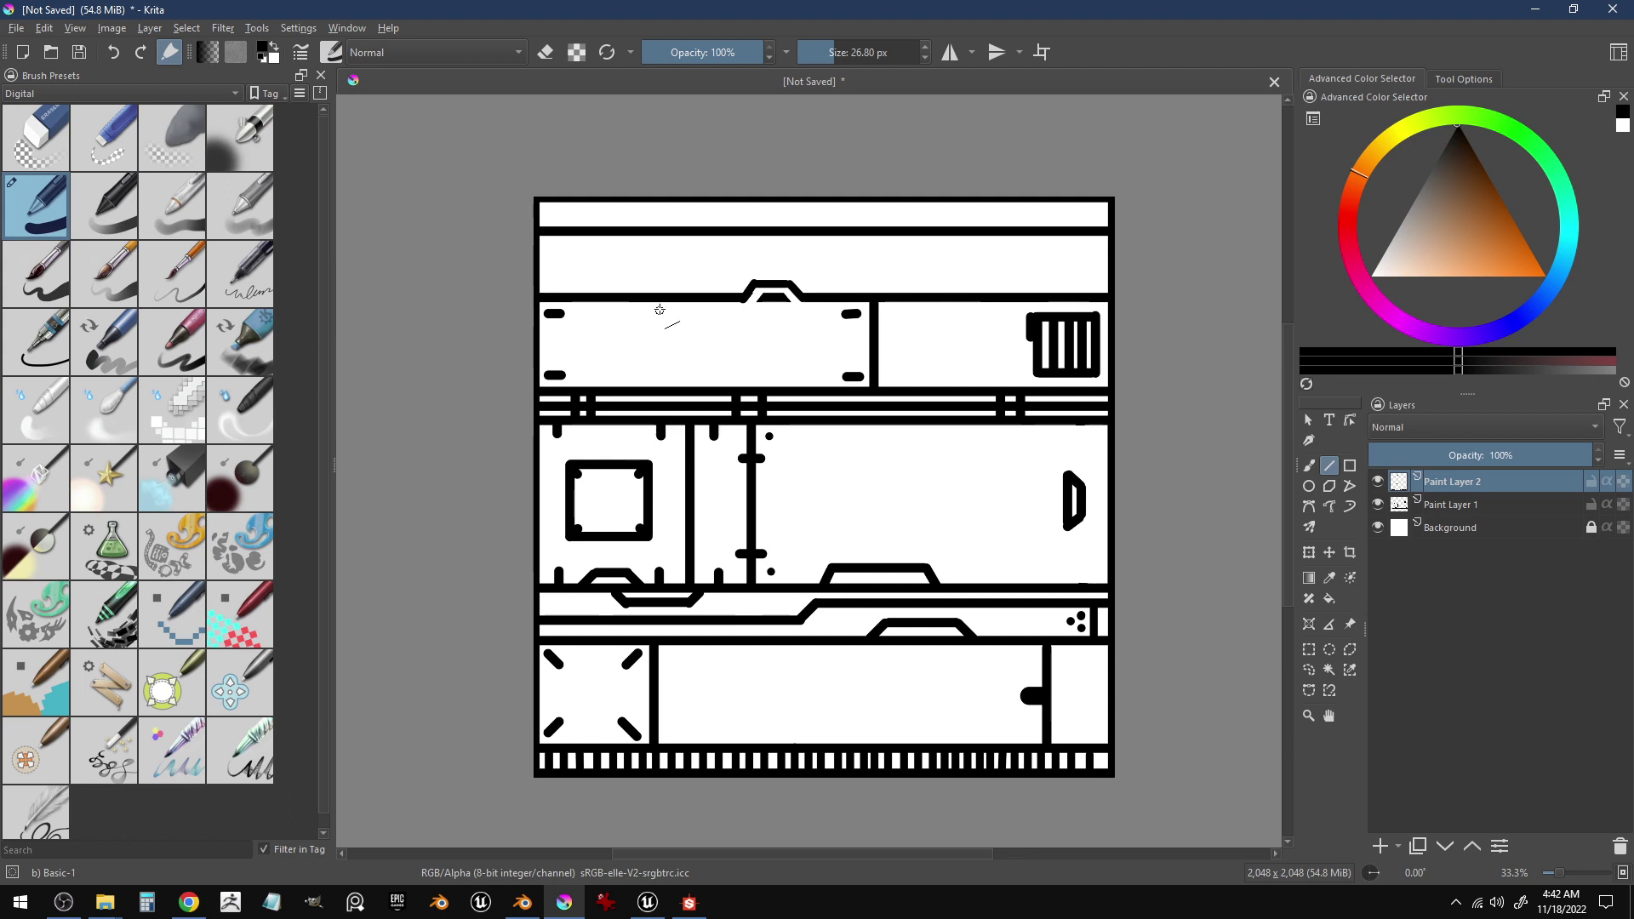
- Draw a straight horizontal line across the top band, splitting it into two thinner strips
{"action": "left_click_drag", "start_coordinate": [535, 253], "coordinate": [1109, 253]}
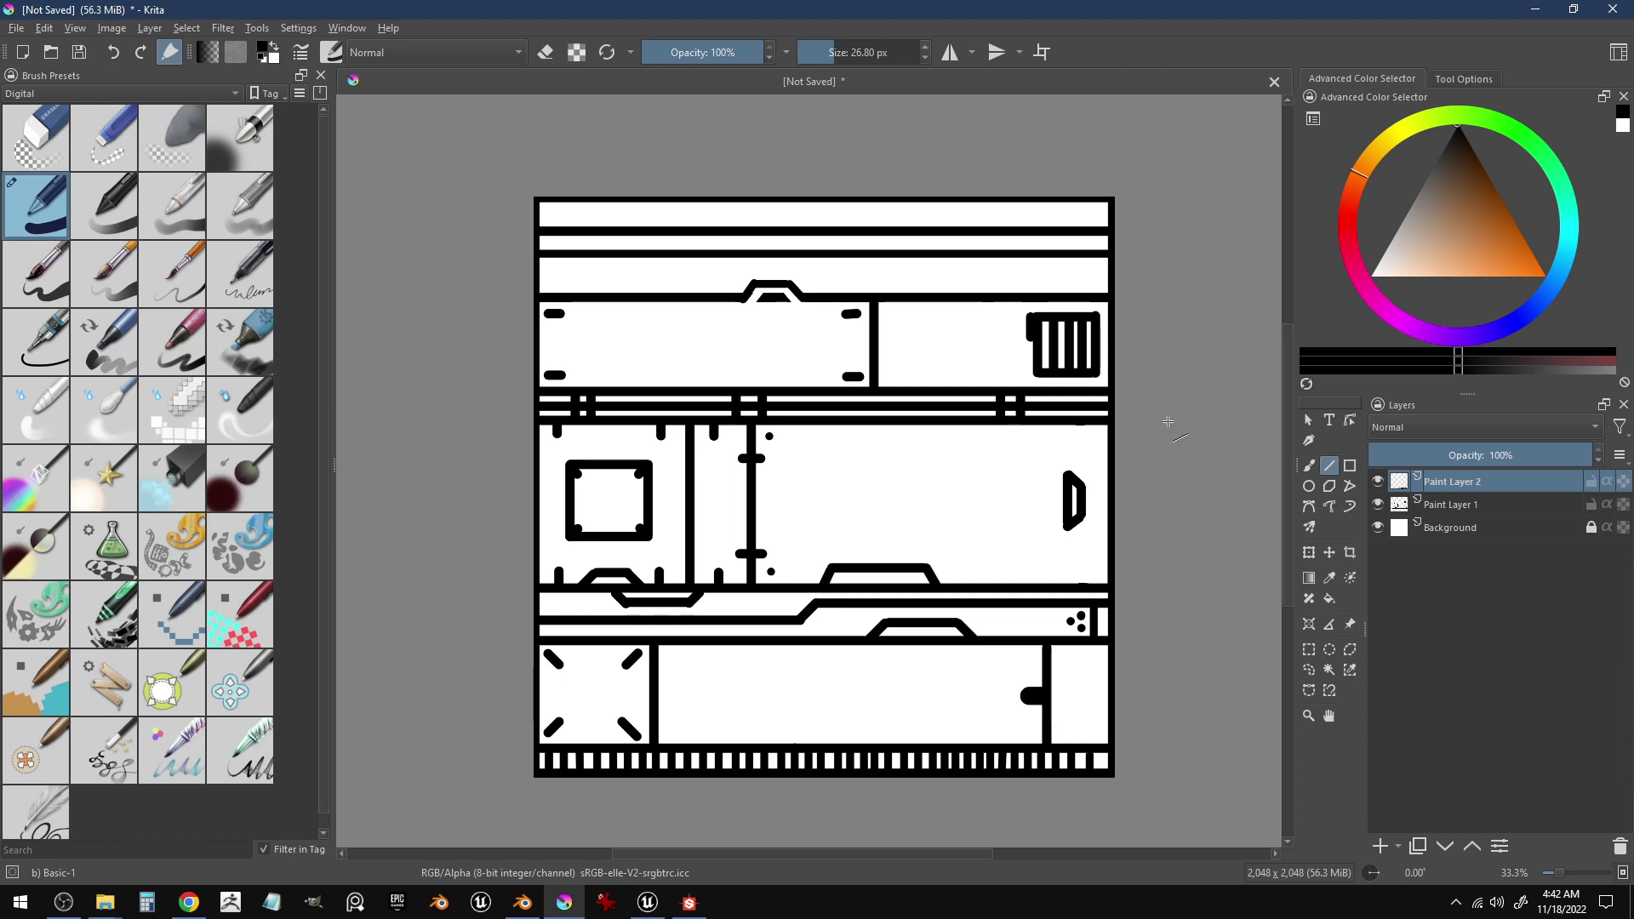
- Add a small dab at the bar's left edge and two short vertical dividers between the top bars
{"action": "left_click_drag", "start_coordinate": [1103, 244], "coordinate": [1108, 245]}
{"action": "key", "text": "ctrl+z"}
{"action": "left_click_drag", "start_coordinate": [540, 243], "coordinate": [542, 244]}
{"action": "left_click_drag", "start_coordinate": [681, 250], "coordinate": [681, 231]}
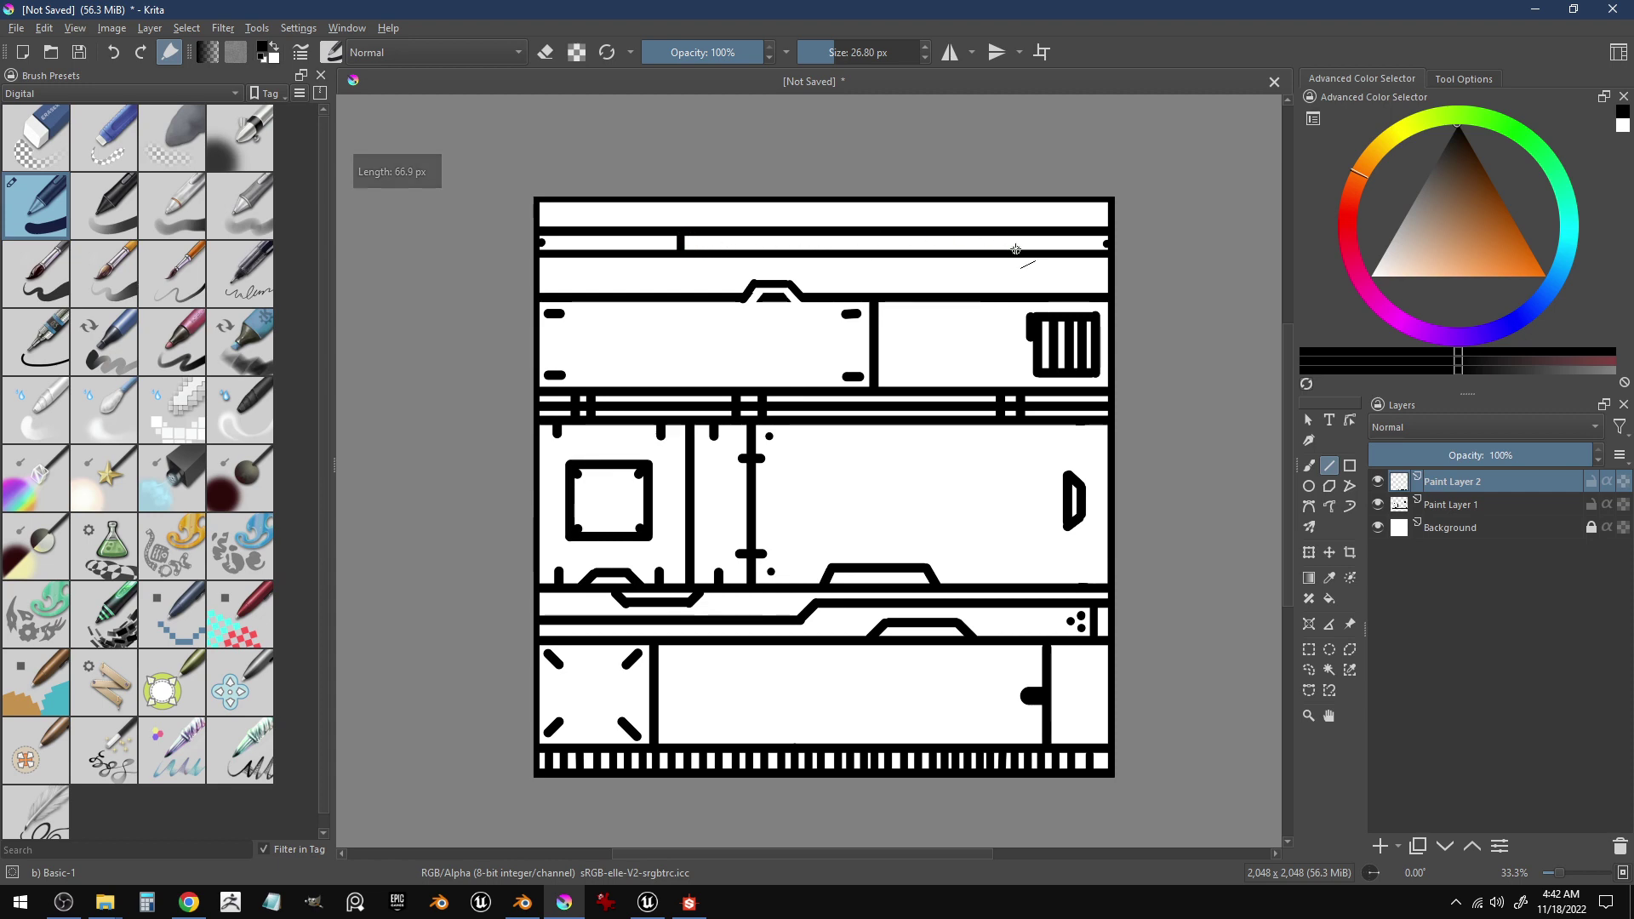
{"action": "left_click_drag", "start_coordinate": [1011, 234], "coordinate": [1011, 250]}
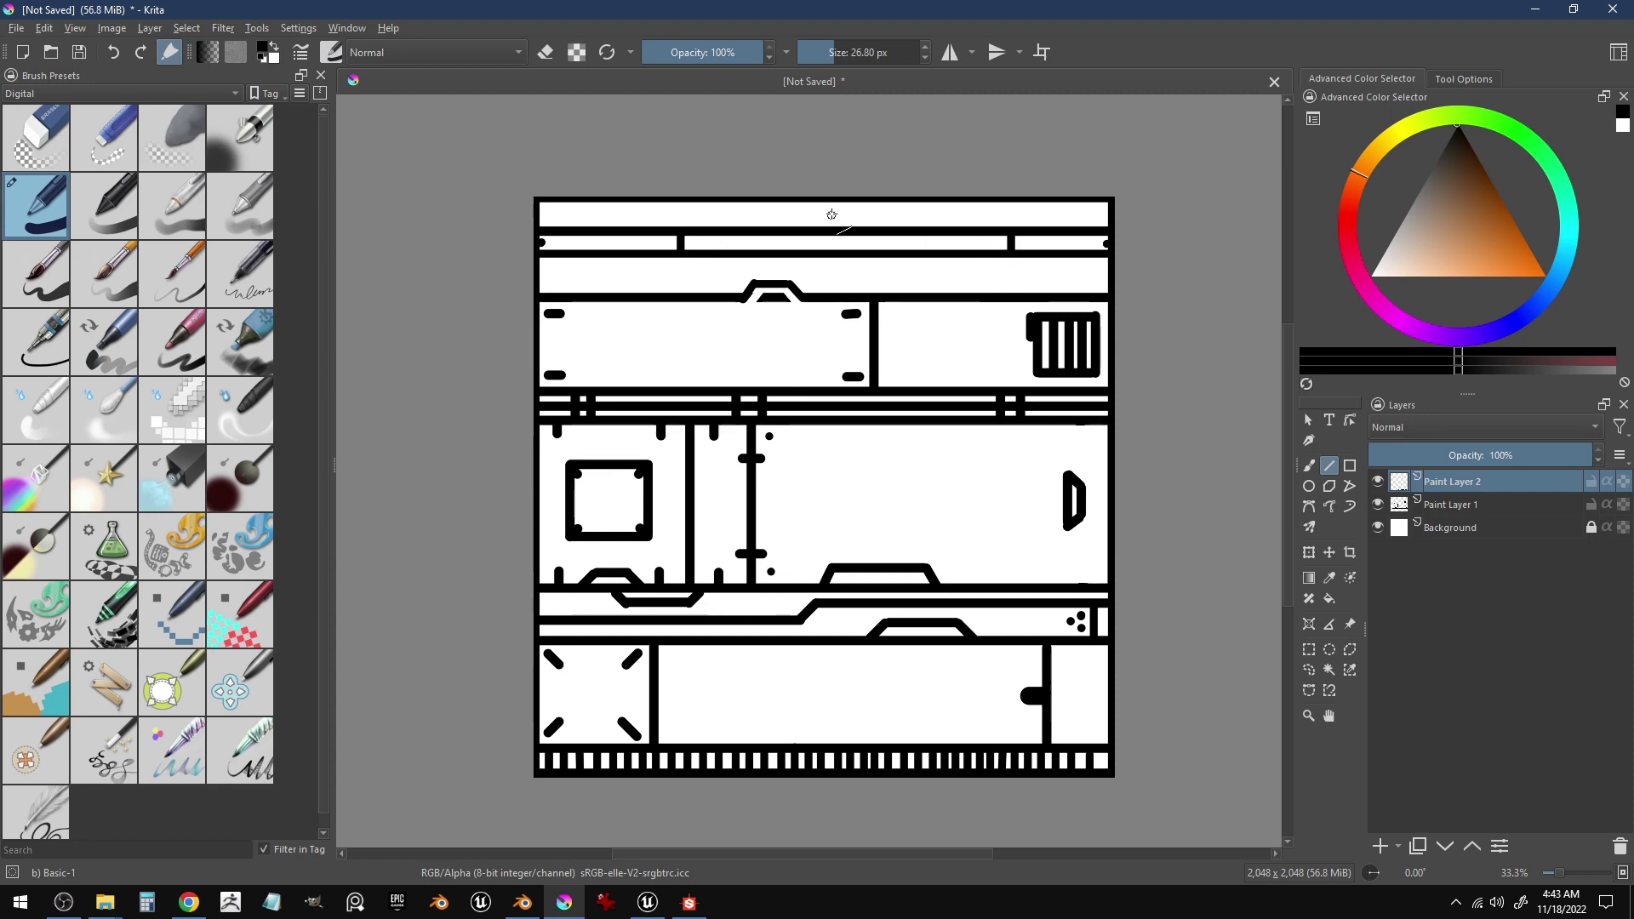
- Try short strokes on the topmost bar and near the top-left corner, undoing the misplaced ones
{"action": "mouse_move", "coordinate": [832, 214]}
{"action": "left_mouse_down"}
{"action": "mouse_move", "coordinate": [839, 228]}
{"action": "mouse_move", "coordinate": [839, 197]}
{"action": "mouse_move", "coordinate": [908, 194]}
{"action": "left_mouse_up"}
{"action": "key", "text": "ctrl+z"}
{"action": "key", "text": "ctrl+z"}
{"action": "left_click_drag", "start_coordinate": [545, 288], "coordinate": [554, 268]}
{"action": "key", "text": "ctrl+z"}
{"action": "key", "text": "ctrl+z"}
- Add Paint Layer 3 at 64% opacity and enlarge the brush to 103 px
{"action": "left_click", "coordinate": [1376, 483]}
{"action": "left_click", "coordinate": [1378, 485]}
{"action": "left_click", "coordinate": [1380, 844]}
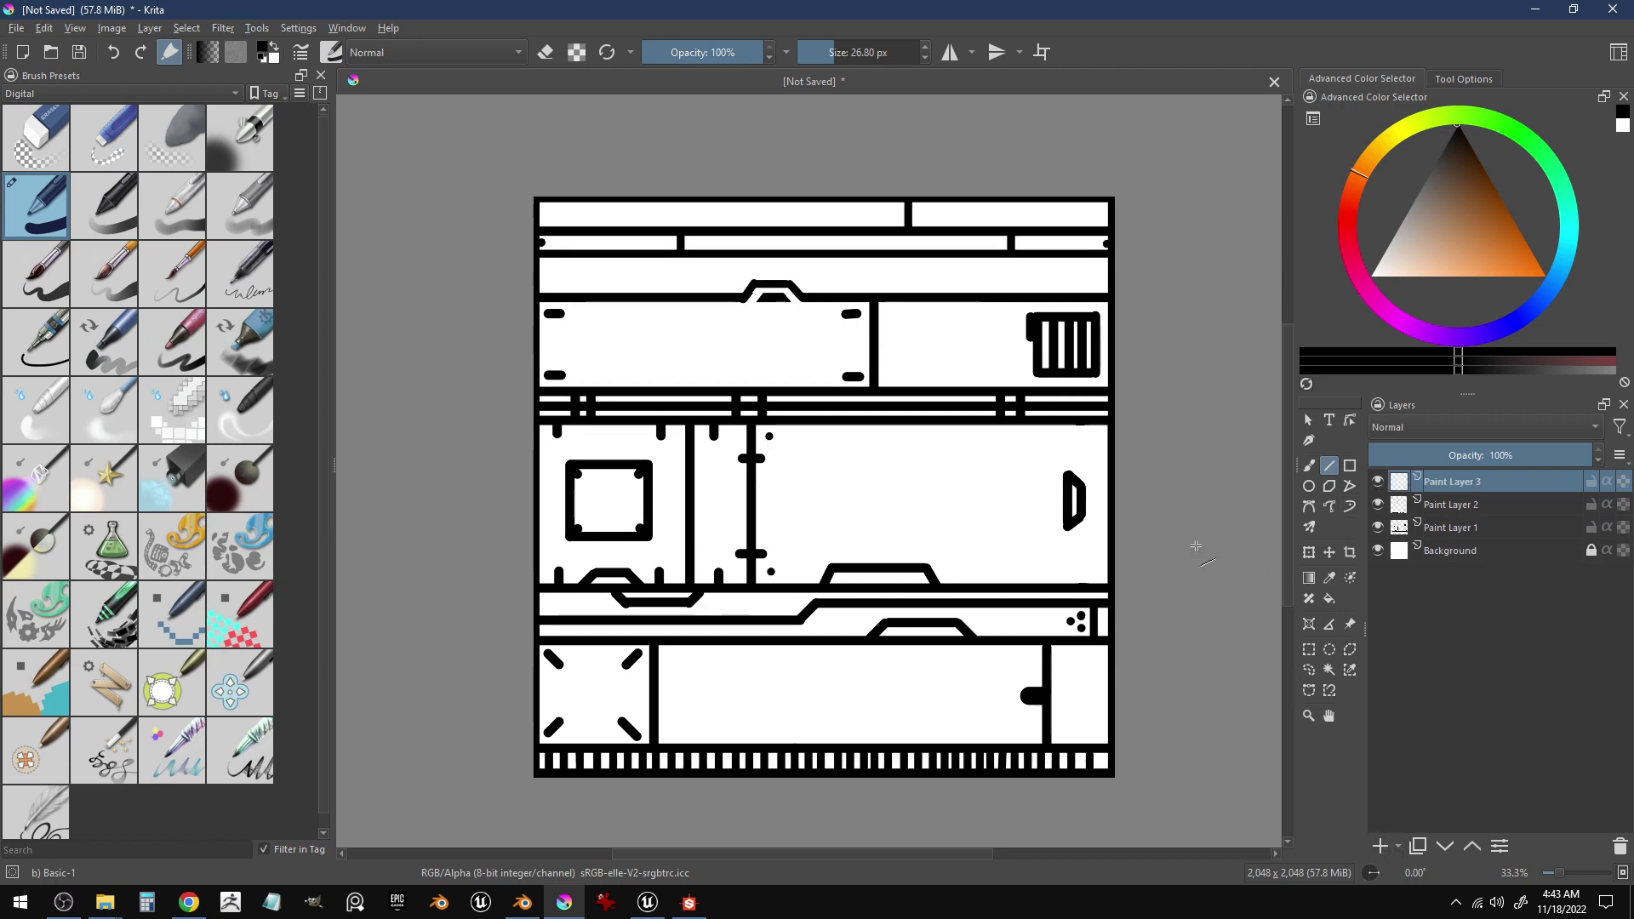
{"action": "left_click", "coordinate": [1538, 446]}
{"action": "left_click_drag", "start_coordinate": [1538, 446], "coordinate": [1511, 446]}
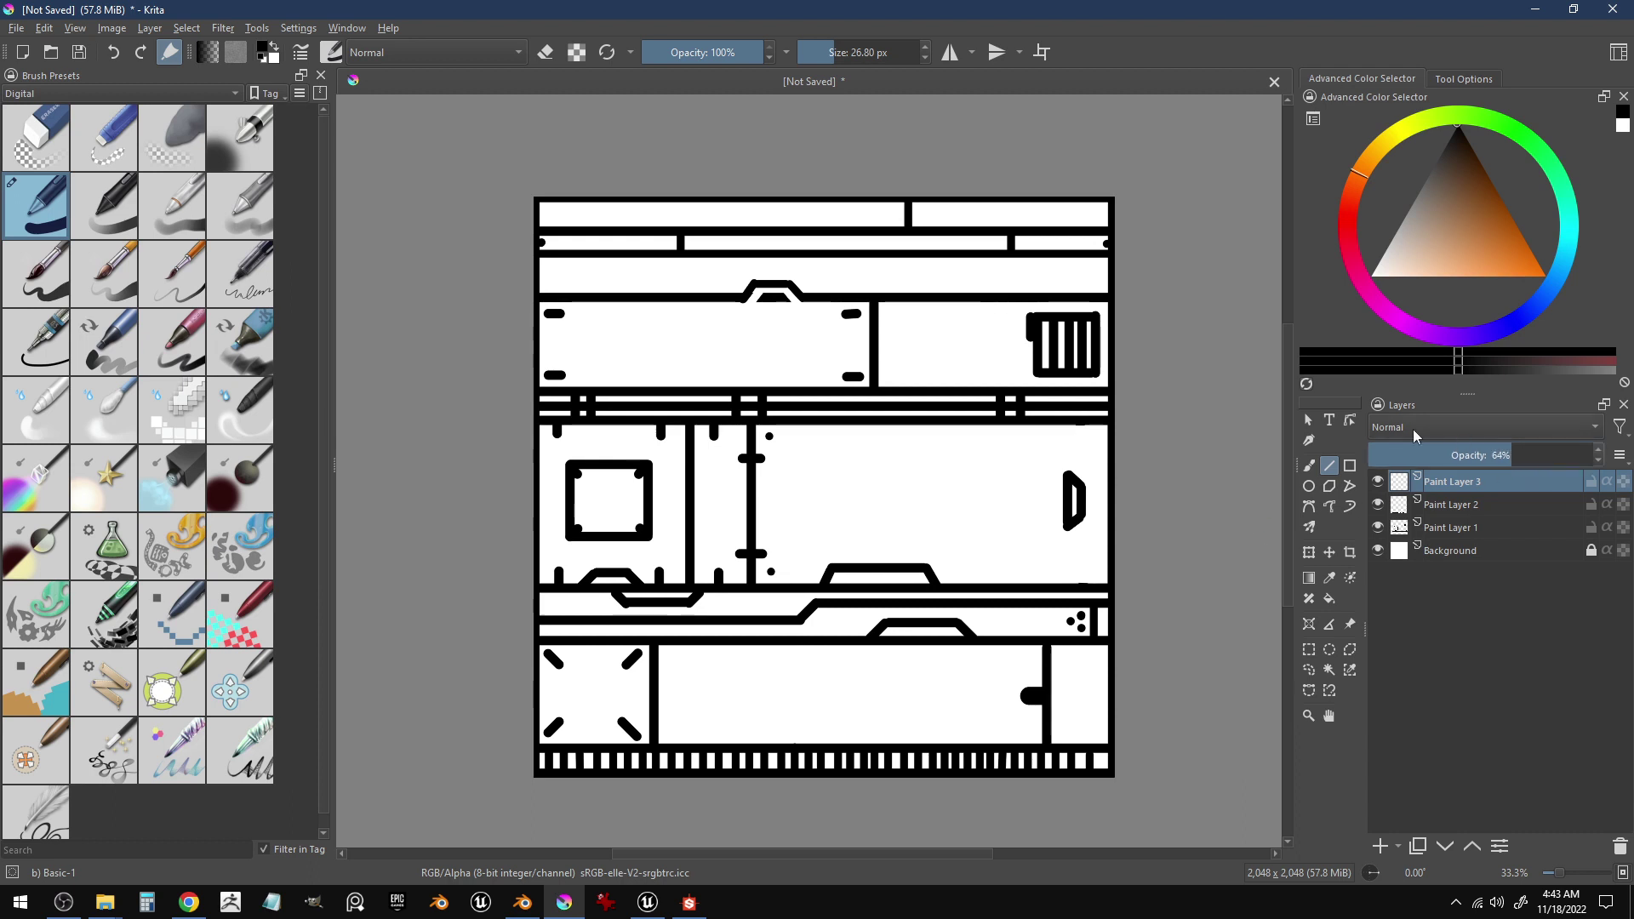
{"action": "left_click", "coordinate": [1184, 347]}
{"action": "key", "text": "]"}
{"action": "key", "text": "]"}
{"action": "key", "text": "]"}
{"action": "key", "text": "]"}
{"action": "key", "text": "]"}
{"action": "key", "text": "]"}
{"action": "key", "text": "]"}
{"action": "key", "text": "]"}
{"action": "key", "text": "]"}
{"action": "key", "text": "]"}
{"action": "key", "text": "]"}
{"action": "key", "text": "]"}
{"action": "key", "text": "]"}
{"action": "key", "text": "]"}
{"action": "key", "text": "]"}
{"action": "key", "text": "]"}
{"action": "left_click_drag", "start_coordinate": [1141, 389], "coordinate": [1136, 397]}
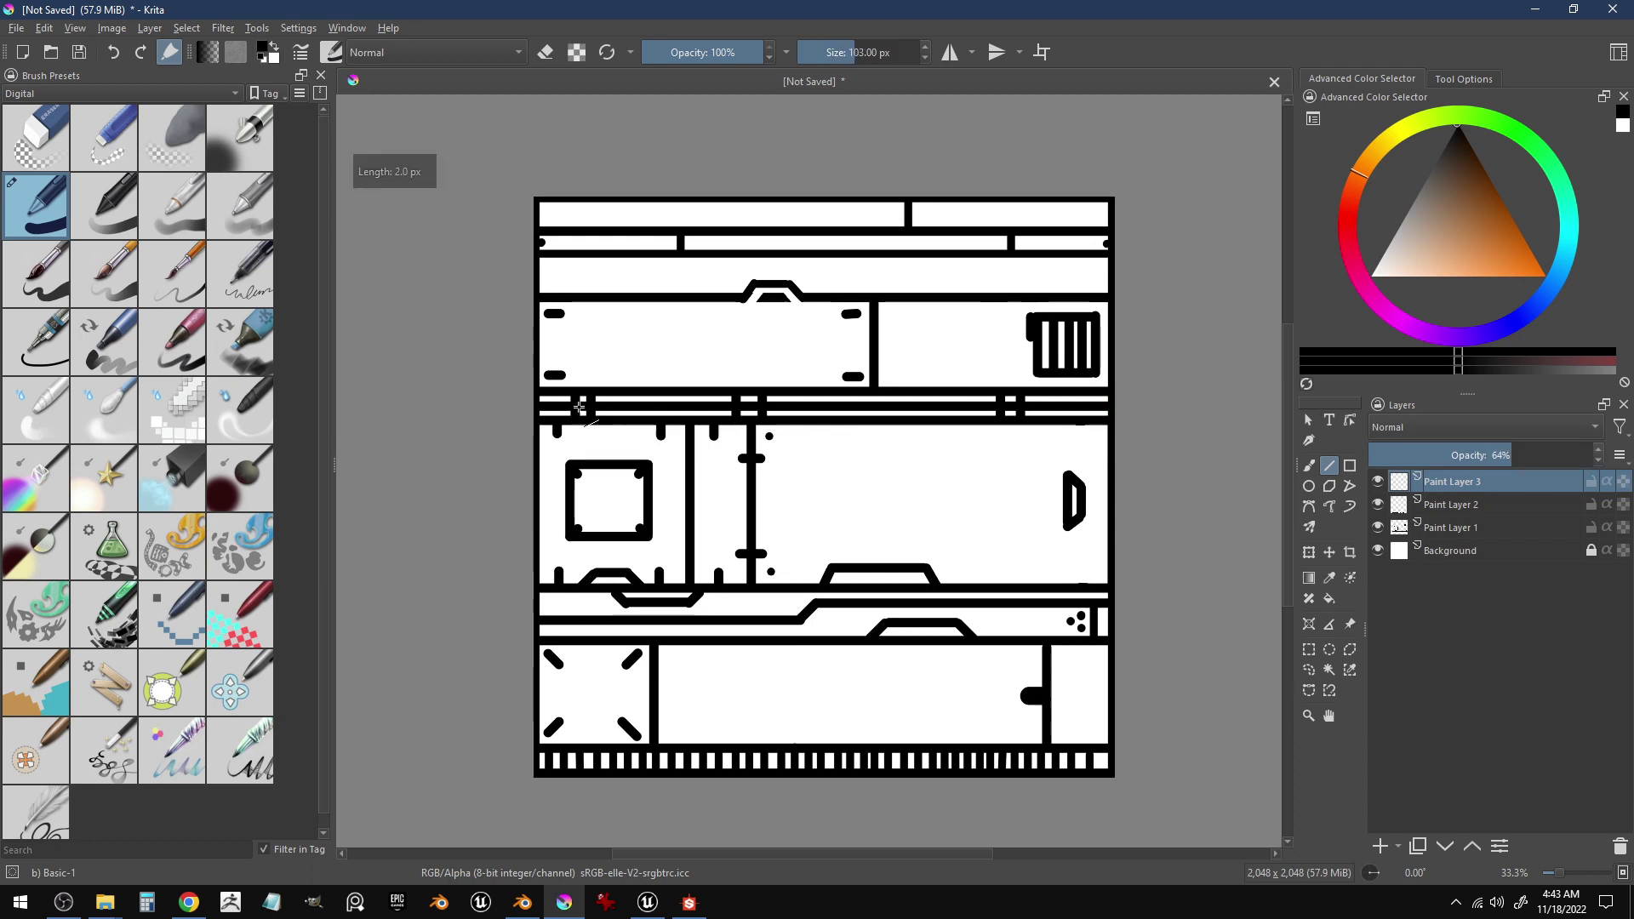
- Shade the top strip and the strips above the bottom panels gray
{"action": "left_click_drag", "start_coordinate": [517, 406], "coordinate": [1124, 401]}
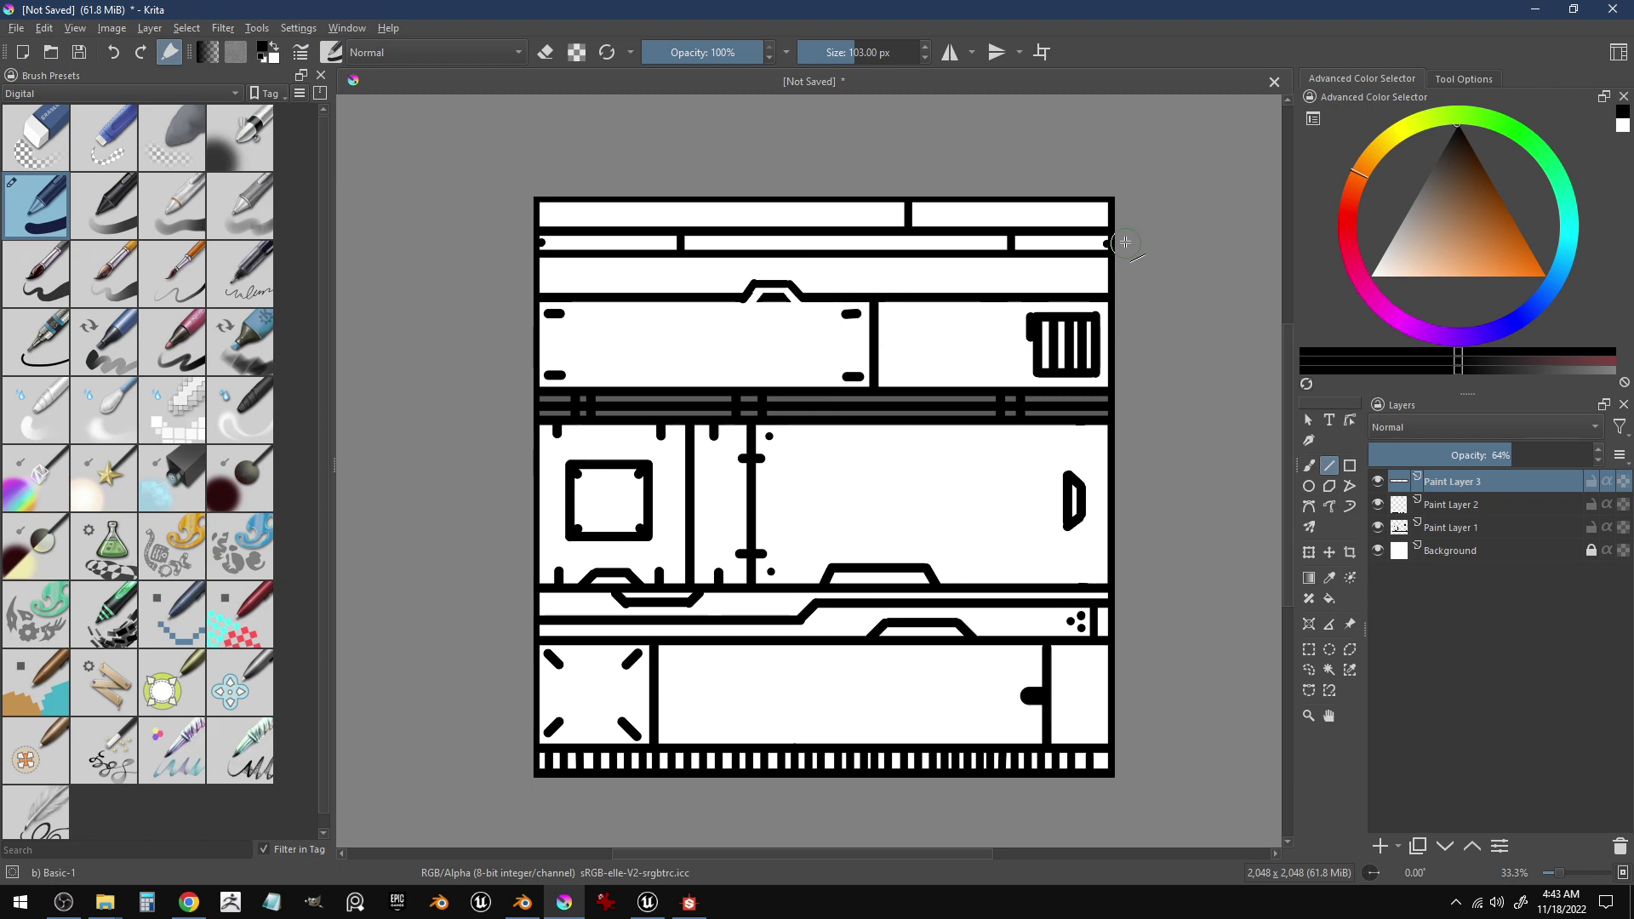
{"action": "mouse_move", "coordinate": [1106, 244]}
{"action": "left_mouse_down"}
{"action": "mouse_move", "coordinate": [1132, 242]}
{"action": "mouse_move", "coordinate": [502, 254]}
{"action": "left_mouse_up"}
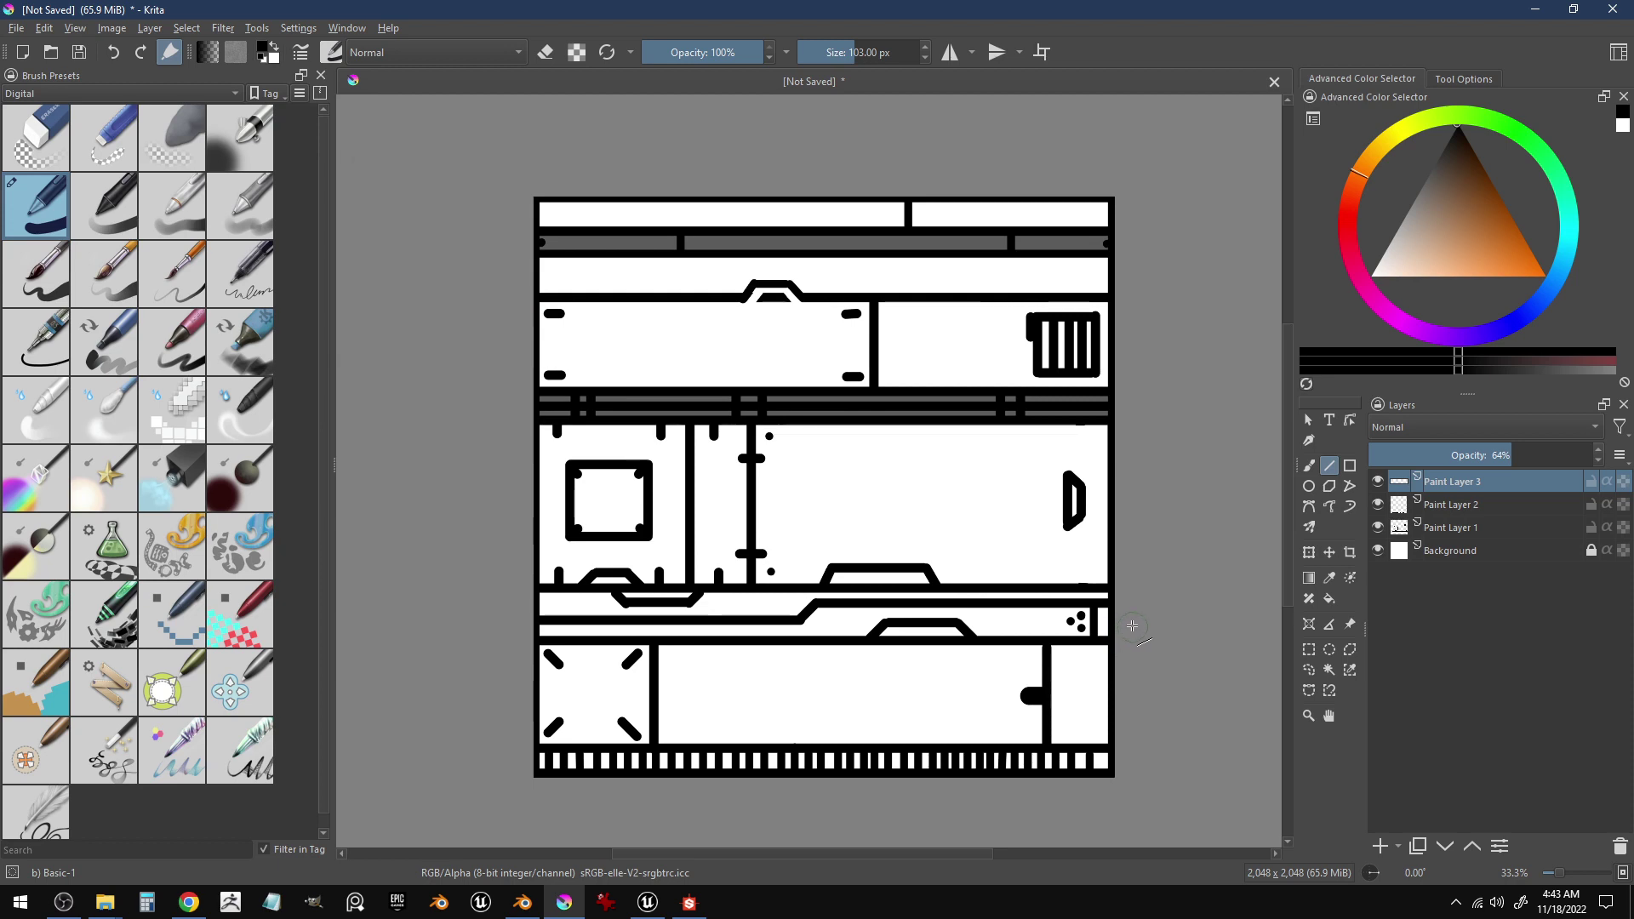
{"action": "left_click_drag", "start_coordinate": [1129, 626], "coordinate": [508, 613]}
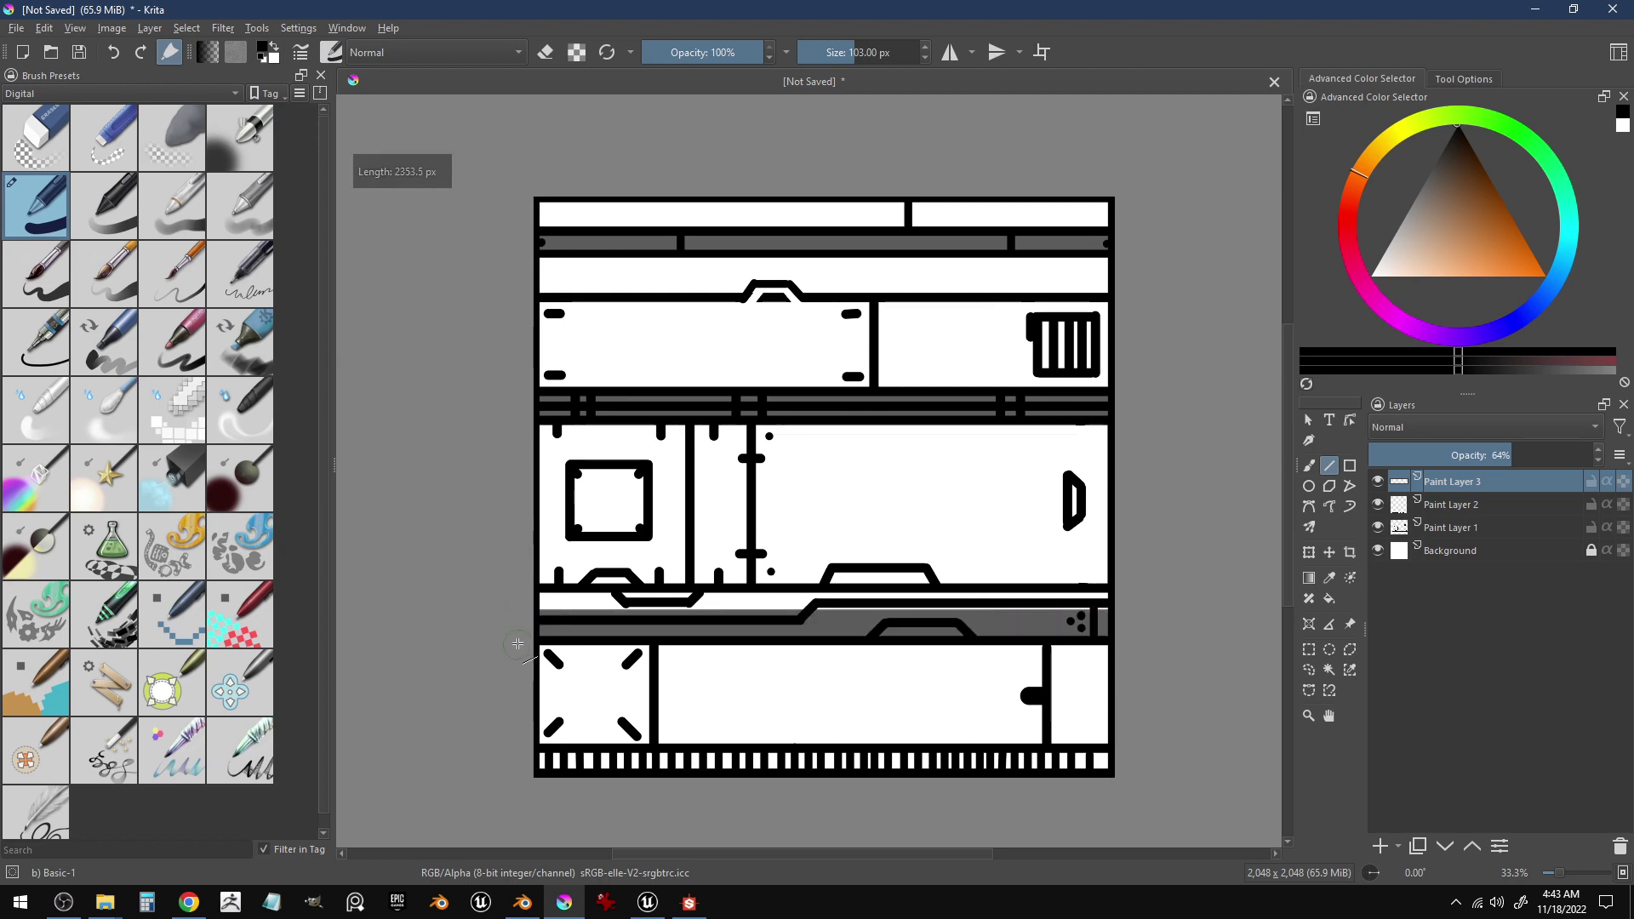
{"action": "left_click_drag", "start_coordinate": [1131, 595], "coordinate": [450, 595]}
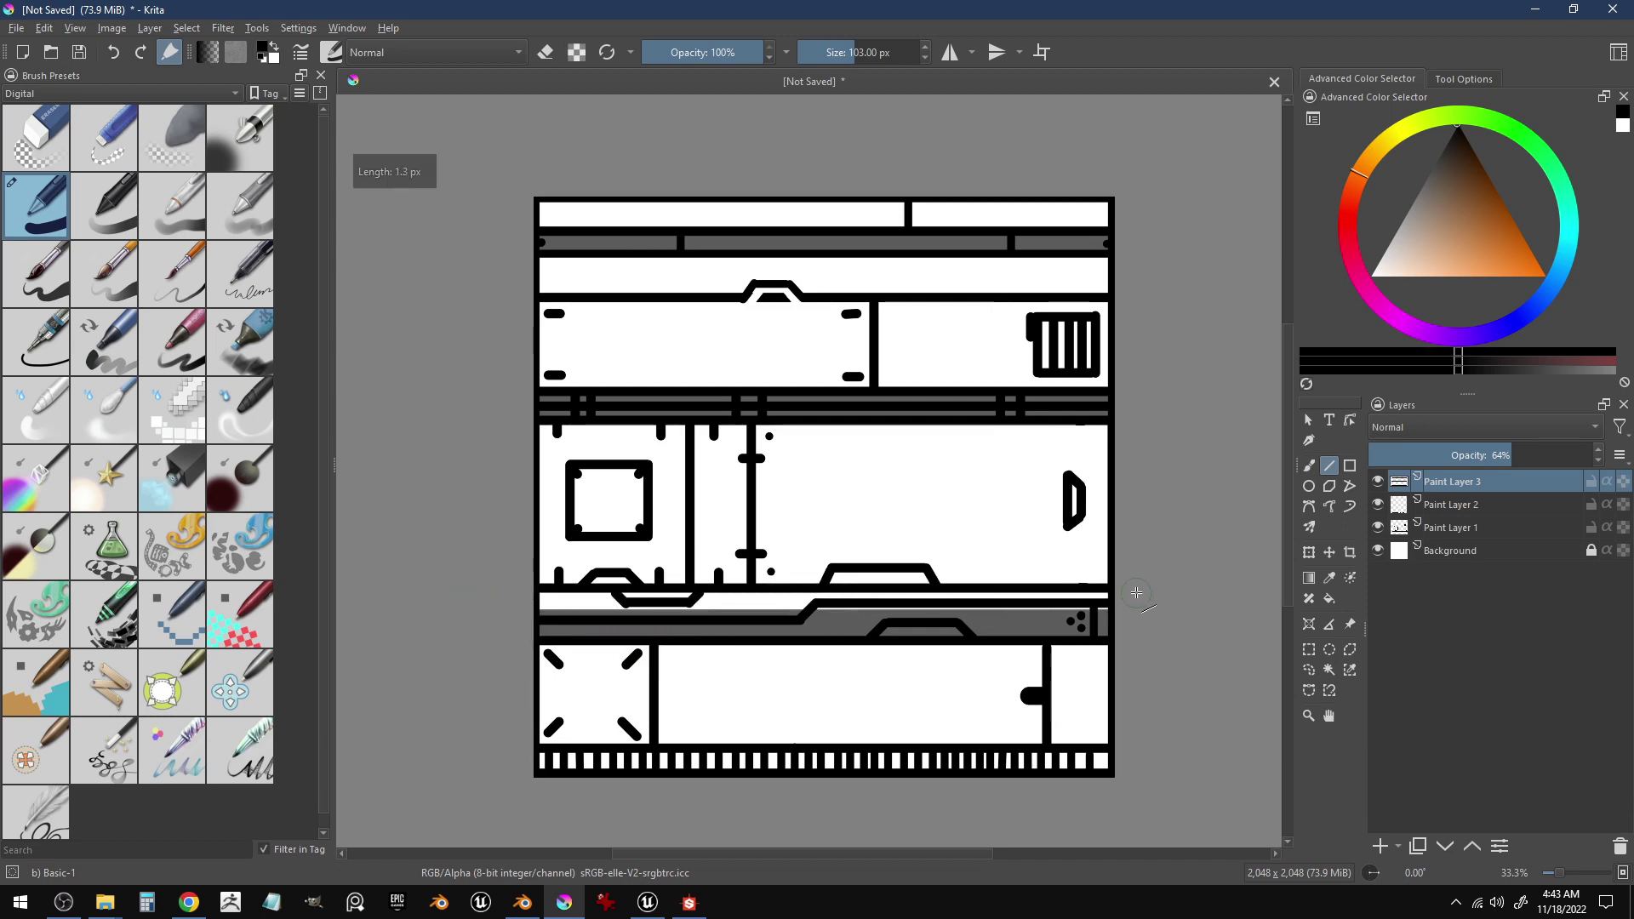
- Reshade the connector band, shade the raised tabs and bottom slotted strip gray, then pick dark orange
{"action": "left_click_drag", "start_coordinate": [1132, 596], "coordinate": [516, 599]}
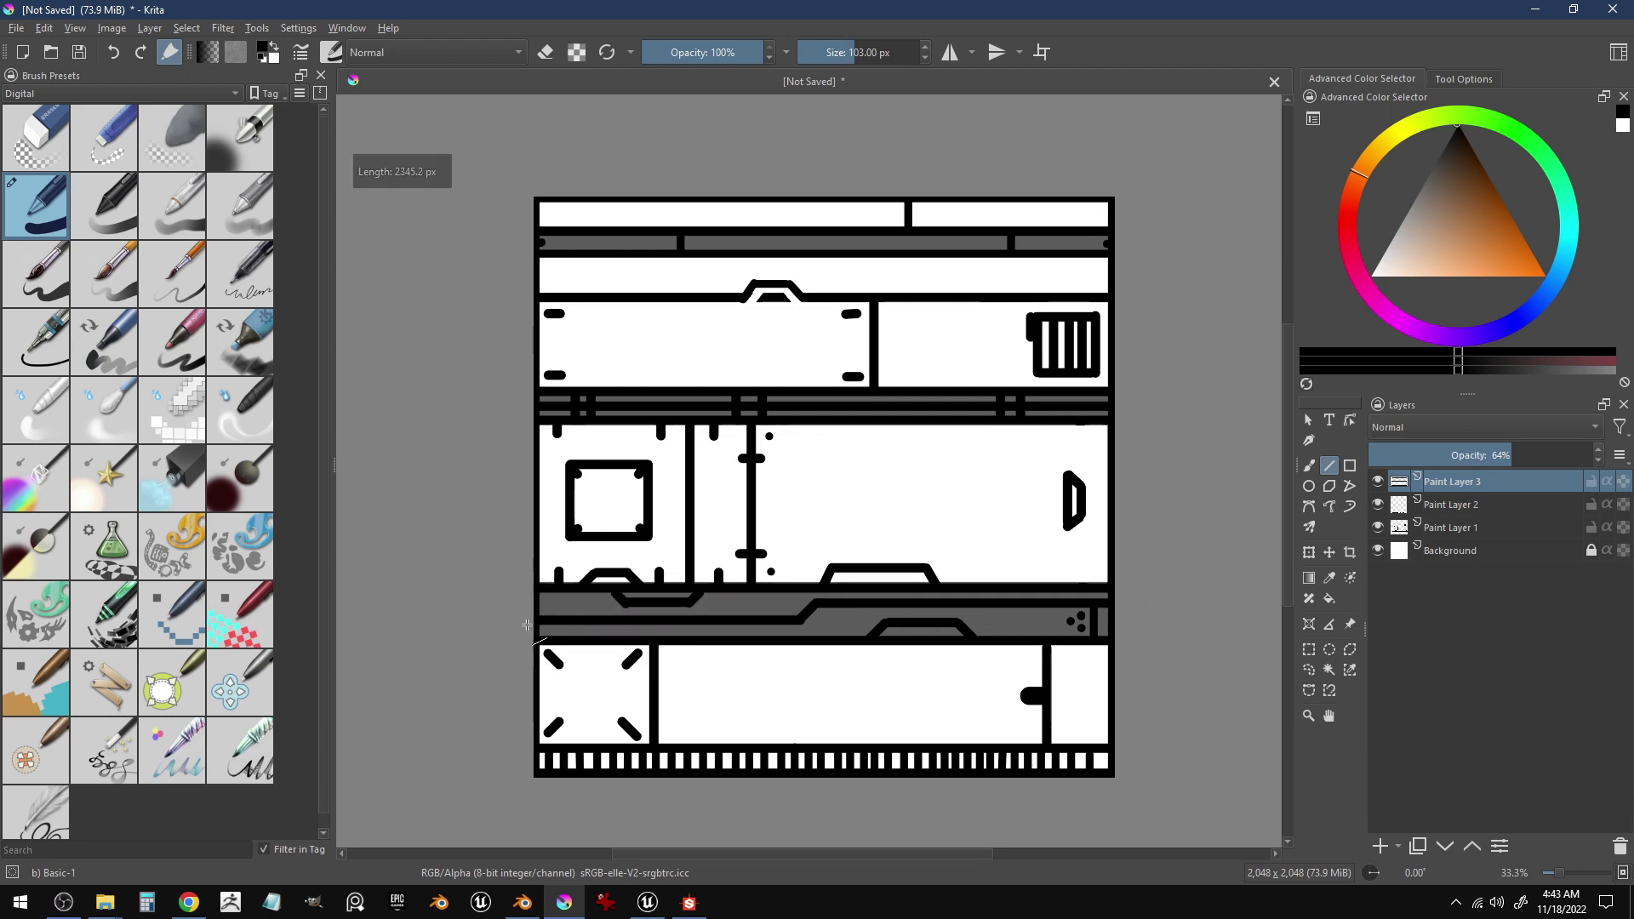
{"action": "key", "text": "ctrl+z"}
{"action": "left_click_drag", "start_coordinate": [1127, 596], "coordinate": [460, 600]}
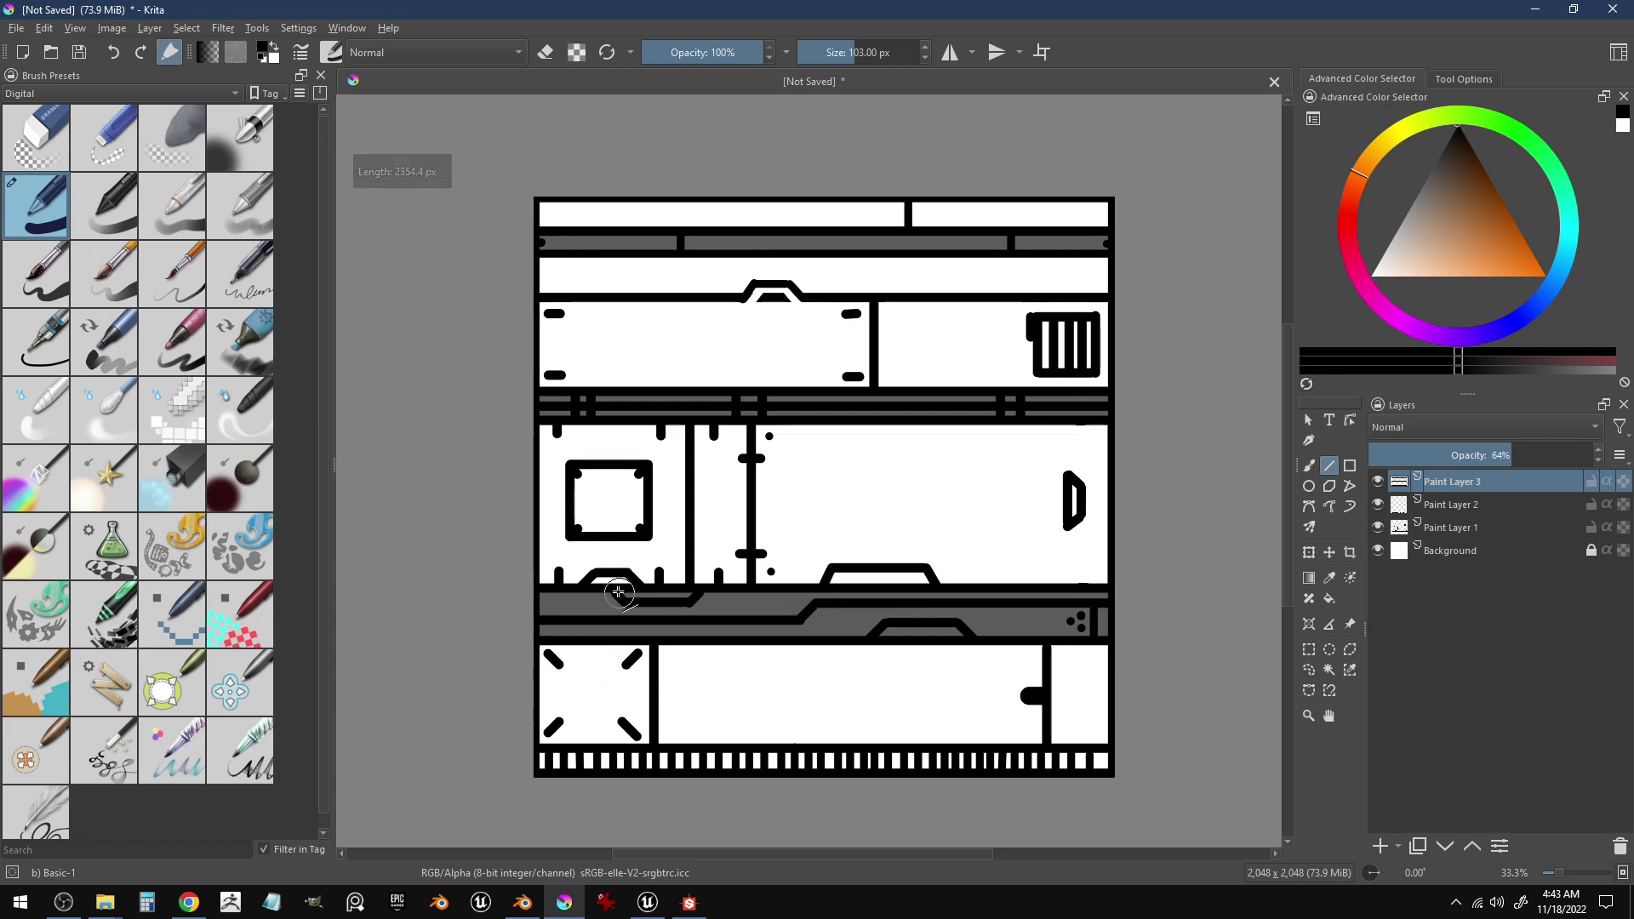
{"action": "left_click_drag", "start_coordinate": [603, 589], "coordinate": [1222, 664]}
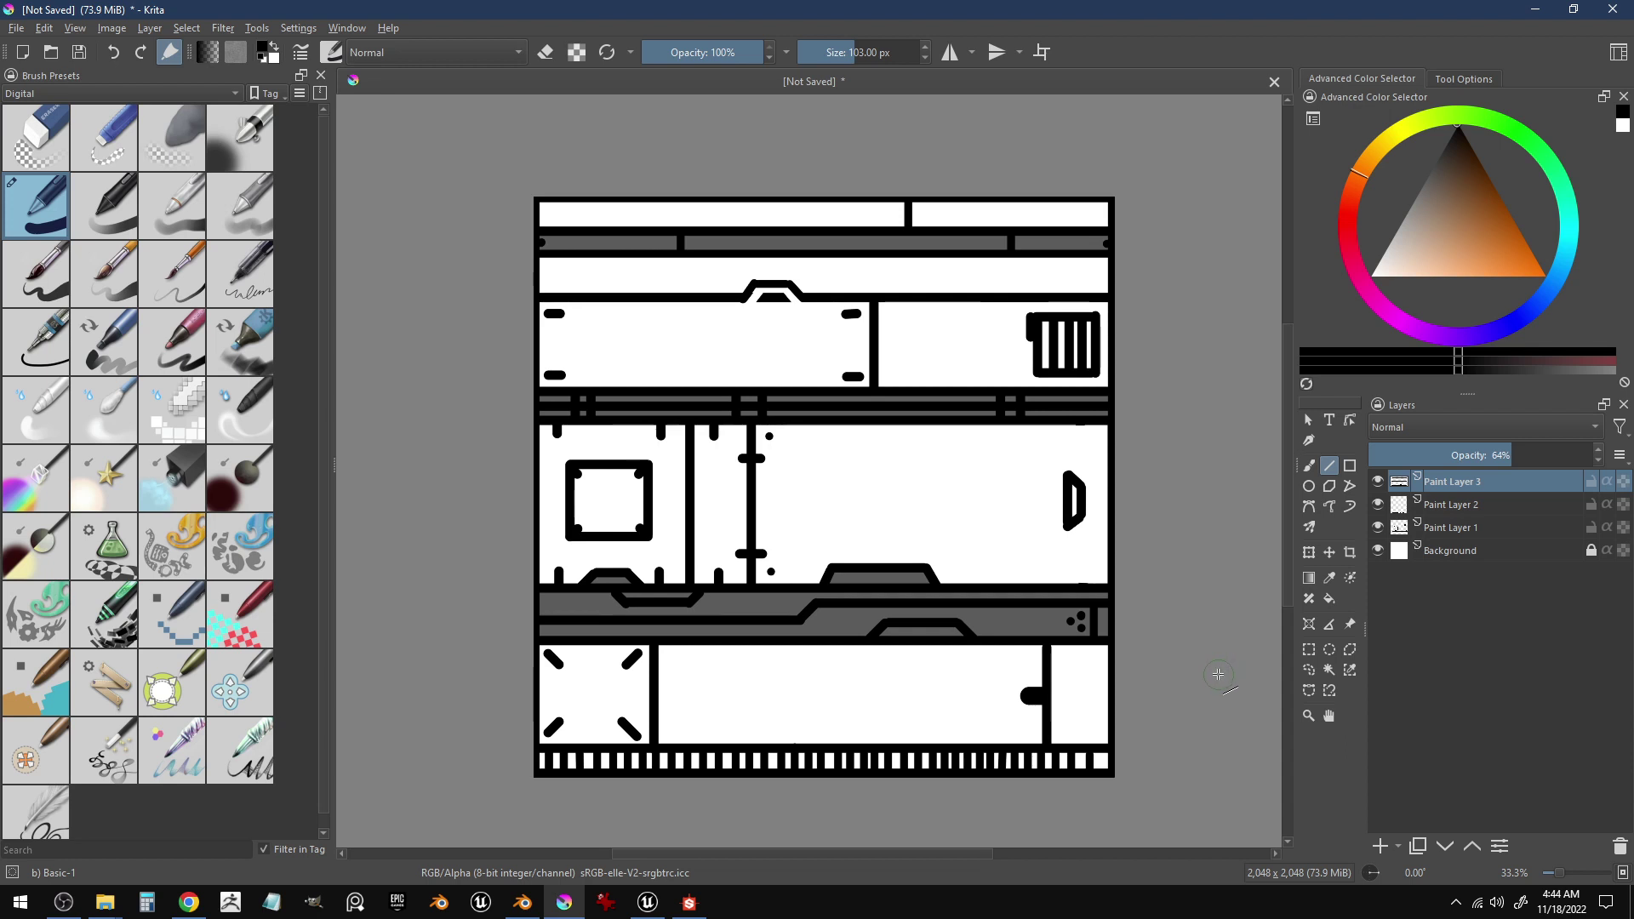
{"action": "left_click_drag", "start_coordinate": [1156, 758], "coordinate": [509, 758]}
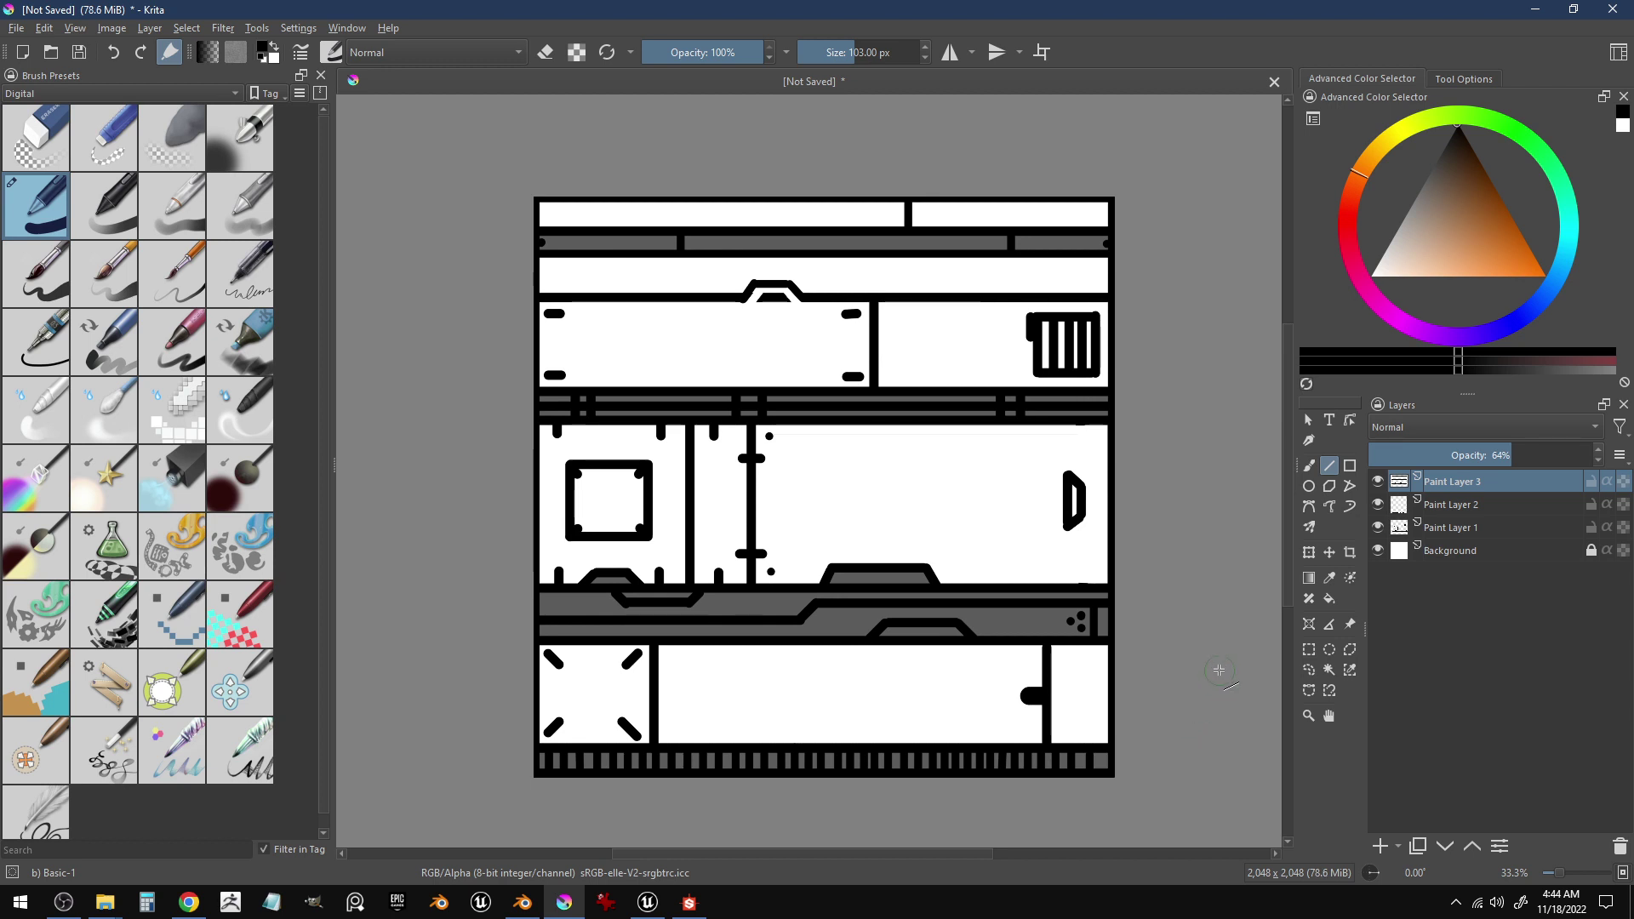
{"action": "mouse_move", "coordinate": [1505, 226]}
{"action": "left_mouse_down"}
{"action": "mouse_move", "coordinate": [1529, 225]}
{"action": "mouse_move", "coordinate": [1519, 212]}
{"action": "left_mouse_up"}
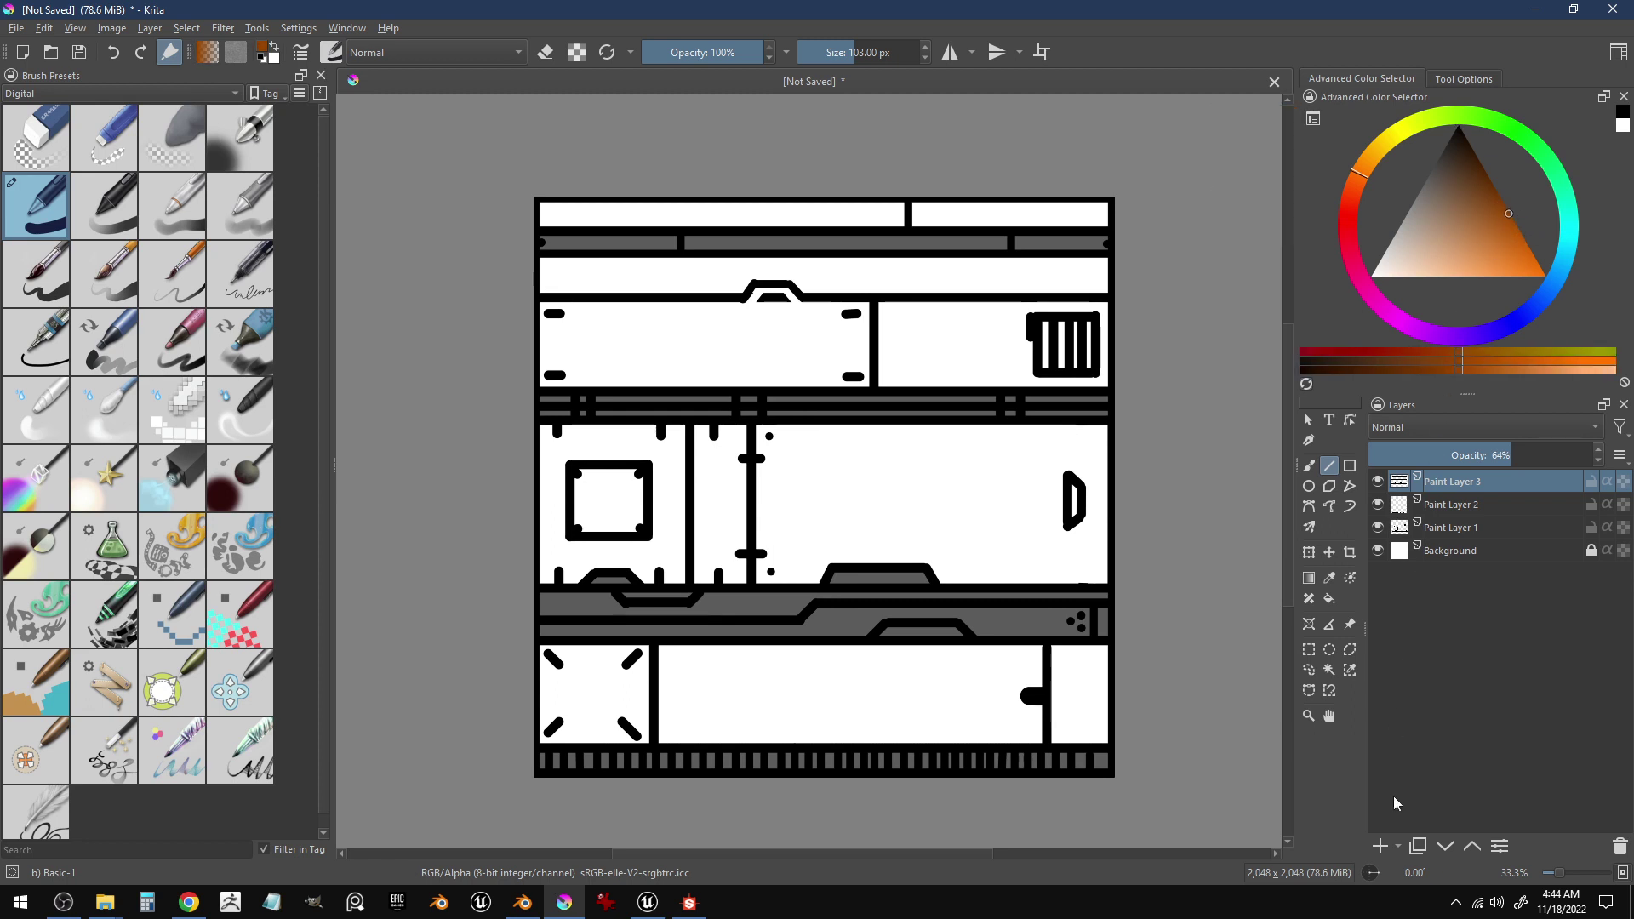
- On a new Paint Layer 4, fill the lower trapezoid slot orange using a contiguous selection from Paint Layer 1
{"action": "left_click", "coordinate": [1380, 845]}
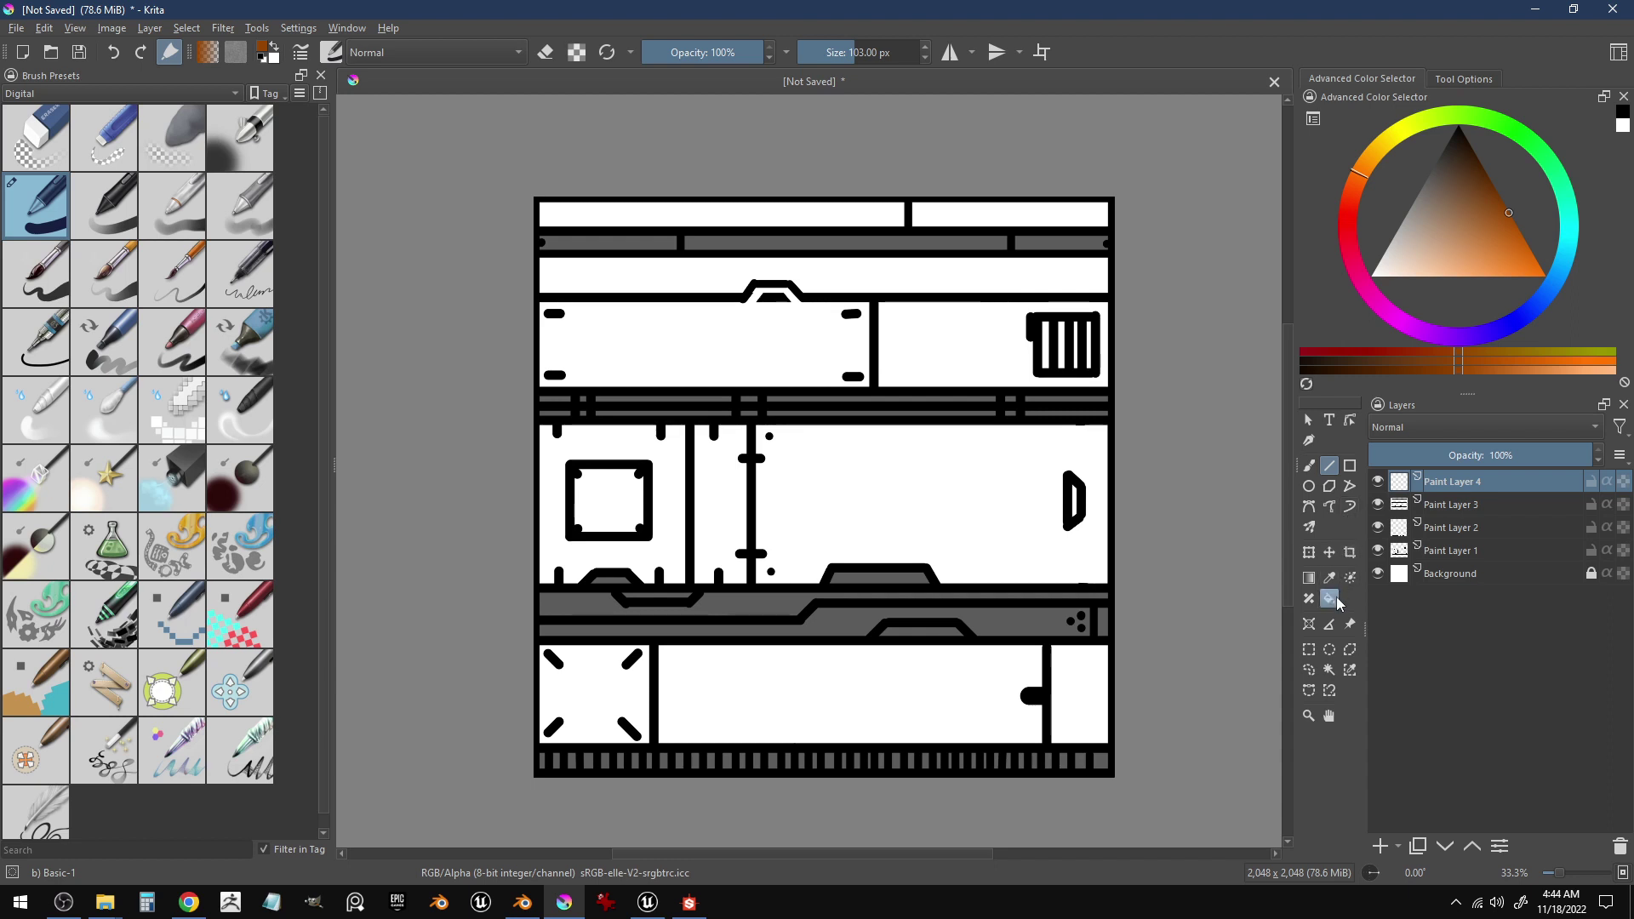
{"action": "left_click", "coordinate": [1329, 670]}
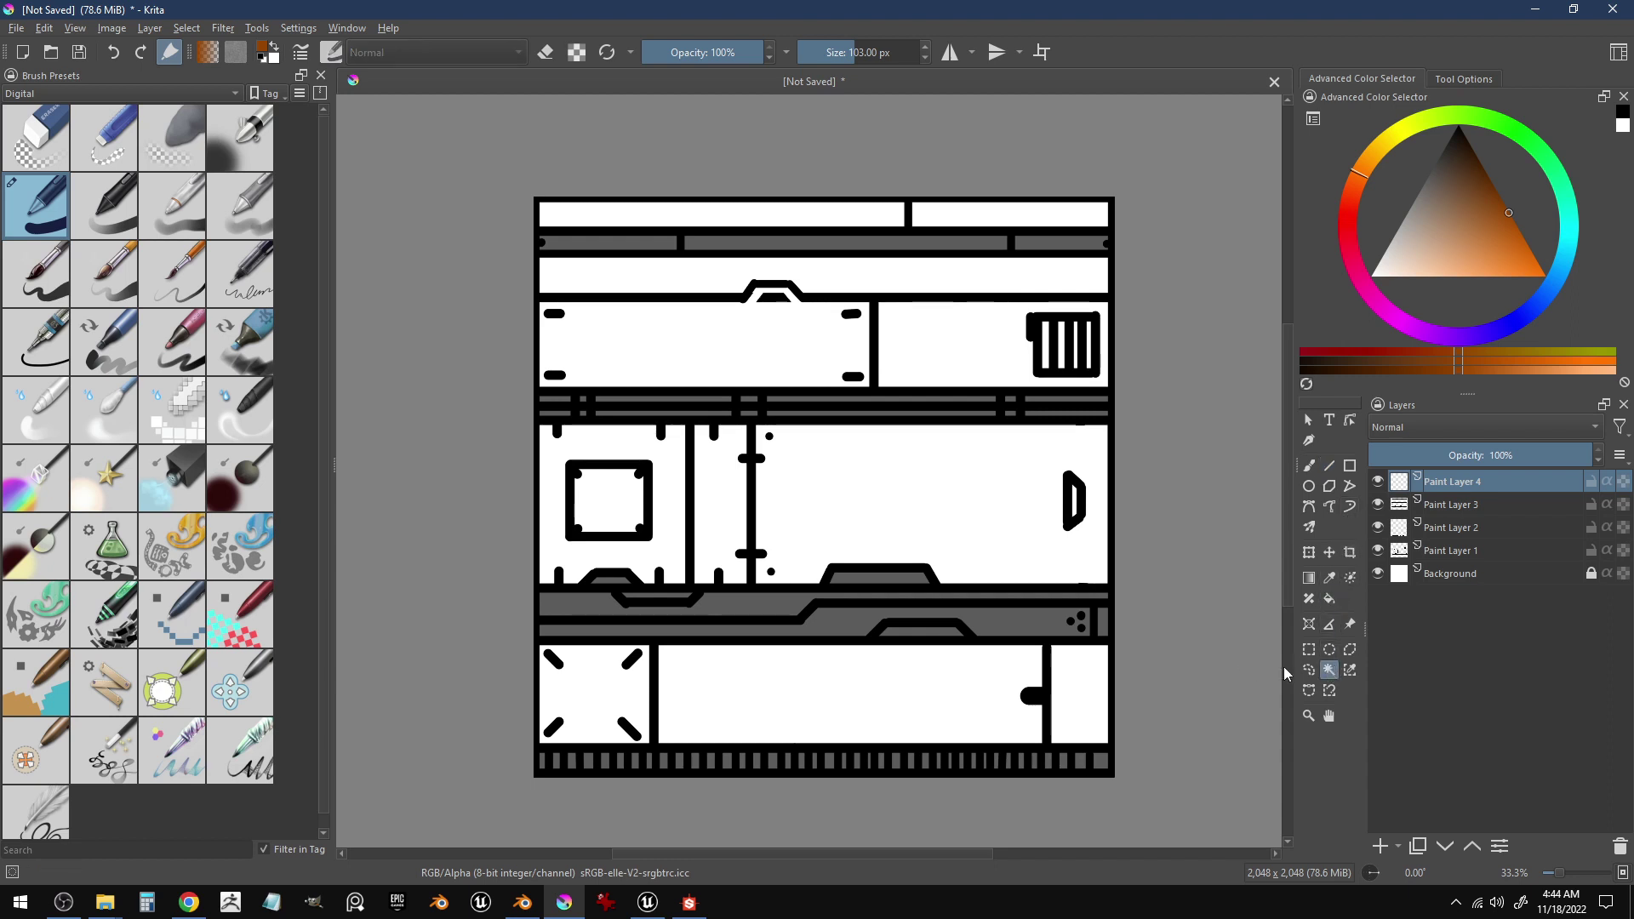
{"action": "left_click", "coordinate": [926, 631]}
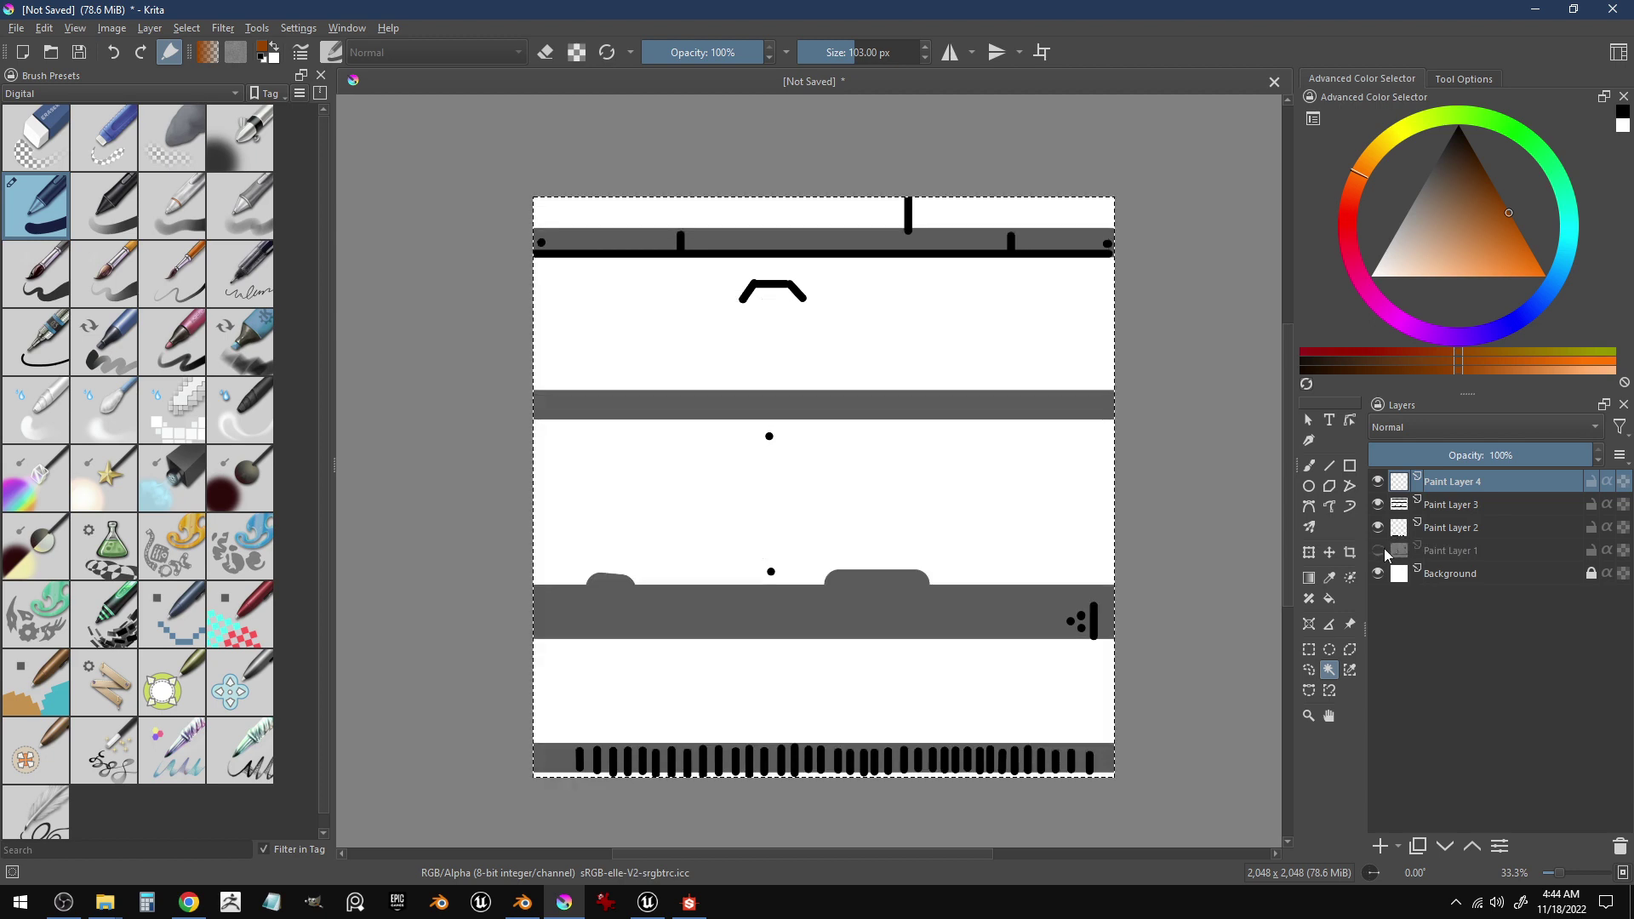
{"action": "left_click", "coordinate": [1403, 557]}
{"action": "left_click", "coordinate": [929, 632]}
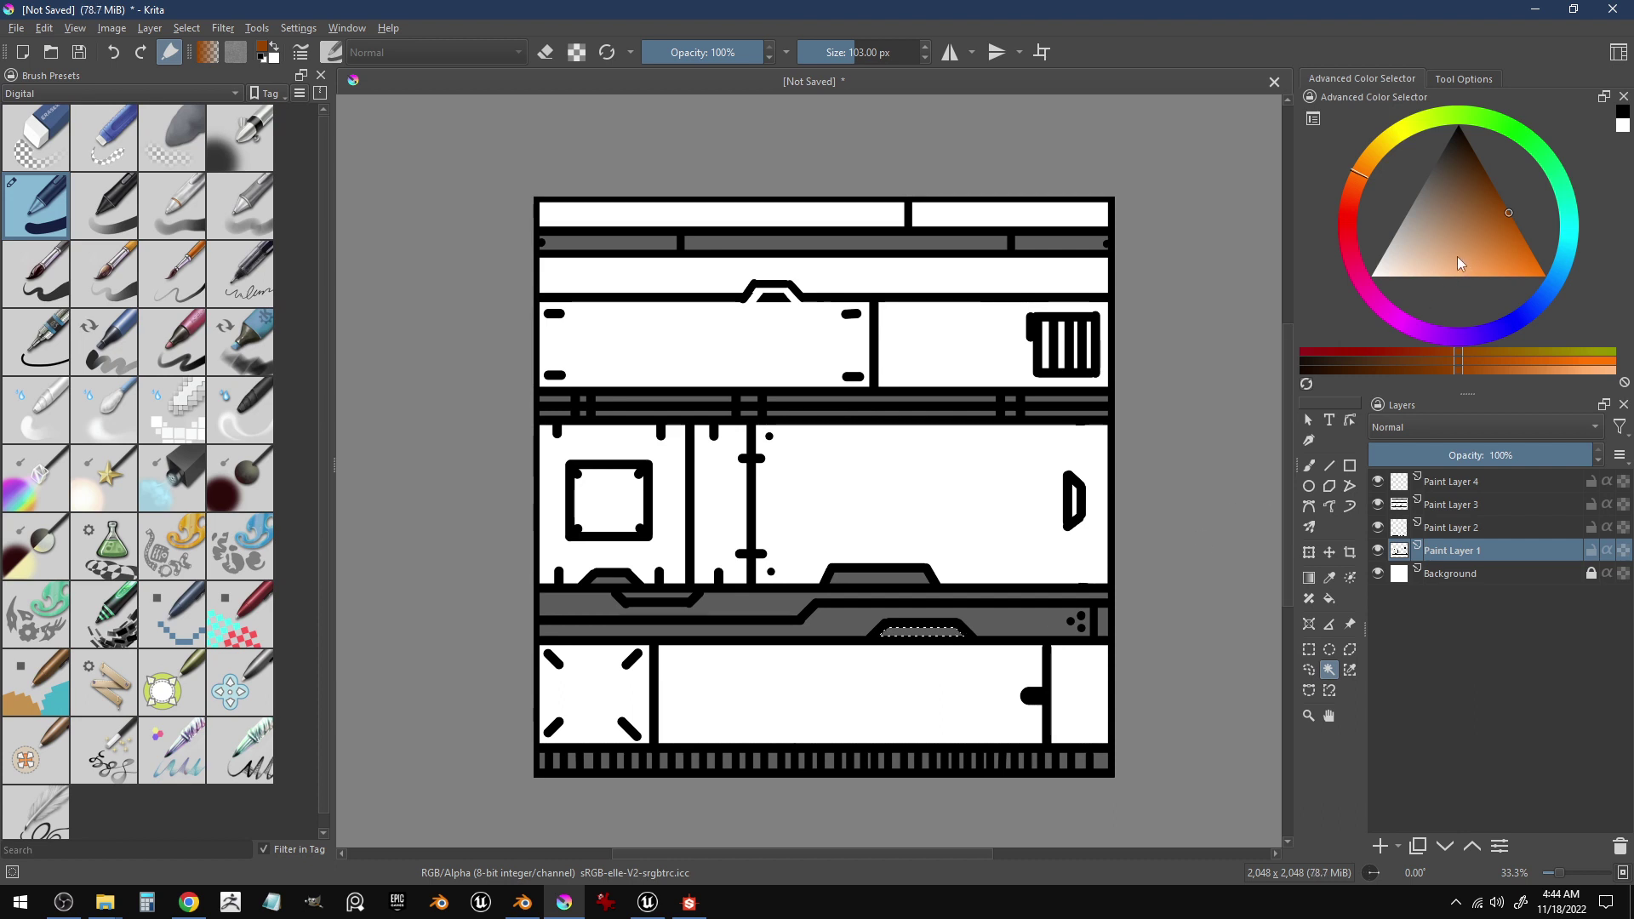
{"action": "left_click", "coordinate": [1309, 466]}
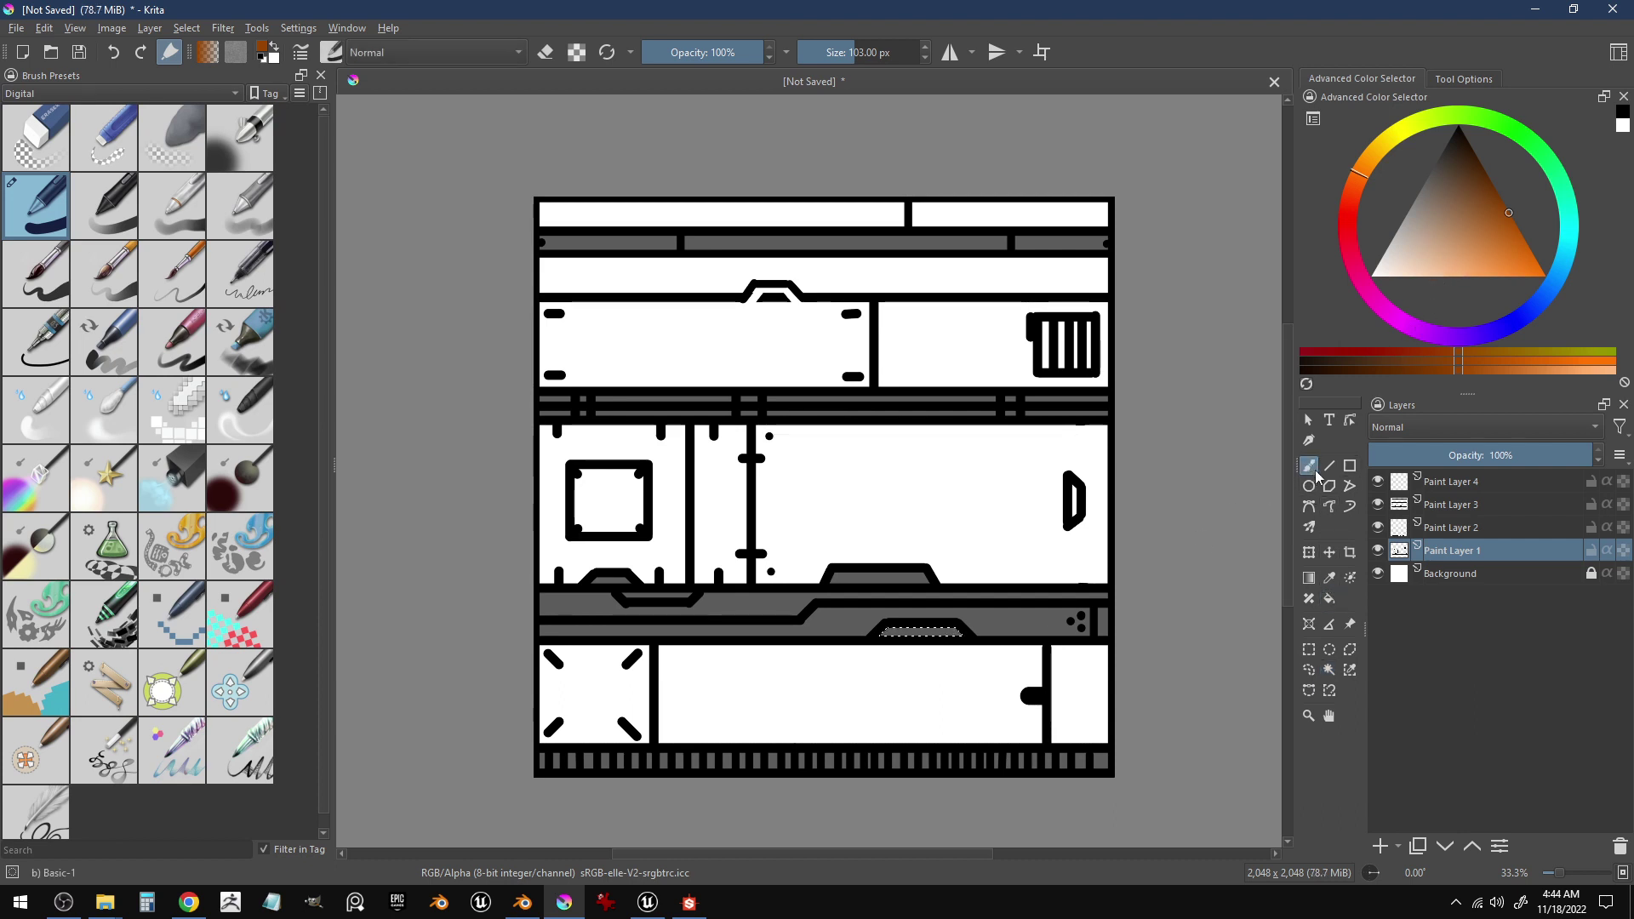
{"action": "left_click", "coordinate": [1402, 486]}
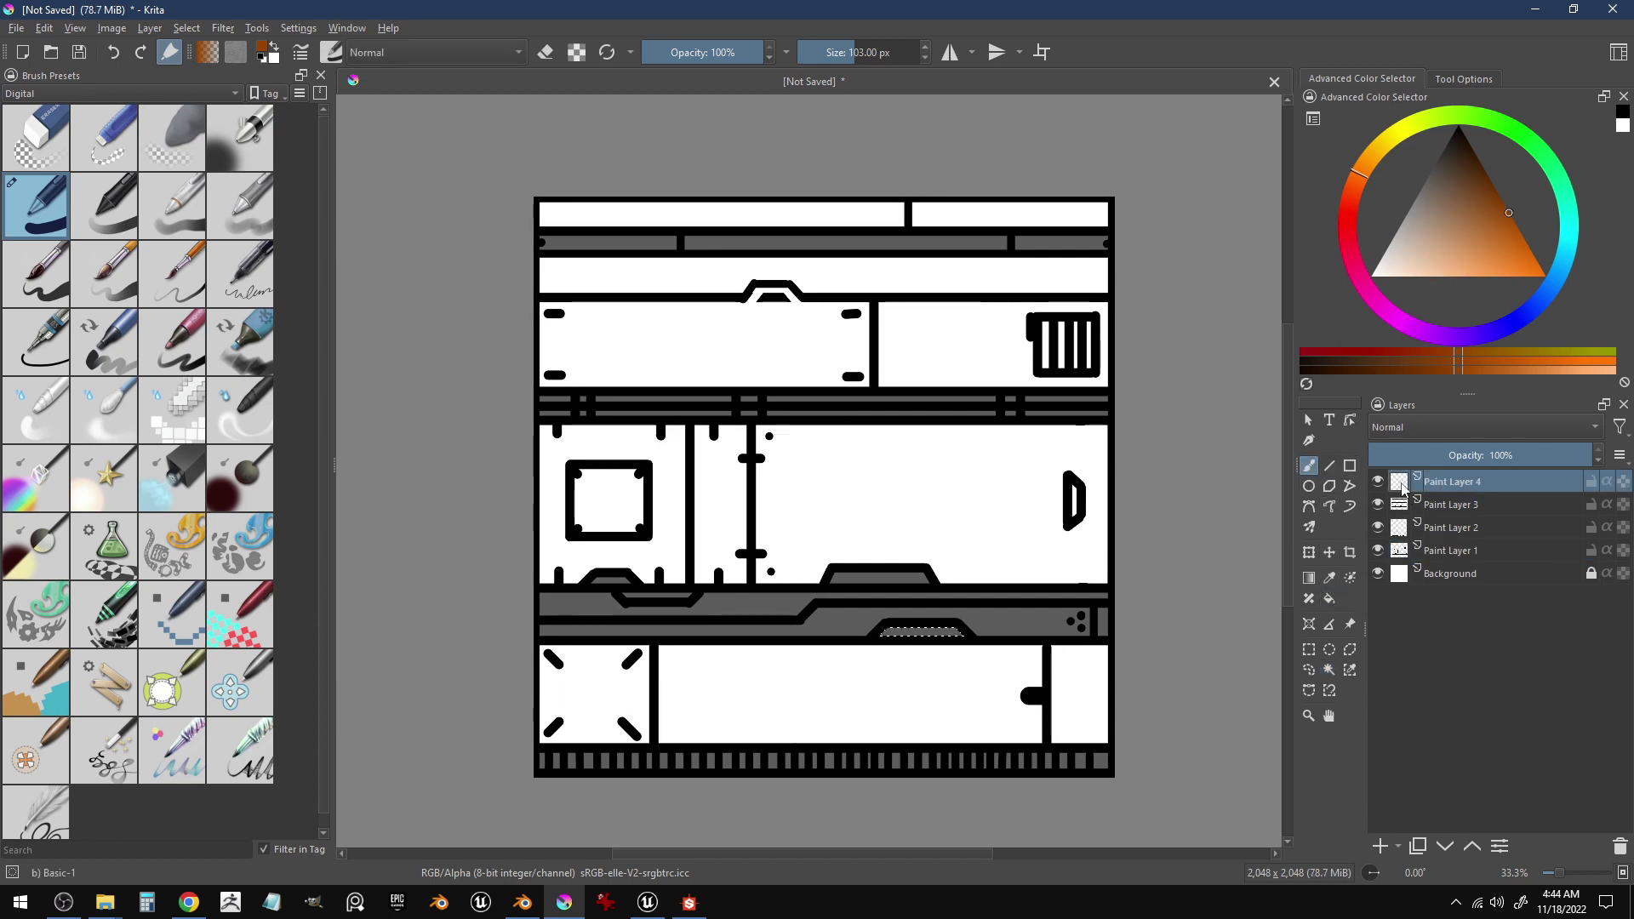
{"action": "left_click", "coordinate": [922, 628]}
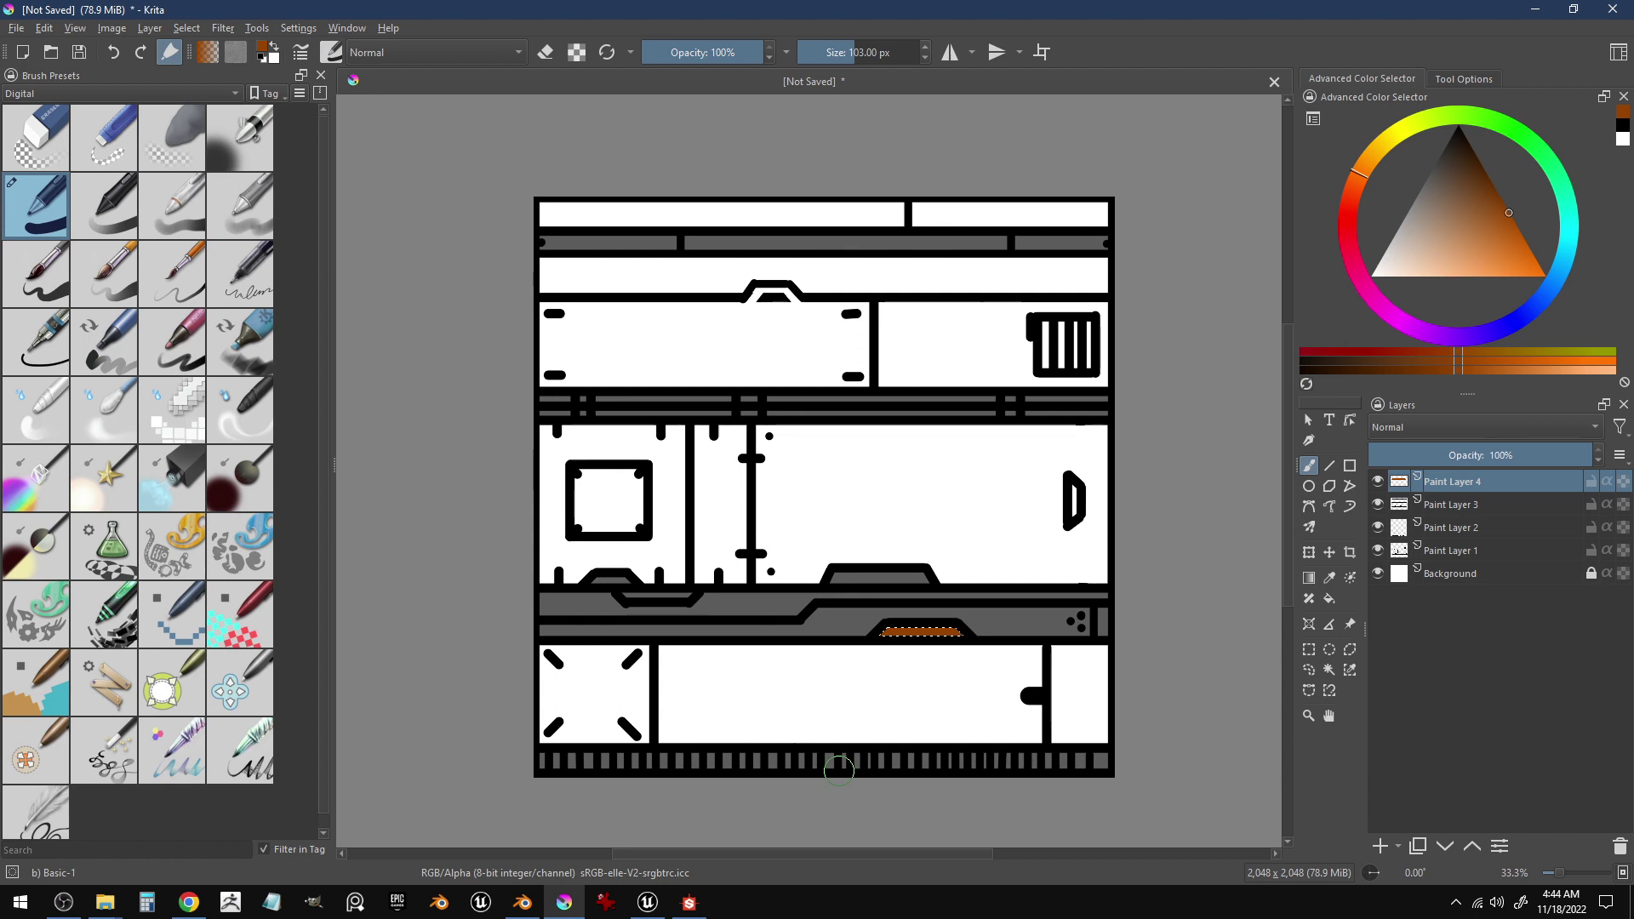
- Switch to red and fill the small slot on the gray connector band
{"action": "left_click", "coordinate": [1347, 224]}
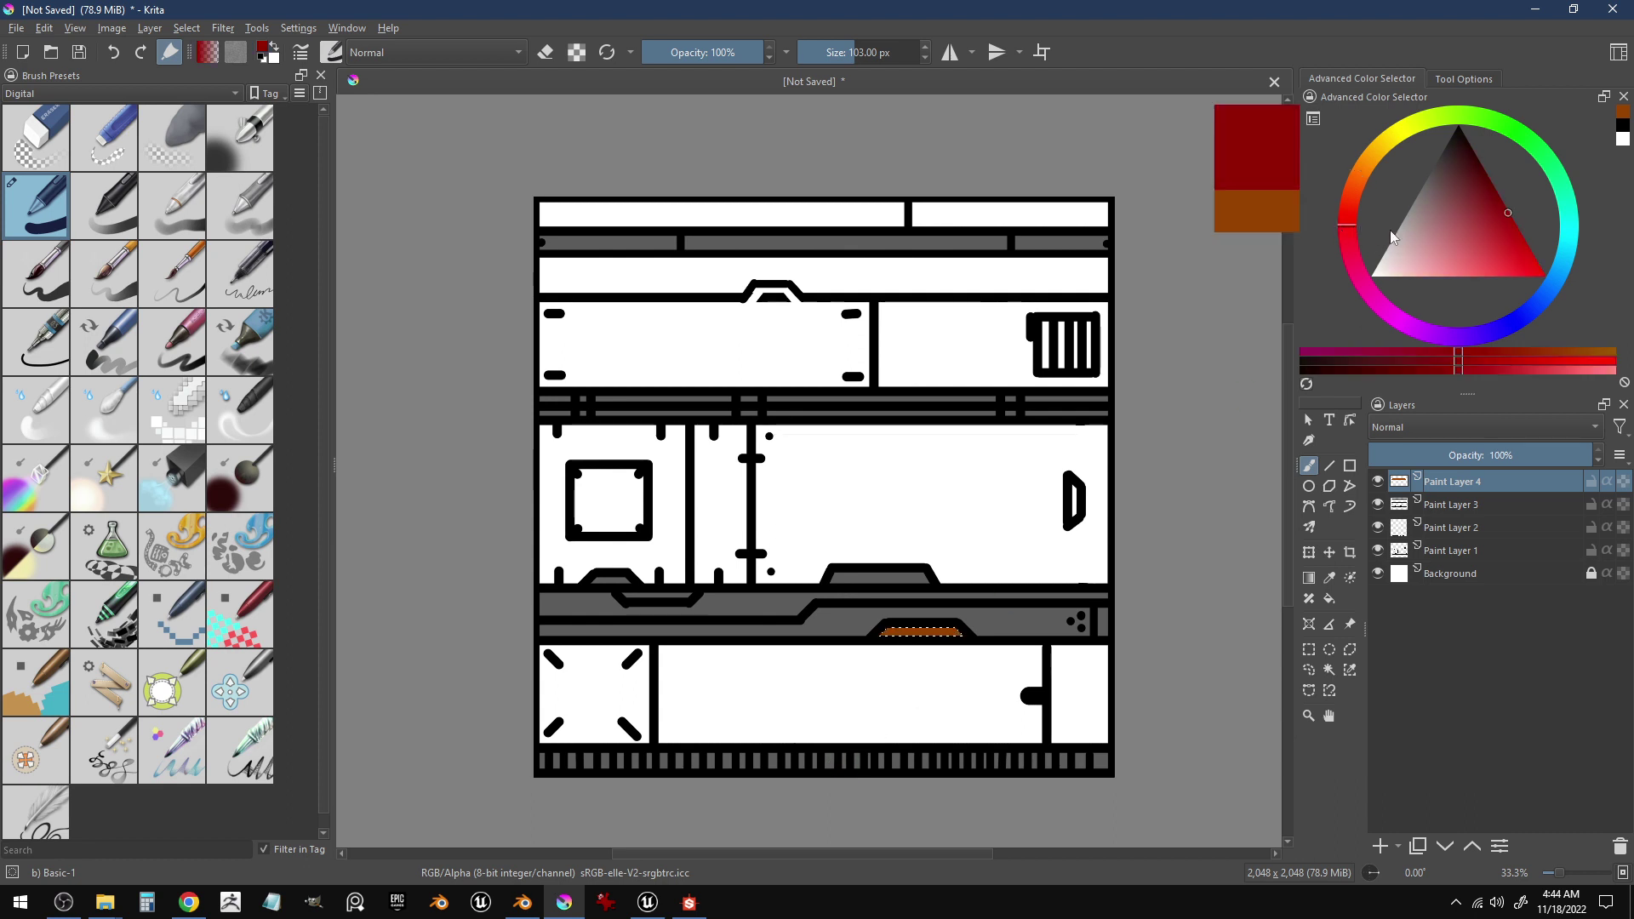
{"action": "left_click", "coordinate": [1399, 555]}
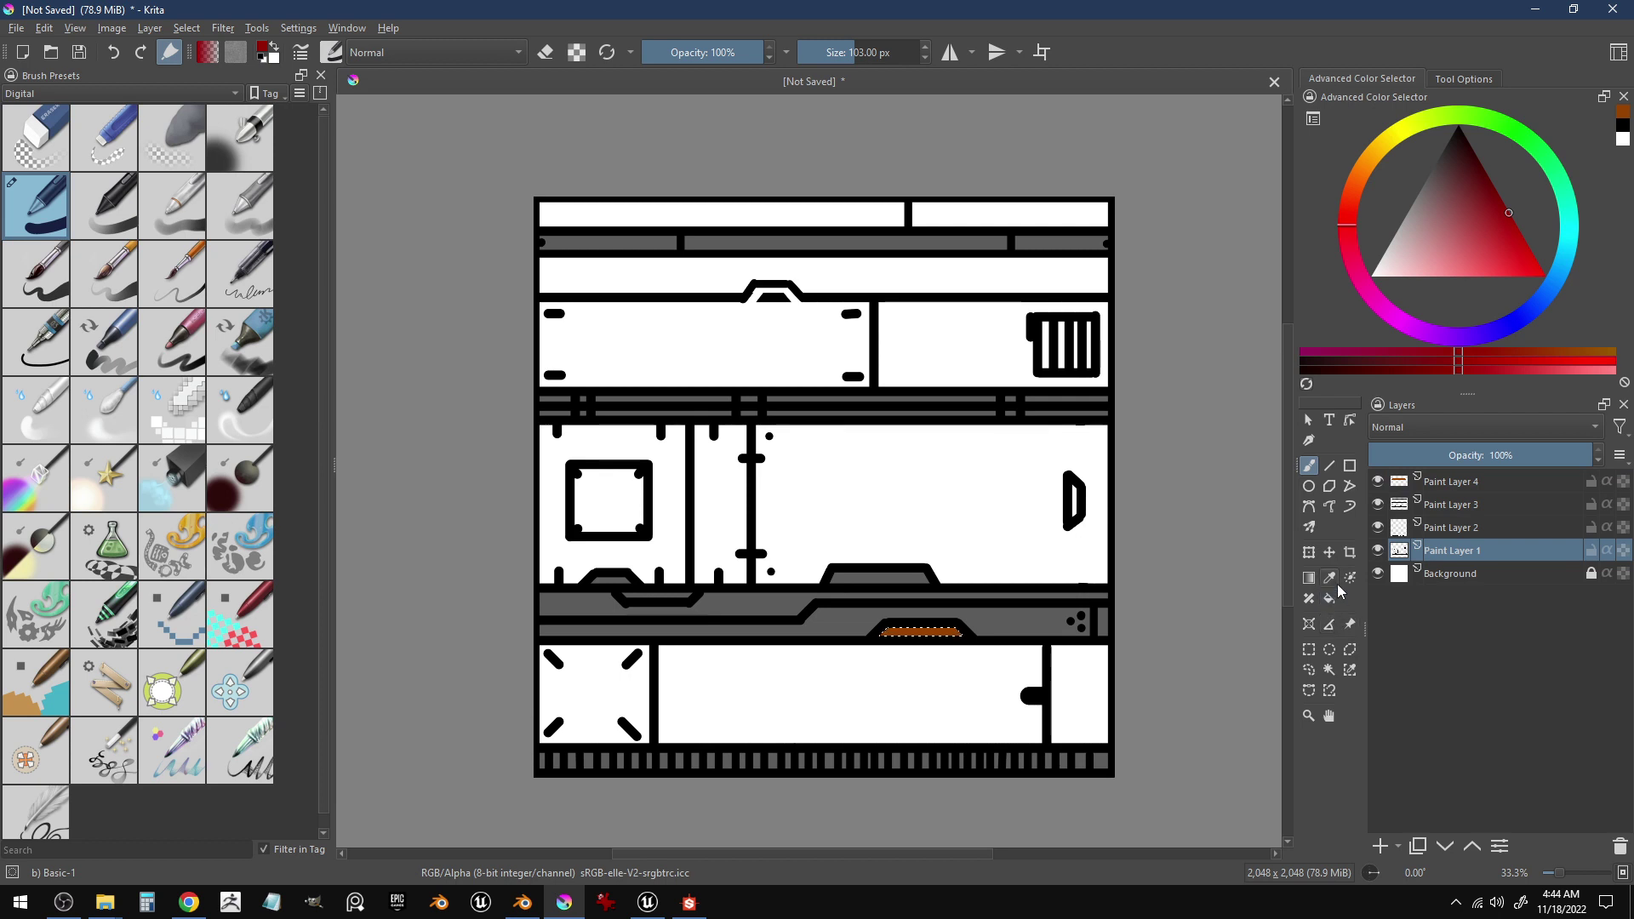
{"action": "left_click", "coordinate": [1329, 670]}
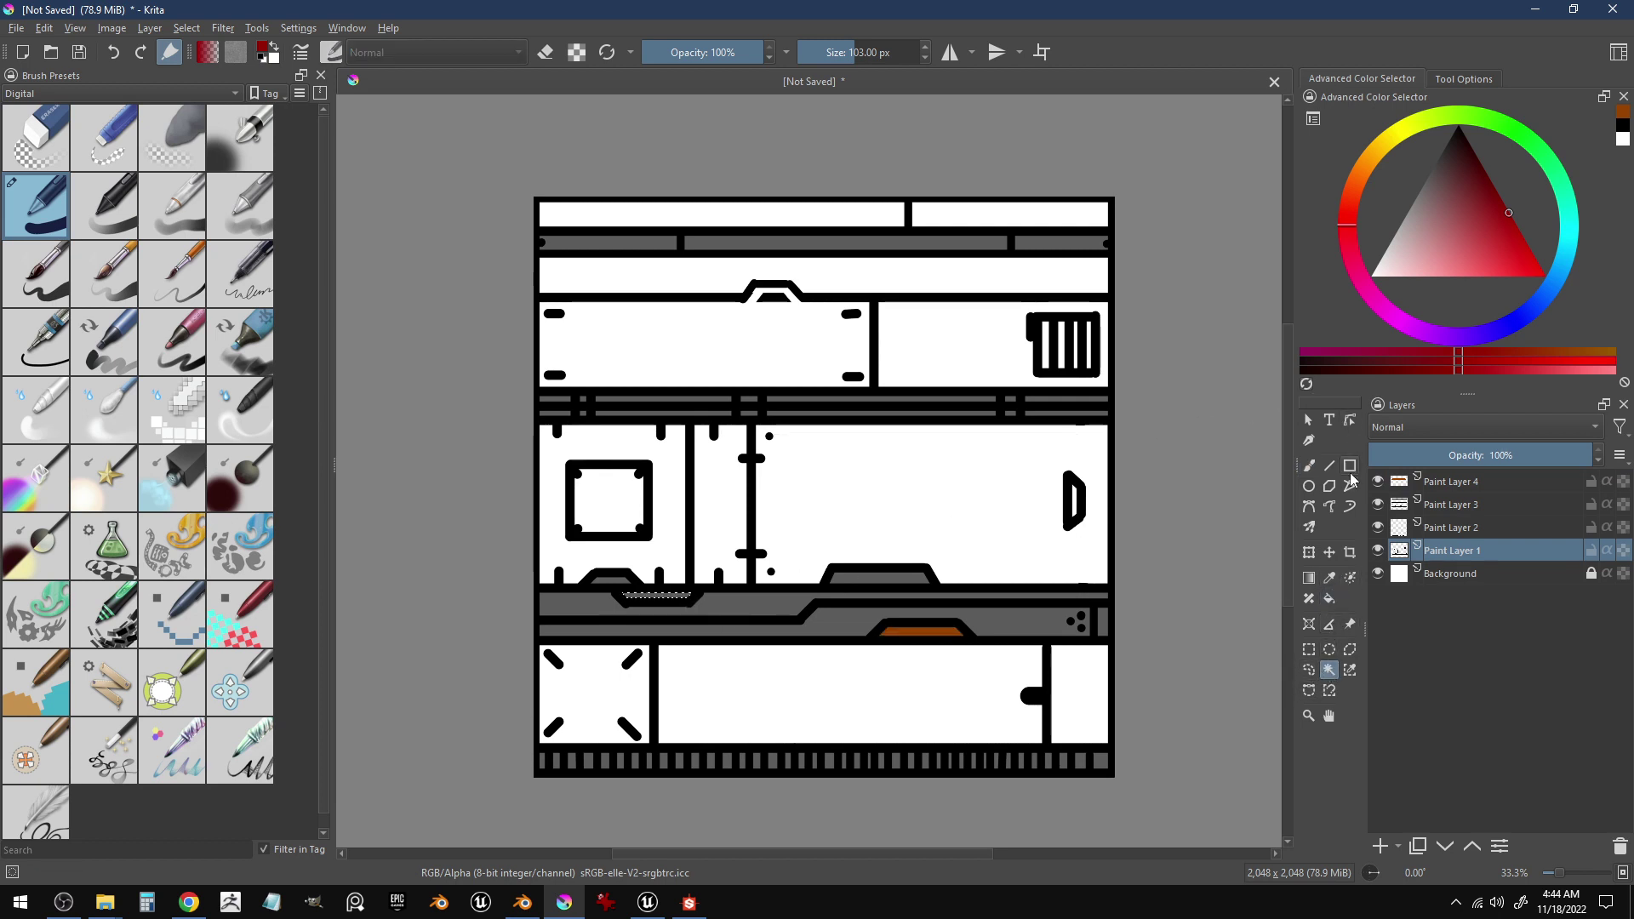
{"action": "left_click", "coordinate": [1309, 466]}
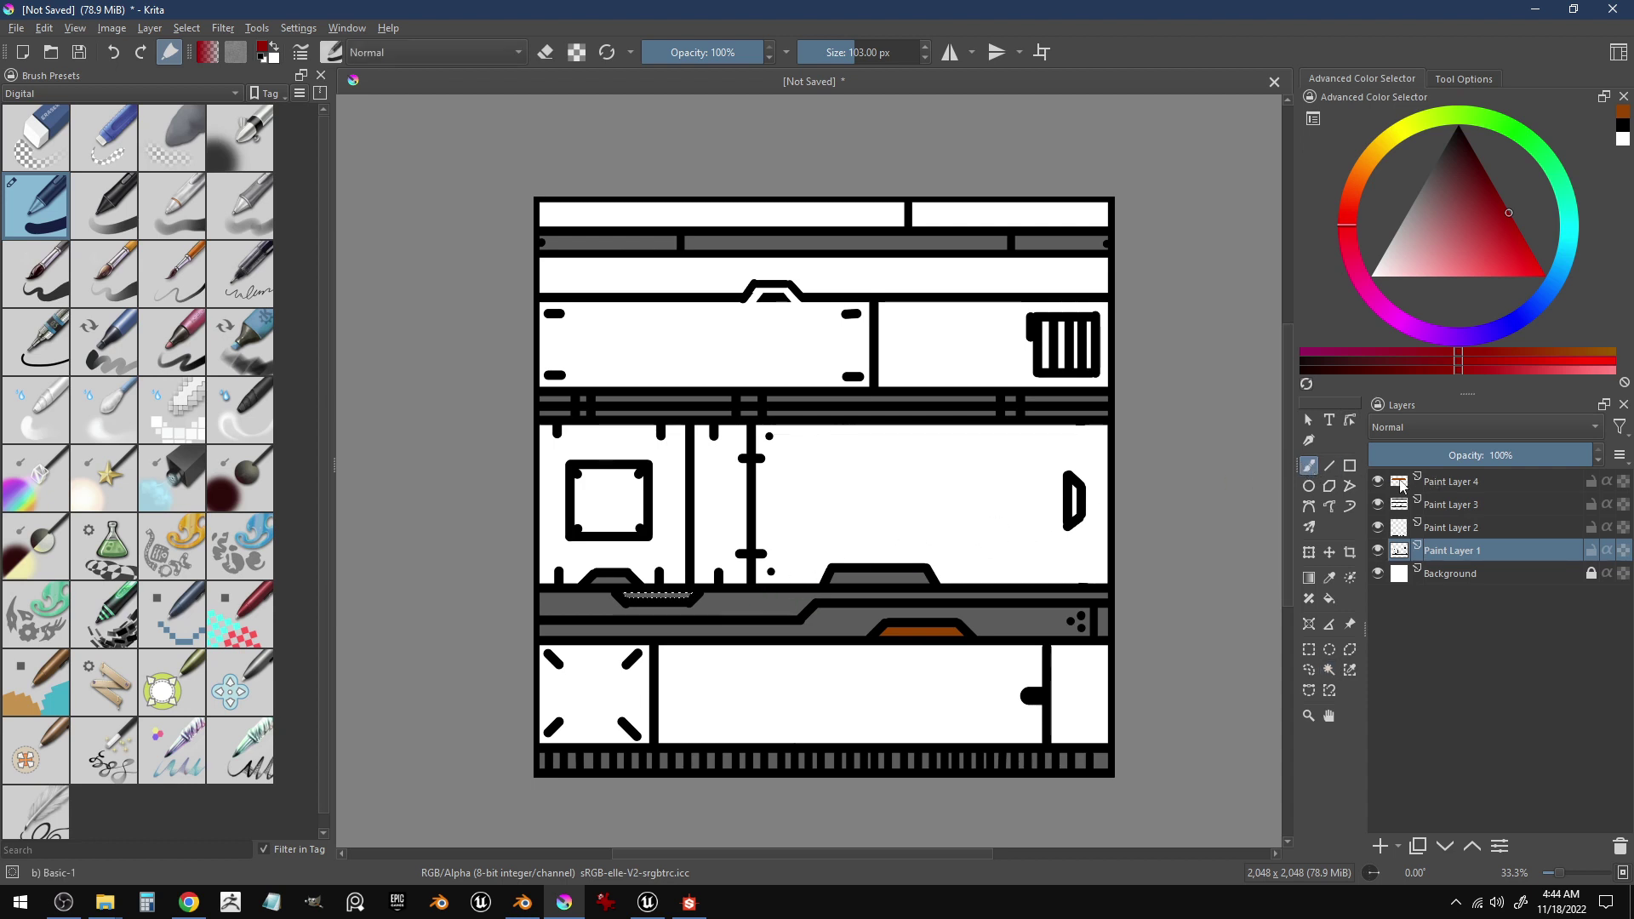
{"action": "left_click", "coordinate": [1432, 482]}
{"action": "left_click_drag", "start_coordinate": [708, 604], "coordinate": [575, 587]}
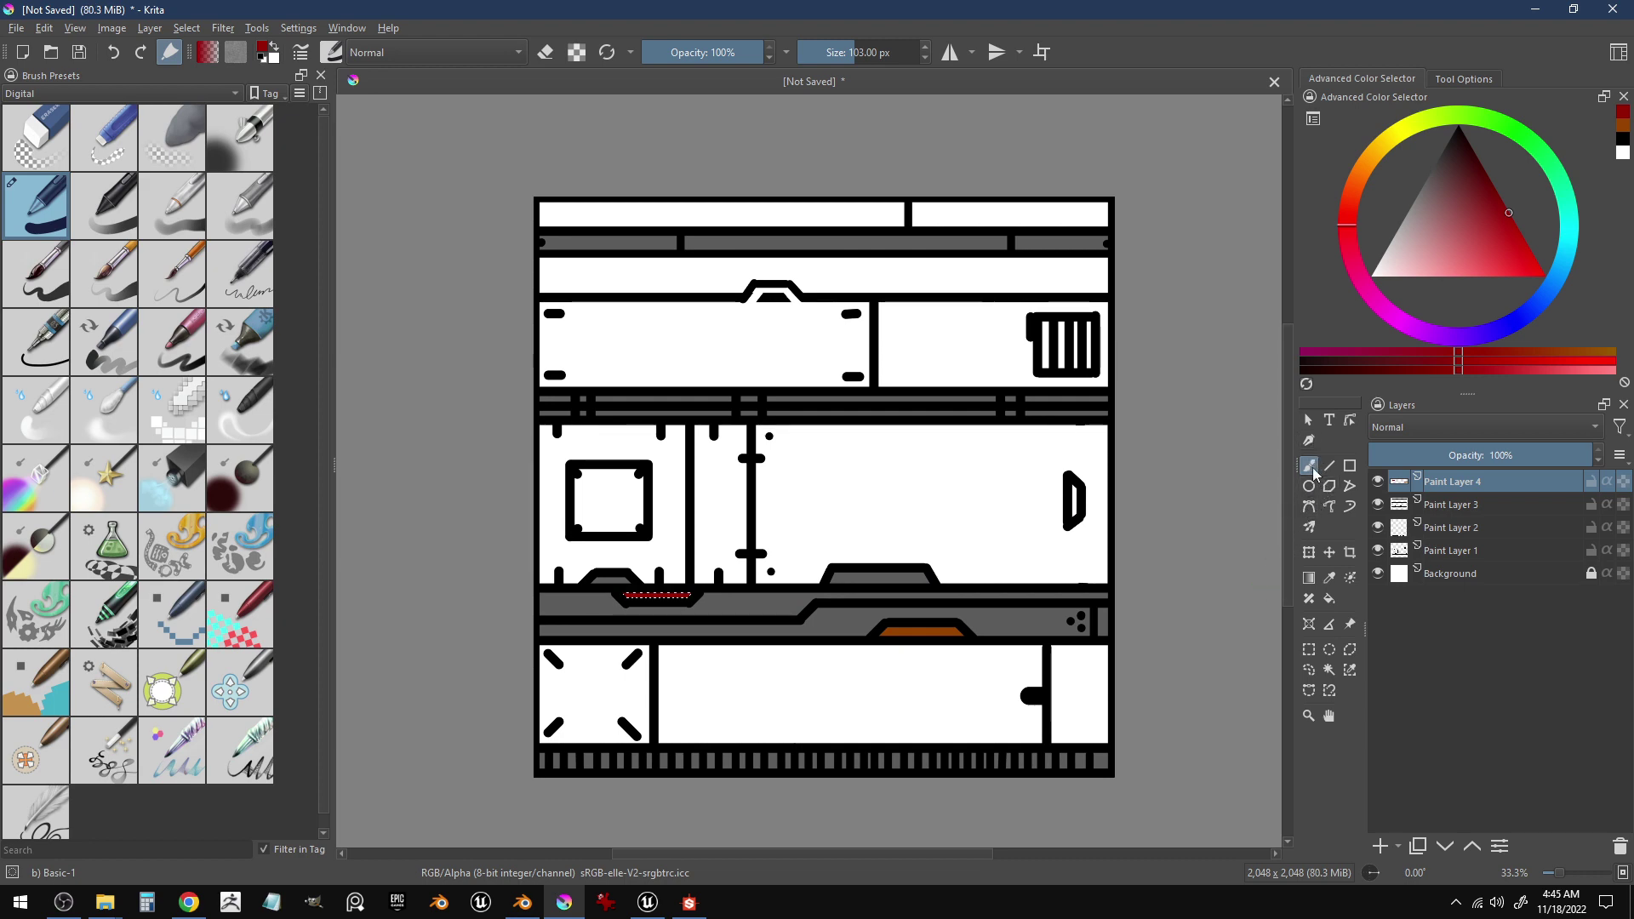
- Toggle the visibility of Paint Layers 1 through 4 to inspect what each contains
{"action": "left_click", "coordinate": [1326, 670]}
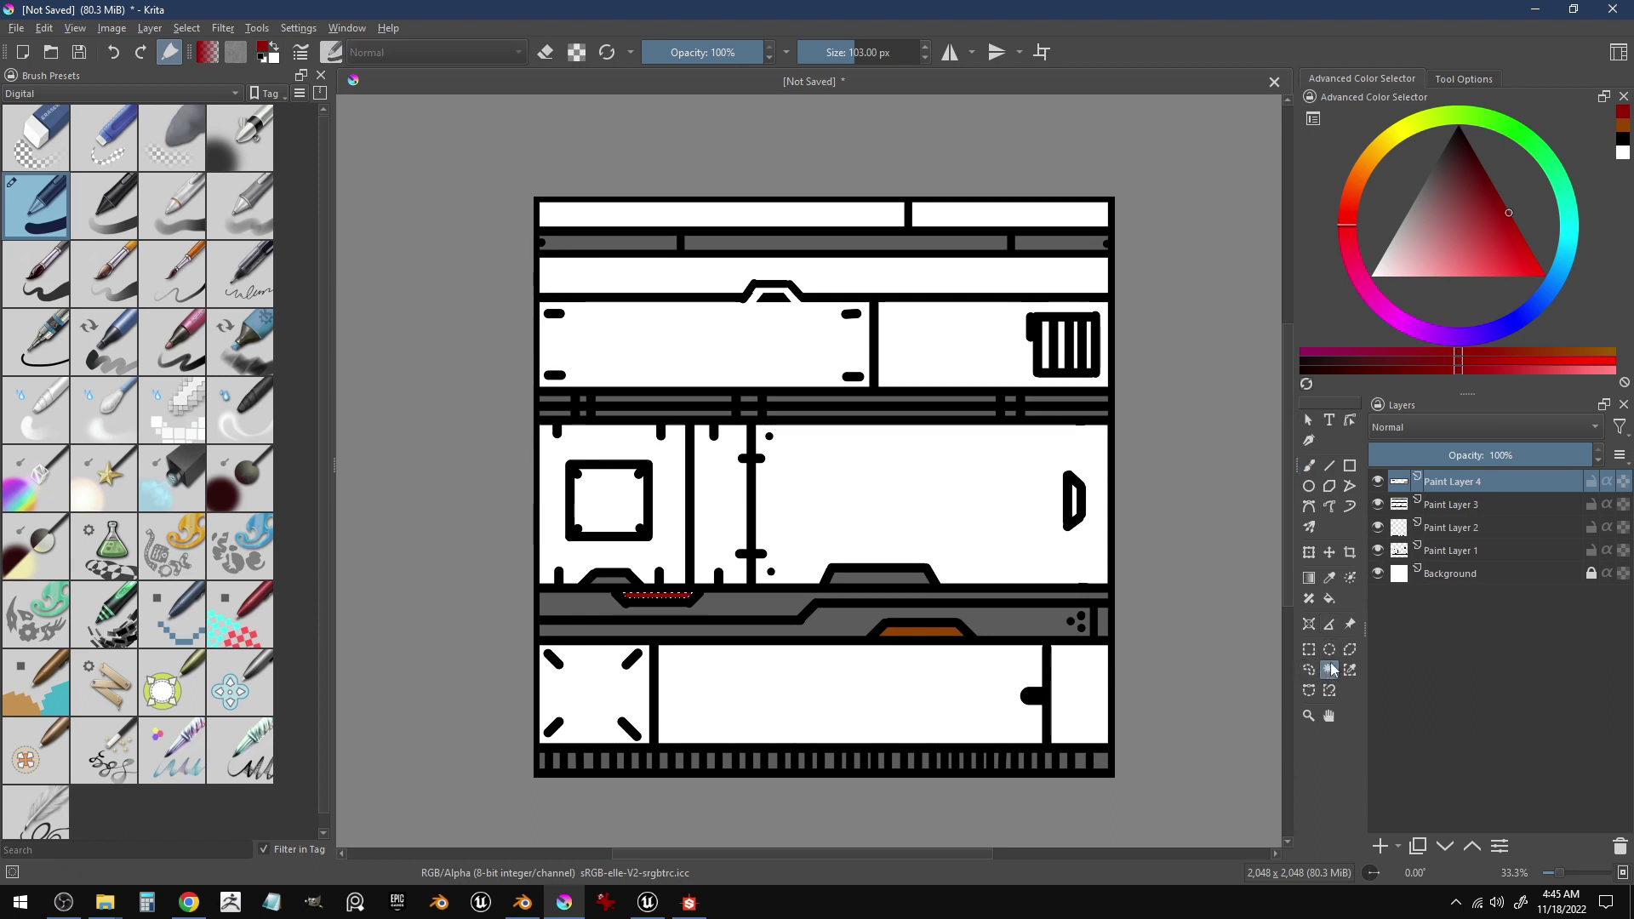
{"action": "left_click", "coordinate": [1378, 504]}
{"action": "left_click", "coordinate": [1379, 505]}
{"action": "left_click", "coordinate": [1378, 482]}
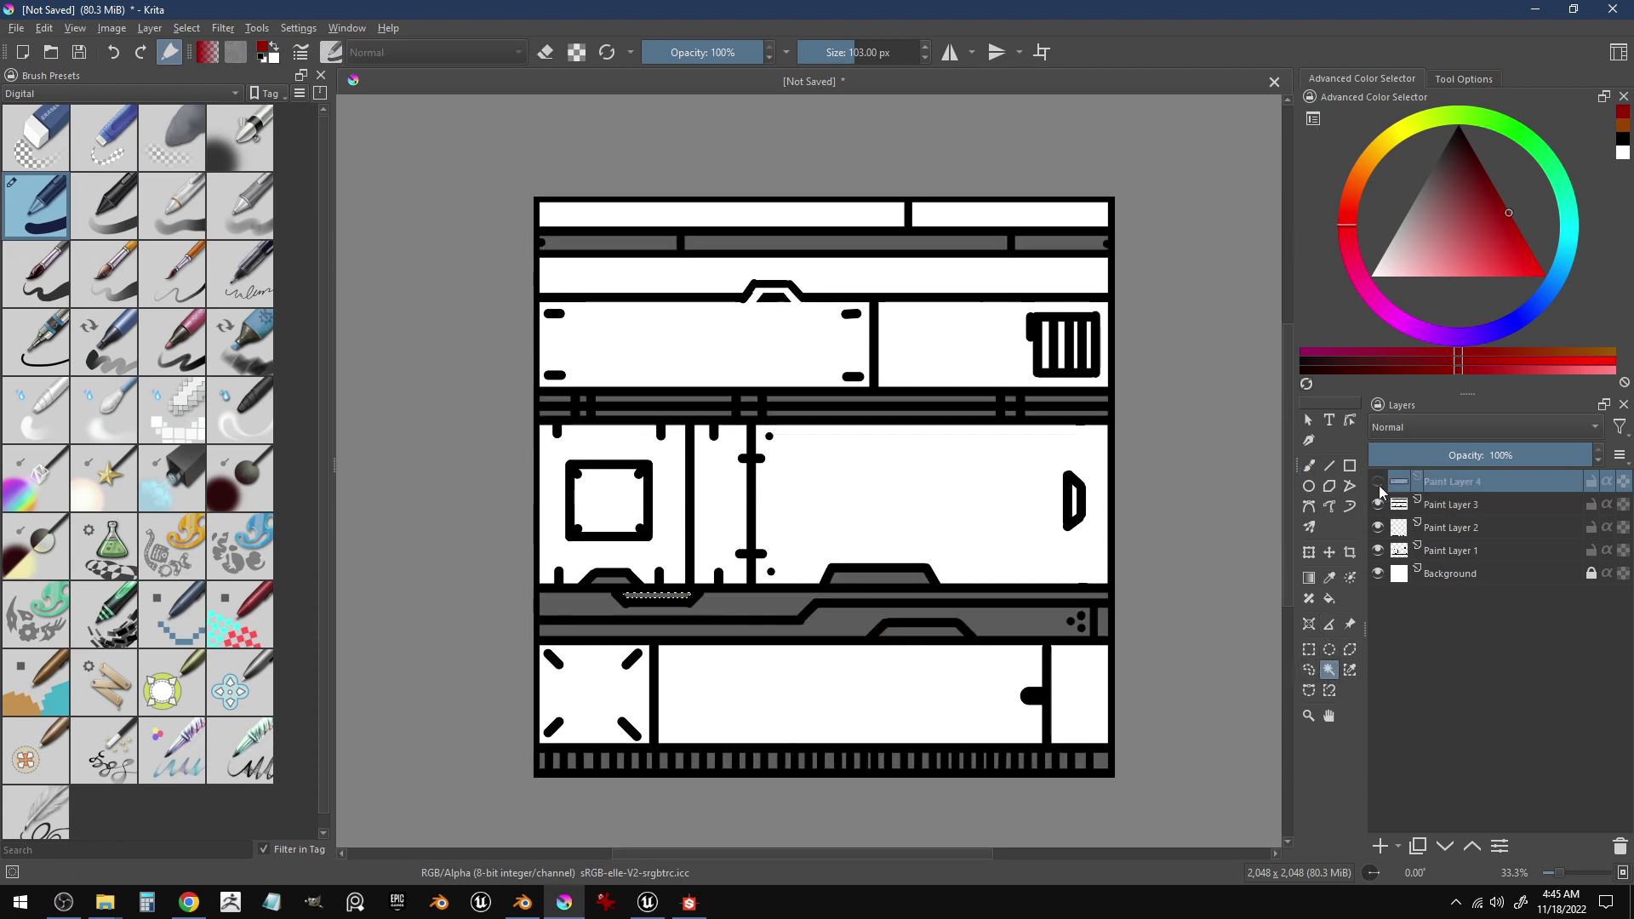
{"action": "left_click", "coordinate": [1378, 482]}
{"action": "left_click", "coordinate": [1378, 528]}
{"action": "left_click", "coordinate": [1377, 528]}
{"action": "left_click", "coordinate": [1377, 550]}
{"action": "left_click", "coordinate": [1378, 551]}
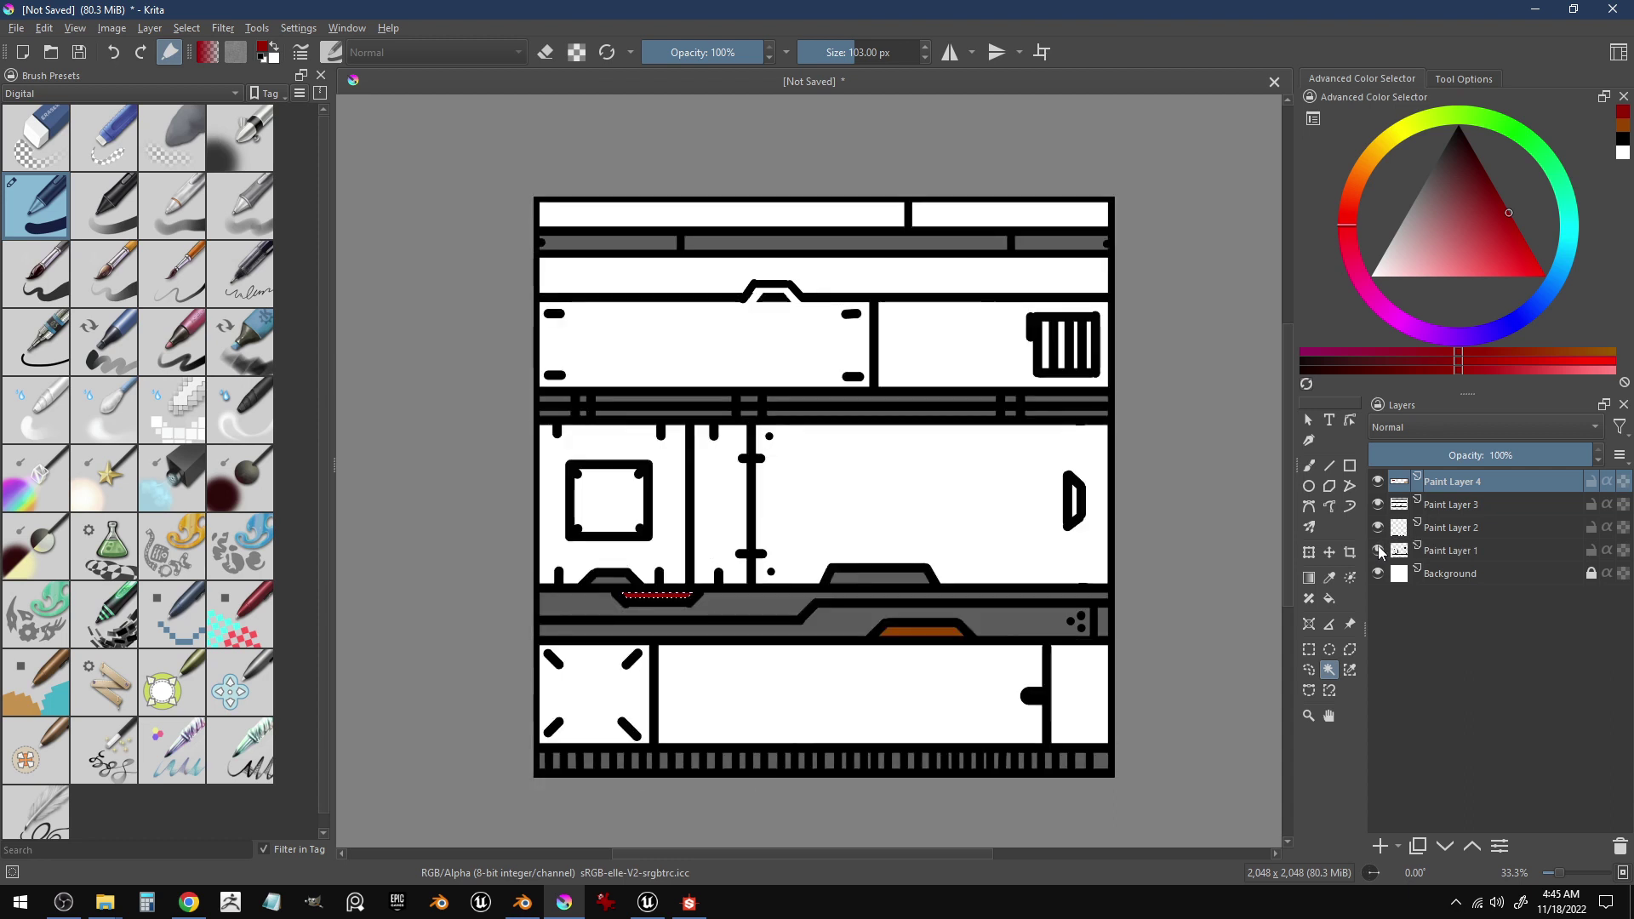
{"action": "left_click", "coordinate": [1380, 506]}
{"action": "left_click", "coordinate": [1379, 507]}
{"action": "left_click", "coordinate": [1380, 526]}
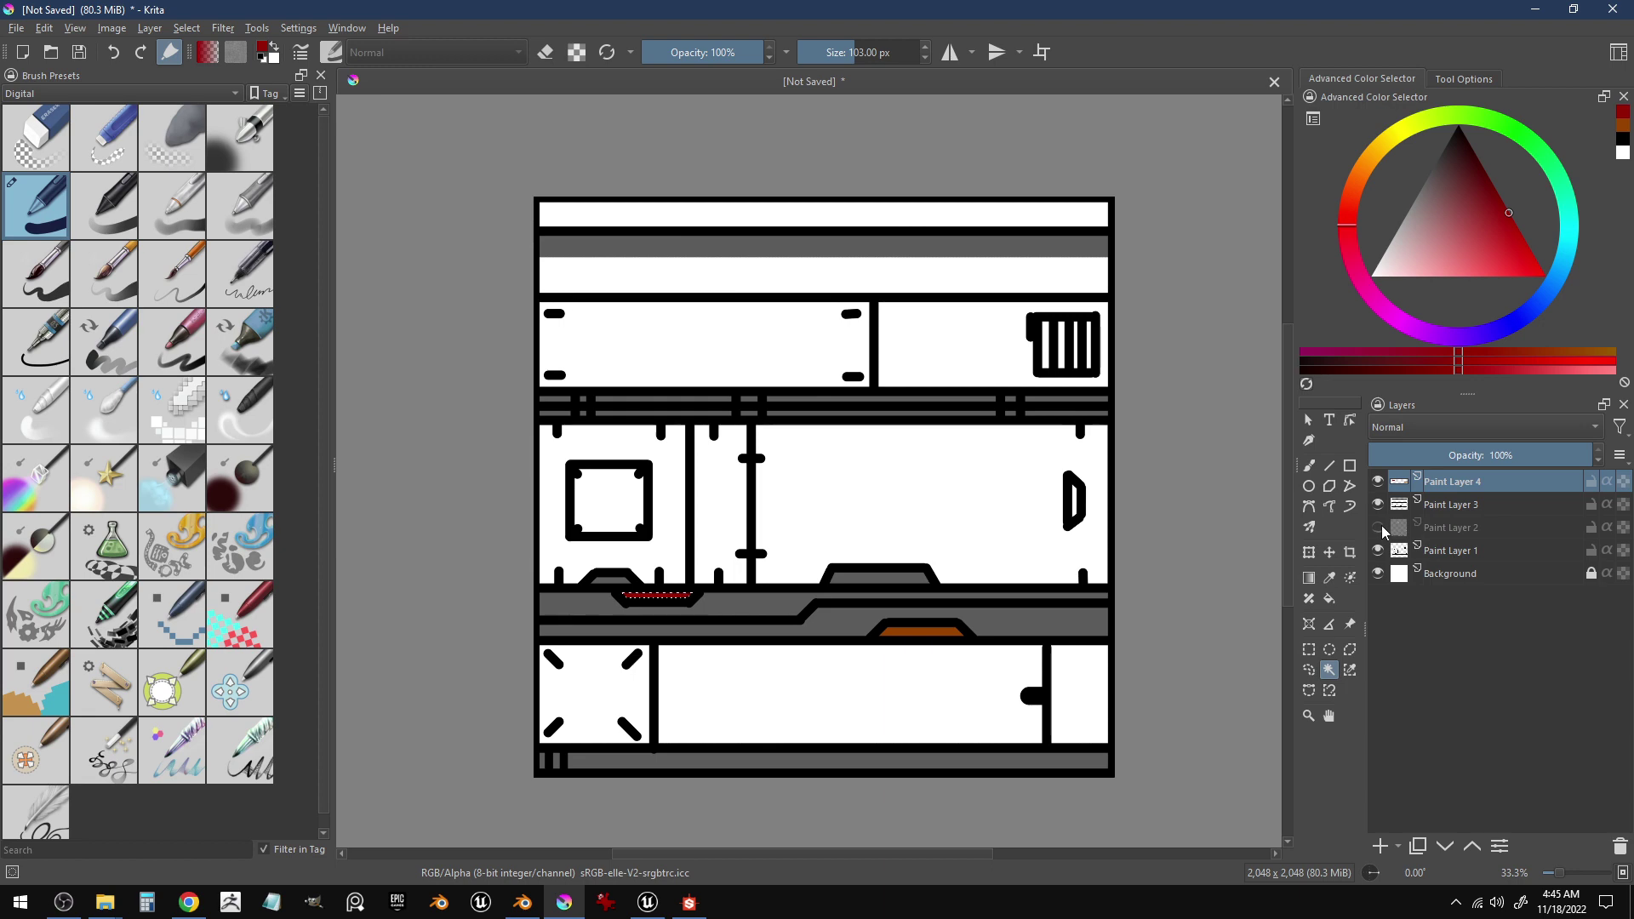
{"action": "left_click", "coordinate": [1380, 525]}
- Merge Paint Layer 2 down into Paint Layer 1 and check the merged result
{"action": "left_click", "coordinate": [1442, 524]}
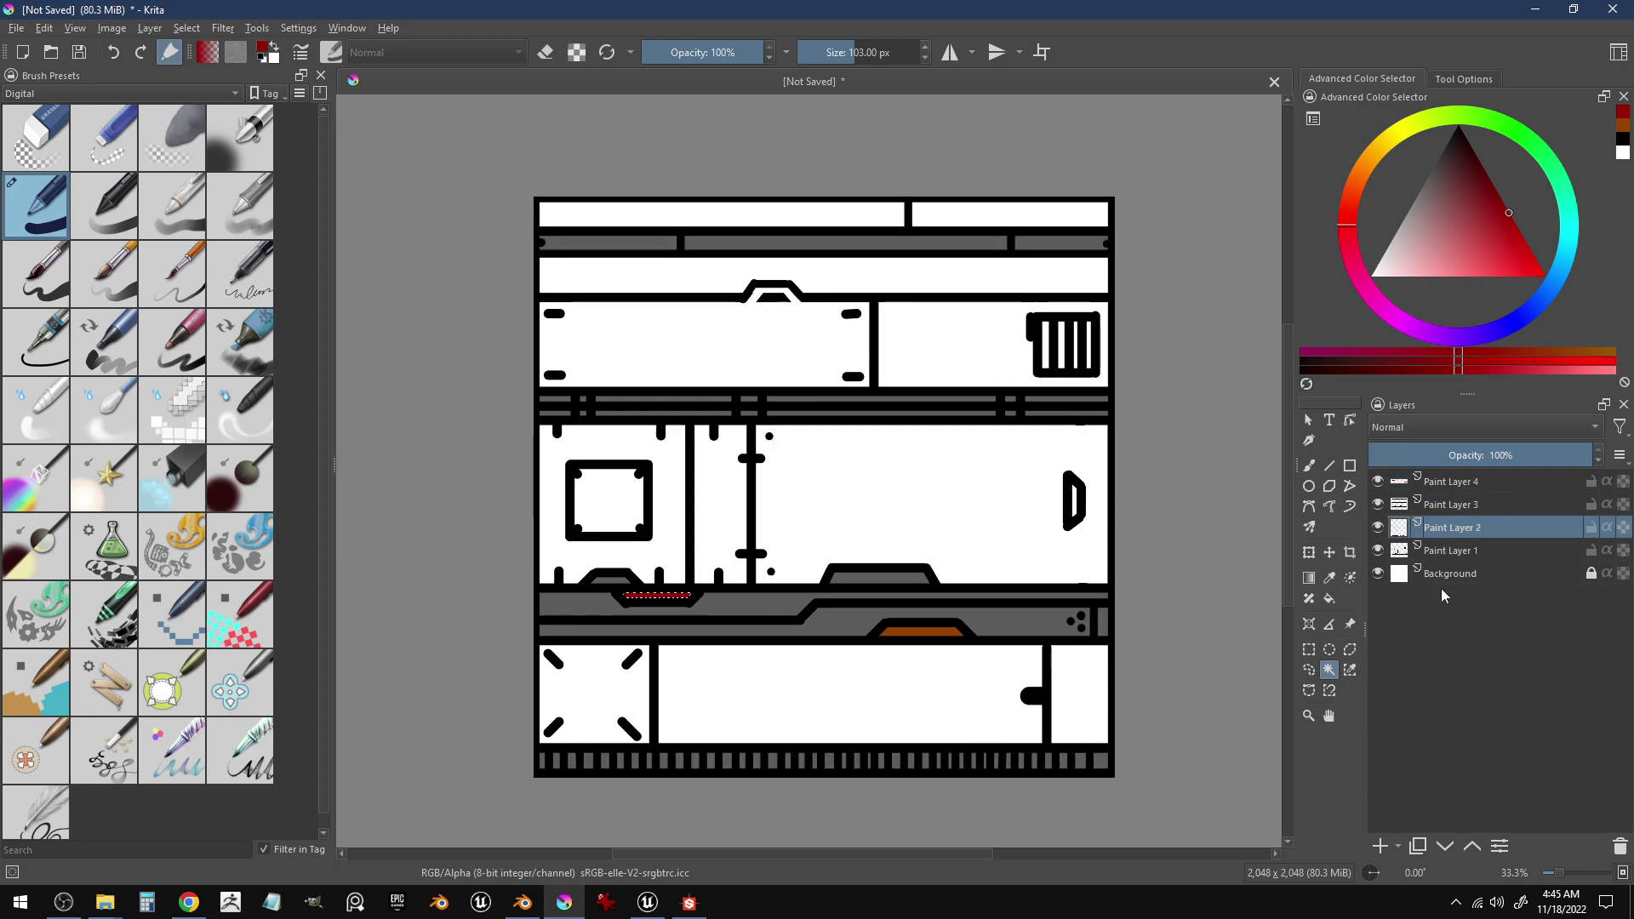
{"action": "right_click", "coordinate": [1457, 533]}
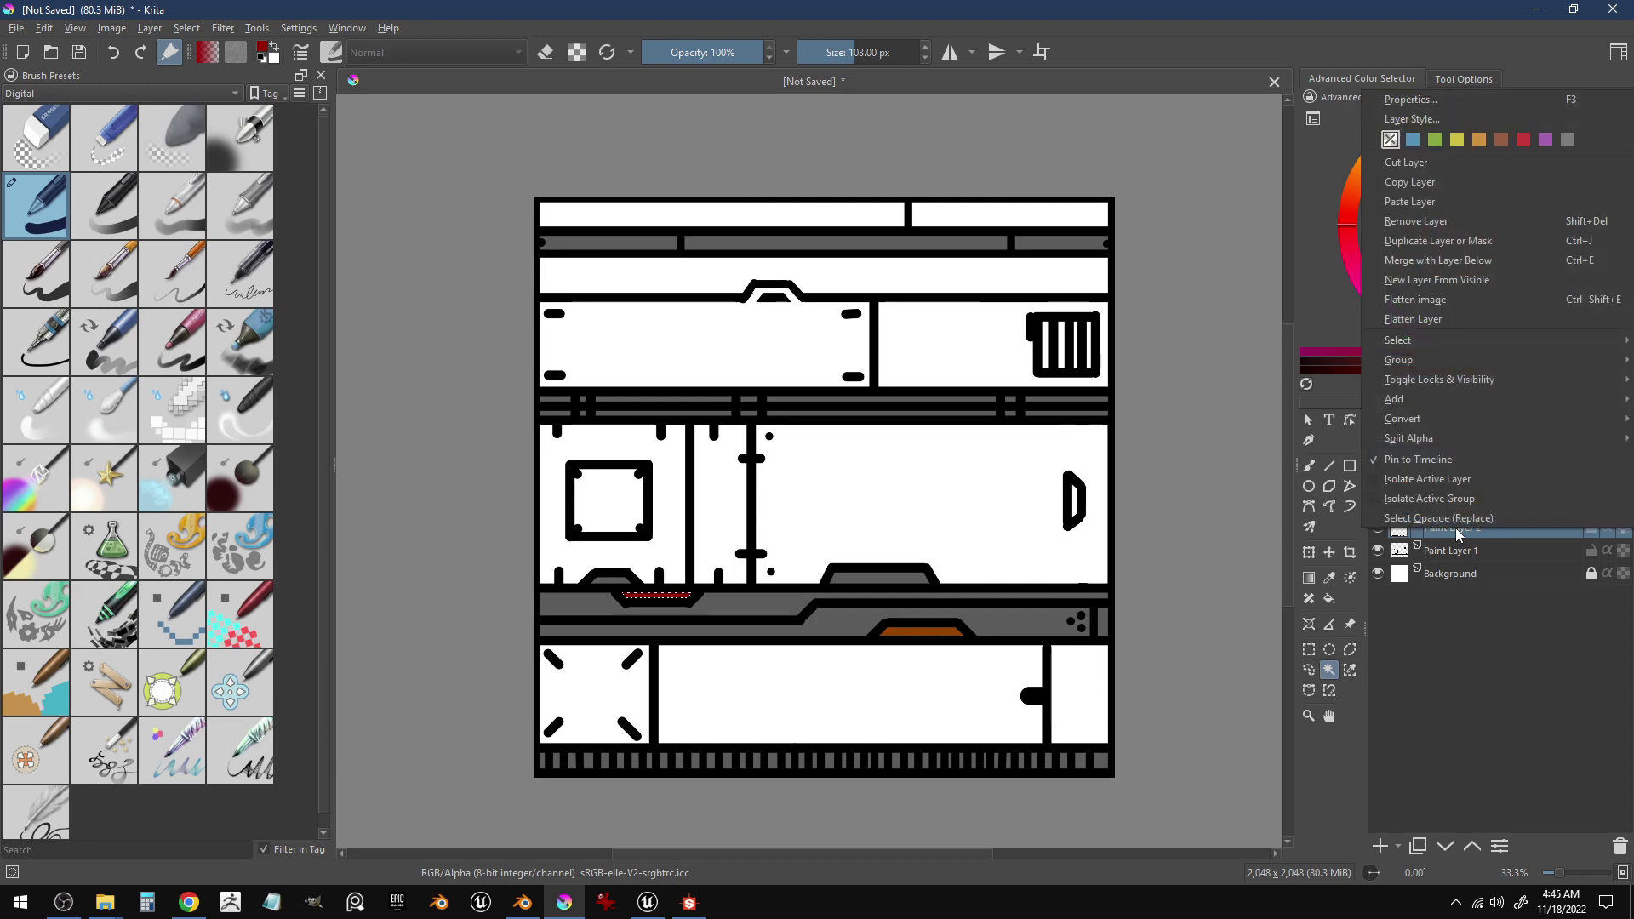
{"action": "mouse_move", "coordinate": [1463, 340]}
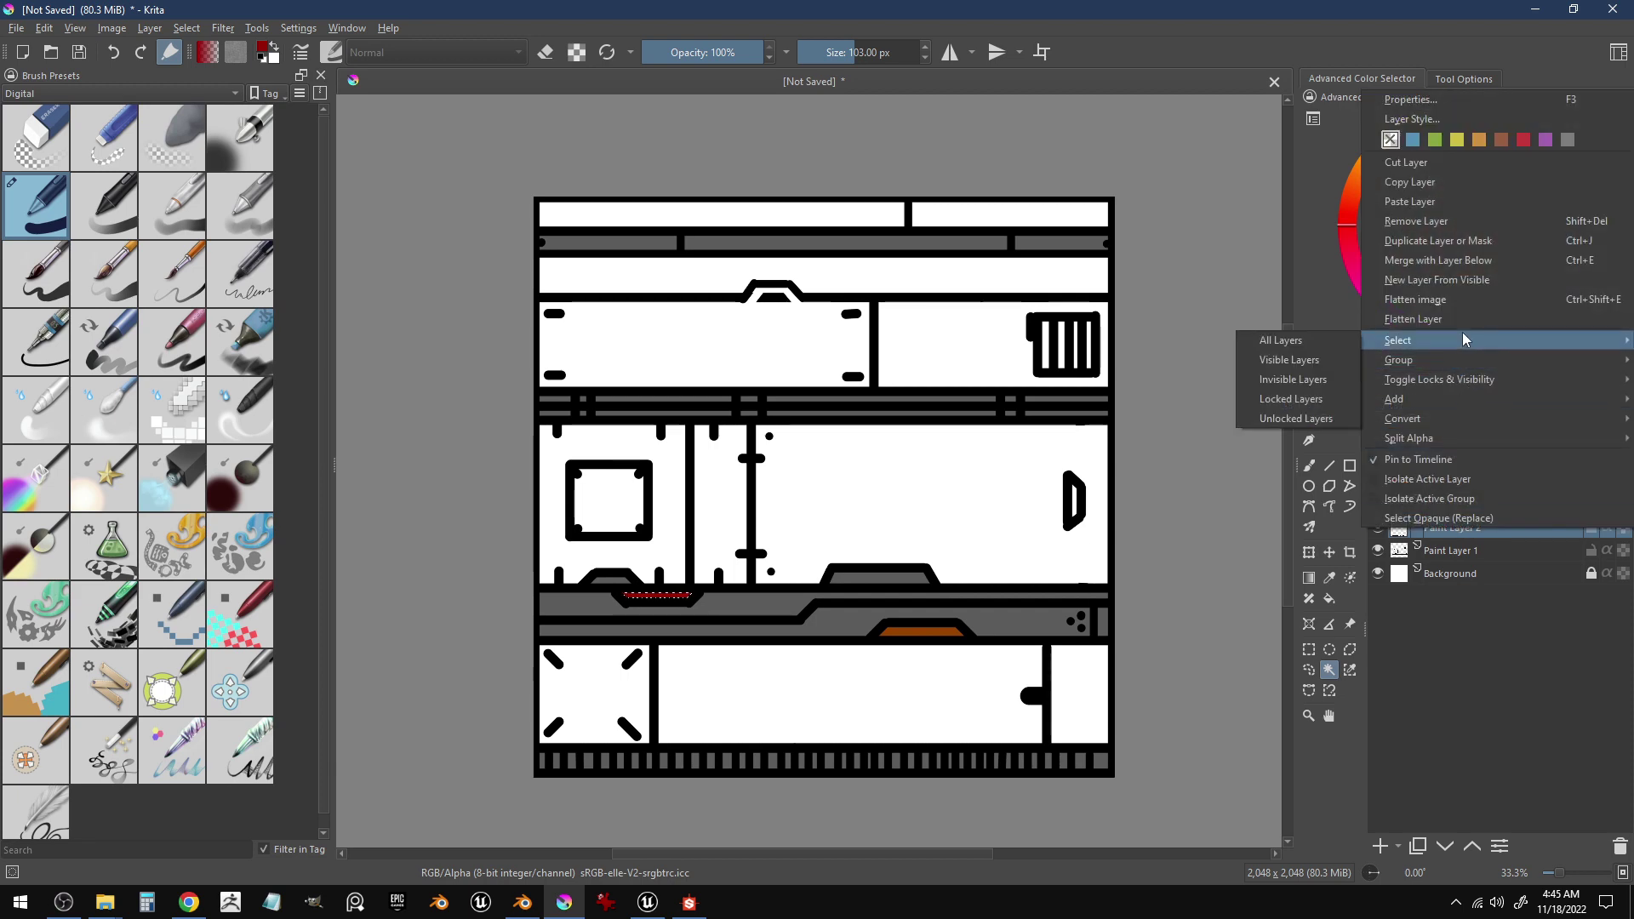
{"action": "left_click", "coordinate": [1471, 260]}
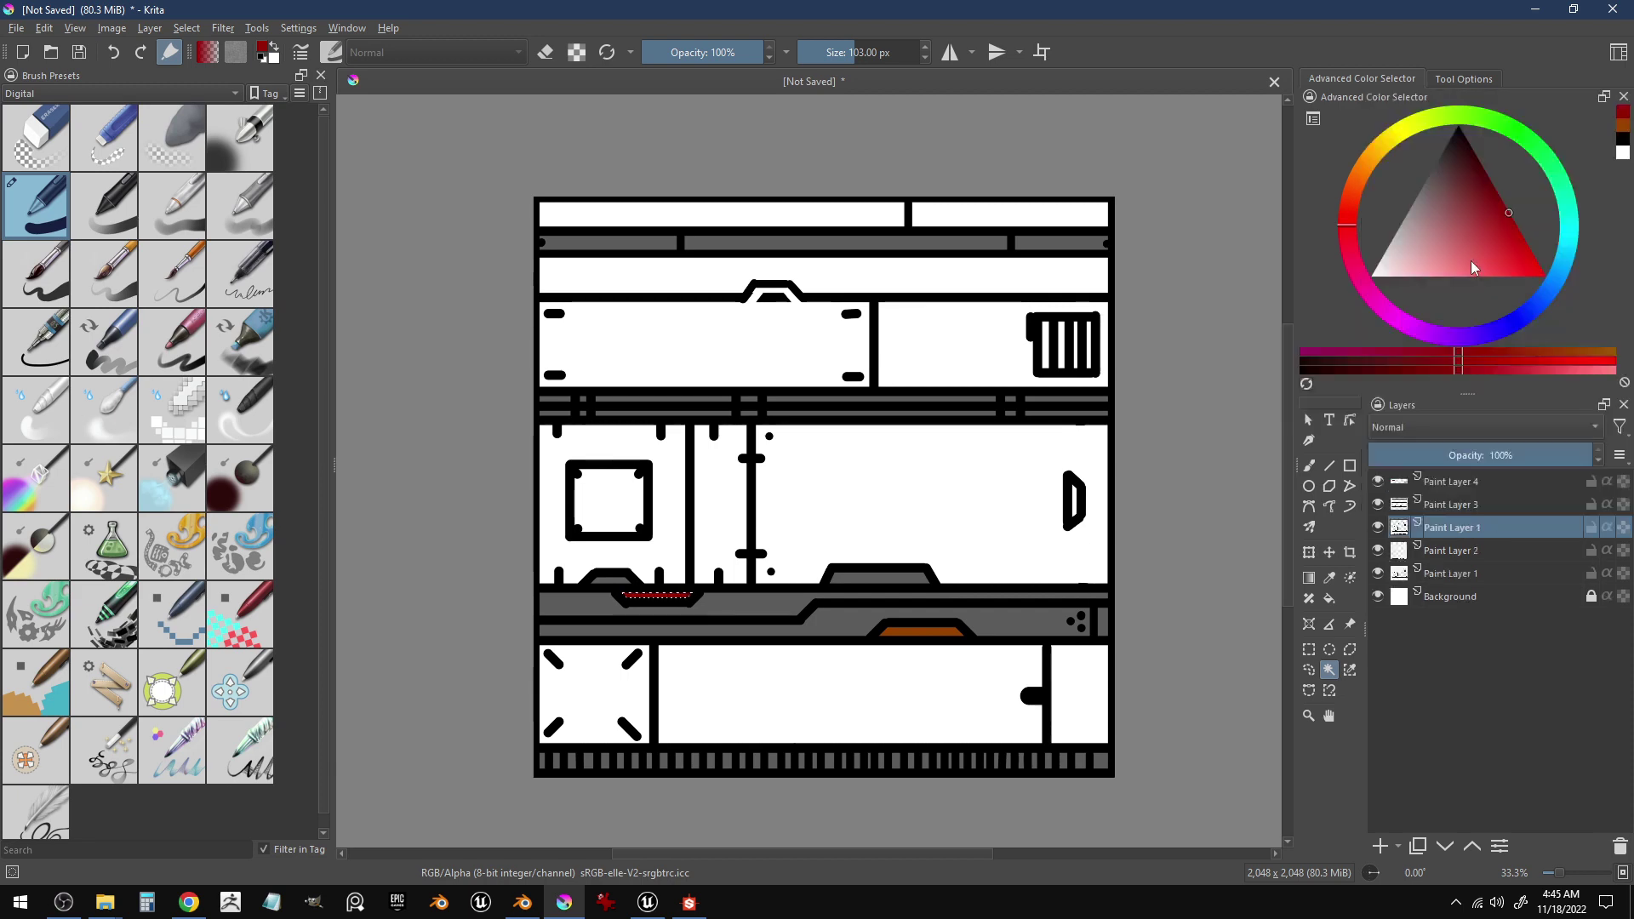
{"action": "left_click", "coordinate": [1377, 525]}
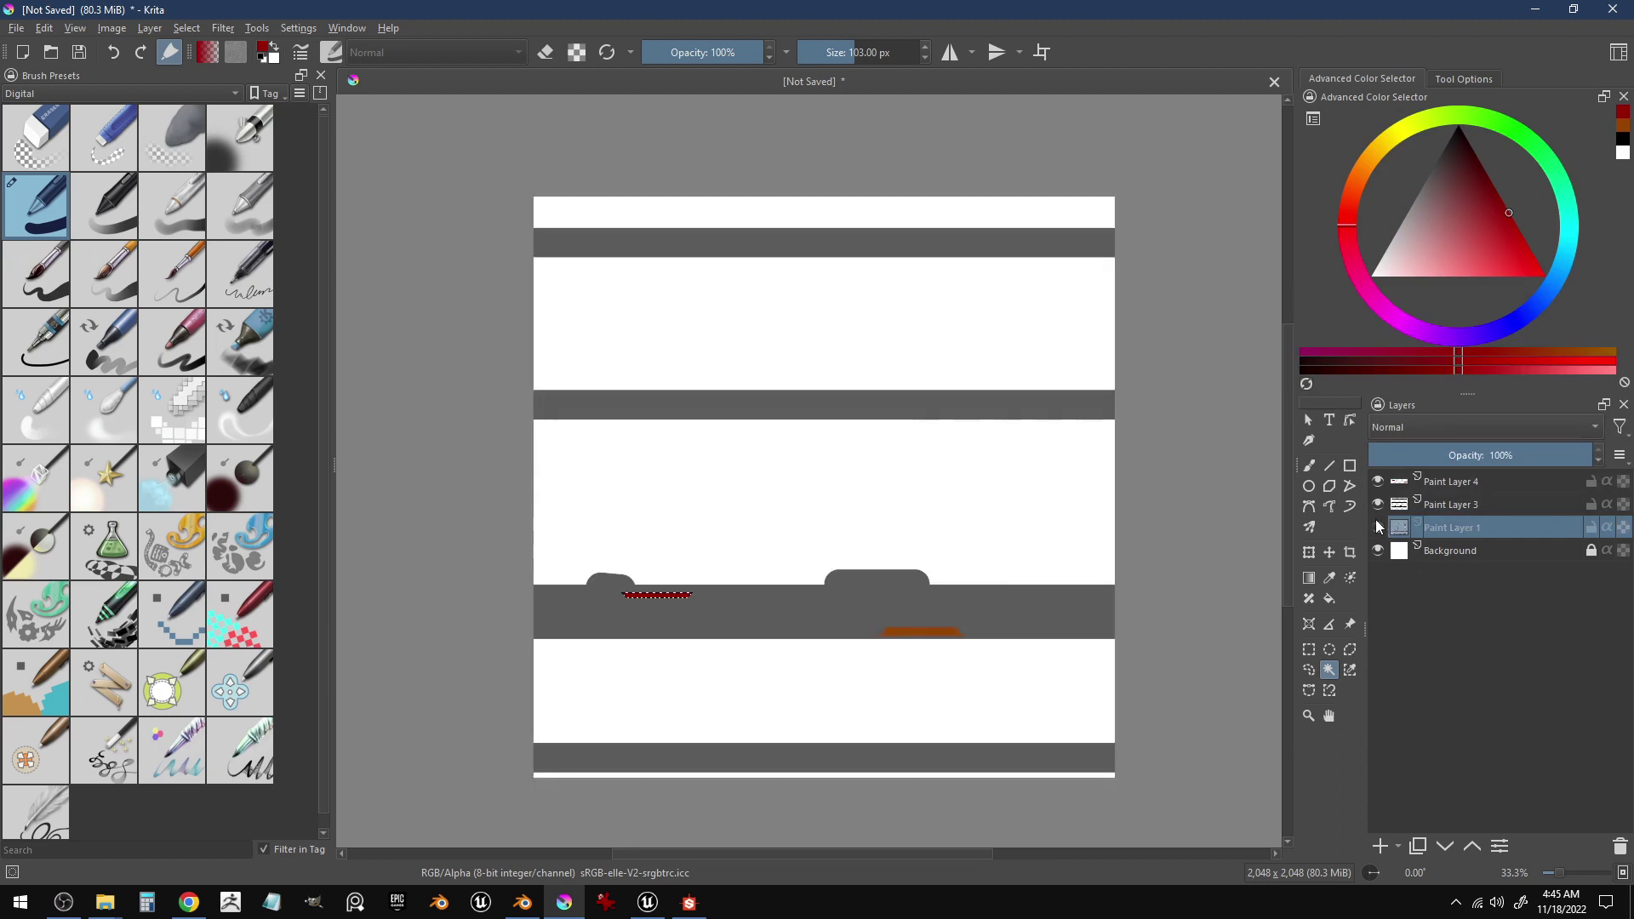
{"action": "left_click", "coordinate": [1377, 525]}
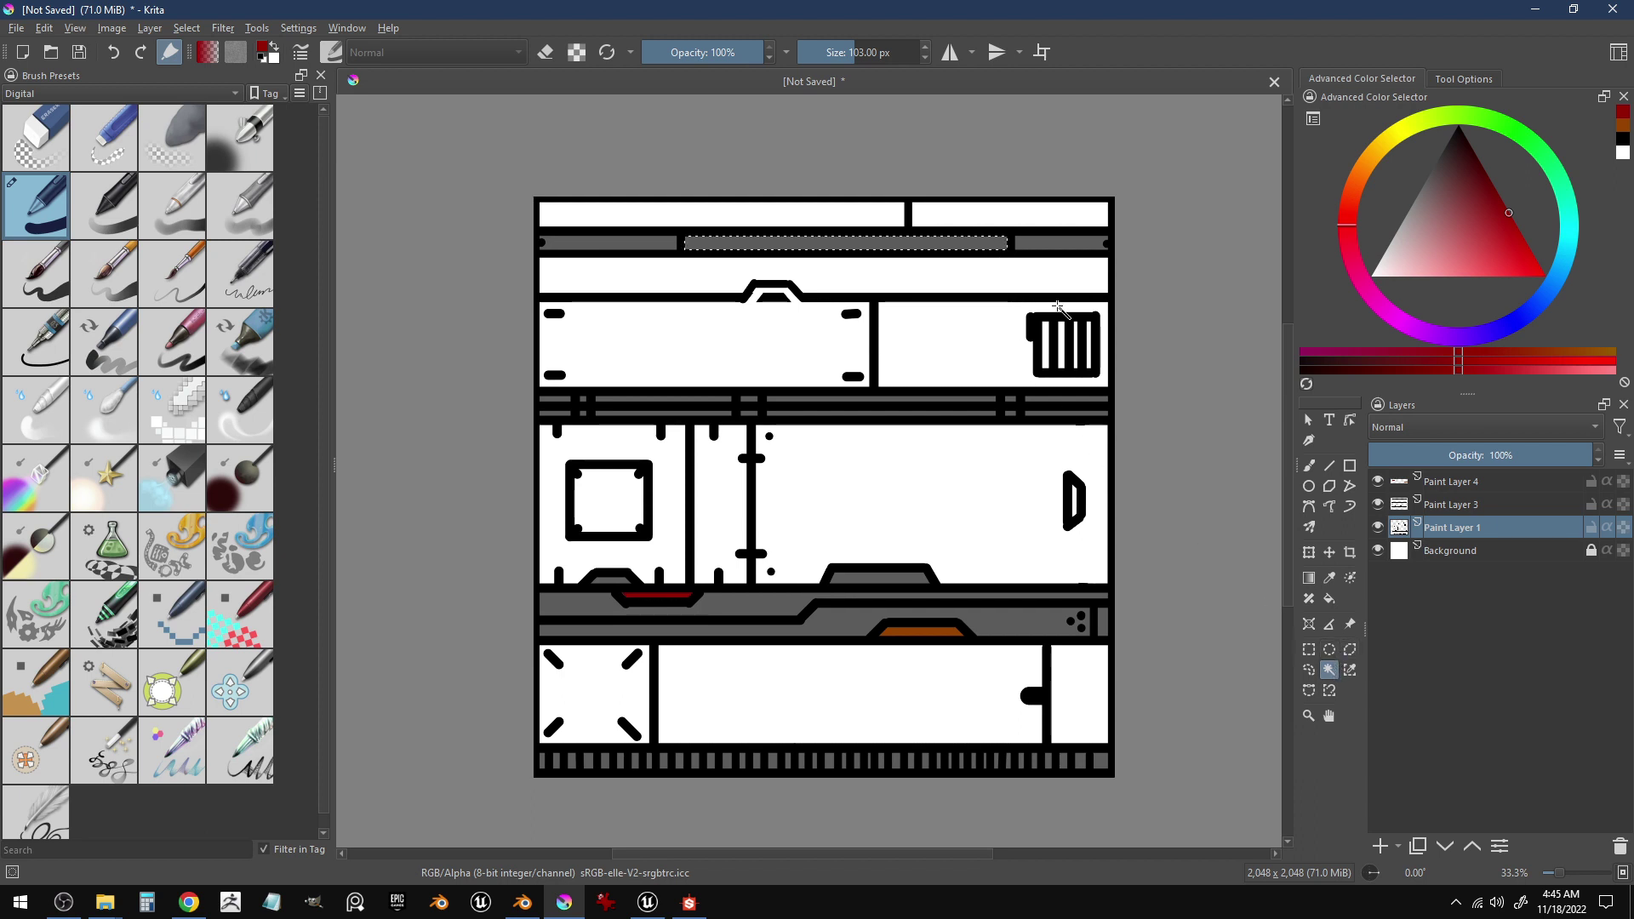
- On Paint Layer 4, choose a bright pale yellow for the strip, then add Paint Layer 5
{"action": "key", "text": "b"}
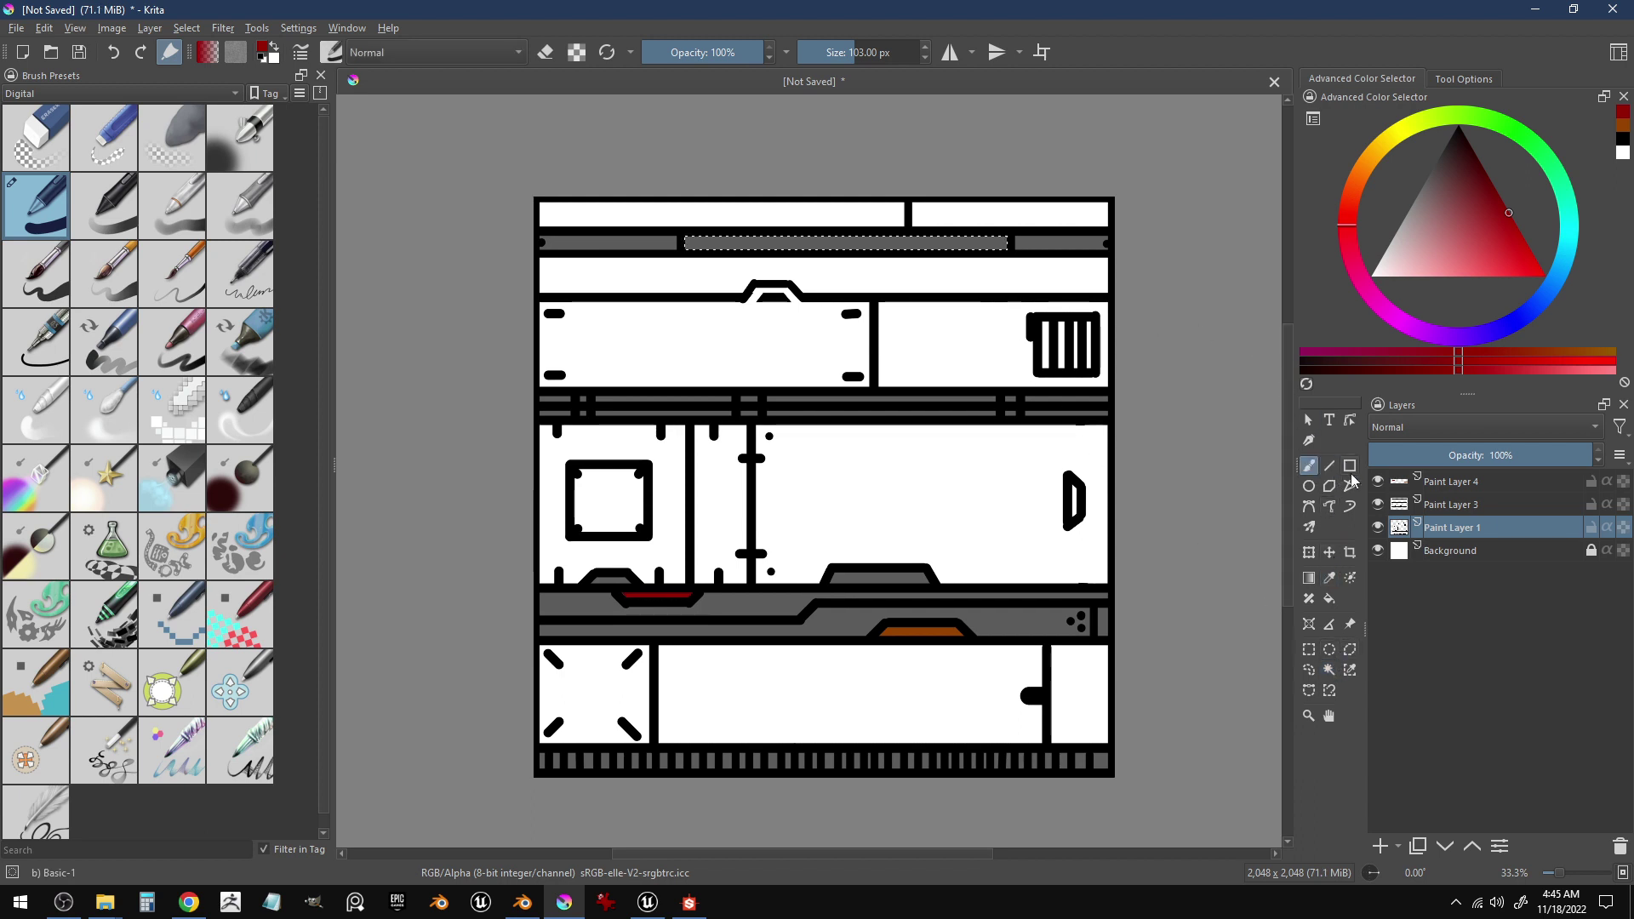
{"action": "left_click", "coordinate": [1444, 484]}
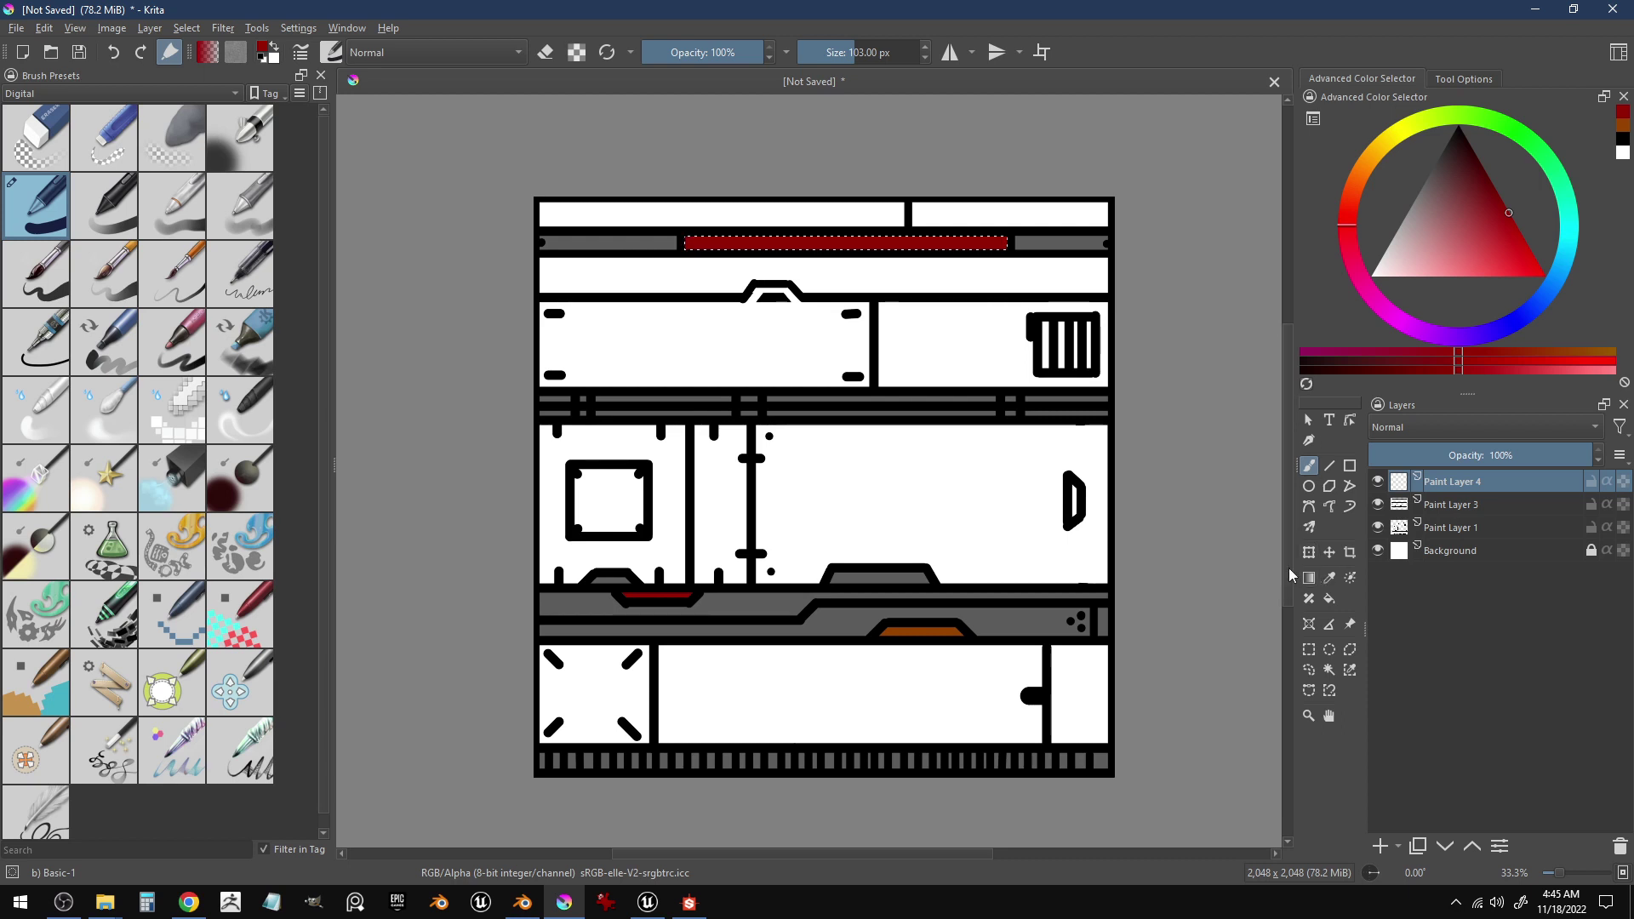
{"action": "left_click", "coordinate": [1391, 232]}
{"action": "left_click", "coordinate": [1381, 141]}
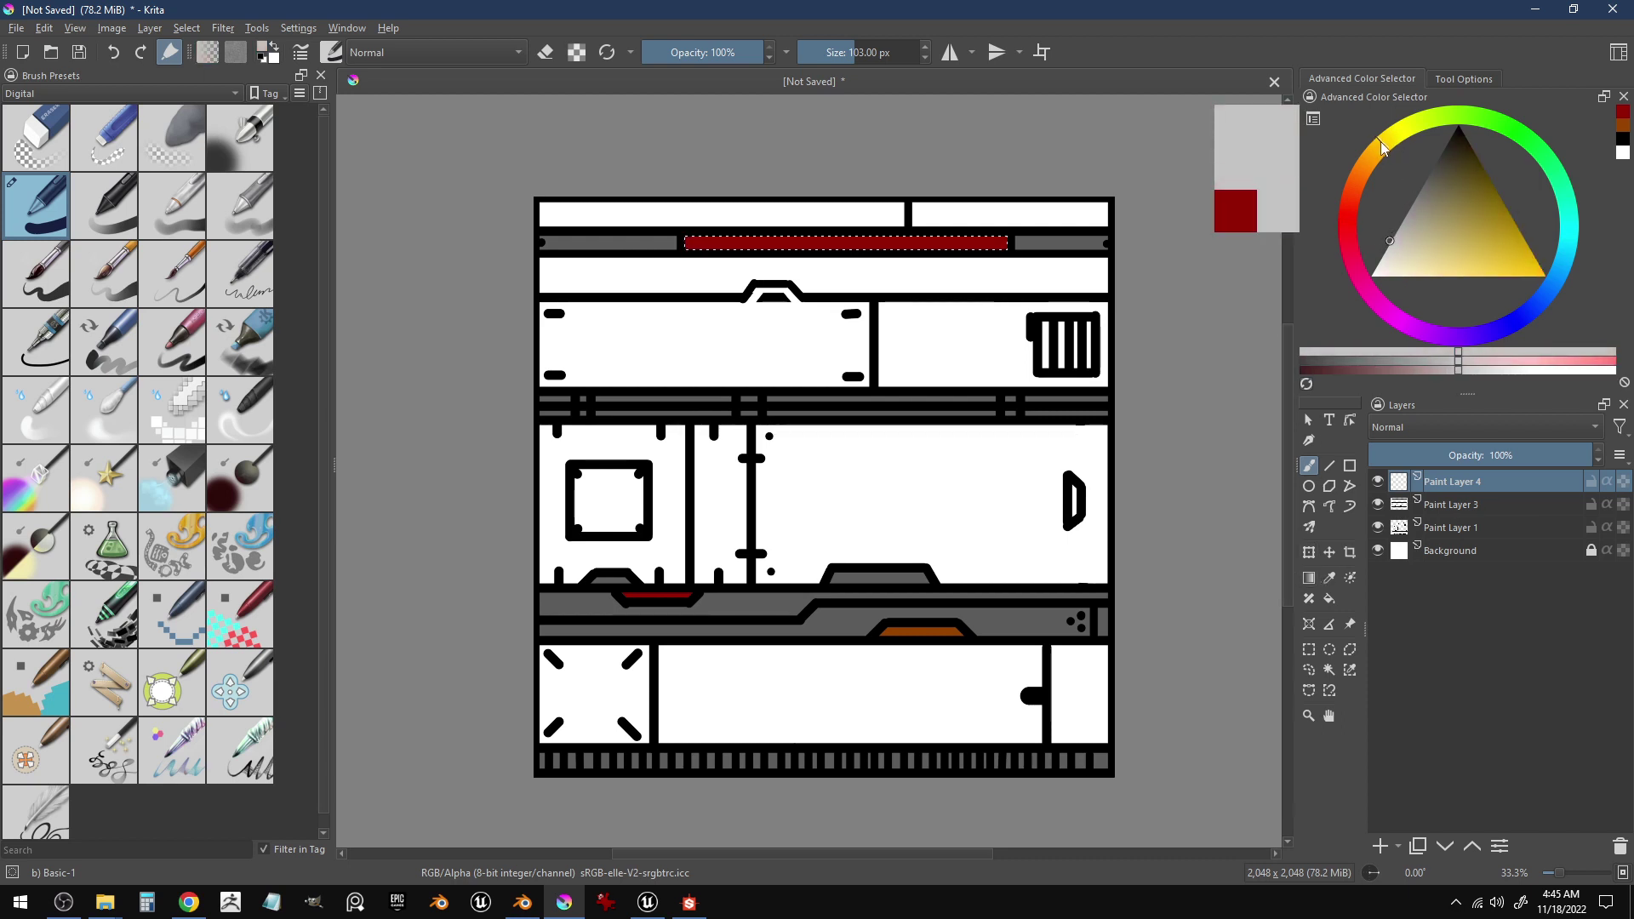
{"action": "left_click", "coordinate": [1418, 254]}
{"action": "mouse_move", "coordinate": [1418, 254]}
{"action": "left_mouse_down"}
{"action": "mouse_move", "coordinate": [1403, 278]}
{"action": "mouse_move", "coordinate": [1431, 272]}
{"action": "left_mouse_up"}
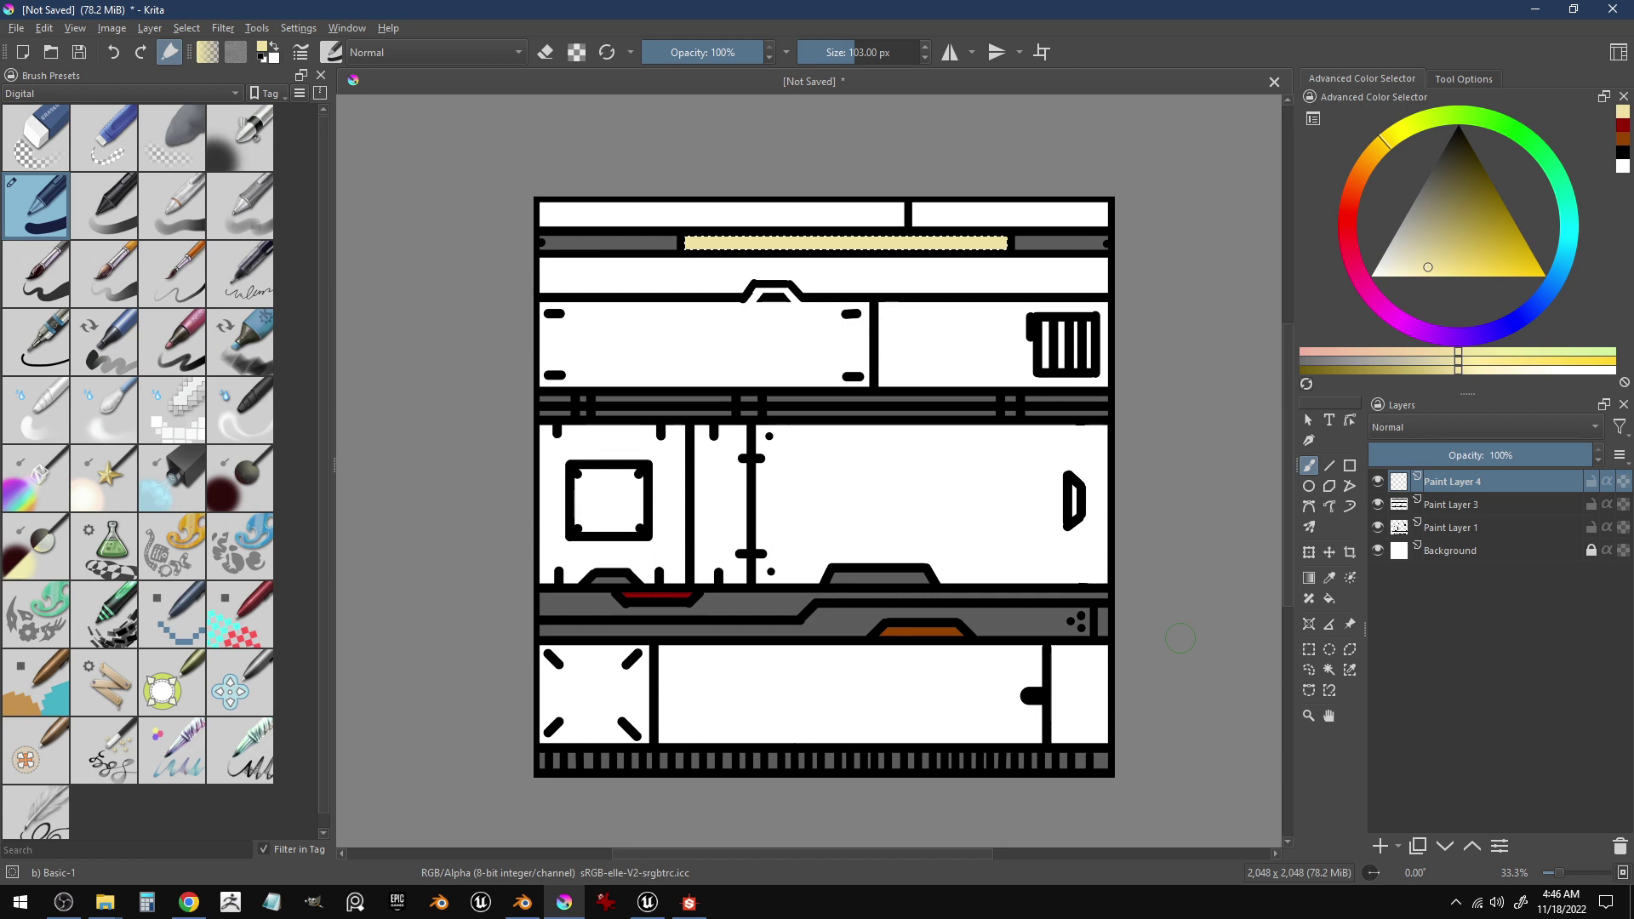
{"action": "left_click", "coordinate": [1379, 845]}
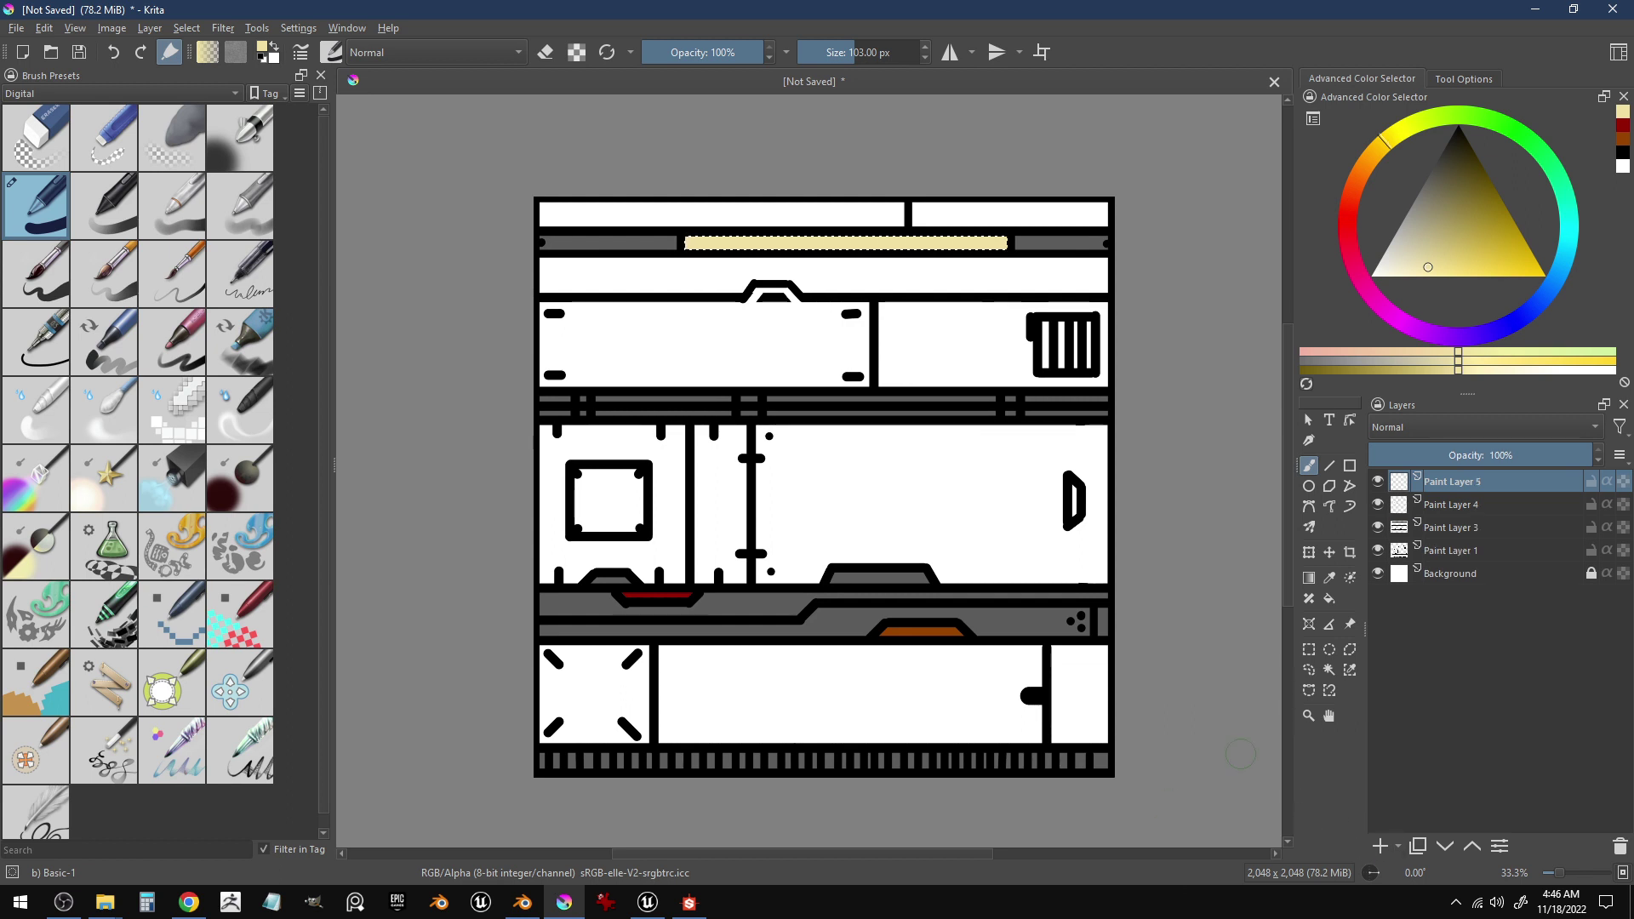
- In black with a smaller brush, draw two diagonal struts across the yellow strip
{"action": "left_click", "coordinate": [1460, 129]}
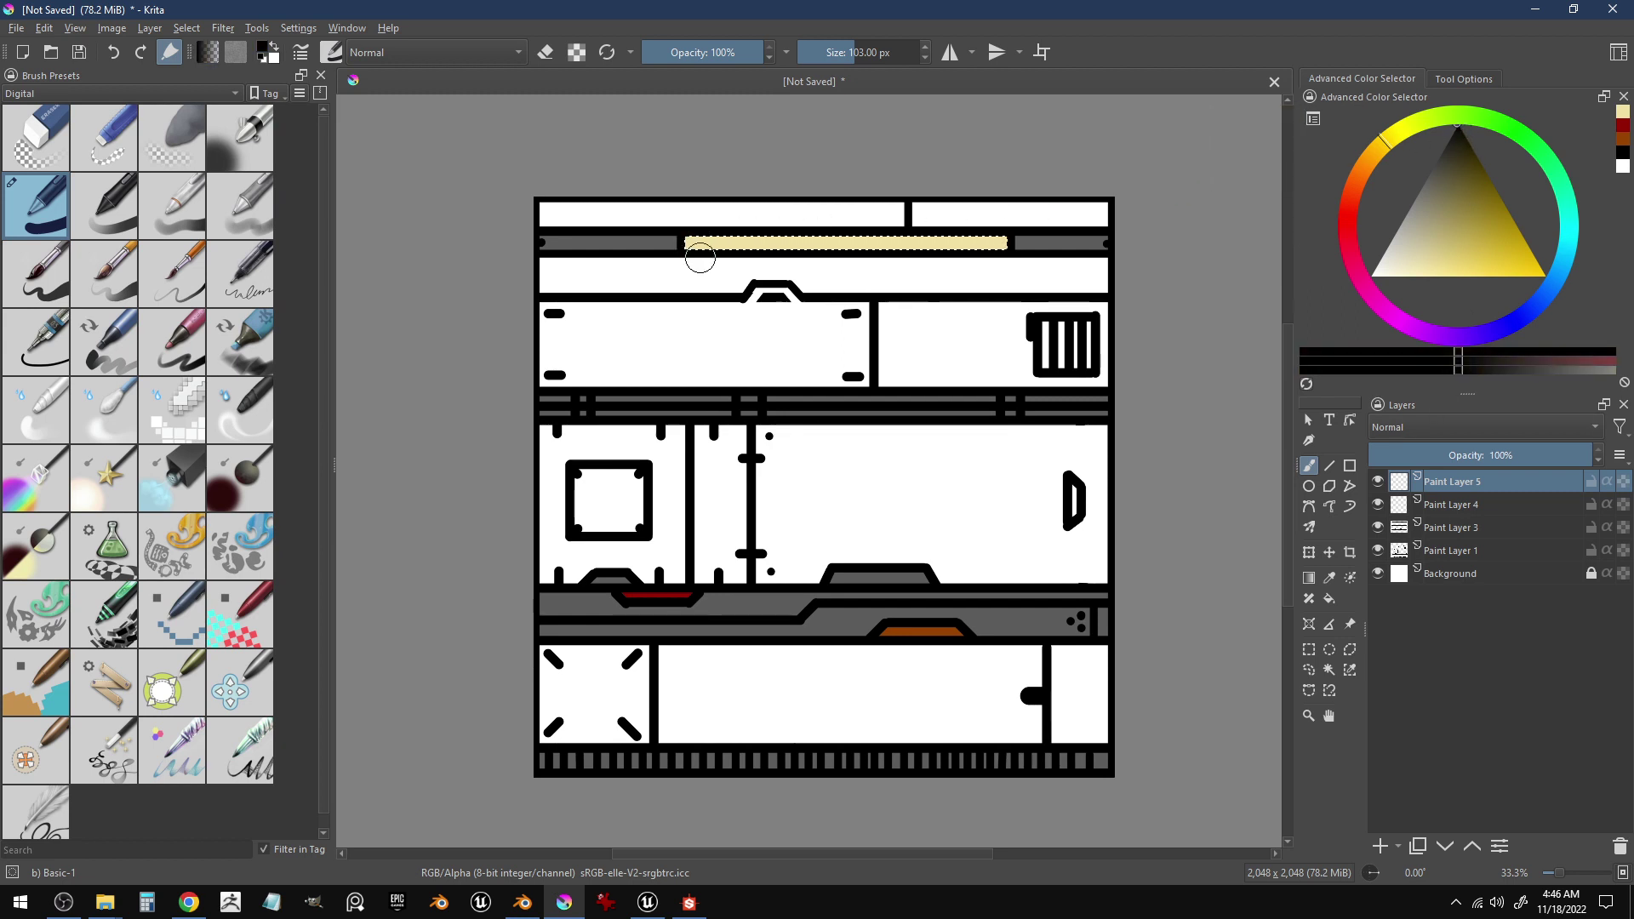
{"action": "key", "text": "bracketleft"}
{"action": "key", "text": "bracketleft"}
{"action": "key", "text": "bracketleft"}
{"action": "key", "text": "bracketleft"}
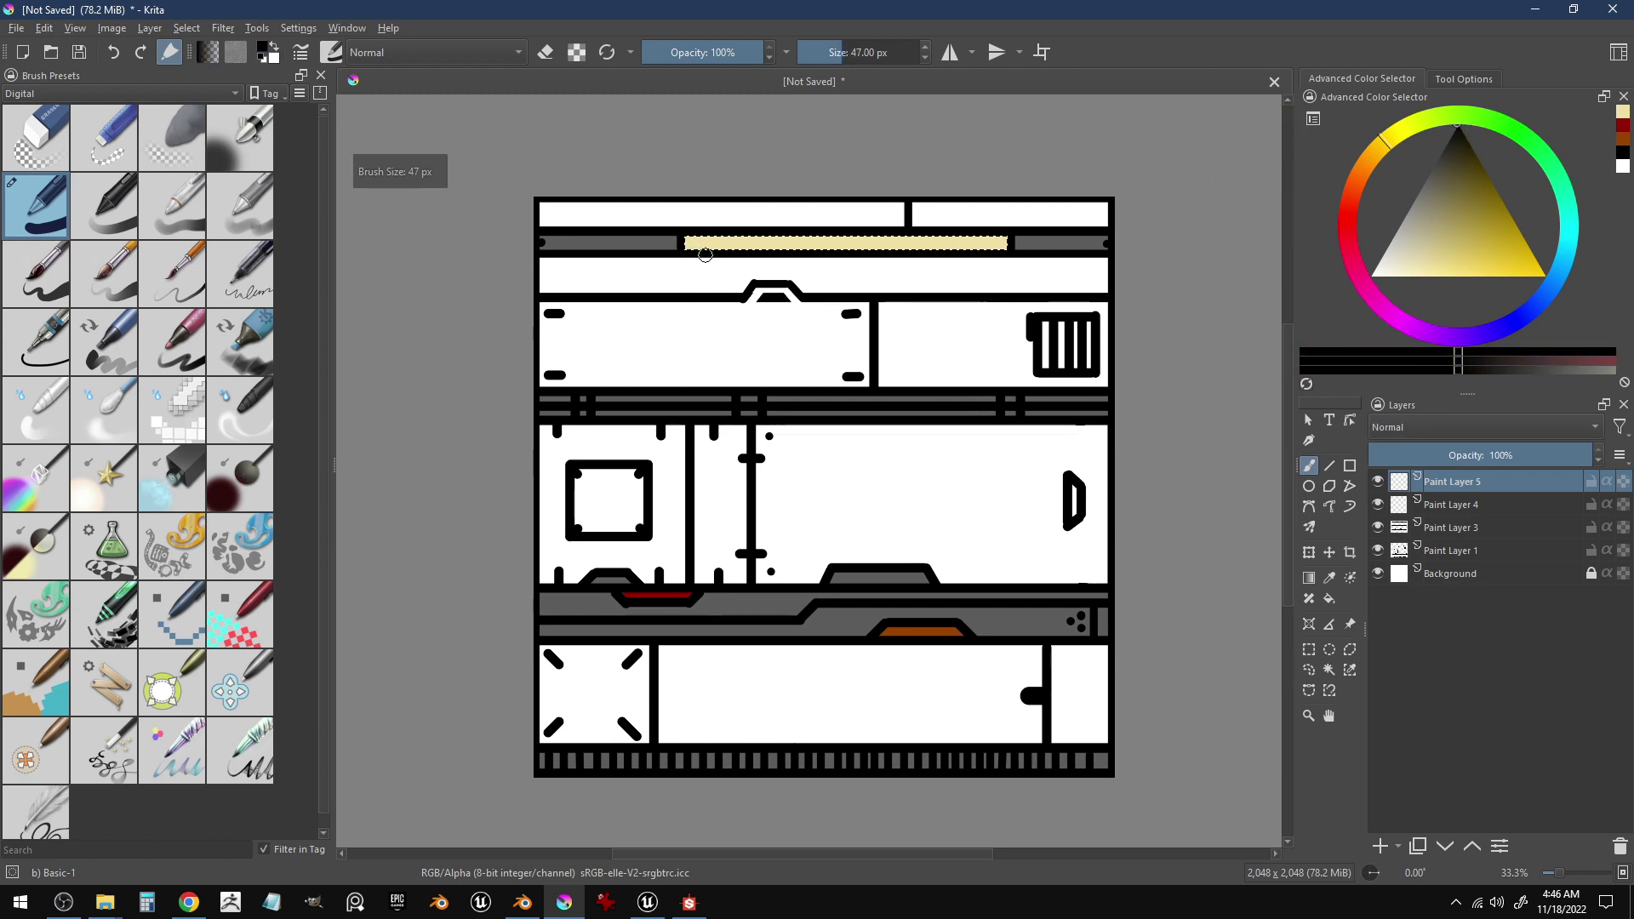
{"action": "left_click_drag", "start_coordinate": [706, 249], "coordinate": [728, 235]}
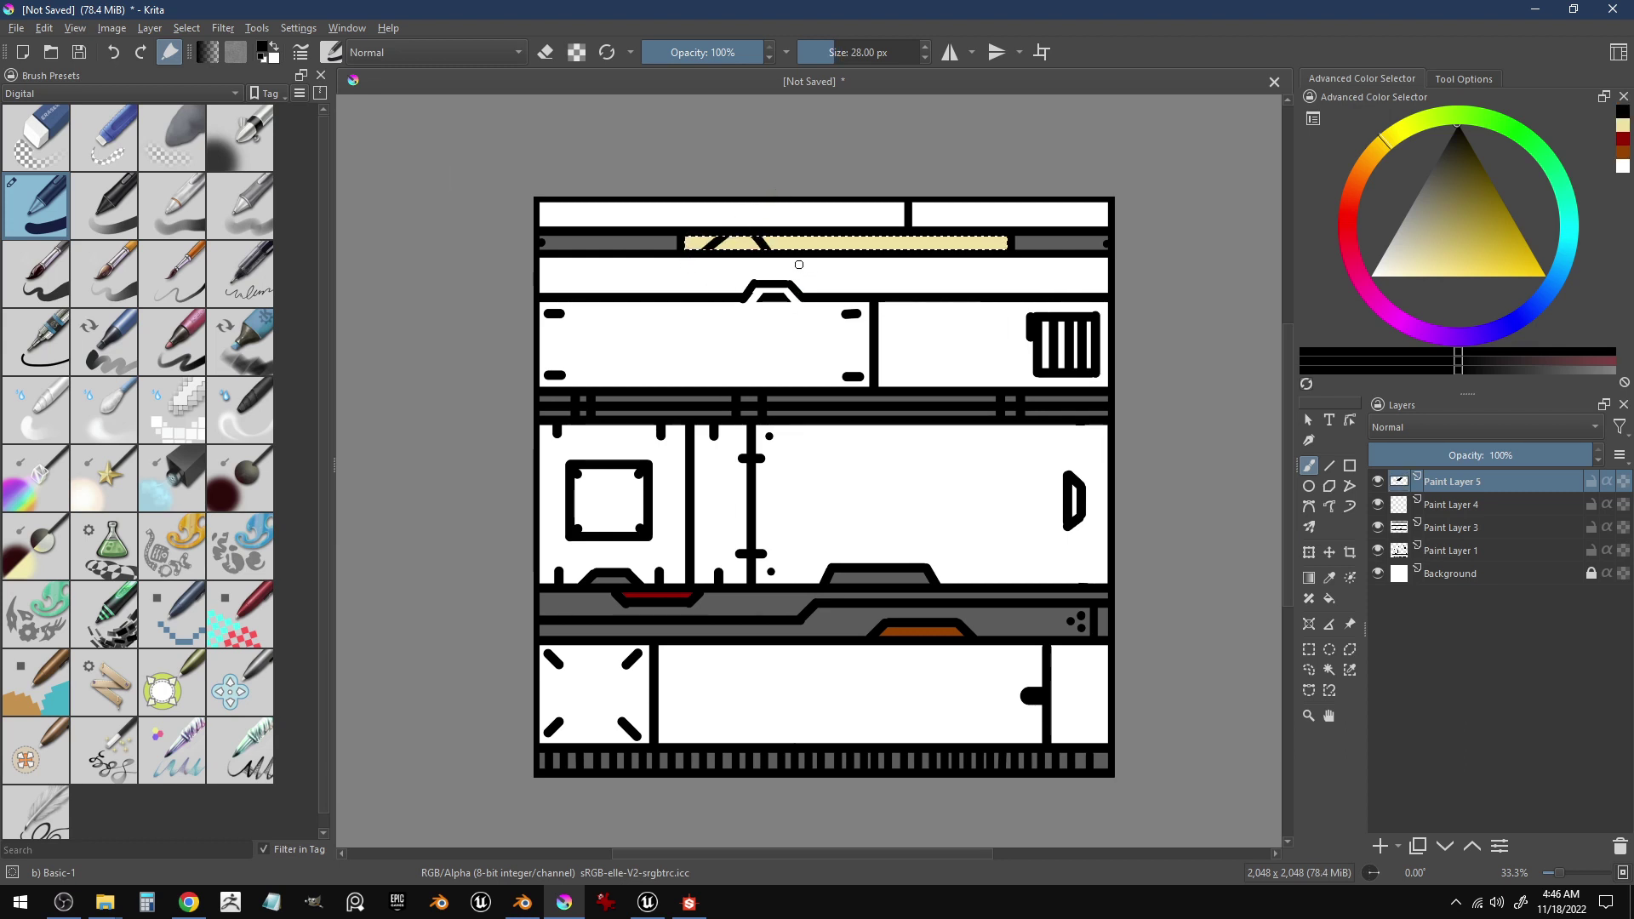
{"action": "left_click_drag", "start_coordinate": [851, 239], "coordinate": [864, 249]}
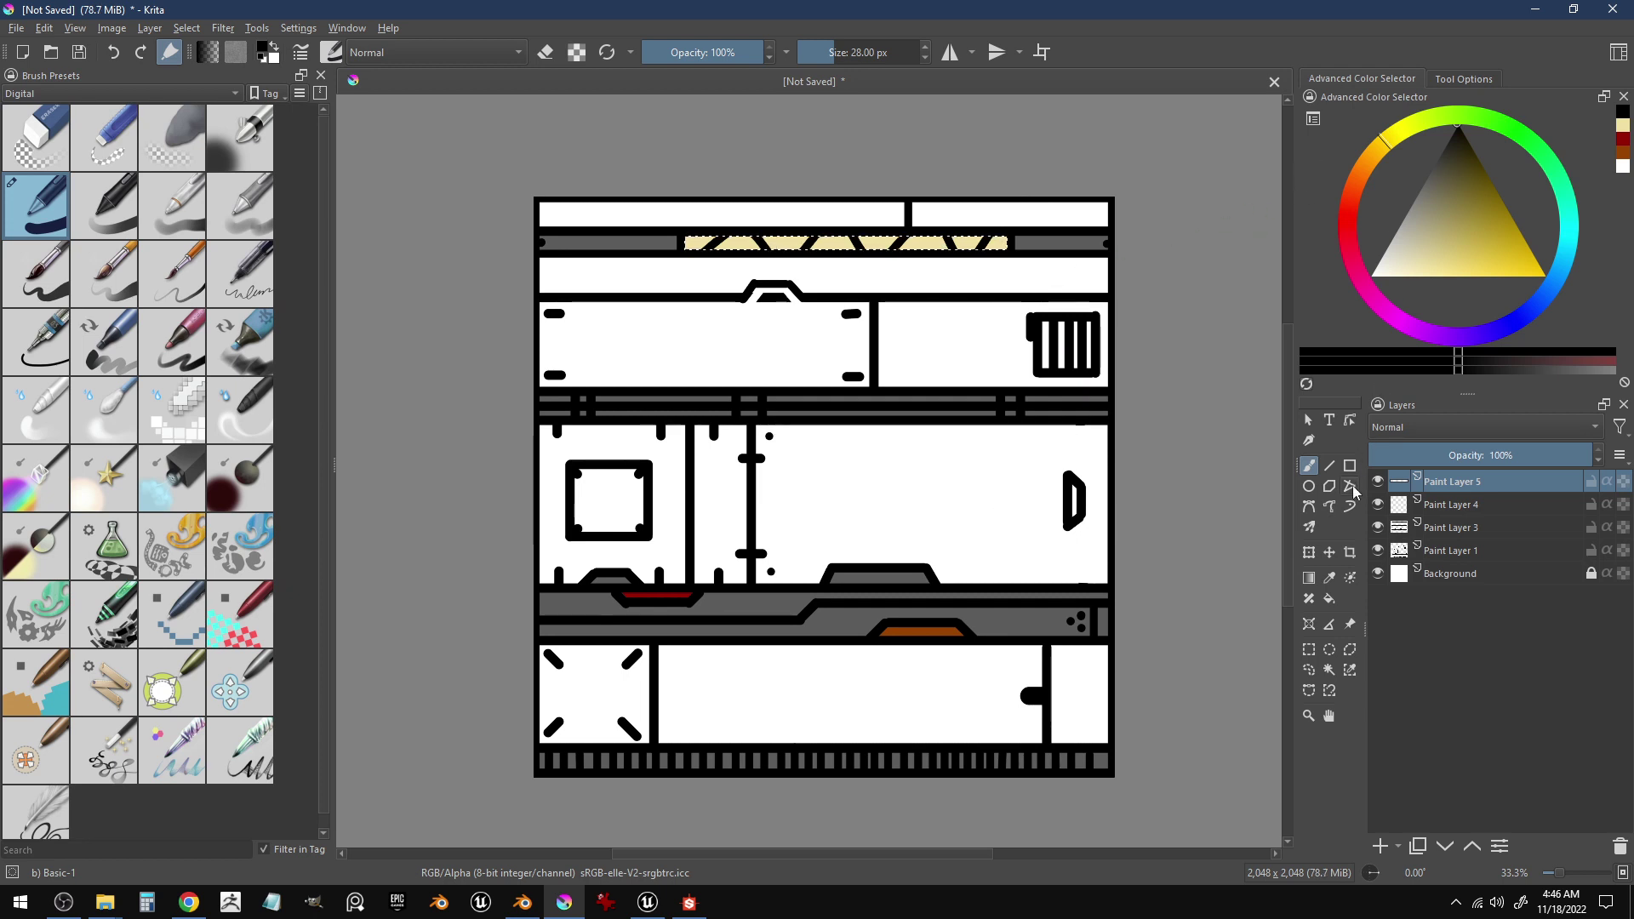
- Clear the selection, recentre the view and return to the freehand brush on Paint Layer 5
{"action": "left_click", "coordinate": [1311, 649]}
{"action": "left_click", "coordinate": [1204, 515]}
{"action": "scroll", "coordinate": [1148, 365], "scroll_direction": "down", "scroll_amount": 2}
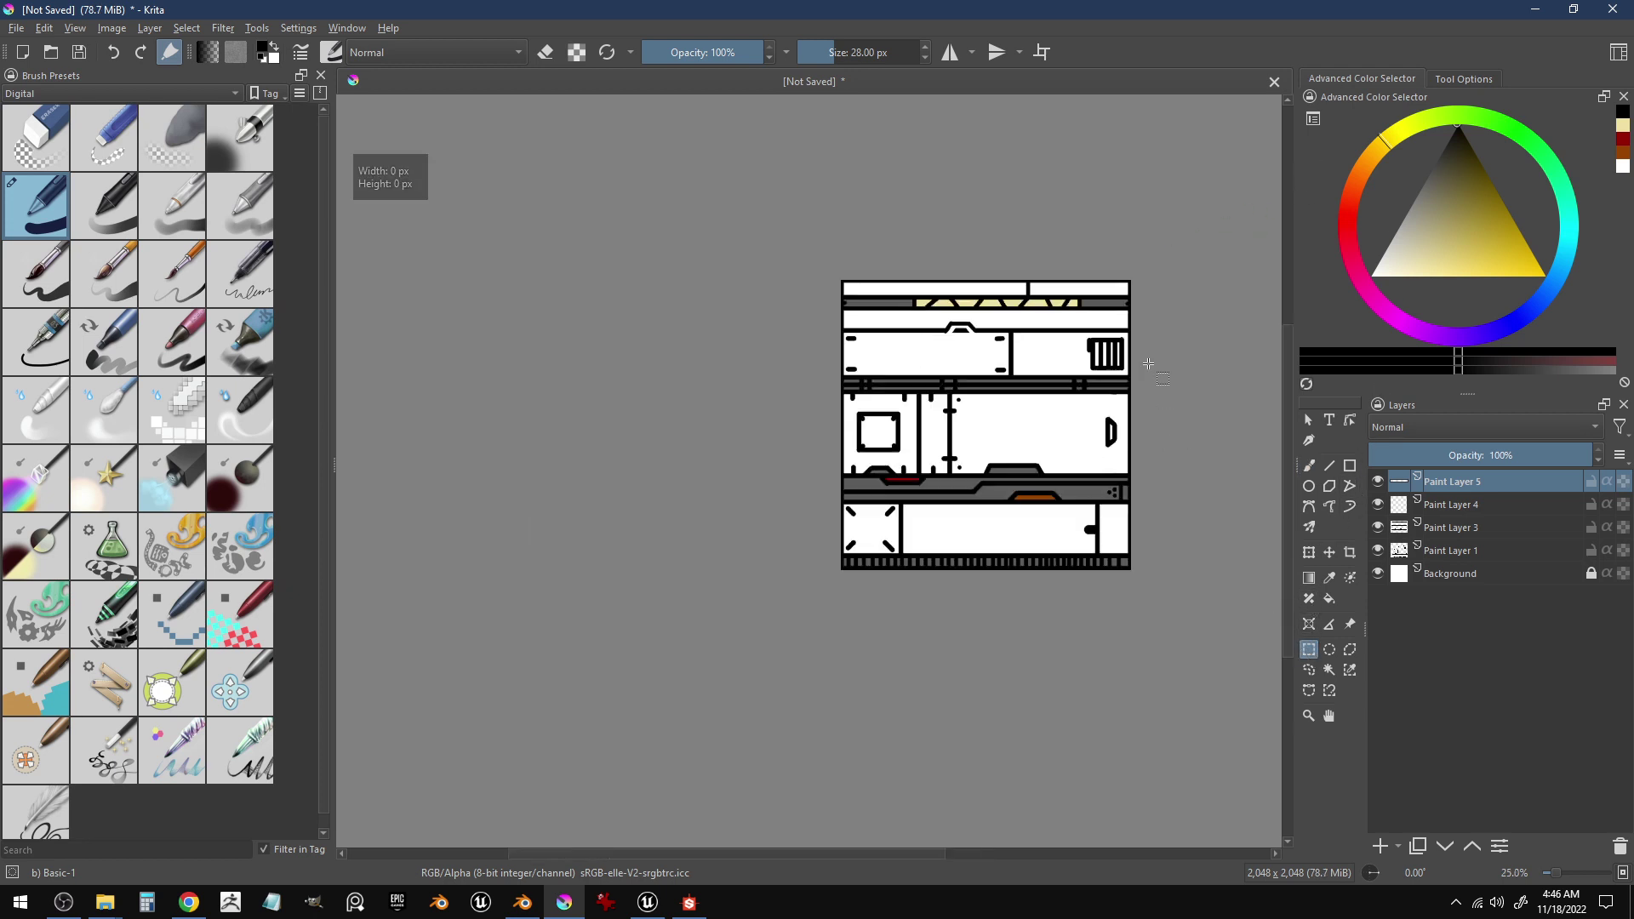
{"action": "scroll", "coordinate": [1150, 369], "scroll_direction": "up", "scroll_amount": 1}
{"action": "left_click_drag", "start_coordinate": [1149, 365], "coordinate": [1099, 389]}
{"action": "scroll", "coordinate": [995, 389], "scroll_direction": "up", "scroll_amount": 2}
{"action": "scroll", "coordinate": [1002, 393], "scroll_direction": "down", "scroll_amount": 1}
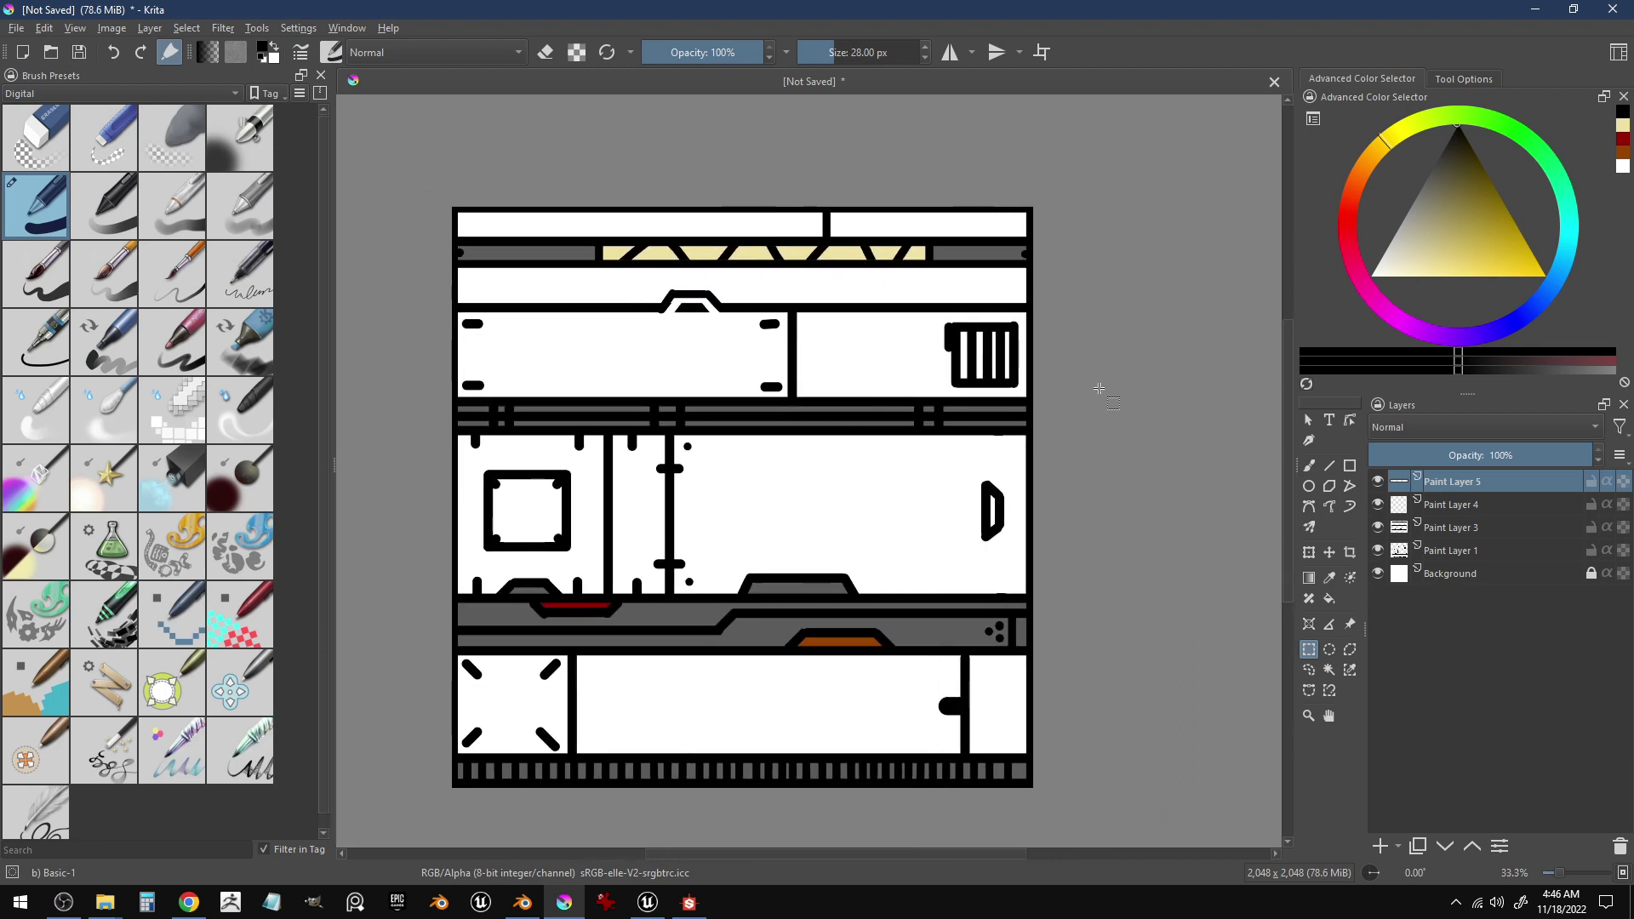
{"action": "left_click", "coordinate": [1402, 507]}
{"action": "left_click", "coordinate": [1398, 487]}
{"action": "left_click", "coordinate": [1309, 469]}
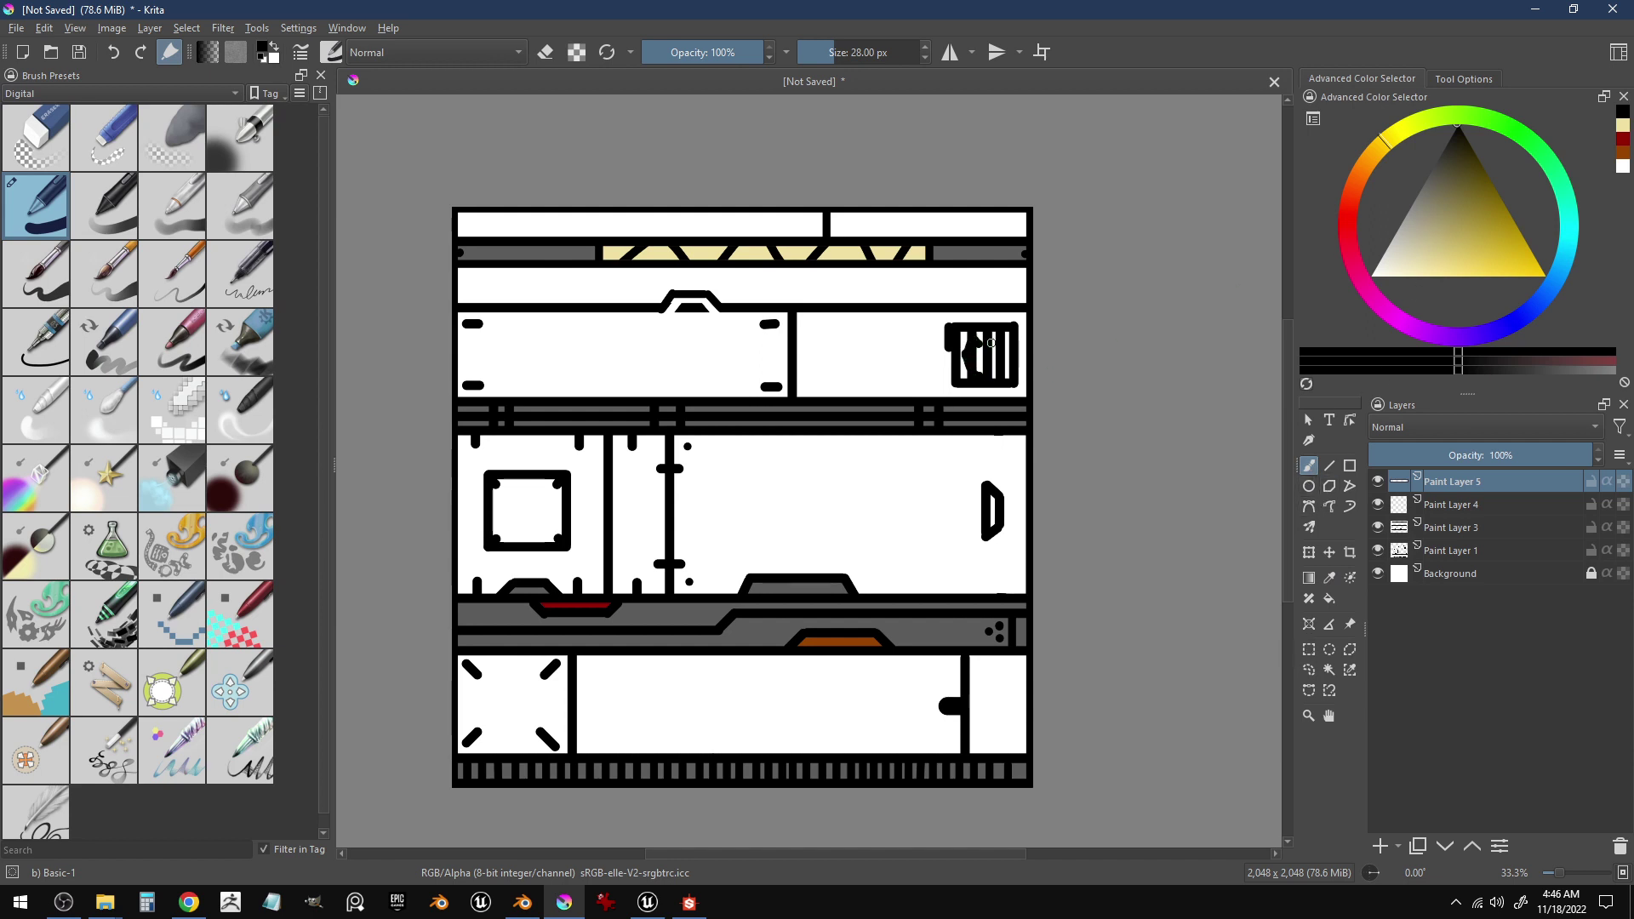
- On Paint Layer 4, try a larger black mark on the vent, undo it, and recheck the gray band
{"action": "left_click", "coordinate": [1377, 504]}
{"action": "left_click", "coordinate": [1377, 504]}
{"action": "left_click", "coordinate": [1398, 506]}
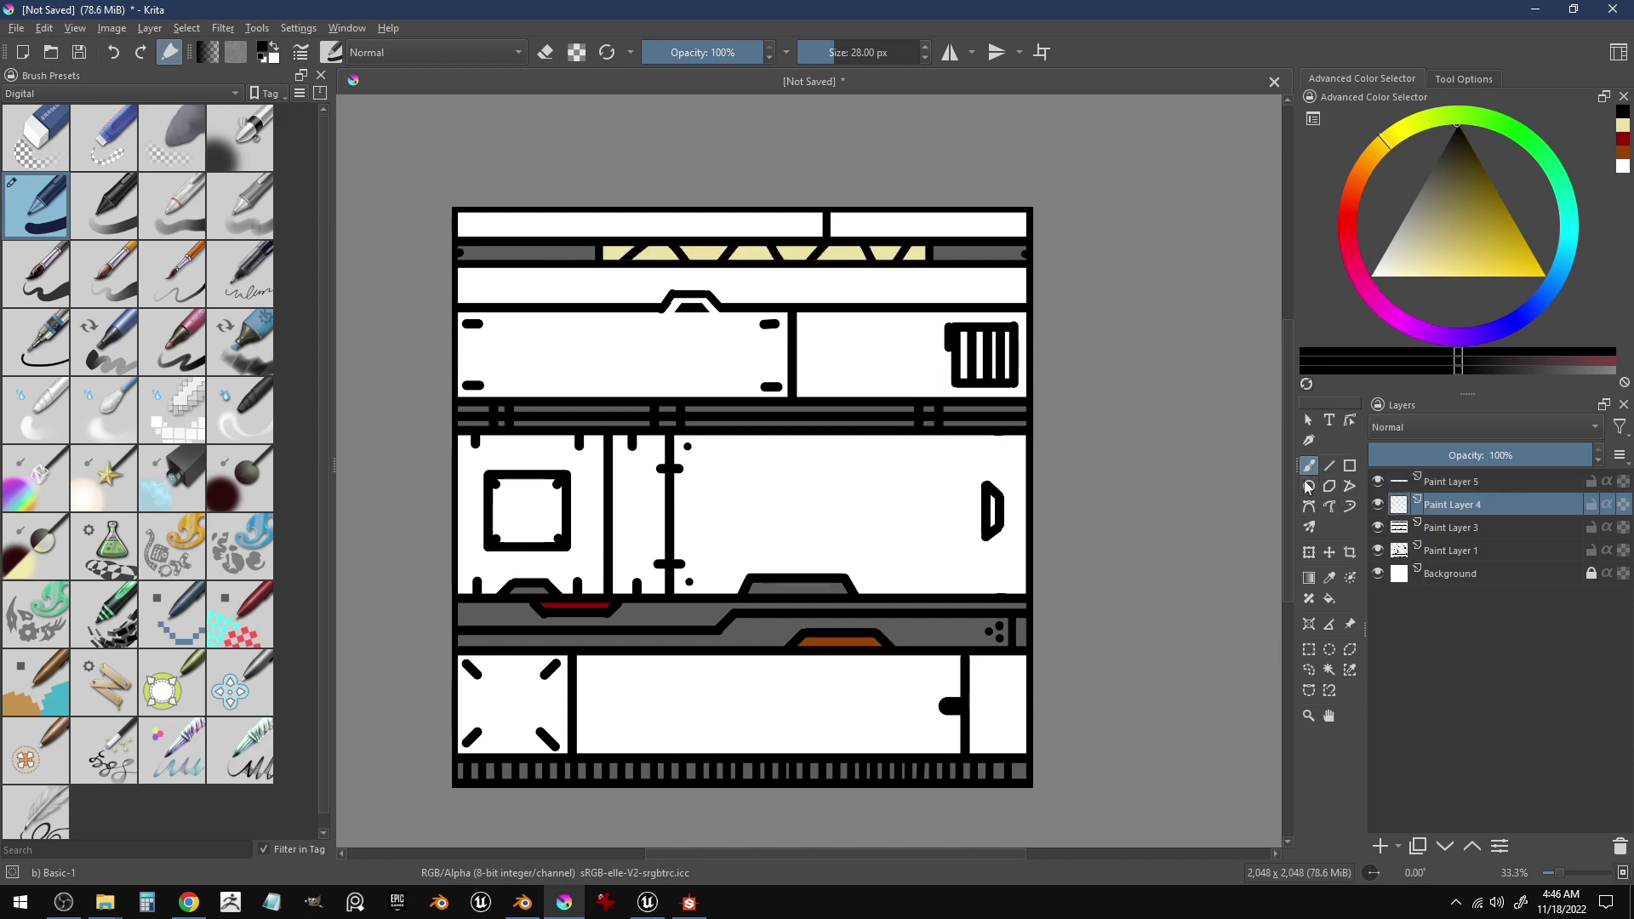
{"action": "key", "text": "bracketright"}
{"action": "left_click_drag", "start_coordinate": [971, 372], "coordinate": [967, 340]}
{"action": "key", "text": "bracketright"}
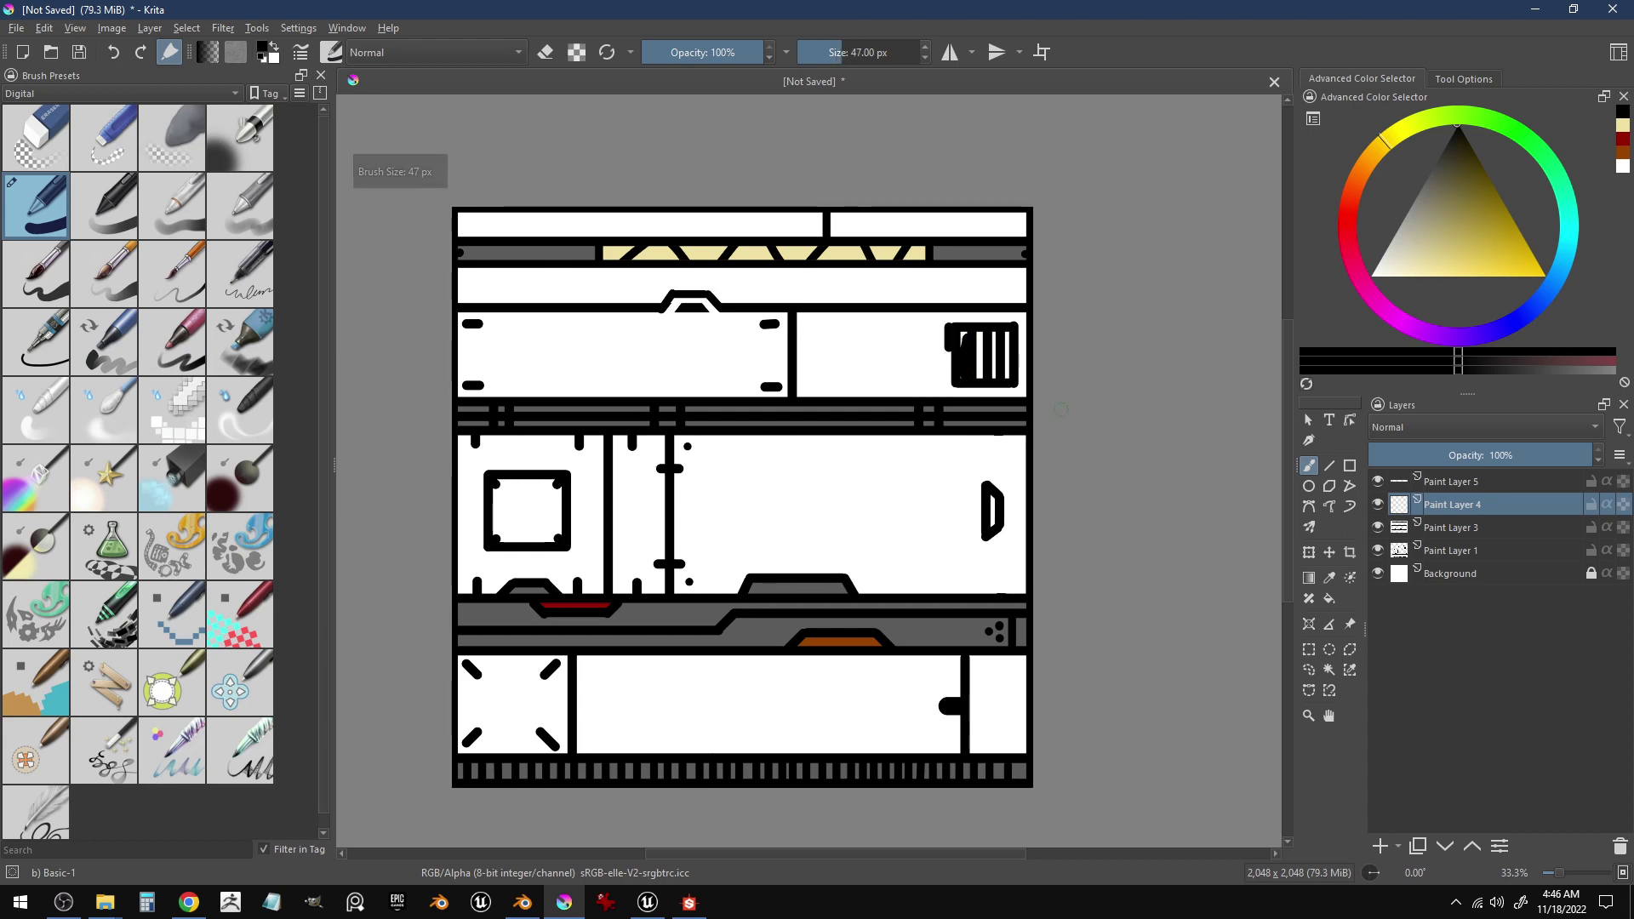
{"action": "key", "text": "ctrl+z"}
{"action": "left_click", "coordinate": [1378, 505]}
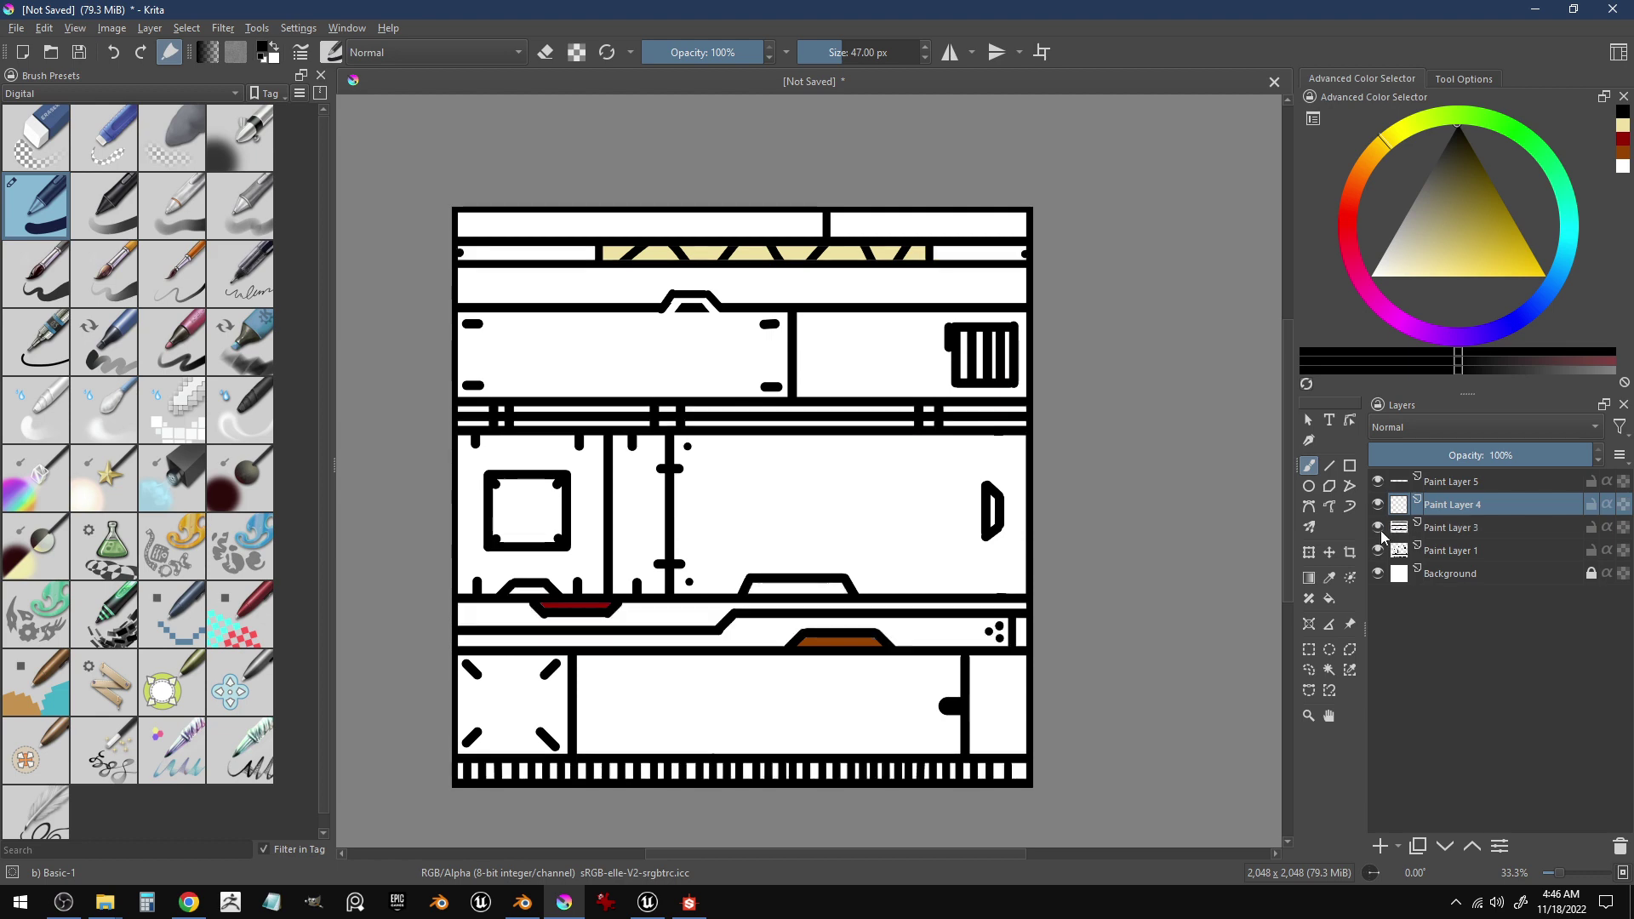
{"action": "left_click", "coordinate": [1377, 505]}
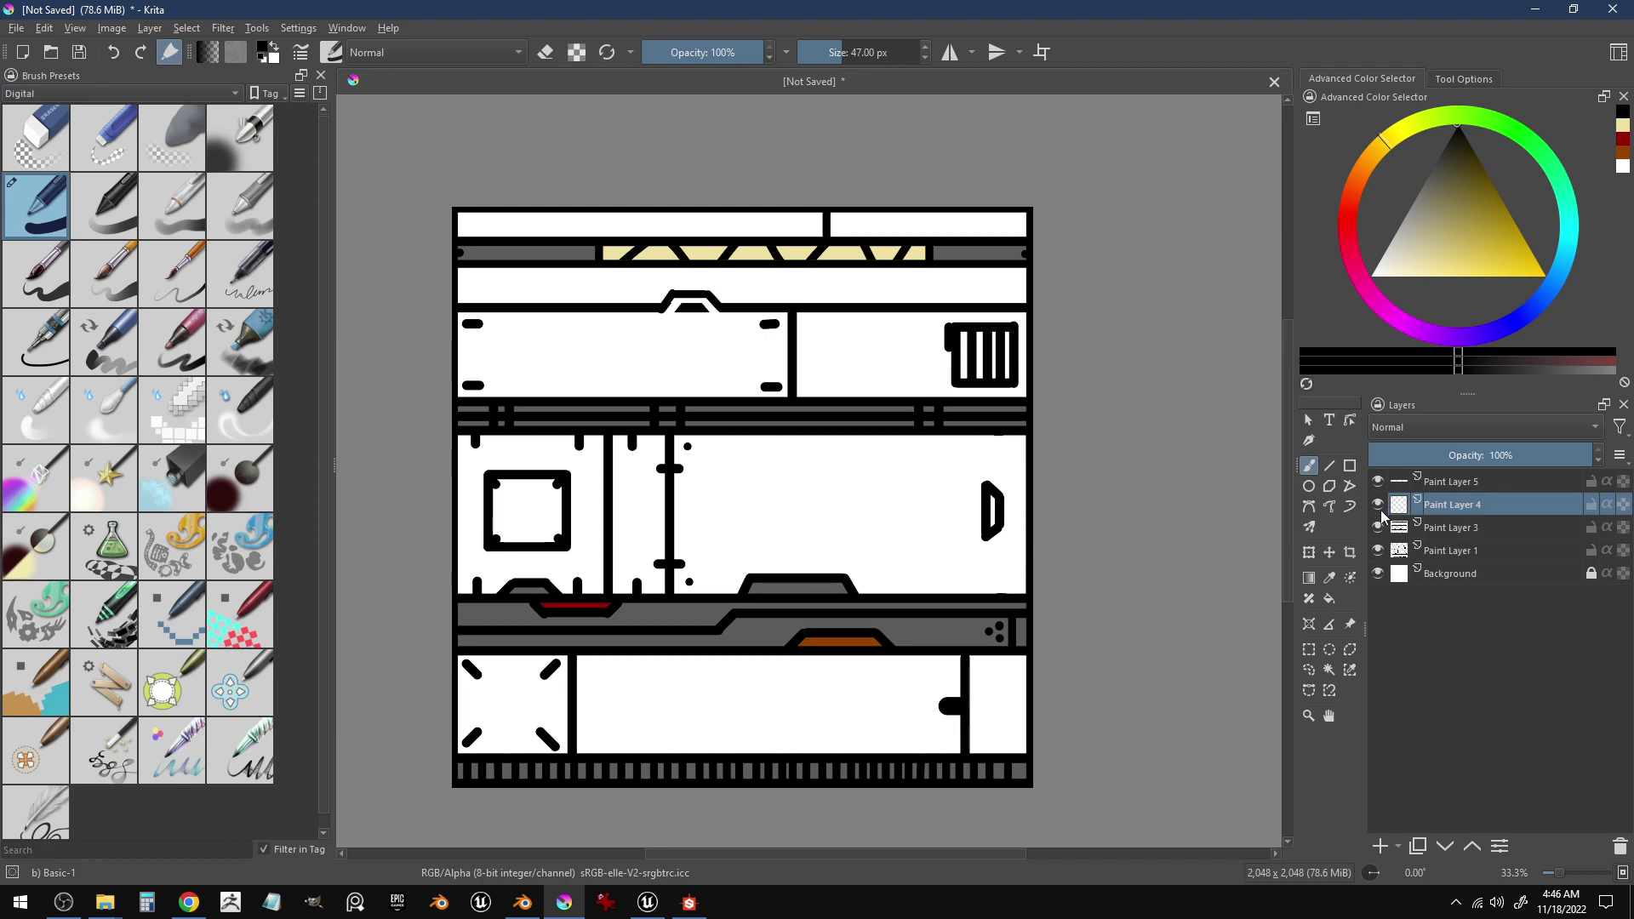
- Add two new layers above Paint Layer 4 and fill the top one black at 38% opacity
{"action": "left_click", "coordinate": [1381, 845]}
{"action": "left_click", "coordinate": [1459, 452]}
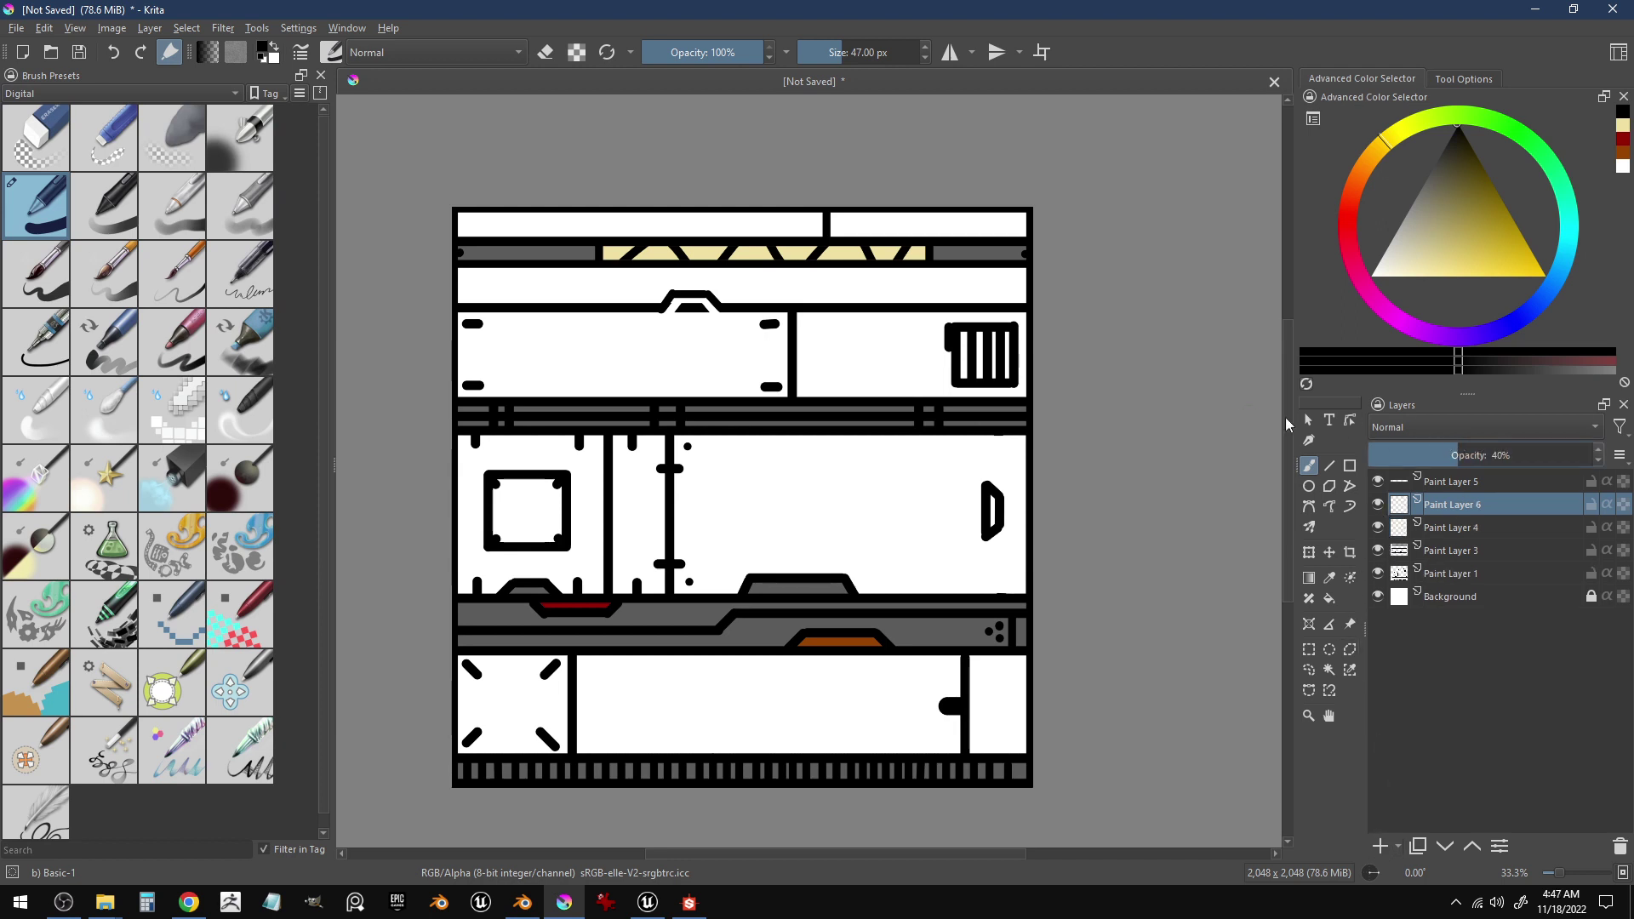
{"action": "mouse_move", "coordinate": [994, 334]}
{"action": "left_mouse_down"}
{"action": "mouse_move", "coordinate": [1002, 379]}
{"action": "mouse_move", "coordinate": [980, 364]}
{"action": "left_mouse_up"}
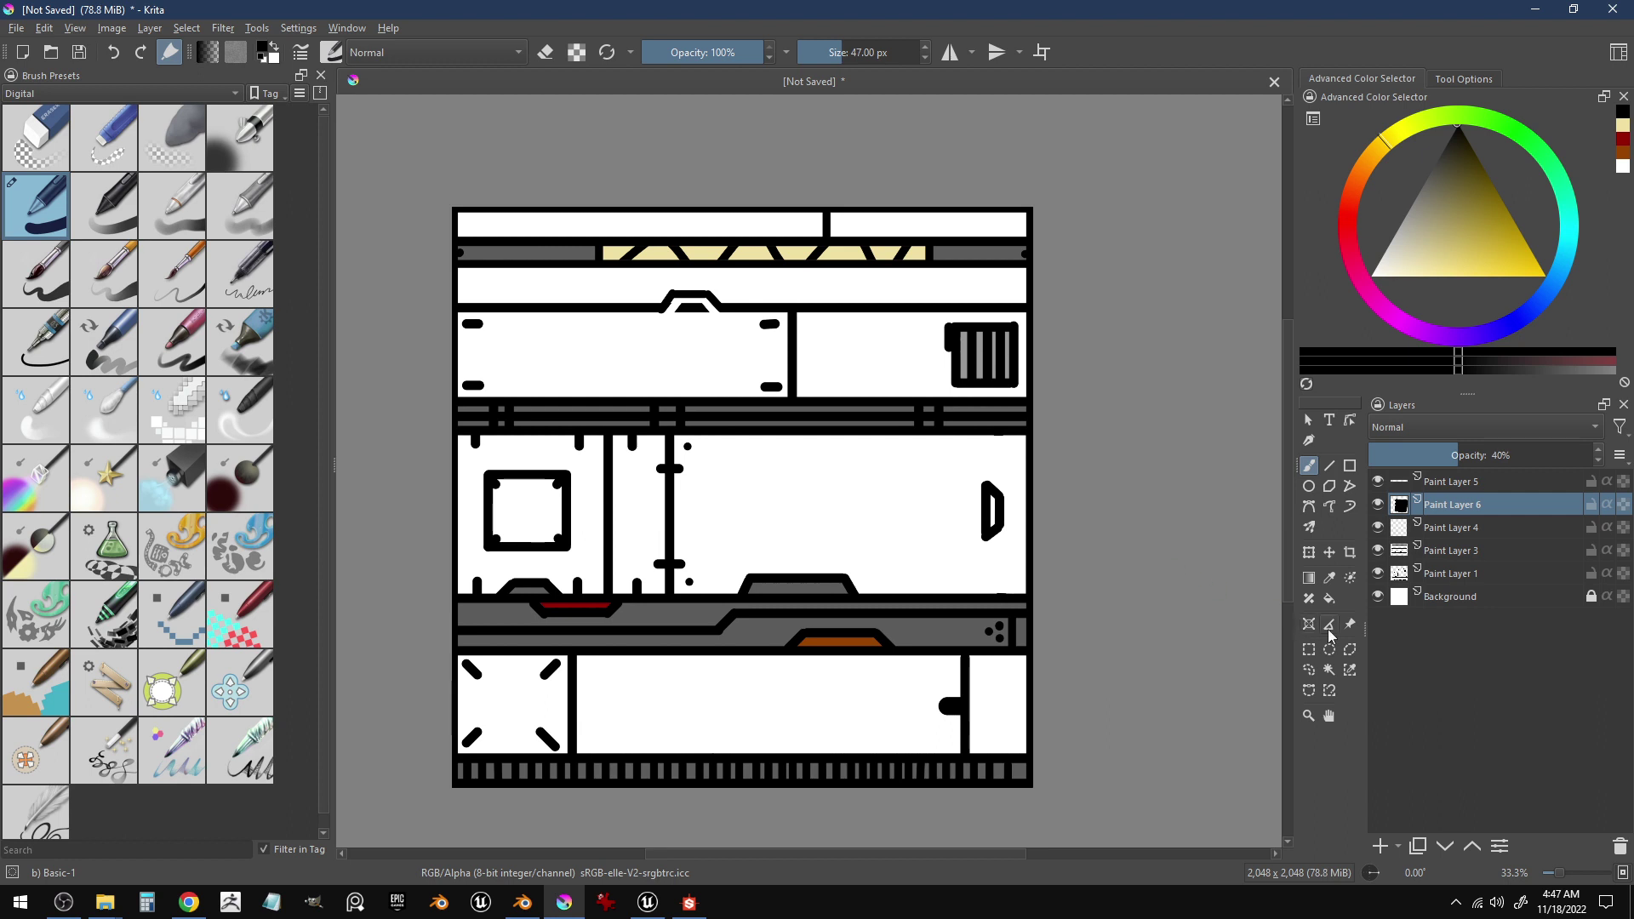
{"action": "left_click", "coordinate": [1382, 846]}
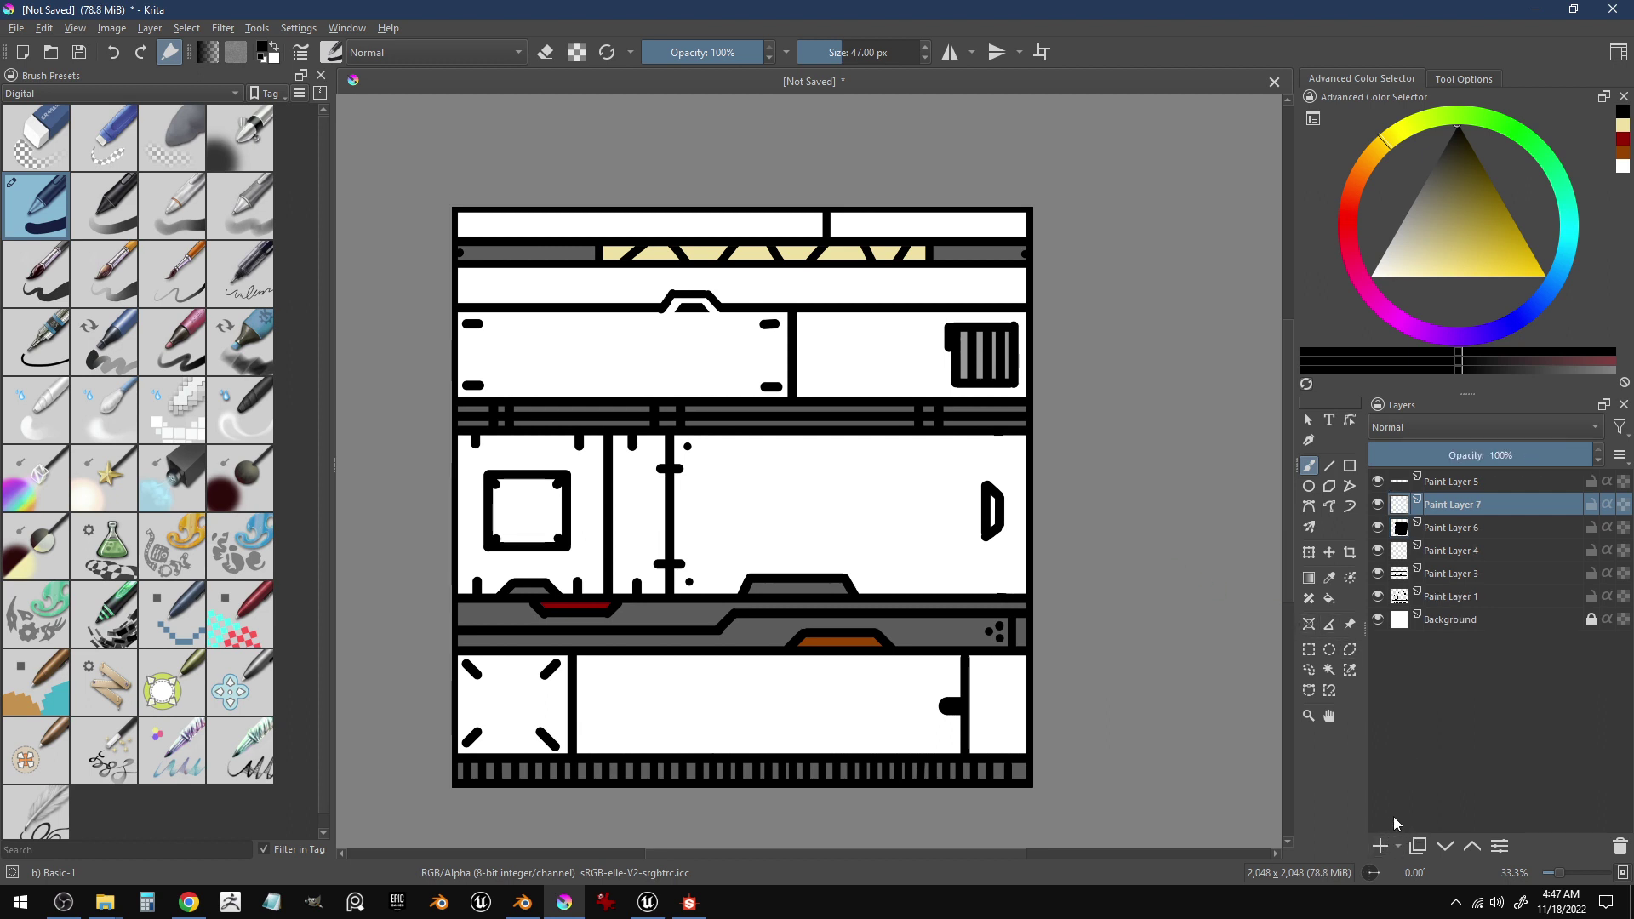
{"action": "left_click", "coordinate": [1328, 598]}
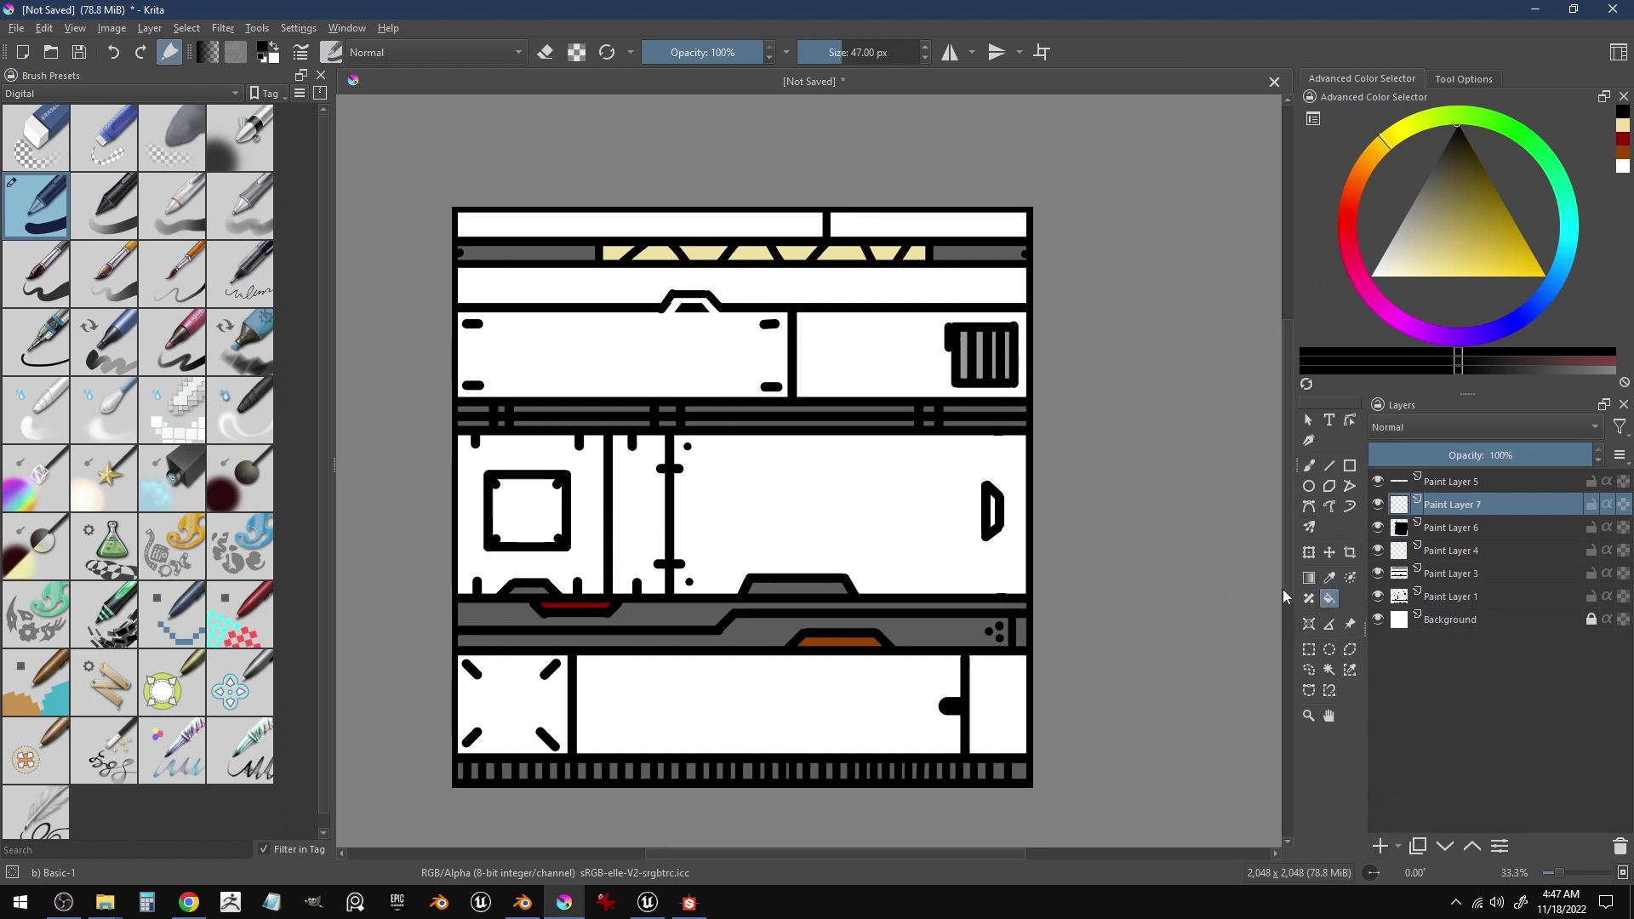
{"action": "left_click", "coordinate": [968, 559]}
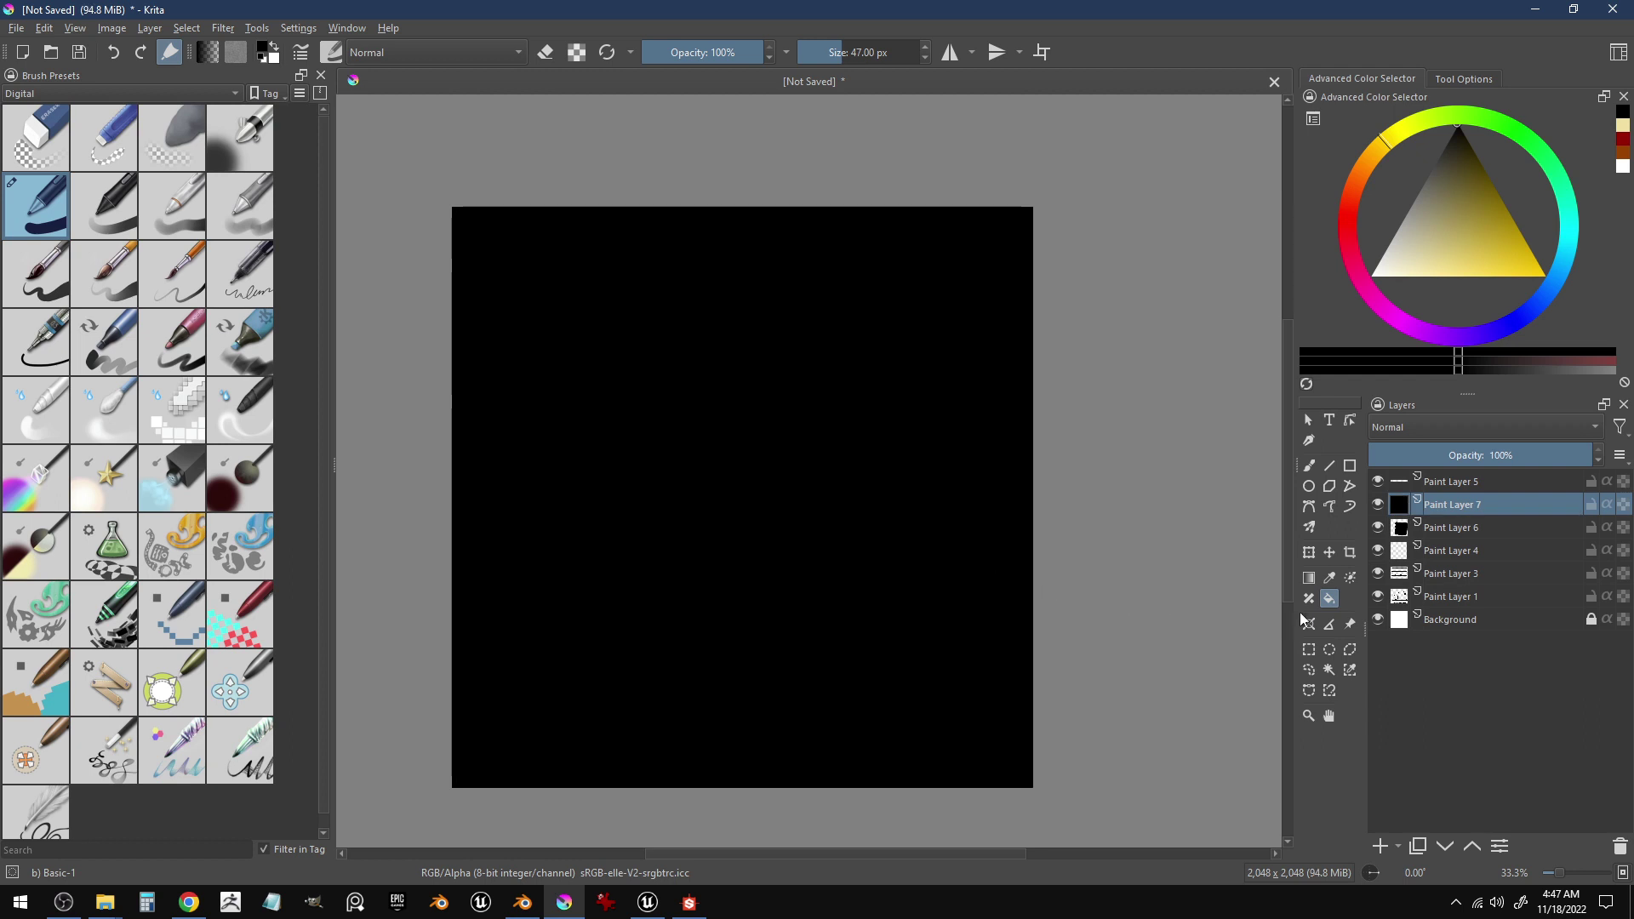
{"action": "mouse_move", "coordinate": [1467, 453]}
{"action": "left_mouse_down"}
{"action": "mouse_move", "coordinate": [1402, 448]}
{"action": "mouse_move", "coordinate": [1463, 451]}
{"action": "left_mouse_up"}
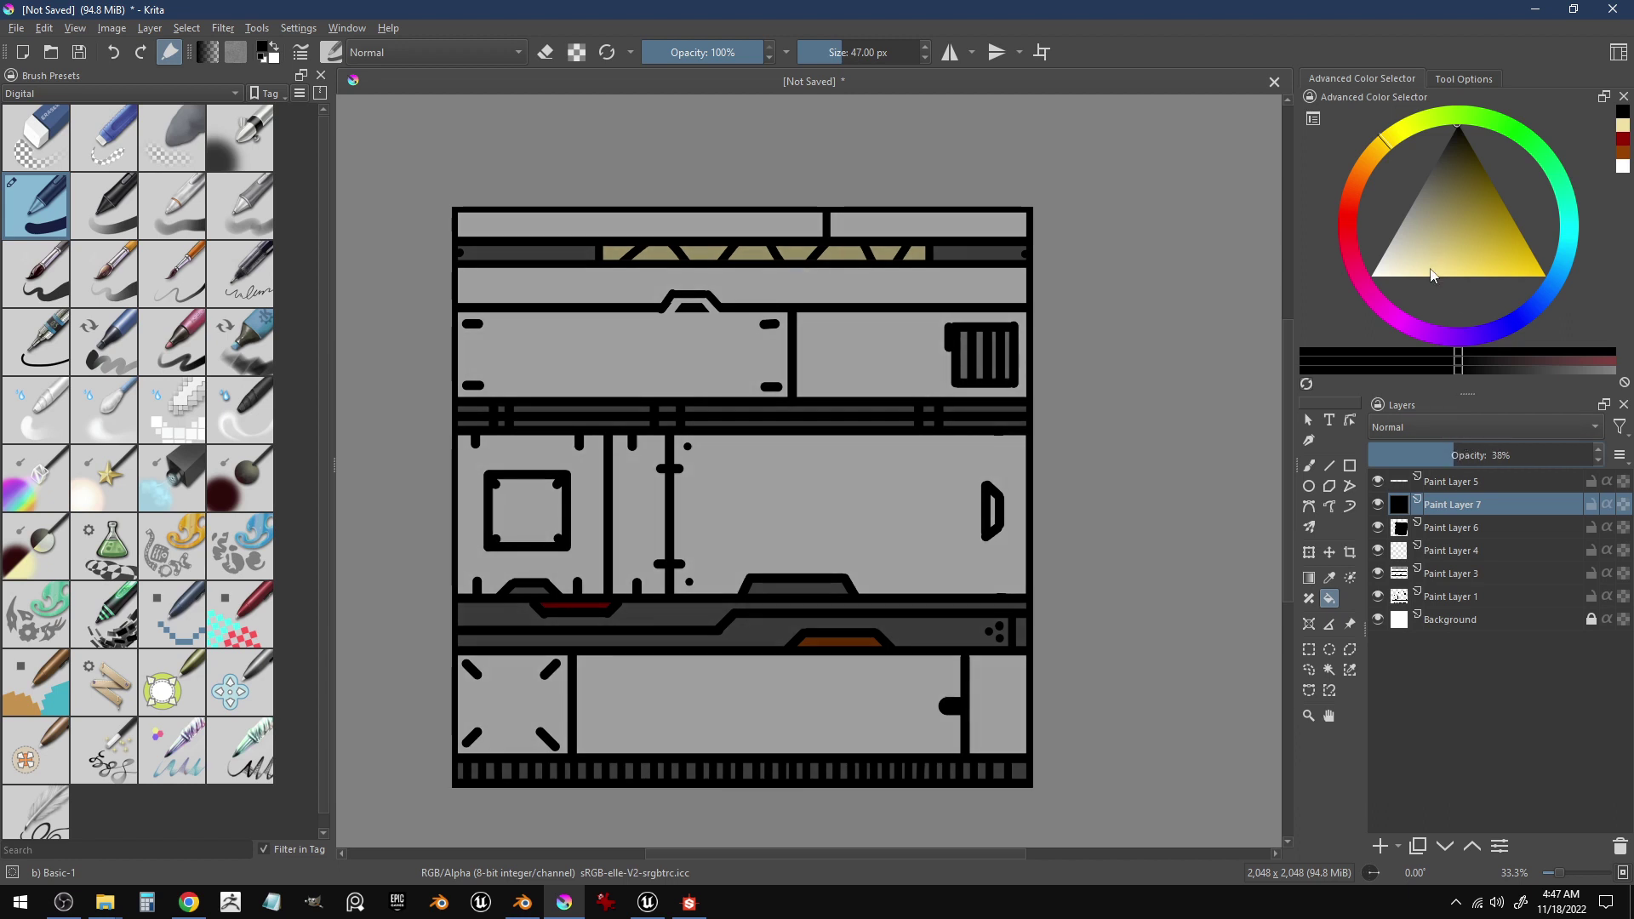
- Clear the grey shading from the top strip and the bottom panel using rectangle selections
{"action": "left_click", "coordinate": [1309, 649]}
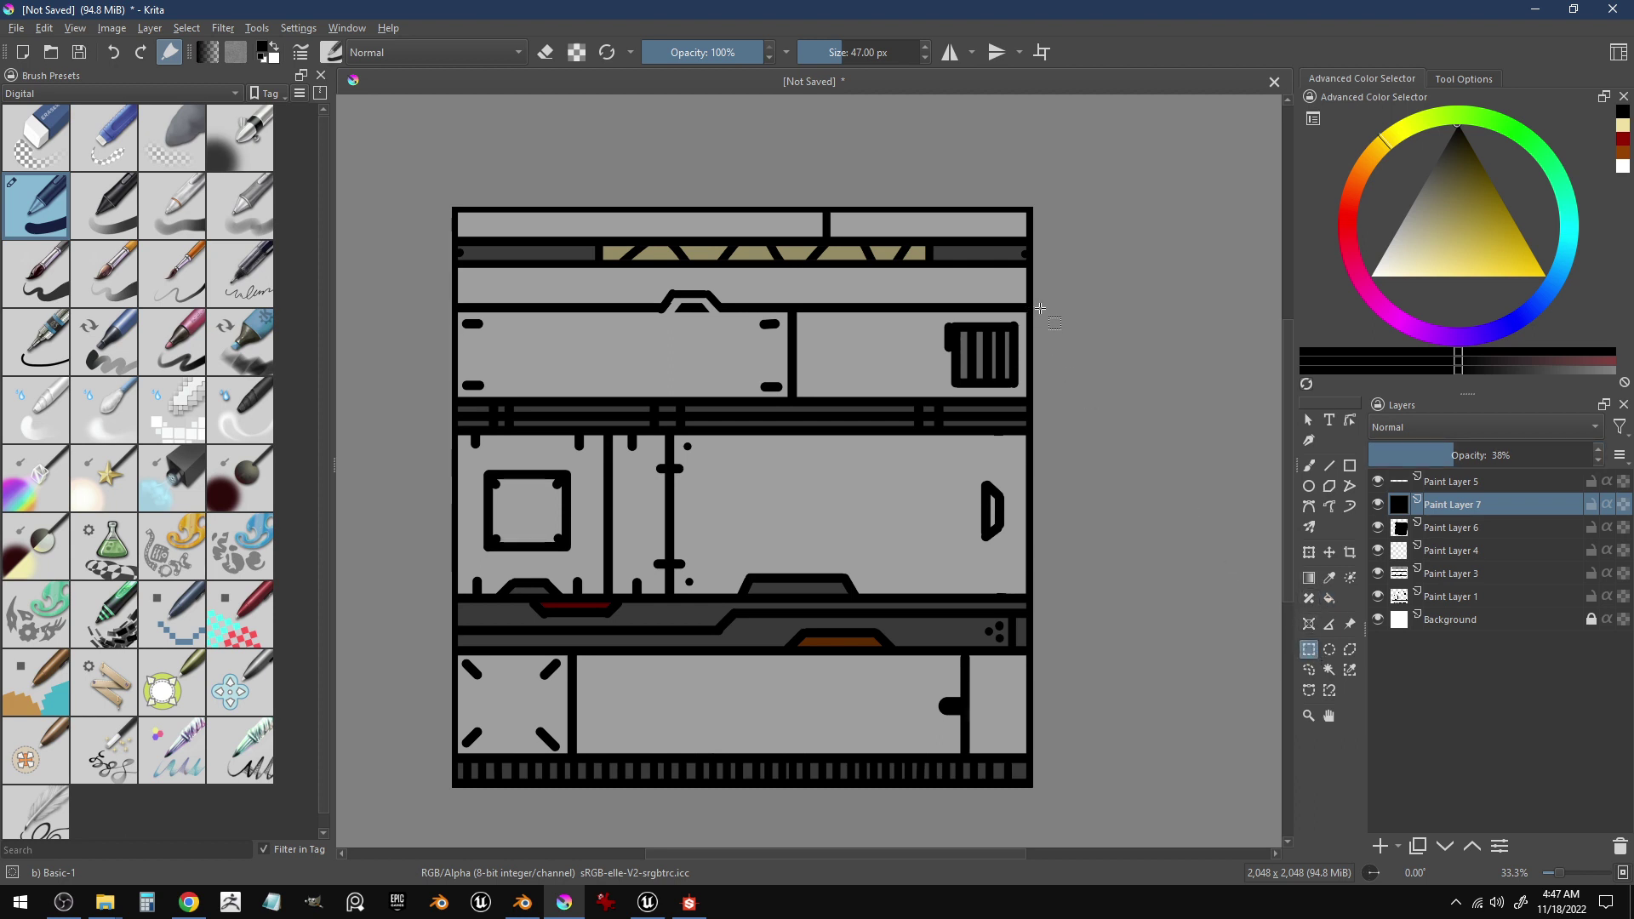
{"action": "left_click_drag", "start_coordinate": [1038, 239], "coordinate": [445, 207]}
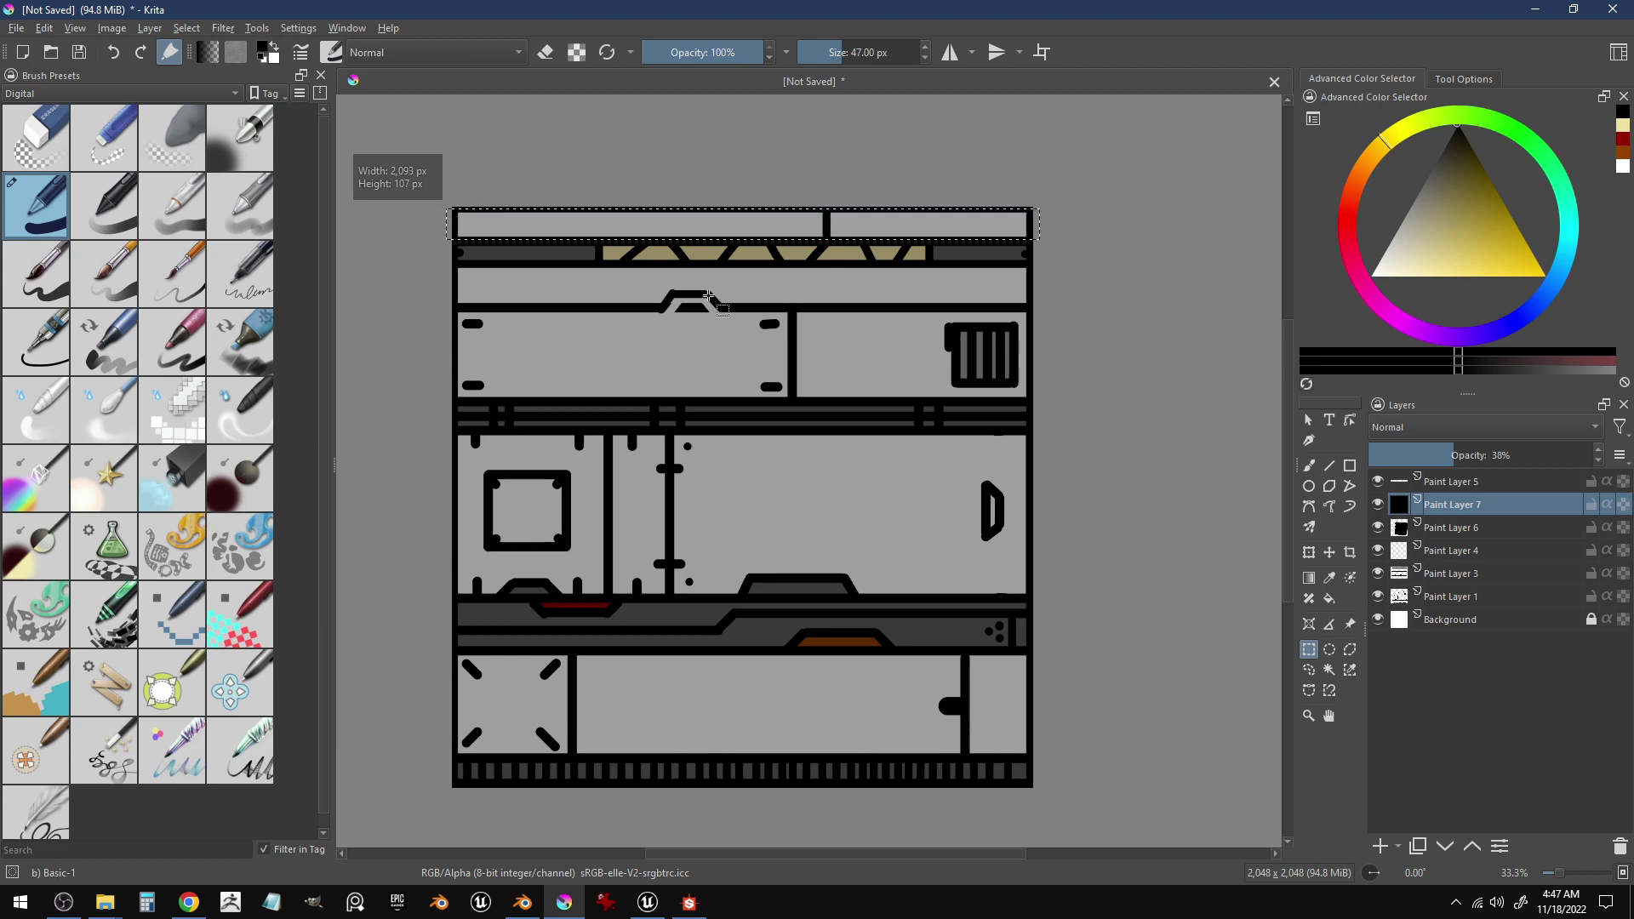
{"action": "key", "text": "BackSpace"}
{"action": "left_click", "coordinate": [1166, 443]}
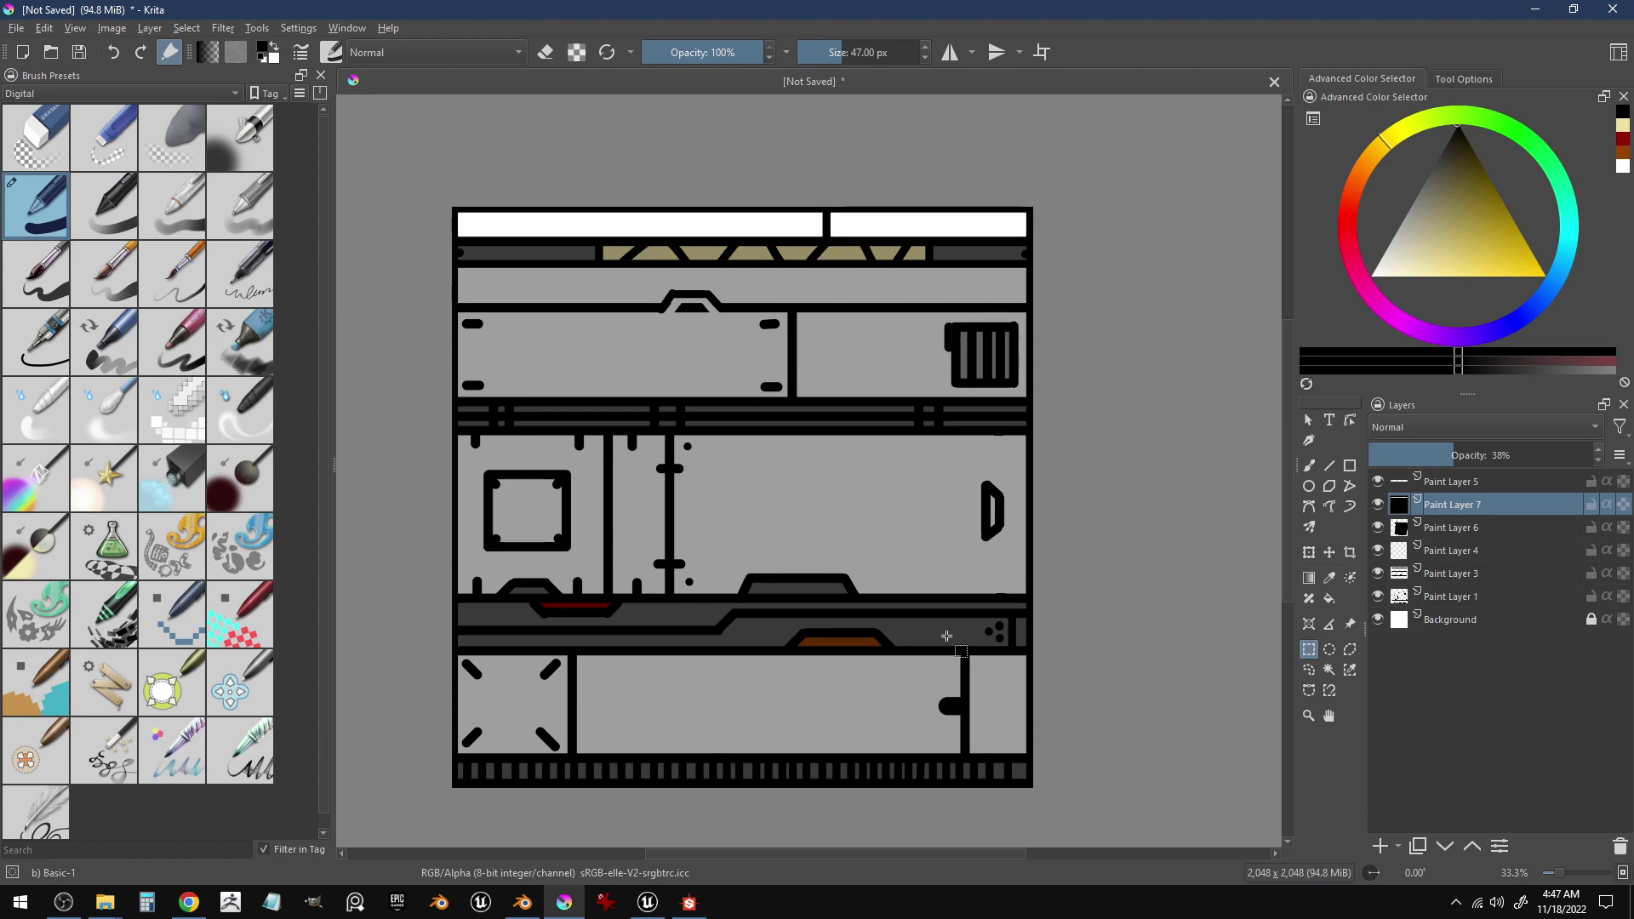
{"action": "left_click", "coordinate": [1041, 759]}
{"action": "left_click_drag", "start_coordinate": [1043, 760], "coordinate": [419, 645]}
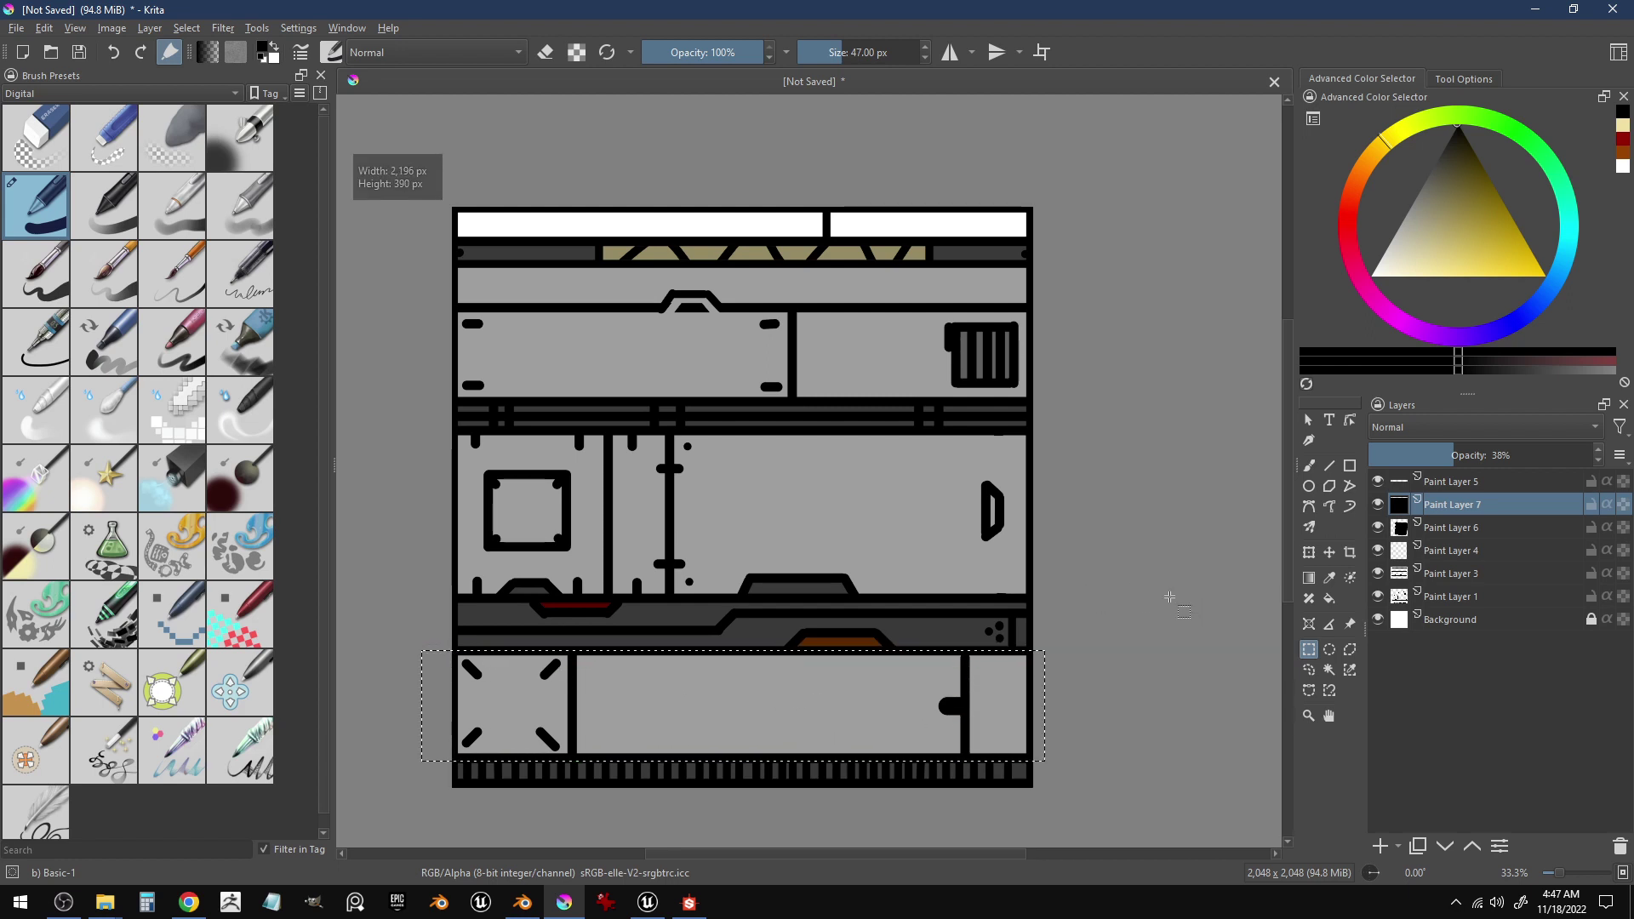
{"action": "key", "text": "BackSpace"}
{"action": "left_click", "coordinate": [1189, 656]}
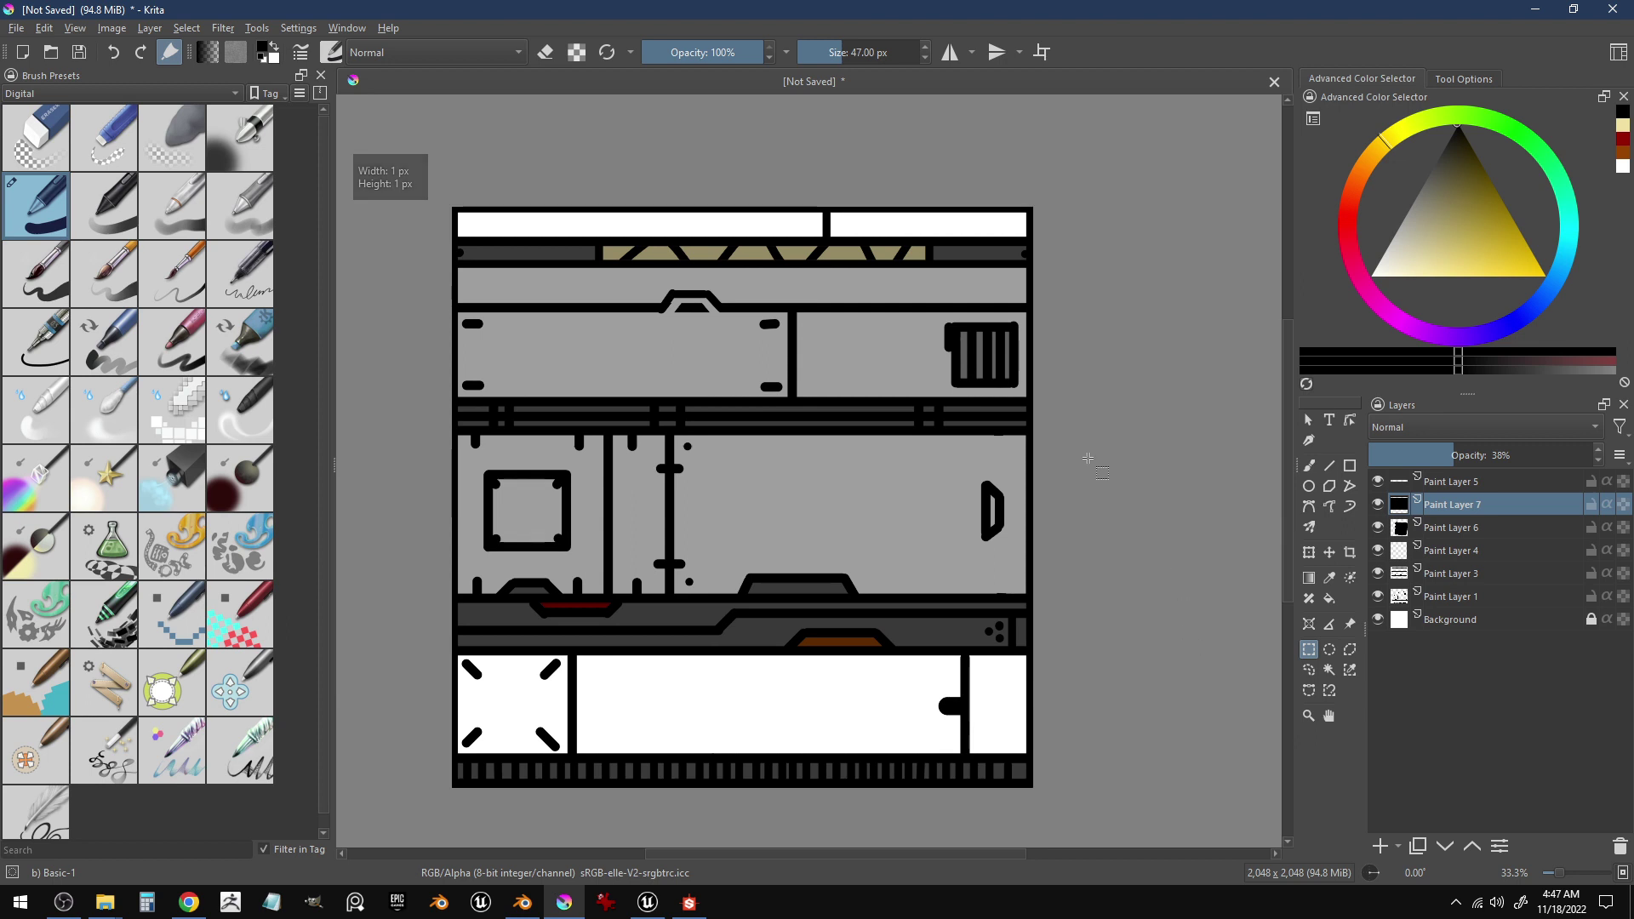
- Clear the shading from the upper-left panel, then try a small selection inside it
{"action": "left_click_drag", "start_coordinate": [1038, 402], "coordinate": [415, 309]}
{"action": "key", "text": "BackSpace"}
{"action": "left_click", "coordinate": [1118, 445]}
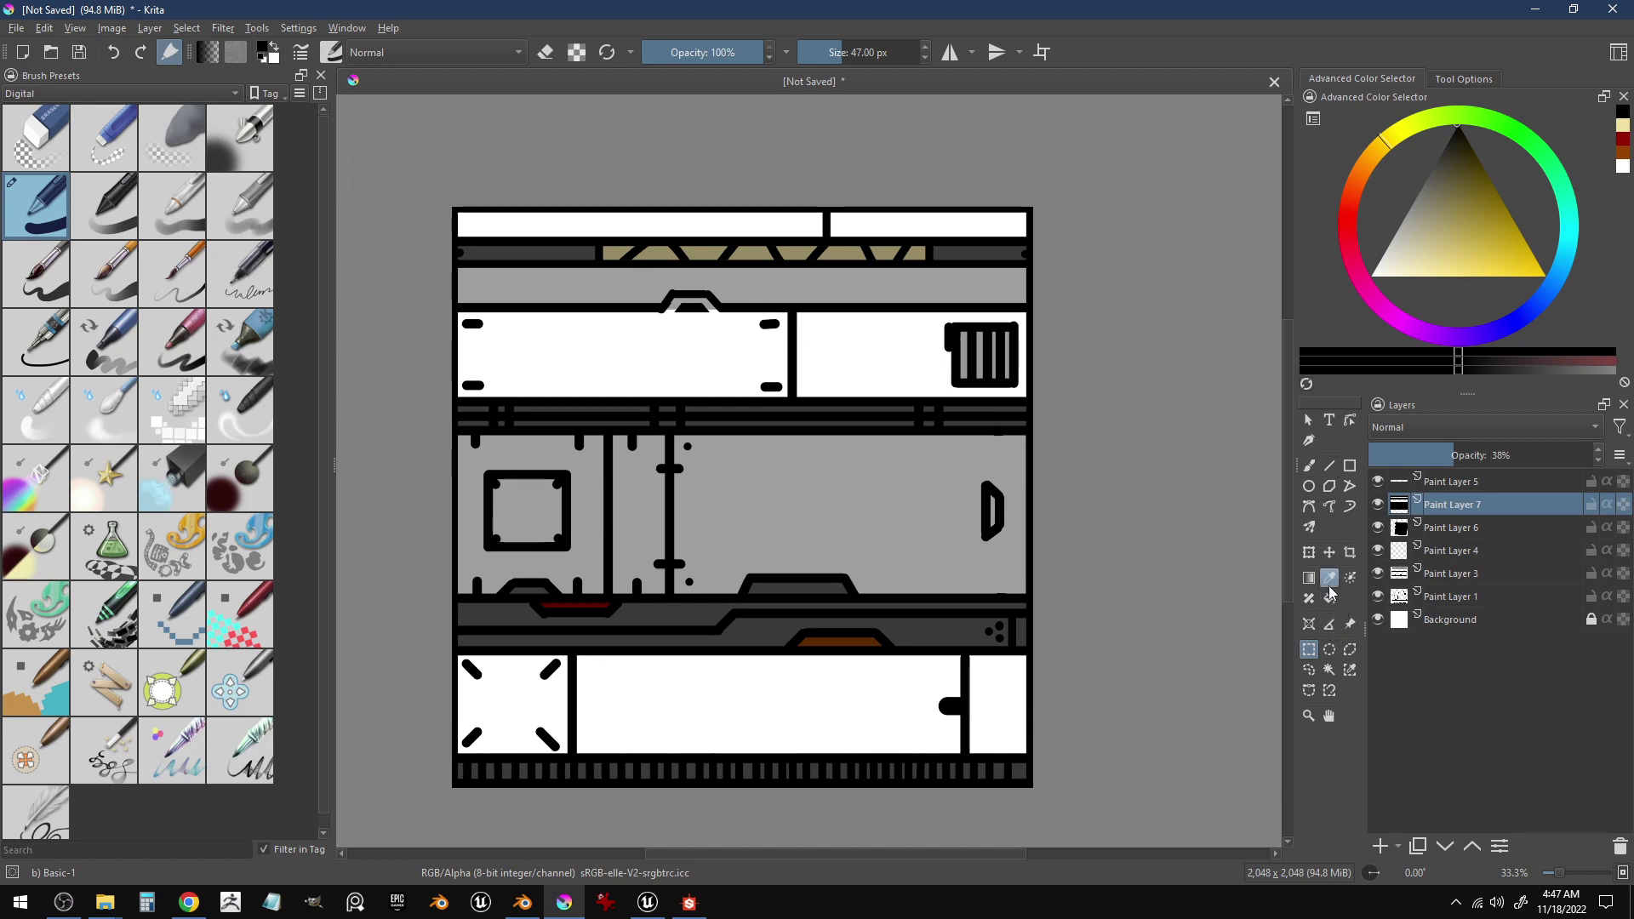
{"action": "mouse_move", "coordinate": [676, 333]}
{"action": "left_mouse_down"}
{"action": "mouse_move", "coordinate": [668, 314]}
{"action": "mouse_move", "coordinate": [685, 305]}
{"action": "mouse_move", "coordinate": [679, 336]}
{"action": "mouse_move", "coordinate": [719, 304]}
{"action": "mouse_move", "coordinate": [720, 336]}
{"action": "mouse_move", "coordinate": [680, 299]}
{"action": "mouse_move", "coordinate": [774, 415]}
{"action": "mouse_move", "coordinate": [669, 304]}
{"action": "left_mouse_up"}
{"action": "left_click", "coordinate": [717, 340]}
{"action": "left_click", "coordinate": [737, 365]}
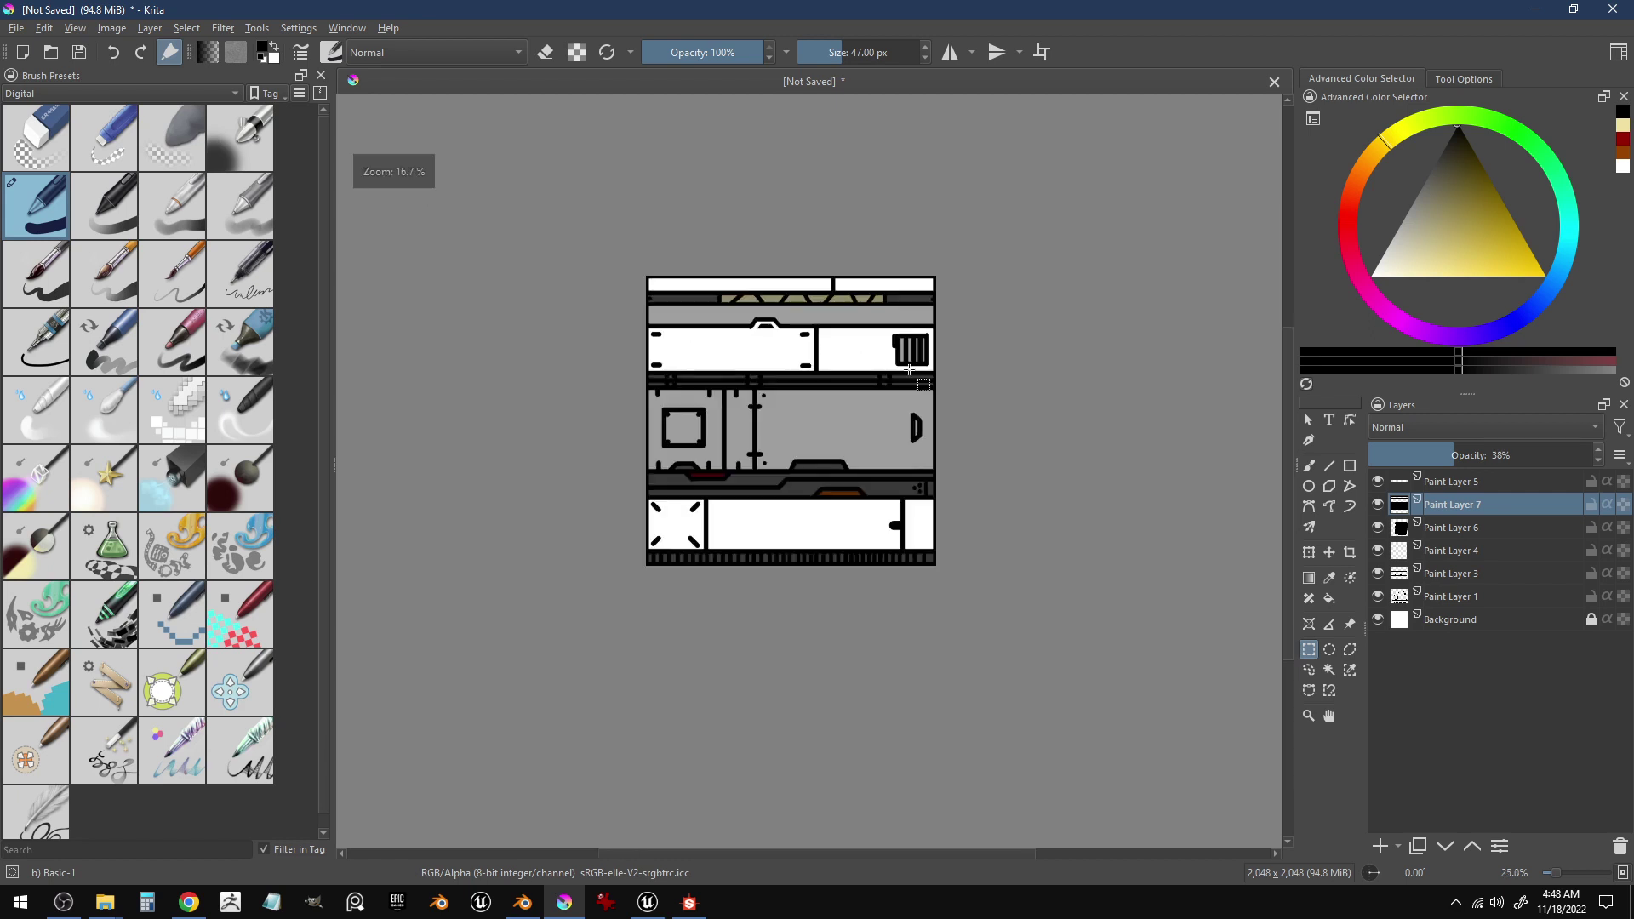
- Toggle the grey shading layer, Paint Layer 6 and Paint Layer 4 on and off to compare contents
{"action": "scroll", "coordinate": [840, 345], "scroll_direction": "down", "scroll_amount": 2}
{"action": "scroll", "coordinate": [1052, 417], "scroll_direction": "up", "scroll_amount": 2}
{"action": "left_click_drag", "start_coordinate": [938, 394], "coordinate": [1033, 412]}
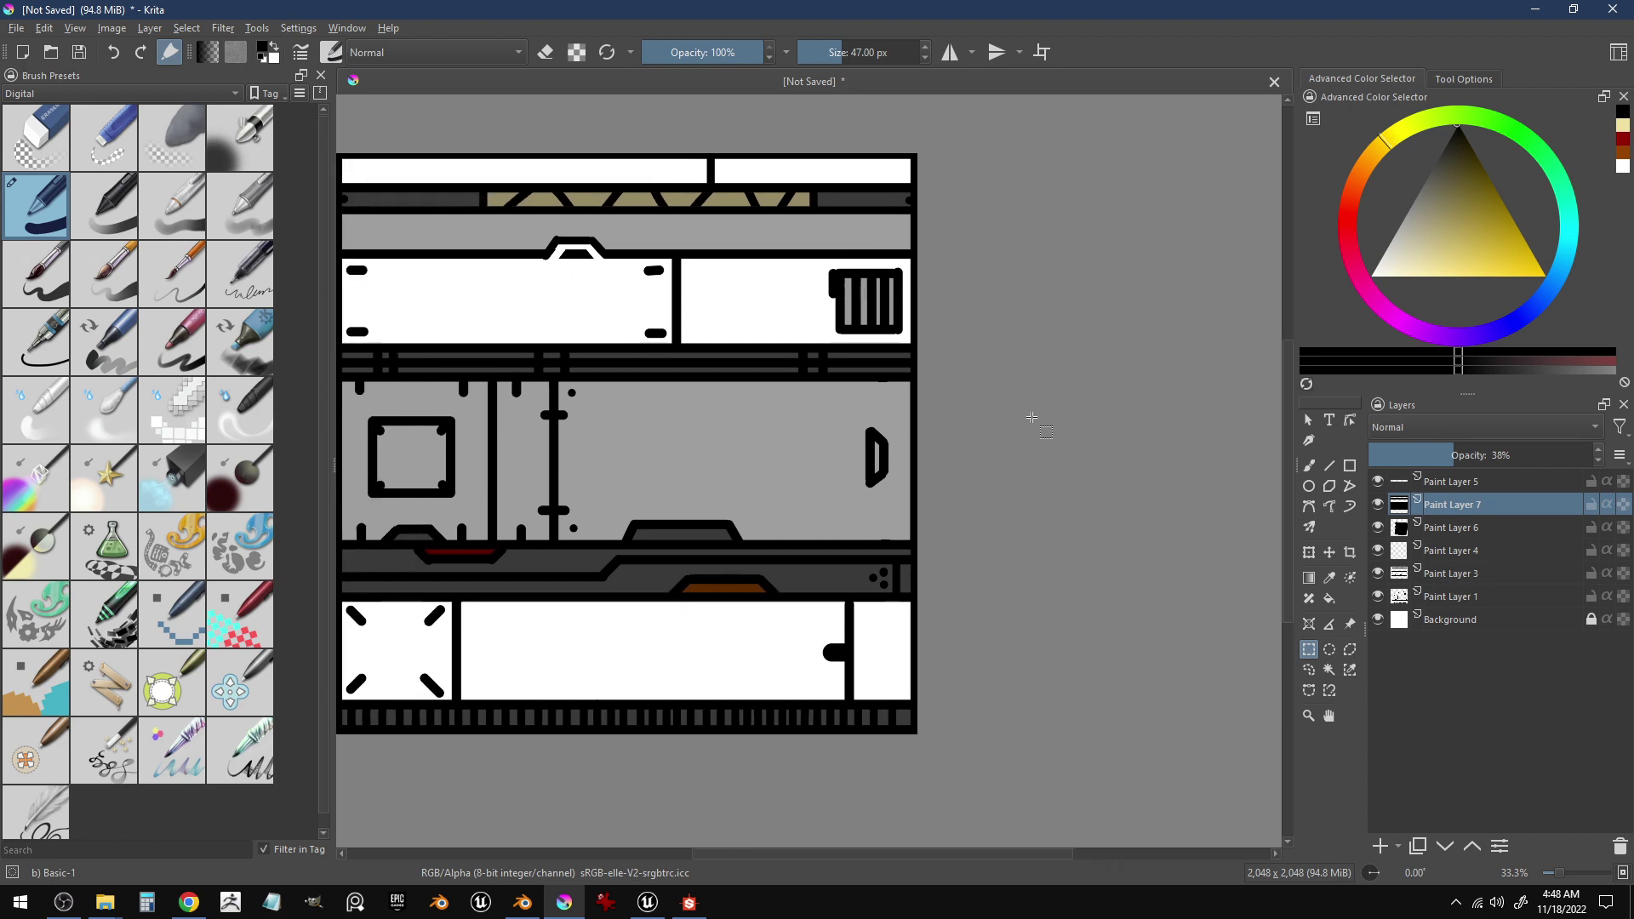
{"action": "left_click", "coordinate": [1378, 505]}
{"action": "left_click", "coordinate": [1379, 505]}
{"action": "left_click", "coordinate": [1379, 505]}
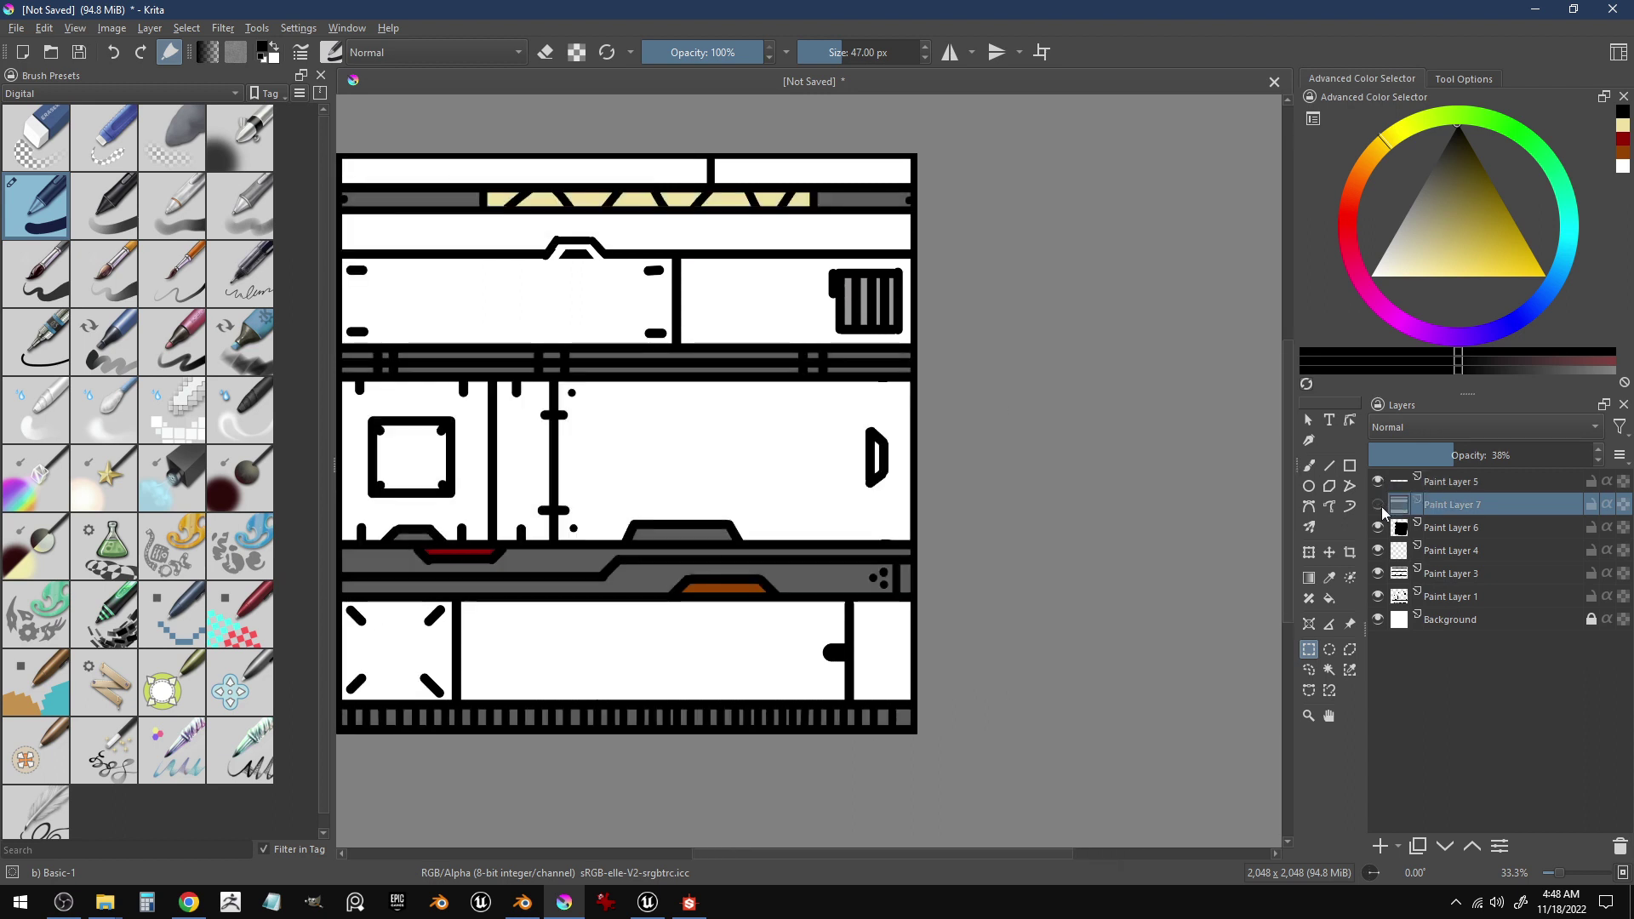
{"action": "left_click", "coordinate": [1378, 505]}
{"action": "left_click", "coordinate": [1379, 527]}
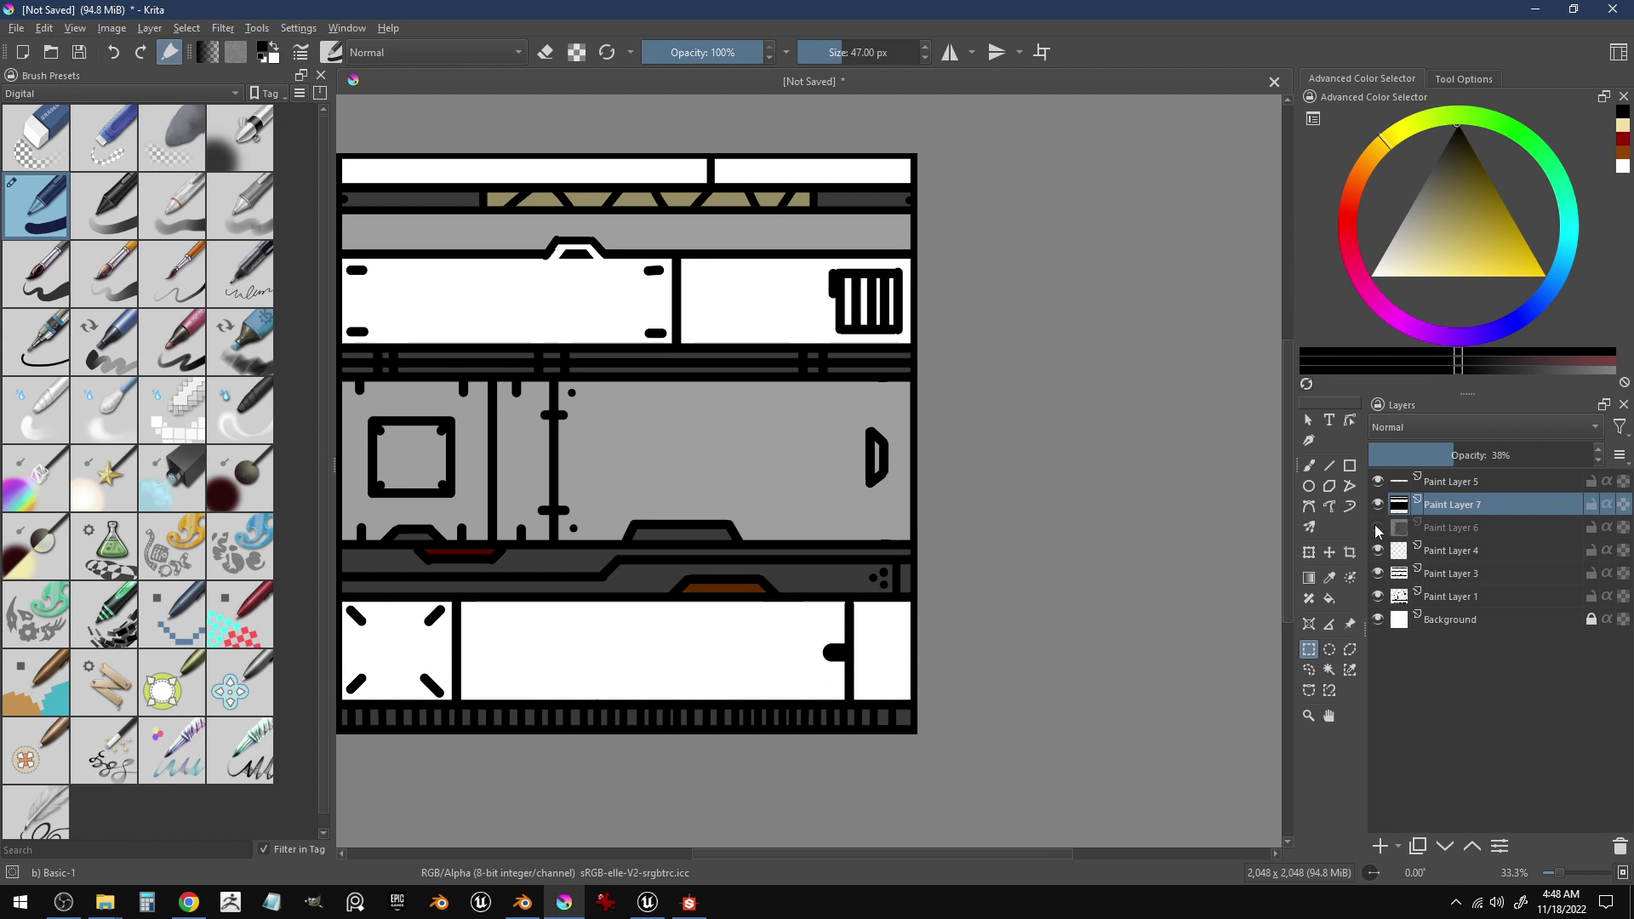
{"action": "left_click", "coordinate": [1379, 528]}
{"action": "left_click", "coordinate": [1379, 550]}
{"action": "left_click", "coordinate": [1379, 551]}
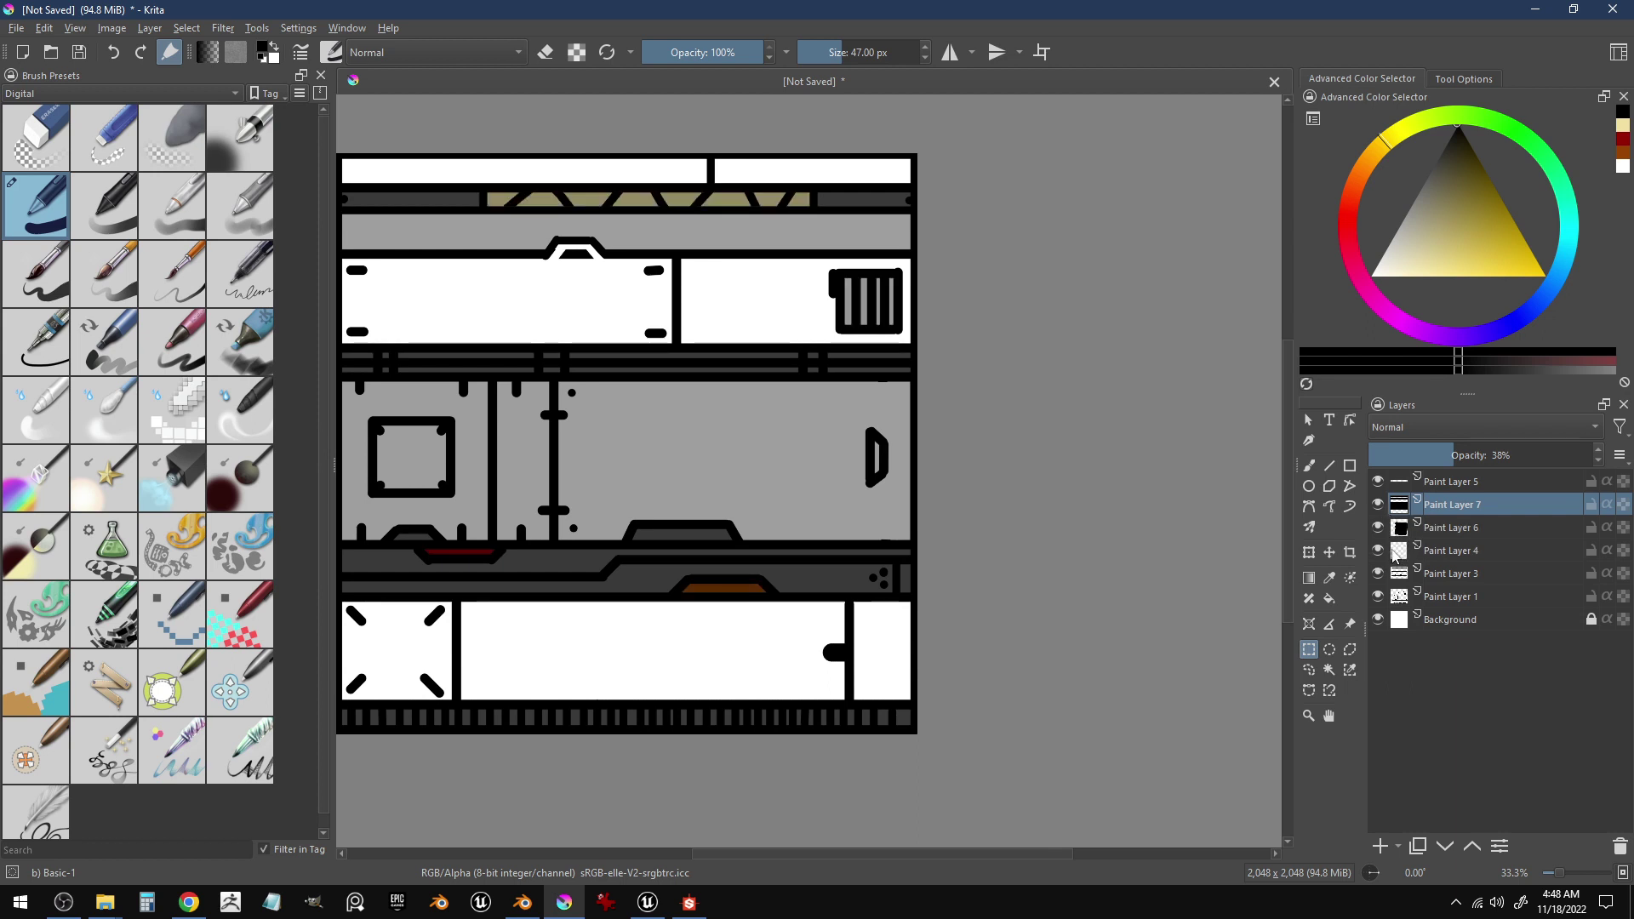
- Drag Paint Layer 4 to the top of the layer stack above the shading layers
{"action": "left_click_drag", "start_coordinate": [1397, 553], "coordinate": [1398, 481]}
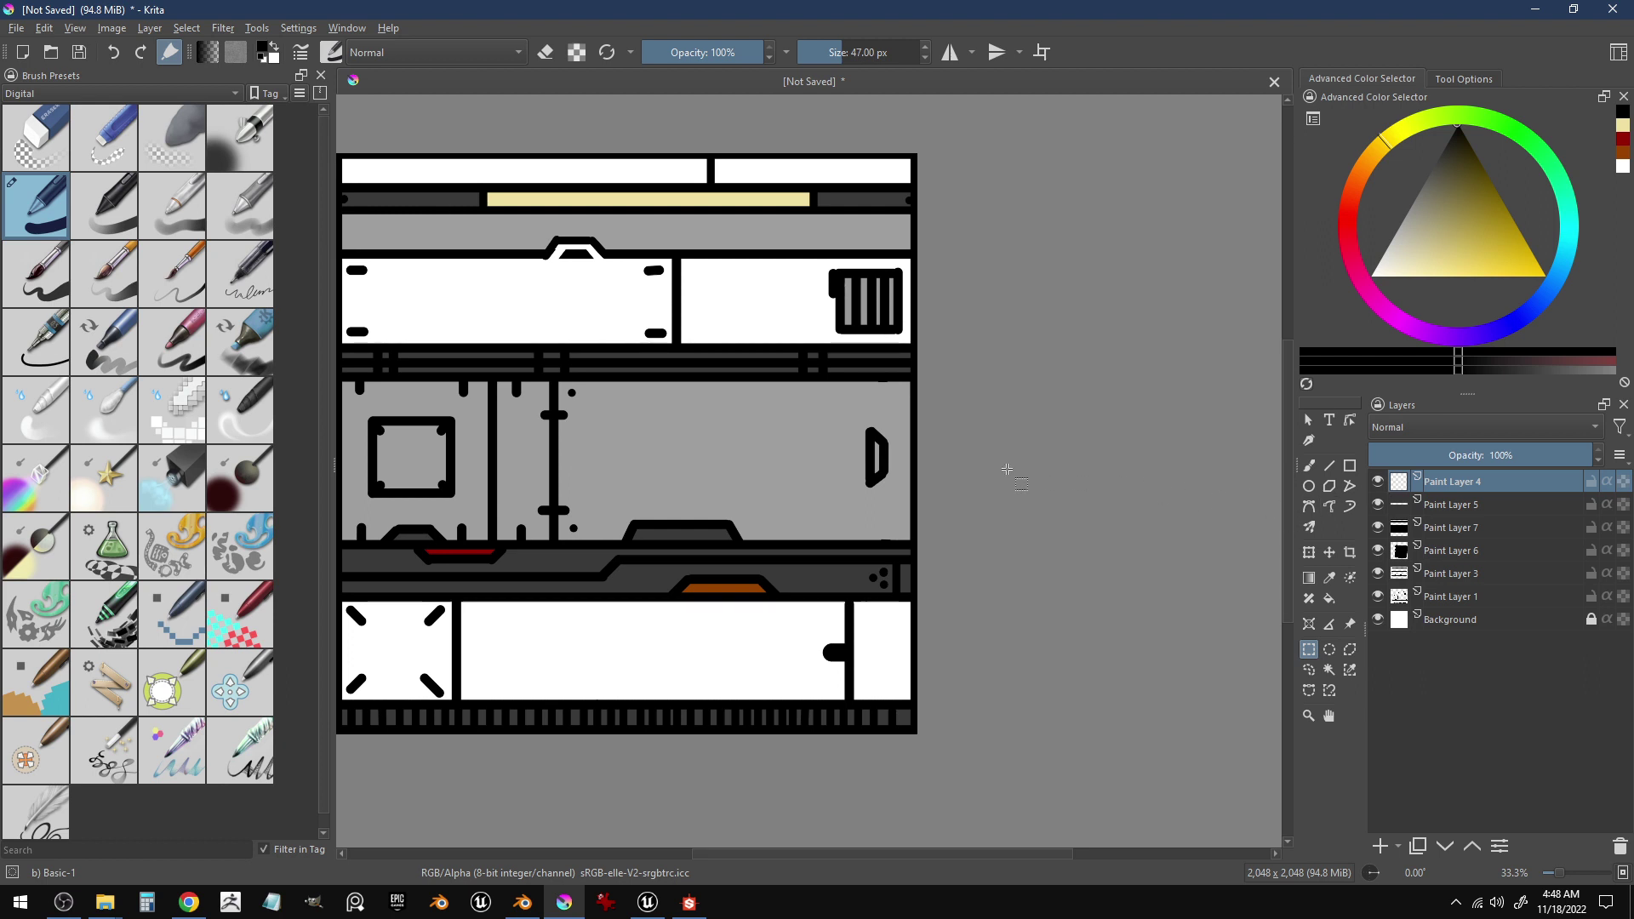
{"action": "left_click_drag", "start_coordinate": [1017, 481], "coordinate": [1120, 474]}
{"action": "scroll", "coordinate": [1120, 474], "scroll_direction": "down", "scroll_amount": 1}
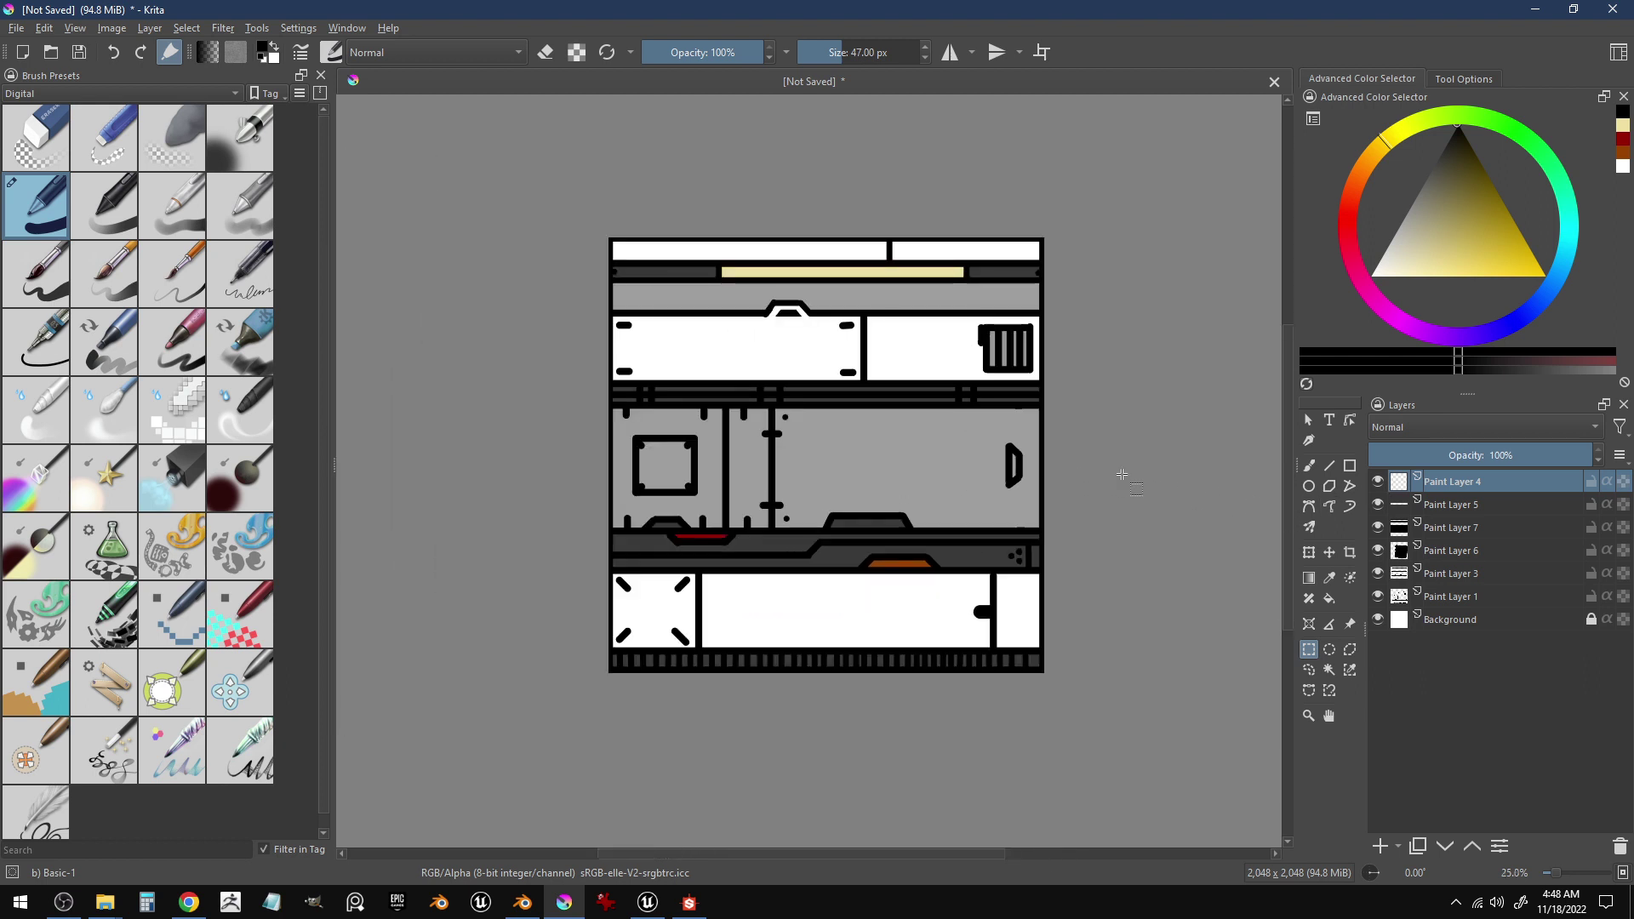
{"action": "scroll", "coordinate": [1122, 474], "scroll_direction": "up", "scroll_amount": 1}
{"action": "left_click_drag", "start_coordinate": [1121, 474], "coordinate": [1166, 500]}
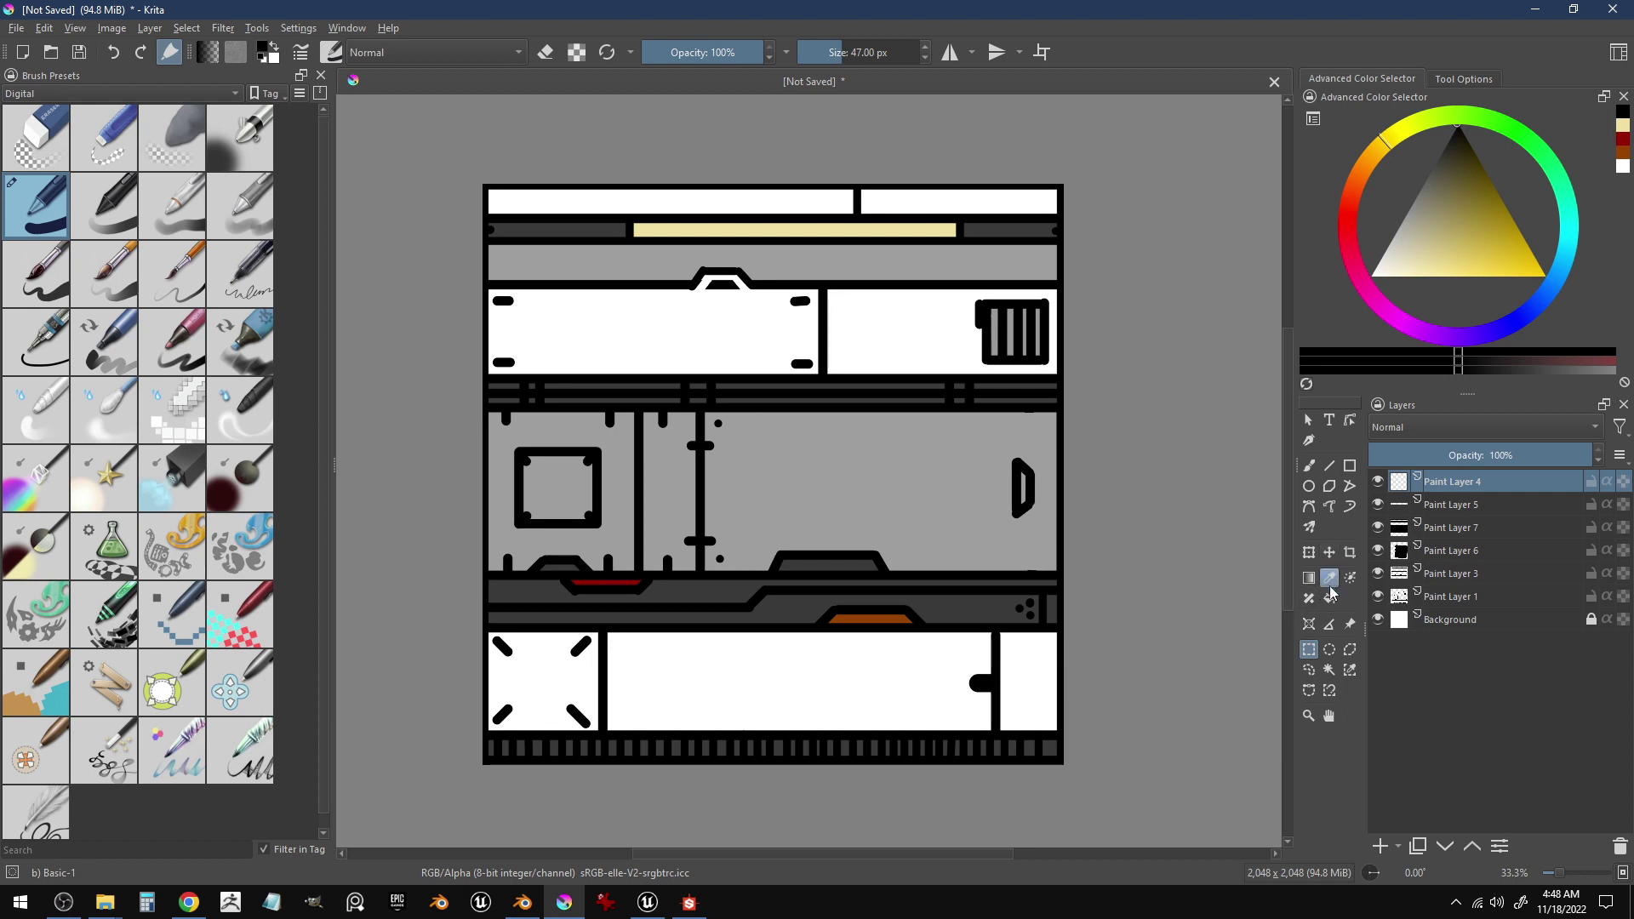
{"action": "left_click", "coordinate": [1310, 467]}
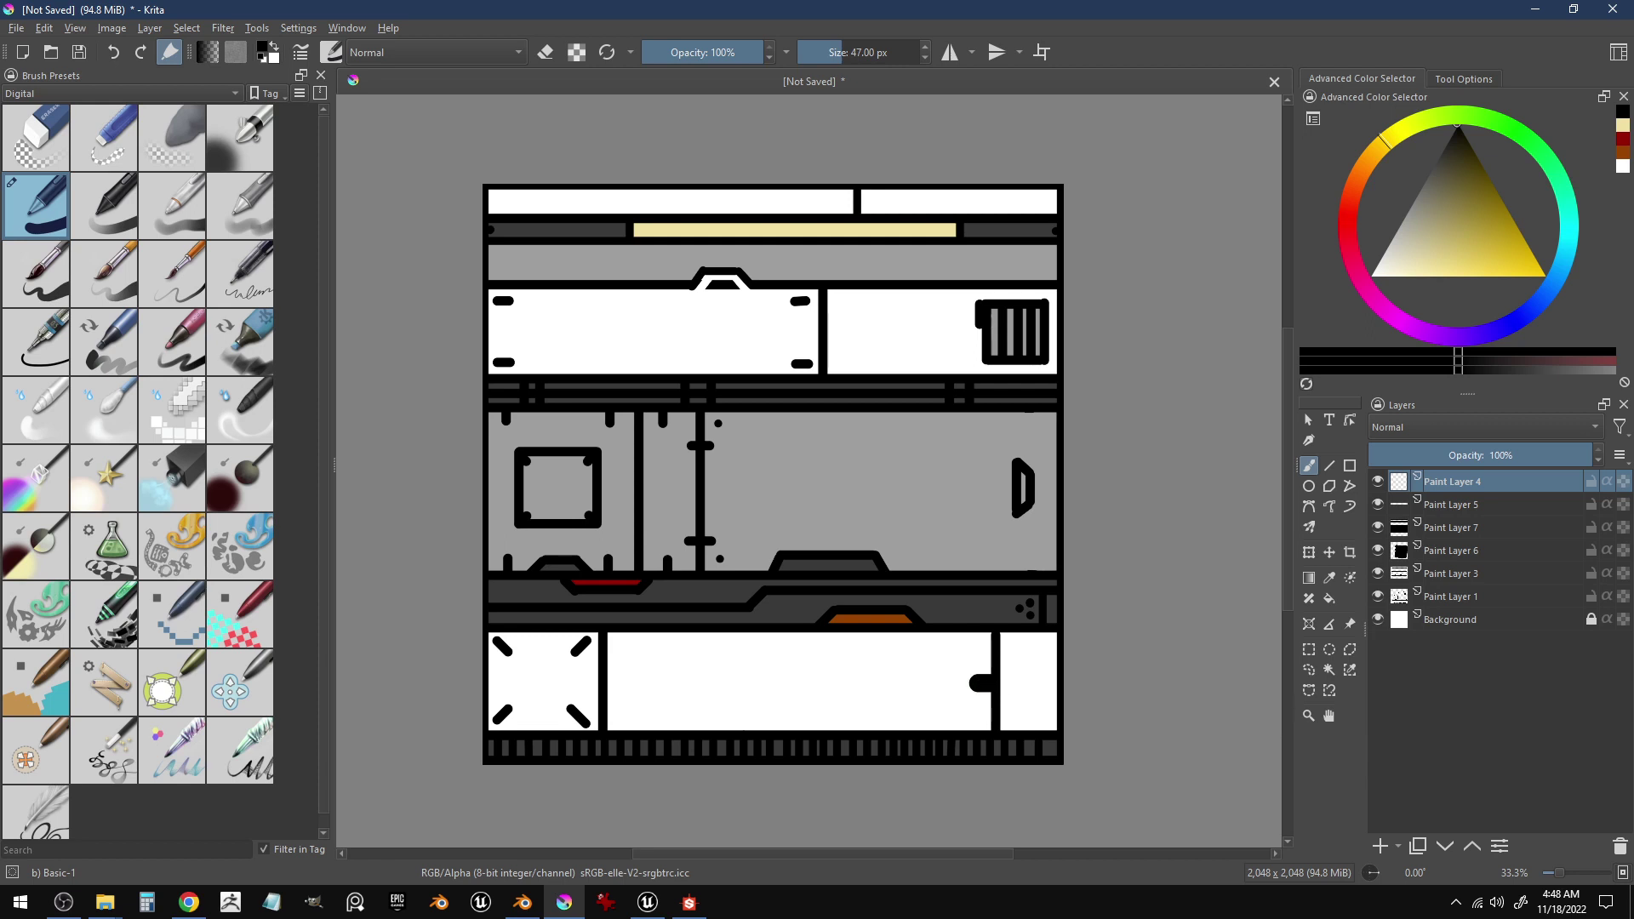
- Dab a white hole in the black knob and brush a smaller white X in the square frame
{"action": "key", "text": "x"}
{"action": "left_click", "coordinate": [972, 683]}
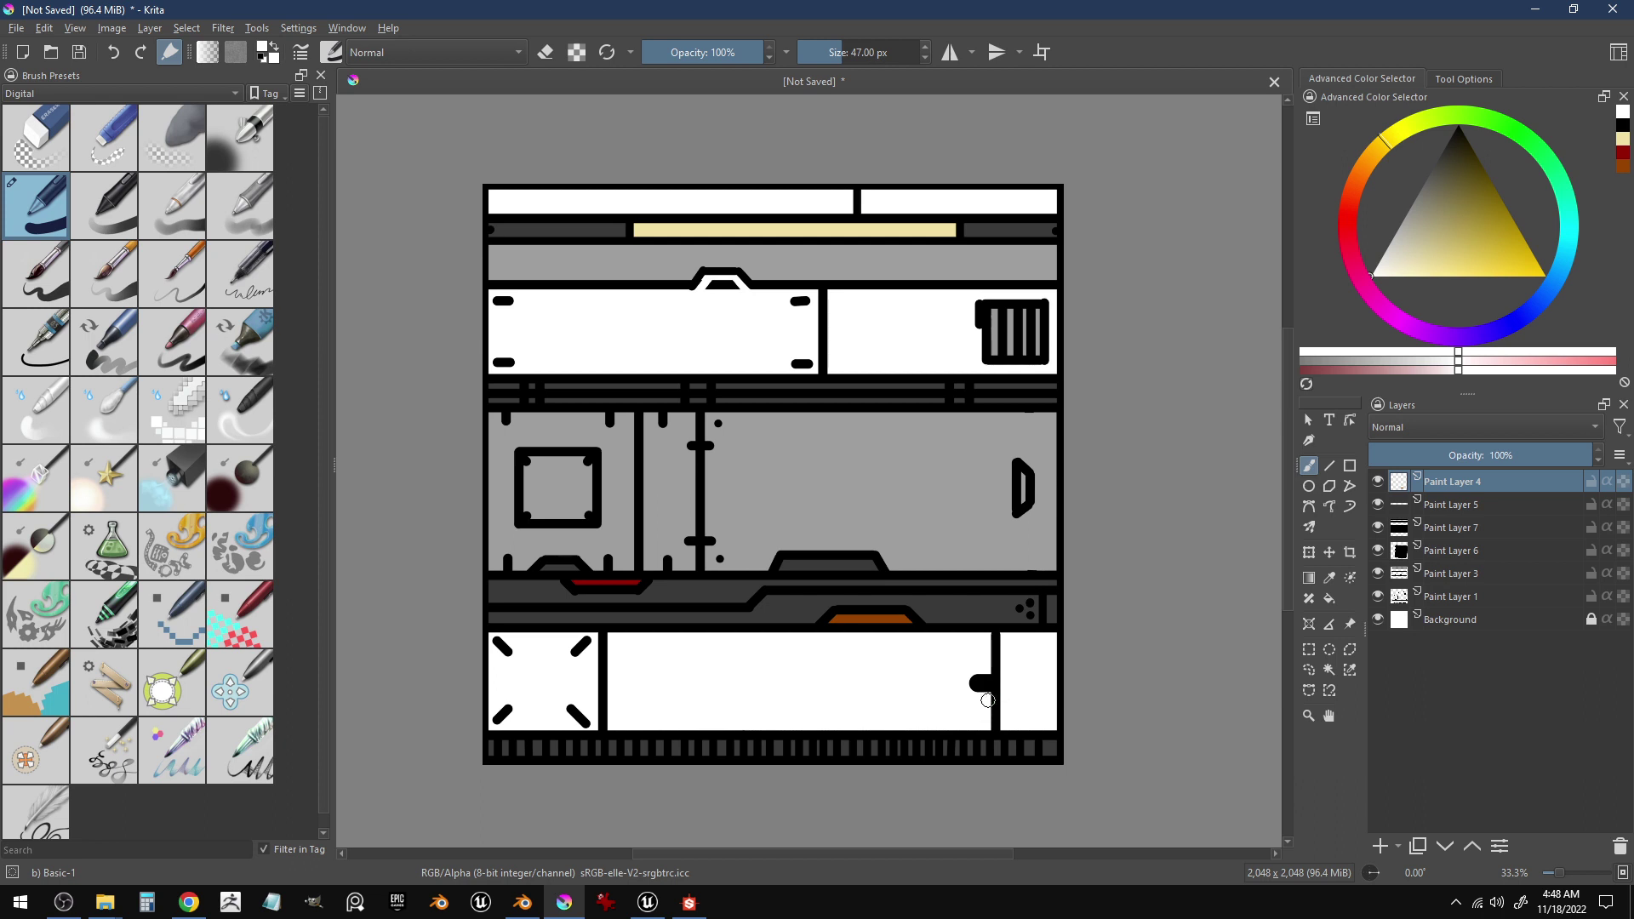
{"action": "key", "text": "bracketleft"}
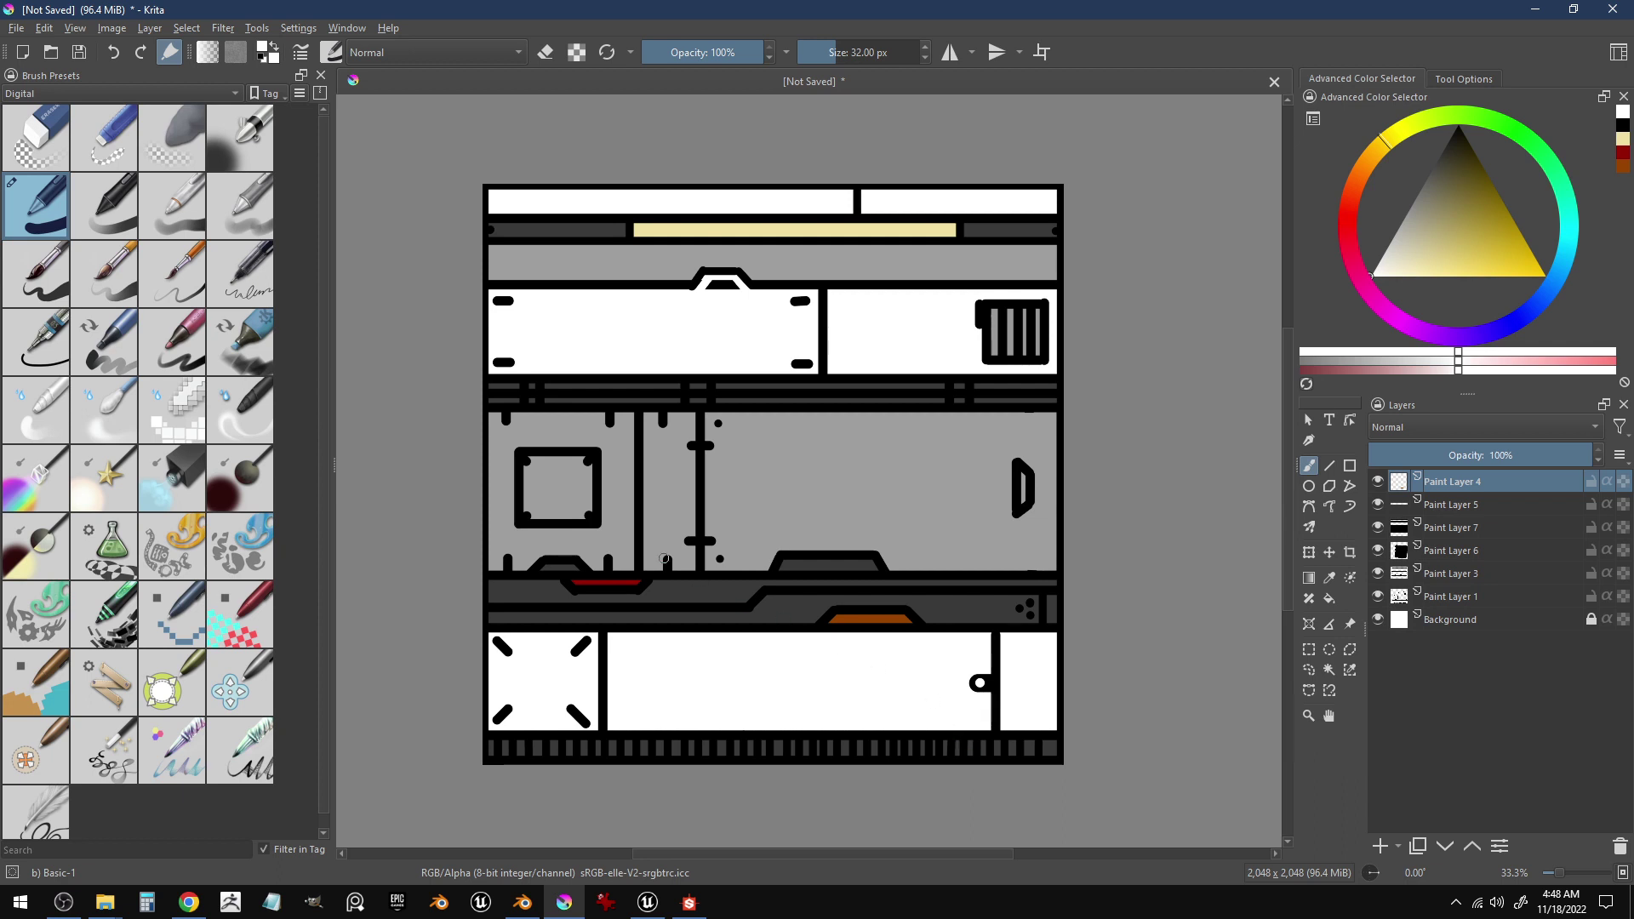
{"action": "left_click_drag", "start_coordinate": [544, 502], "coordinate": [575, 475]}
{"action": "key", "text": "ctrl+z"}
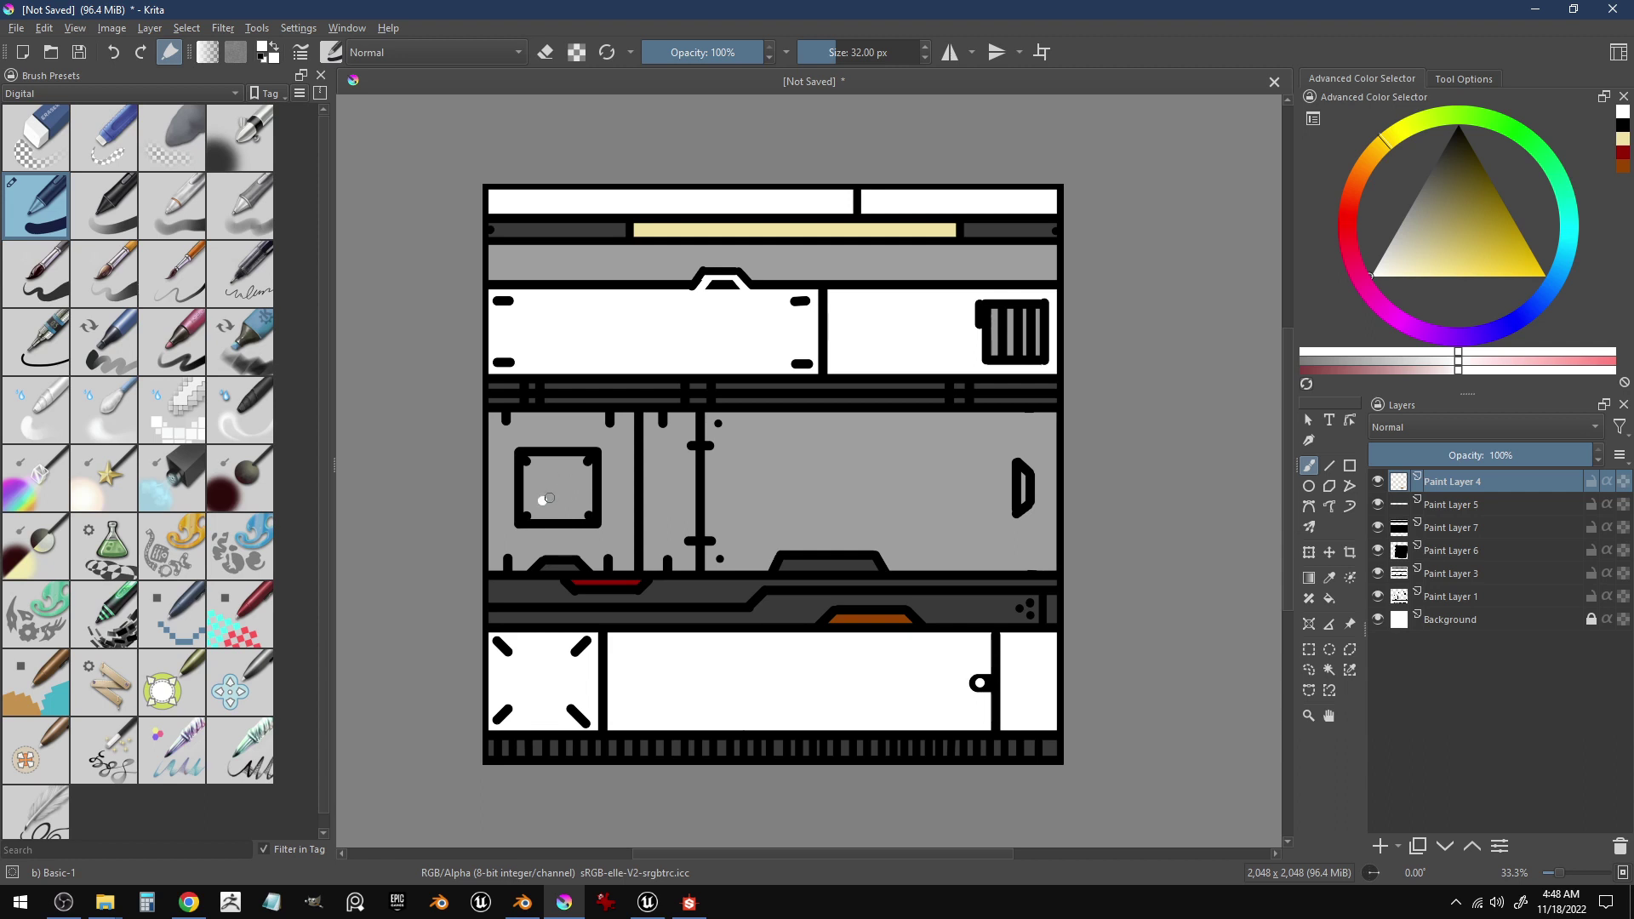
{"action": "mouse_move", "coordinate": [548, 496]}
{"action": "left_mouse_down"}
{"action": "mouse_move", "coordinate": [575, 470]}
{"action": "mouse_move", "coordinate": [558, 487]}
{"action": "mouse_move", "coordinate": [574, 502]}
{"action": "left_mouse_up"}
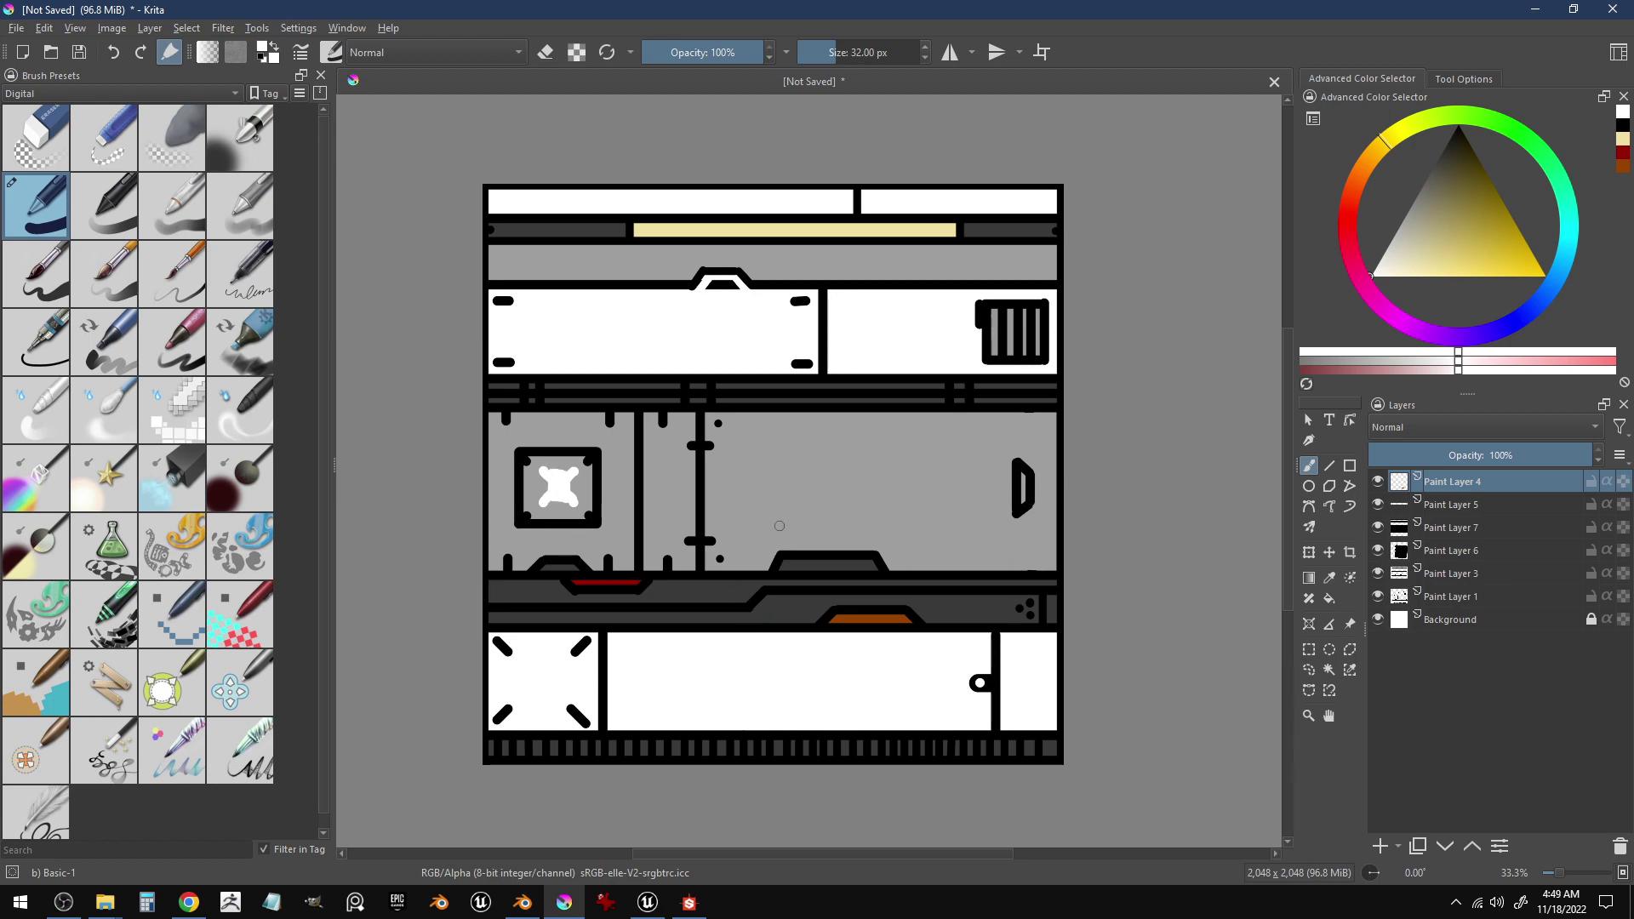
- Undo the white X and two trial white strokes on the panel
{"action": "key", "text": "ctrl+z"}
{"action": "key", "text": "ctrl+z"}
{"action": "key", "text": "ctrl+z"}
{"action": "key", "text": "ctrl+z"}
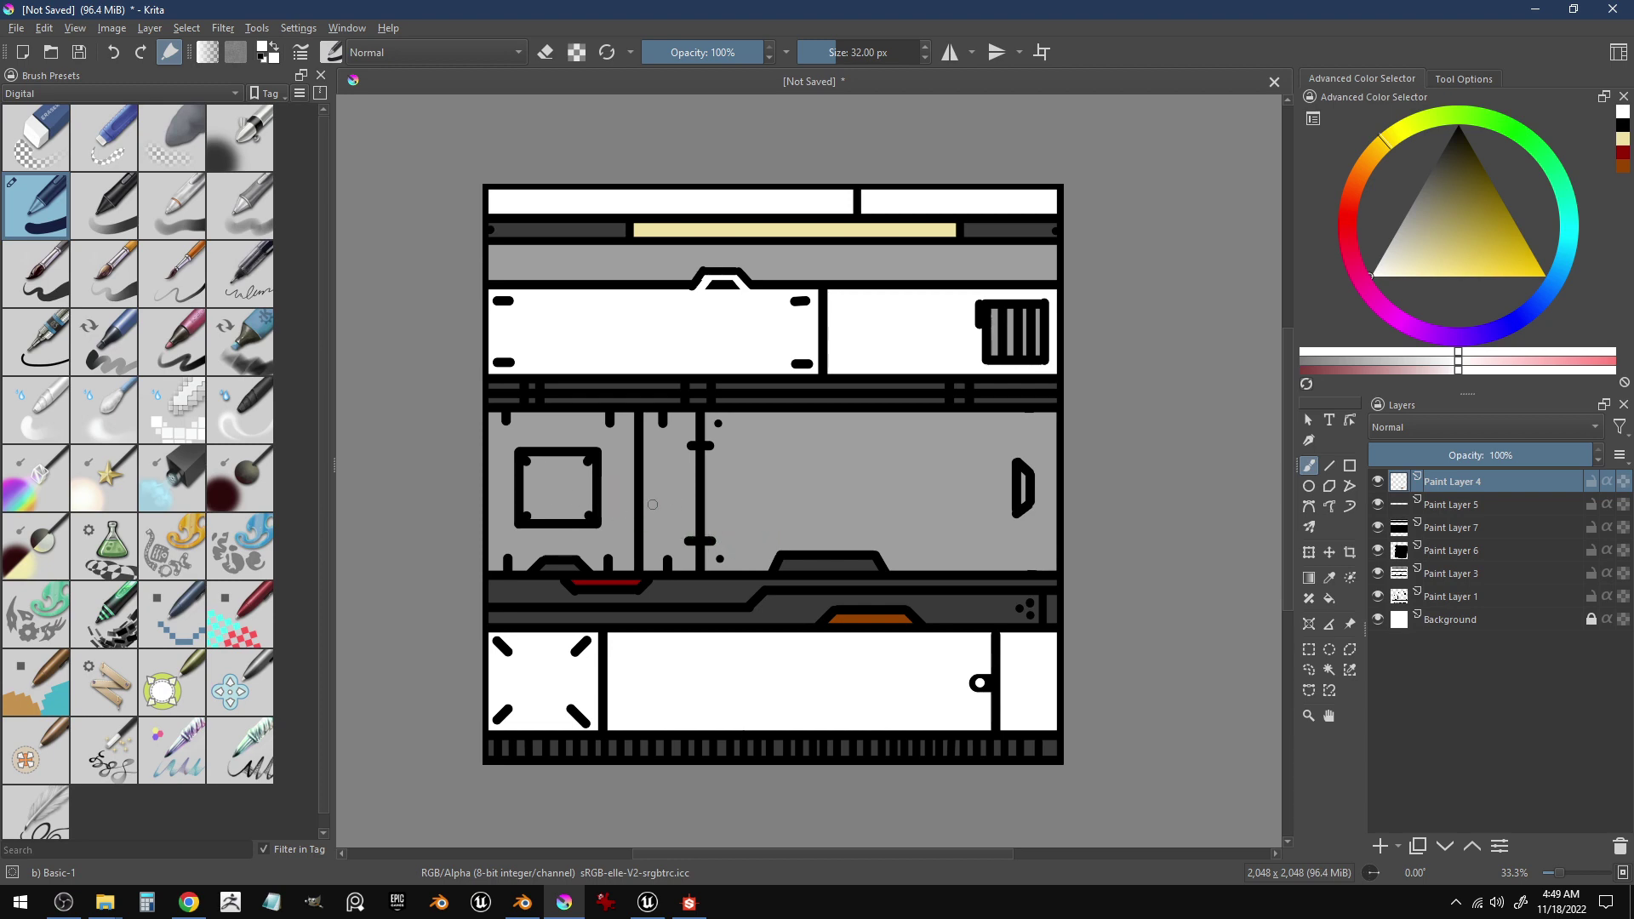
{"action": "mouse_move", "coordinate": [644, 517]}
{"action": "left_mouse_down"}
{"action": "mouse_move", "coordinate": [689, 517]}
{"action": "mouse_move", "coordinate": [643, 516]}
{"action": "left_mouse_up"}
{"action": "key", "text": "ctrl+z"}
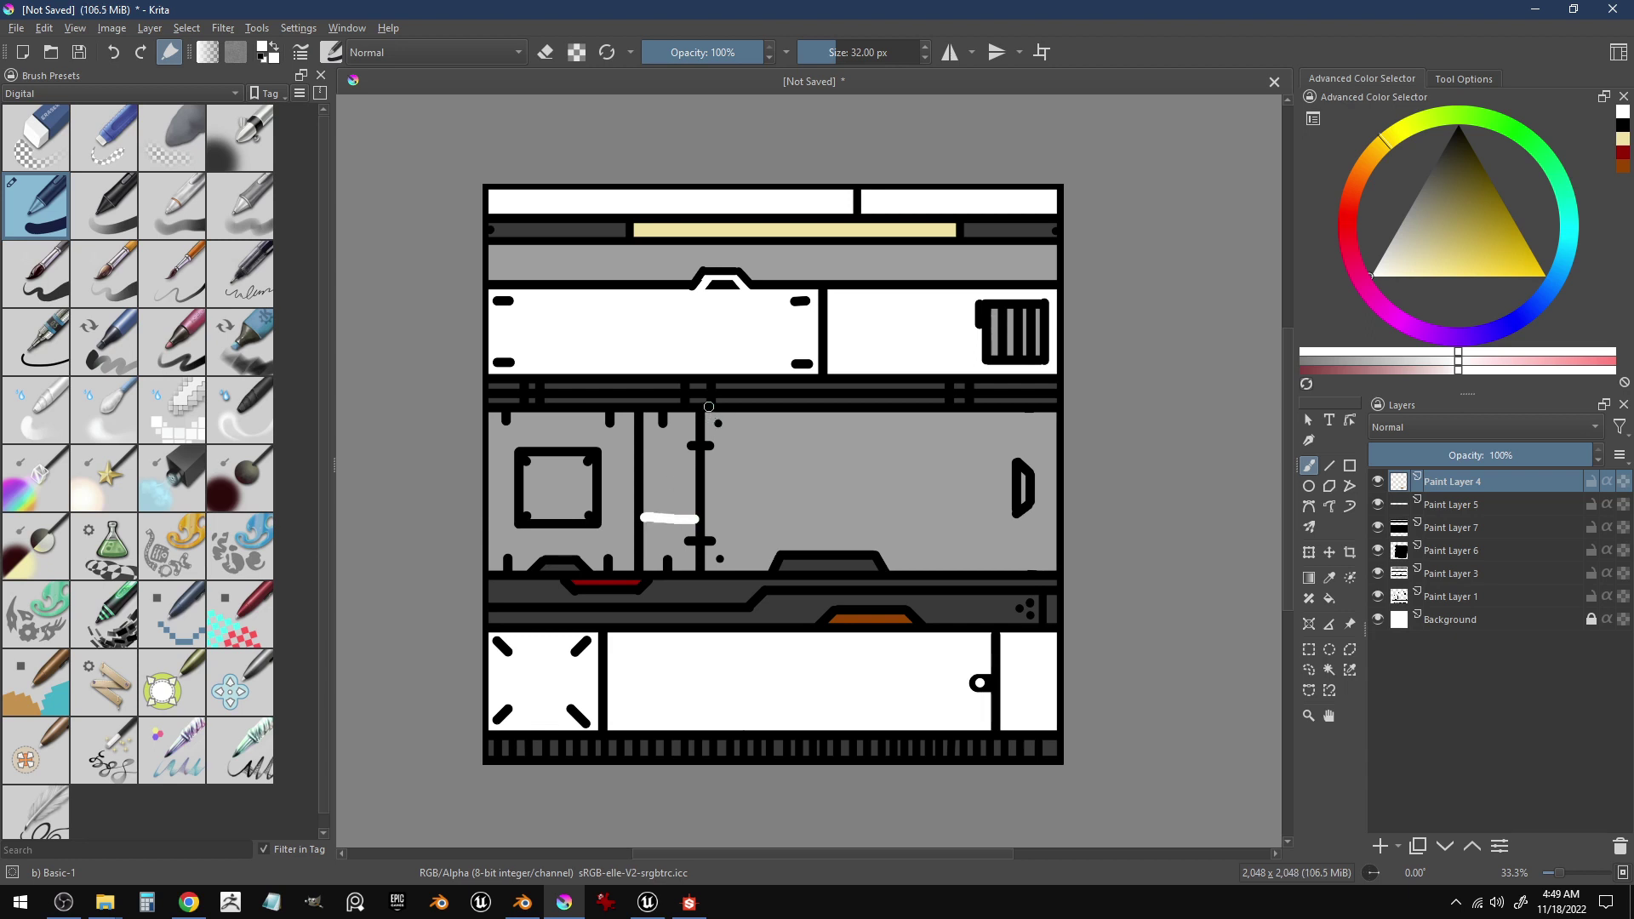
{"action": "left_click_drag", "start_coordinate": [709, 406], "coordinate": [1055, 405]}
{"action": "key", "text": "ctrl+z"}
{"action": "key", "text": "ctrl+z"}
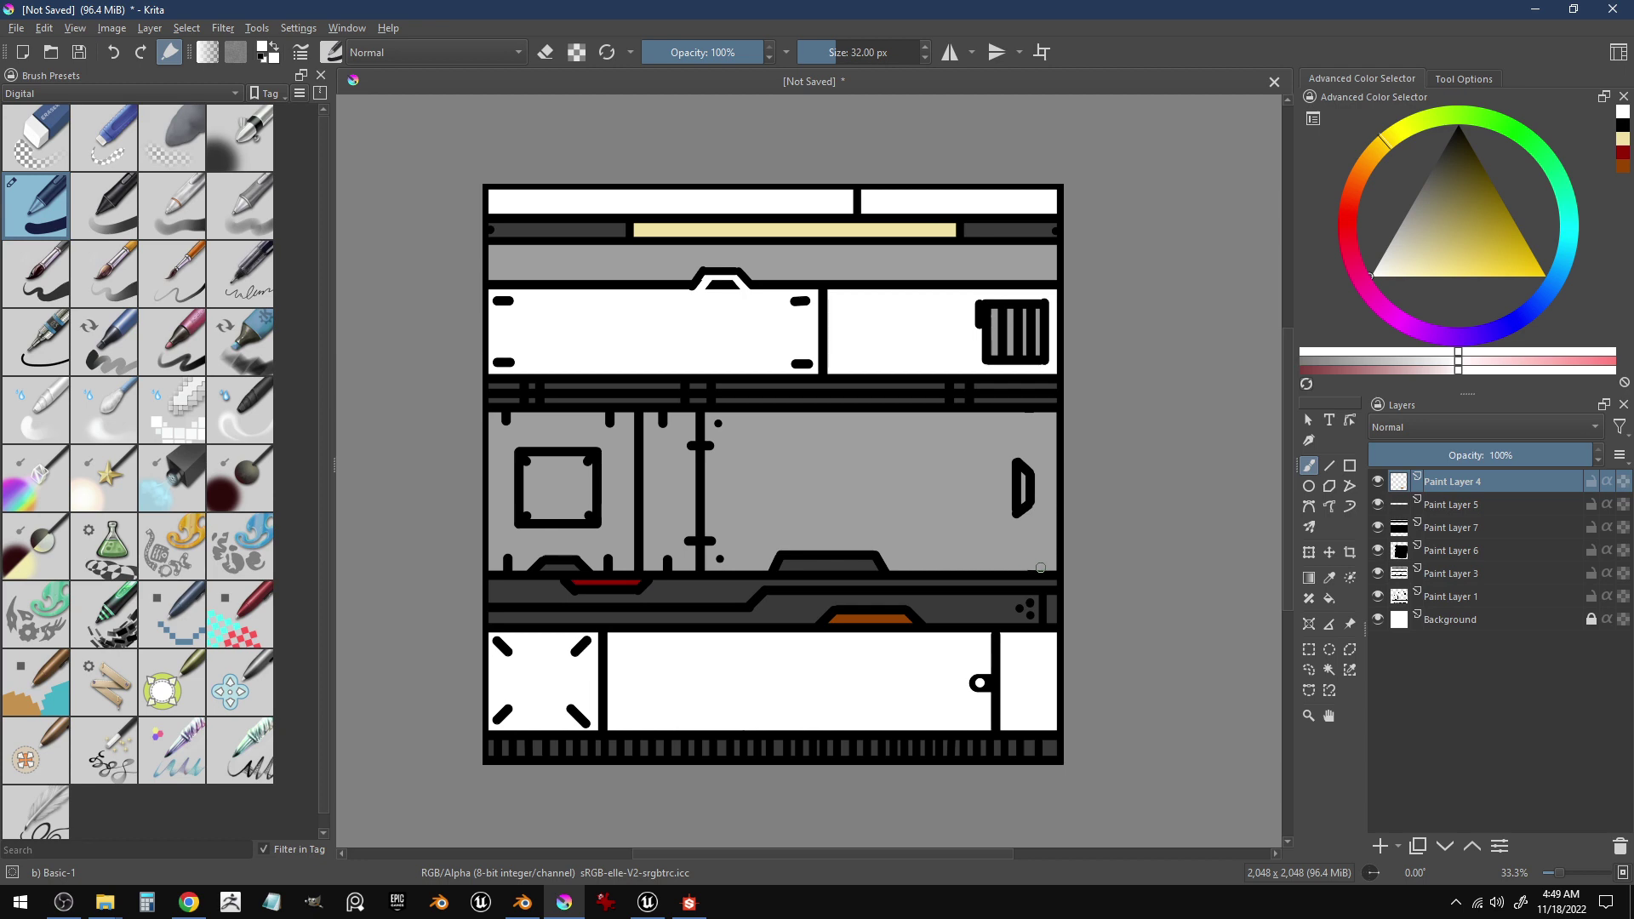
- Switch back to black and test diagonal and curved corner strokes on the grey panel, undoing them
{"action": "left_click", "coordinate": [1043, 576], "text": "ctrl"}
{"action": "left_click_drag", "start_coordinate": [1043, 573], "coordinate": [1058, 555]}
{"action": "mouse_move", "coordinate": [1040, 413]}
{"action": "left_mouse_down"}
{"action": "mouse_move", "coordinate": [1060, 509]}
{"action": "mouse_move", "coordinate": [1059, 437]}
{"action": "left_mouse_up"}
{"action": "key", "text": "ctrl+z"}
{"action": "key", "text": "ctrl+z"}
{"action": "key", "text": "ctrl+z"}
{"action": "key", "text": "ctrl+z"}
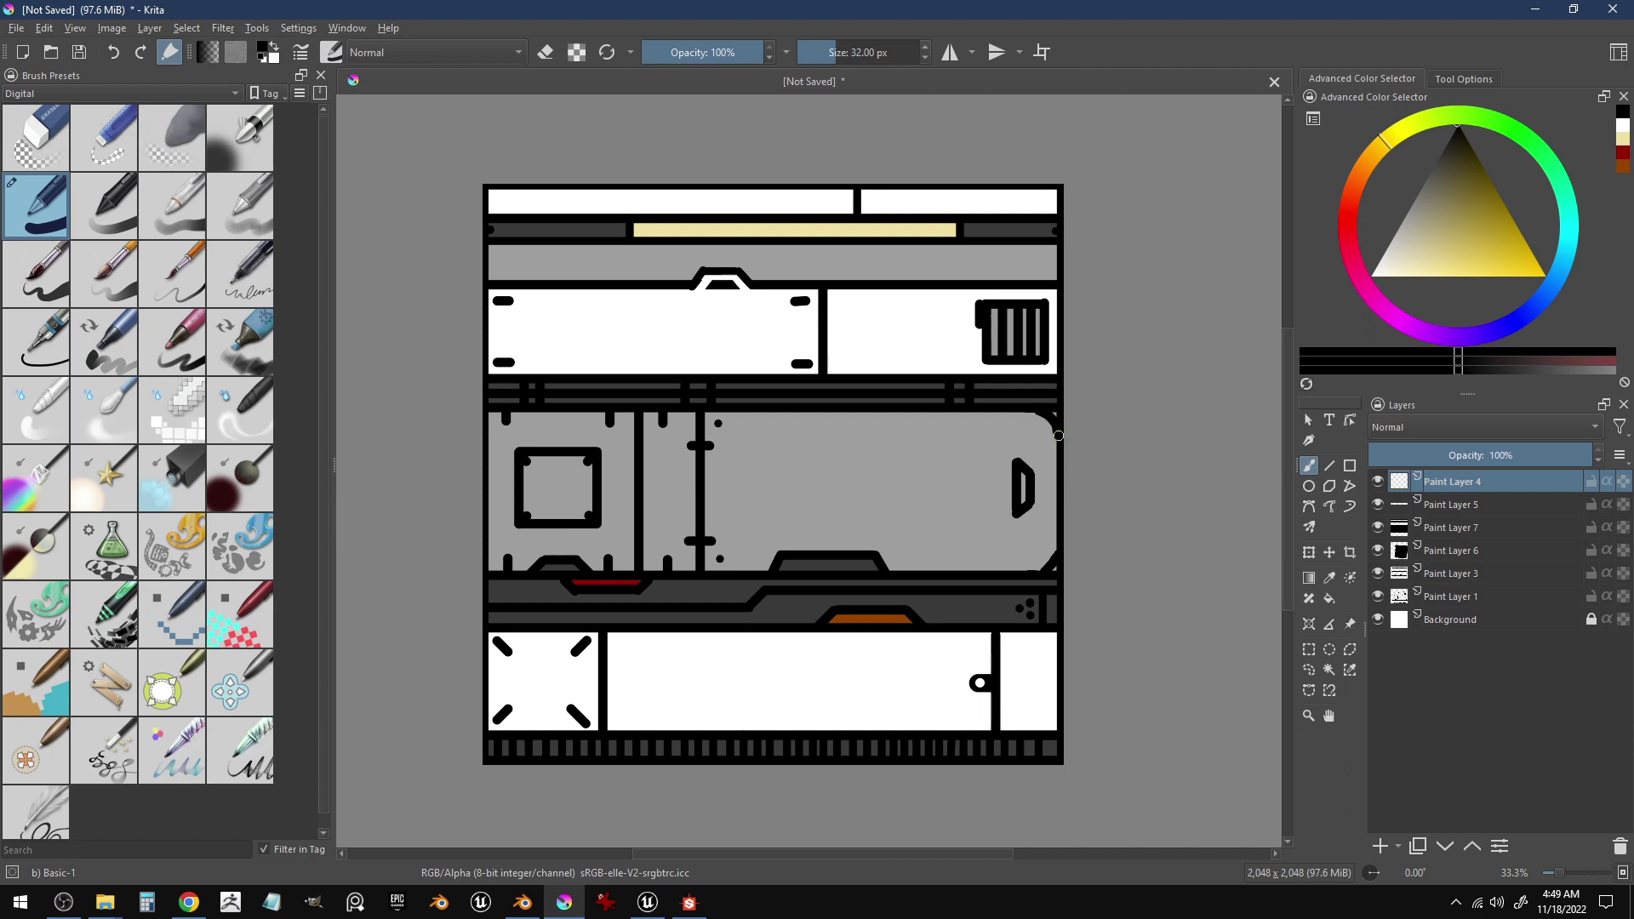
{"action": "left_click_drag", "start_coordinate": [1034, 568], "coordinate": [1050, 562]}
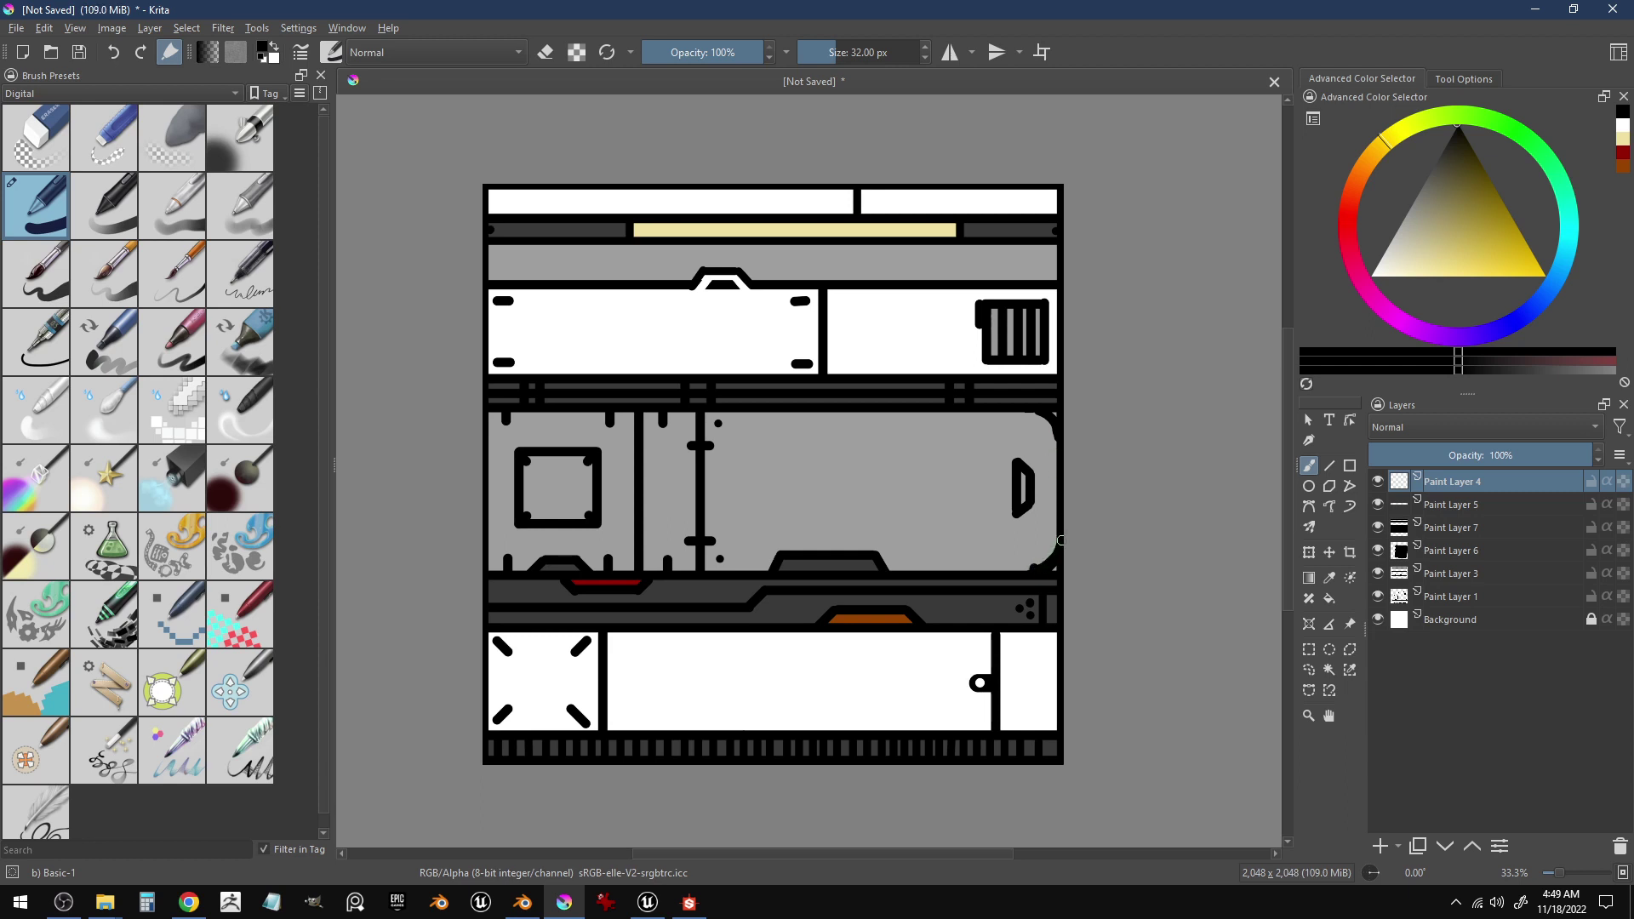
{"action": "key", "text": "ctrl+z"}
{"action": "key", "text": "ctrl+z"}
{"action": "left_click", "coordinate": [1329, 465]}
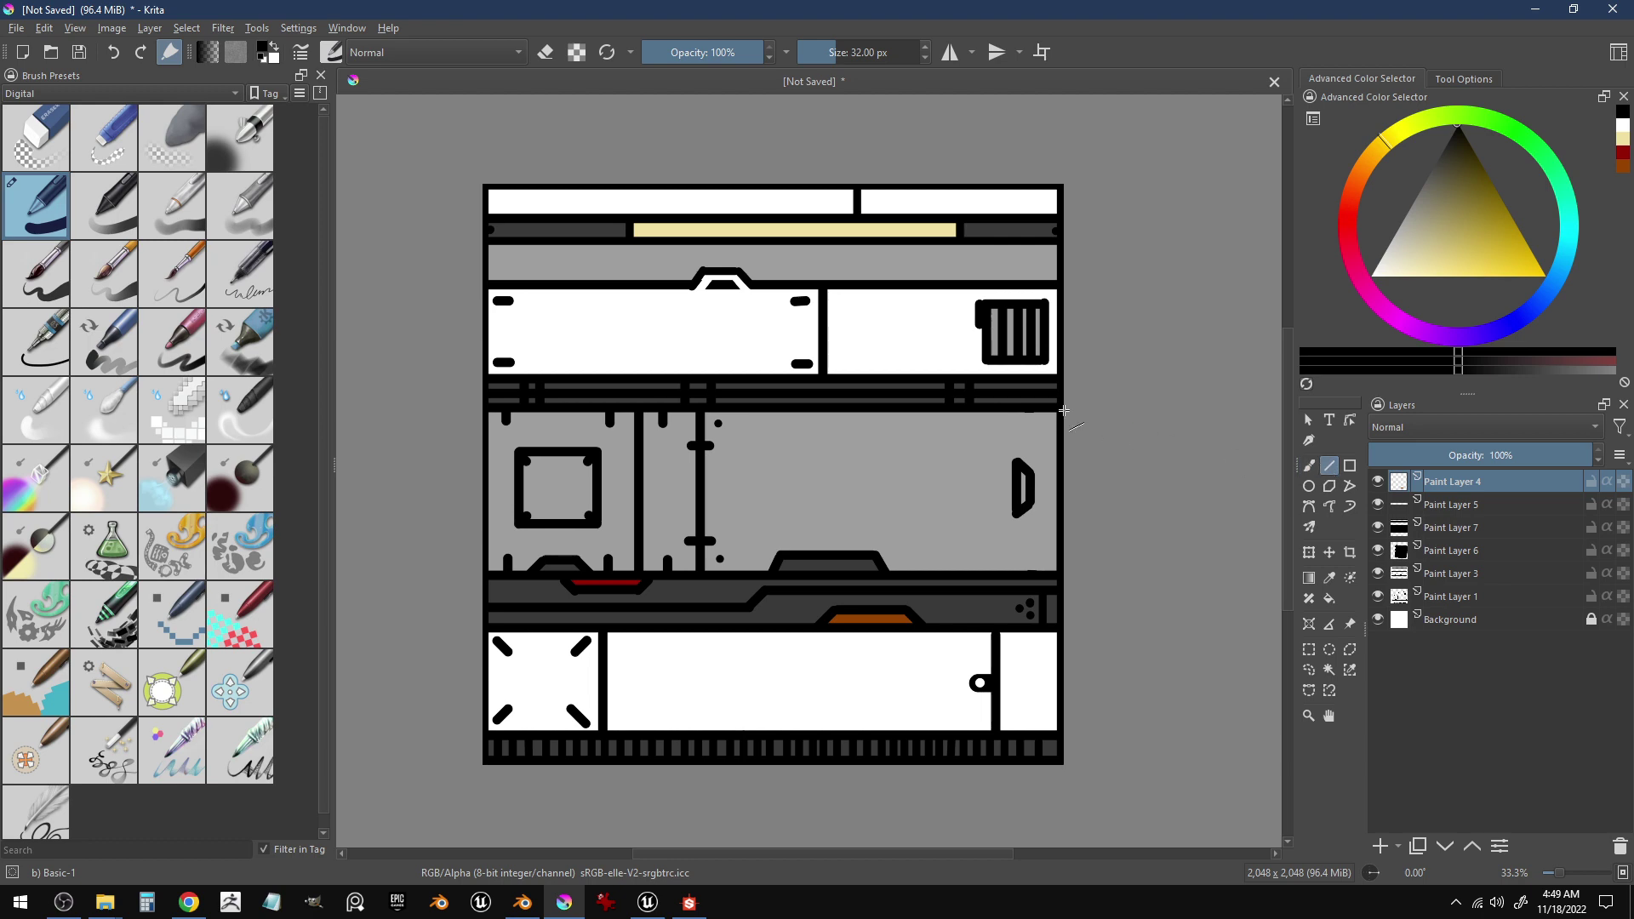
- Draw black diagonals across the grey middle panel's top-right and bottom-right corners
{"action": "left_click_drag", "start_coordinate": [1037, 409], "coordinate": [1063, 435]}
{"action": "left_click_drag", "start_coordinate": [1054, 560], "coordinate": [1036, 575]}
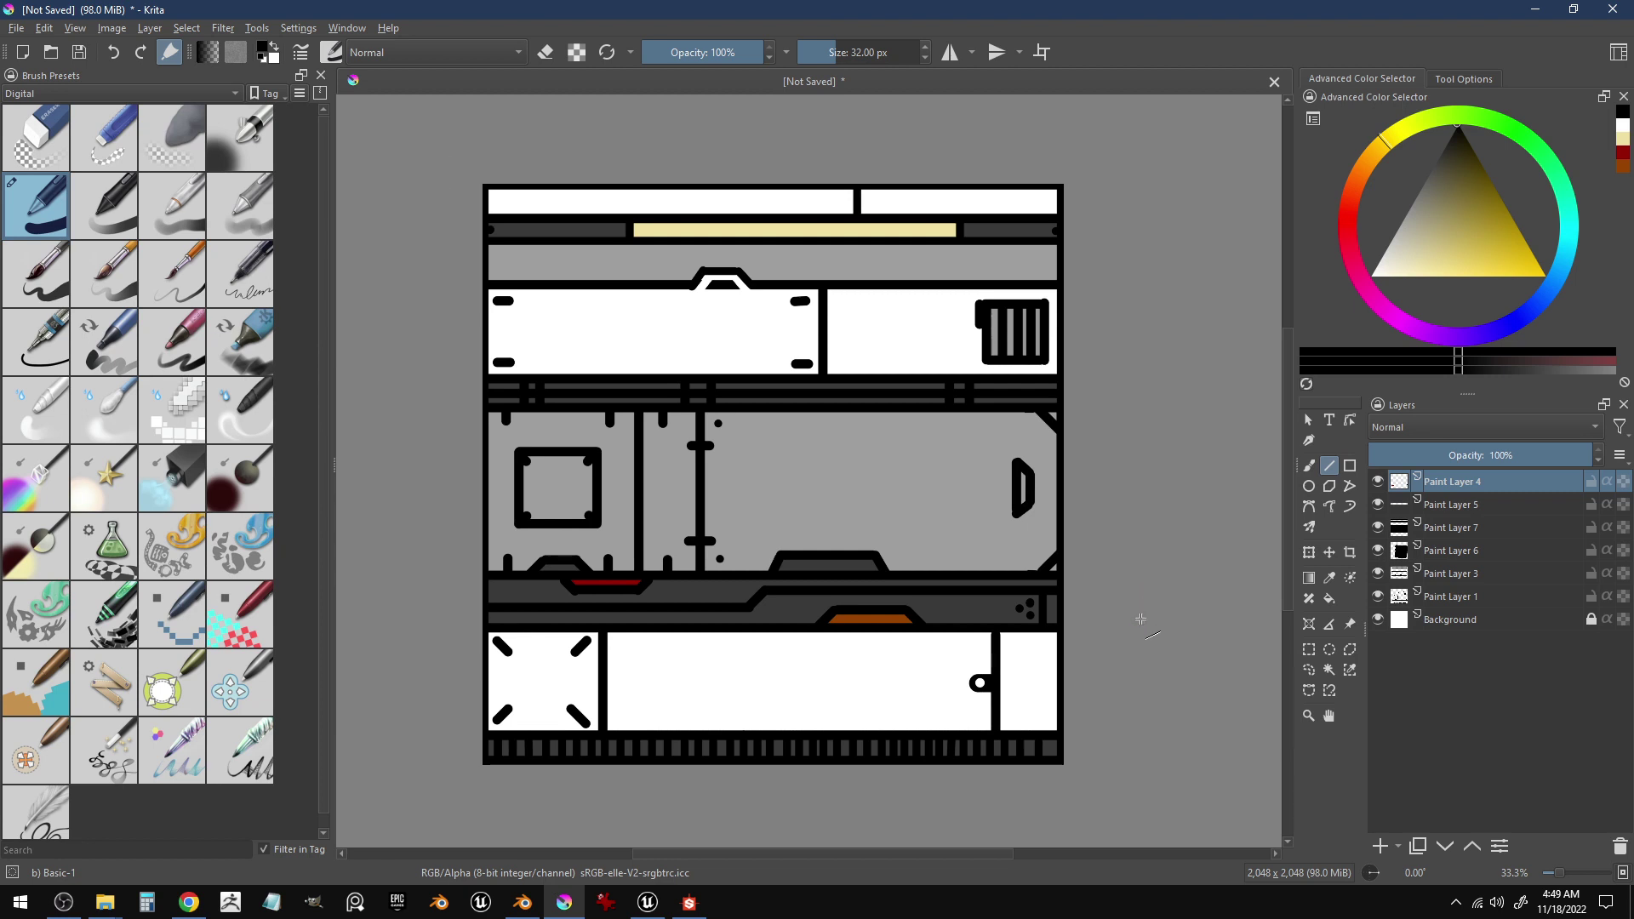
{"action": "mouse_move", "coordinate": [1056, 512]}
{"action": "left_mouse_down"}
{"action": "mouse_move", "coordinate": [1054, 478]}
{"action": "mouse_move", "coordinate": [1054, 512]}
{"action": "mouse_move", "coordinate": [1072, 476]}
{"action": "left_mouse_up"}
{"action": "key", "text": "ctrl+z"}
{"action": "left_click_drag", "start_coordinate": [1097, 543], "coordinate": [1104, 573]}
- Add two short black lines on the rail, redrawing the misplaced second one
{"action": "left_click_drag", "start_coordinate": [737, 414], "coordinate": [778, 413]}
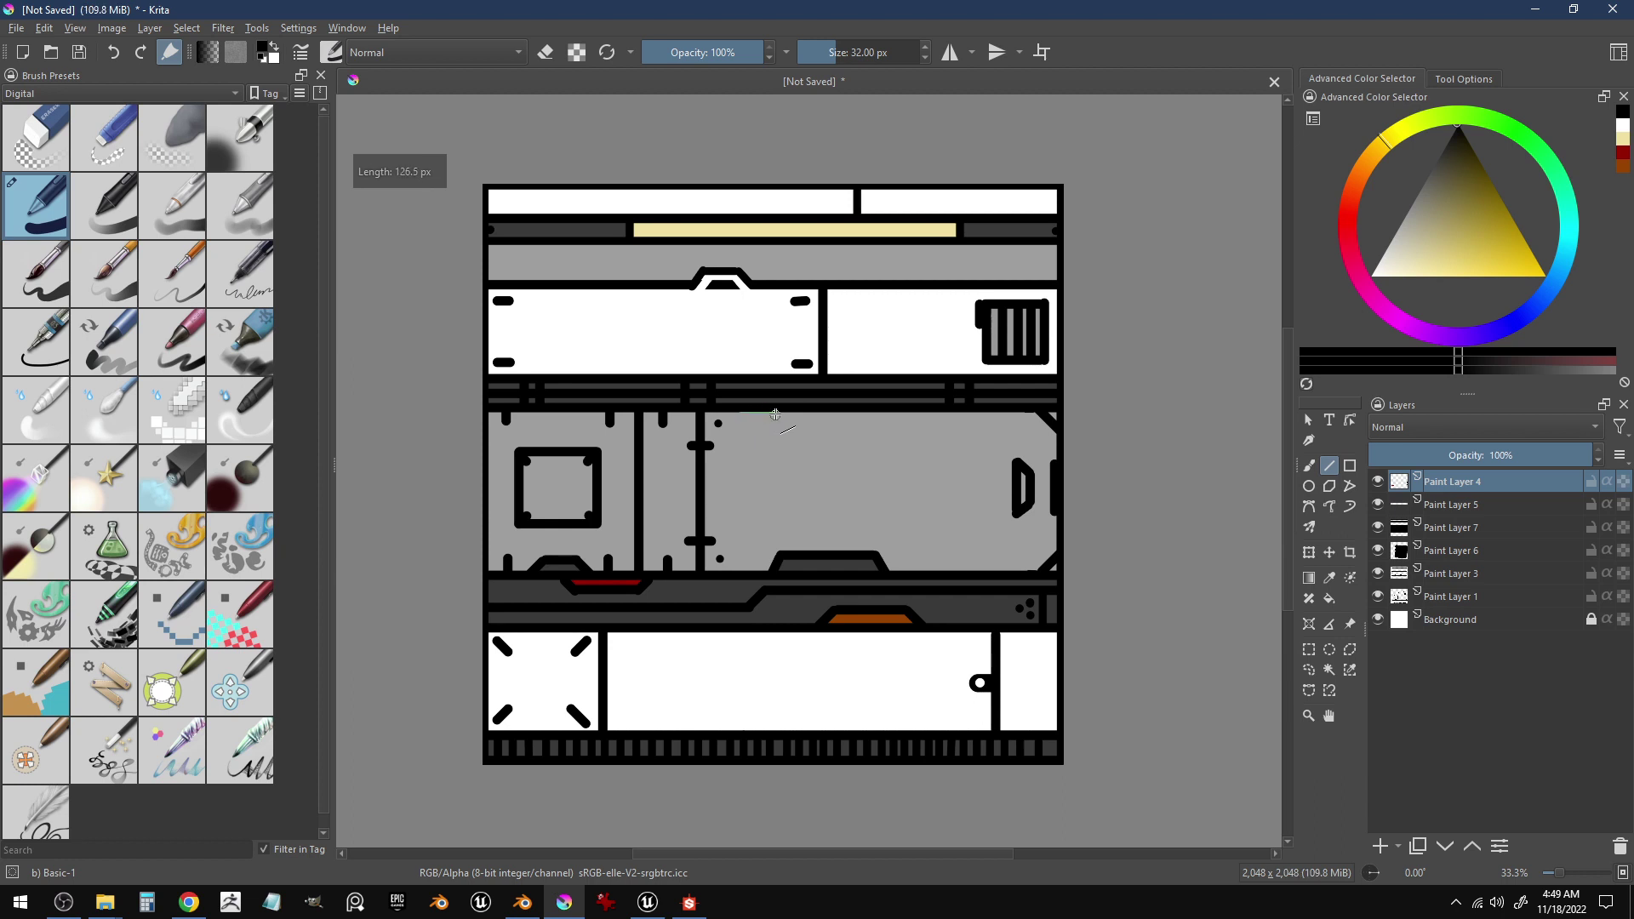
{"action": "left_click_drag", "start_coordinate": [921, 413], "coordinate": [976, 413]}
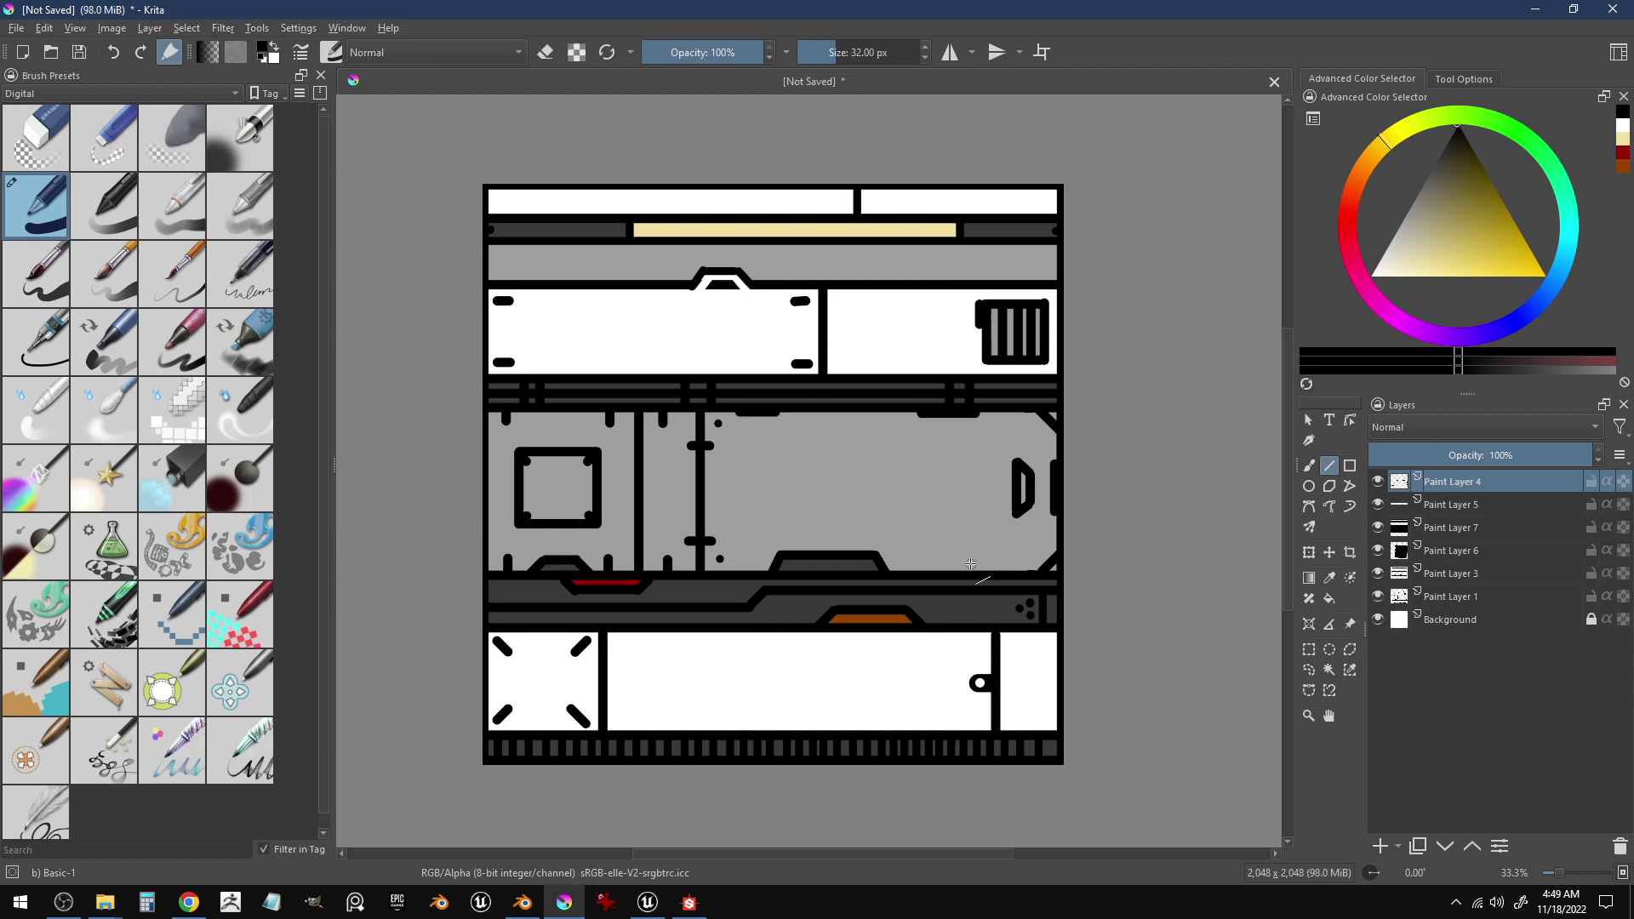
{"action": "key", "text": "ctrl+z"}
{"action": "left_click_drag", "start_coordinate": [933, 414], "coordinate": [979, 416]}
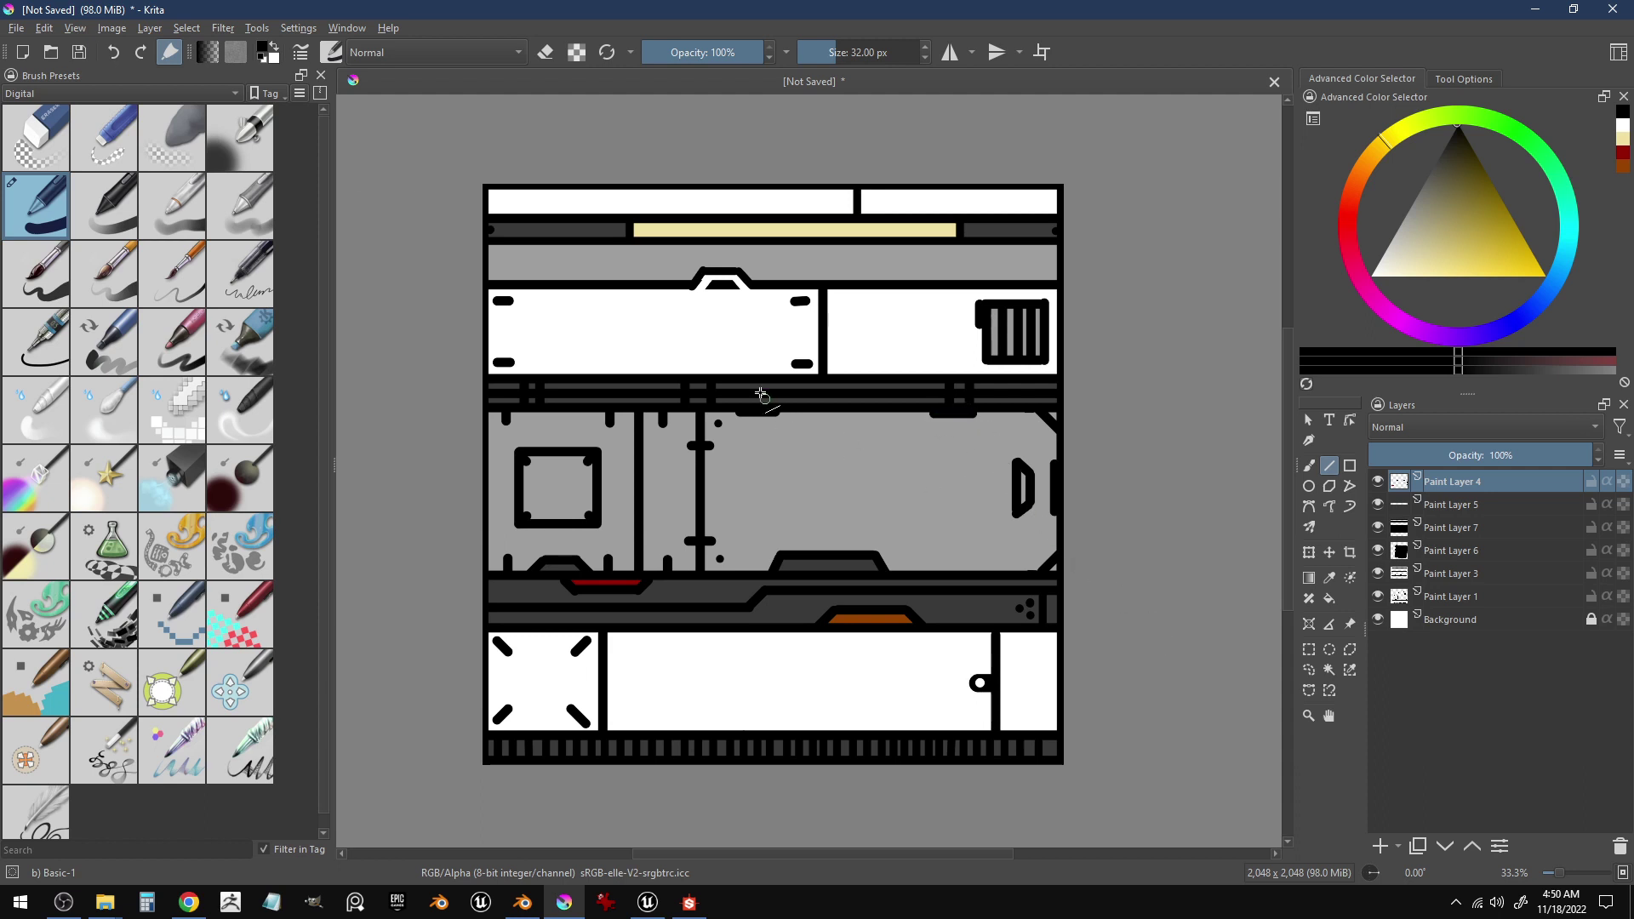
- Draw thick black tabs under the upper-left white panel and along its top edge
{"action": "left_click_drag", "start_coordinate": [759, 392], "coordinate": [566, 374]}
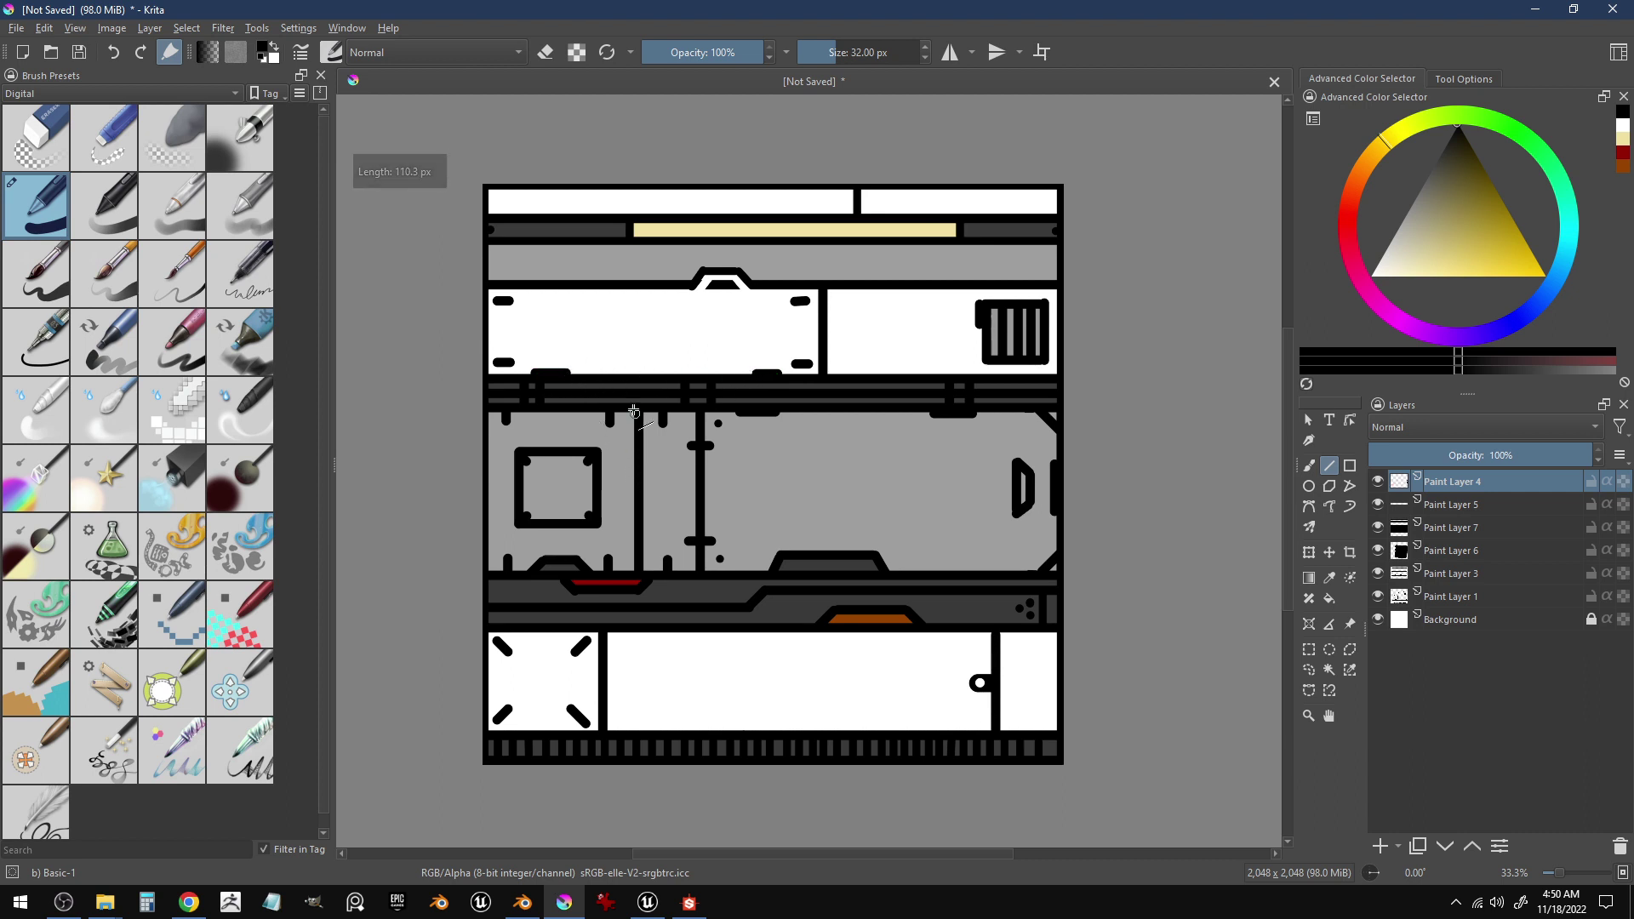
{"action": "left_click_drag", "start_coordinate": [534, 290], "coordinate": [562, 290]}
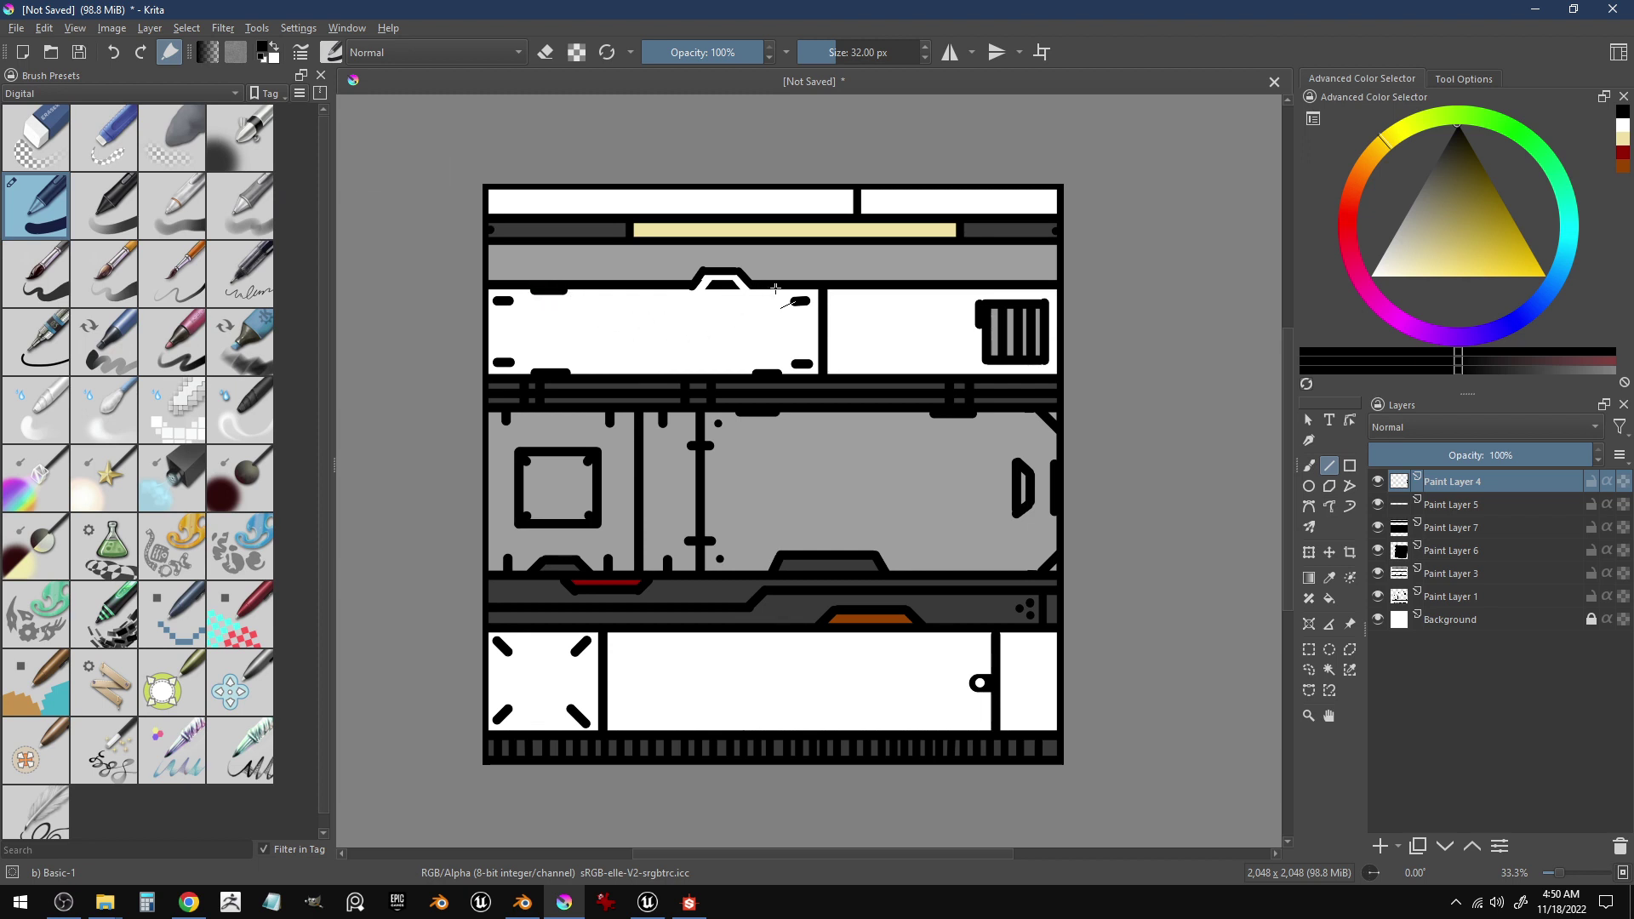
{"action": "left_click_drag", "start_coordinate": [781, 289], "coordinate": [755, 290]}
{"action": "left_click_drag", "start_coordinate": [783, 287], "coordinate": [761, 286]}
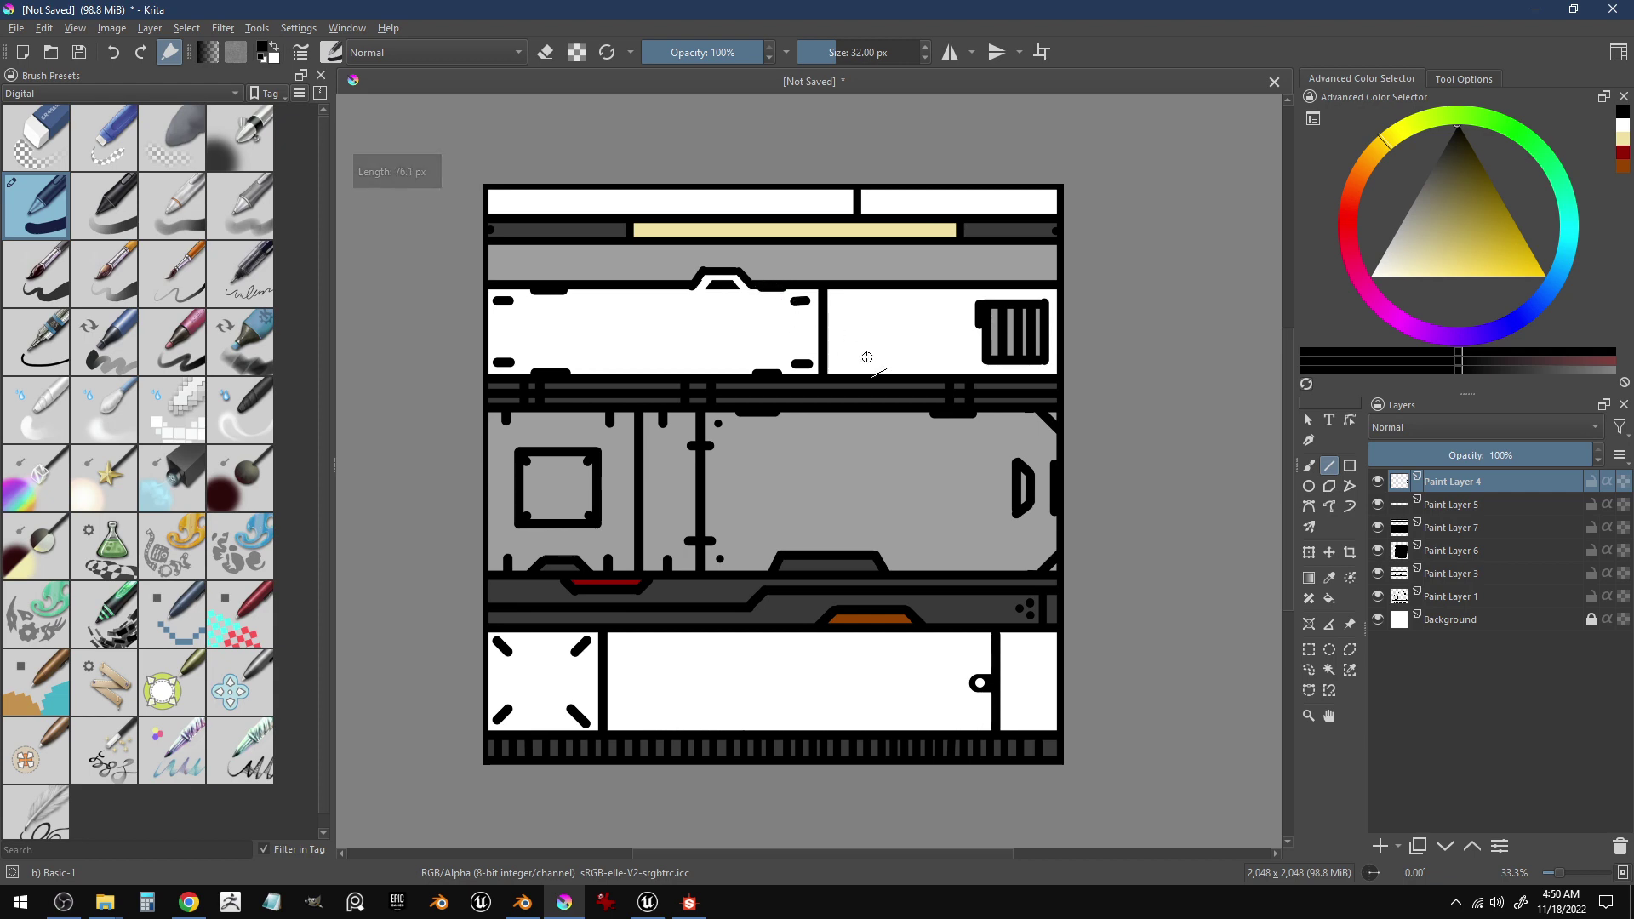
{"action": "key", "text": "ctrl+z"}
{"action": "key", "text": "ctrl+z"}
{"action": "key", "text": "ctrl+z"}
{"action": "key", "text": "ctrl+z"}
{"action": "key", "text": "ctrl+z"}
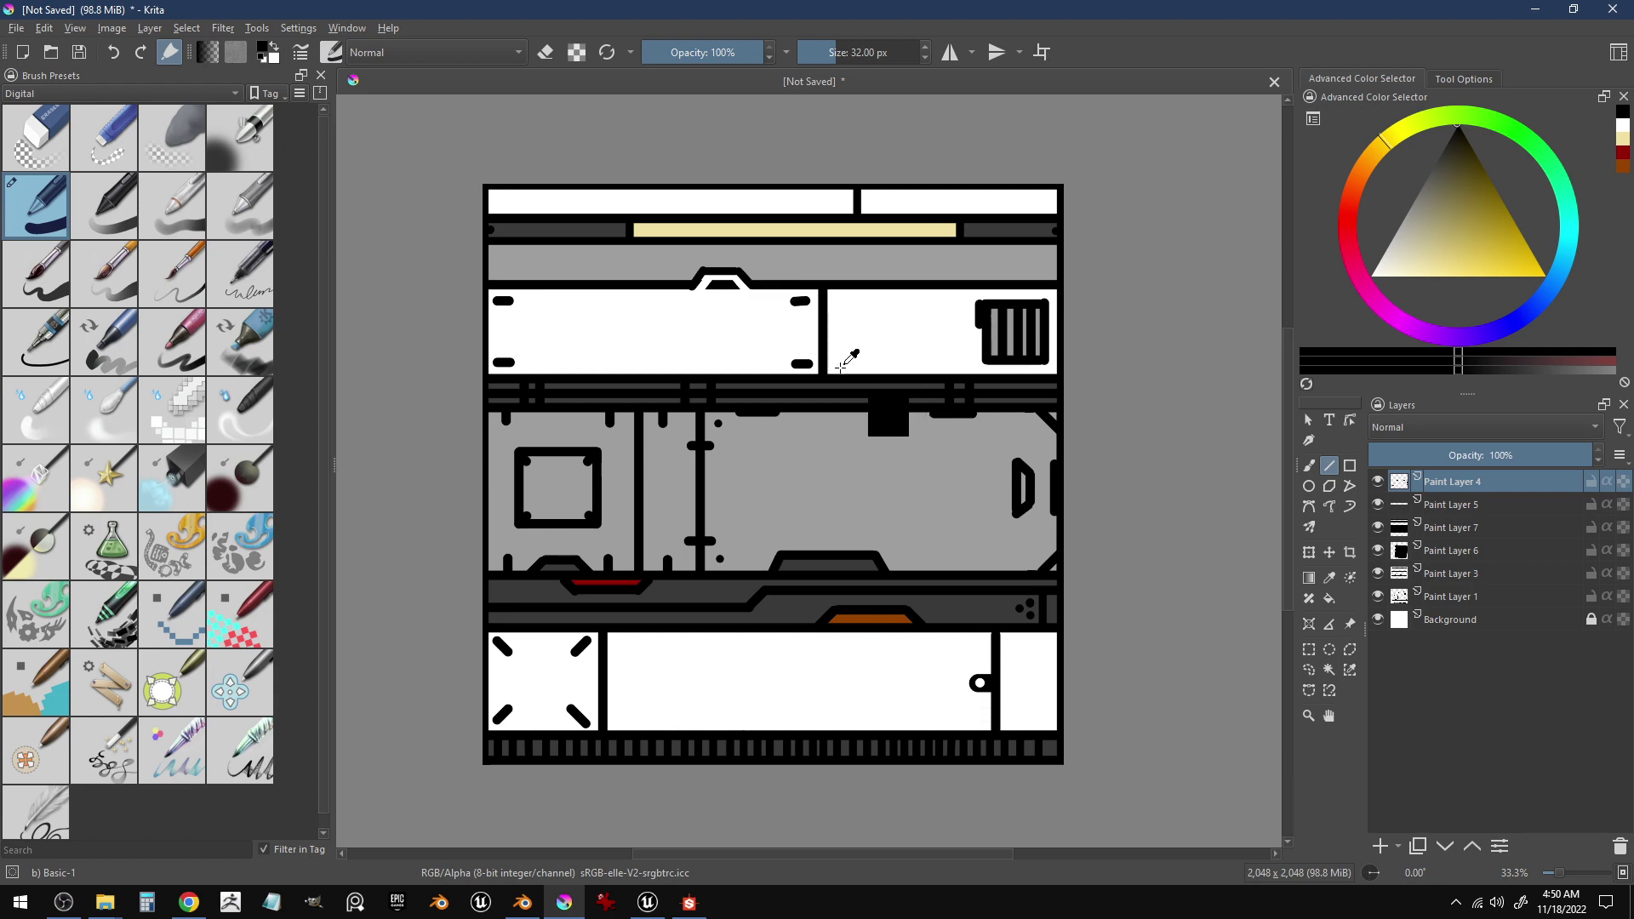
{"action": "left_click_drag", "start_coordinate": [552, 375], "coordinate": [658, 373]}
{"action": "key", "text": "ctrl+z"}
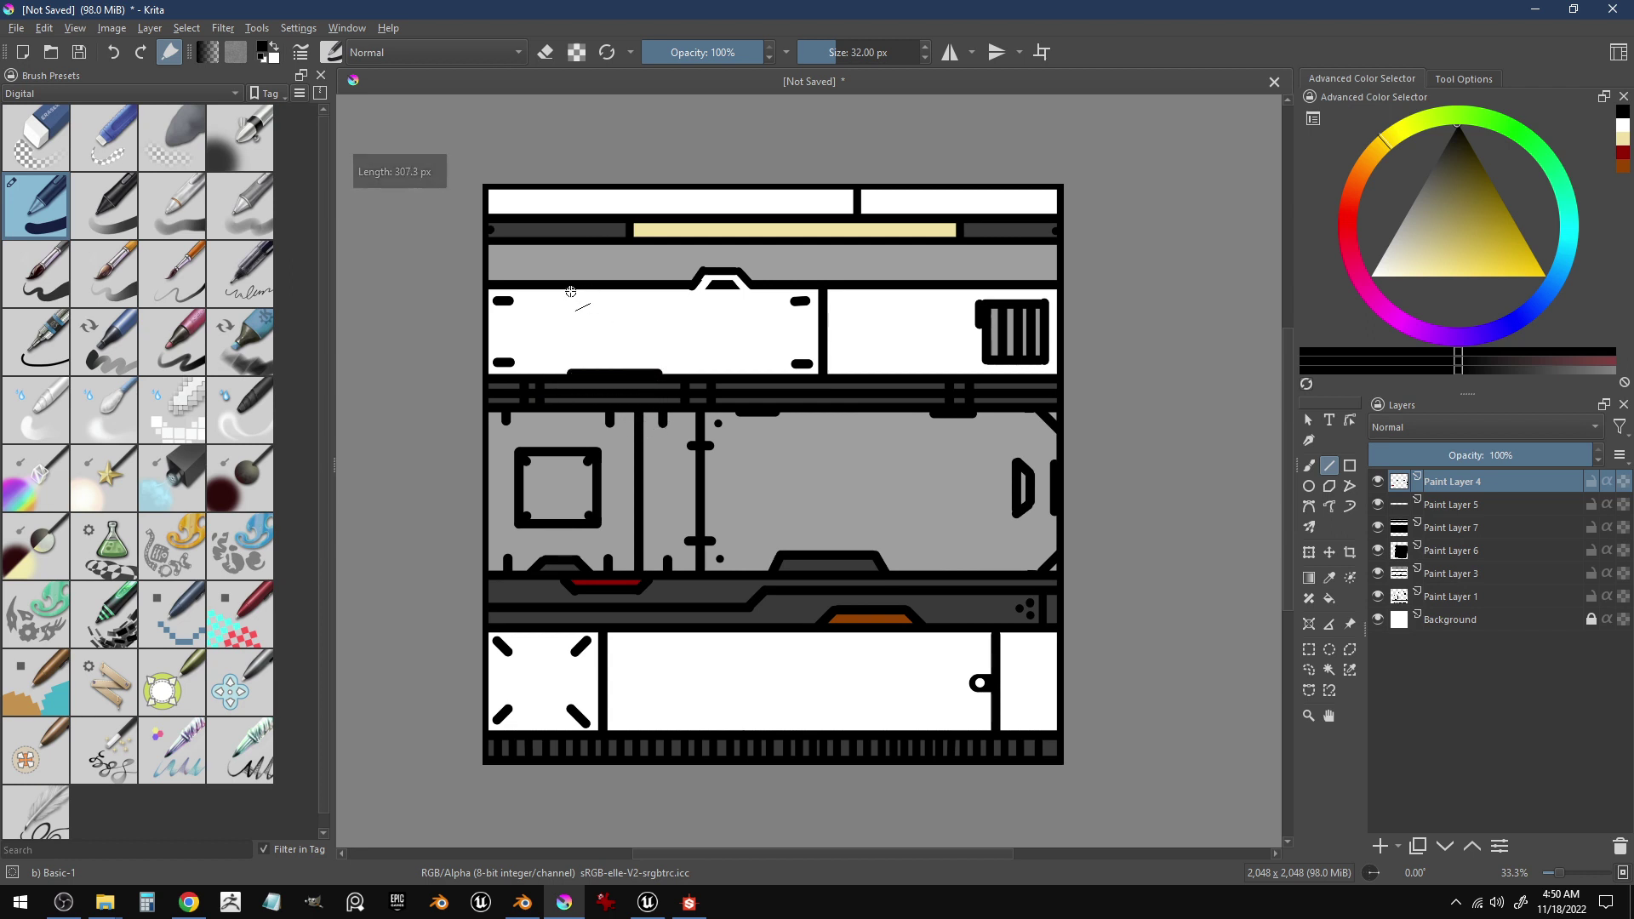
{"action": "left_click_drag", "start_coordinate": [567, 289], "coordinate": [666, 290]}
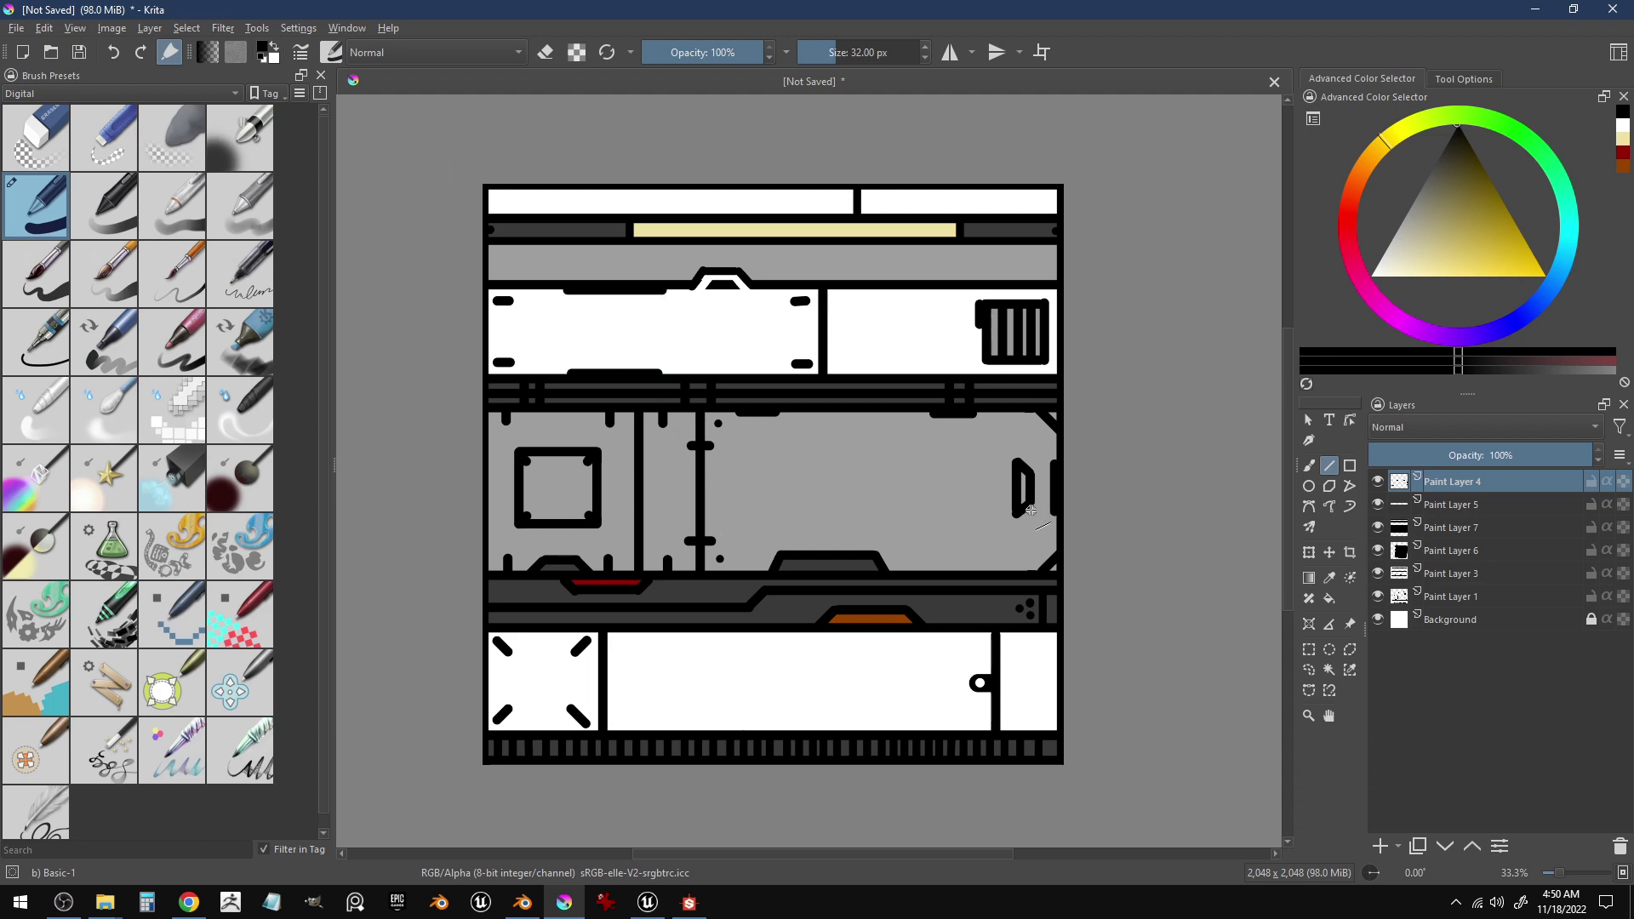
- Add short tabs on the right white box's top and bottom and divide it with a vertical line
{"action": "left_click_drag", "start_coordinate": [850, 288], "coordinate": [875, 291]}
{"action": "left_click_drag", "start_coordinate": [850, 372], "coordinate": [882, 372]}
{"action": "left_click_drag", "start_coordinate": [914, 288], "coordinate": [914, 379]}
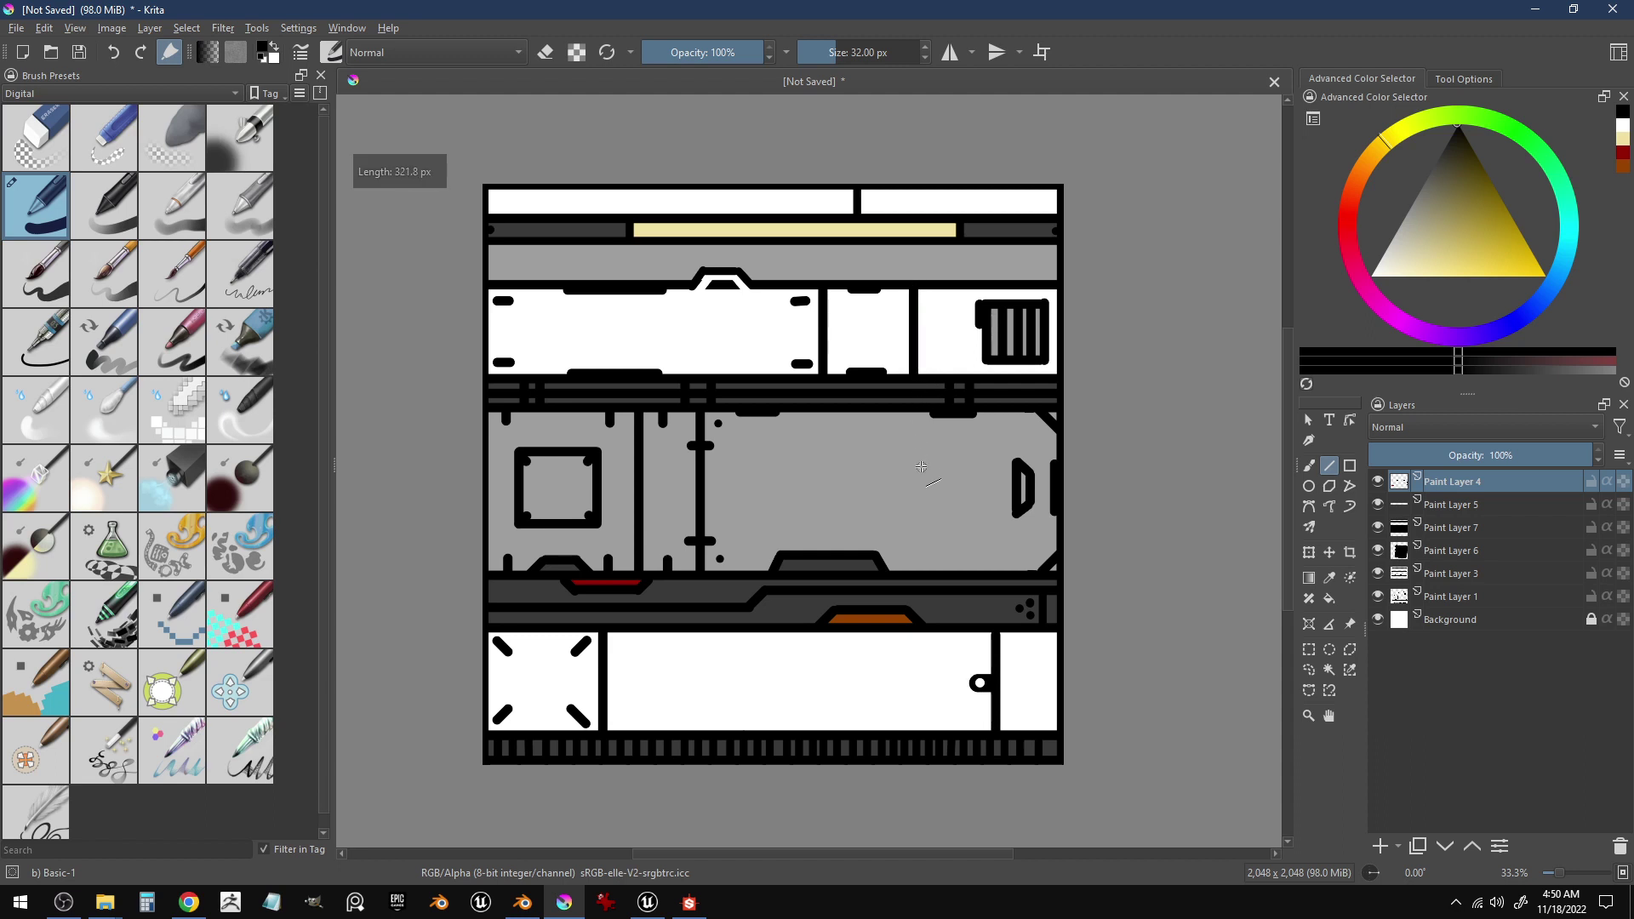
{"action": "left_click_drag", "start_coordinate": [907, 288], "coordinate": [909, 374]}
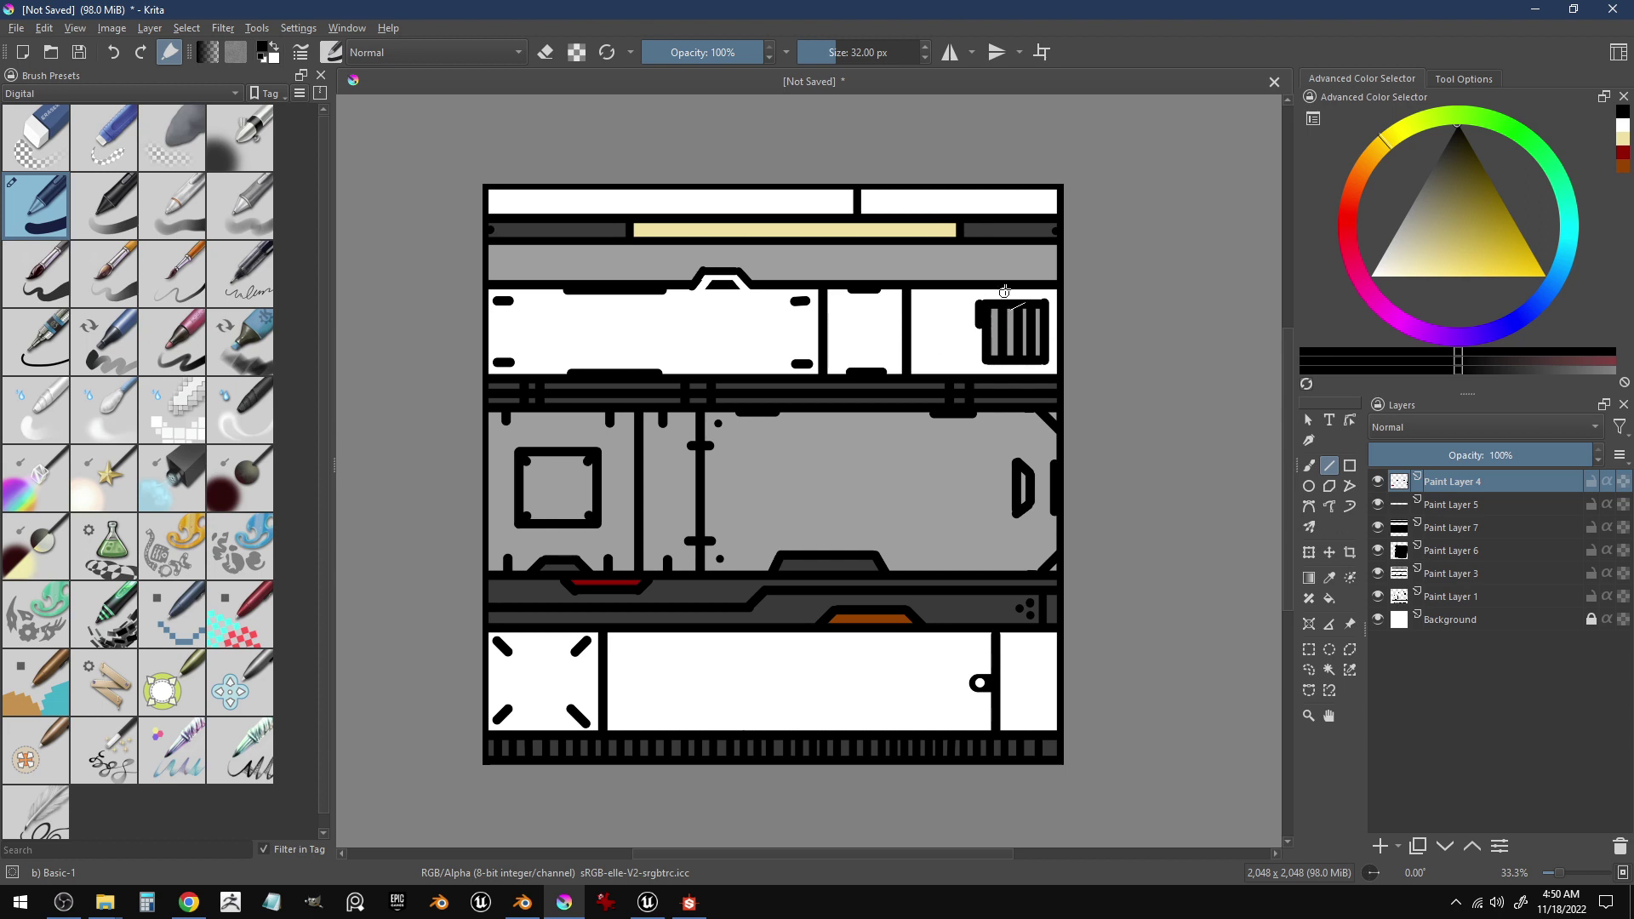
- Draw a long line across the upper grey strip and a vertical line rising from the rail
{"action": "left_click_drag", "start_coordinate": [1057, 262], "coordinate": [479, 261]}
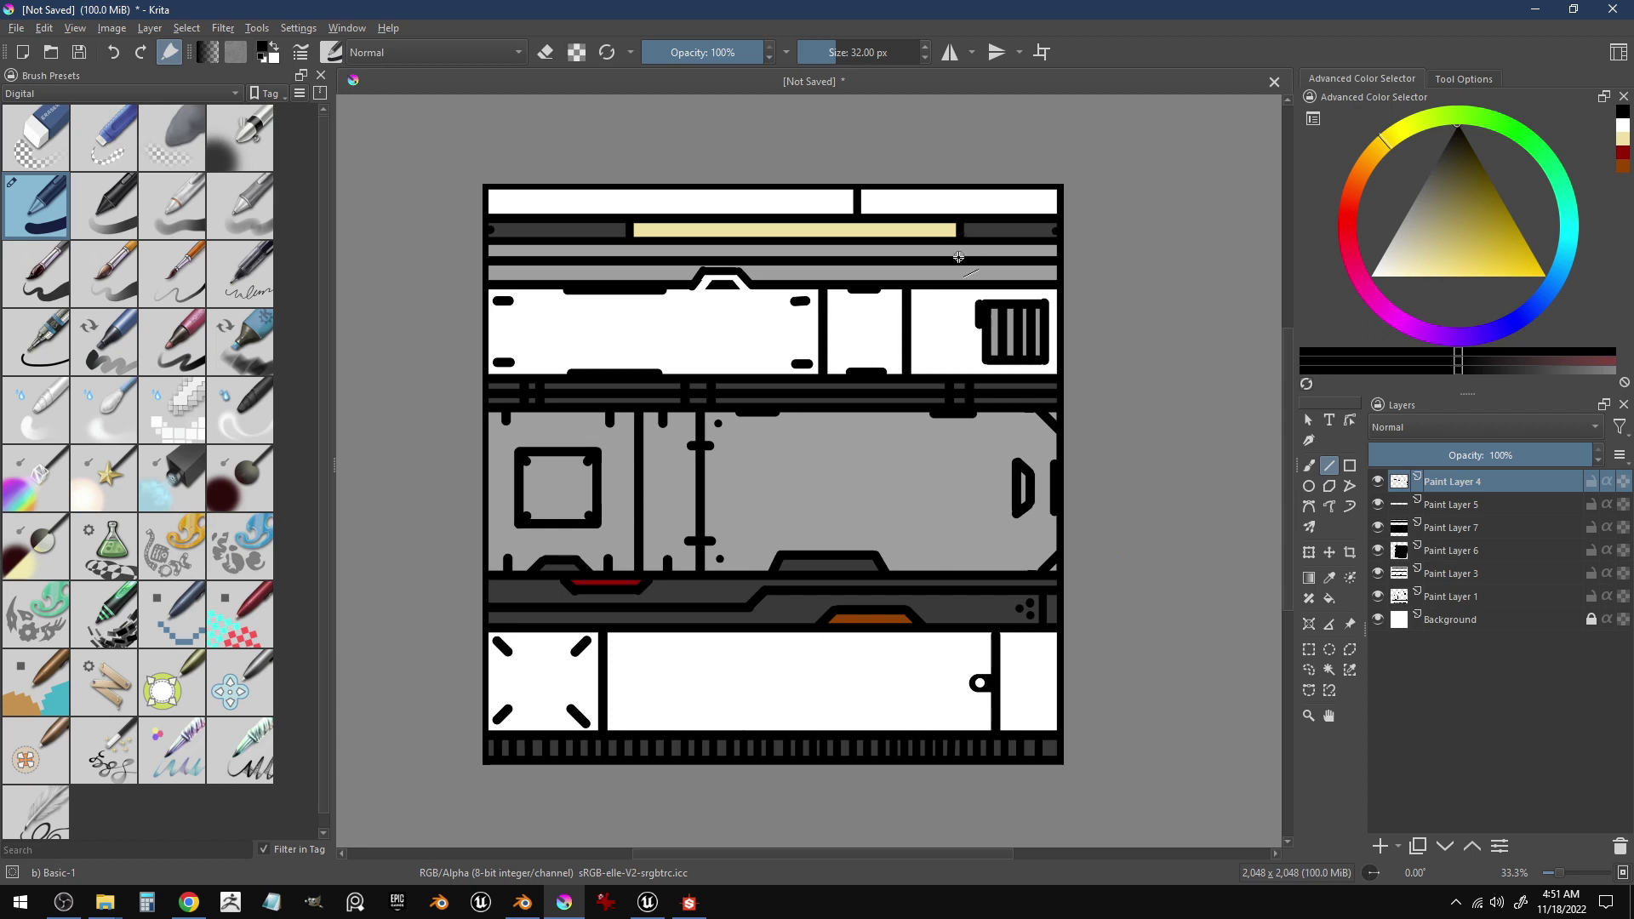
{"action": "mouse_move", "coordinate": [972, 283]}
{"action": "left_mouse_down"}
{"action": "mouse_move", "coordinate": [972, 267]}
{"action": "mouse_move", "coordinate": [910, 245]}
{"action": "mouse_move", "coordinate": [954, 269]}
{"action": "left_mouse_up"}
{"action": "left_click_drag", "start_coordinate": [950, 326], "coordinate": [945, 319]}
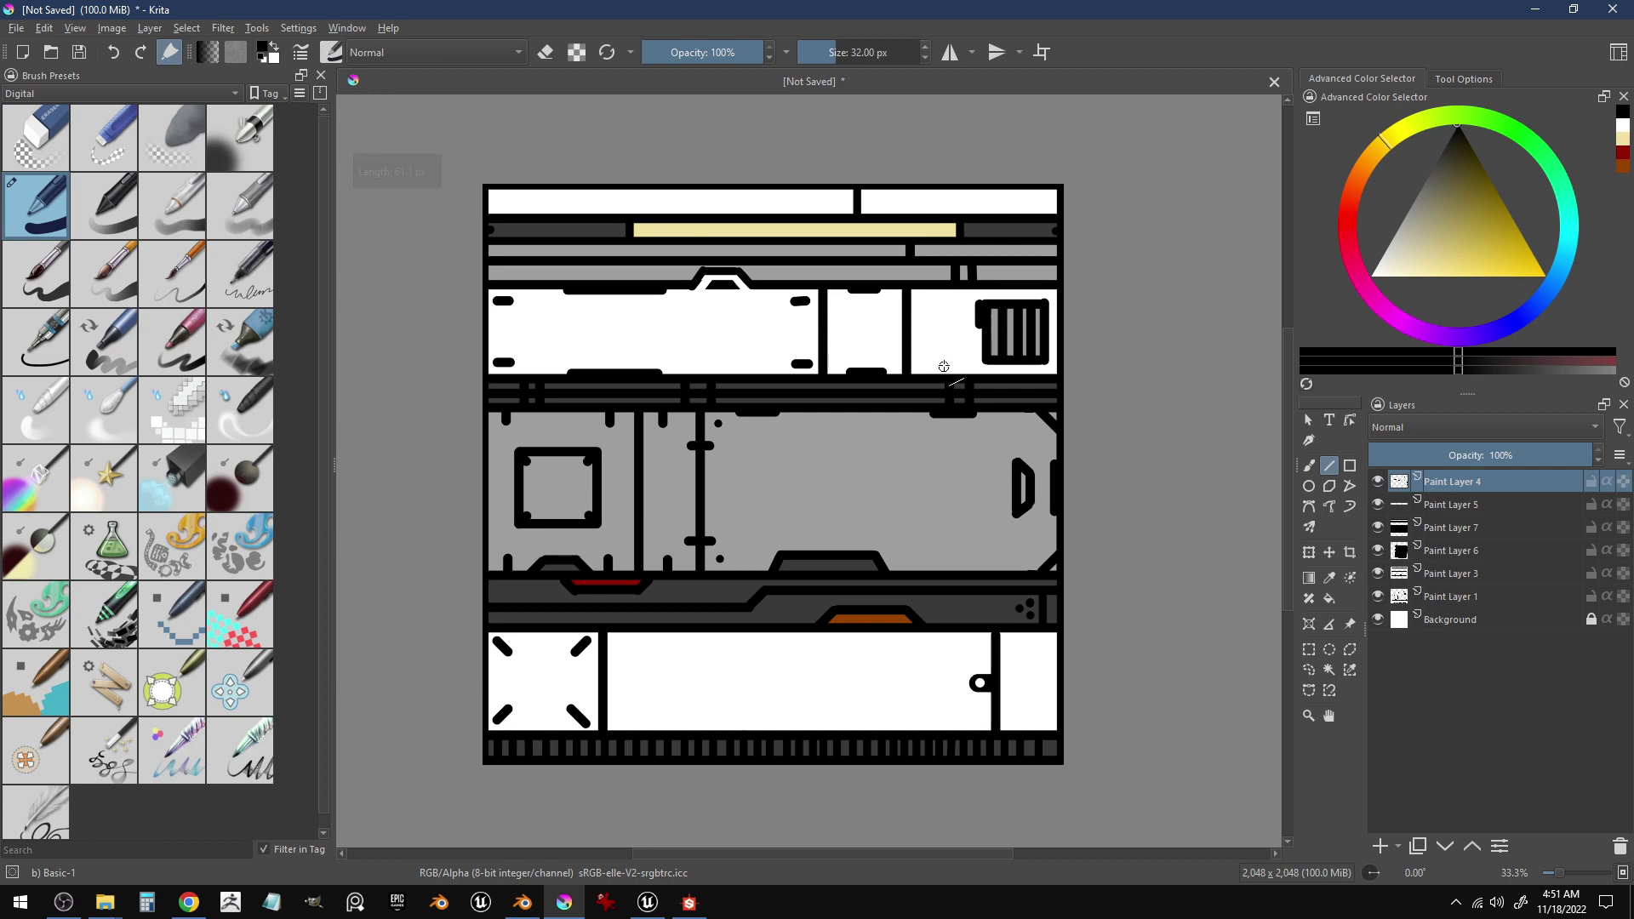
{"action": "key", "text": "ctrl+z"}
{"action": "key", "text": "ctrl+z"}
{"action": "key", "text": "ctrl+z"}
{"action": "key", "text": "ctrl+shift+z"}
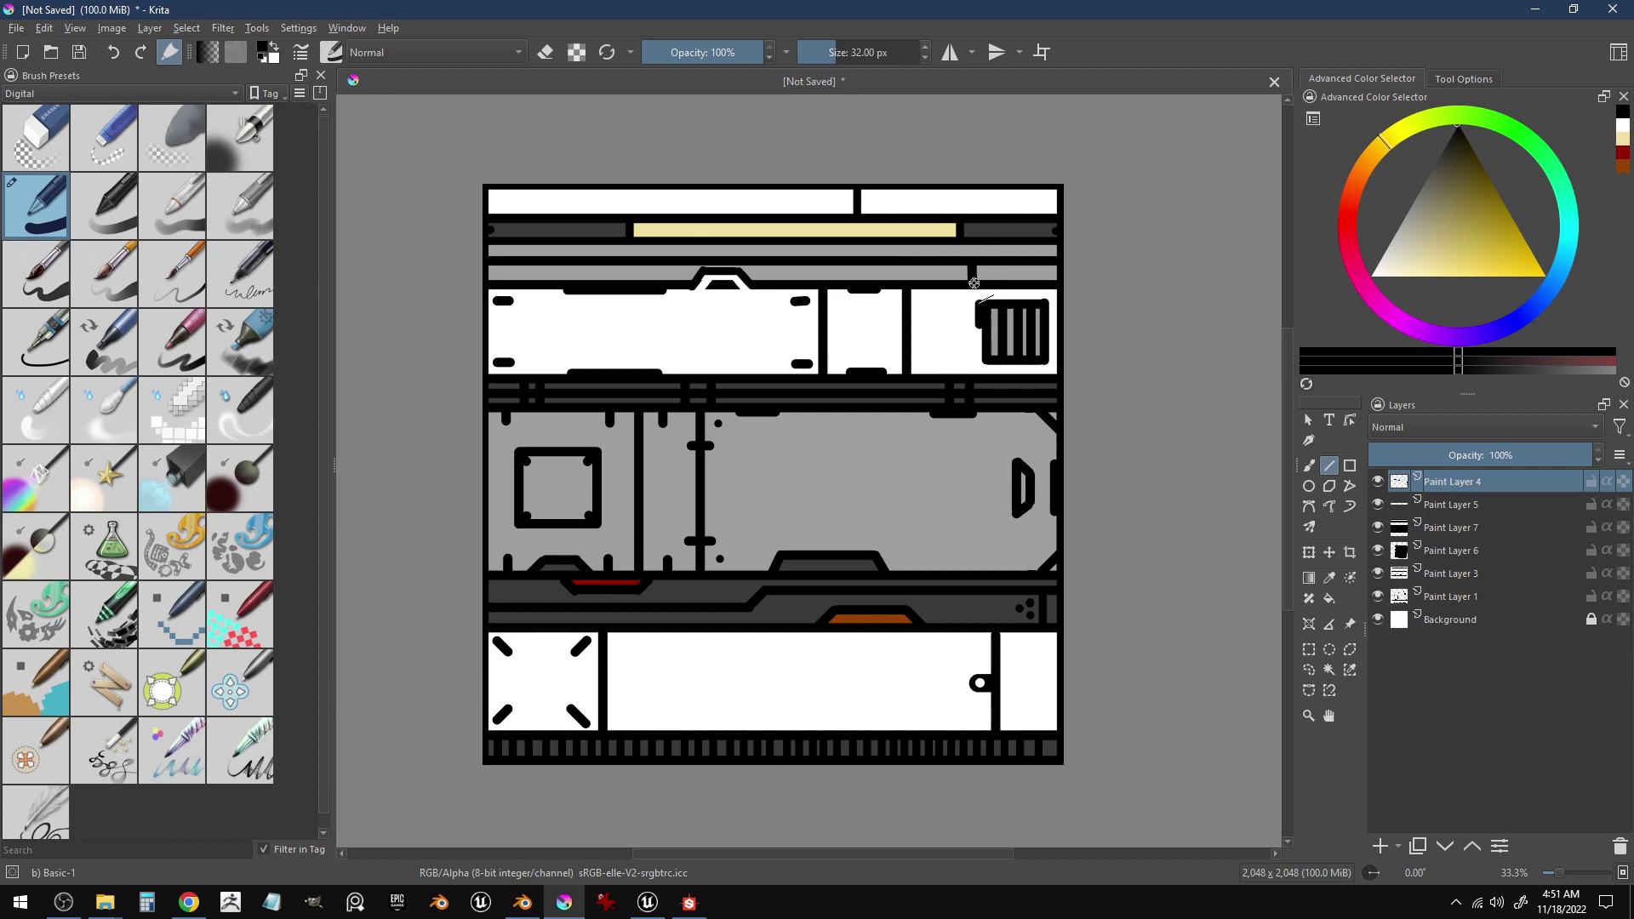
{"action": "left_click_drag", "start_coordinate": [975, 281], "coordinate": [980, 247]}
- Sample grey from the canvas and draw a short grey line on the vent grille
{"action": "left_click", "coordinate": [1001, 272], "text": "ctrl"}
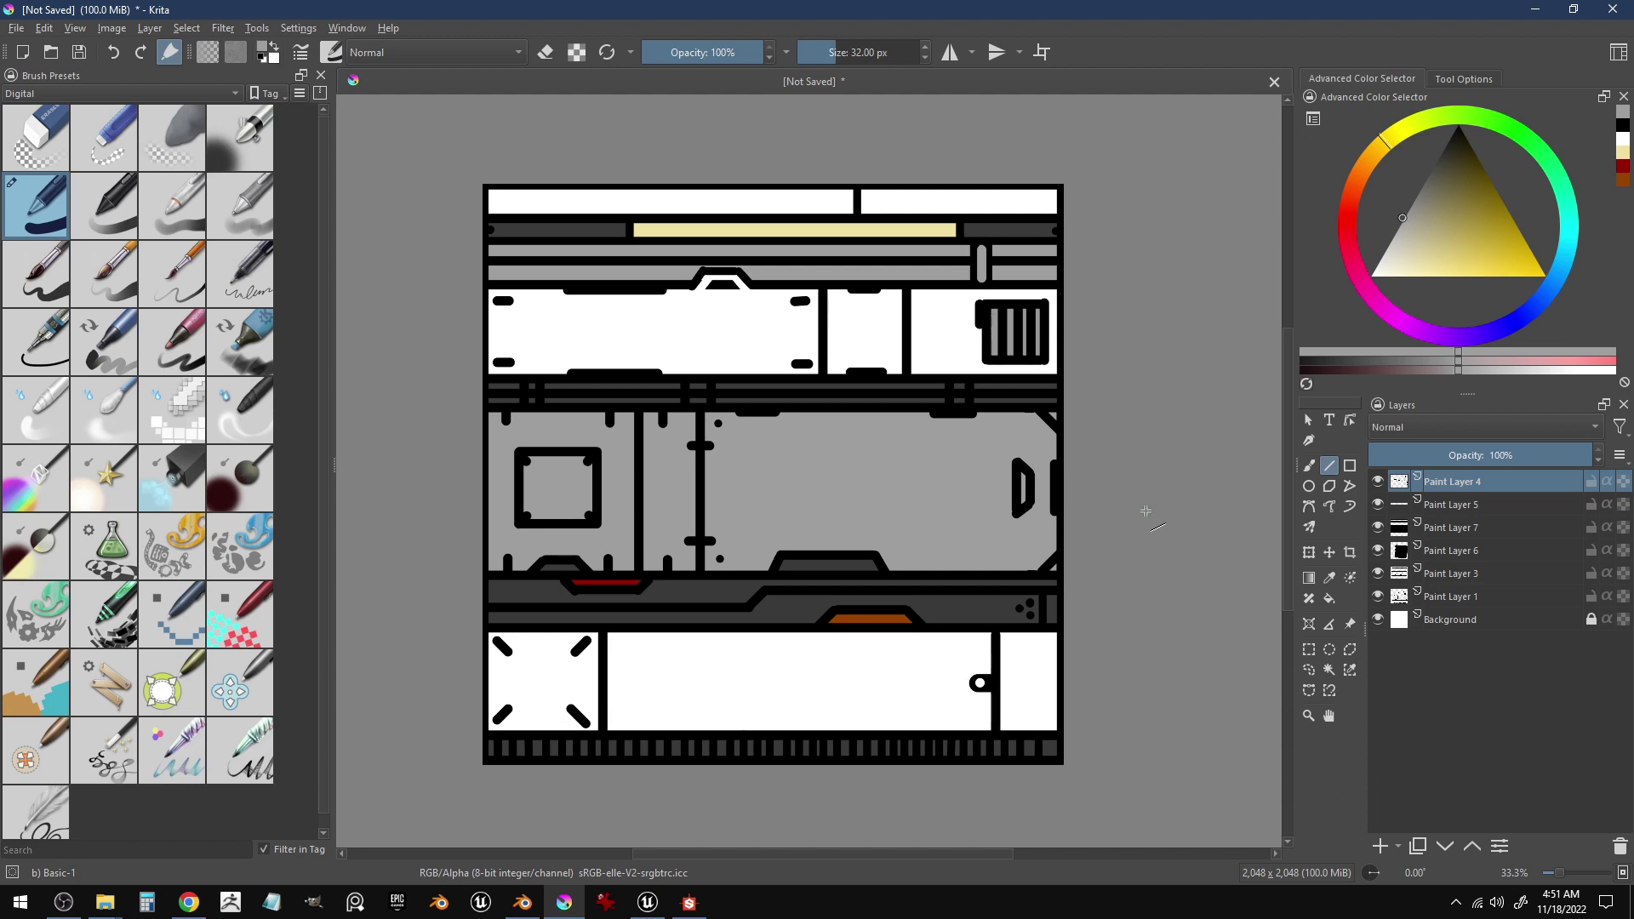
{"action": "mouse_move", "coordinate": [913, 369]}
{"action": "left_mouse_down"}
{"action": "mouse_move", "coordinate": [916, 412]}
{"action": "mouse_move", "coordinate": [930, 387]}
{"action": "mouse_move", "coordinate": [910, 365]}
{"action": "mouse_move", "coordinate": [916, 289]}
{"action": "mouse_move", "coordinate": [920, 325]}
{"action": "left_mouse_up"}
{"action": "key", "text": "ctrl+z"}
{"action": "left_click", "coordinate": [932, 377], "text": "ctrl"}
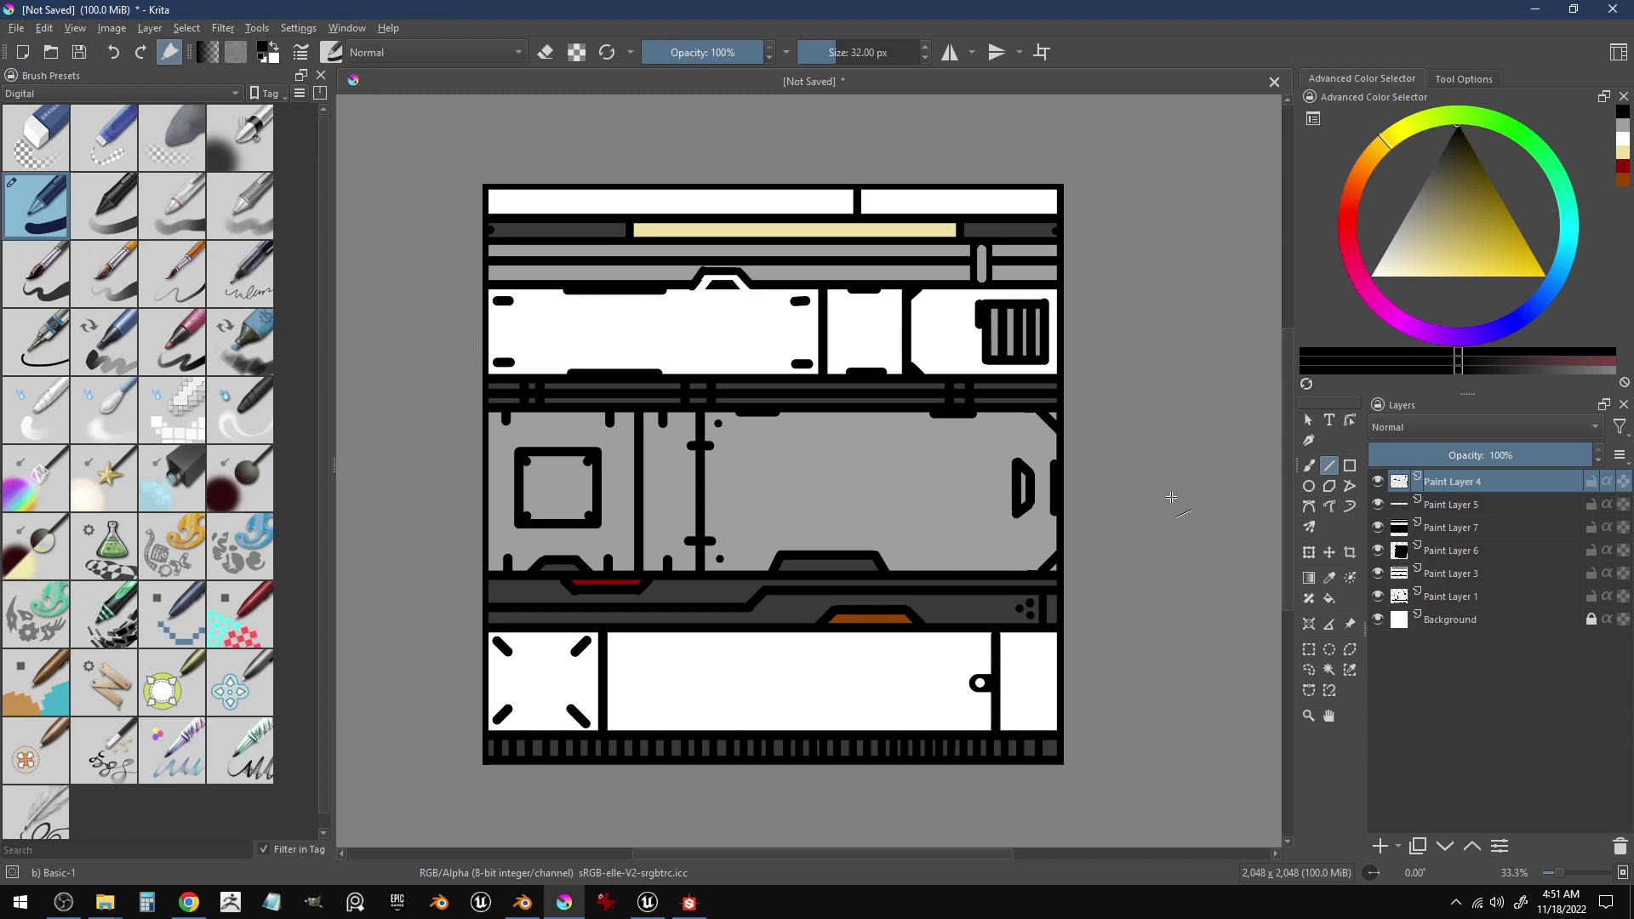
{"action": "left_click", "coordinate": [986, 321], "text": "ctrl"}
{"action": "left_click", "coordinate": [988, 317], "text": "ctrl"}
{"action": "left_click_drag", "start_coordinate": [987, 316], "coordinate": [991, 322]}
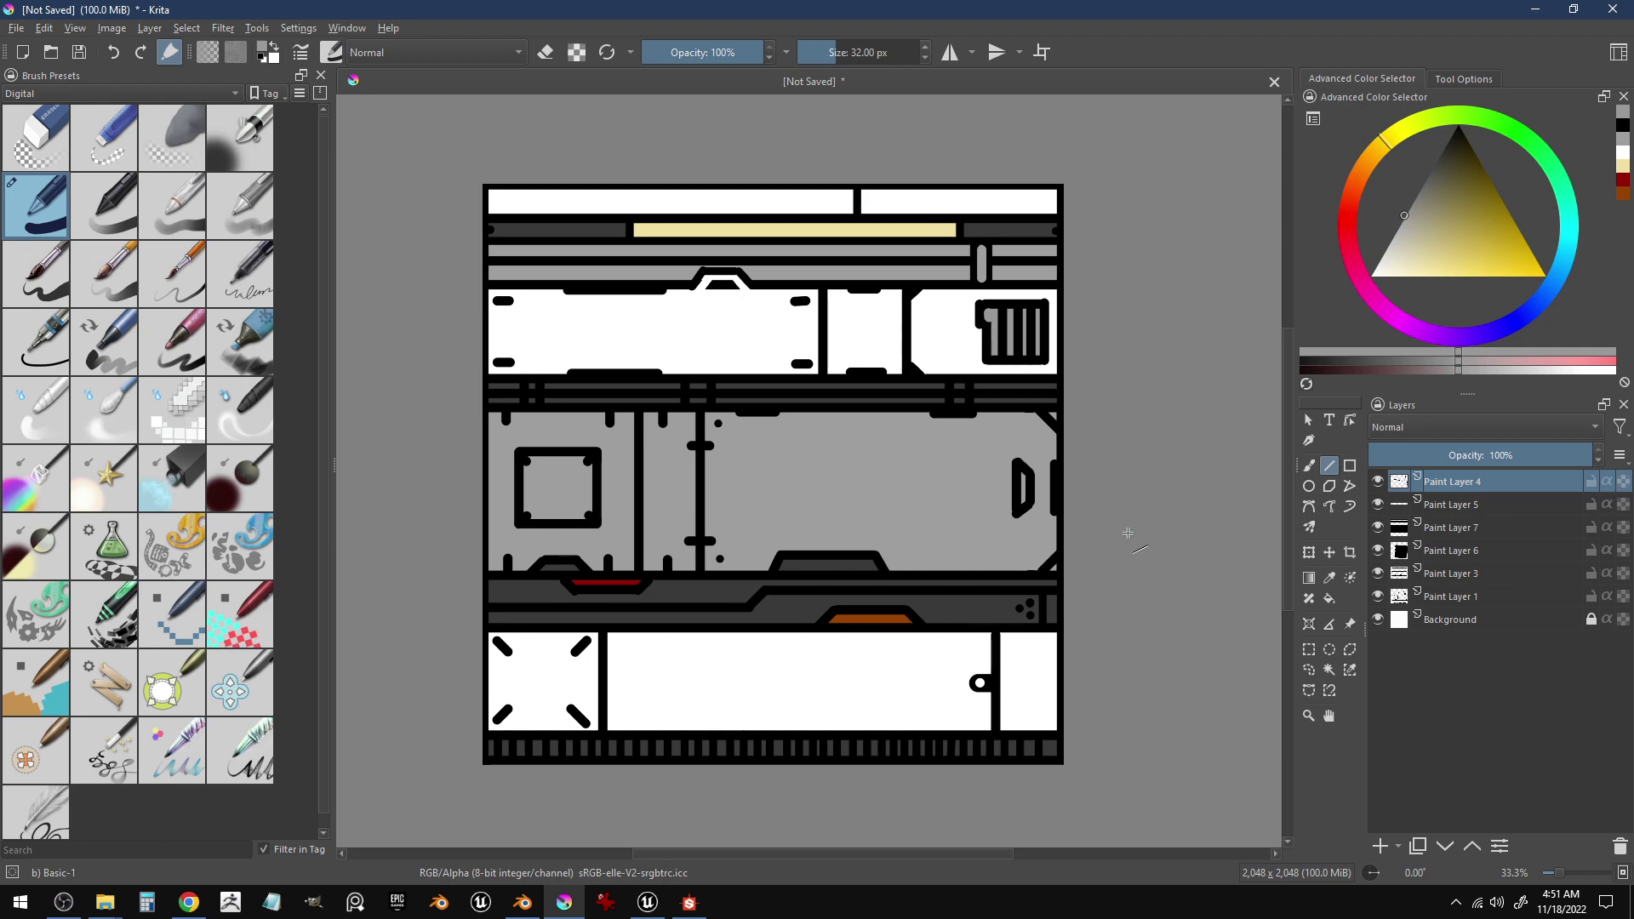
- Cut the grille's bottom-right corner with a white diagonal and outline the cut in black
{"action": "left_click", "coordinate": [1052, 368], "text": "ctrl"}
{"action": "left_click_drag", "start_coordinate": [1039, 369], "coordinate": [1045, 349]}
{"action": "left_click", "coordinate": [1029, 359], "text": "ctrl"}
{"action": "left_click_drag", "start_coordinate": [1047, 423], "coordinate": [1035, 414]}
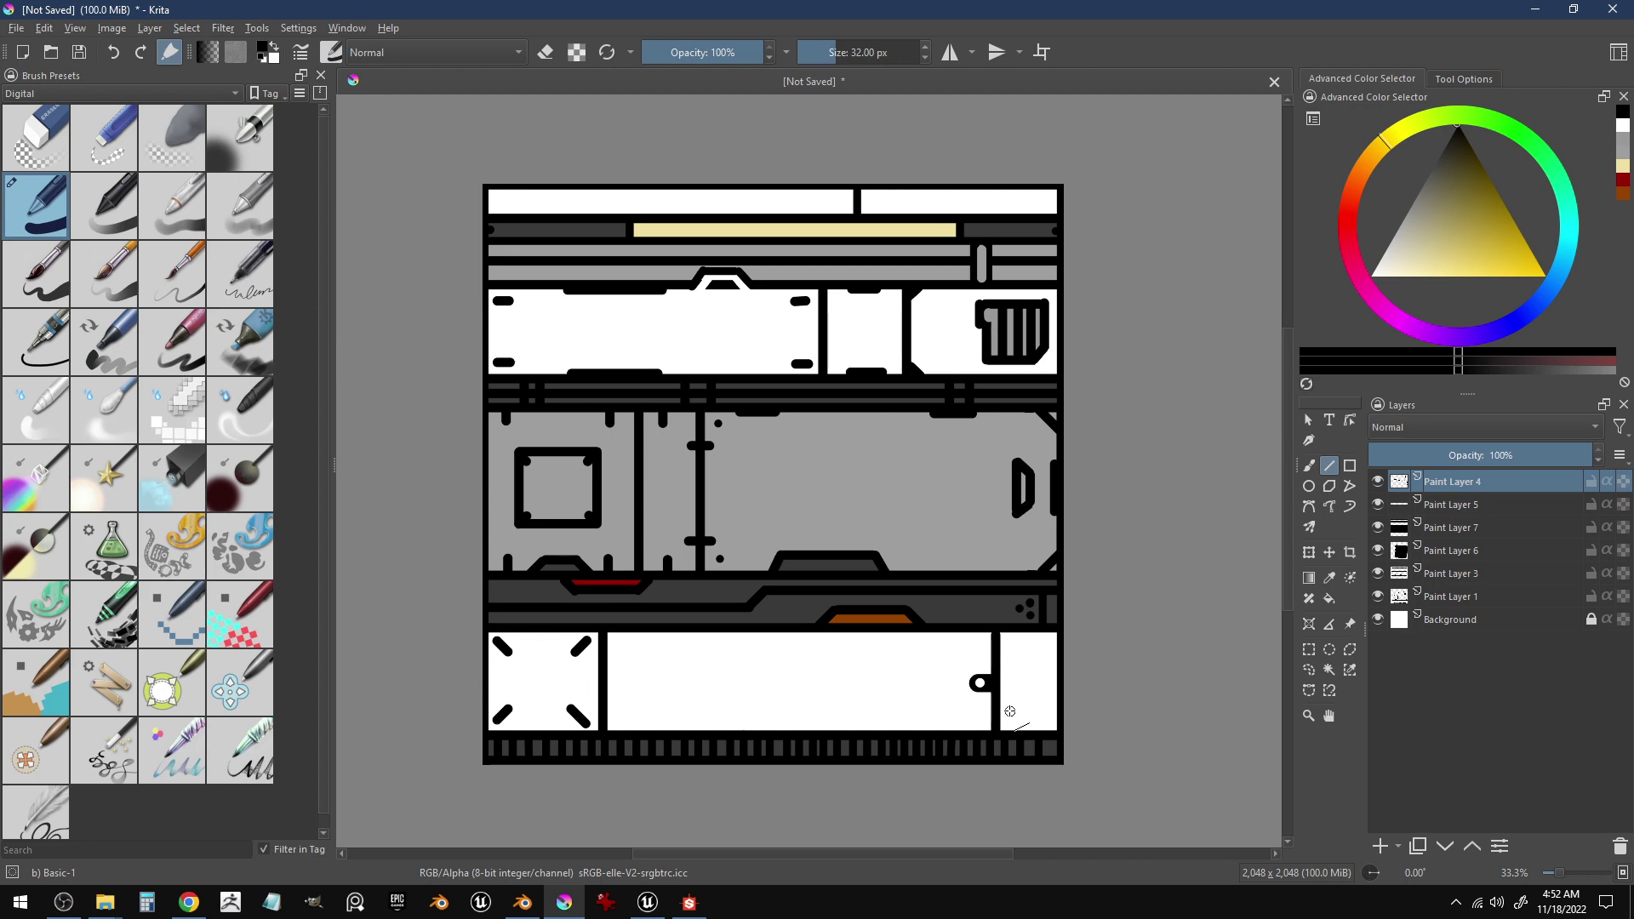
- Draw the black edge of a new grille in the narrow lower-right panel, redoing a misplaced vertical
{"action": "left_click_drag", "start_coordinate": [1013, 719], "coordinate": [1013, 654]}
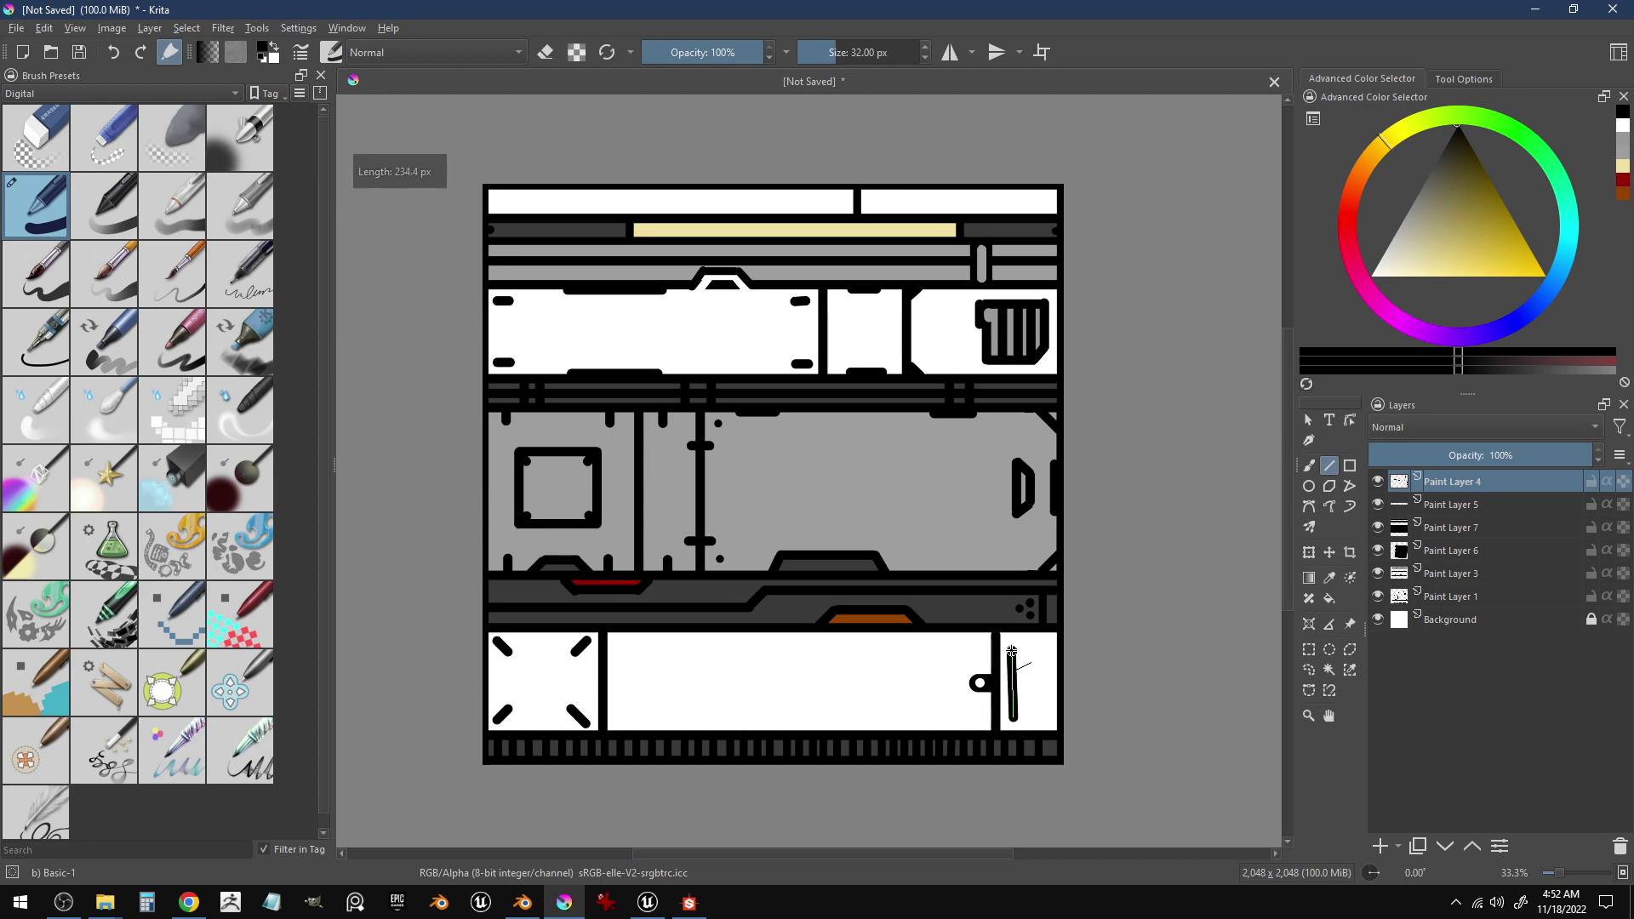
{"action": "key", "text": "ctrl+z"}
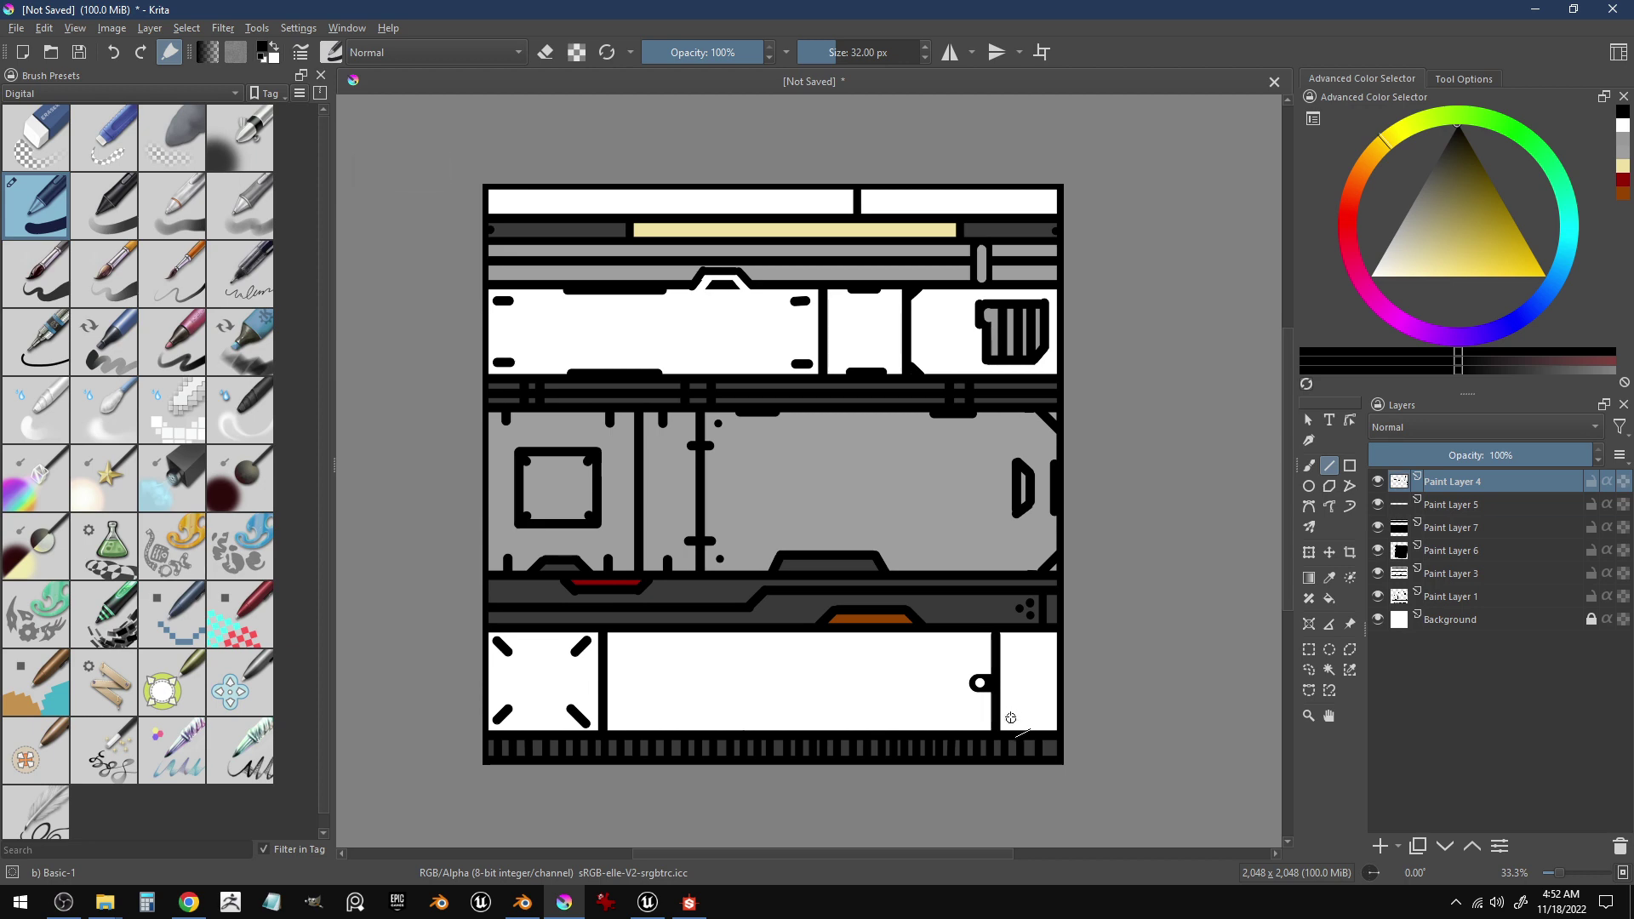
{"action": "mouse_move", "coordinate": [1008, 719]}
{"action": "left_mouse_down"}
{"action": "mouse_move", "coordinate": [1009, 649]}
{"action": "mouse_move", "coordinate": [1053, 646]}
{"action": "mouse_move", "coordinate": [1049, 719]}
{"action": "mouse_move", "coordinate": [1028, 703]}
{"action": "mouse_move", "coordinate": [1043, 690]}
{"action": "mouse_move", "coordinate": [1013, 674]}
{"action": "mouse_move", "coordinate": [1084, 642]}
{"action": "left_mouse_up"}
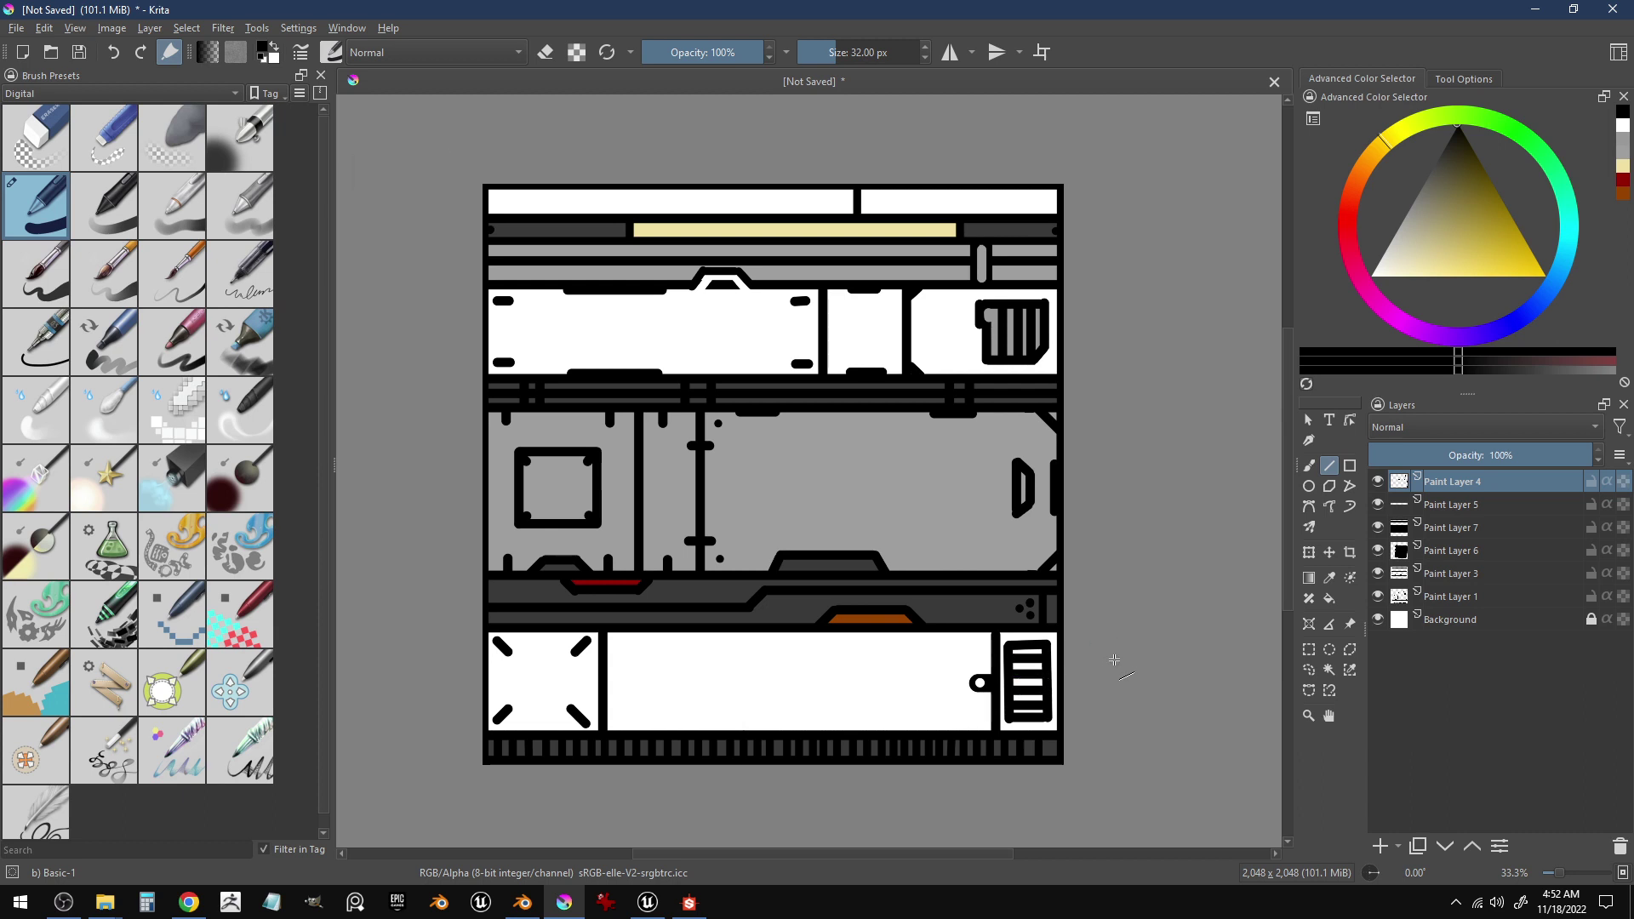
- Pick a mid grey, check Paint Layers 5 and 7 by toggling them, and activate Paint Layer 7
{"action": "left_click", "coordinate": [1004, 328], "text": "ctrl"}
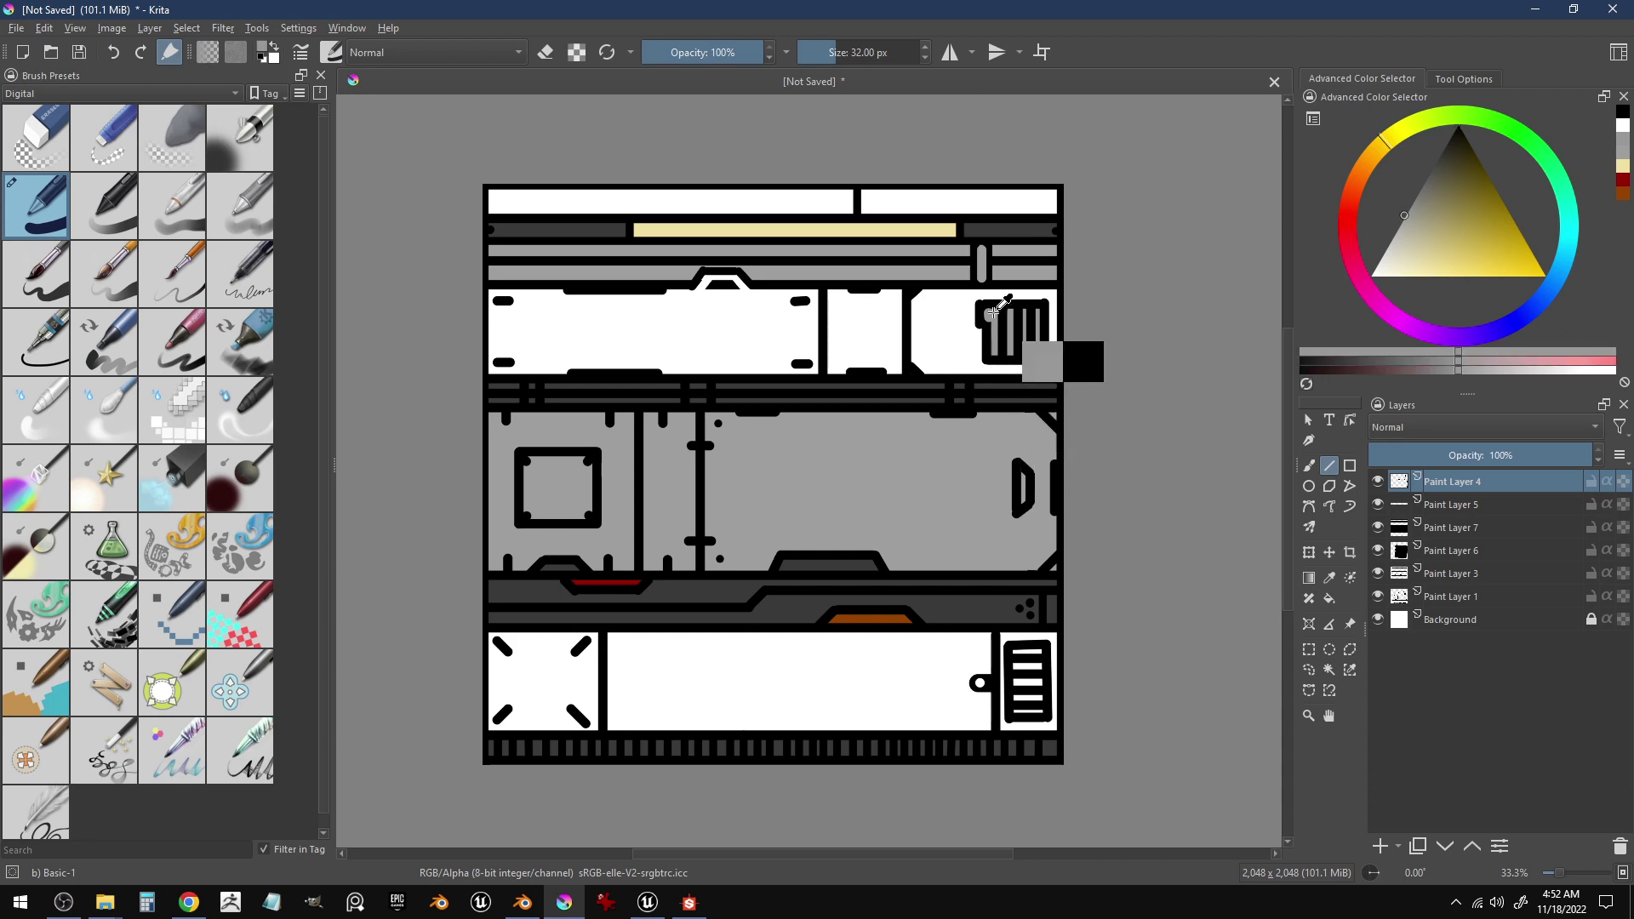
{"action": "left_click", "coordinate": [1378, 507]}
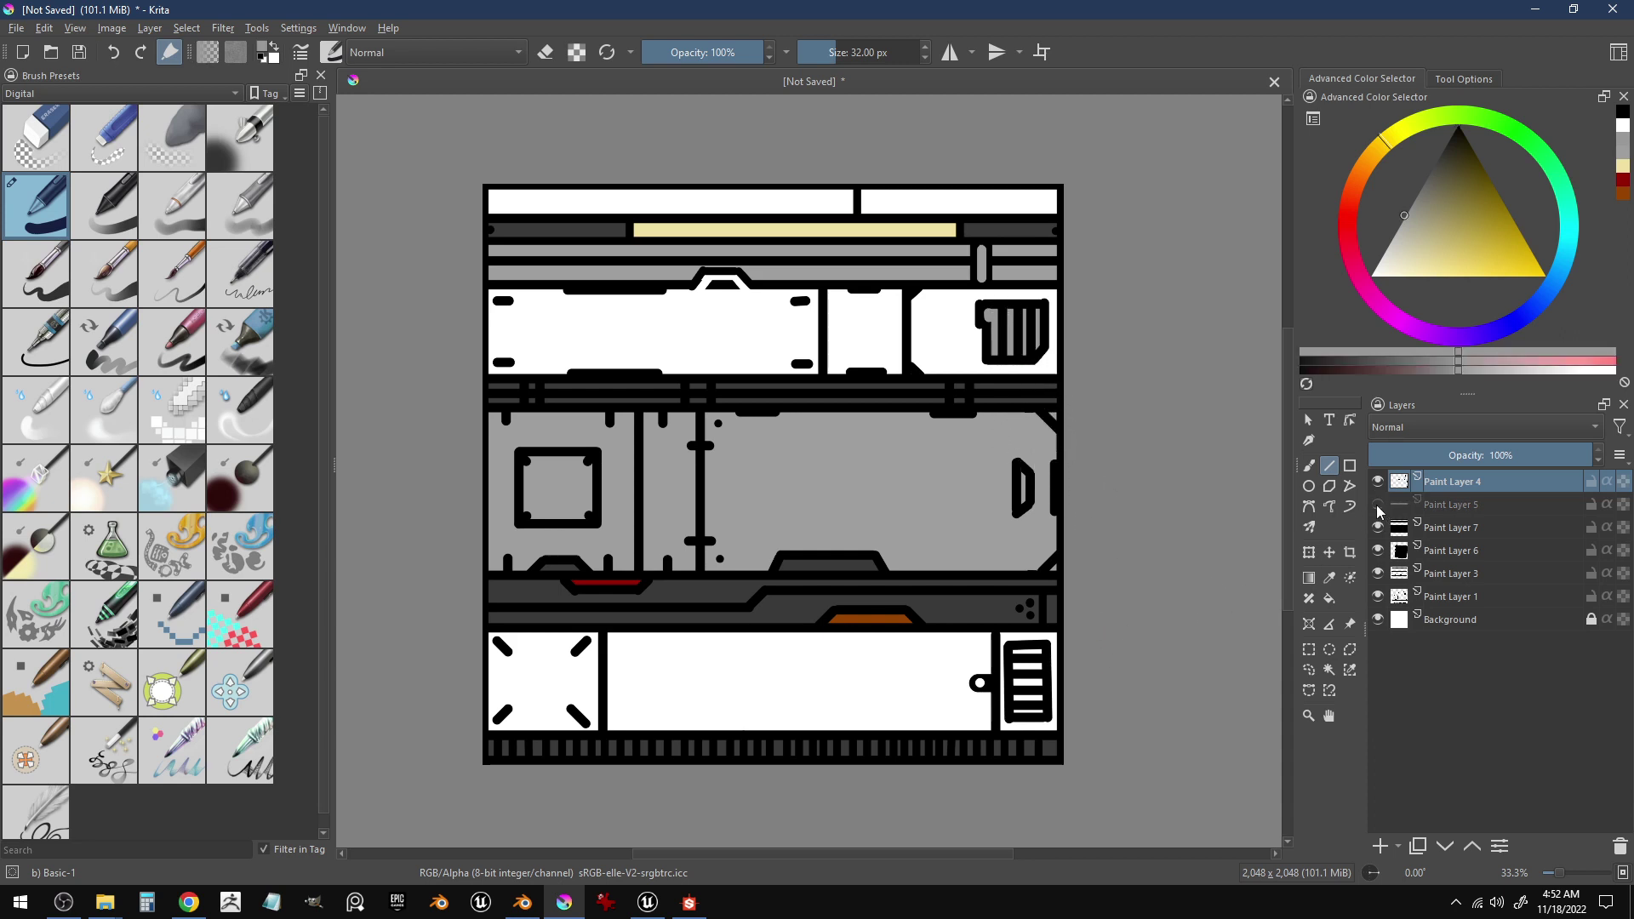
{"action": "left_click", "coordinate": [1377, 507]}
{"action": "left_click", "coordinate": [1380, 525]}
{"action": "left_click", "coordinate": [1380, 526]}
{"action": "left_click", "coordinate": [1395, 527]}
- Make a rectangular selection around the lower-right grille
{"action": "left_click_drag", "start_coordinate": [1036, 681], "coordinate": [1048, 658]}
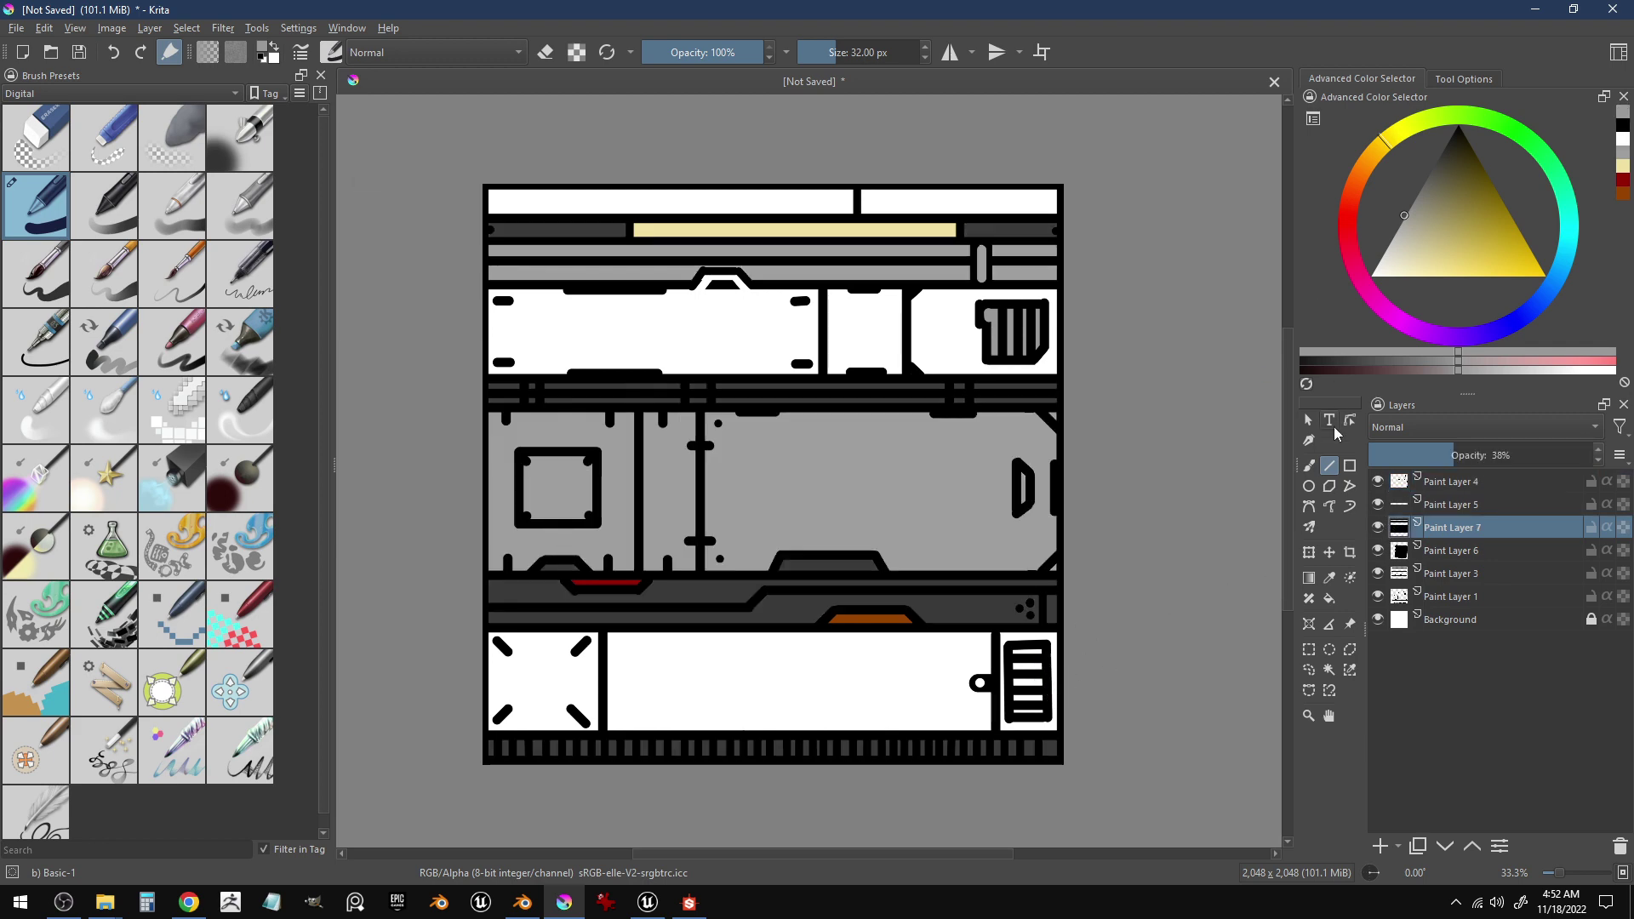
{"action": "left_click", "coordinate": [1309, 650]}
{"action": "left_click_drag", "start_coordinate": [1009, 643], "coordinate": [1046, 710]}
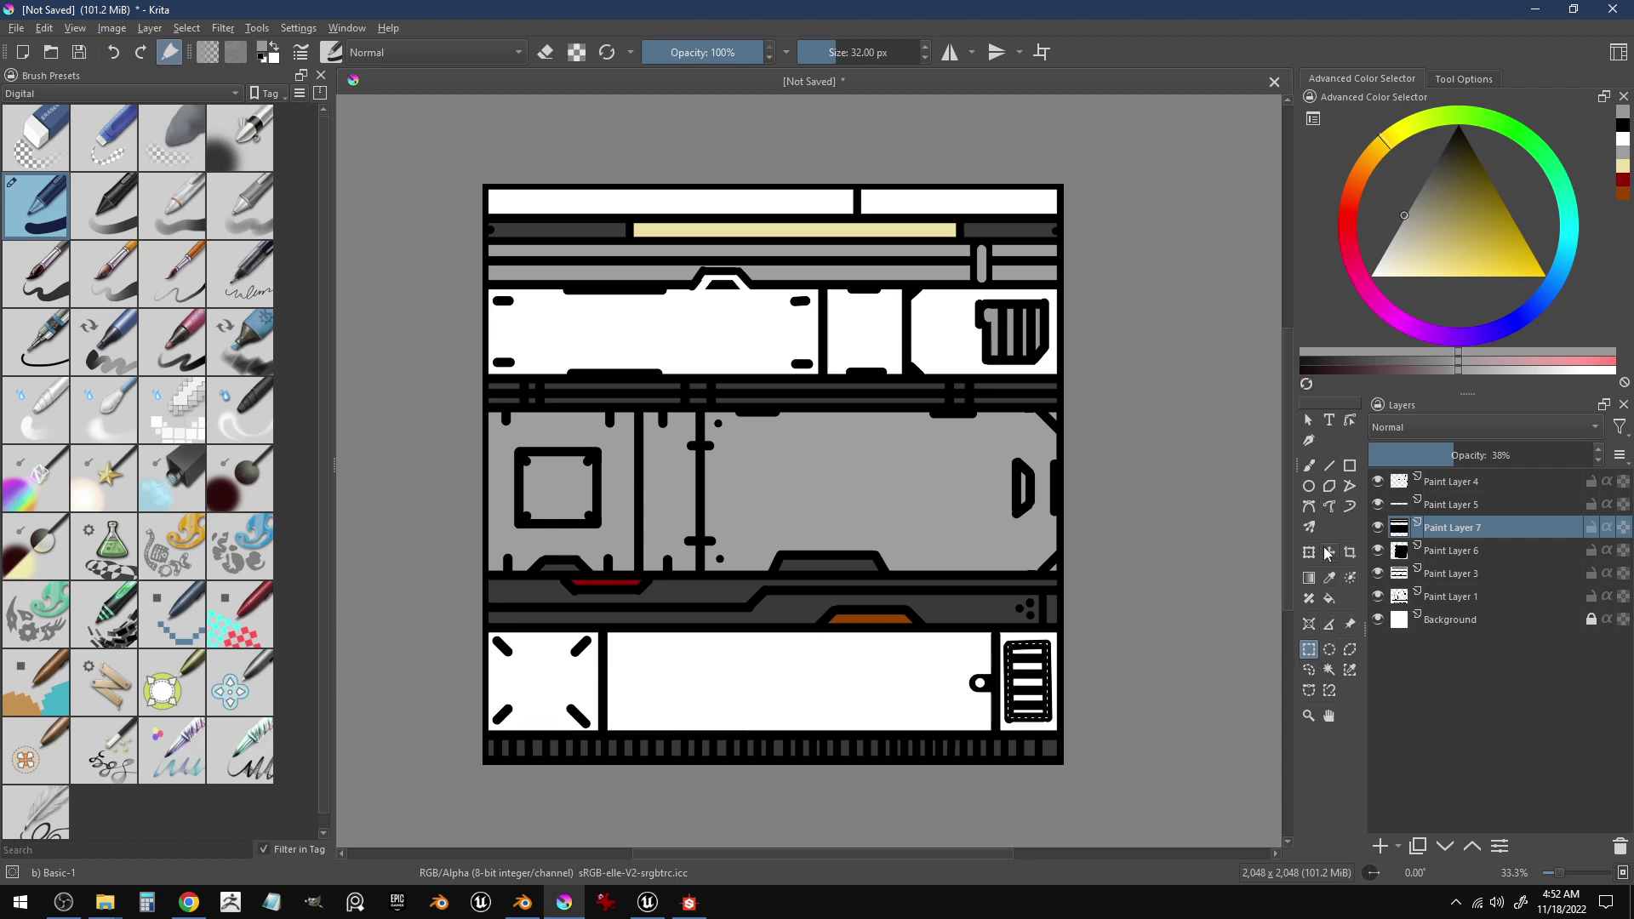
{"action": "left_click", "coordinate": [1328, 598]}
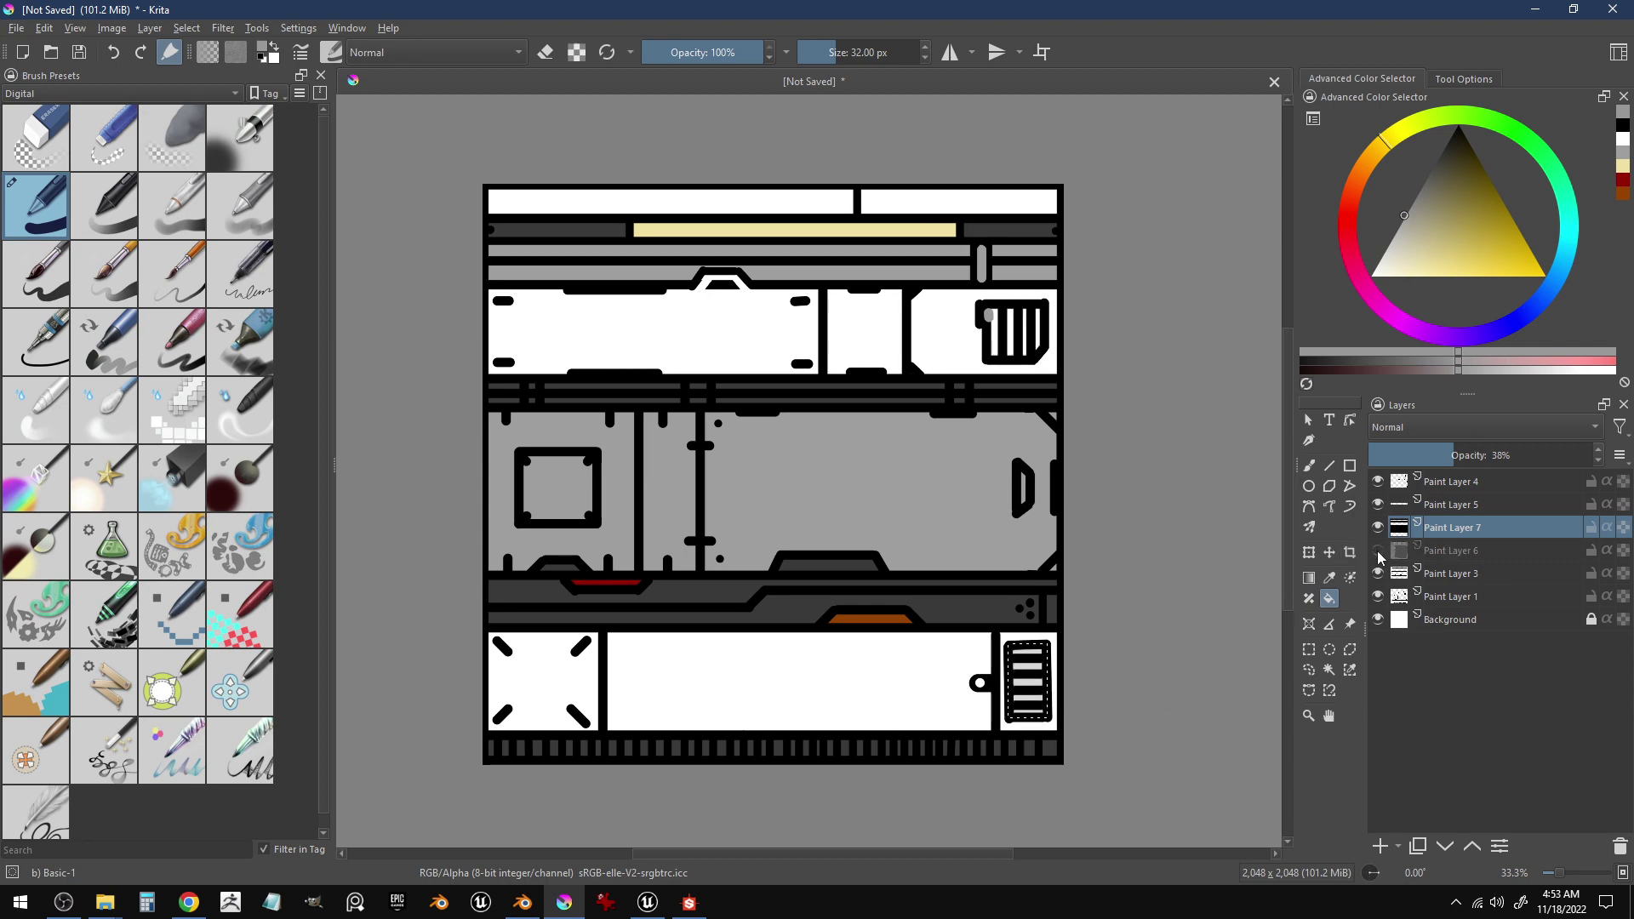
- Make Paint Layer 3 the active layer and clear the selection around the grille
{"action": "left_click", "coordinate": [1378, 574]}
{"action": "left_click", "coordinate": [1379, 574]}
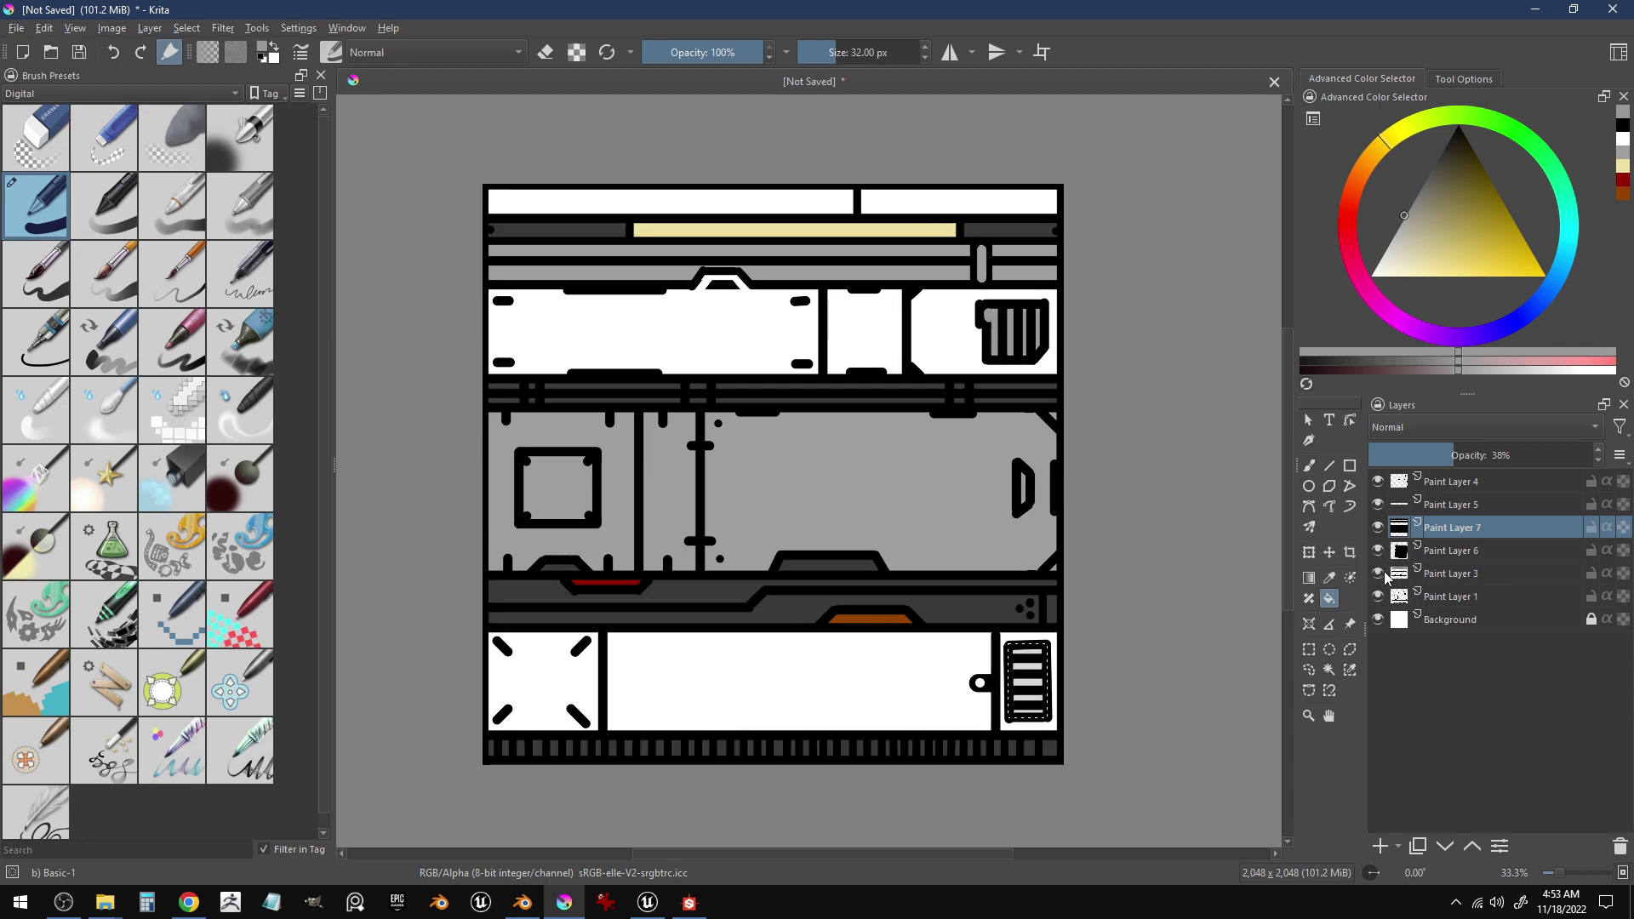
{"action": "left_click", "coordinate": [1386, 575]}
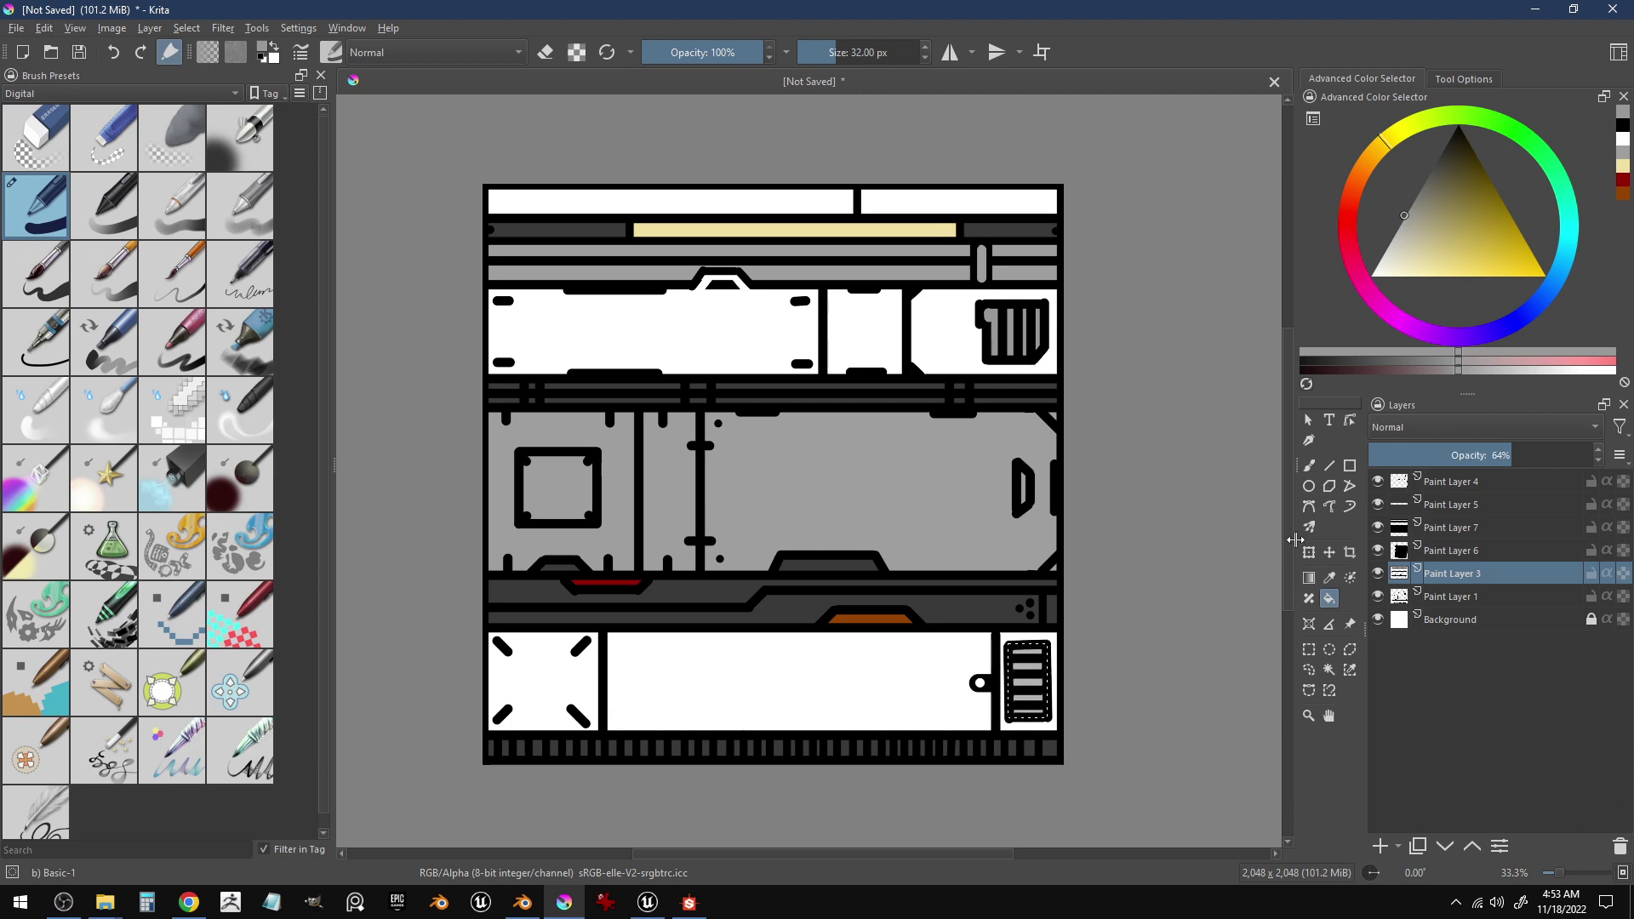
{"action": "left_click", "coordinate": [1309, 466]}
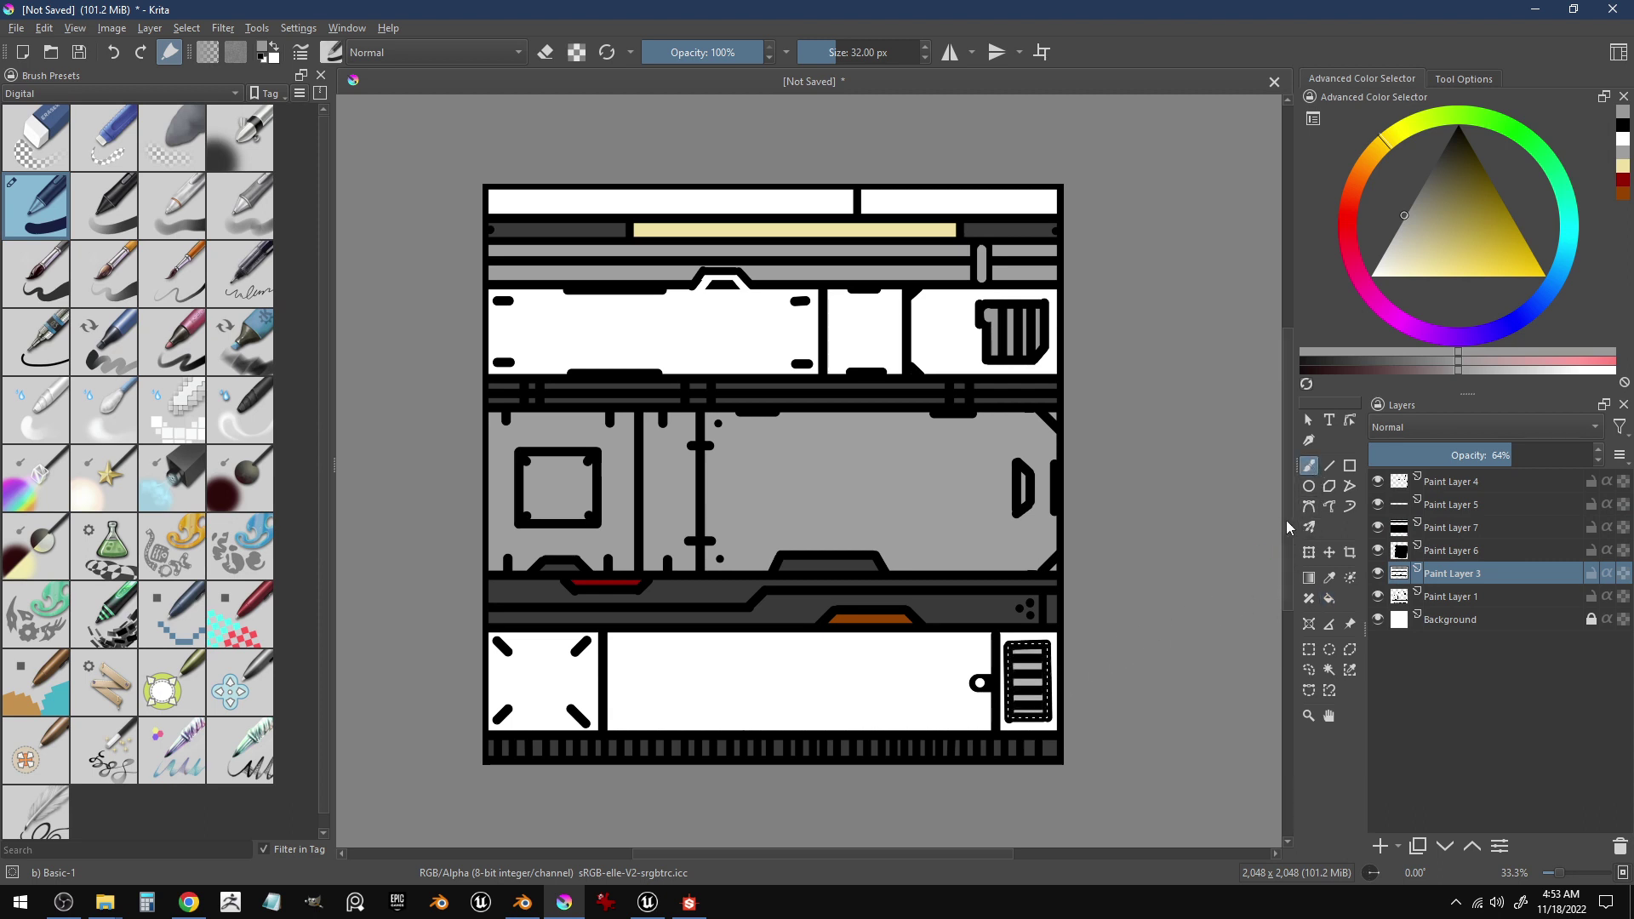
{"action": "left_click", "coordinate": [1309, 650]}
{"action": "left_click", "coordinate": [1178, 664]}
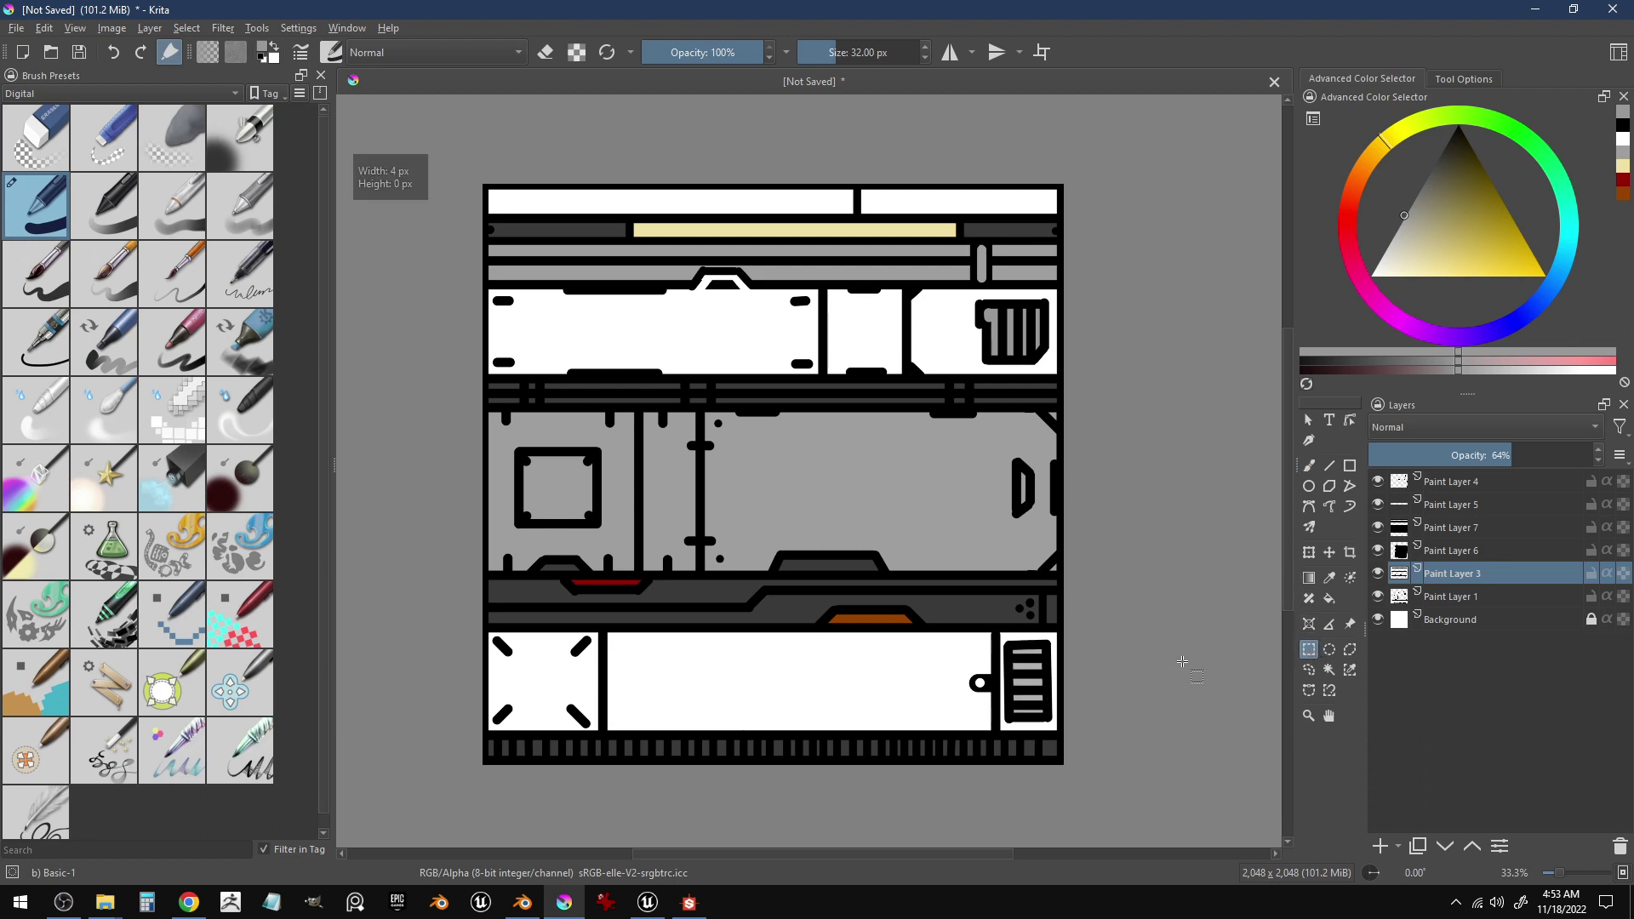
{"action": "left_click", "coordinate": [1309, 466]}
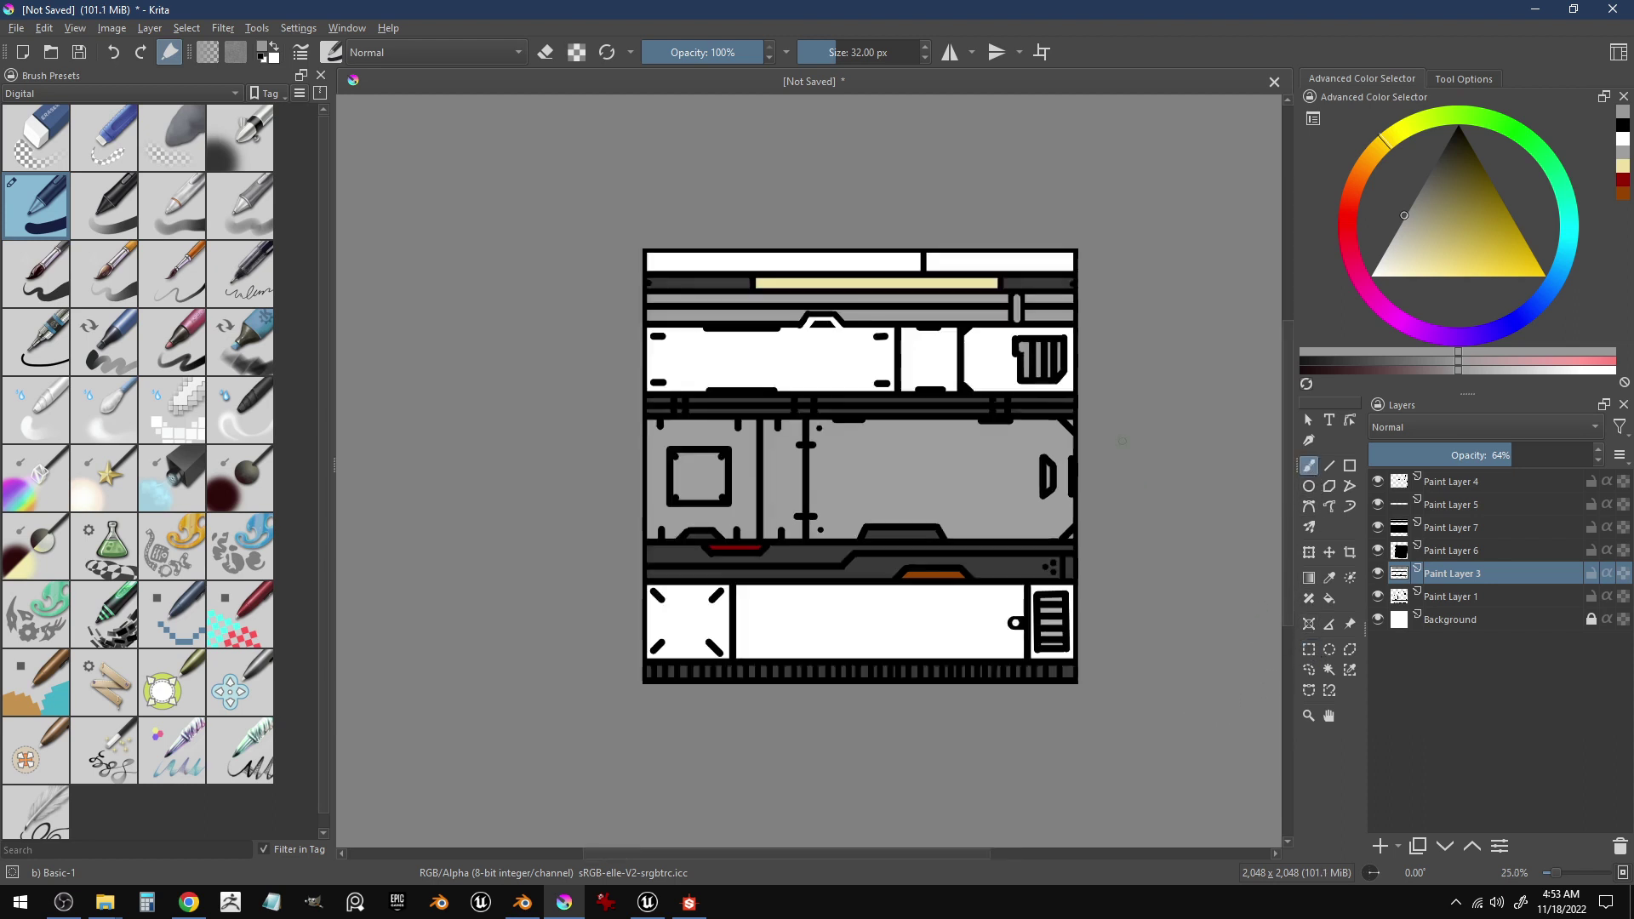
- Try grey and dark test strokes in the bottom panel, undo them all, and check Paint Layer 4's visibility
{"action": "scroll", "coordinate": [1122, 441], "scroll_direction": "down", "scroll_amount": 2}
{"action": "scroll", "coordinate": [1122, 442], "scroll_direction": "up", "scroll_amount": 2}
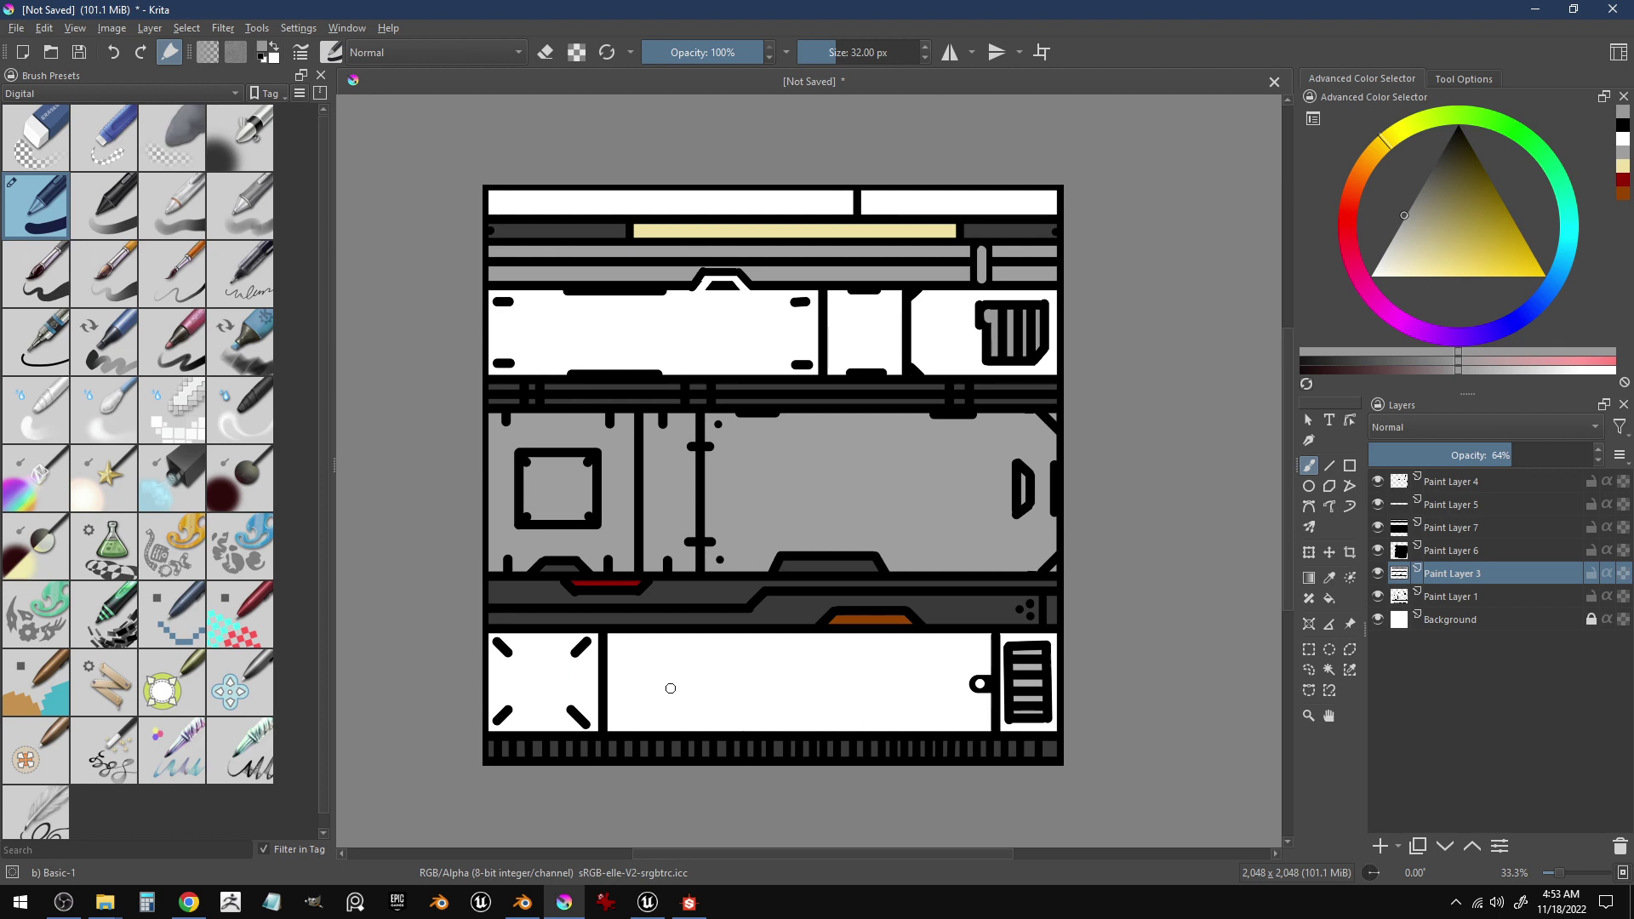
{"action": "mouse_move", "coordinate": [671, 722]}
{"action": "left_mouse_down"}
{"action": "mouse_move", "coordinate": [726, 676]}
{"action": "mouse_move", "coordinate": [786, 702]}
{"action": "mouse_move", "coordinate": [879, 659]}
{"action": "mouse_move", "coordinate": [957, 686]}
{"action": "mouse_move", "coordinate": [928, 704]}
{"action": "mouse_move", "coordinate": [808, 652]}
{"action": "mouse_move", "coordinate": [629, 685]}
{"action": "mouse_move", "coordinate": [850, 716]}
{"action": "left_mouse_up"}
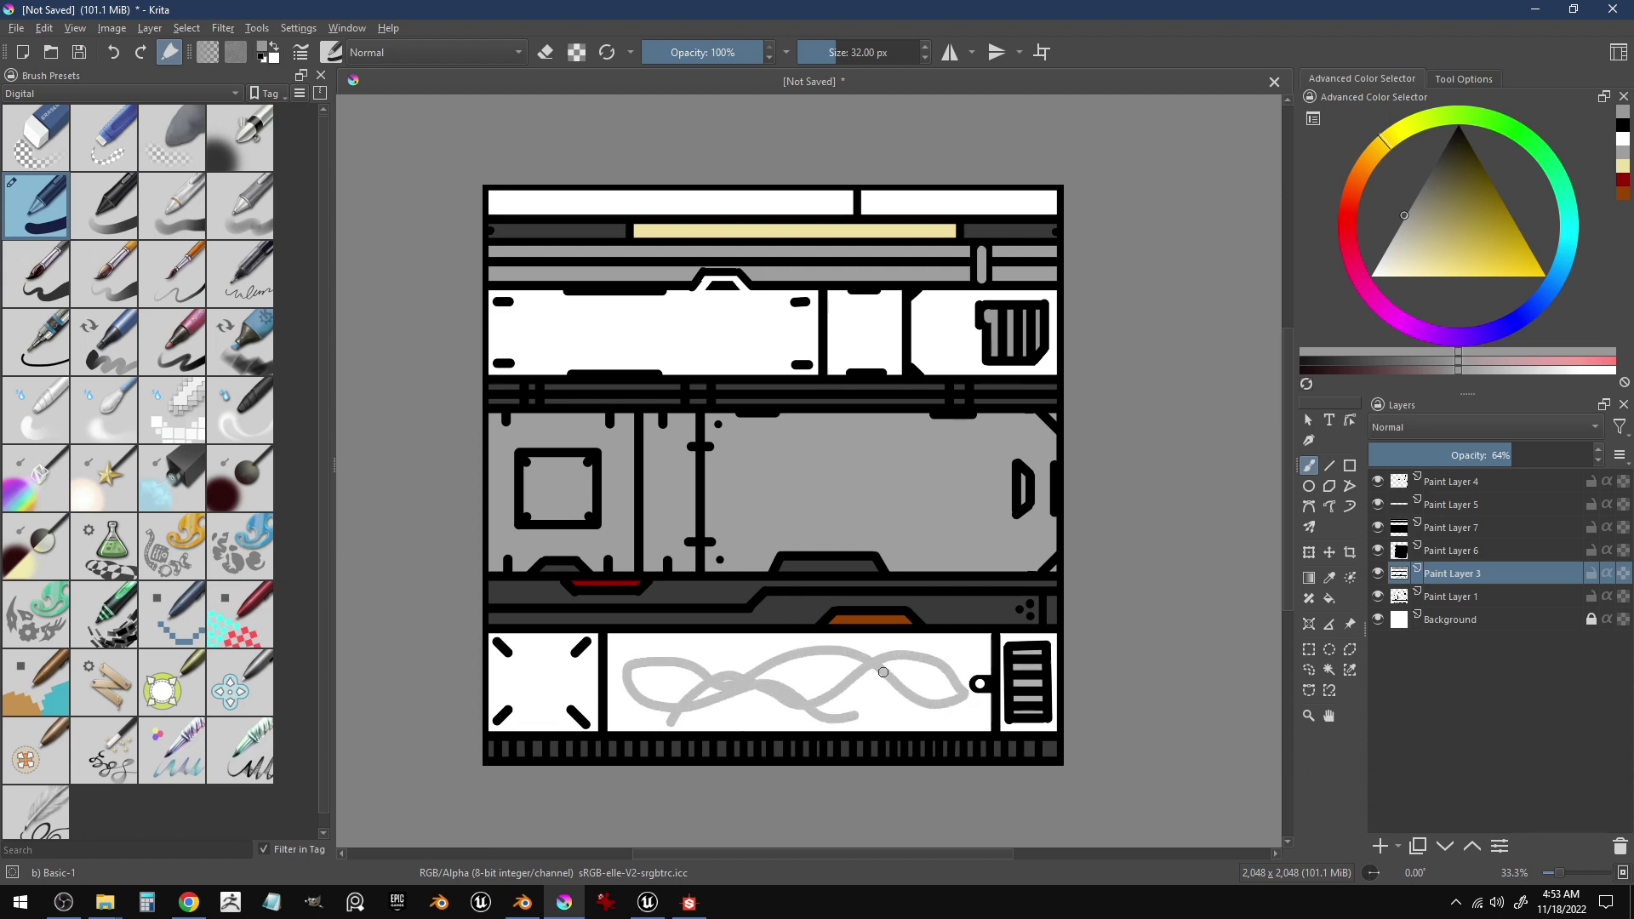
{"action": "key", "text": "ctrl+z"}
{"action": "left_click_drag", "start_coordinate": [633, 704], "coordinate": [634, 651]}
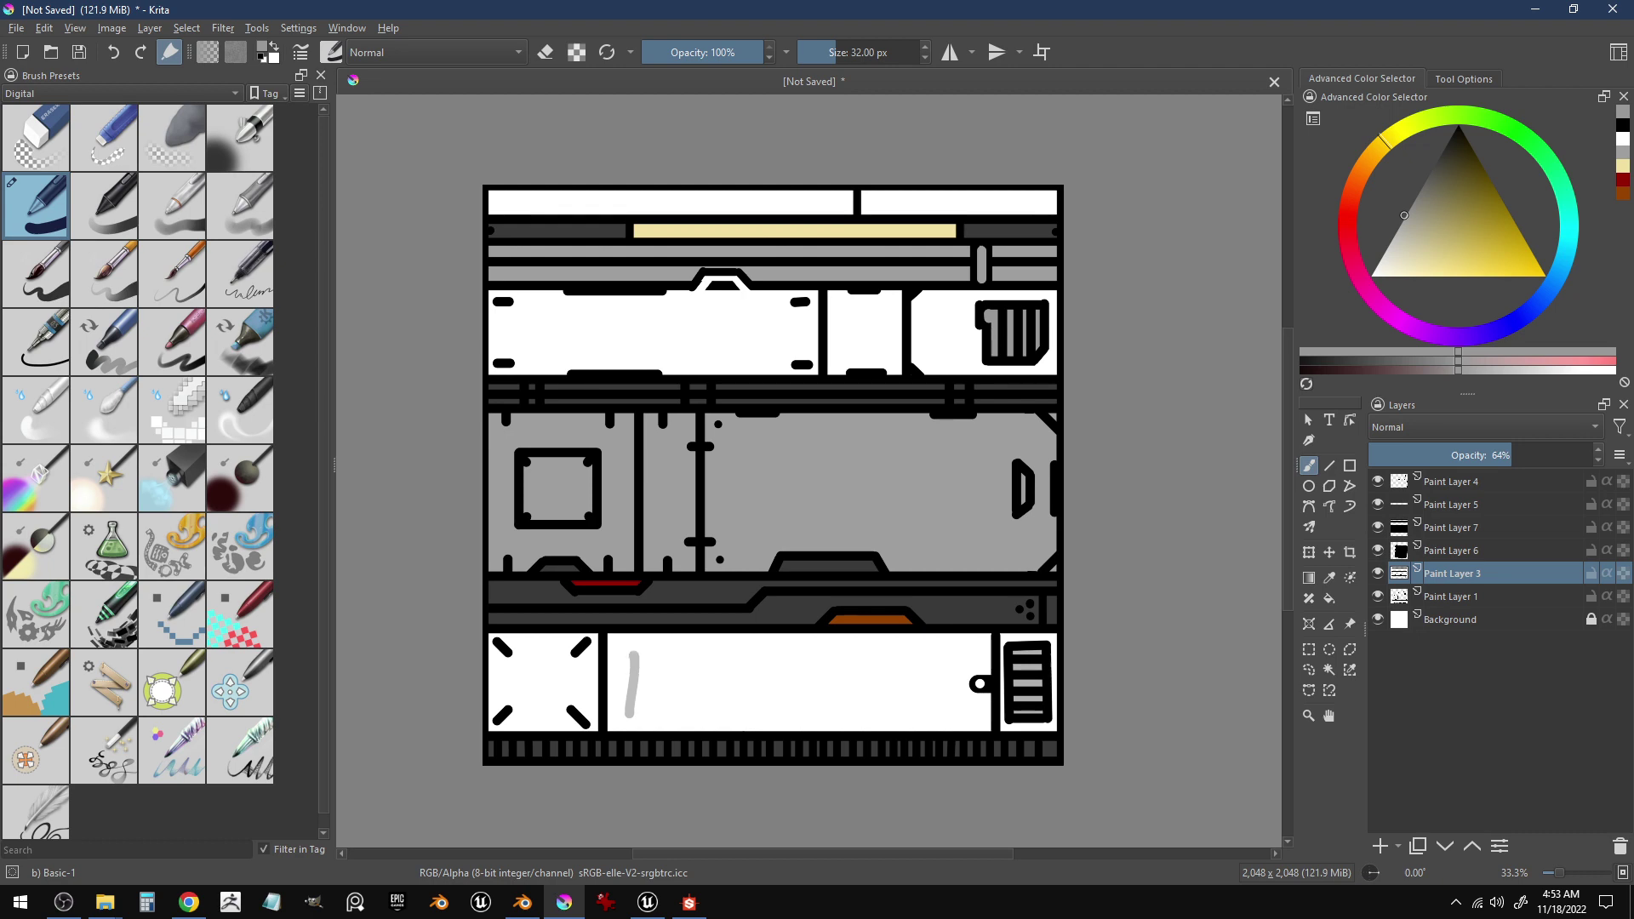
{"action": "key", "text": "ctrl+z"}
{"action": "left_click", "coordinate": [661, 732], "text": "ctrl"}
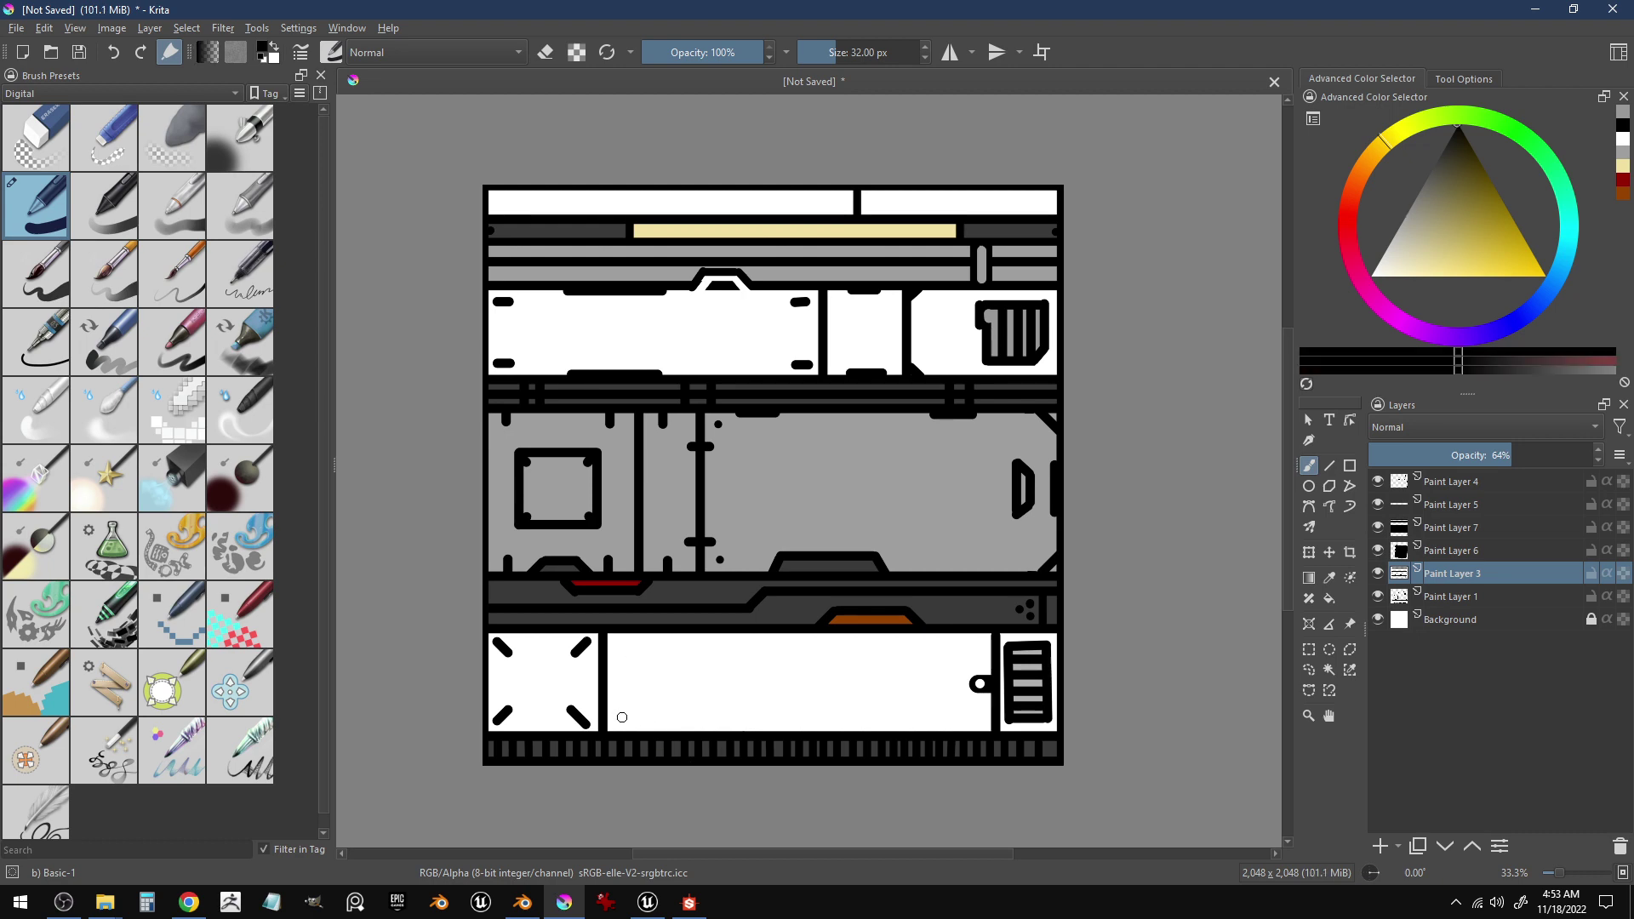
{"action": "left_click_drag", "start_coordinate": [622, 717], "coordinate": [628, 646]}
{"action": "key", "text": "ctrl+z"}
{"action": "left_click", "coordinate": [1378, 483]}
{"action": "left_click", "coordinate": [1379, 484]}
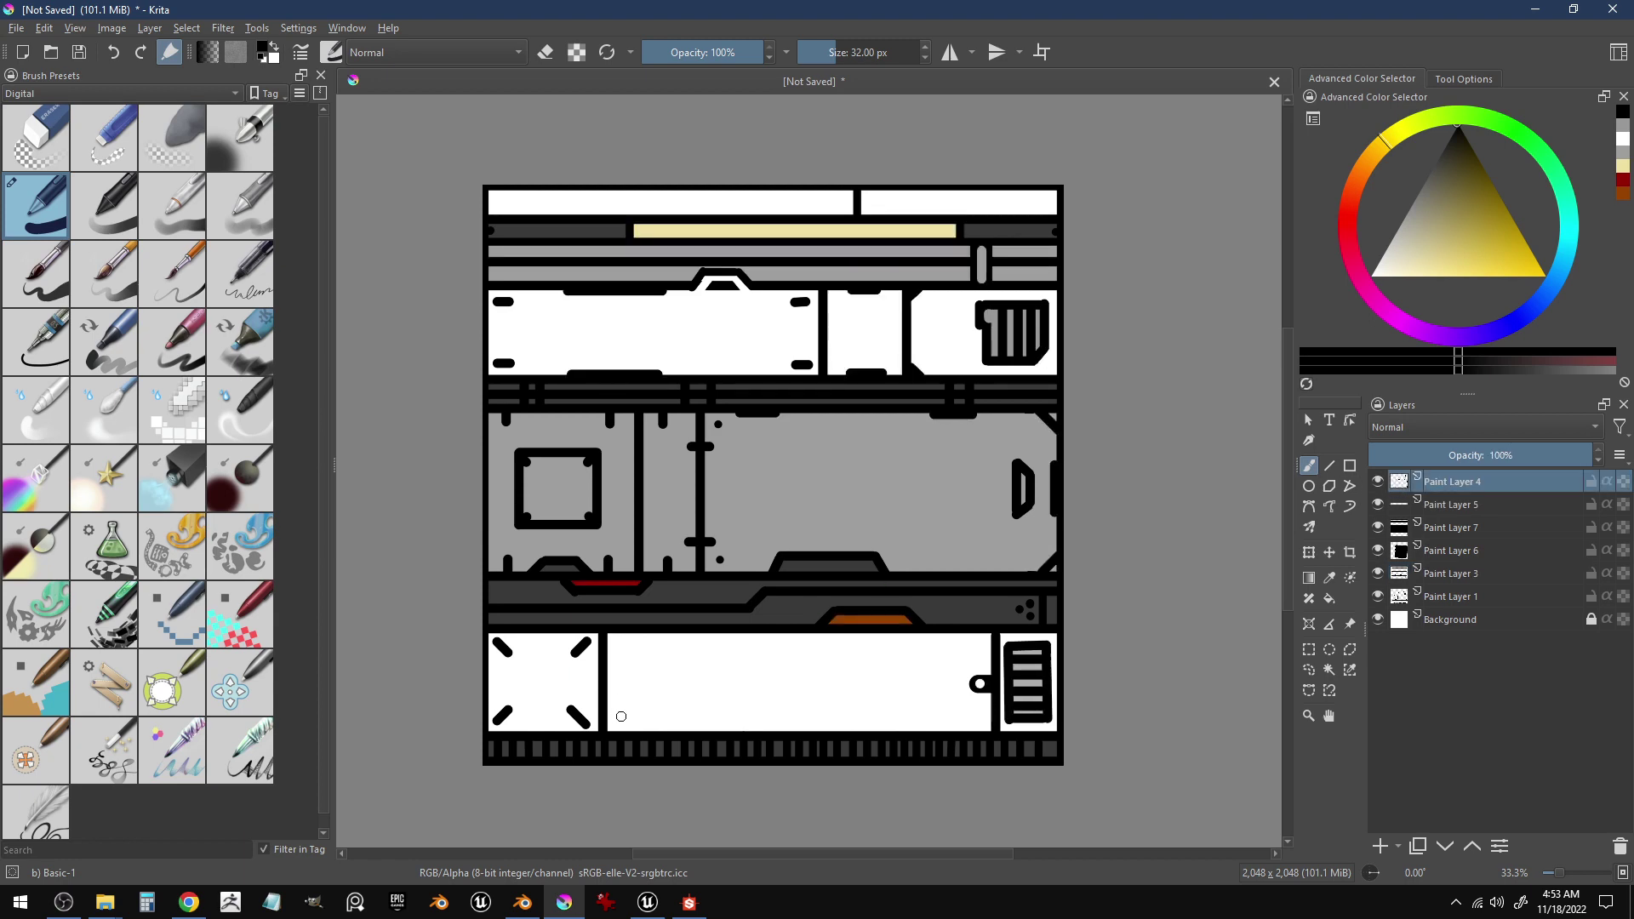
- Switch to straight lines and sketch the box's first edges, undoing the unwanted strokes
{"action": "left_click_drag", "start_coordinate": [622, 717], "coordinate": [631, 657]}
{"action": "key", "text": "ctrl+z"}
{"action": "left_click", "coordinate": [1330, 465]}
{"action": "left_click_drag", "start_coordinate": [628, 717], "coordinate": [892, 654]}
{"action": "mouse_move", "coordinate": [624, 721]}
{"action": "left_mouse_down"}
{"action": "mouse_move", "coordinate": [901, 721]}
{"action": "mouse_move", "coordinate": [893, 661]}
{"action": "left_mouse_up"}
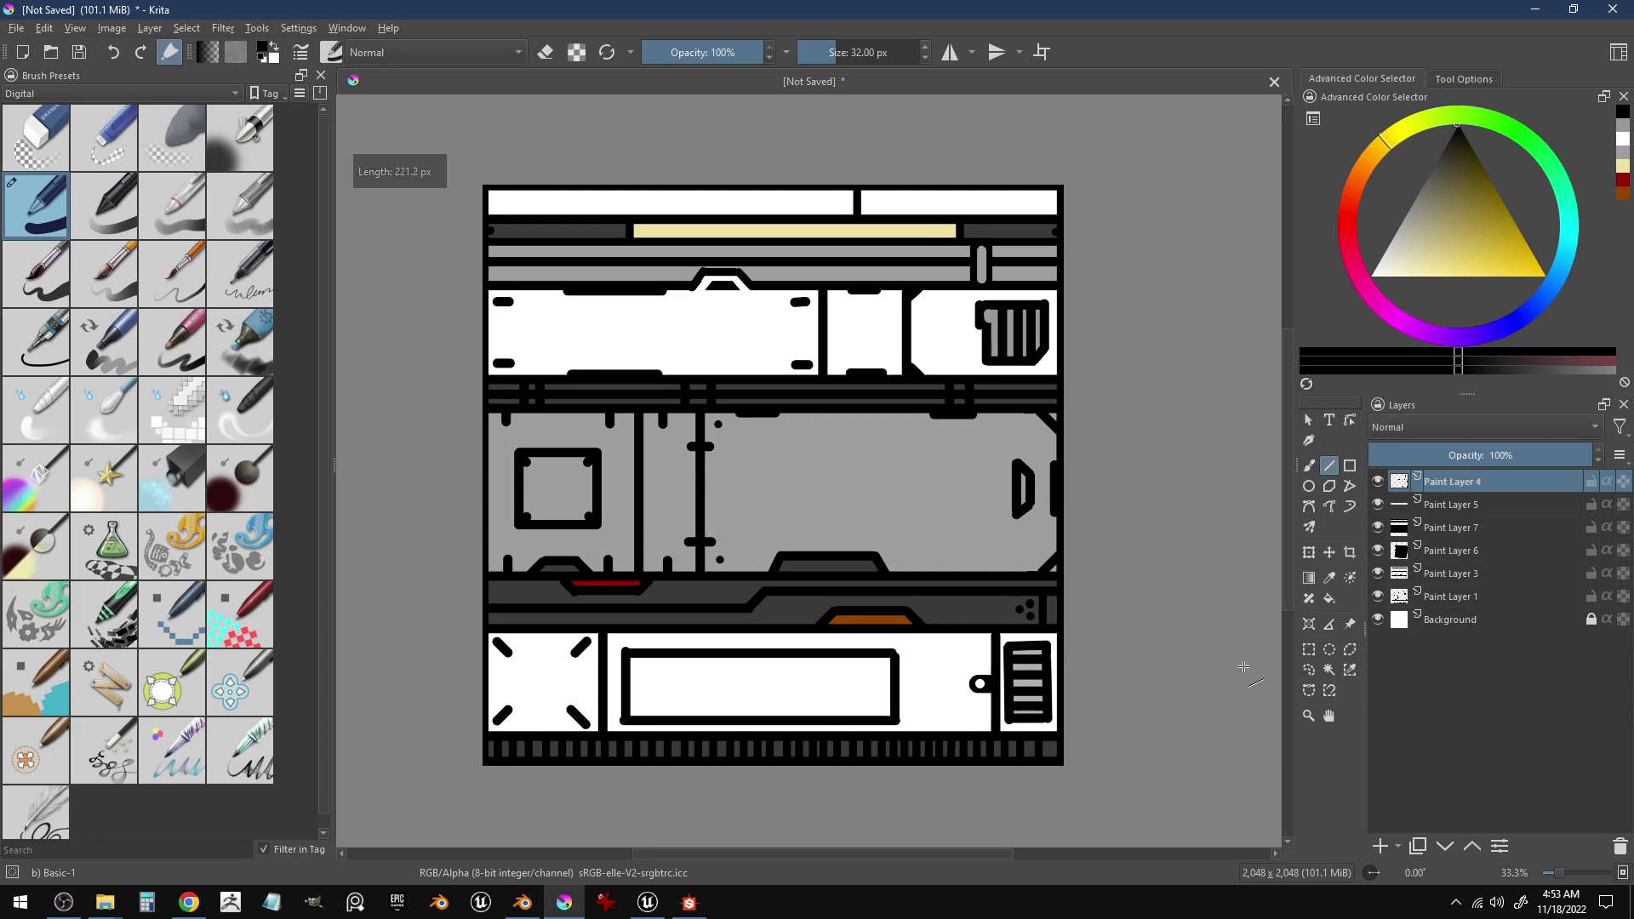
{"action": "key", "text": "ctrl+z"}
{"action": "key", "text": "ctrl+z"}
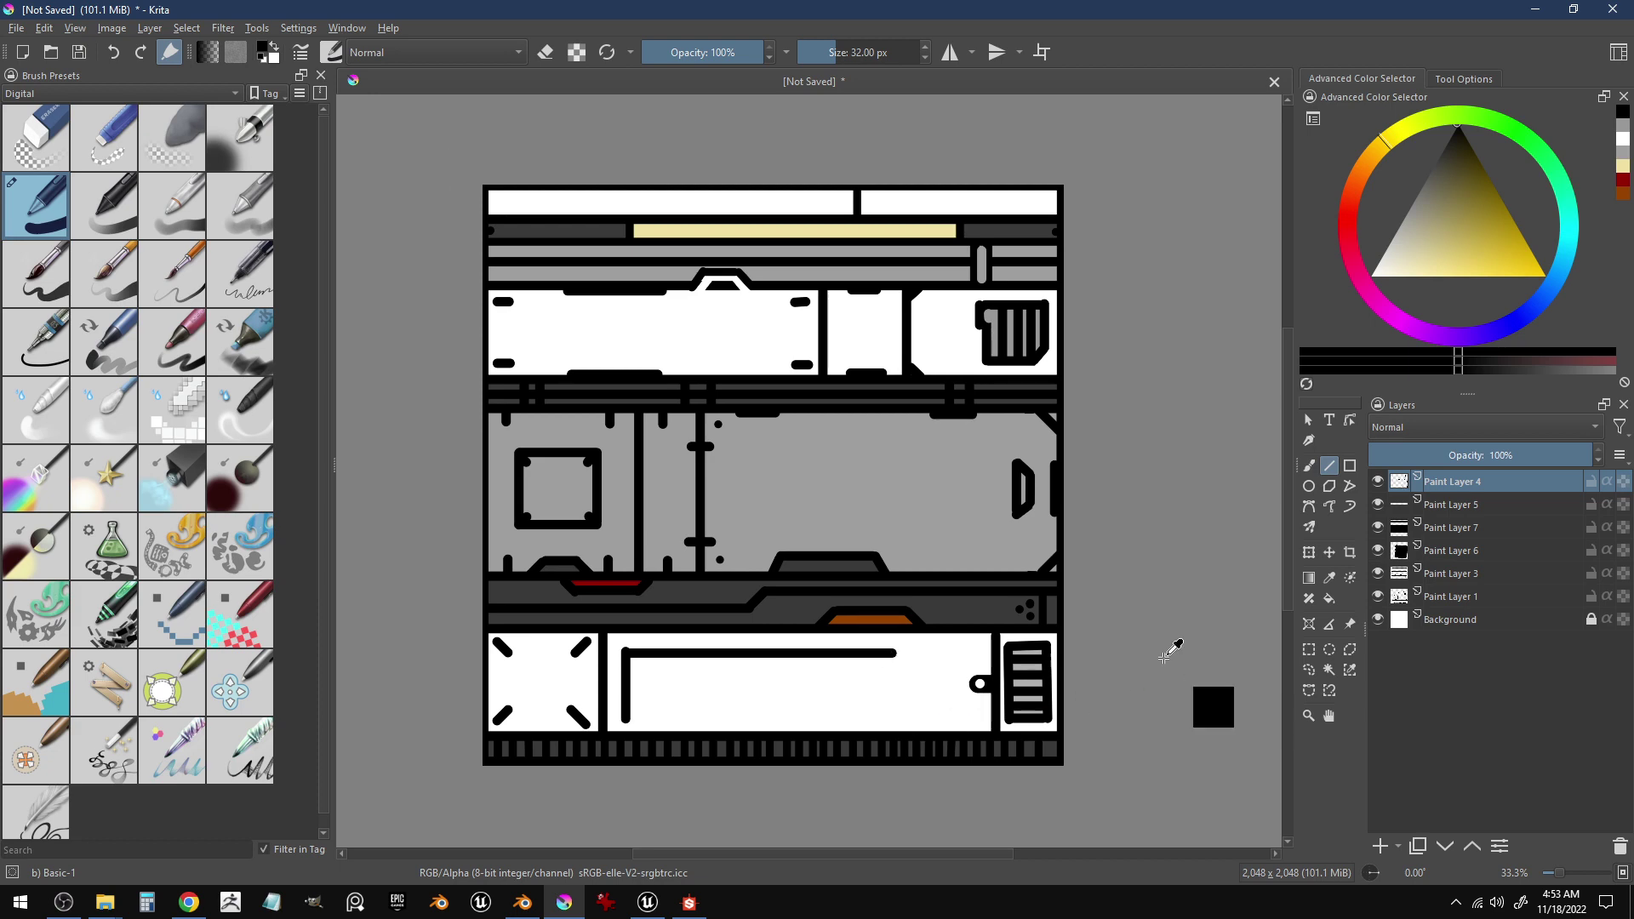
{"action": "key", "text": "ctrl+z"}
{"action": "key", "text": "ctrl+z"}
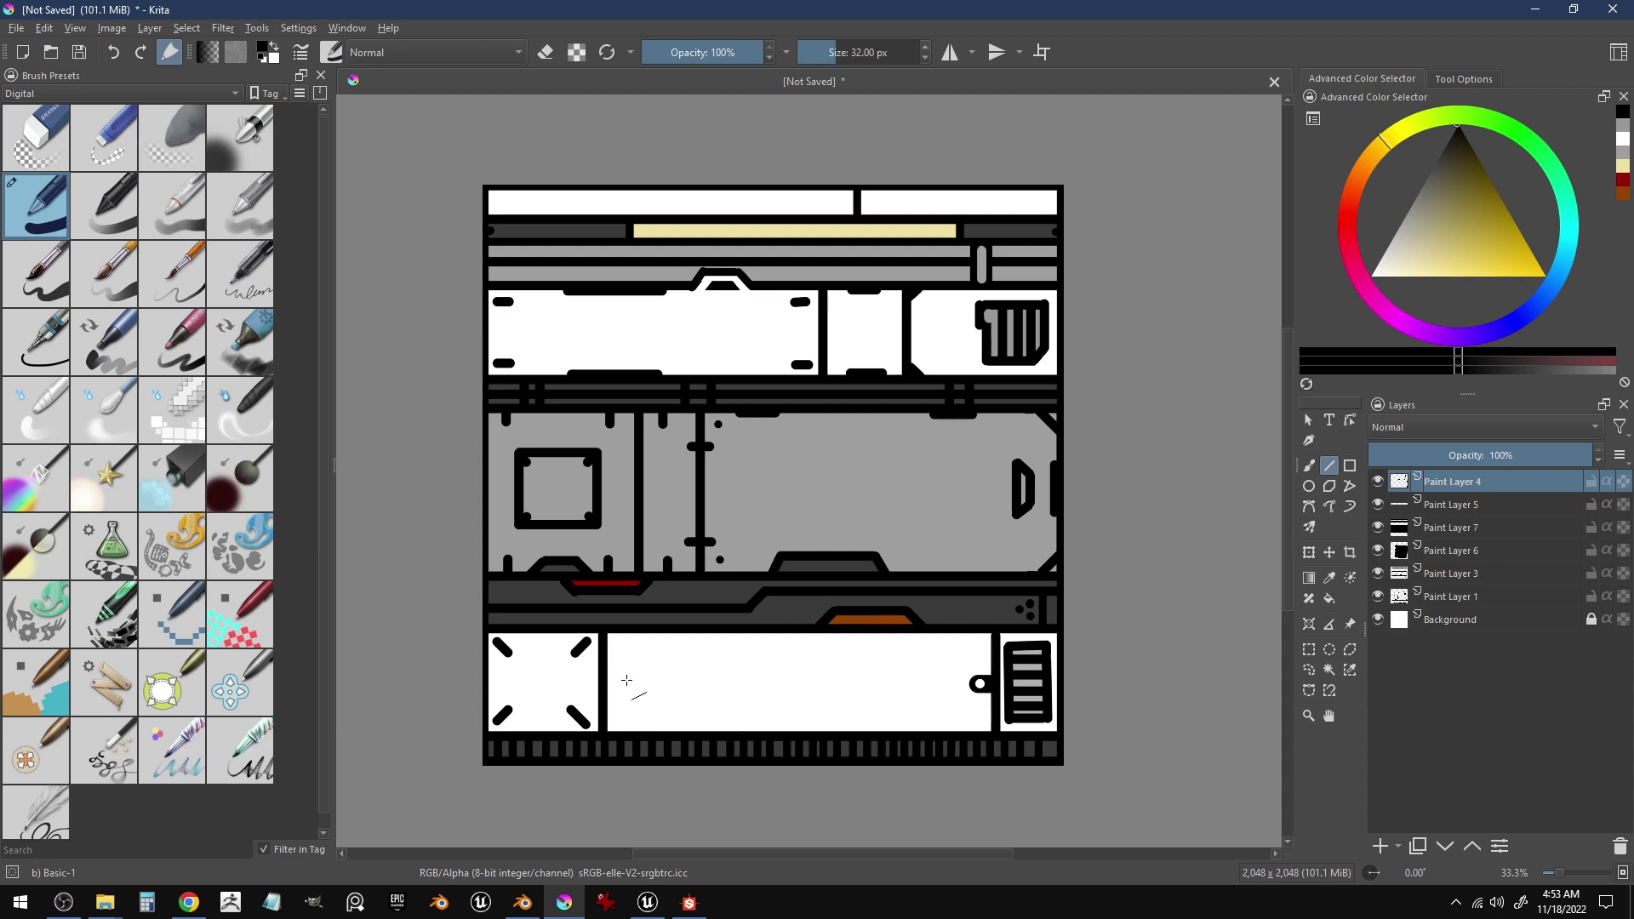
- Draw the small box's black slot lines, then split them with eyedropped white lines
{"action": "mouse_move", "coordinate": [626, 695]}
{"action": "left_mouse_down"}
{"action": "mouse_move", "coordinate": [628, 662]}
{"action": "mouse_move", "coordinate": [681, 663]}
{"action": "mouse_move", "coordinate": [677, 707]}
{"action": "mouse_move", "coordinate": [627, 708]}
{"action": "mouse_move", "coordinate": [676, 695]}
{"action": "mouse_move", "coordinate": [667, 679]}
{"action": "mouse_move", "coordinate": [635, 684]}
{"action": "left_mouse_up"}
{"action": "key", "text": "ctrl+z"}
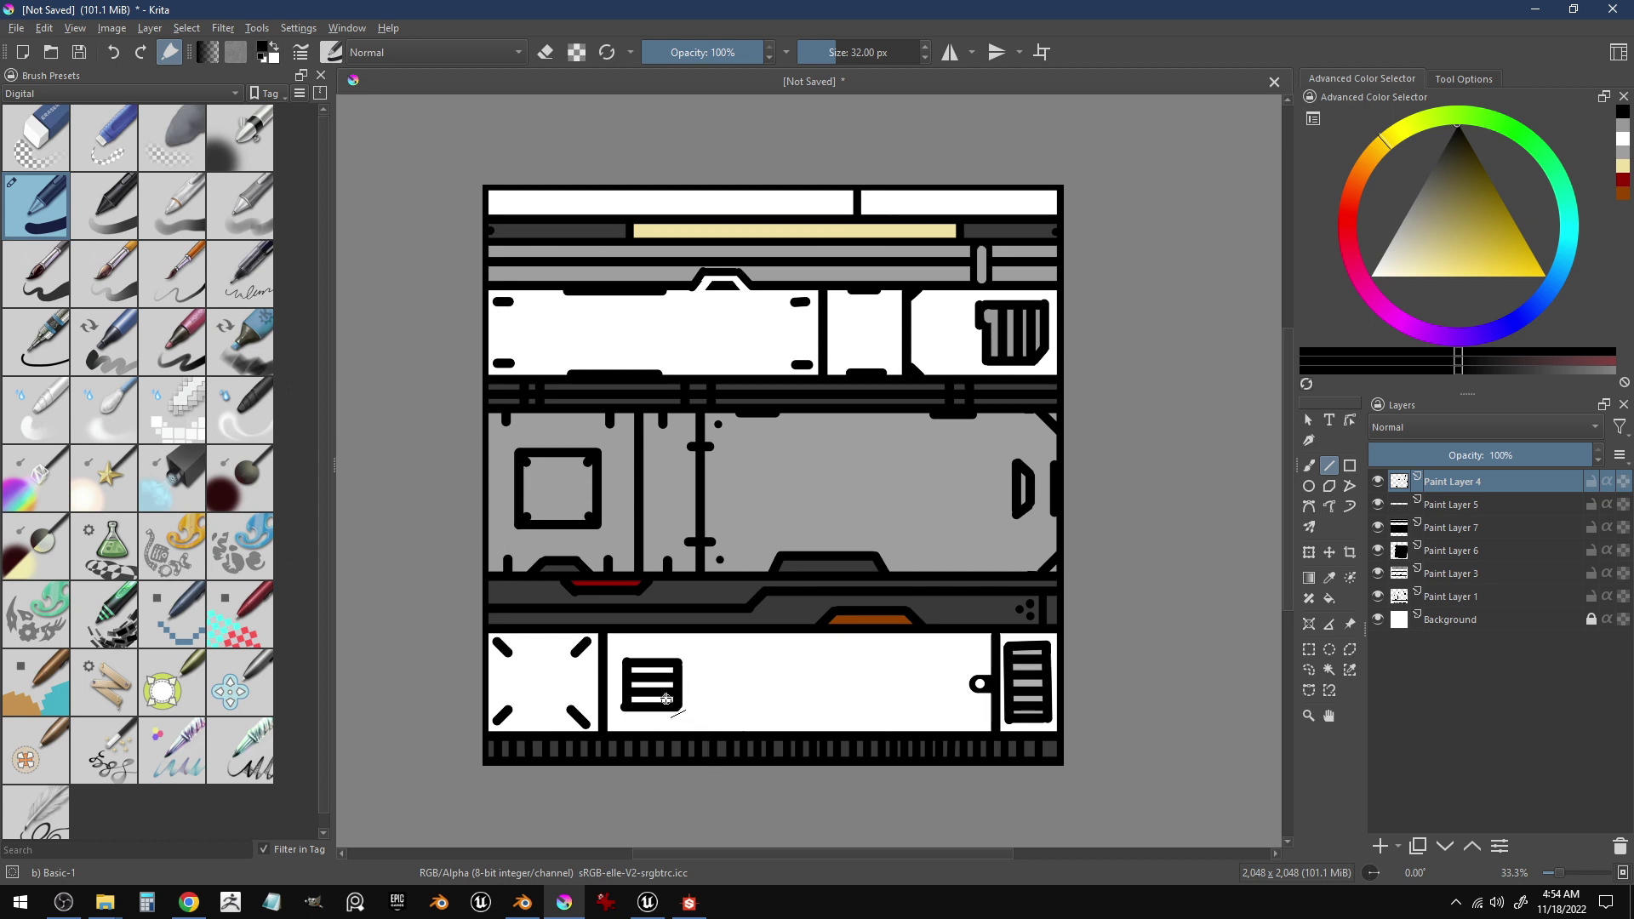
{"action": "left_click_drag", "start_coordinate": [660, 692], "coordinate": [662, 665]}
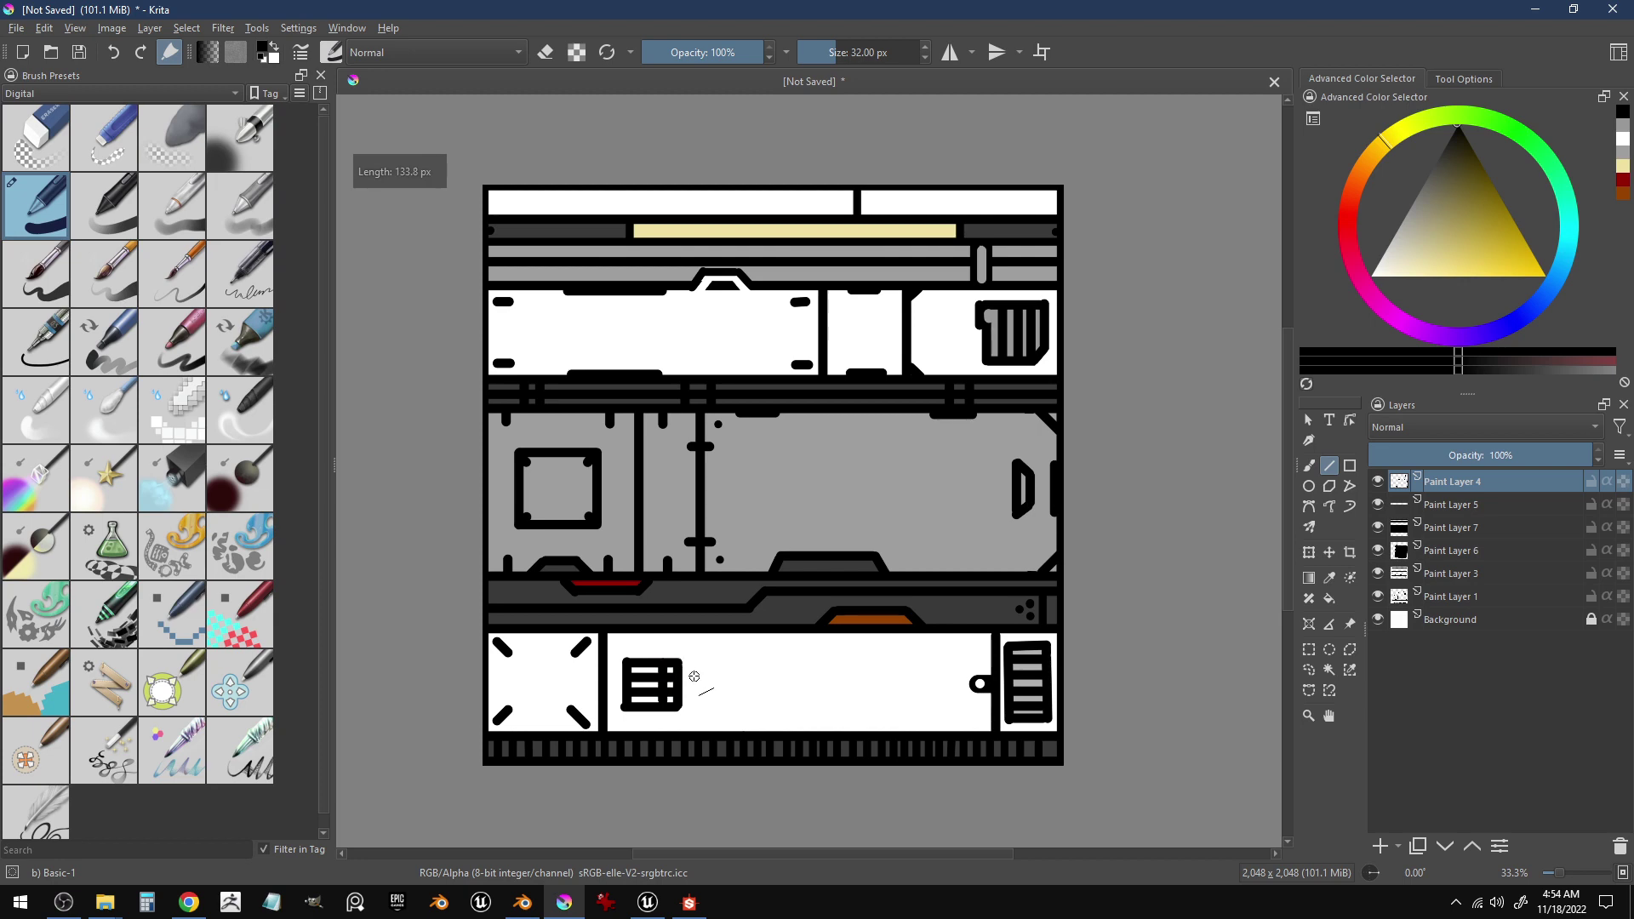
{"action": "left_click", "coordinate": [692, 687], "text": "ctrl"}
{"action": "mouse_move", "coordinate": [670, 700]}
{"action": "left_mouse_down"}
{"action": "mouse_move", "coordinate": [700, 668]}
{"action": "mouse_move", "coordinate": [736, 696]}
{"action": "left_mouse_up"}
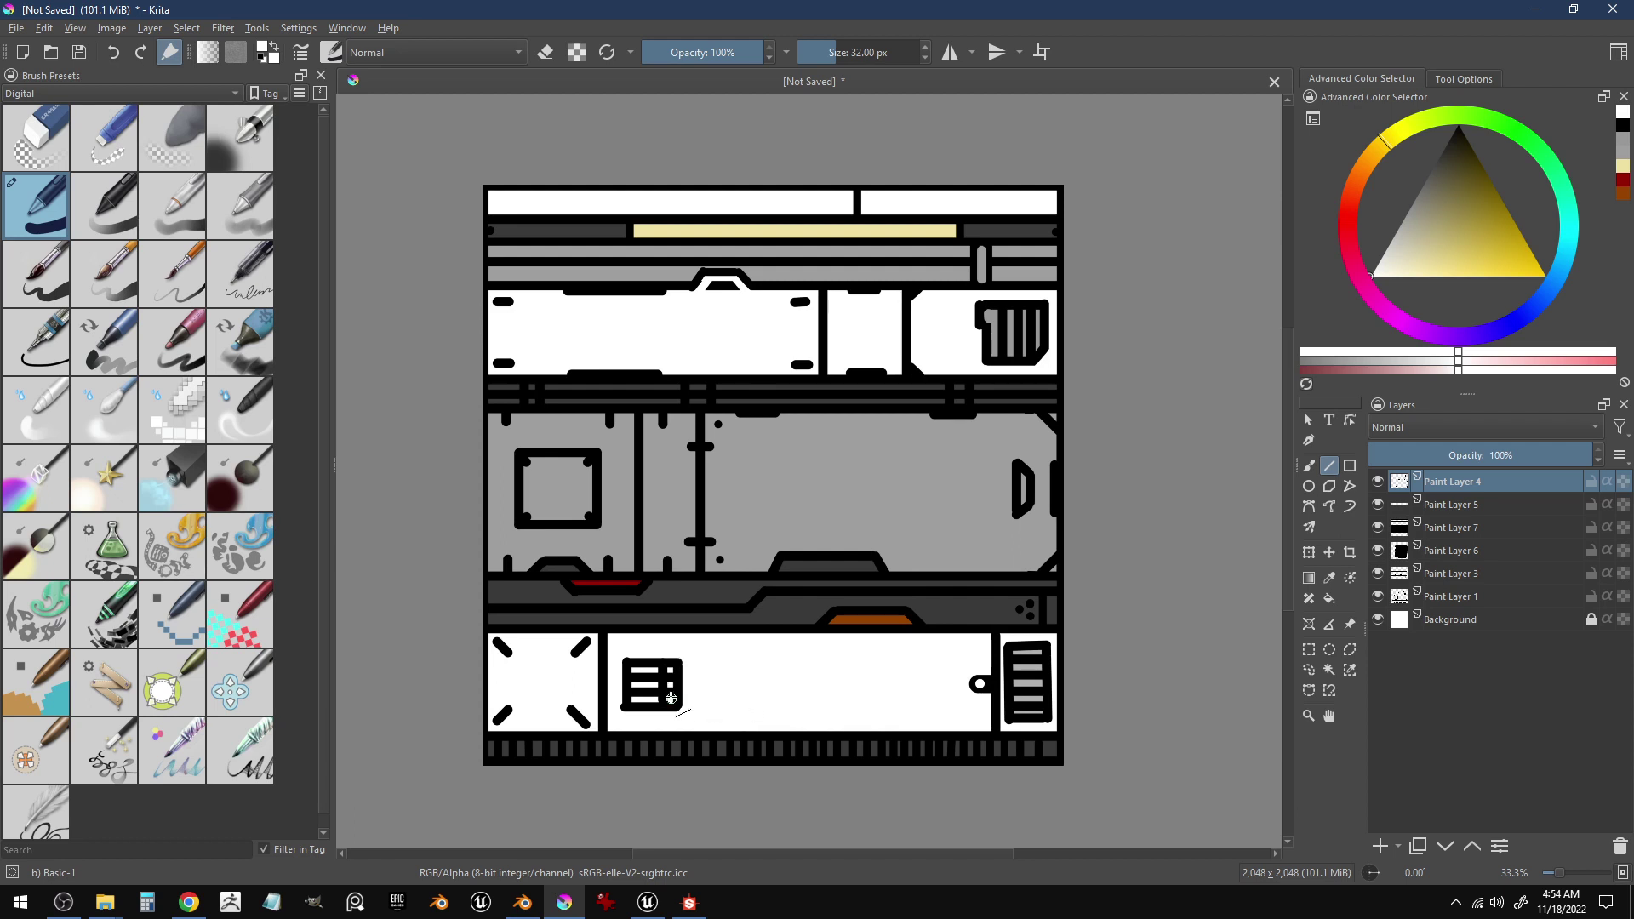
{"action": "mouse_move", "coordinate": [658, 703]}
{"action": "left_mouse_down"}
{"action": "mouse_move", "coordinate": [660, 673]}
{"action": "mouse_move", "coordinate": [703, 713]}
{"action": "mouse_move", "coordinate": [653, 701]}
{"action": "mouse_move", "coordinate": [664, 668]}
{"action": "left_mouse_up"}
{"action": "key", "text": "x"}
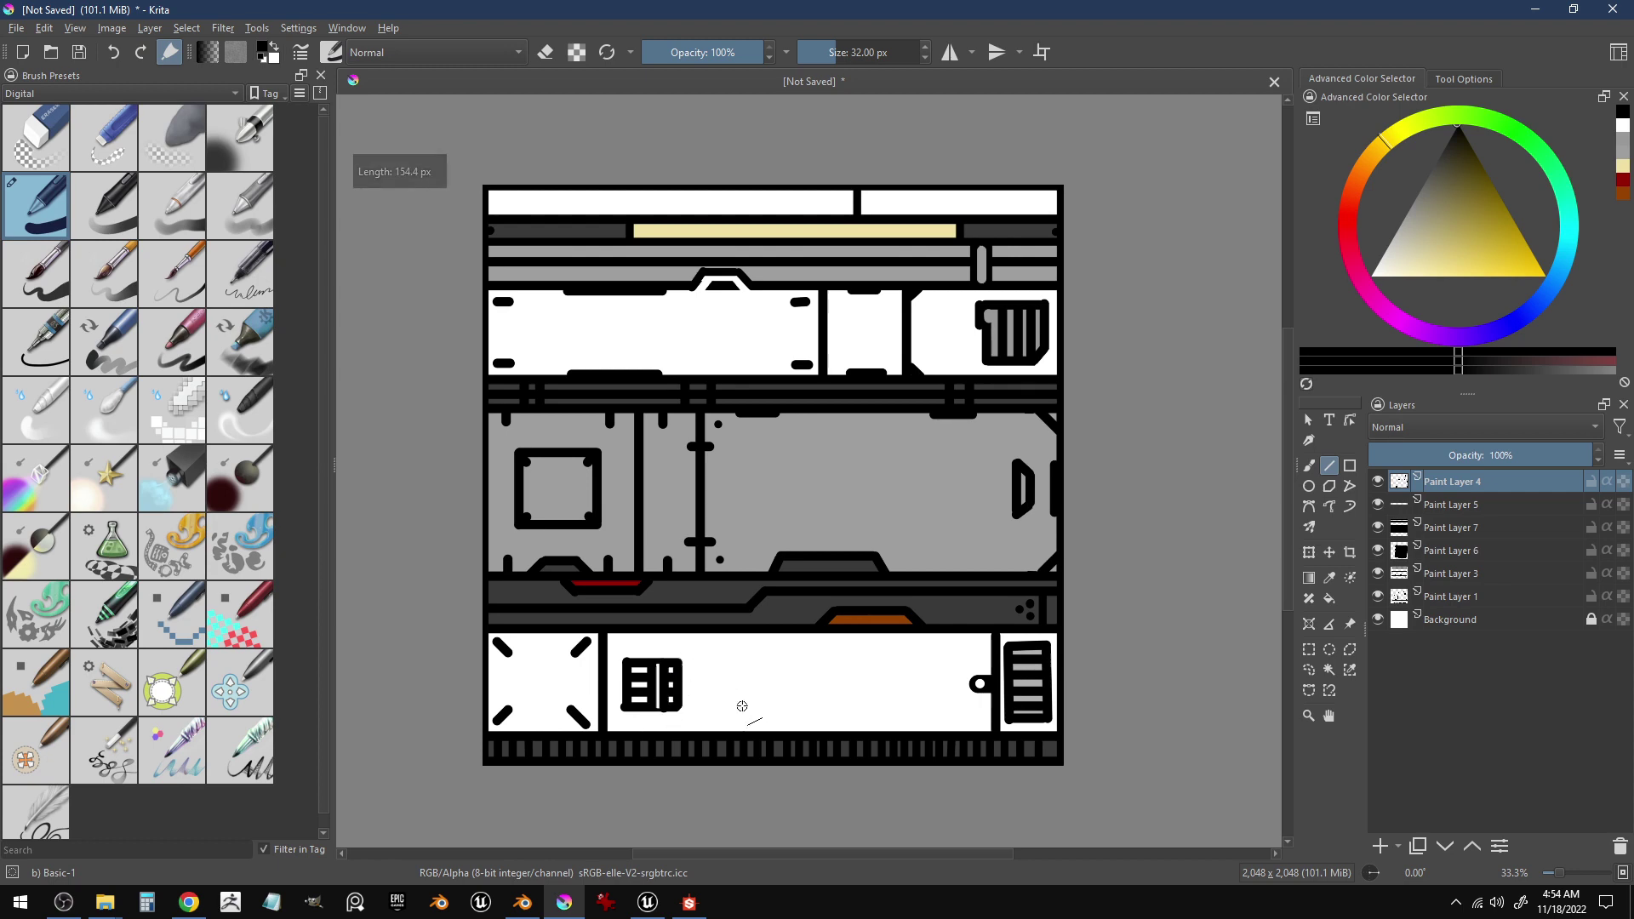
- Add a black vertical bar and a round nub on the block's right side
{"action": "left_click_drag", "start_coordinate": [742, 707], "coordinate": [826, 675]}
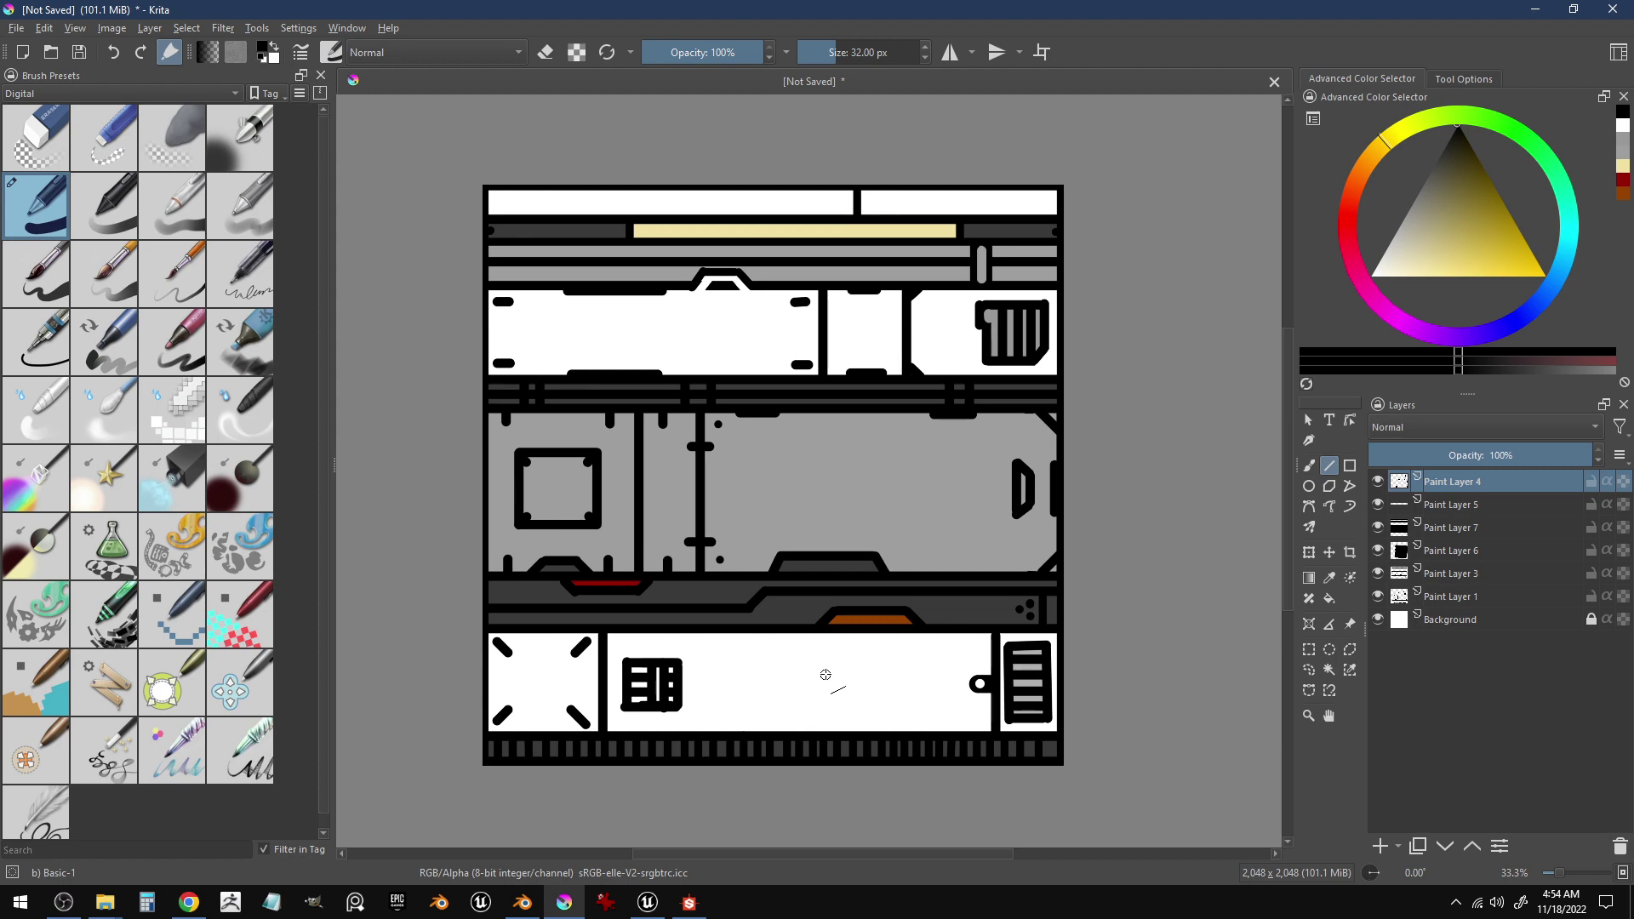
{"action": "left_click_drag", "start_coordinate": [679, 694], "coordinate": [690, 690]}
{"action": "key", "text": "bracketright"}
{"action": "key", "text": "bracketright"}
{"action": "key", "text": "bracketright"}
{"action": "left_click_drag", "start_coordinate": [687, 684], "coordinate": [683, 686]}
{"action": "left_click", "coordinate": [736, 696], "text": "ctrl"}
- With a smaller brush, paint a small white dot into the vent block's nub
{"action": "key", "text": "bracketleft"}
{"action": "key", "text": "bracketleft"}
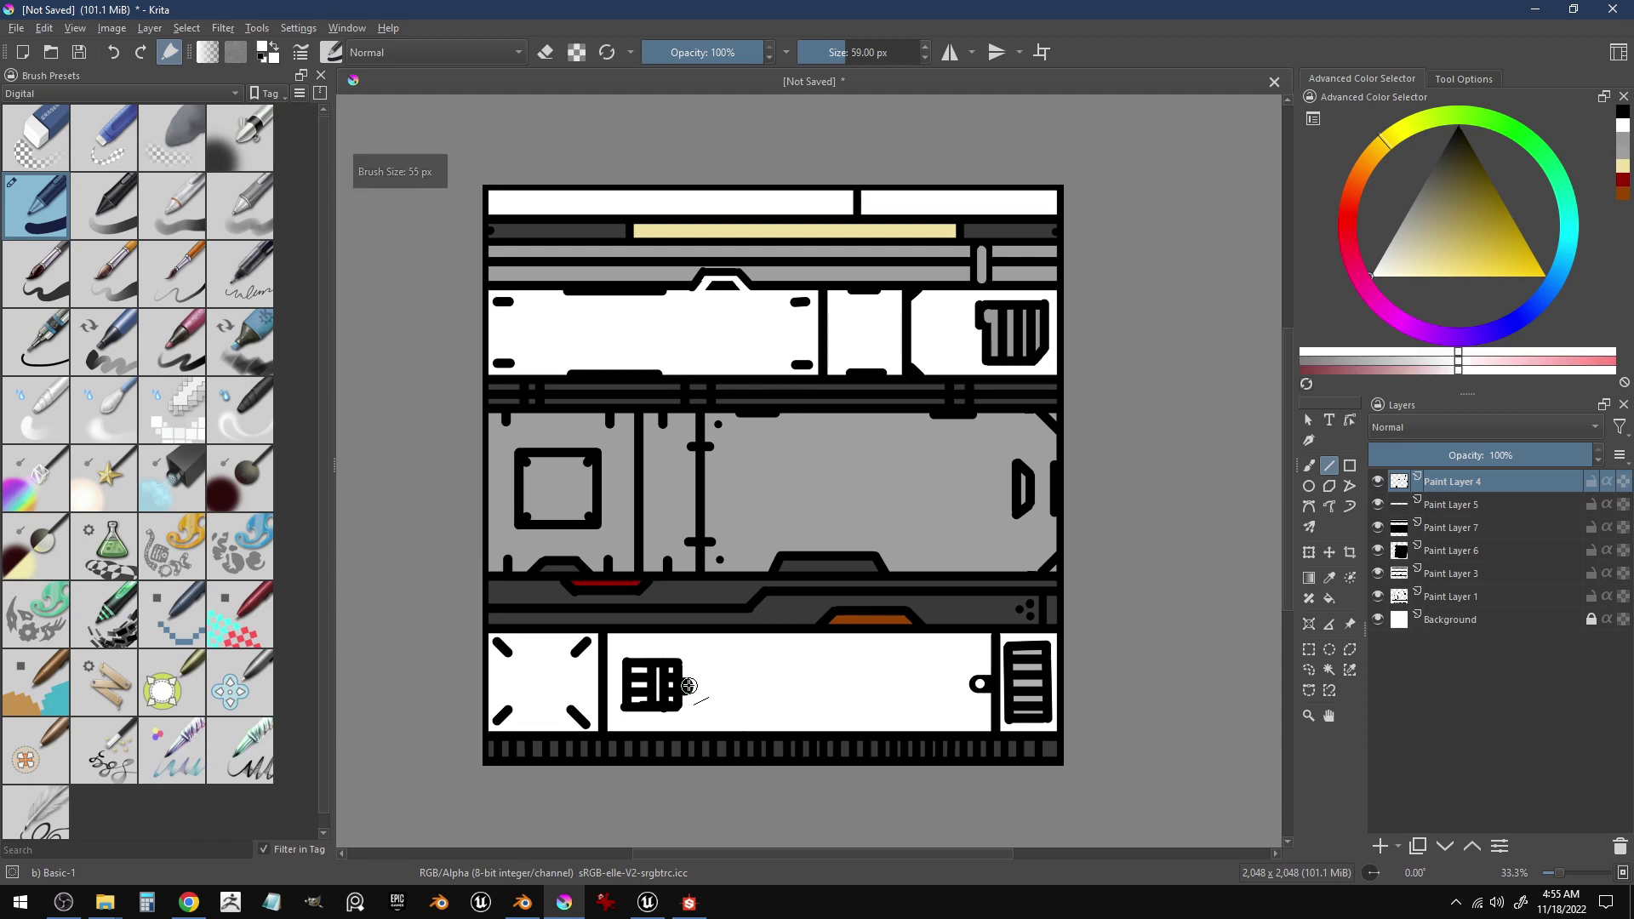
{"action": "key", "text": "bracketleft"}
{"action": "left_click", "coordinate": [686, 686]}
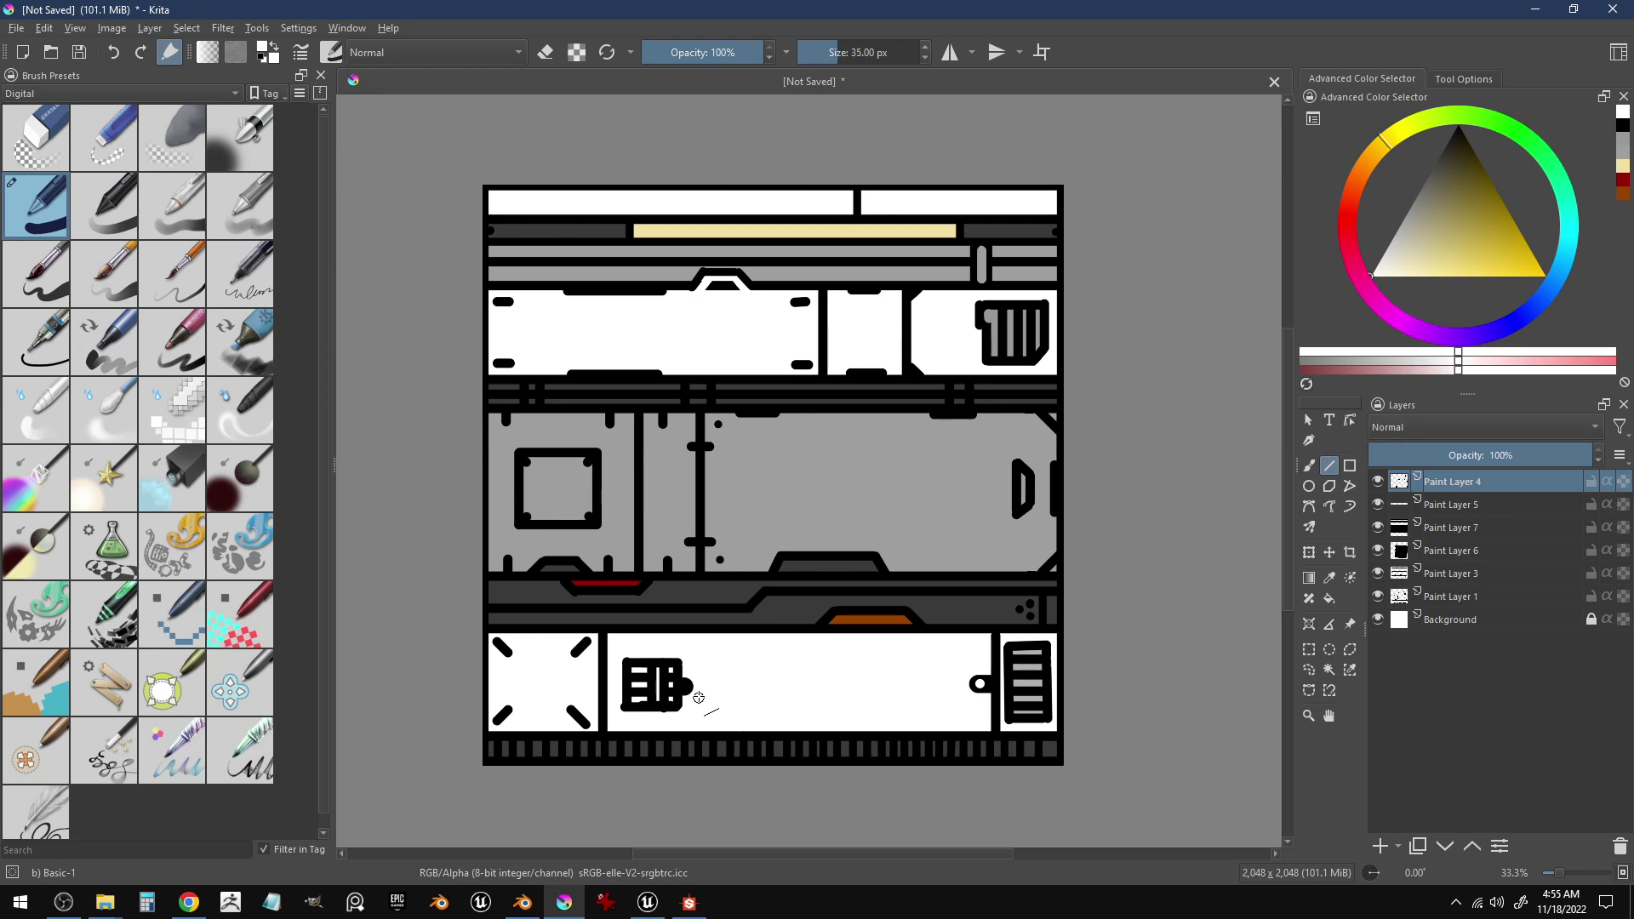
{"action": "key", "text": "bracketleft"}
{"action": "key", "text": "bracketleft"}
{"action": "left_click", "coordinate": [686, 686]}
- Draw two short grey slots on the vertical strut, upper and lower
{"action": "left_click_drag", "start_coordinate": [697, 447], "coordinate": [708, 449]}
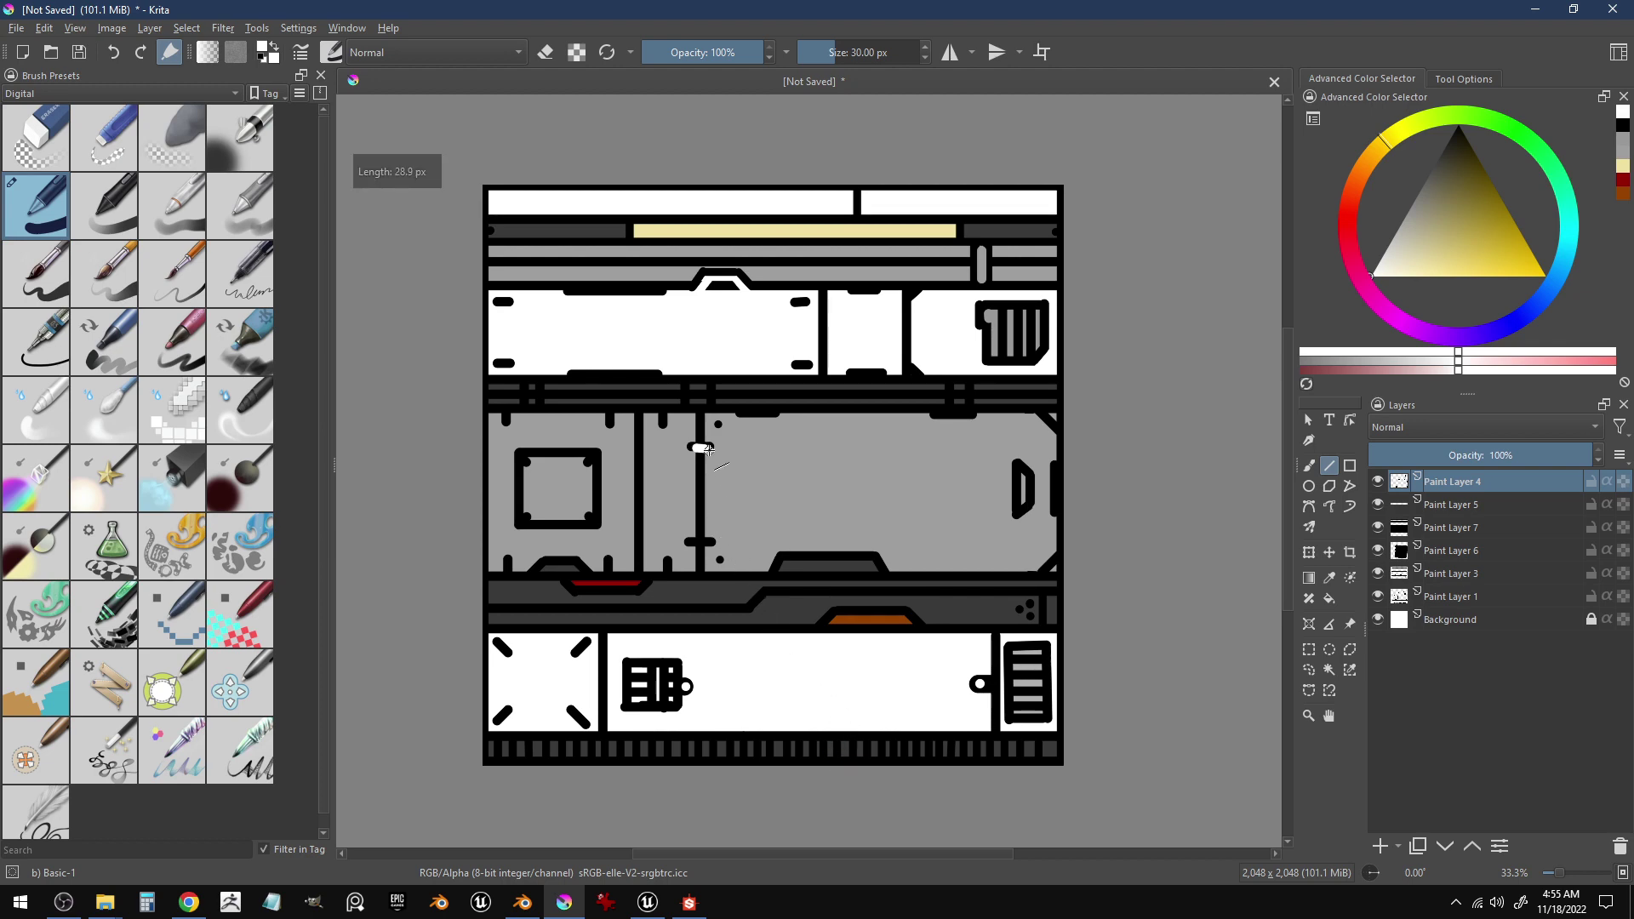
{"action": "key", "text": "ctrl+z"}
{"action": "left_click", "coordinate": [724, 475], "text": "ctrl"}
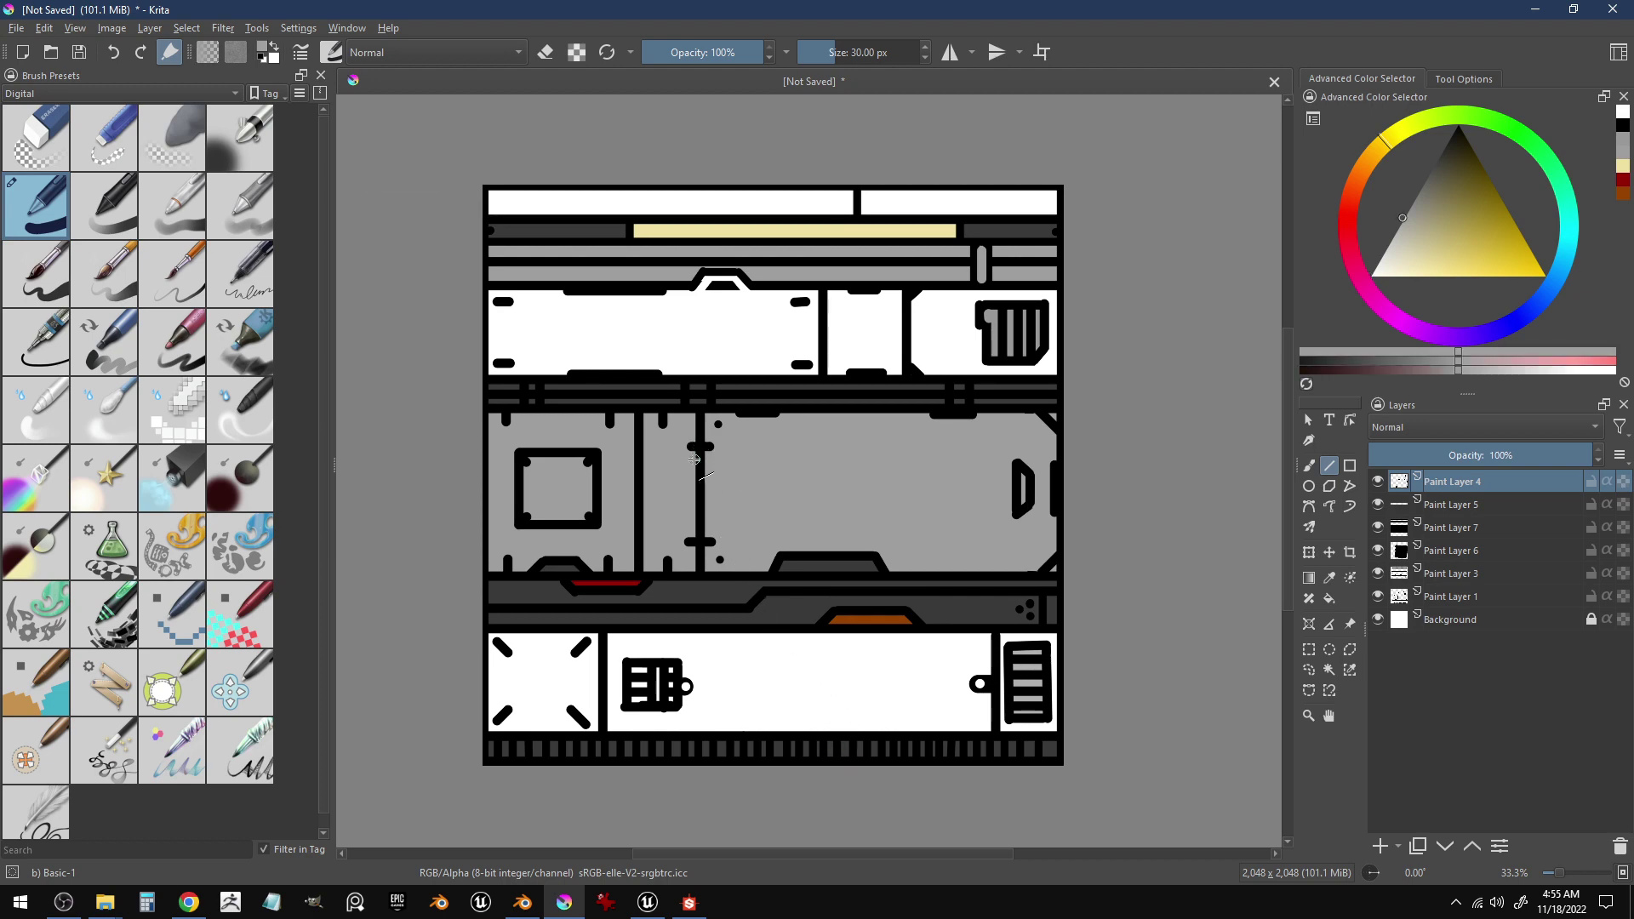
{"action": "key", "text": "bracketleft"}
{"action": "key", "text": "bracketleft"}
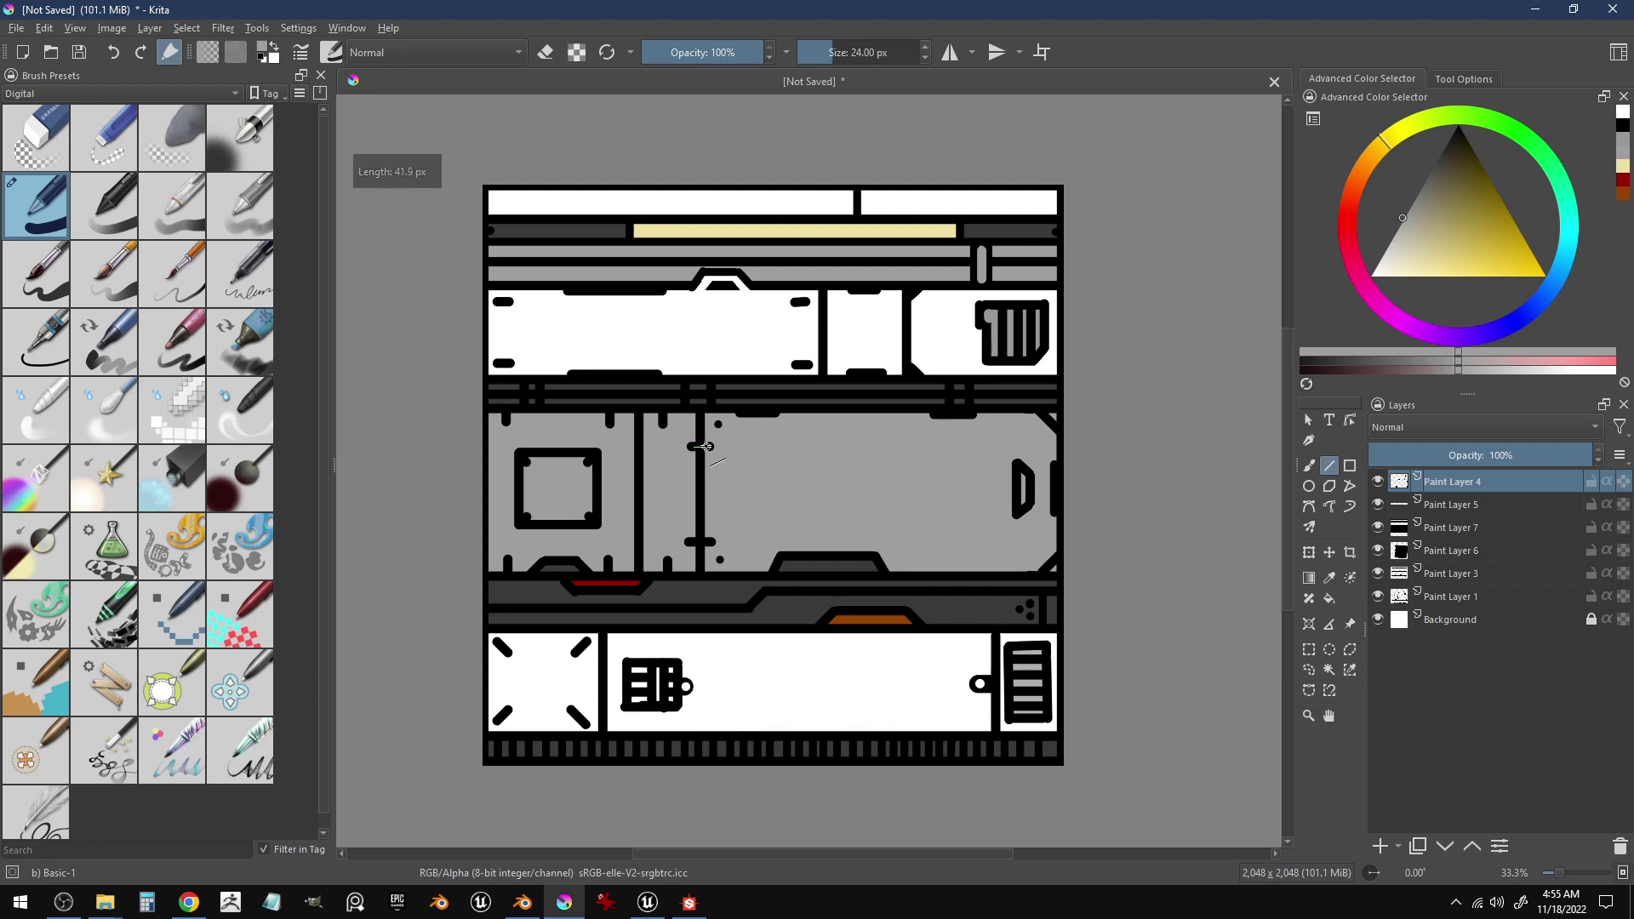
{"action": "left_click_drag", "start_coordinate": [710, 448], "coordinate": [707, 446]}
{"action": "mouse_move", "coordinate": [690, 541]}
{"action": "left_mouse_down"}
{"action": "mouse_move", "coordinate": [711, 554]}
{"action": "mouse_move", "coordinate": [704, 542]}
{"action": "left_mouse_up"}
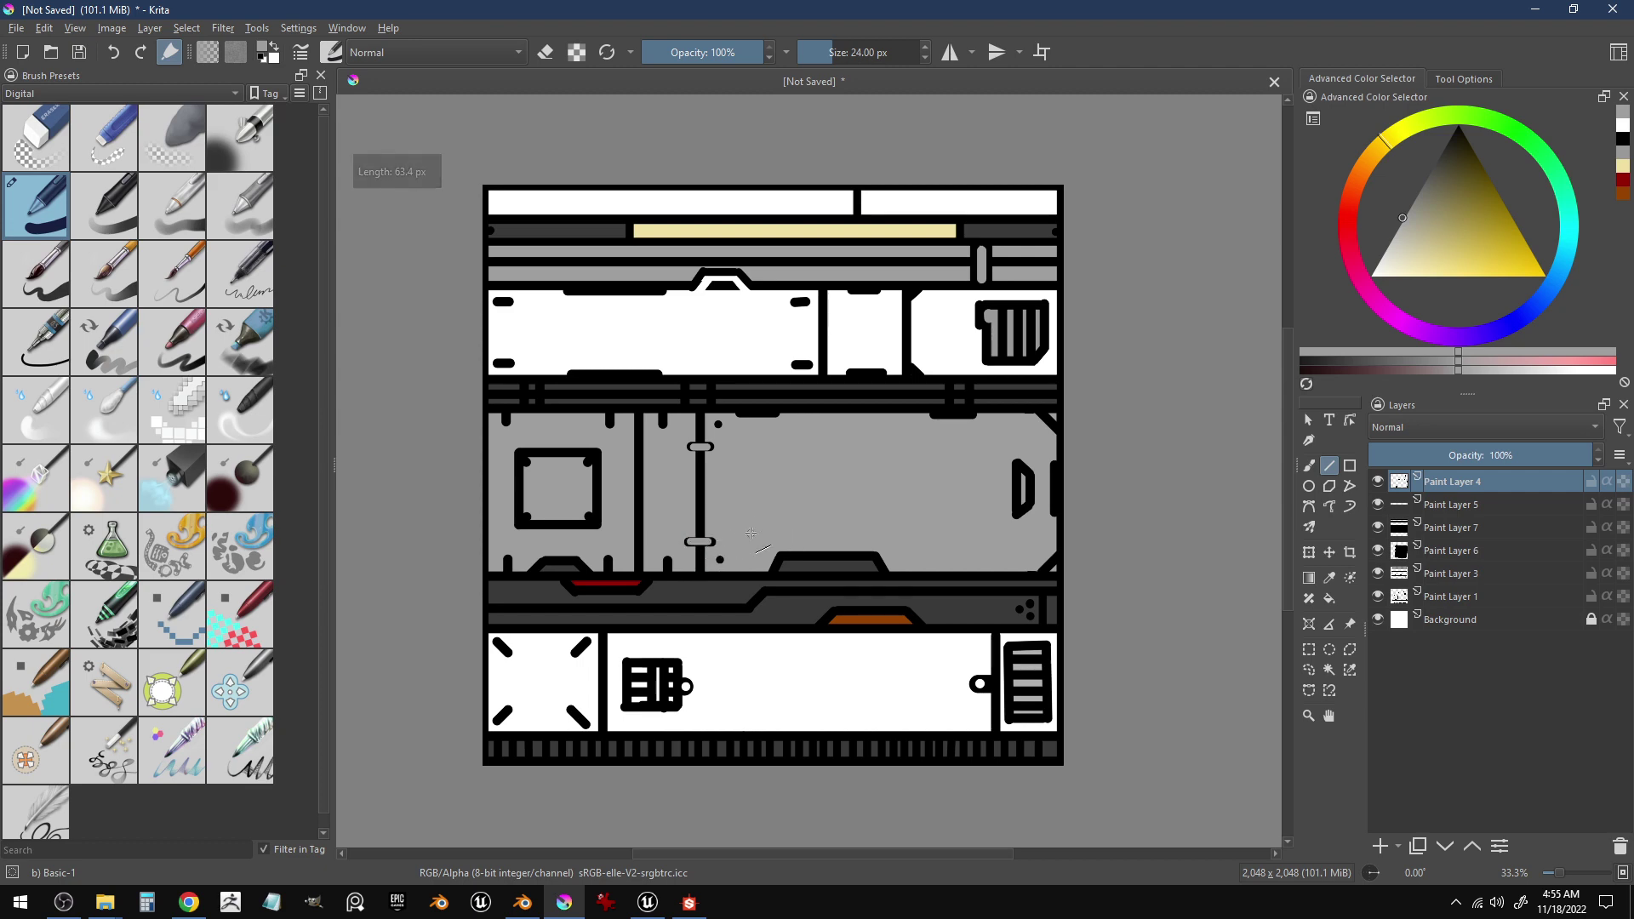
- Place small rivet dots around the grey middle panel
{"action": "left_click", "coordinate": [669, 573]}
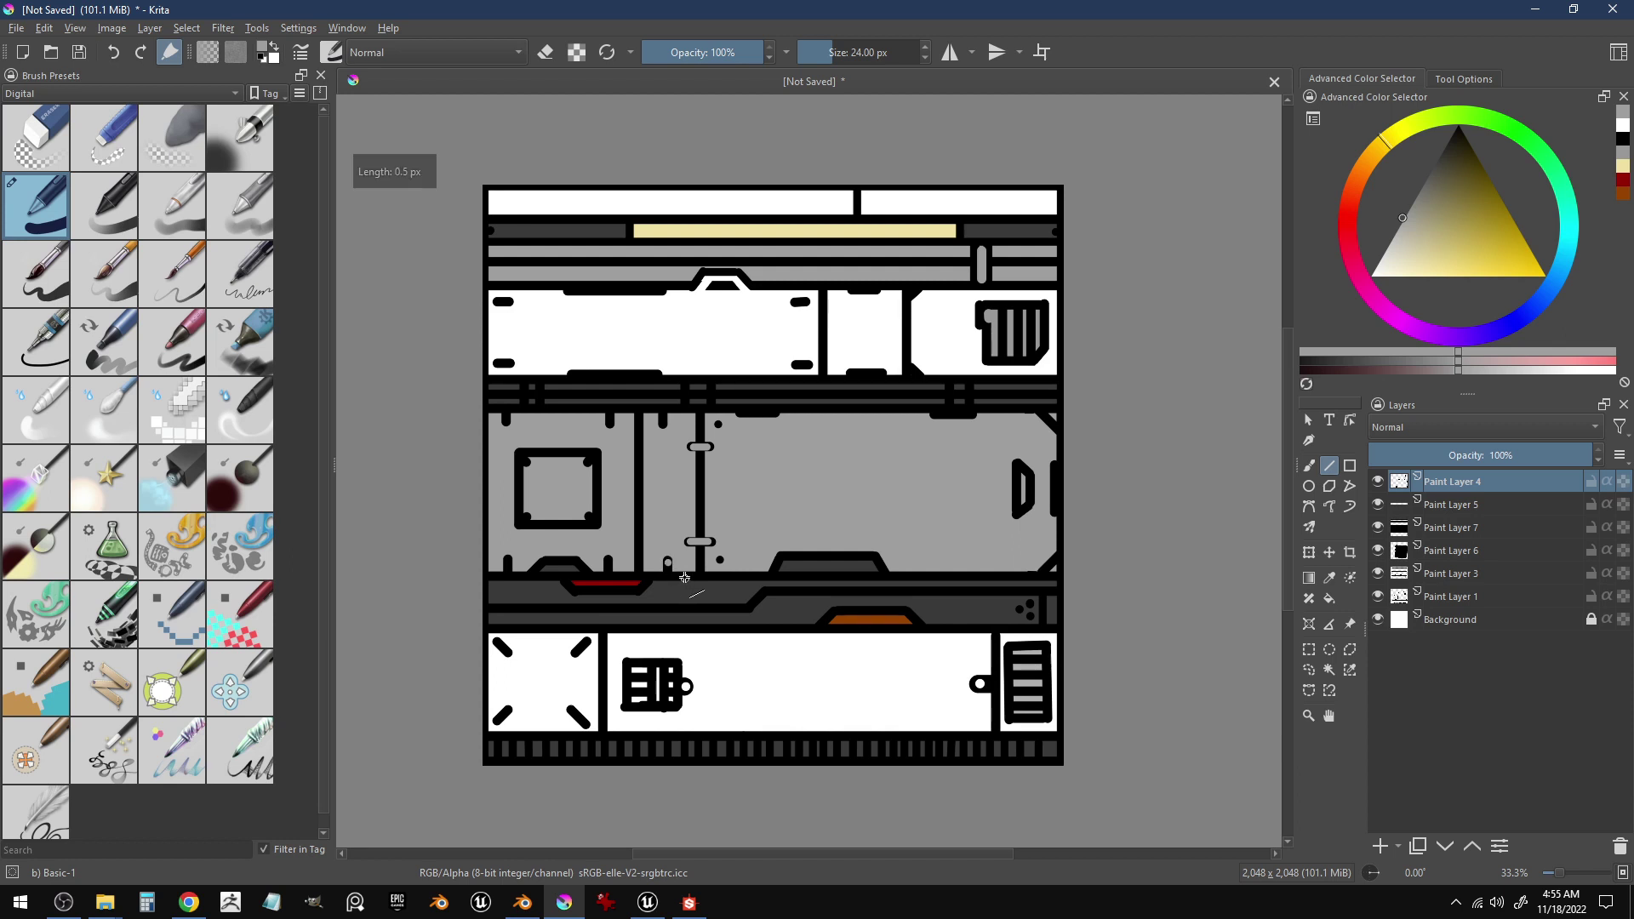
{"action": "left_click", "coordinate": [662, 423]}
{"action": "left_click", "coordinate": [663, 423]}
{"action": "left_click", "coordinate": [663, 423]}
{"action": "left_click", "coordinate": [610, 420]}
{"action": "left_click", "coordinate": [506, 418]}
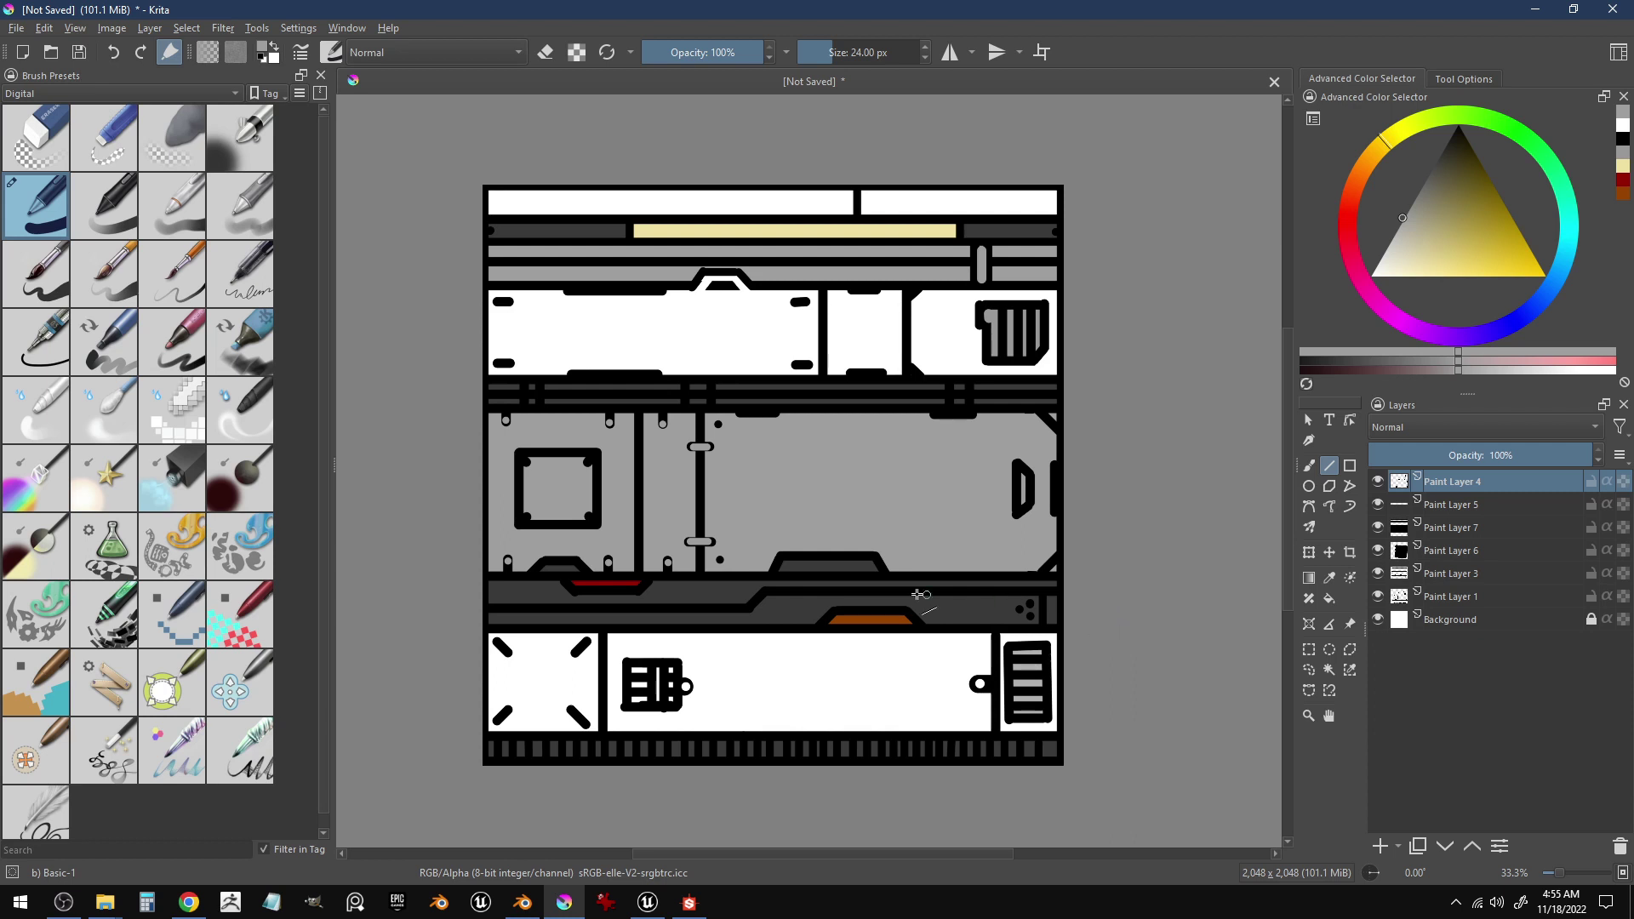
- Draw a short black diagonal near the strut's base
{"action": "left_click_drag", "start_coordinate": [722, 559], "coordinate": [736, 536]}
{"action": "left_click", "coordinate": [727, 576], "text": "ctrl"}
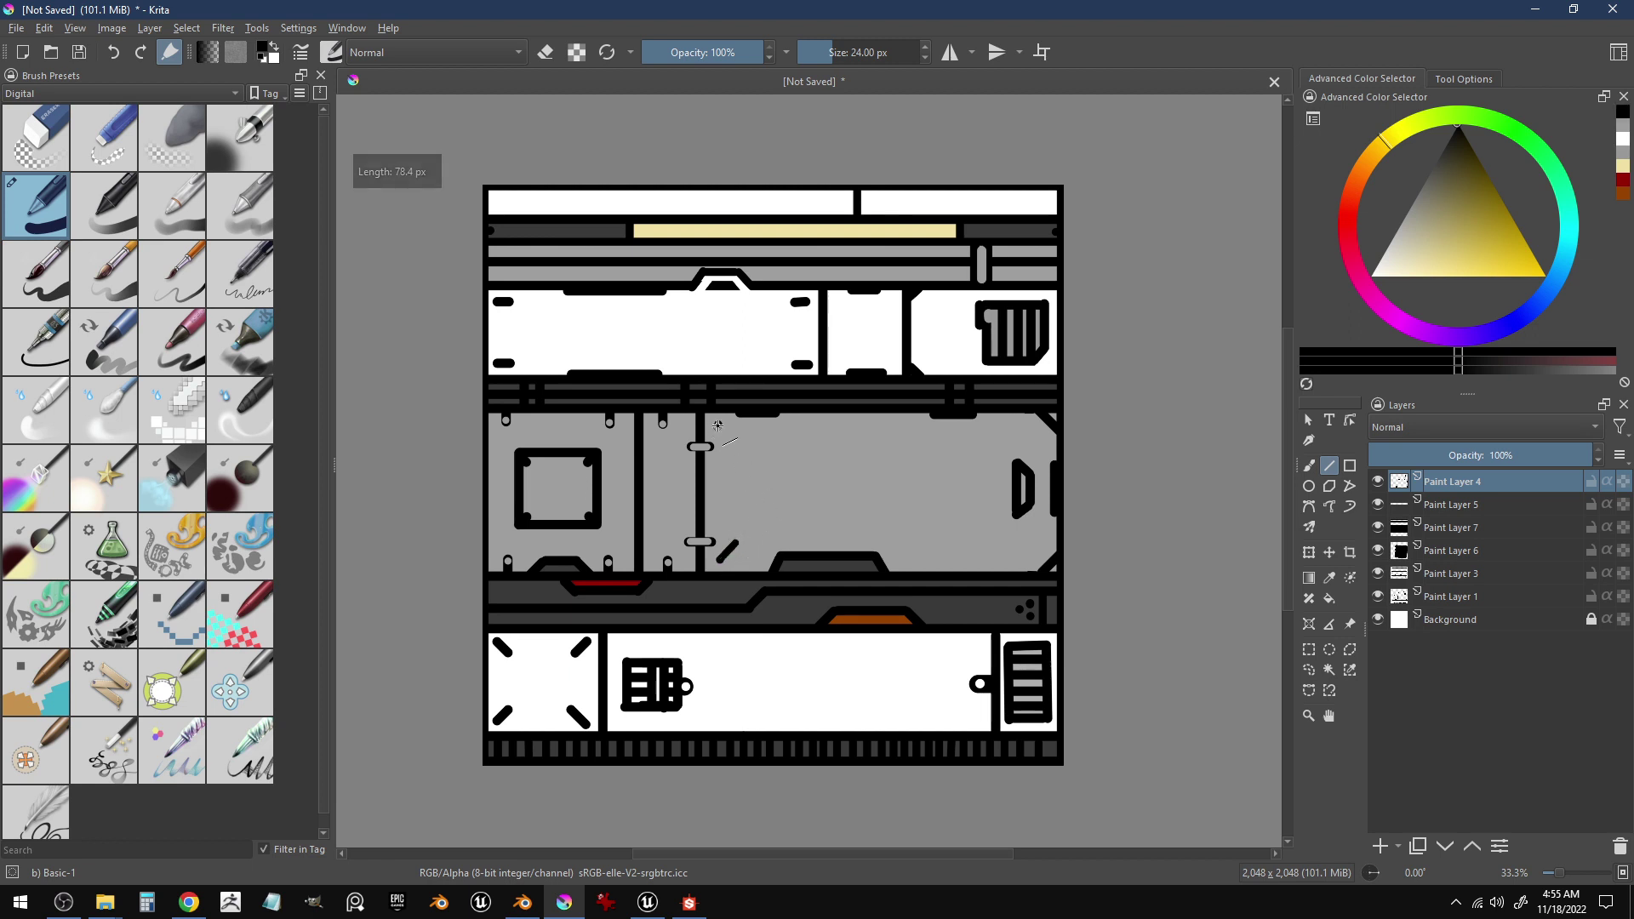
{"action": "left_click_drag", "start_coordinate": [718, 424], "coordinate": [734, 444]}
{"action": "left_click_drag", "start_coordinate": [723, 601], "coordinate": [725, 608]}
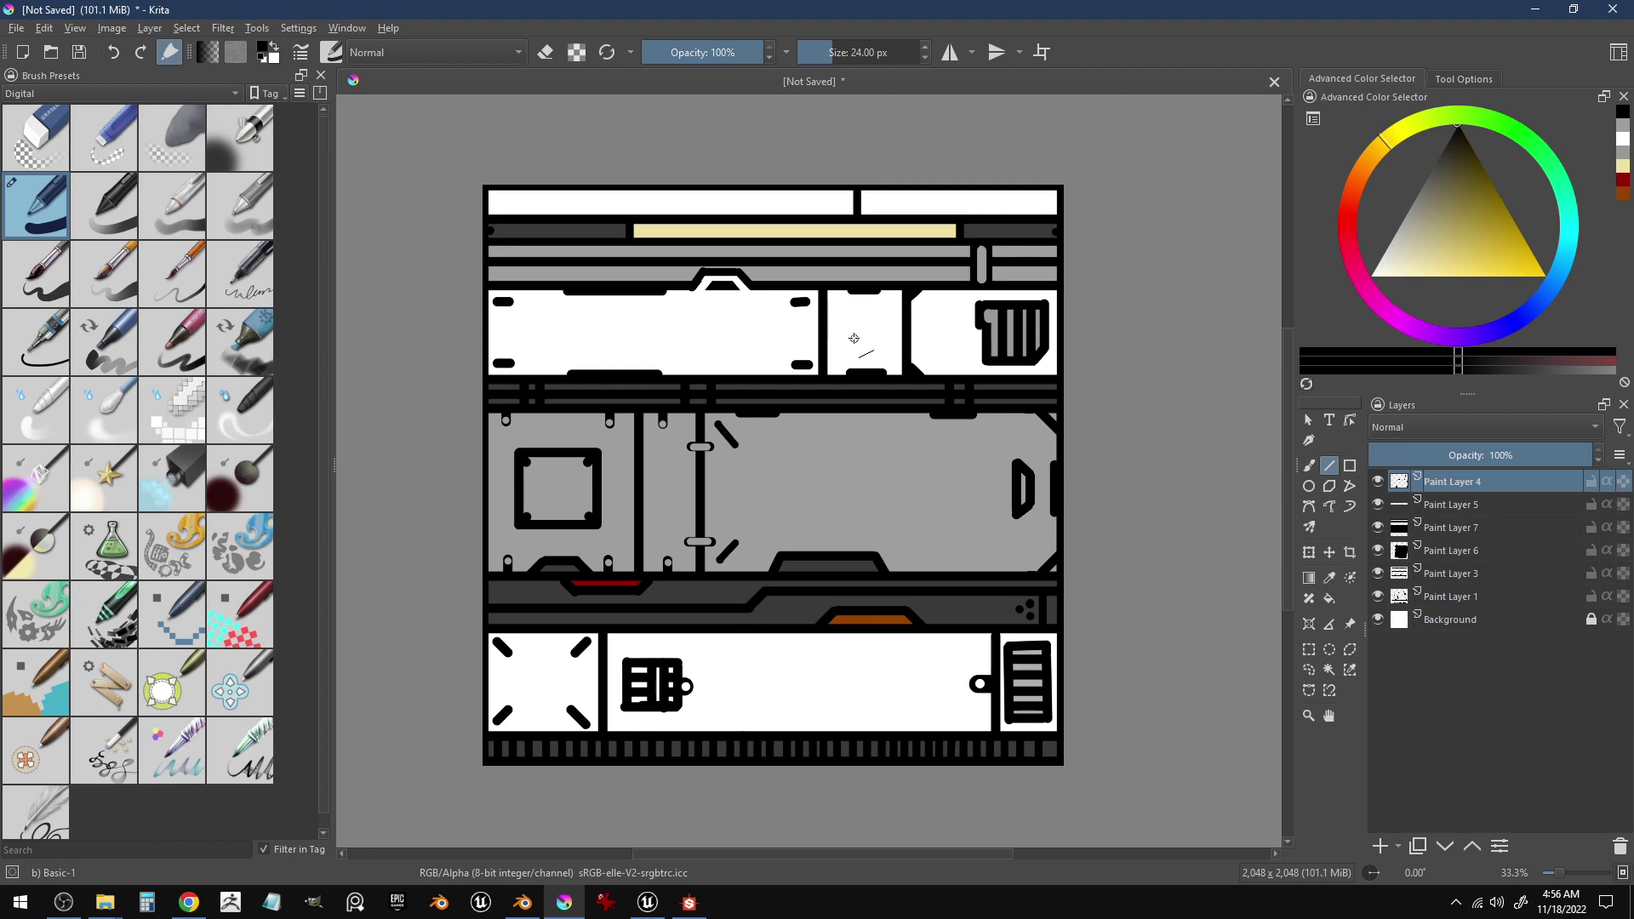
- Enlarge the brush and place three black dots in the small white panel
{"action": "left_click_drag", "start_coordinate": [848, 342], "coordinate": [859, 324]}
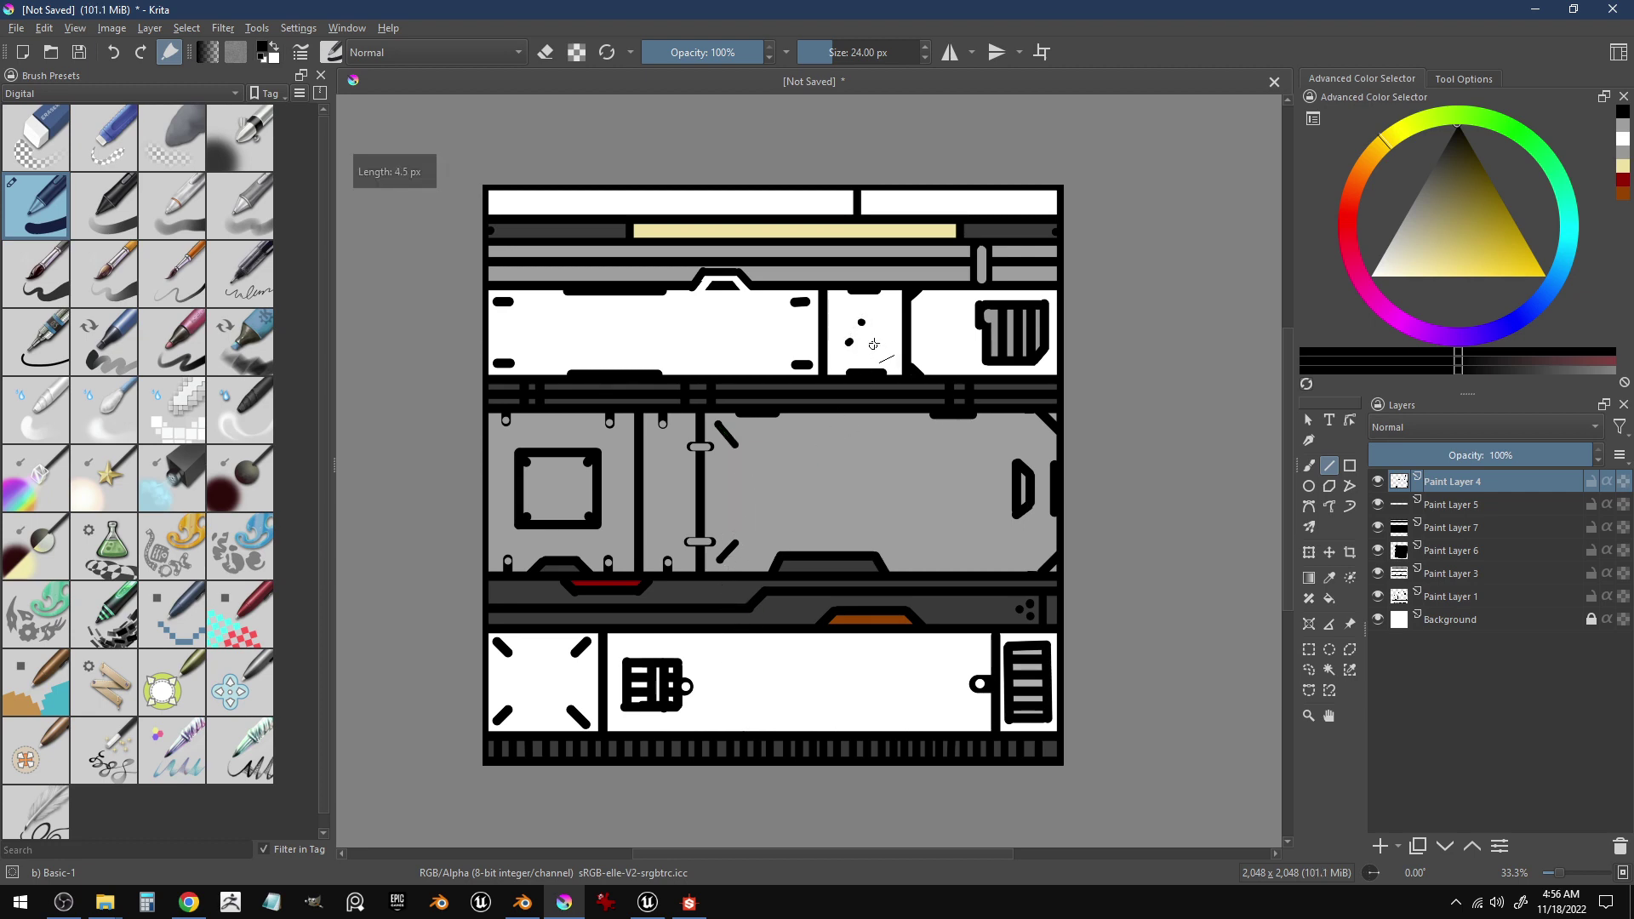
{"action": "left_click_drag", "start_coordinate": [884, 456], "coordinate": [878, 448]}
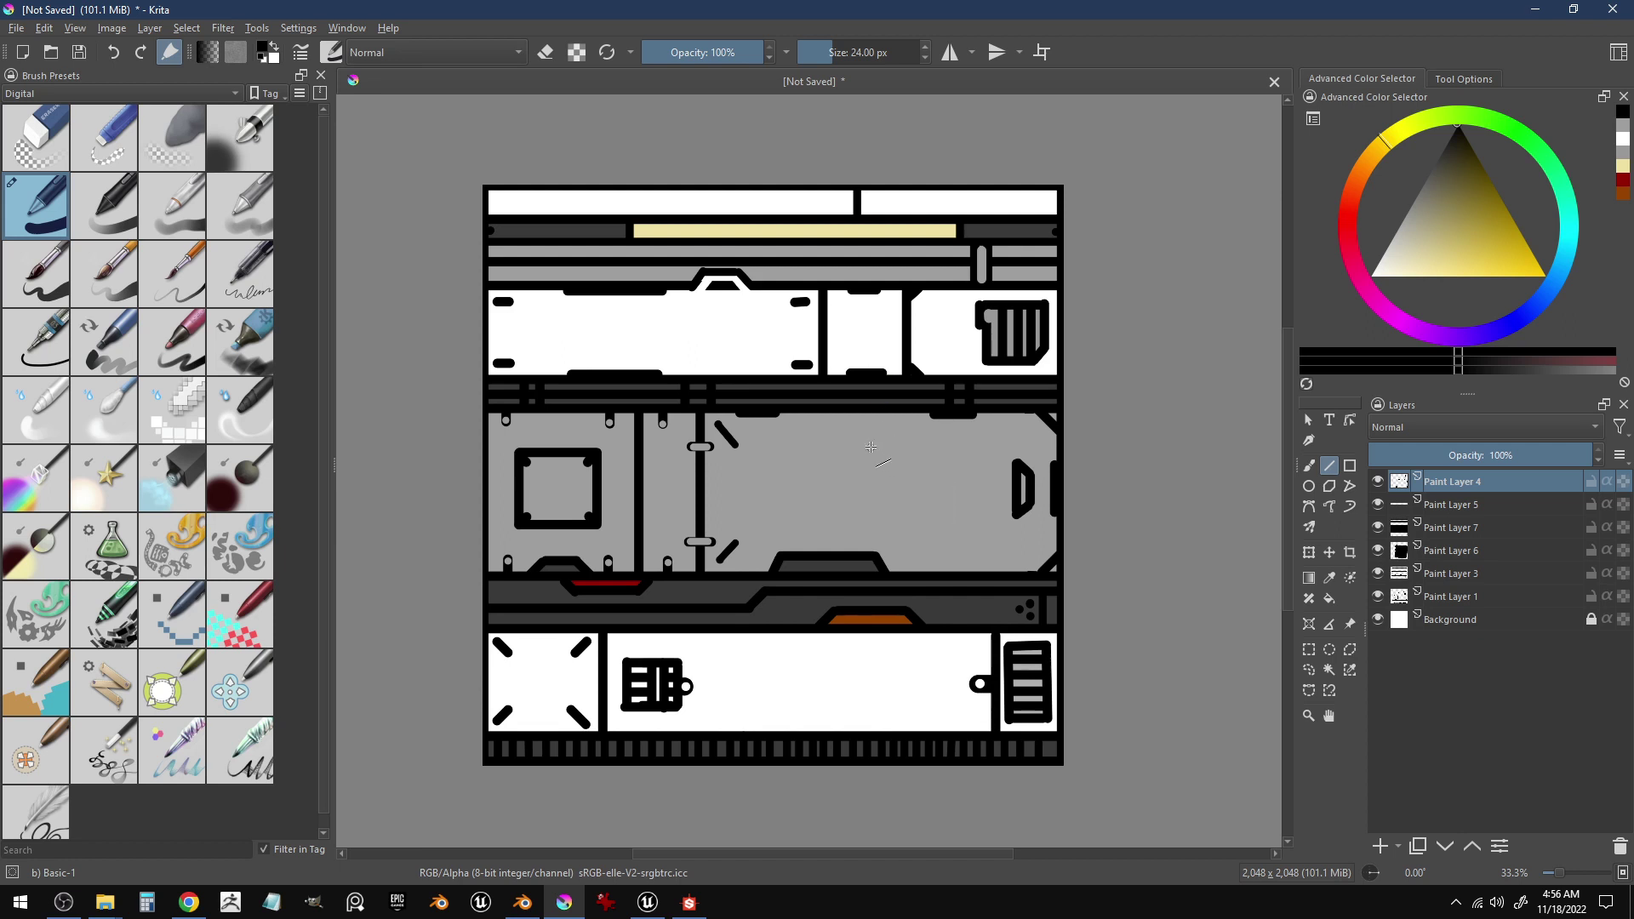
{"action": "key", "text": "bracketright"}
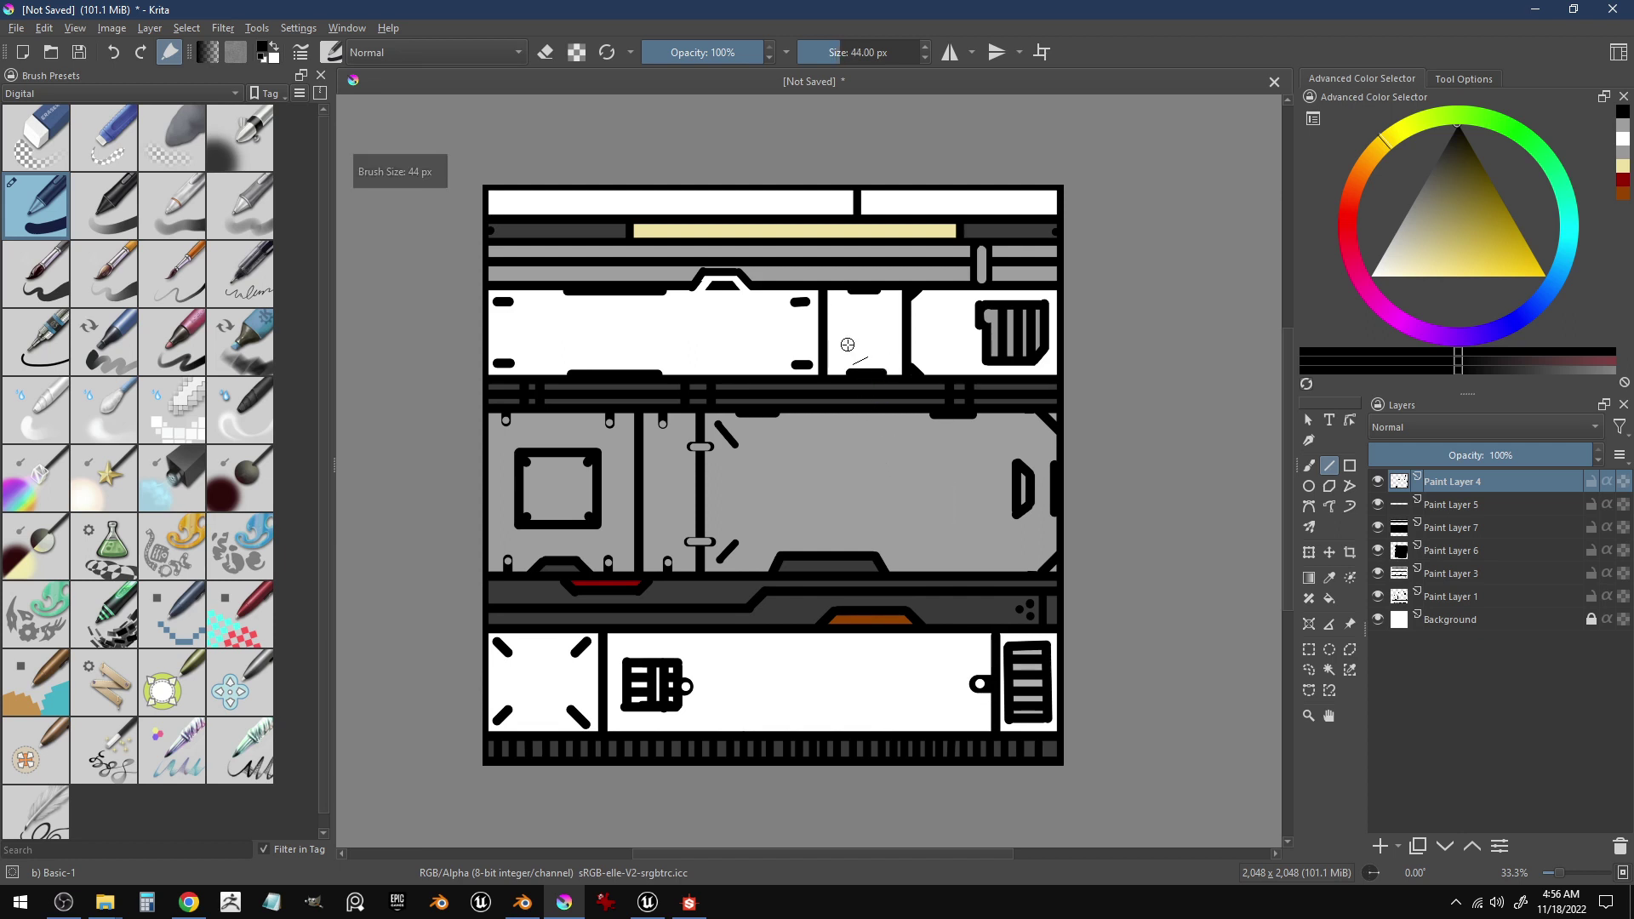
{"action": "left_click_drag", "start_coordinate": [848, 344], "coordinate": [863, 319]}
{"action": "left_click", "coordinate": [882, 339]}
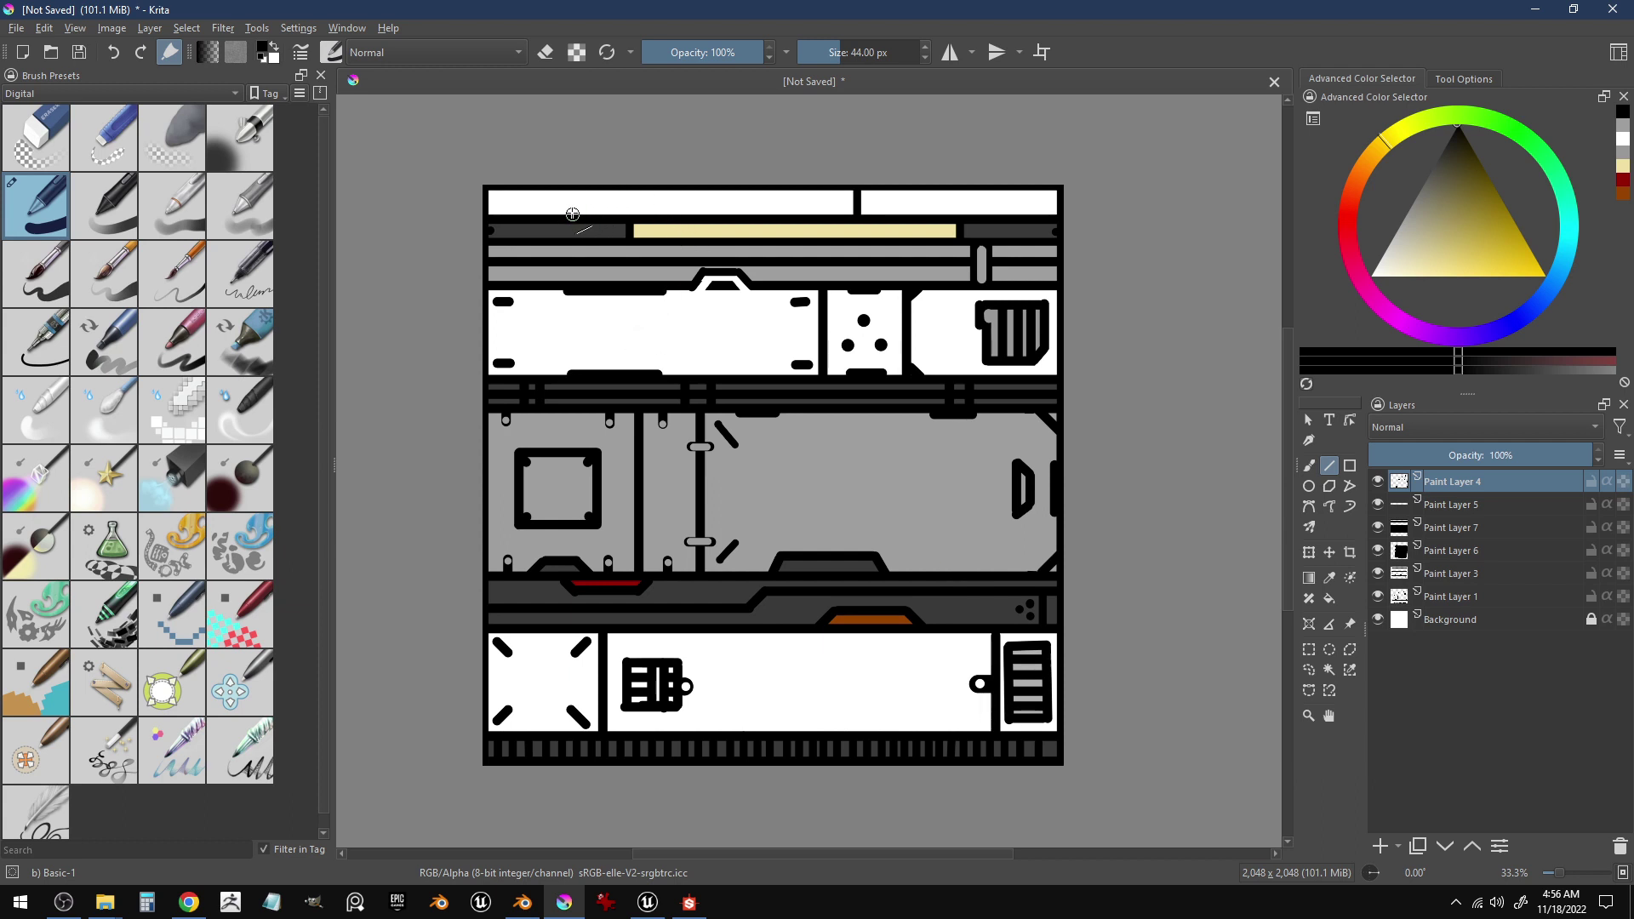
- Draw a series of black diagonal stripes across the top white bar, redrawing the far-left one
{"action": "left_click_drag", "start_coordinate": [573, 214], "coordinate": [745, 148]}
{"action": "left_click", "coordinate": [667, 214]}
{"action": "left_click_drag", "start_coordinate": [718, 213], "coordinate": [803, 191]}
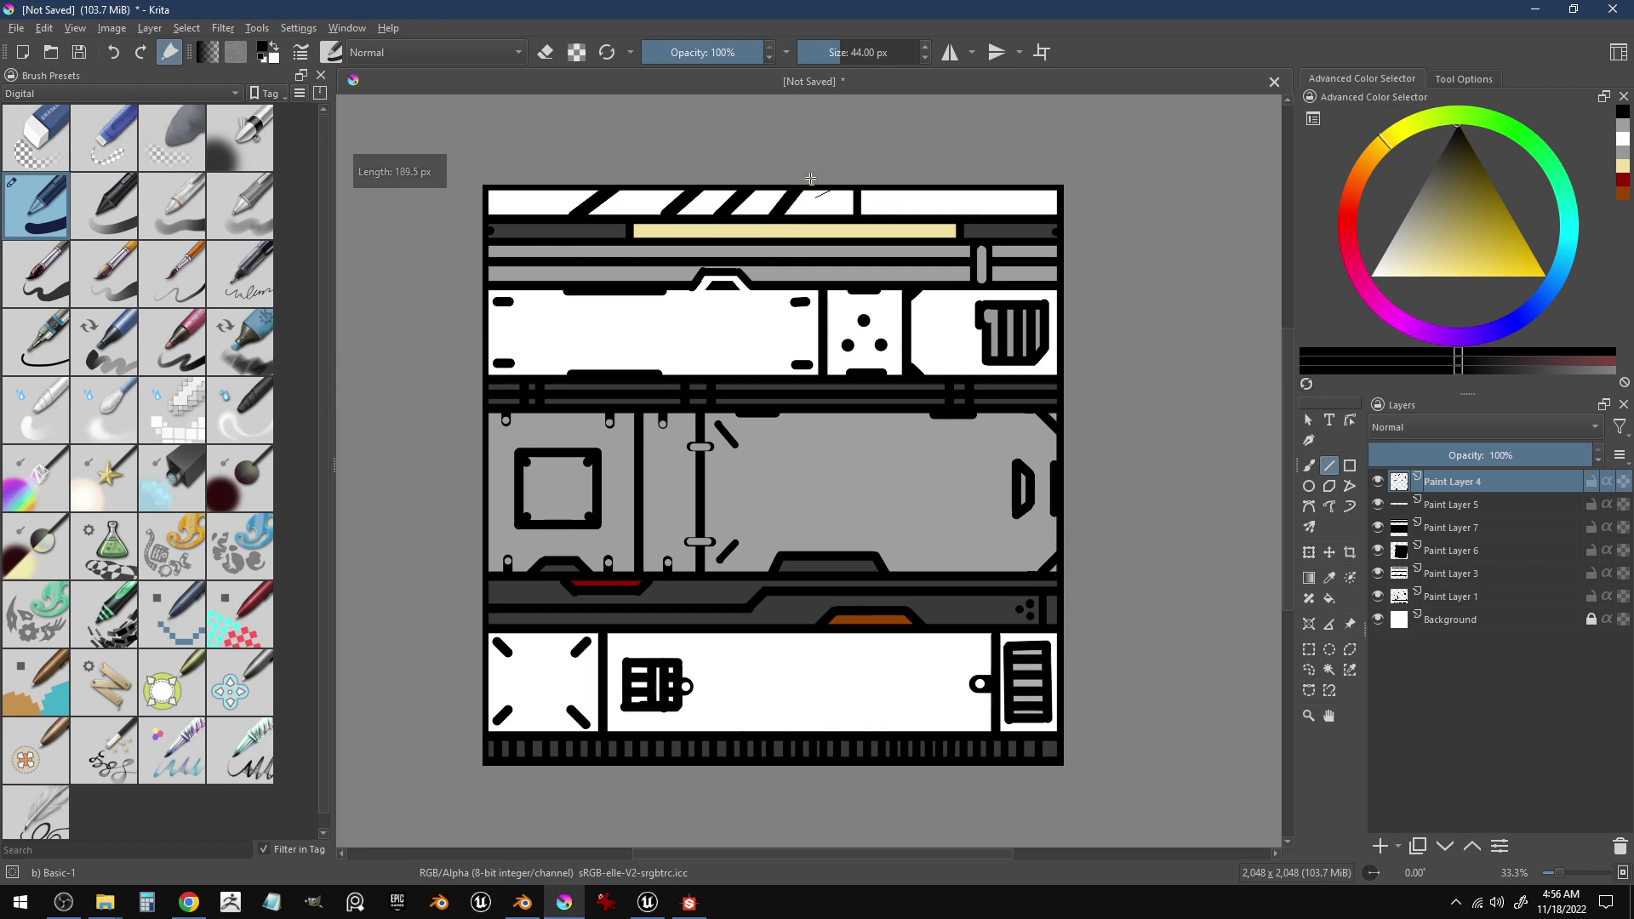
{"action": "left_click_drag", "start_coordinate": [620, 213], "coordinate": [691, 150]}
{"action": "left_click_drag", "start_coordinate": [526, 214], "coordinate": [601, 149]}
{"action": "left_click_drag", "start_coordinate": [504, 214], "coordinate": [592, 137]}
{"action": "key", "text": "ctrl+z"}
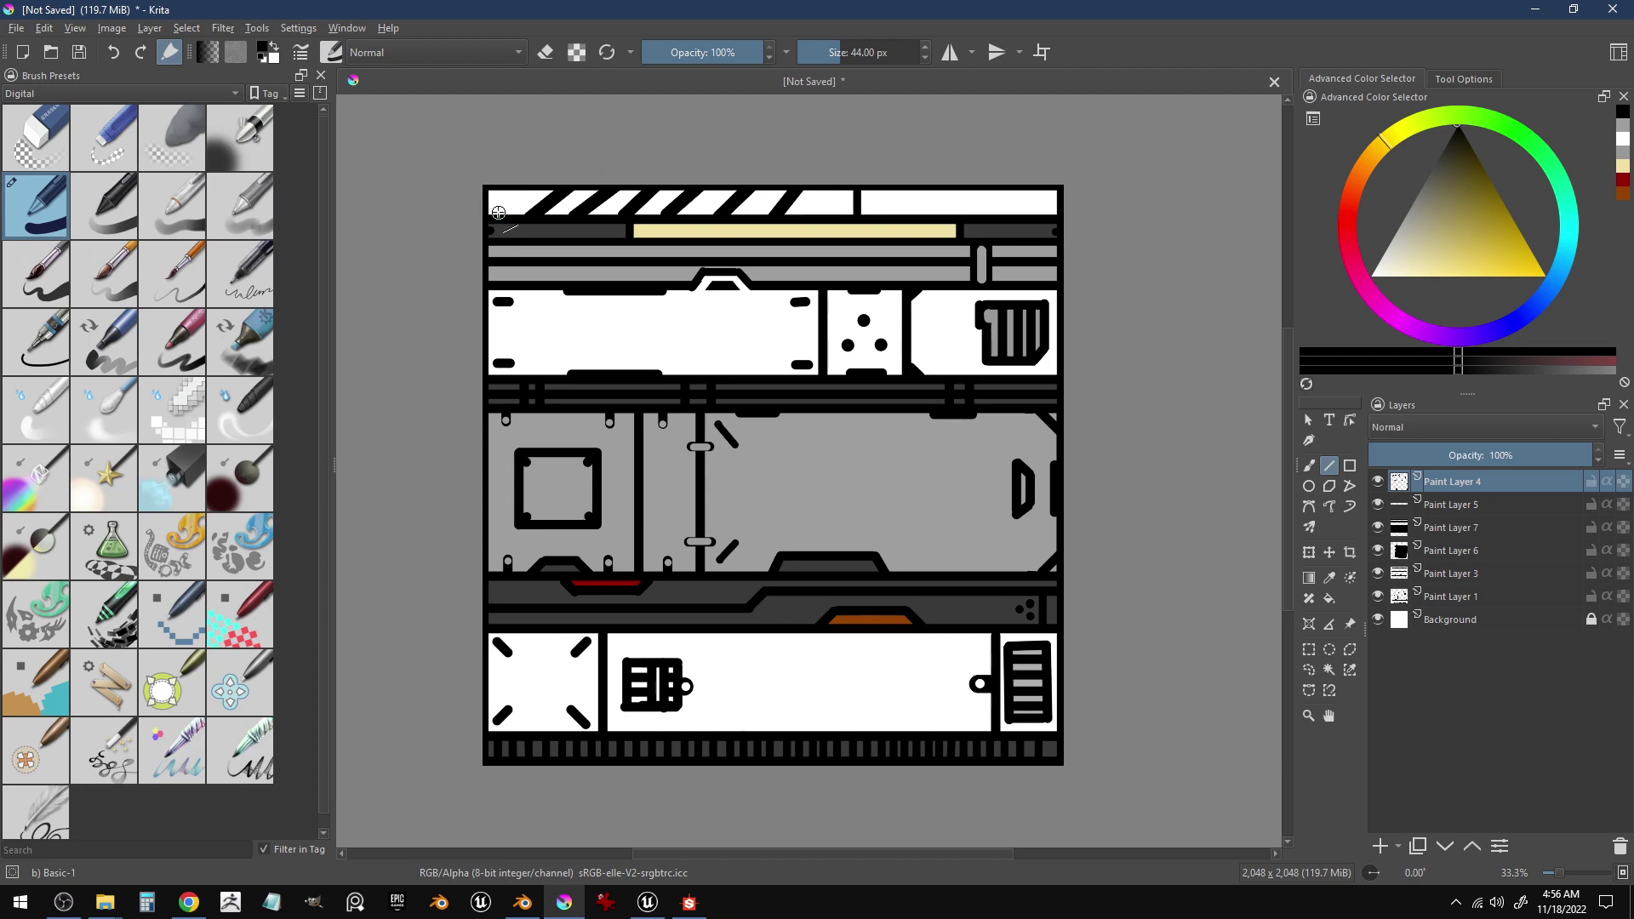
{"action": "left_click_drag", "start_coordinate": [498, 212], "coordinate": [554, 162]}
{"action": "left_click_drag", "start_coordinate": [813, 214], "coordinate": [885, 162]}
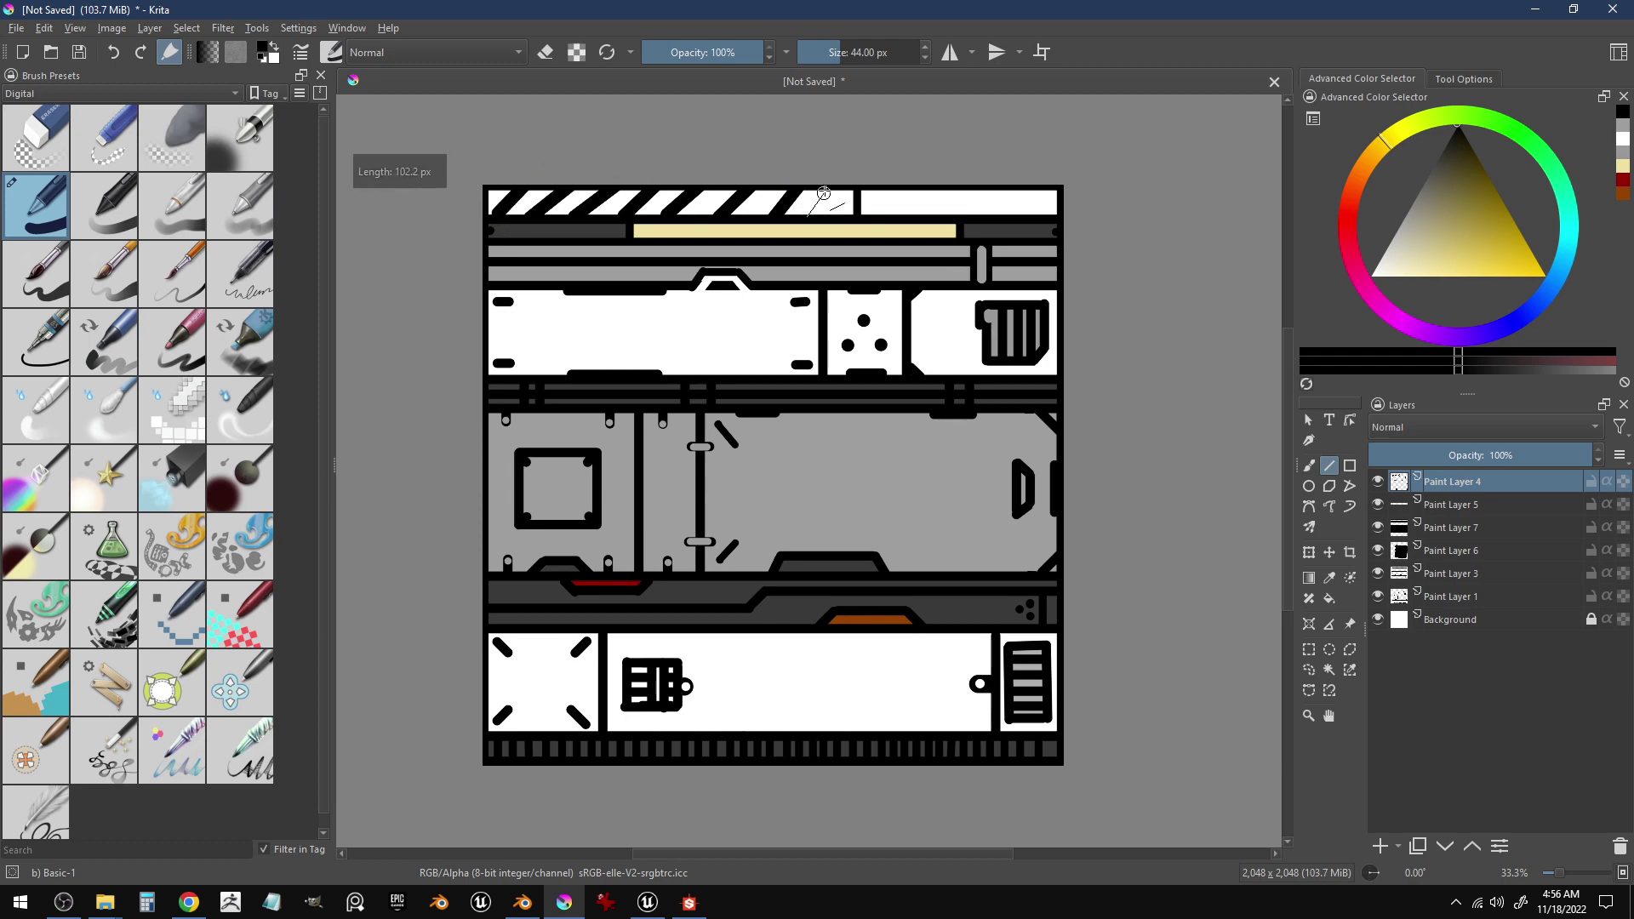
{"action": "left_click_drag", "start_coordinate": [749, 214], "coordinate": [784, 170]}
{"action": "left_click_drag", "start_coordinate": [697, 214], "coordinate": [735, 168]}
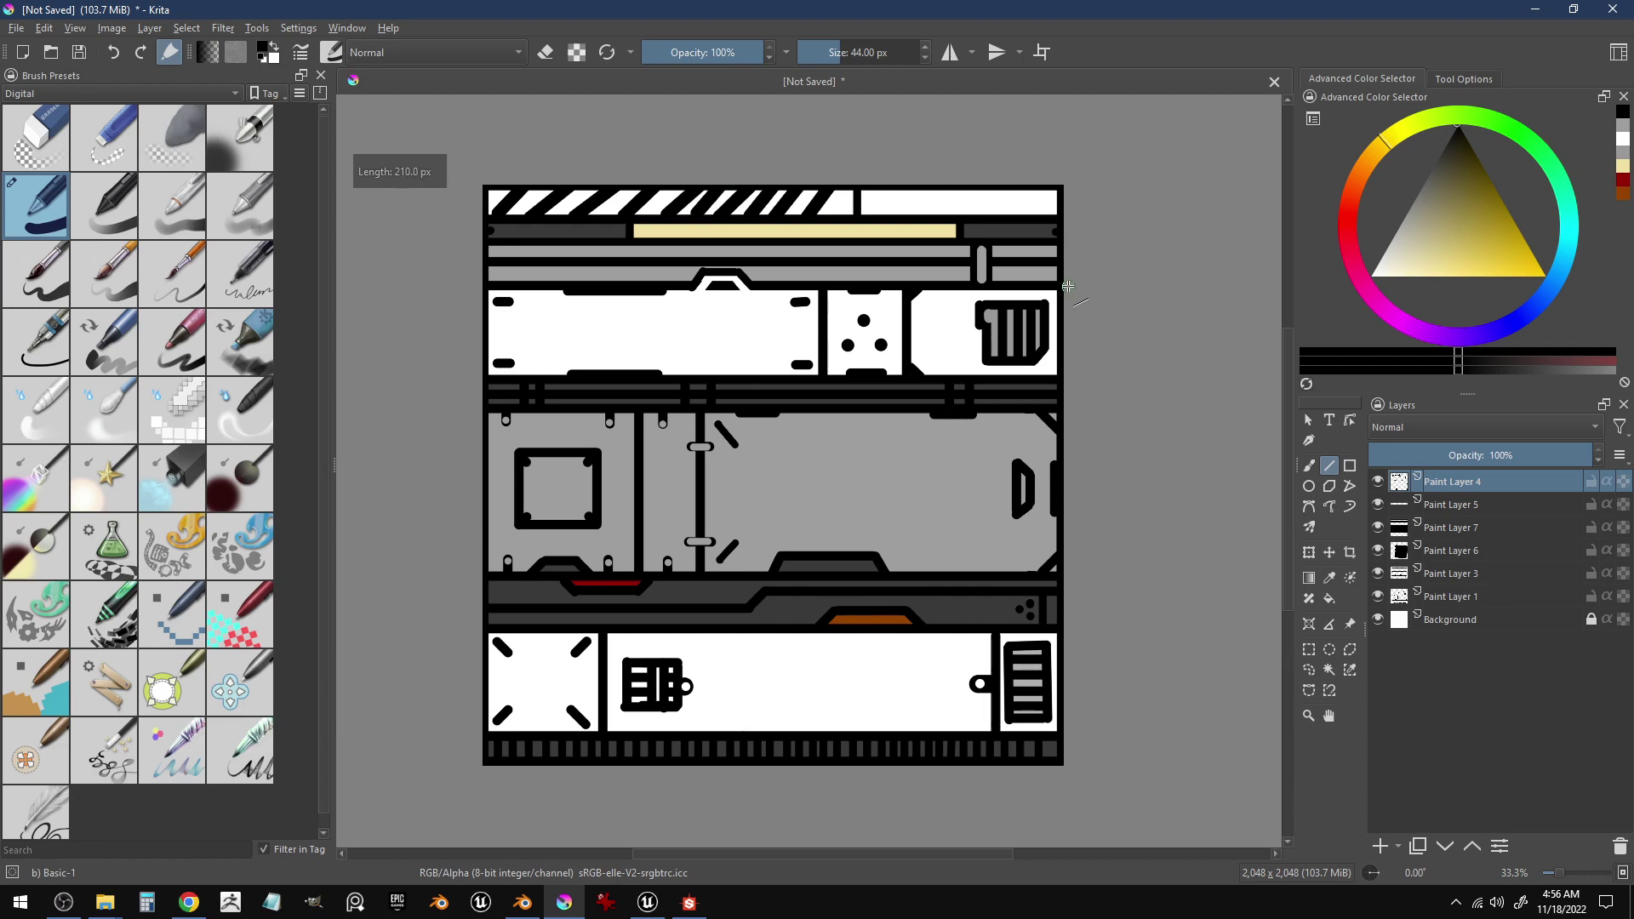
- Undo and restore some top-bar stripes, discarding one trial strut
{"action": "key", "text": "ctrl+z"}
{"action": "key", "text": "ctrl+z"}
{"action": "key", "text": "ctrl+z"}
{"action": "key", "text": "ctrl+z"}
{"action": "key", "text": "ctrl+z"}
{"action": "key", "text": "ctrl+z"}
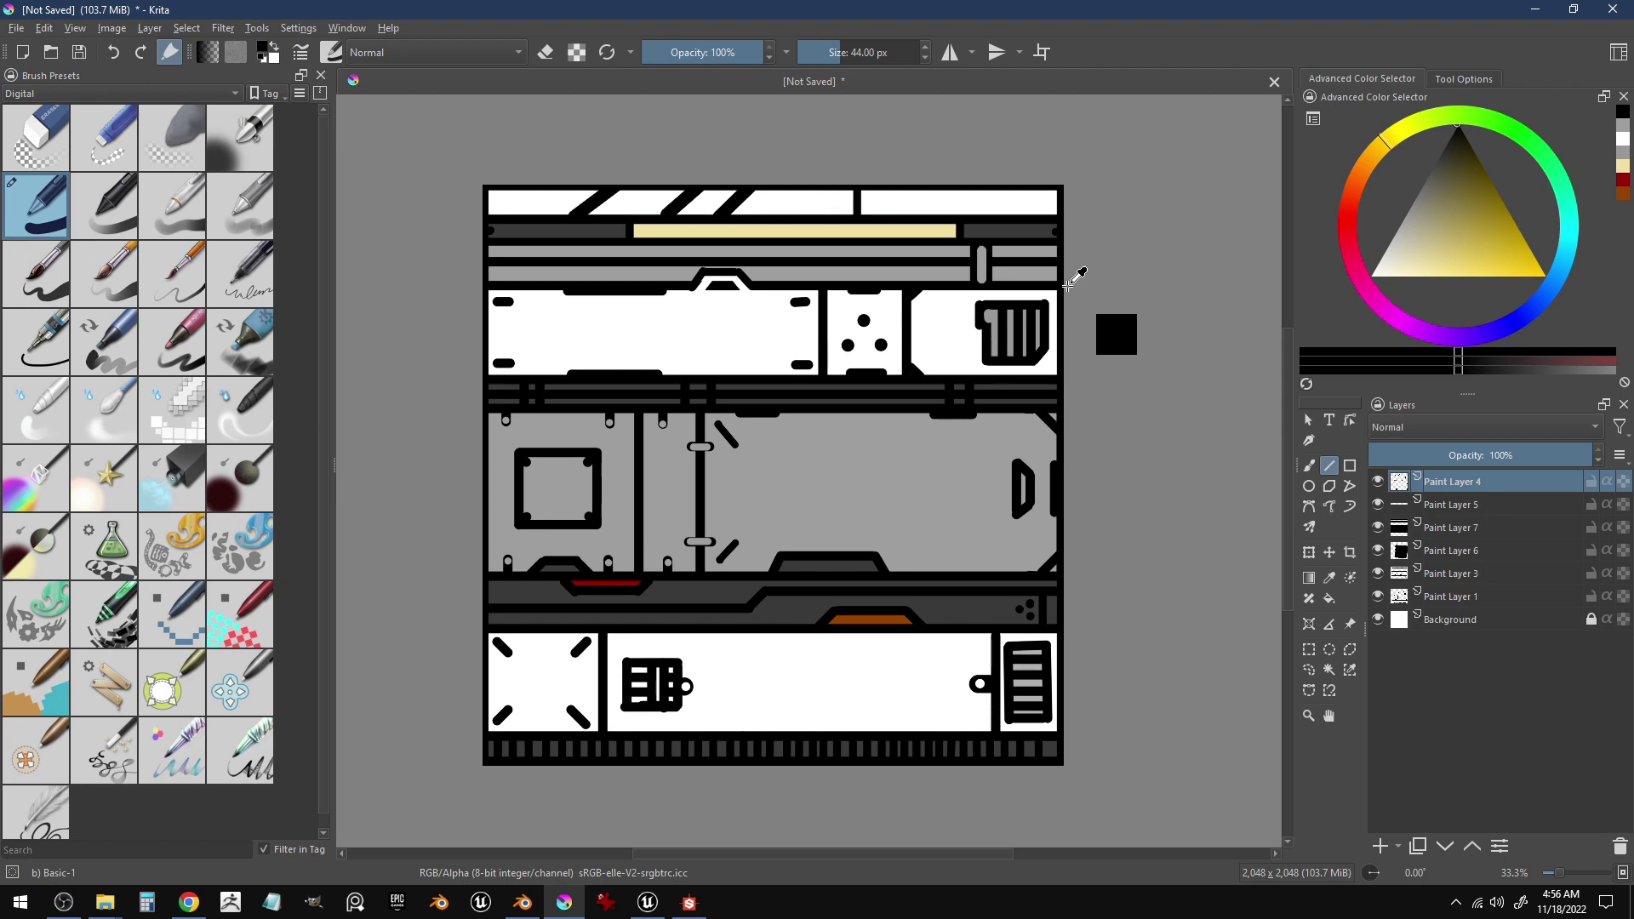
{"action": "key", "text": "ctrl+z"}
{"action": "key", "text": "ctrl+z"}
{"action": "key", "text": "ctrl+z"}
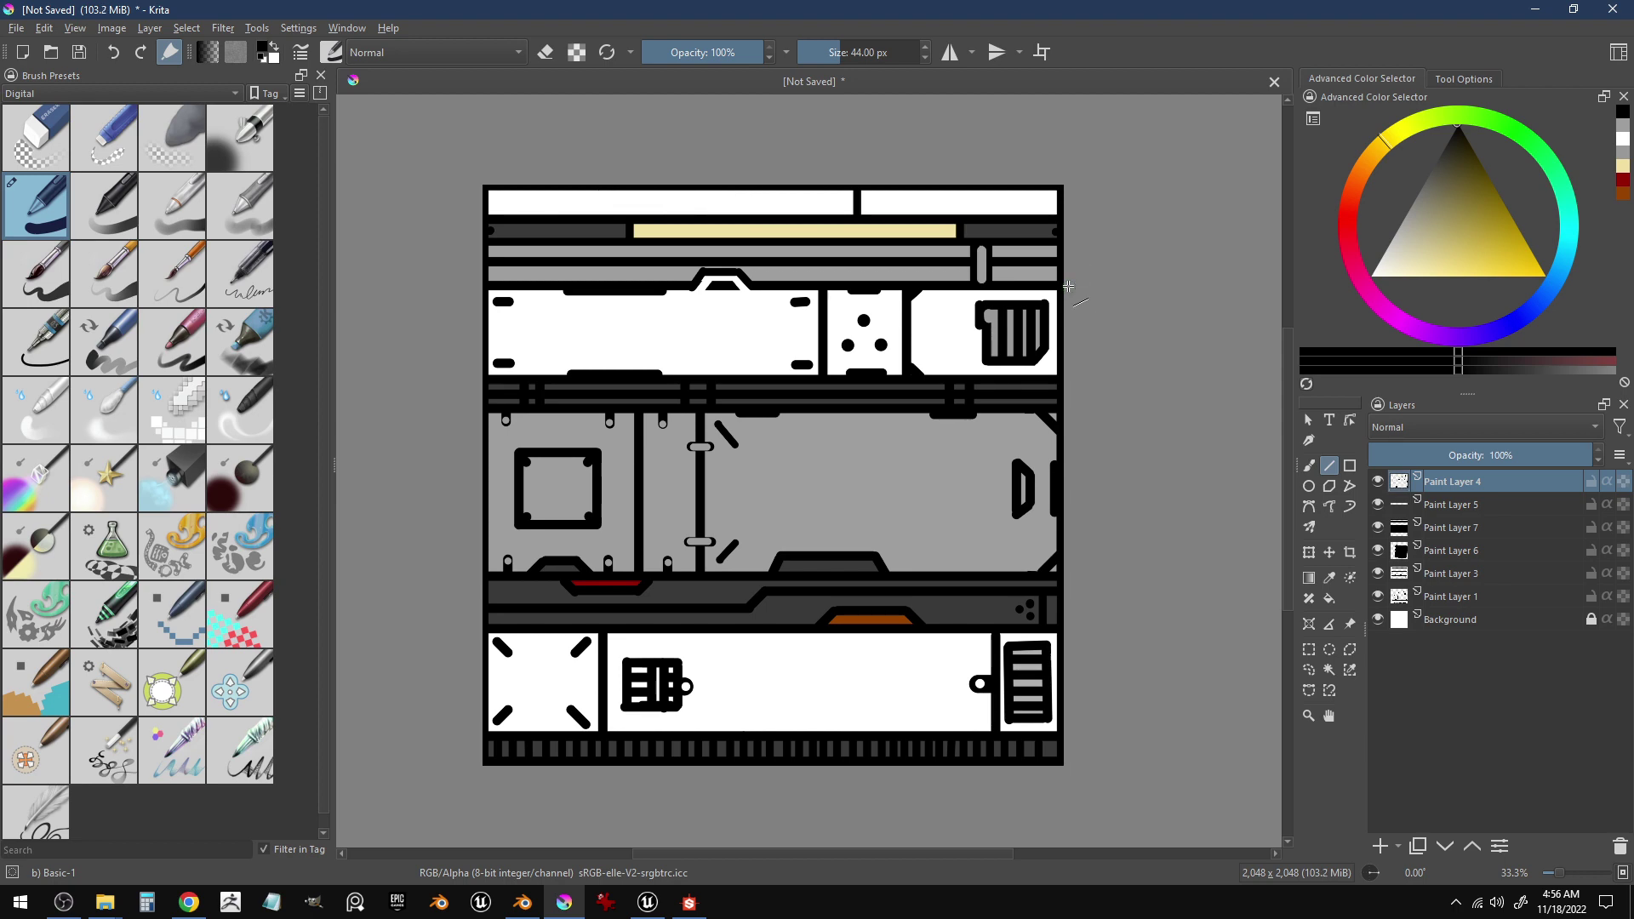
{"action": "key", "text": "ctrl+shift+z"}
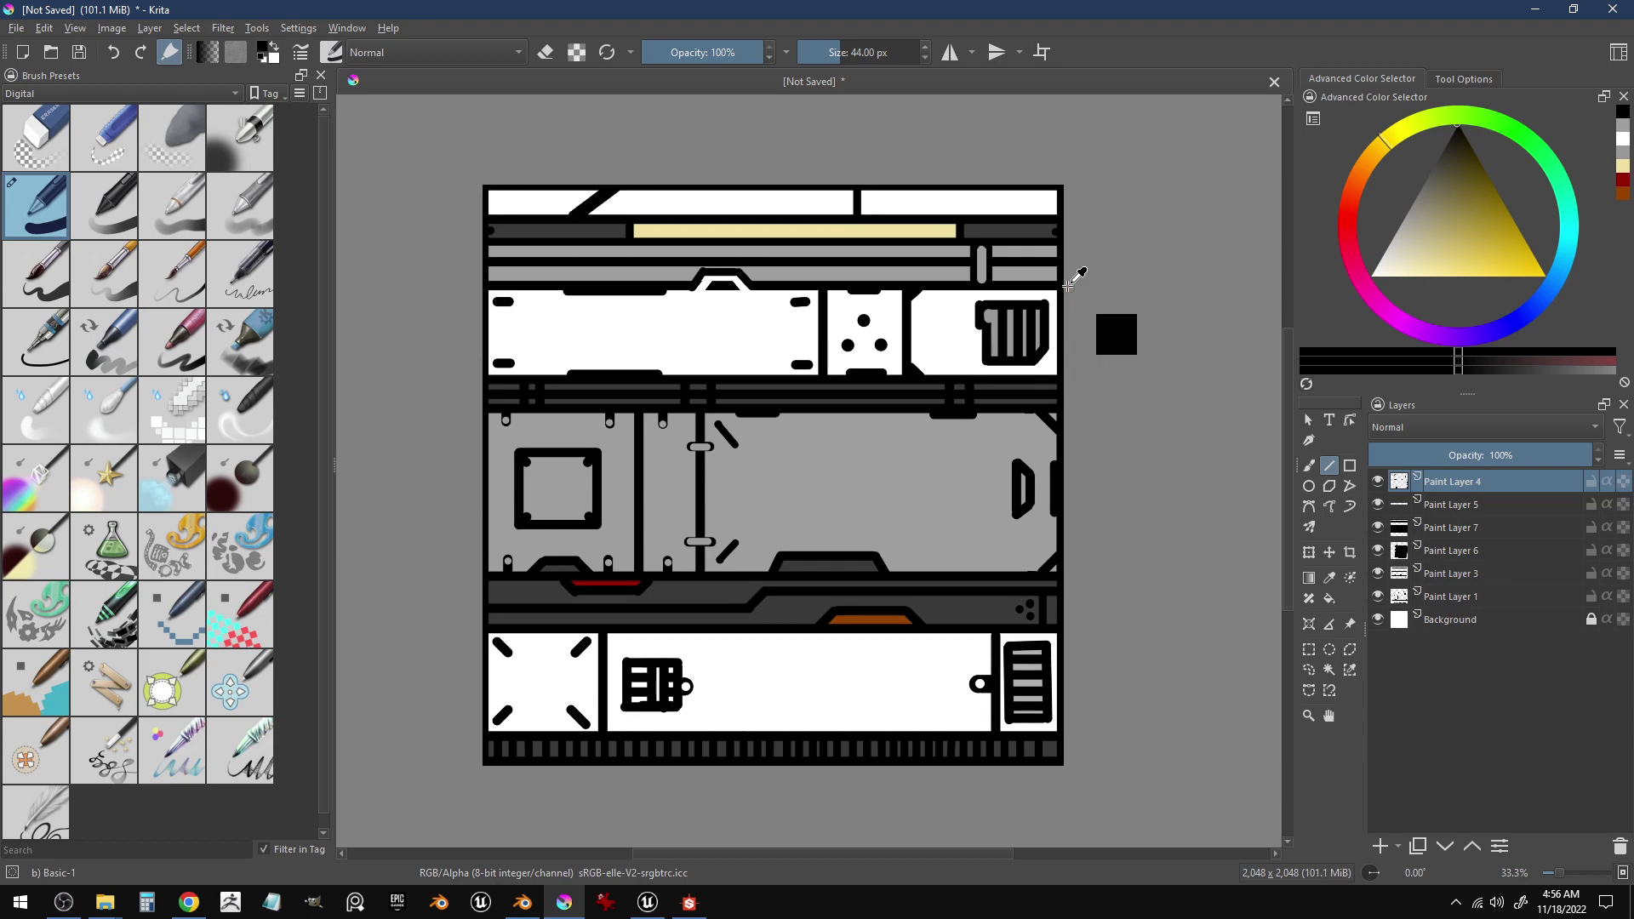
{"action": "key", "text": "ctrl+shift+z"}
{"action": "mouse_move", "coordinate": [766, 215]}
{"action": "left_mouse_down"}
{"action": "mouse_move", "coordinate": [802, 186]}
{"action": "mouse_move", "coordinate": [766, 216]}
{"action": "mouse_move", "coordinate": [777, 202]}
{"action": "mouse_move", "coordinate": [749, 189]}
{"action": "mouse_move", "coordinate": [899, 210]}
{"action": "mouse_move", "coordinate": [935, 188]}
{"action": "left_mouse_up"}
{"action": "key", "text": "ctrl+z"}
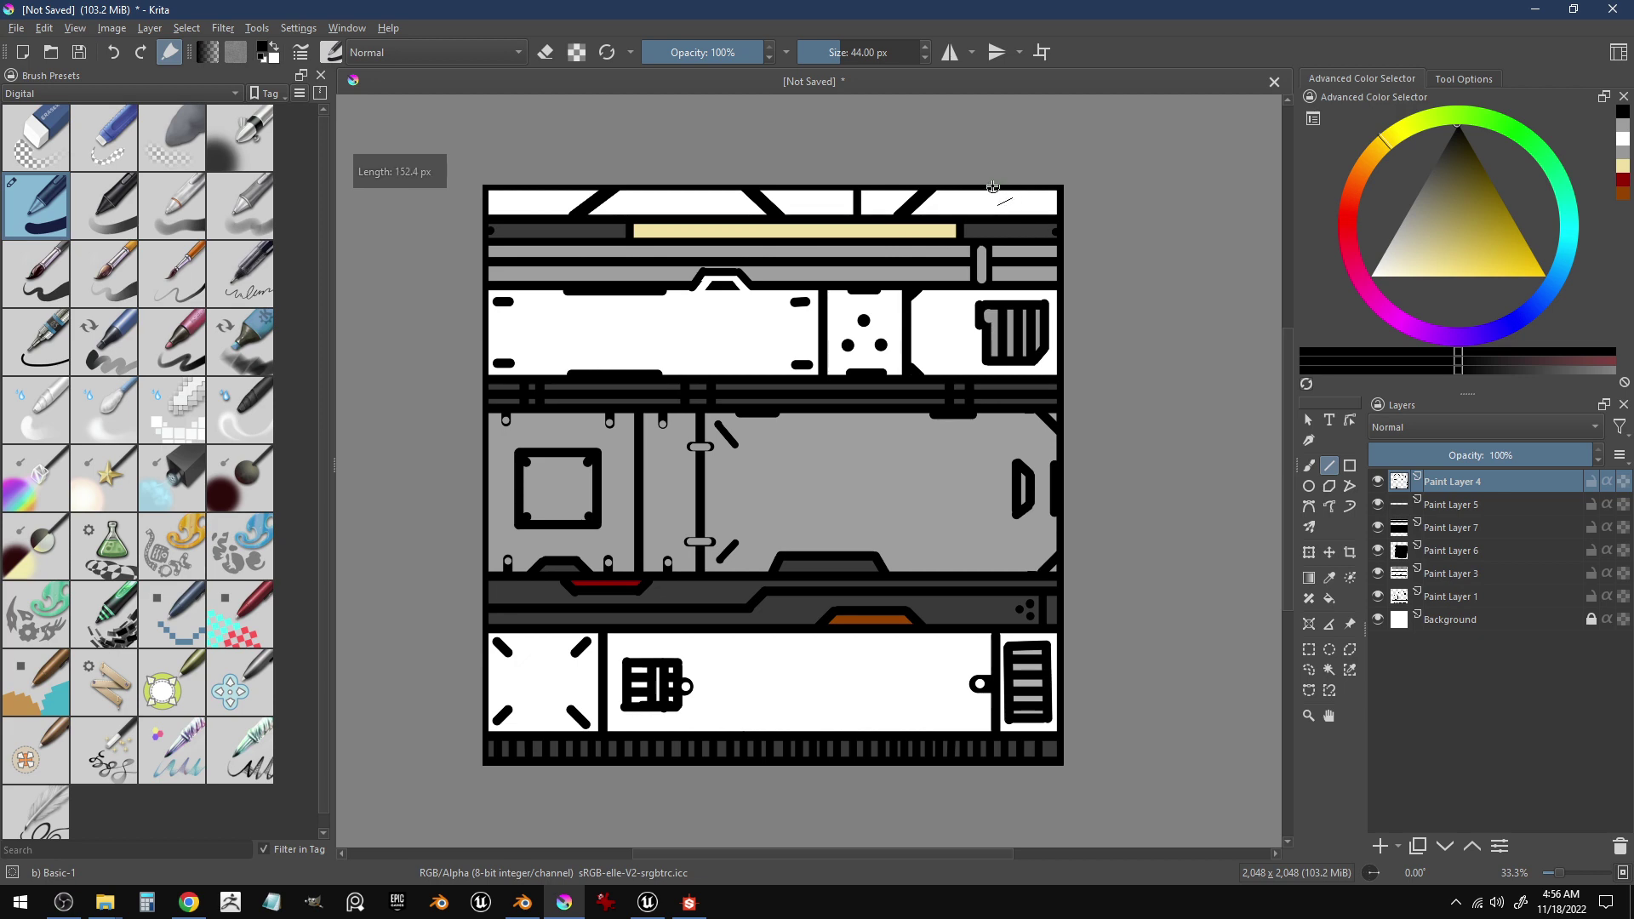
- Add a slanted strut toward the top bar's right end, removing stray marks
{"action": "mouse_move", "coordinate": [952, 188]}
{"action": "left_mouse_down"}
{"action": "mouse_move", "coordinate": [979, 215]}
{"action": "mouse_move", "coordinate": [1039, 191]}
{"action": "left_mouse_up"}
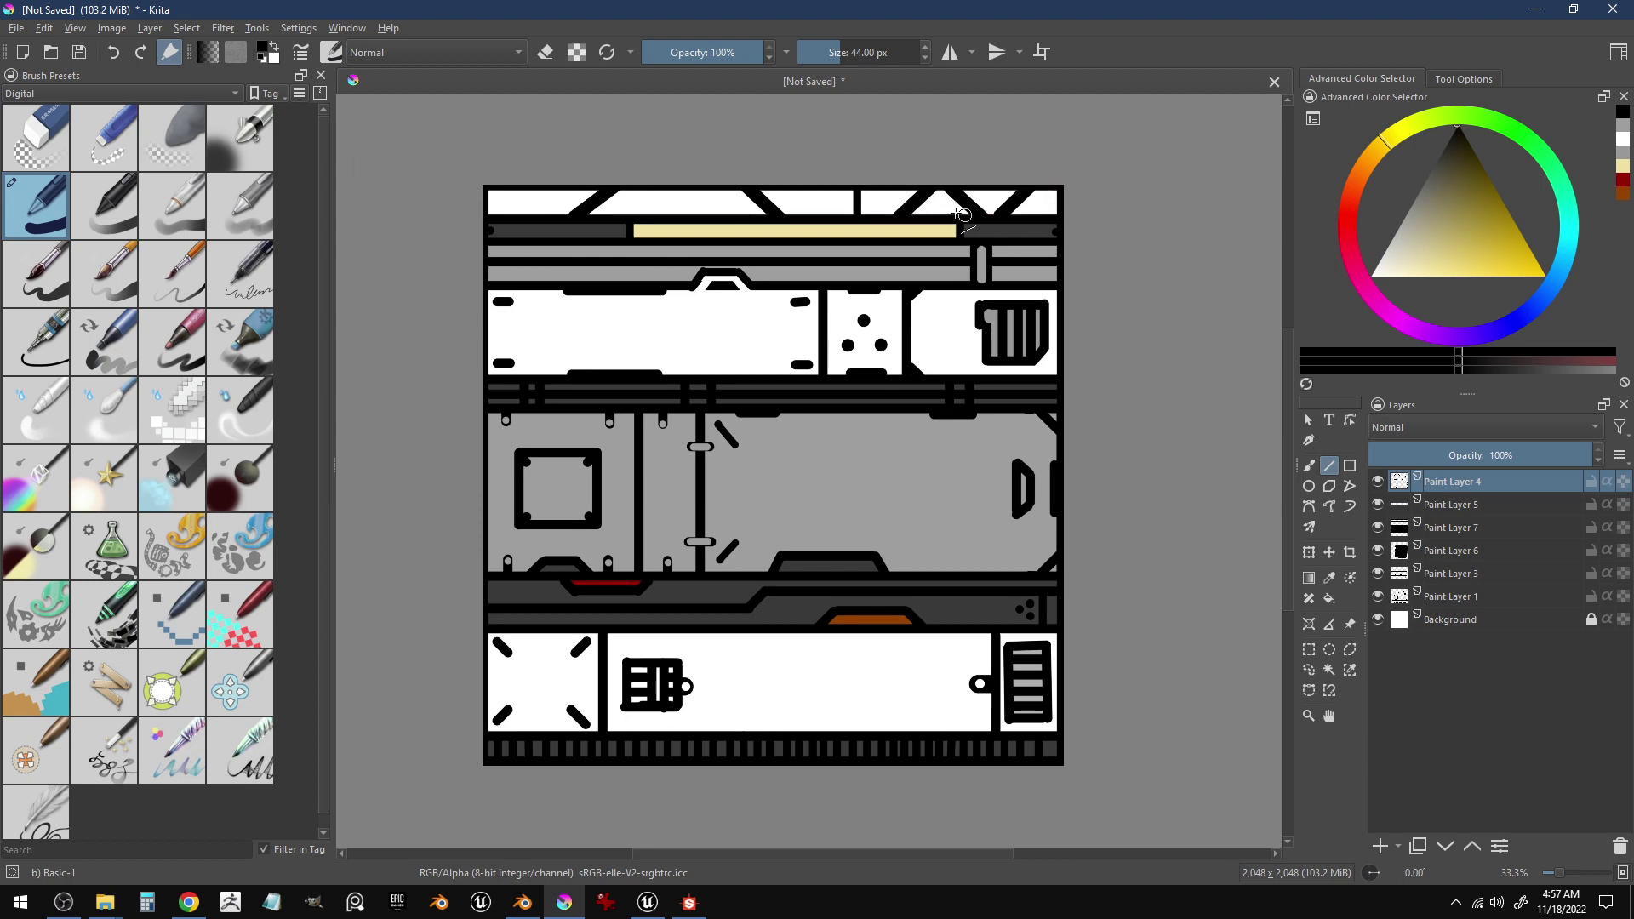
{"action": "mouse_move", "coordinate": [891, 202]}
{"action": "left_mouse_down"}
{"action": "mouse_move", "coordinate": [879, 175]}
{"action": "mouse_move", "coordinate": [898, 217]}
{"action": "mouse_move", "coordinate": [858, 220]}
{"action": "mouse_move", "coordinate": [858, 181]}
{"action": "mouse_move", "coordinate": [857, 217]}
{"action": "mouse_move", "coordinate": [881, 192]}
{"action": "mouse_move", "coordinate": [881, 249]}
{"action": "left_mouse_up"}
{"action": "key", "text": "ctrl+z"}
{"action": "left_click", "coordinate": [954, 229]}
{"action": "key", "text": "ctrl+z"}
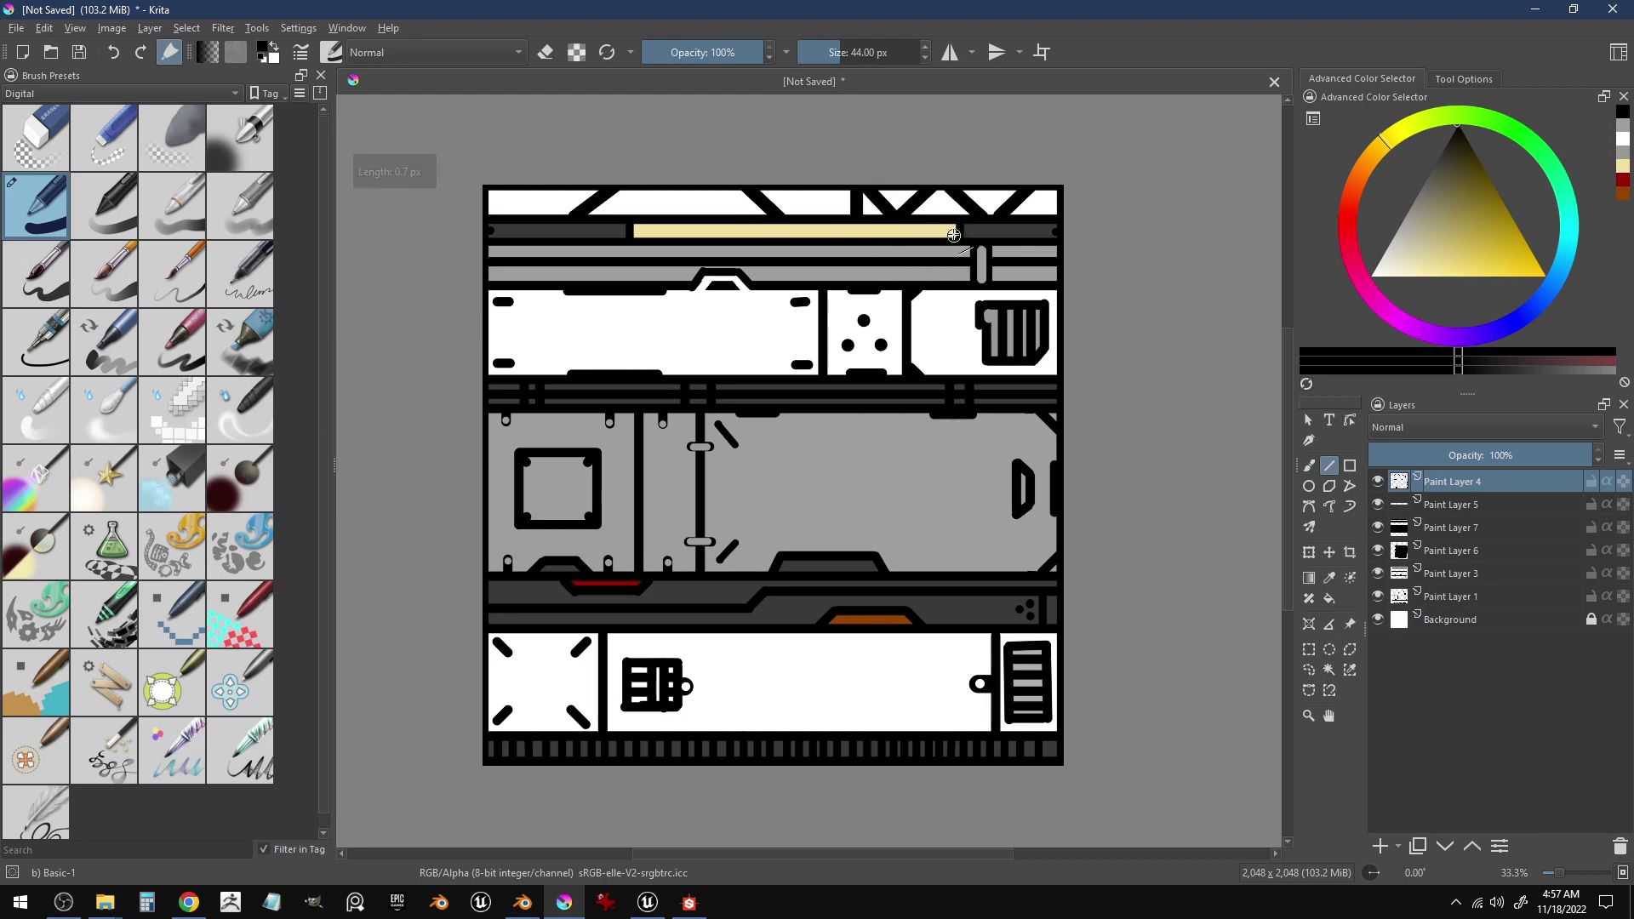
- Shrink the brush to about 24 px and draw thin black lines along the yellow strip's length
{"action": "key", "text": "bracketright"}
{"action": "key", "text": "bracketright"}
{"action": "key", "text": "bracketright"}
{"action": "key", "text": "bracketright"}
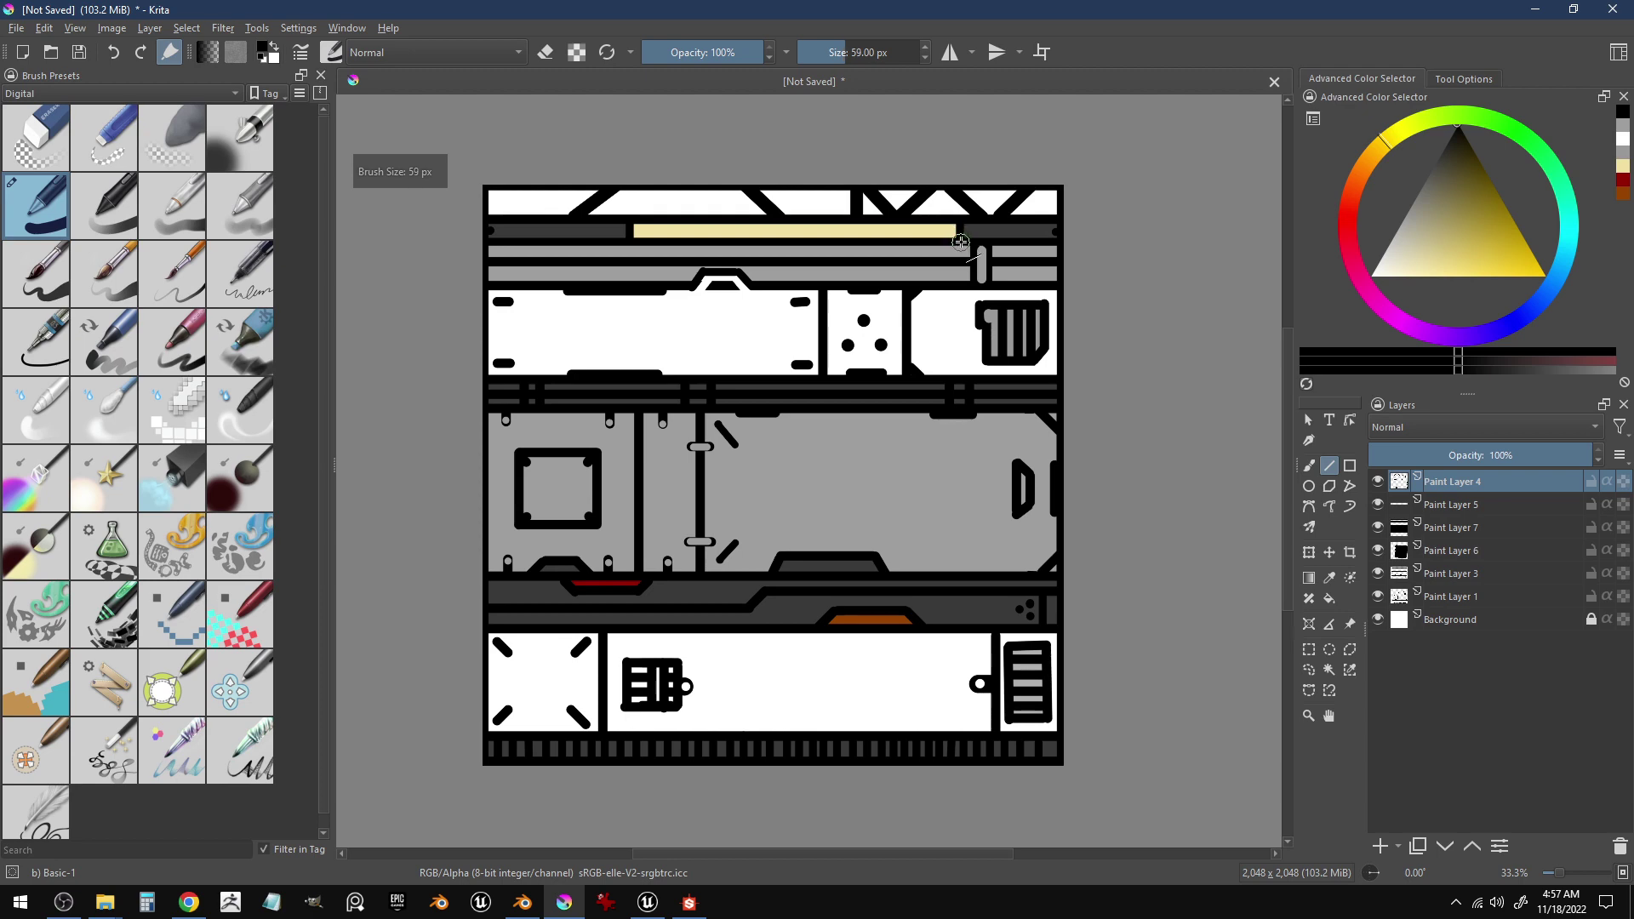
{"action": "key", "text": "bracketleft"}
{"action": "key", "text": "bracketleft"}
{"action": "key", "text": "bracketleft"}
{"action": "key", "text": "bracketleft"}
{"action": "key", "text": "bracketleft"}
{"action": "key", "text": "bracketleft"}
{"action": "key", "text": "bracketleft"}
{"action": "key", "text": "bracketleft"}
{"action": "key", "text": "bracketleft"}
{"action": "key", "text": "bracketleft"}
{"action": "key", "text": "bracketleft"}
{"action": "key", "text": "bracketleft"}
{"action": "key", "text": "bracketleft"}
{"action": "key", "text": "bracketleft"}
{"action": "left_click_drag", "start_coordinate": [966, 231], "coordinate": [1060, 230]}
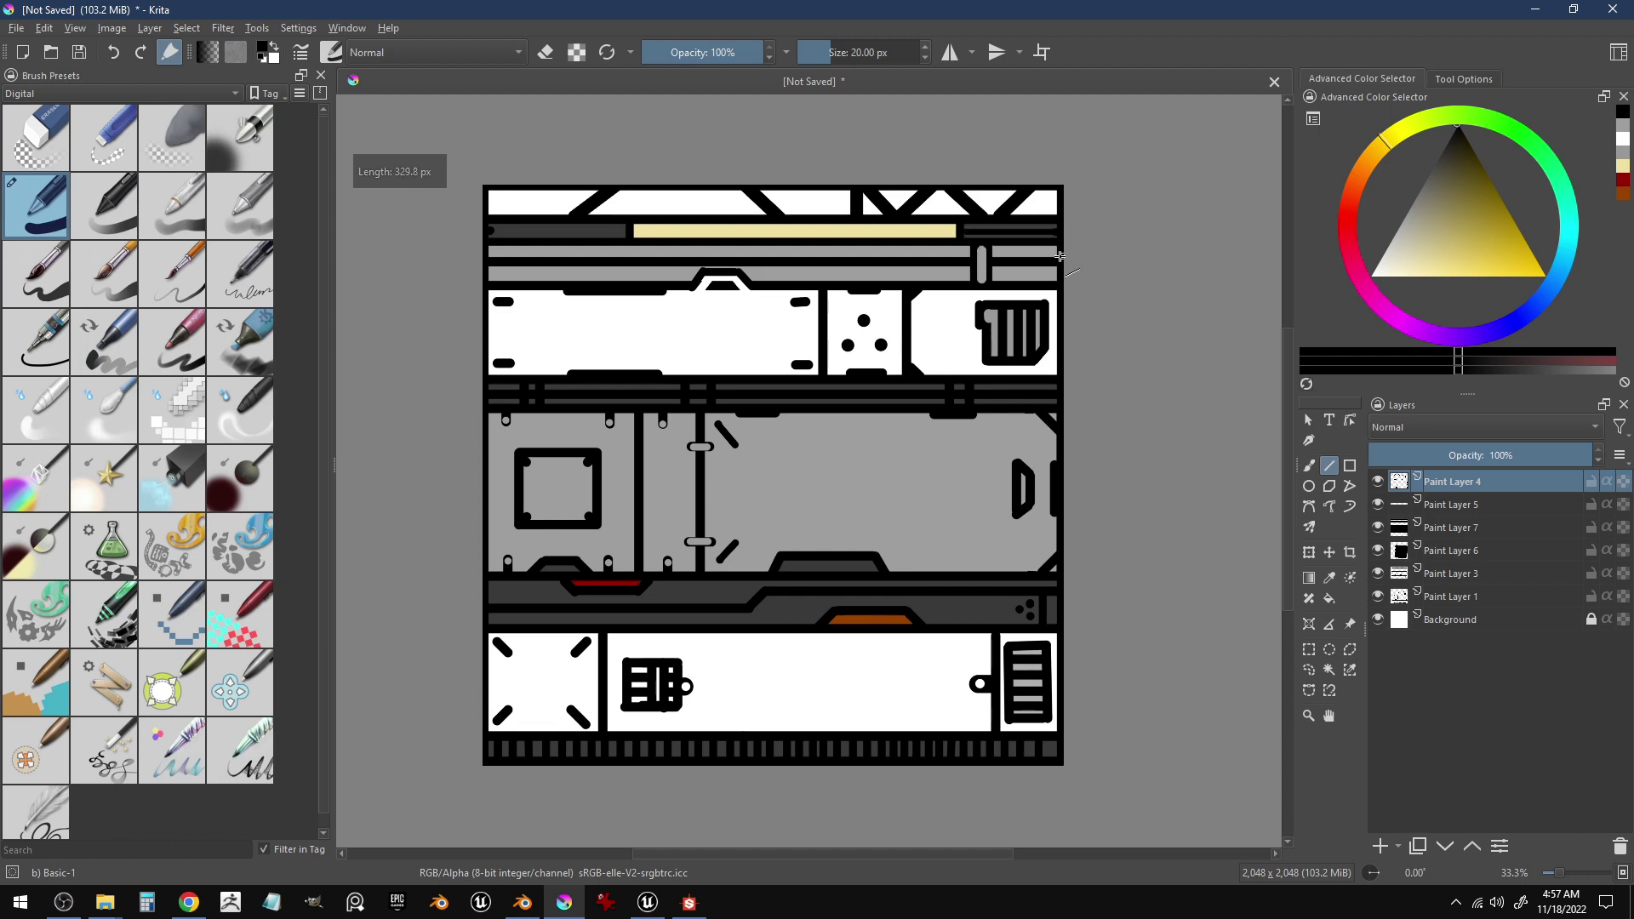
{"action": "left_click_drag", "start_coordinate": [628, 230], "coordinate": [444, 231]}
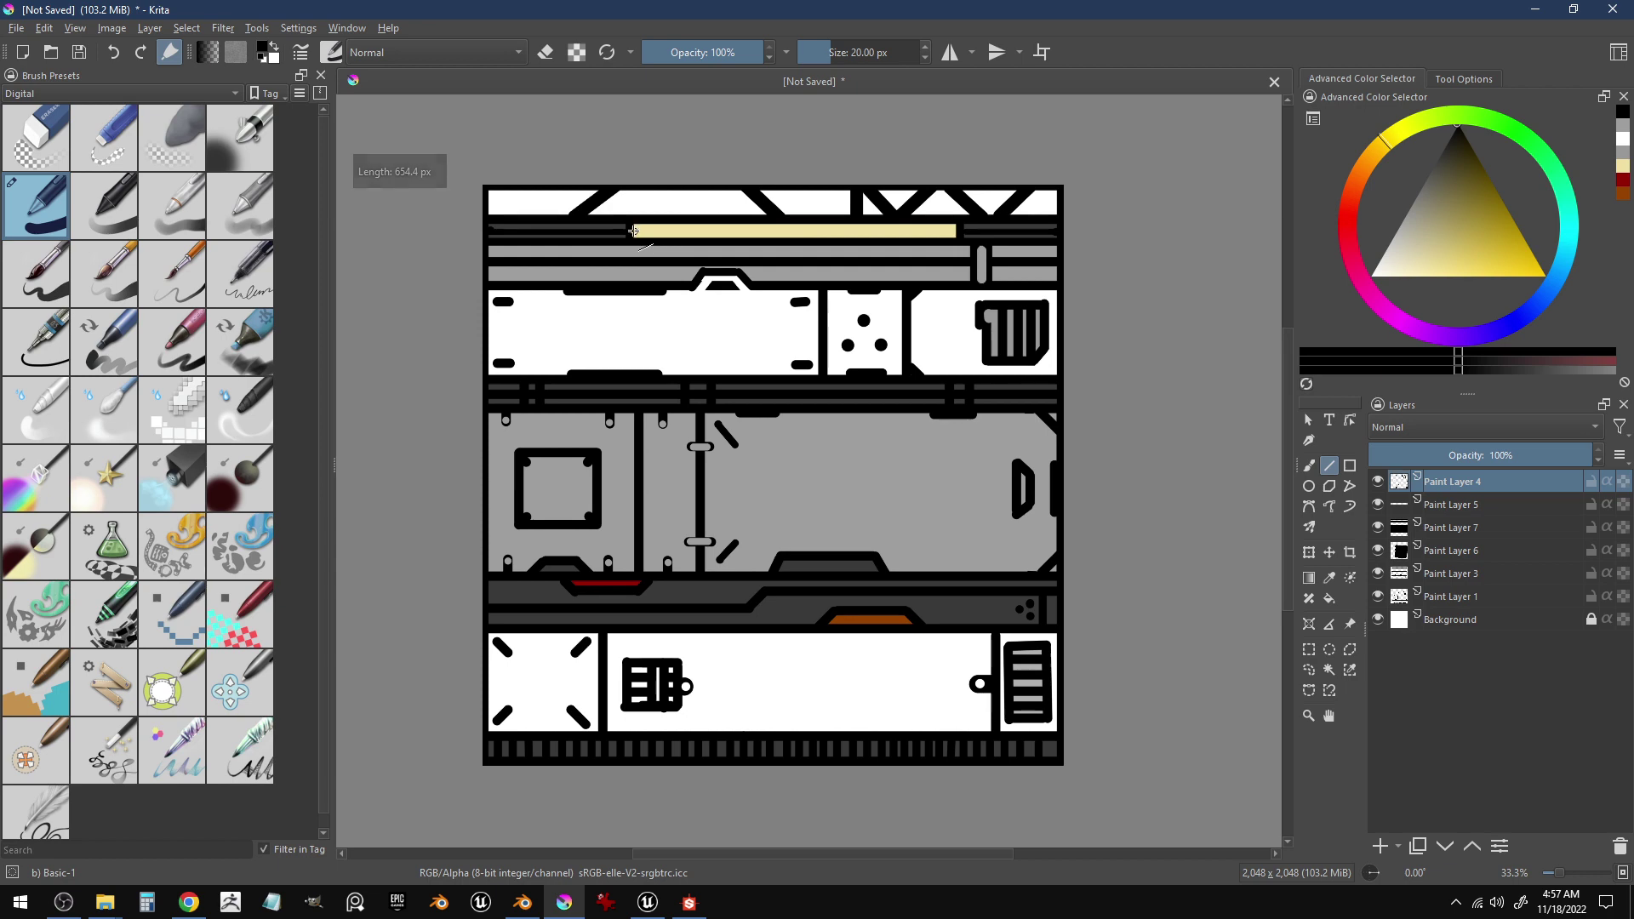
{"action": "left_click_drag", "start_coordinate": [632, 230], "coordinate": [964, 236]}
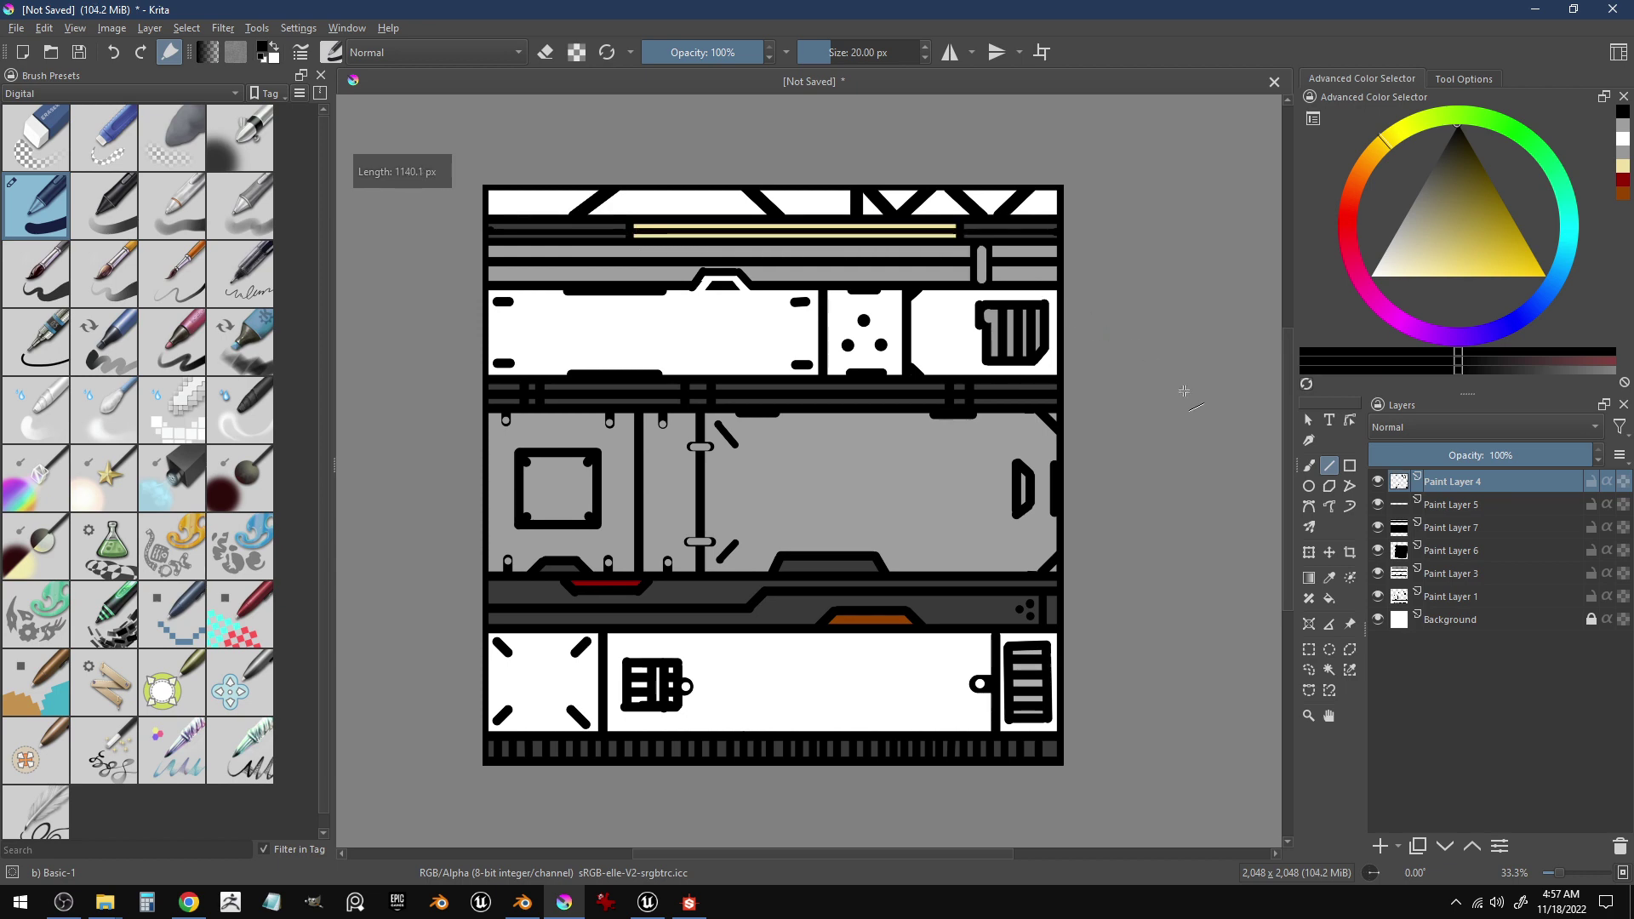
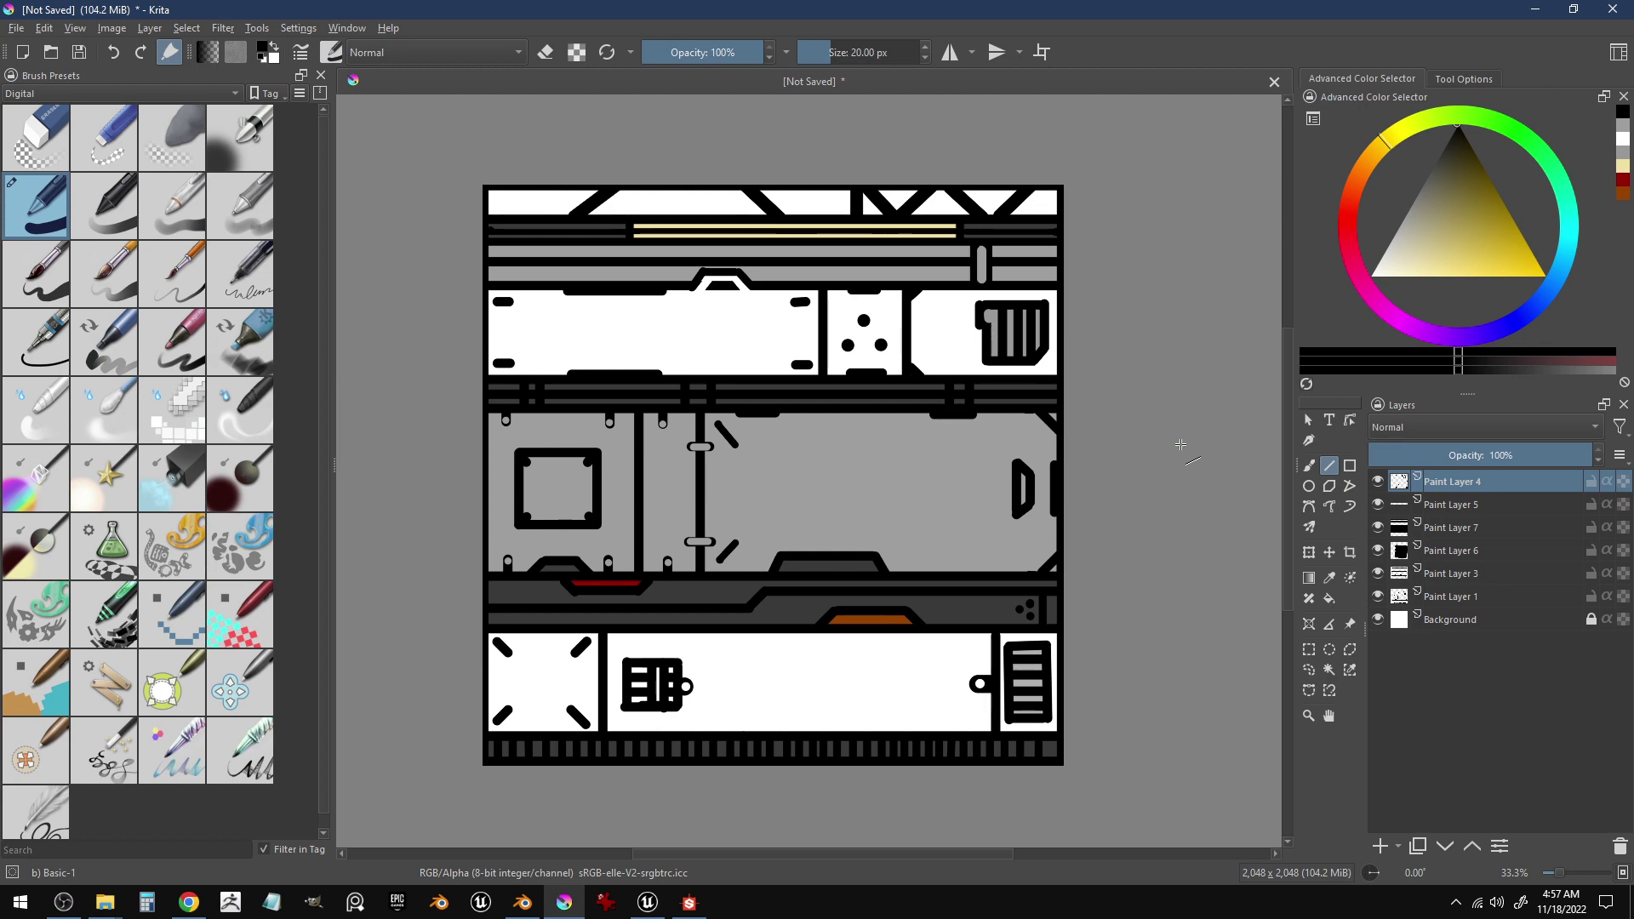
- Draw thick black diagonal strokes across the lower white panel's top-left corner, undoing a stray long line
{"action": "left_click_drag", "start_coordinate": [604, 647], "coordinate": [625, 627]}
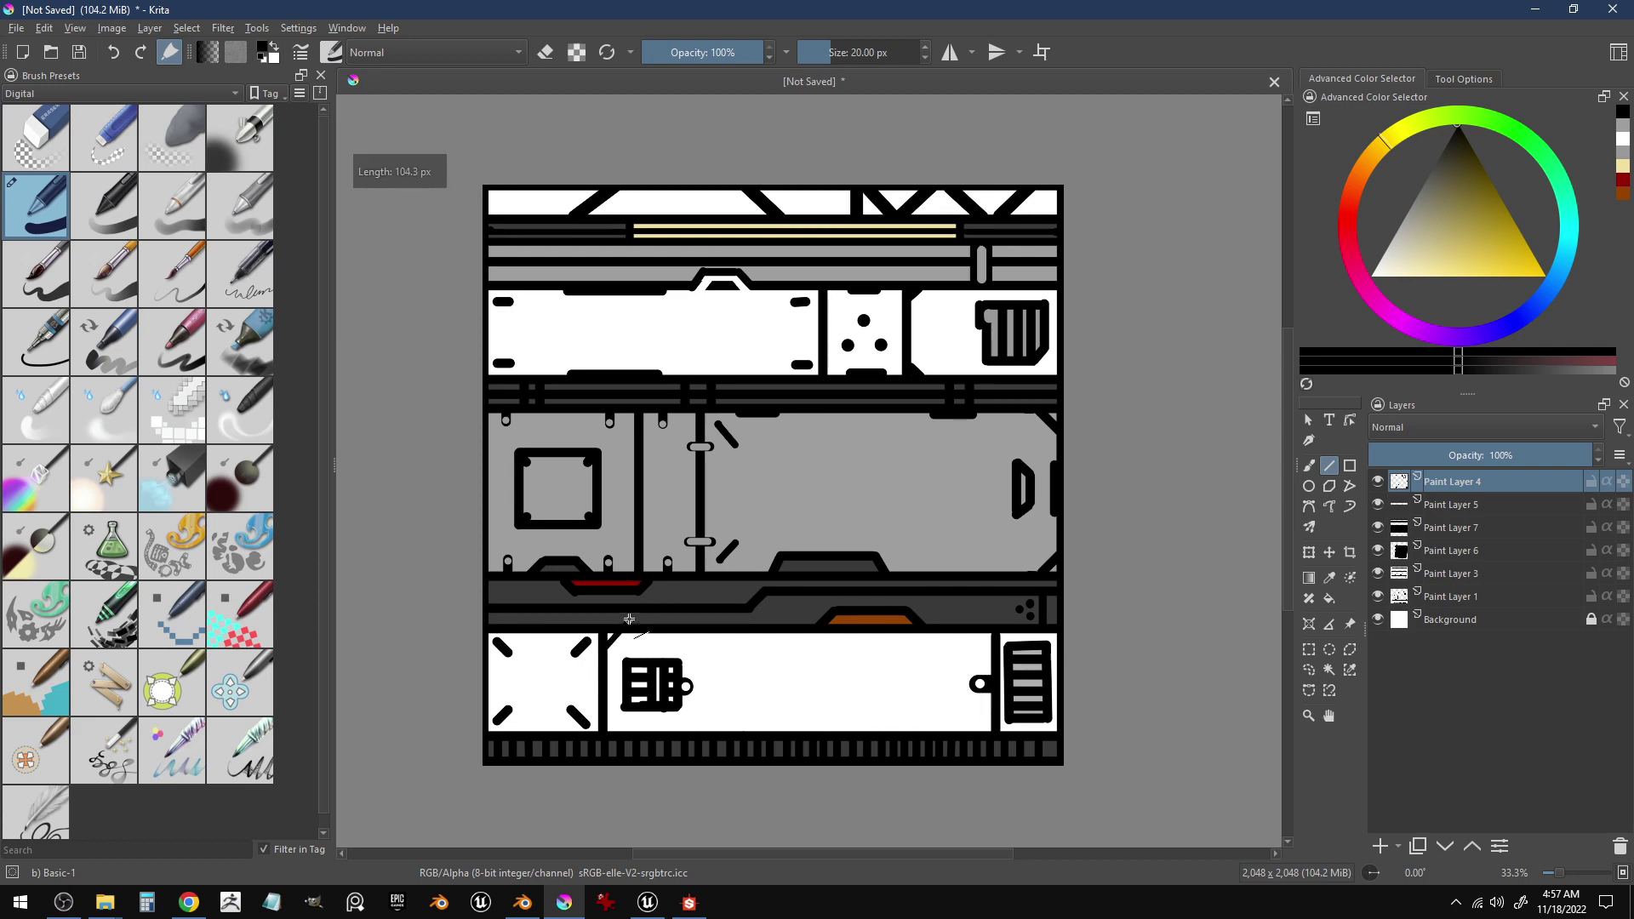
{"action": "left_click_drag", "start_coordinate": [604, 717], "coordinate": [615, 720]}
{"action": "mouse_move", "coordinate": [606, 640]}
{"action": "left_mouse_down"}
{"action": "mouse_move", "coordinate": [638, 622]}
{"action": "mouse_move", "coordinate": [587, 626]}
{"action": "mouse_move", "coordinate": [663, 618]}
{"action": "mouse_move", "coordinate": [565, 622]}
{"action": "left_mouse_up"}
{"action": "left_click", "coordinate": [640, 622], "text": "ctrl"}
{"action": "key", "text": "ctrl+z"}
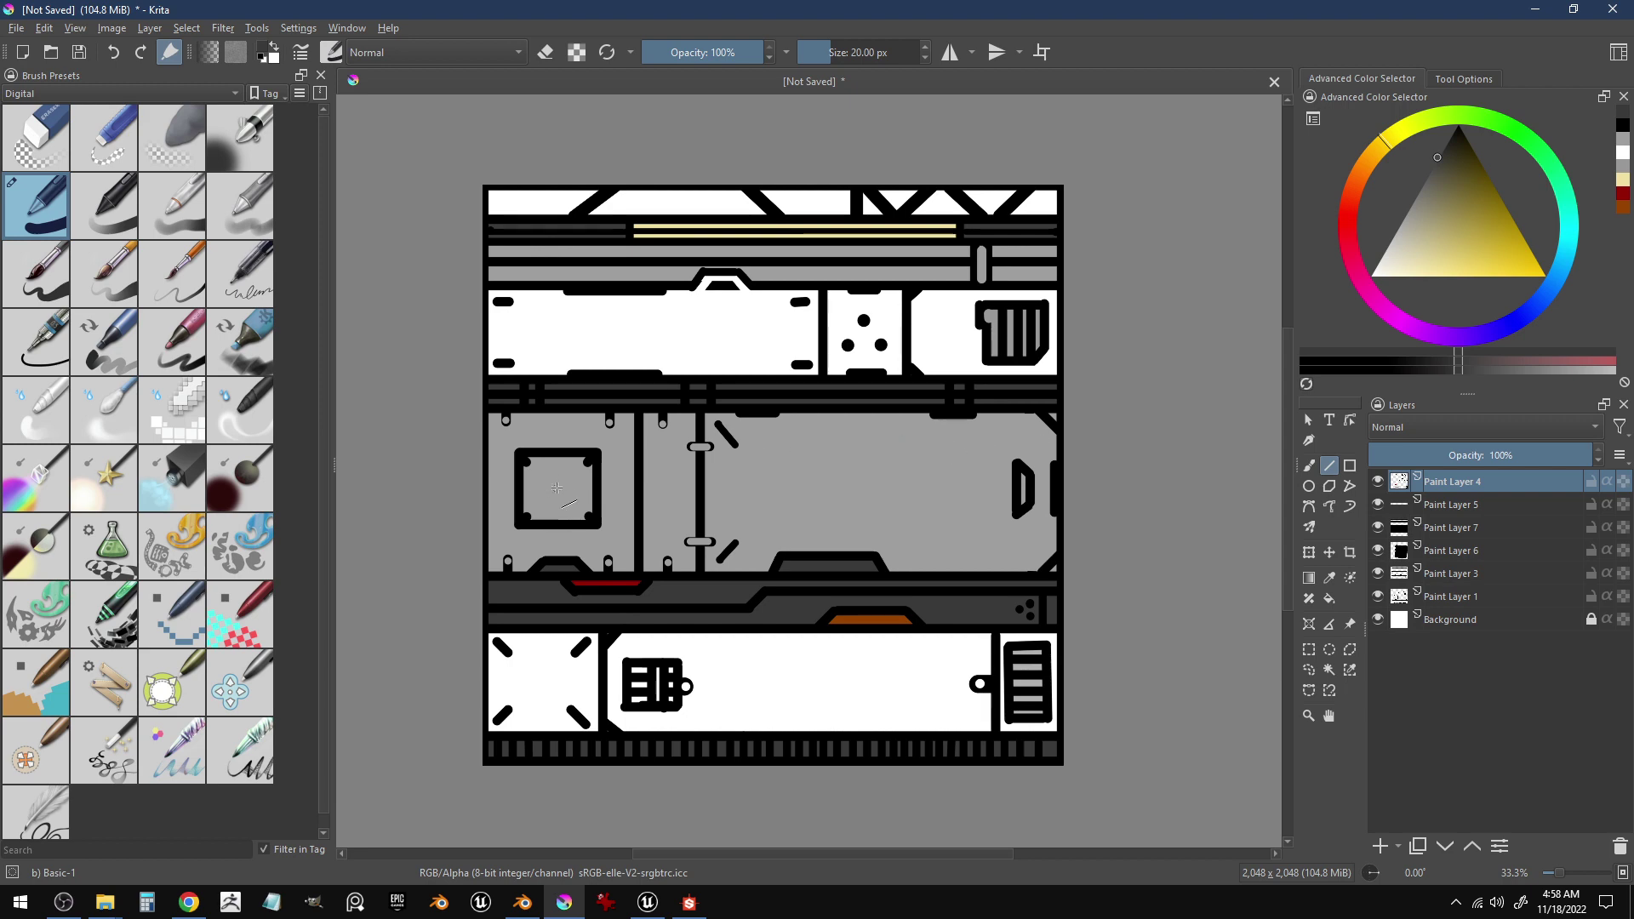
- Dab the sampled light panel grey into the square panel's corners
{"action": "left_click", "coordinate": [564, 490], "text": "ctrl"}
{"action": "left_click_drag", "start_coordinate": [525, 515], "coordinate": [526, 518]}
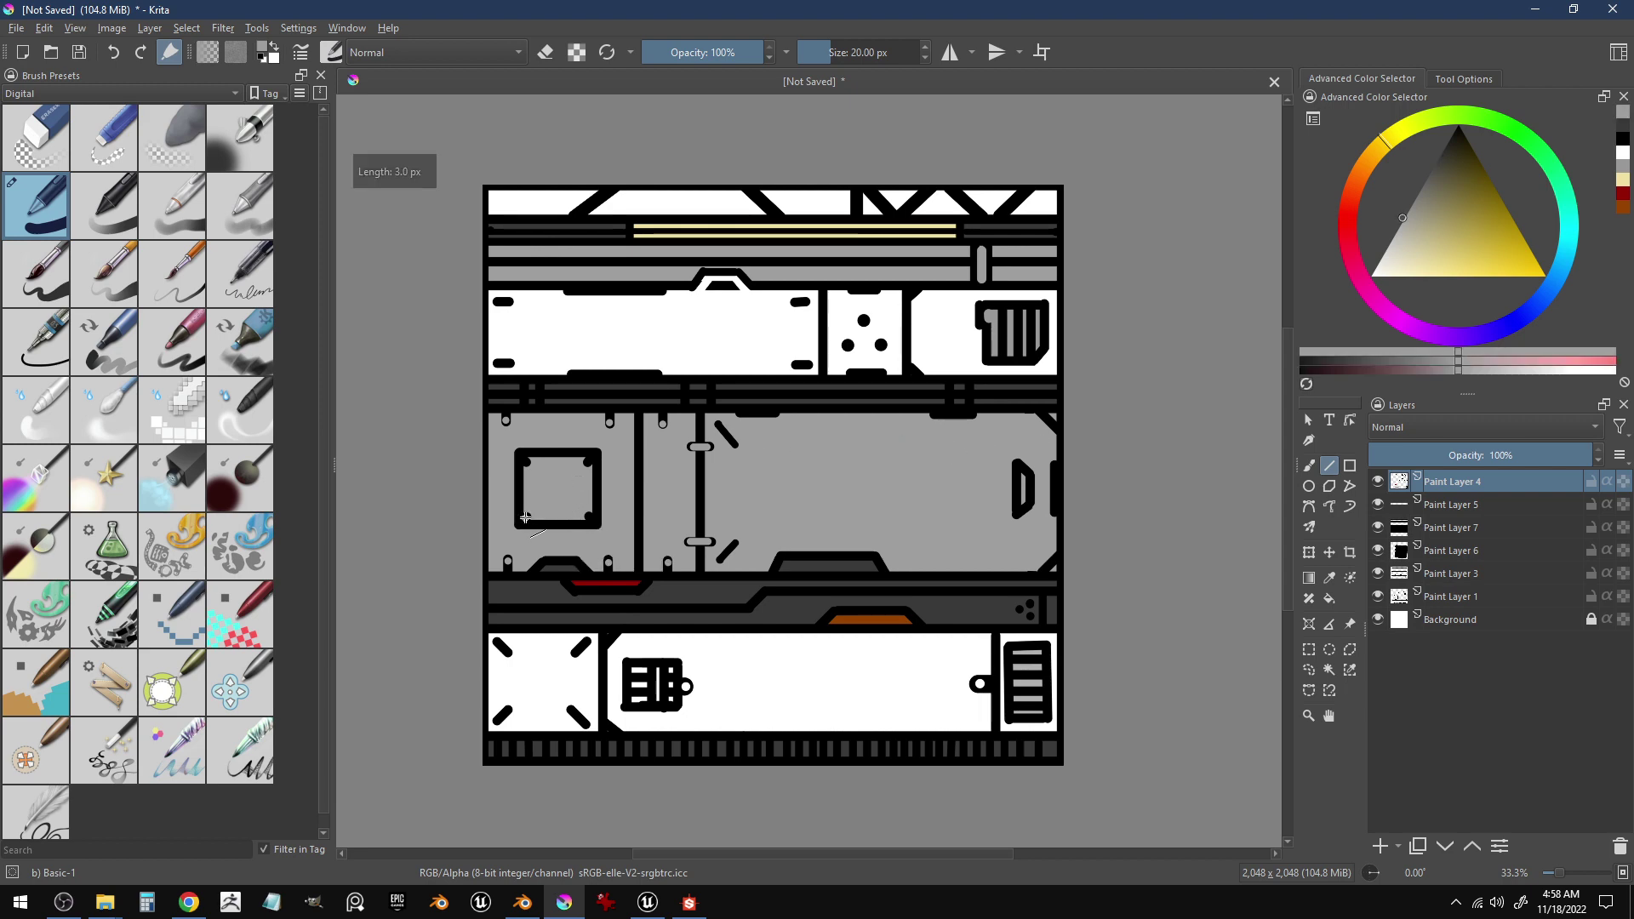
{"action": "left_click", "coordinate": [526, 462]}
{"action": "left_click_drag", "start_coordinate": [590, 519], "coordinate": [628, 555]}
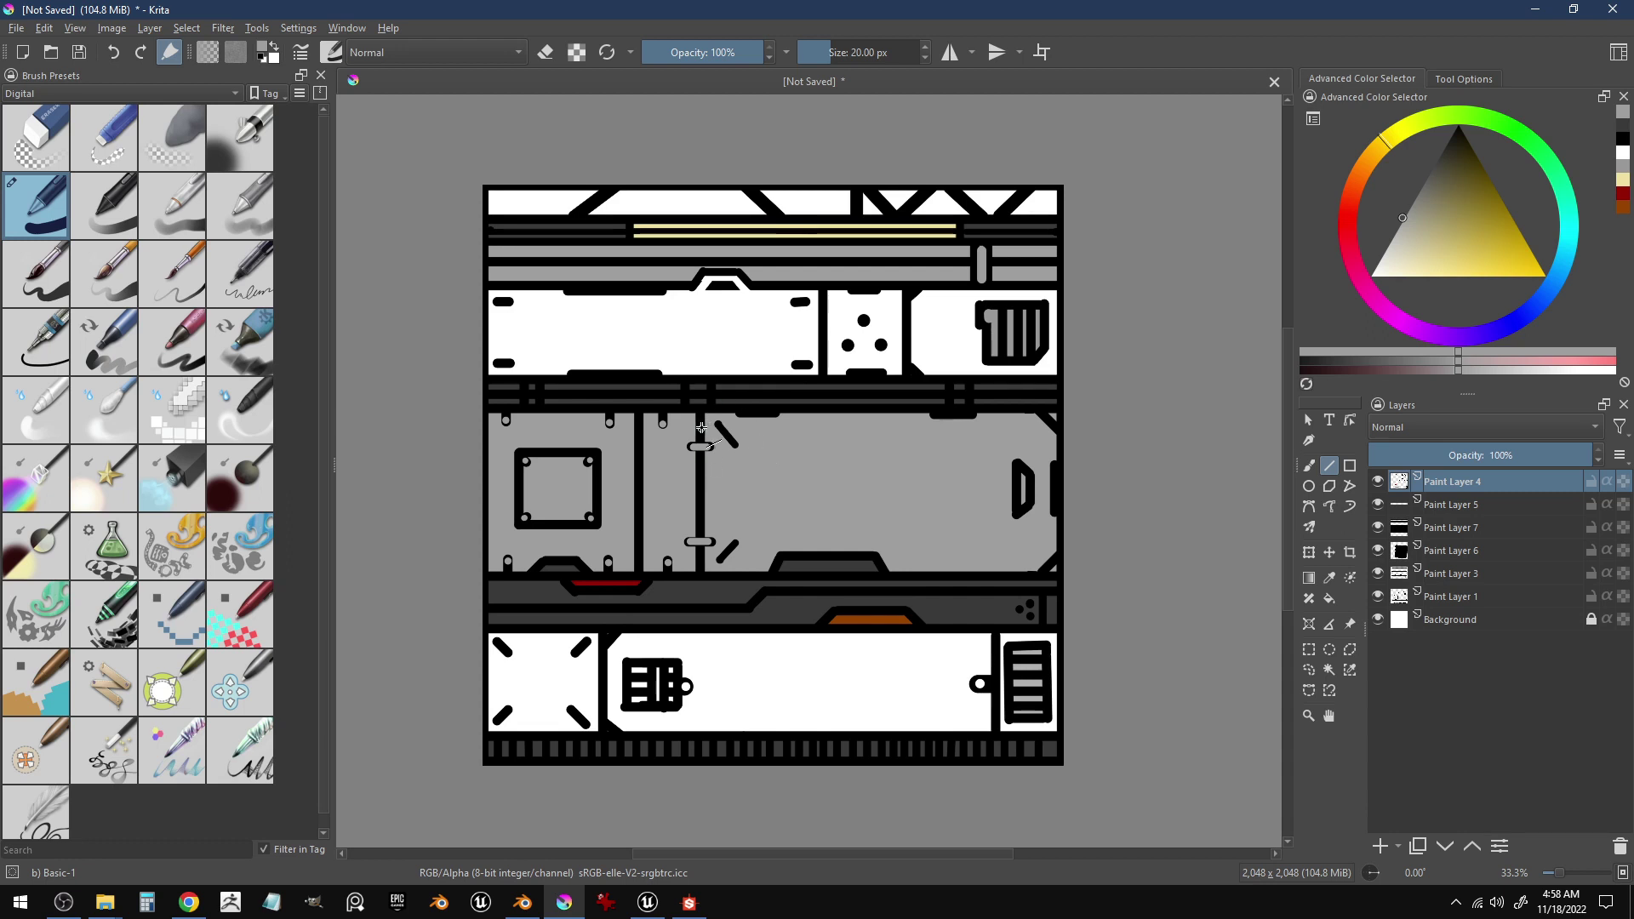
- Draw short black and light-grey strokes across the two hinges, dropping the undone vertical lines
{"action": "left_click_drag", "start_coordinate": [700, 430], "coordinate": [705, 595]}
{"action": "left_click_drag", "start_coordinate": [698, 420], "coordinate": [700, 553]}
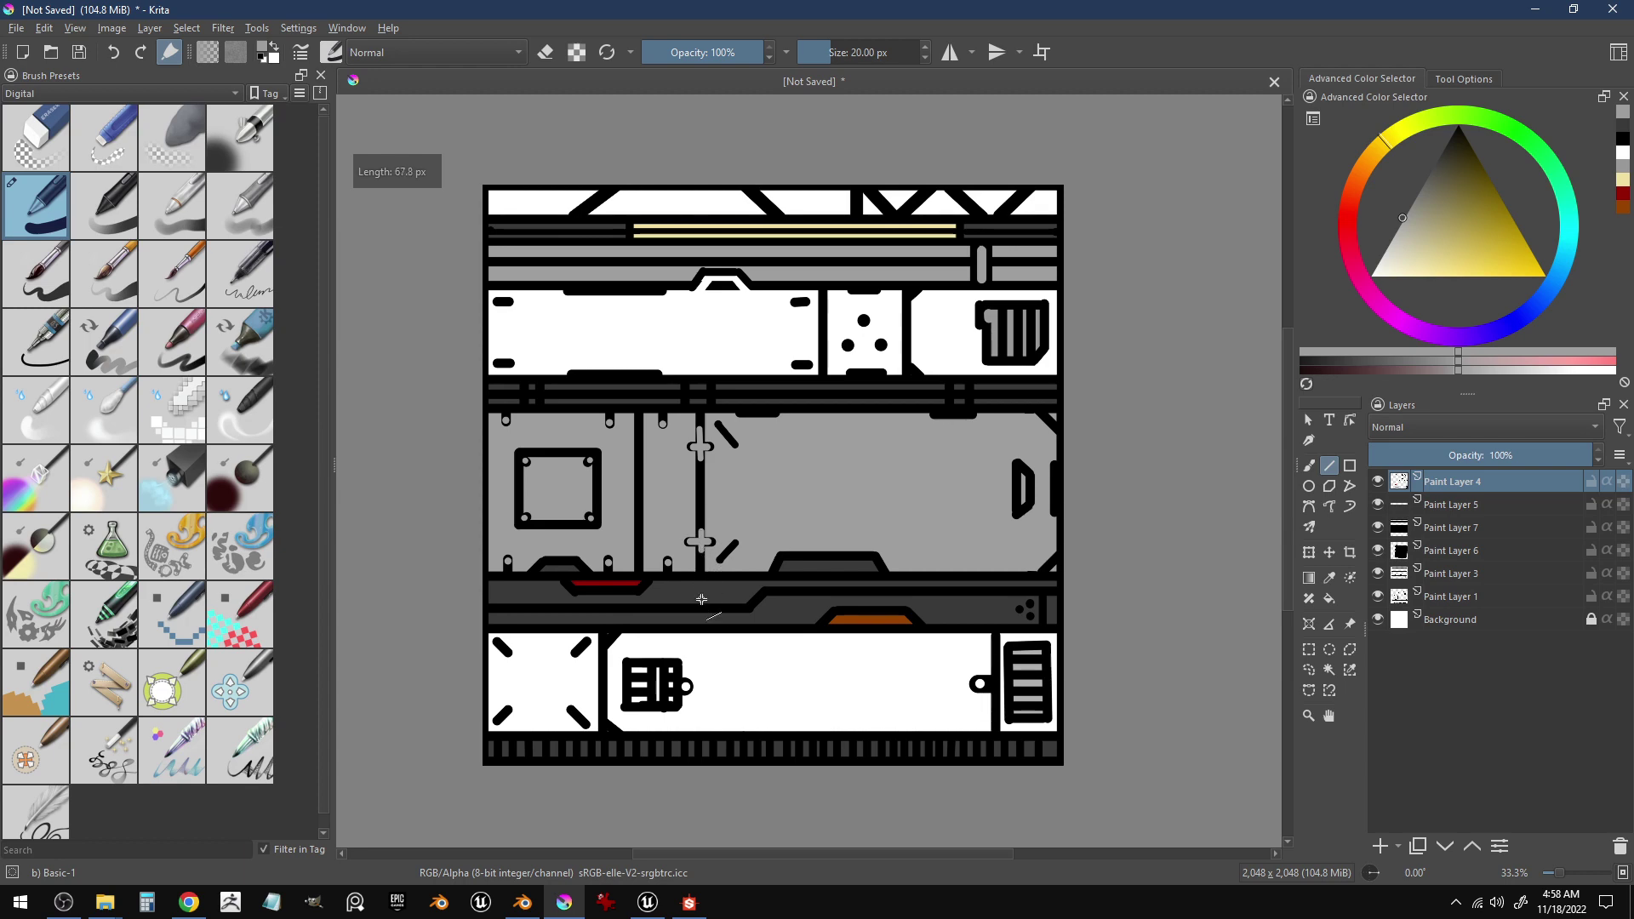
{"action": "key", "text": "ctrl+z"}
{"action": "key", "text": "ctrl+z"}
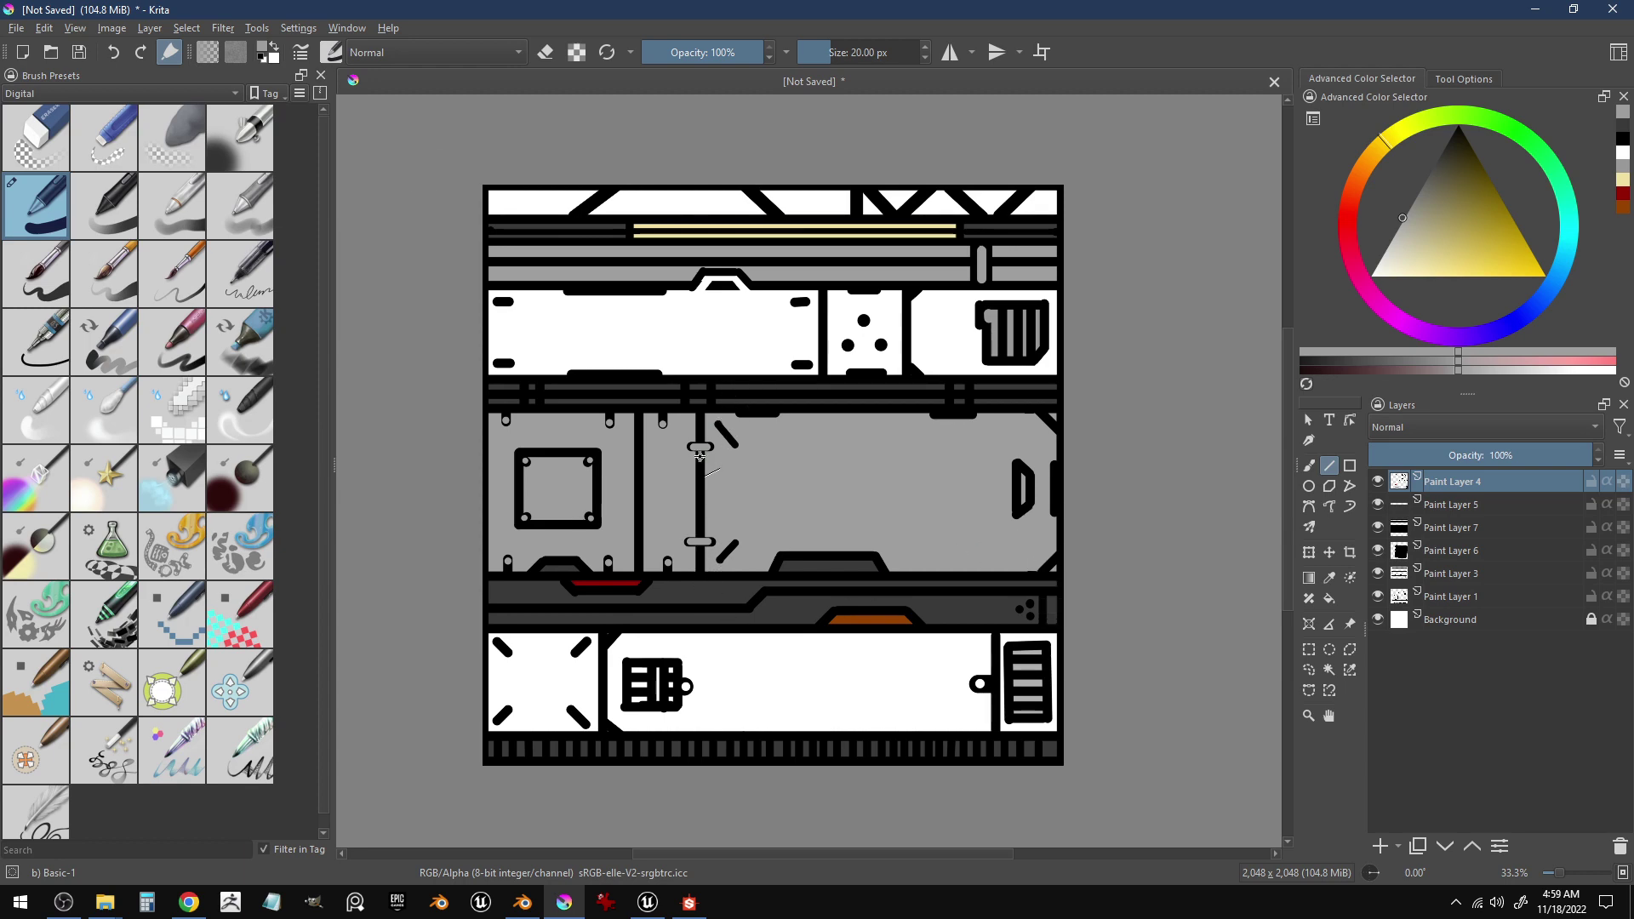
{"action": "left_click", "coordinate": [736, 401], "text": "ctrl"}
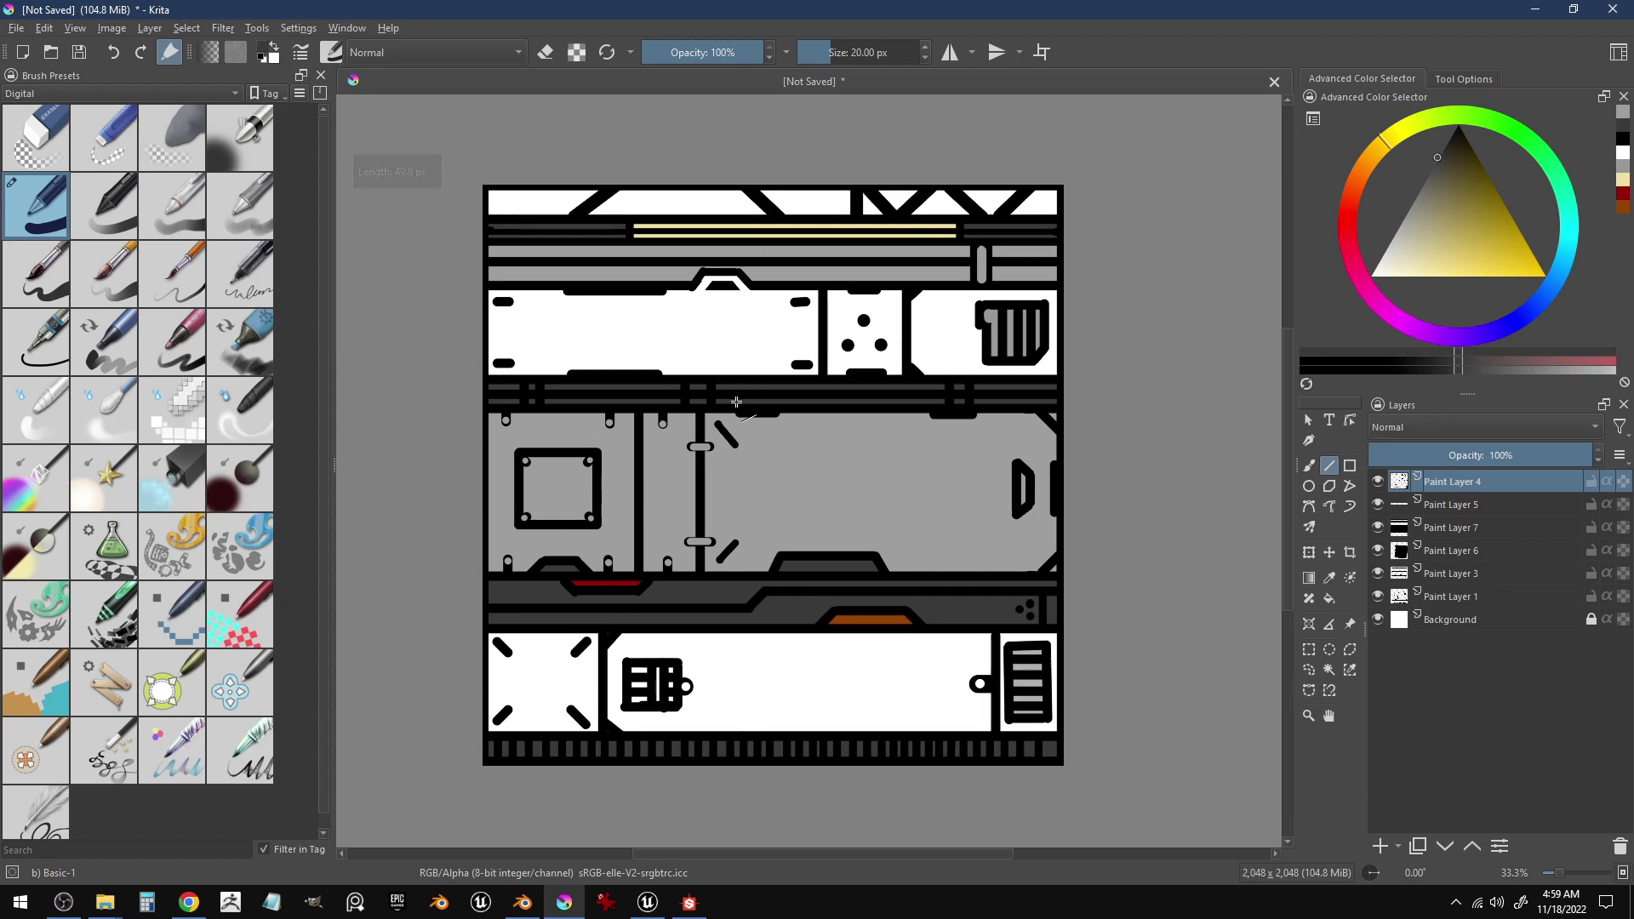
{"action": "left_click_drag", "start_coordinate": [700, 452], "coordinate": [717, 432]}
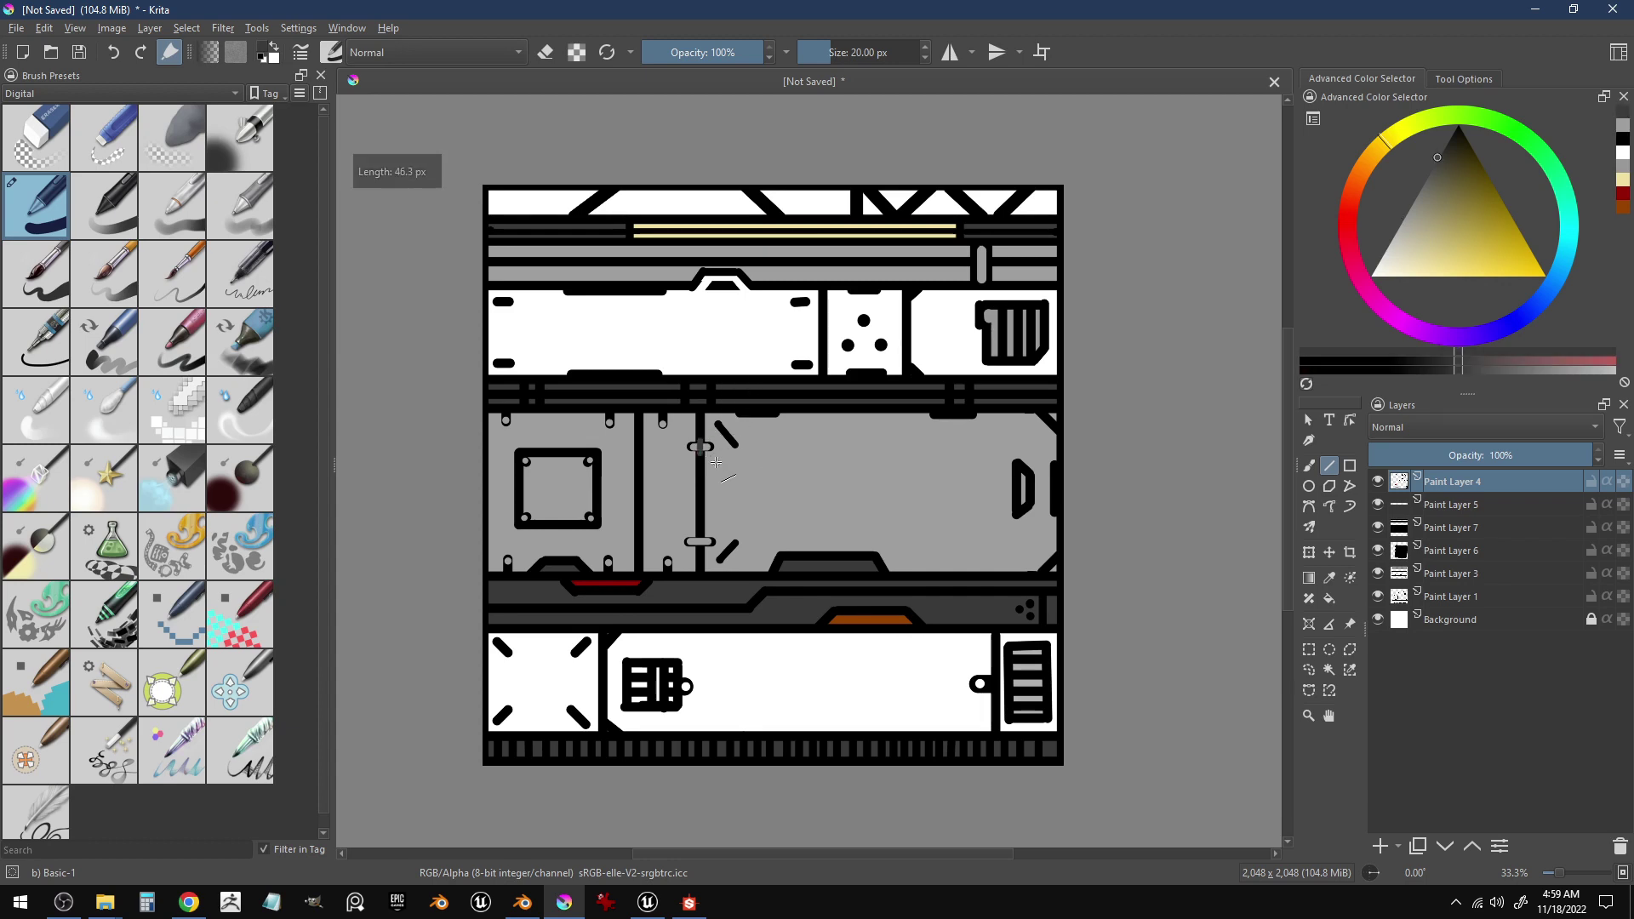
{"action": "mouse_move", "coordinate": [700, 550]}
{"action": "left_mouse_down"}
{"action": "mouse_move", "coordinate": [713, 543]}
{"action": "mouse_move", "coordinate": [696, 542]}
{"action": "left_mouse_up"}
{"action": "left_click", "coordinate": [710, 543], "text": "ctrl"}
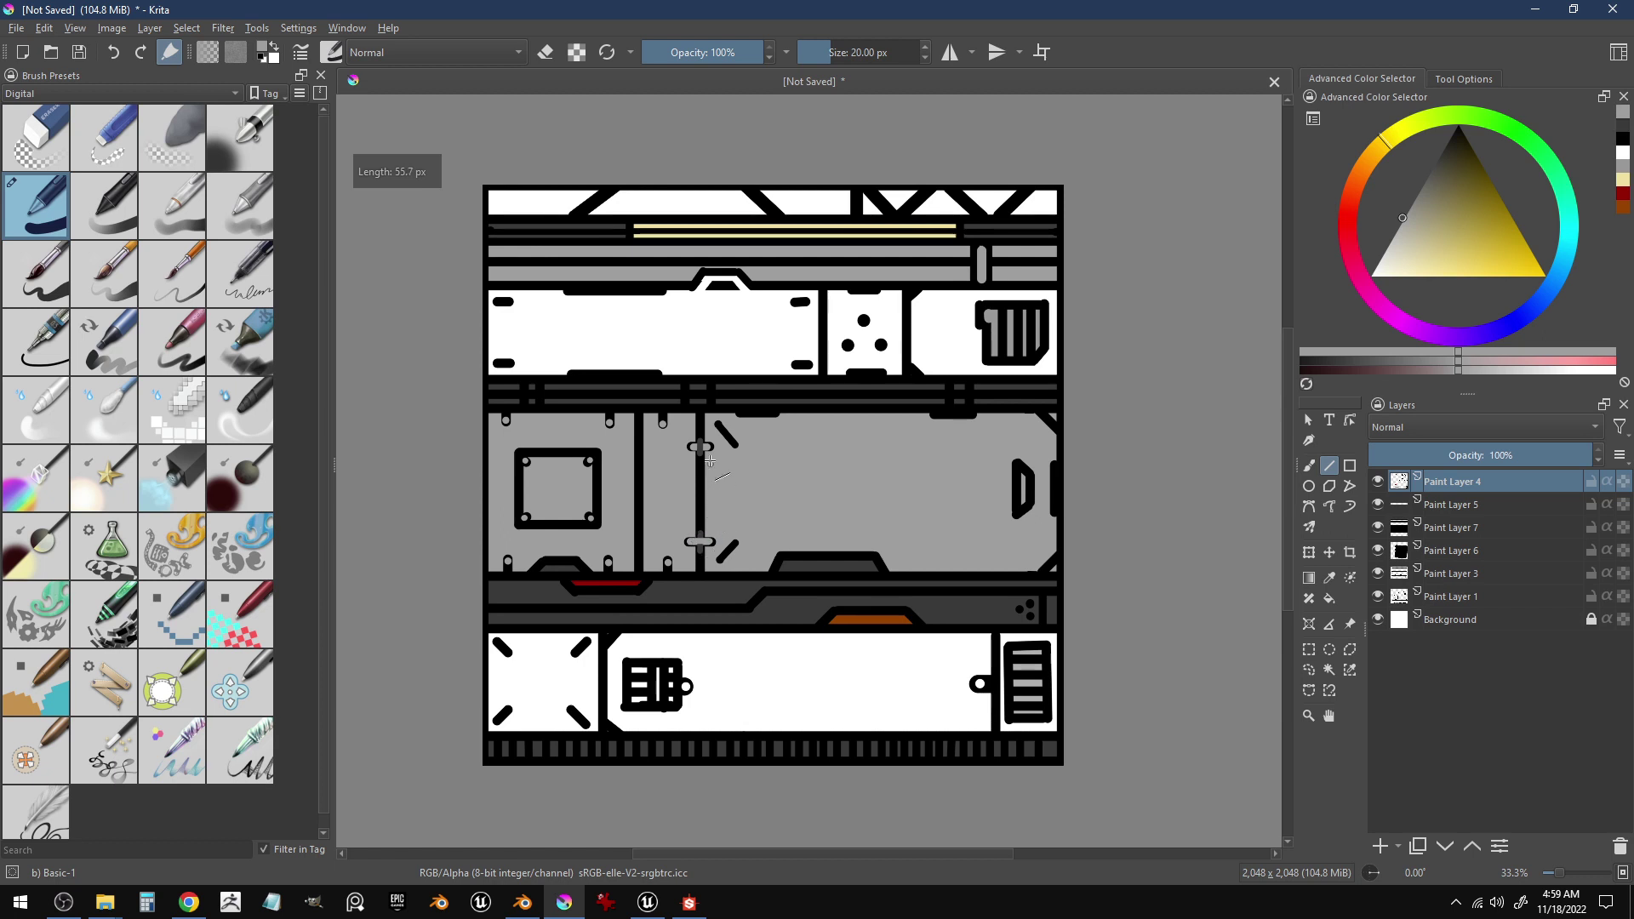
{"action": "left_click_drag", "start_coordinate": [705, 447], "coordinate": [698, 447]}
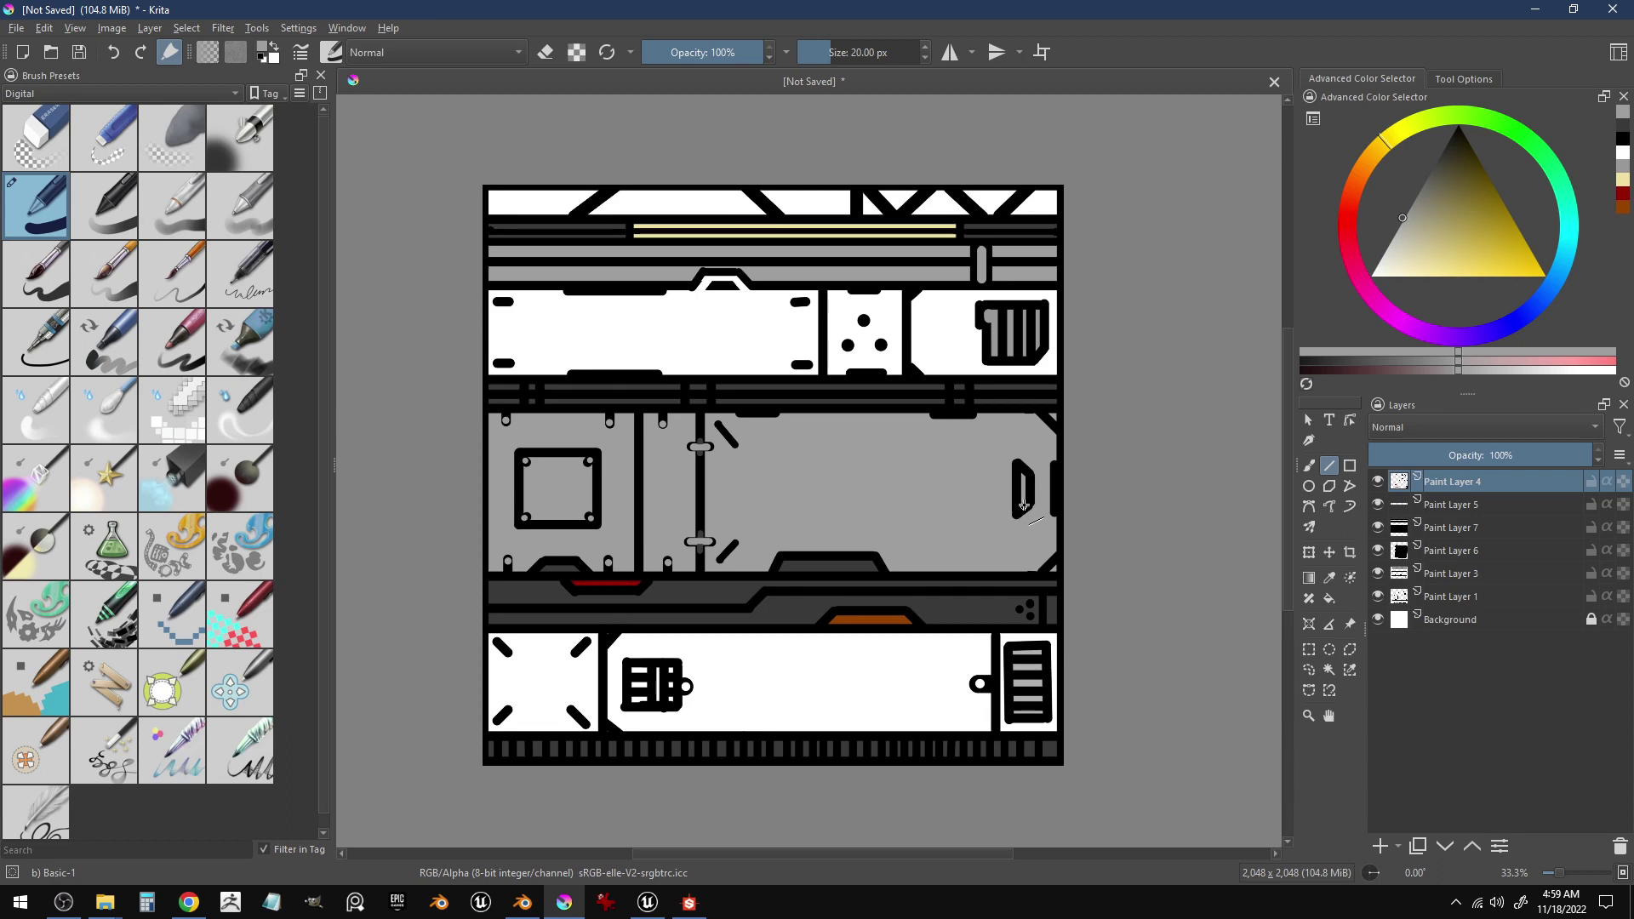
- Redraw the small handle on the grey panel's right side as a dark-grey triangle
{"action": "left_click_drag", "start_coordinate": [1023, 506], "coordinate": [1024, 476]}
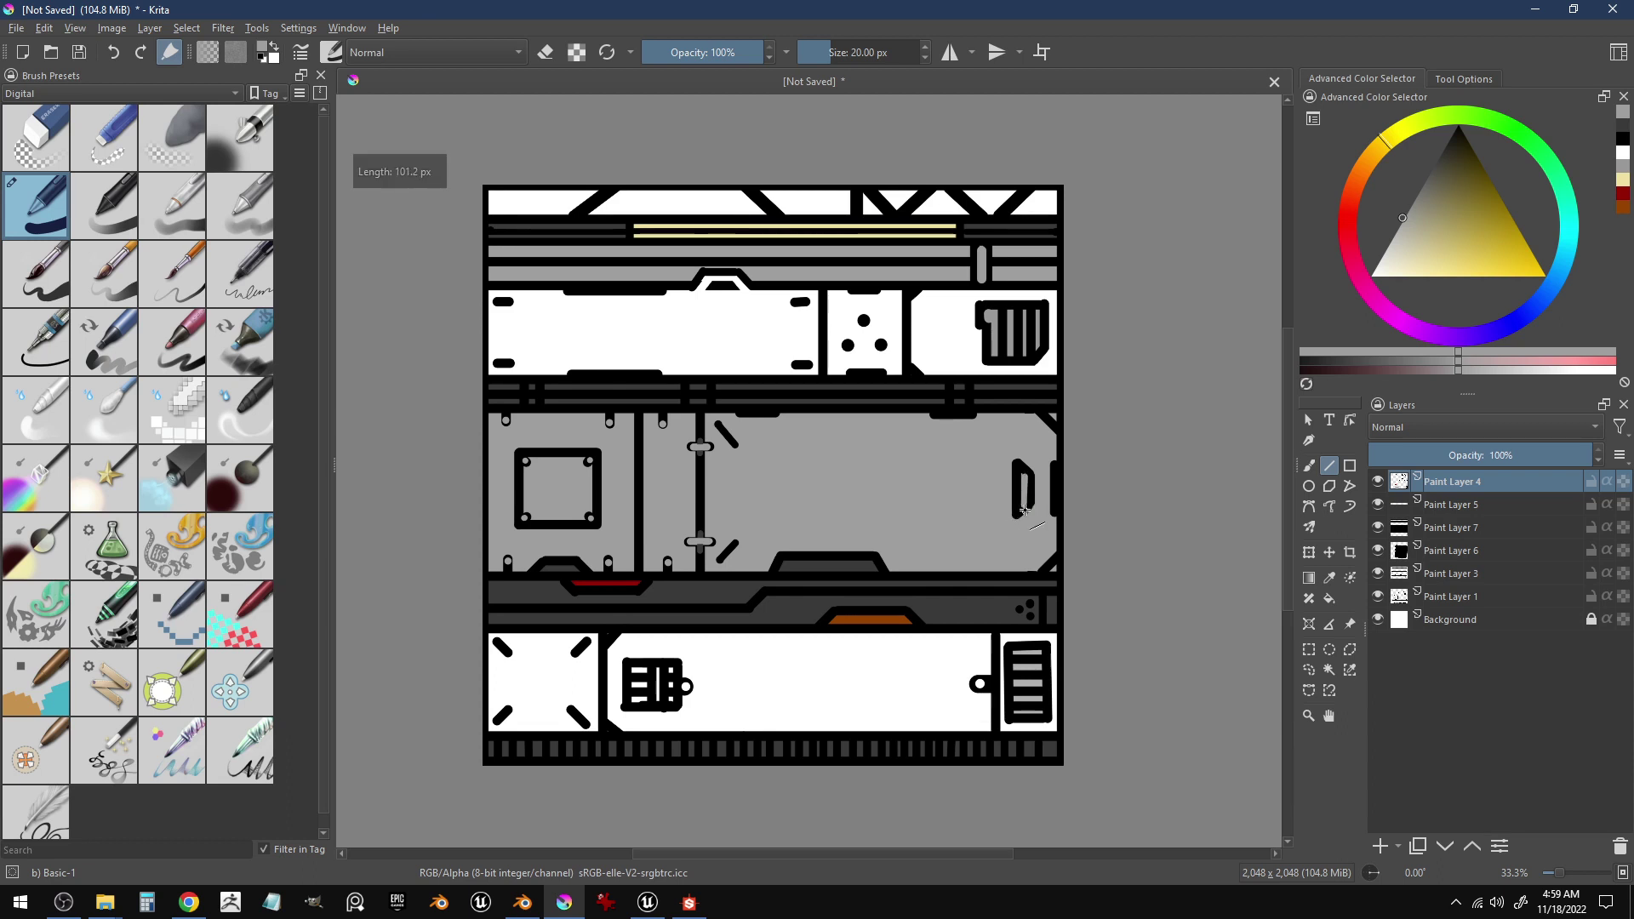
{"action": "key", "text": "ctrl+z"}
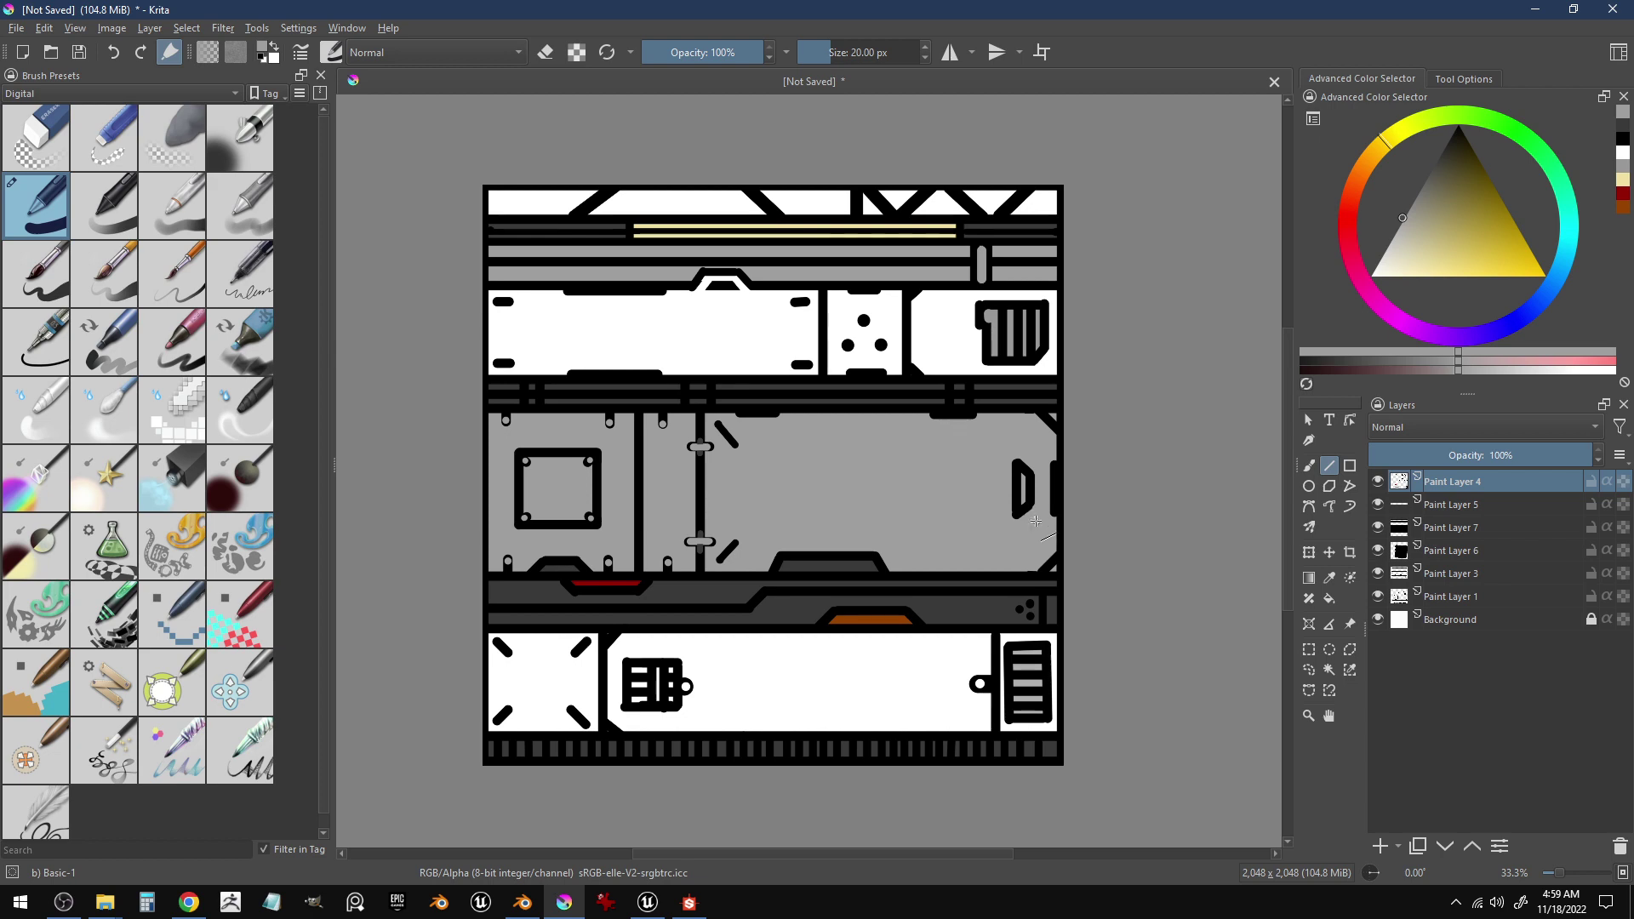
{"action": "mouse_move", "coordinate": [1023, 508]}
{"action": "left_mouse_down"}
{"action": "mouse_move", "coordinate": [1030, 491]}
{"action": "mouse_move", "coordinate": [1035, 509]}
{"action": "left_mouse_up"}
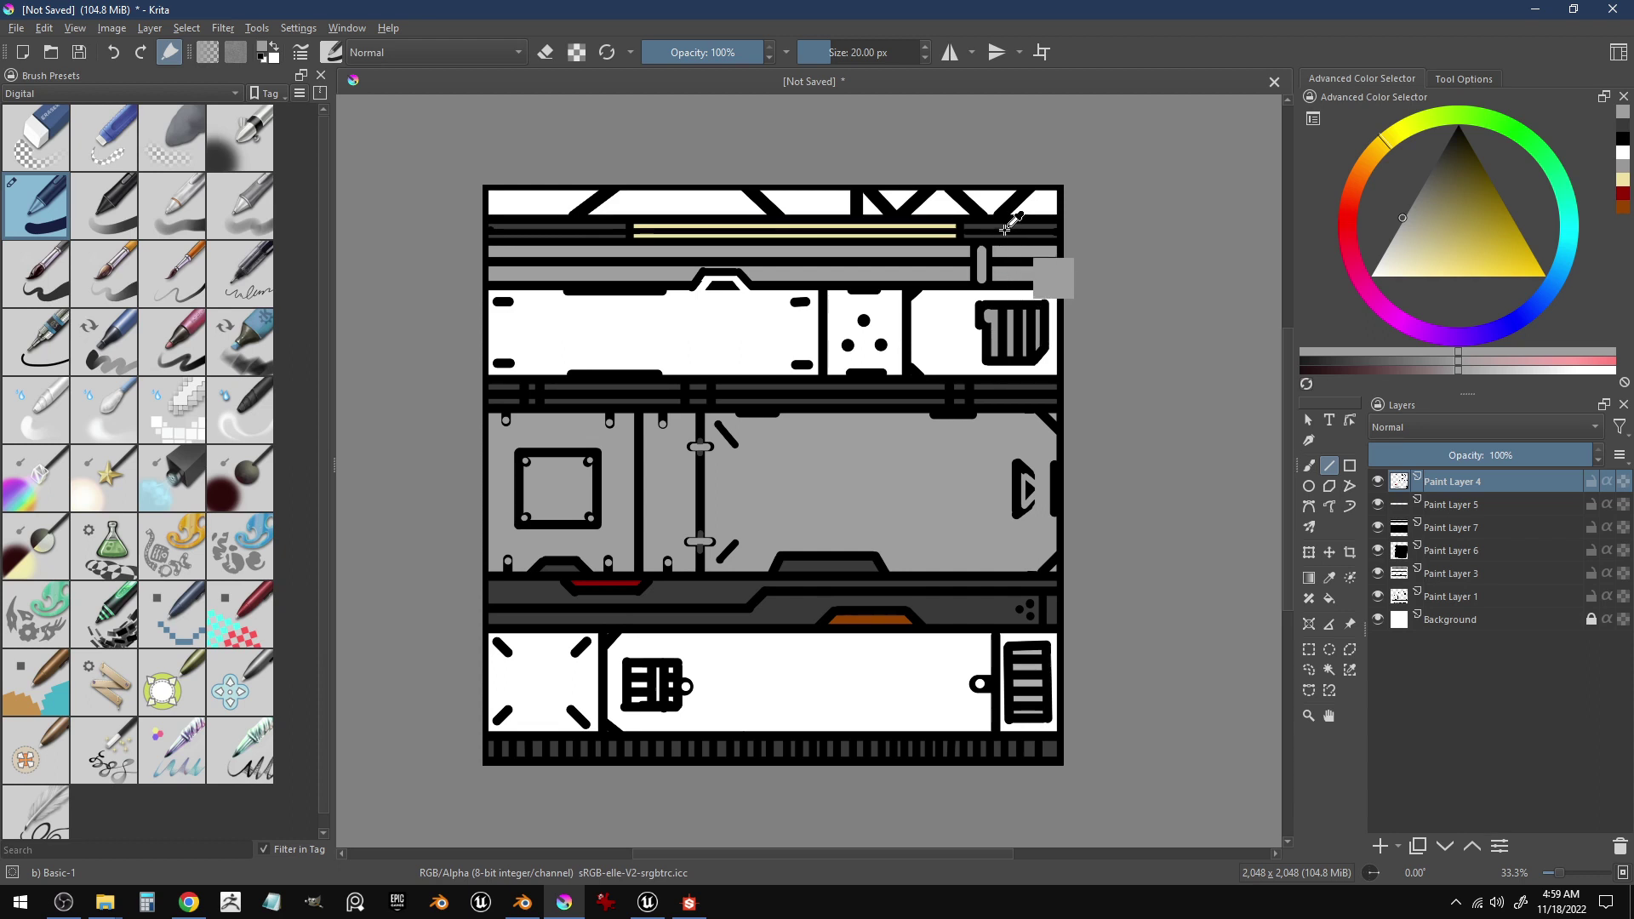
{"action": "left_click", "coordinate": [1009, 228], "text": "ctrl"}
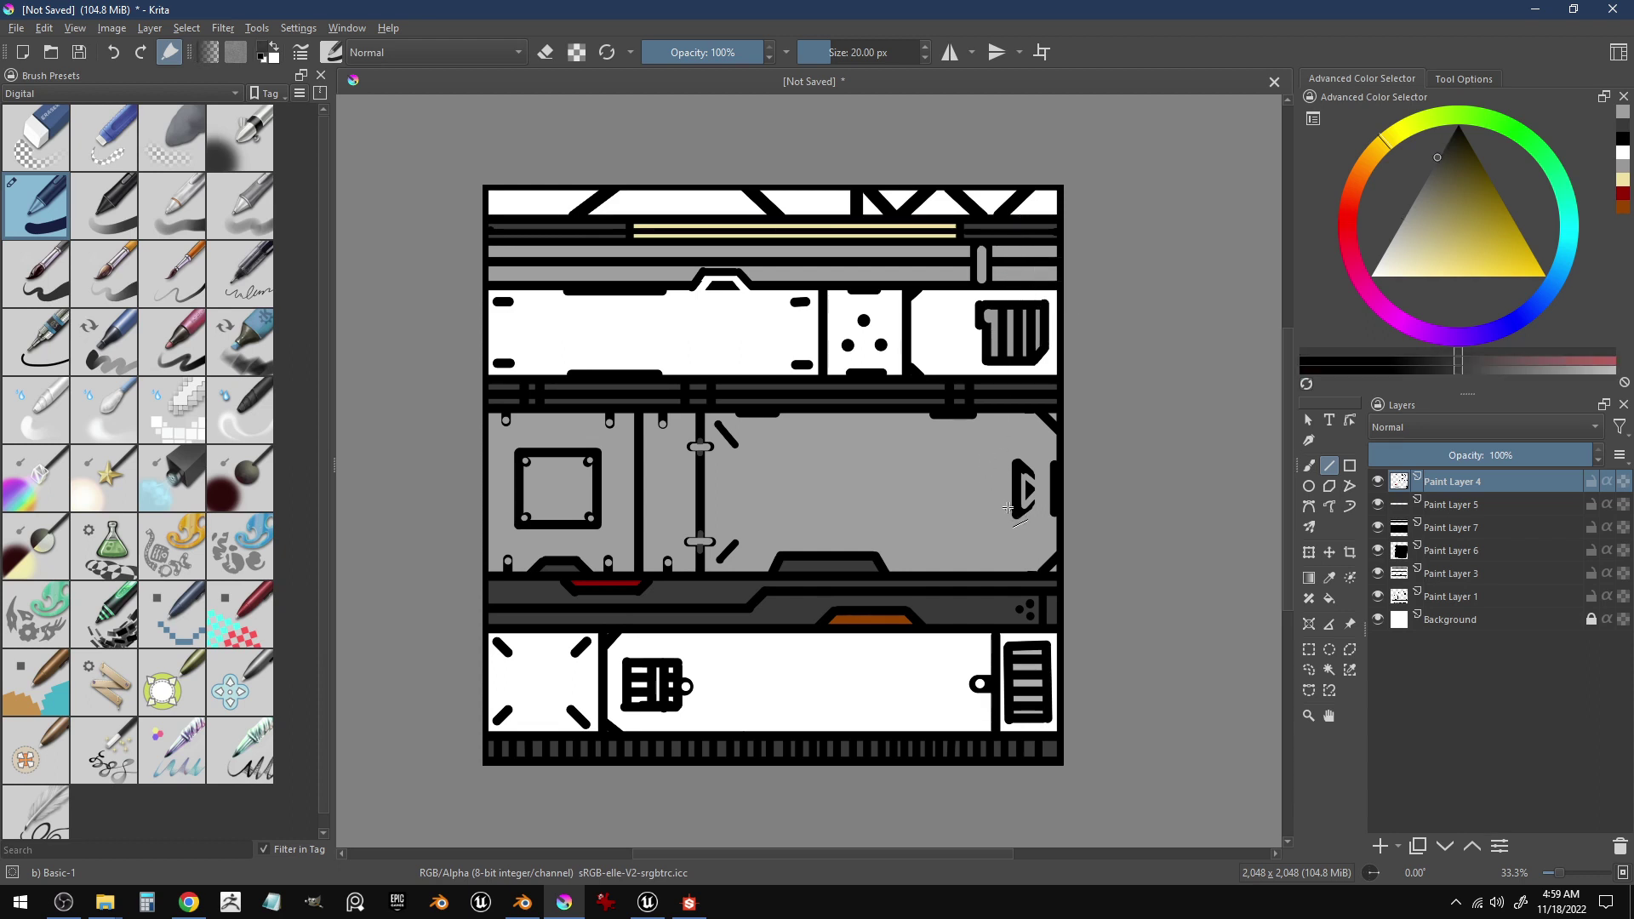
{"action": "mouse_move", "coordinate": [1007, 509]}
{"action": "left_mouse_down"}
{"action": "mouse_move", "coordinate": [1002, 466]}
{"action": "mouse_move", "coordinate": [1012, 509]}
{"action": "mouse_move", "coordinate": [1006, 471]}
{"action": "mouse_move", "coordinate": [1018, 487]}
{"action": "left_mouse_up"}
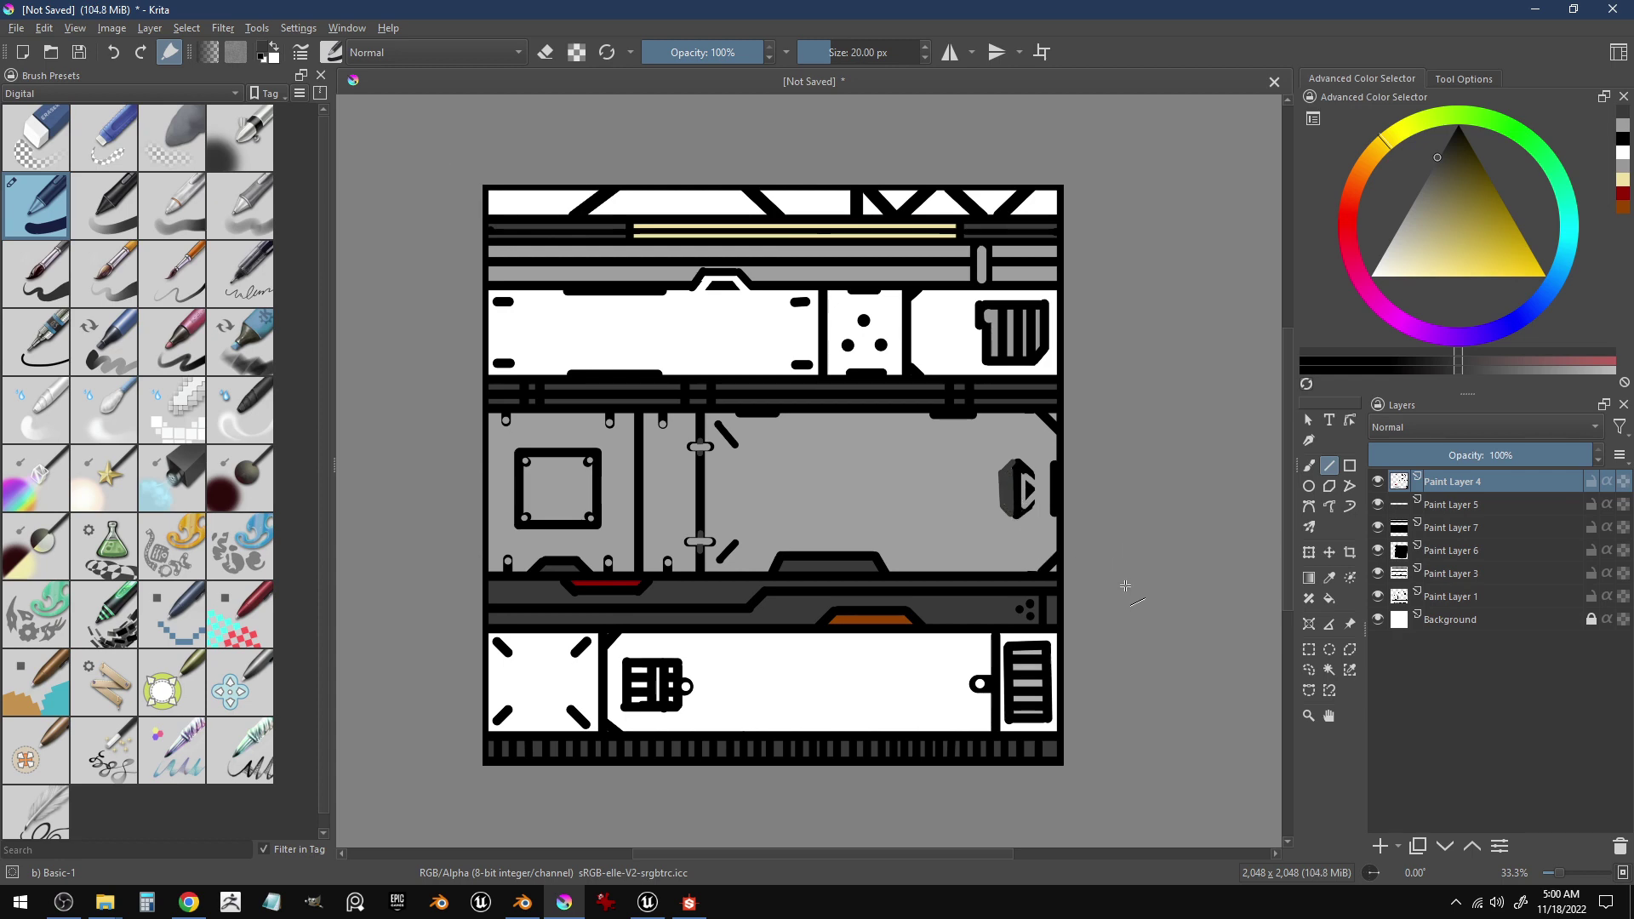
{"action": "key", "text": "ctrl+z"}
{"action": "key", "text": "ctrl+z"}
{"action": "key", "text": "ctrl+z"}
{"action": "key", "text": "ctrl+z"}
{"action": "key", "text": "ctrl+z"}
{"action": "key", "text": "ctrl+z"}
{"action": "key", "text": "ctrl+z"}
{"action": "key", "text": "ctrl+z"}
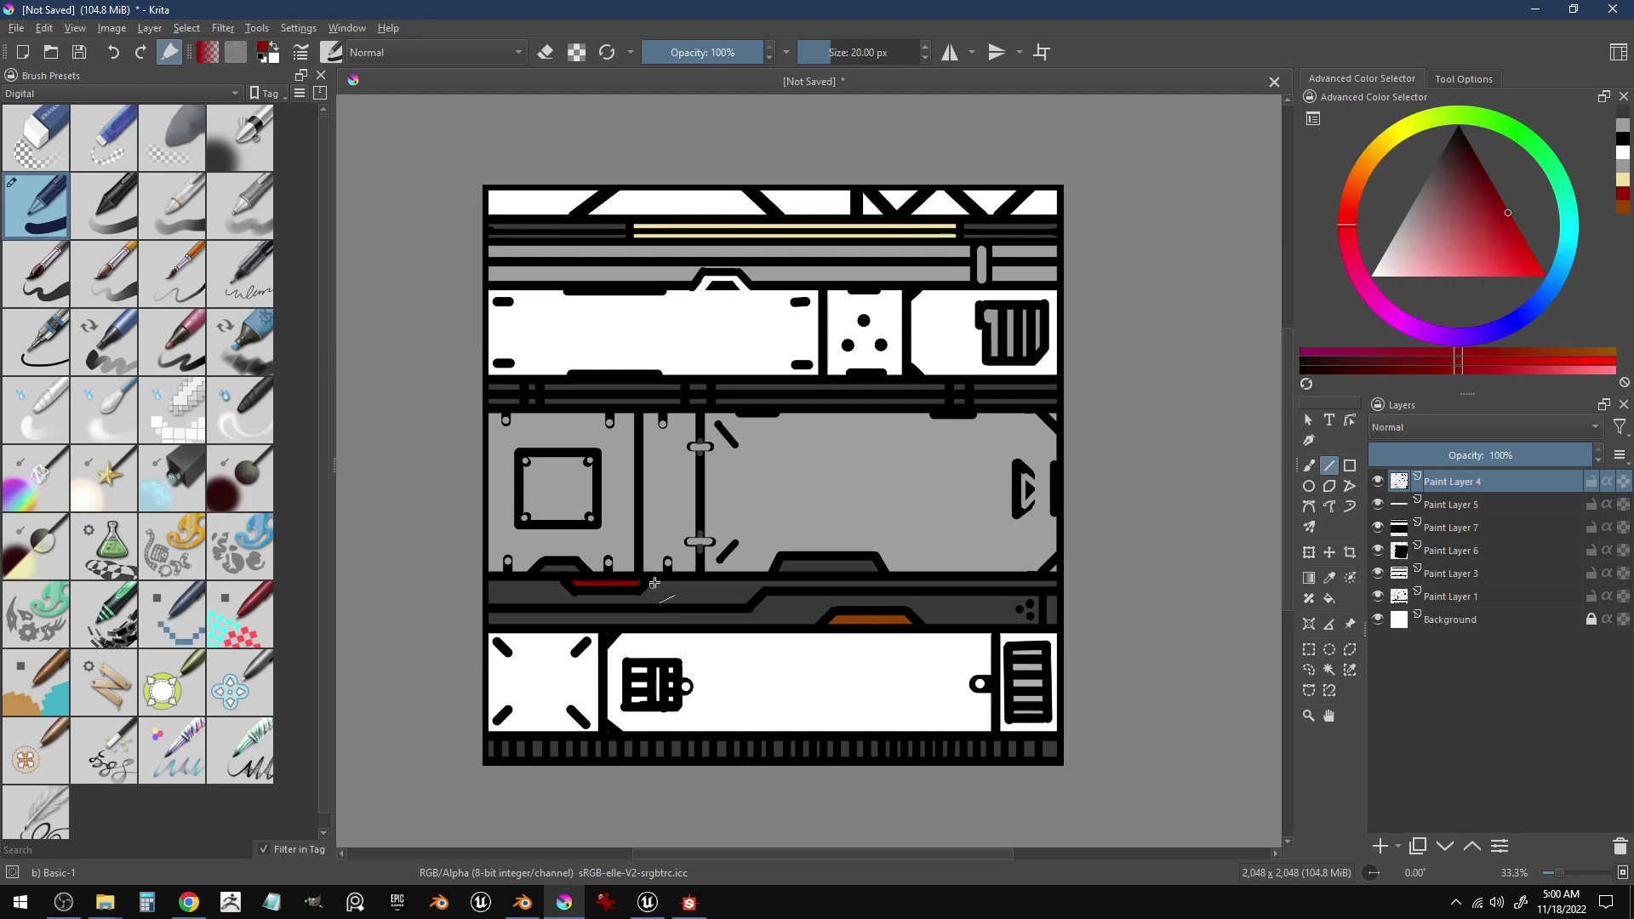
- Undo a trial red fill, then flatten Paint Layer 4, Paint Layer 7 and the rest into one layer
{"action": "left_click", "coordinate": [1330, 598]}
{"action": "left_click", "coordinate": [1030, 491]}
{"action": "key", "text": "ctrl+z"}
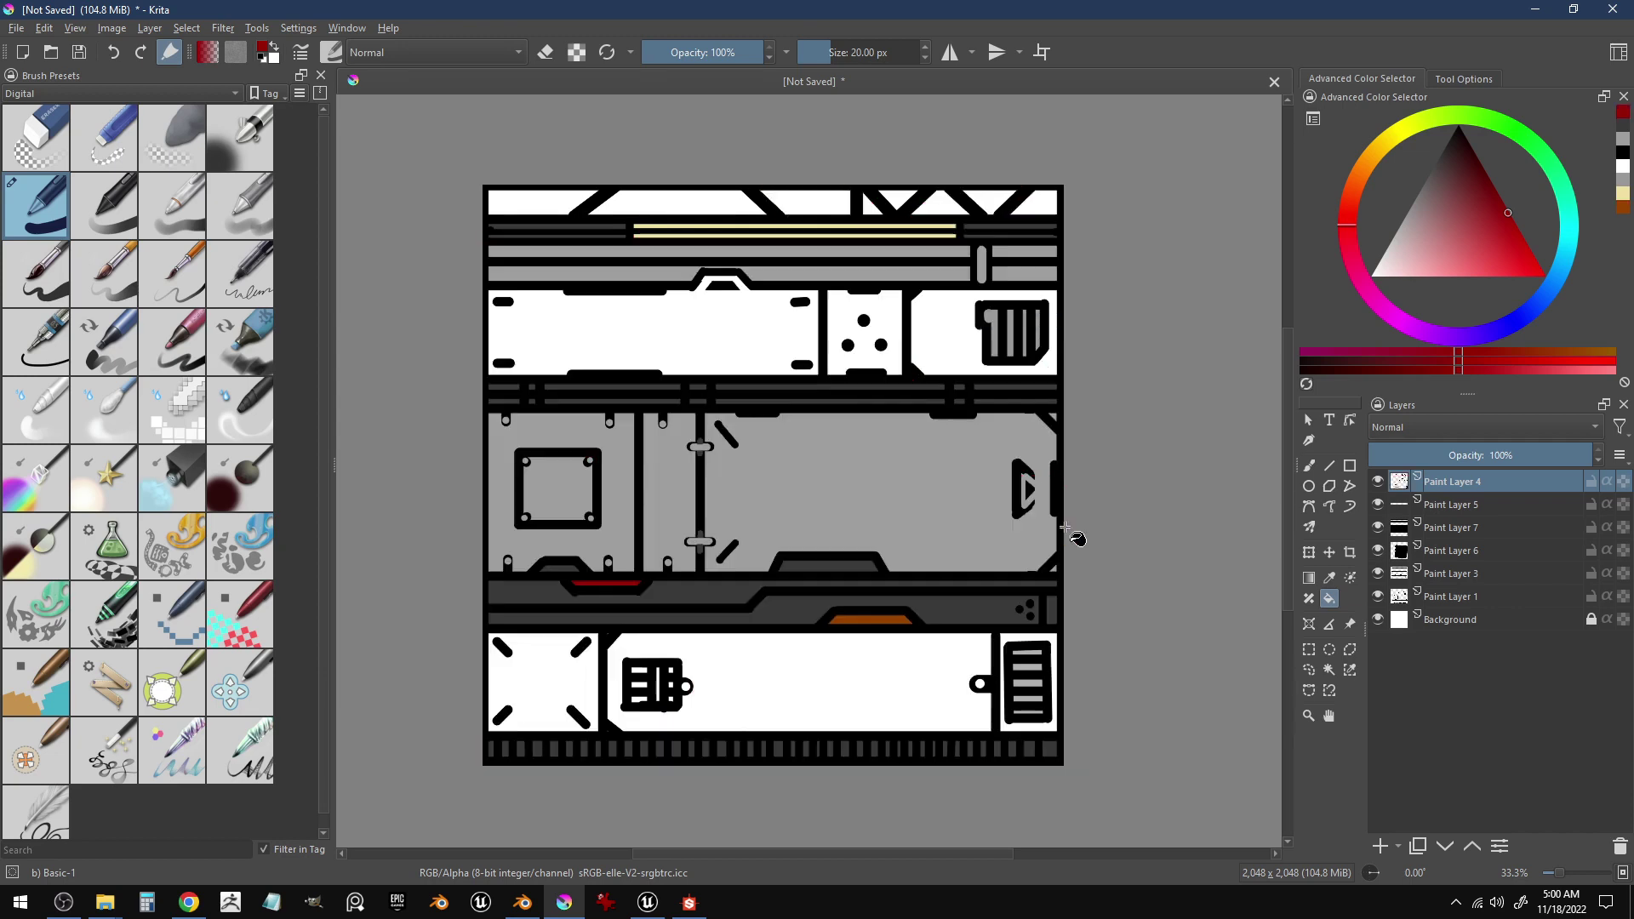
{"action": "left_click", "coordinate": [1378, 528]}
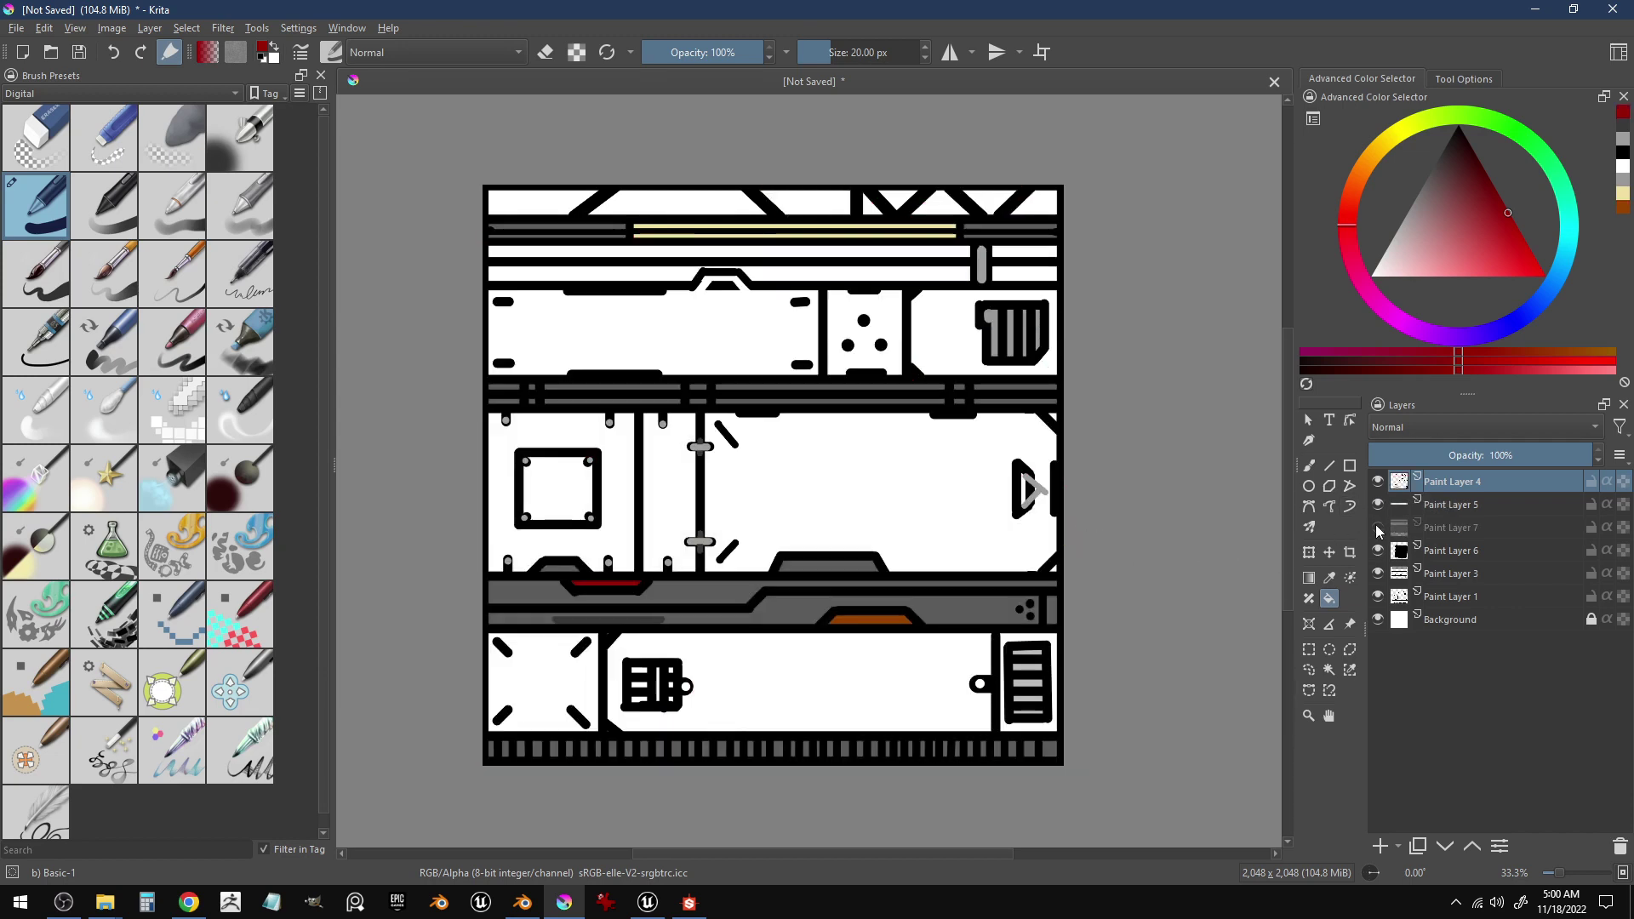
{"action": "left_click", "coordinate": [1378, 527]}
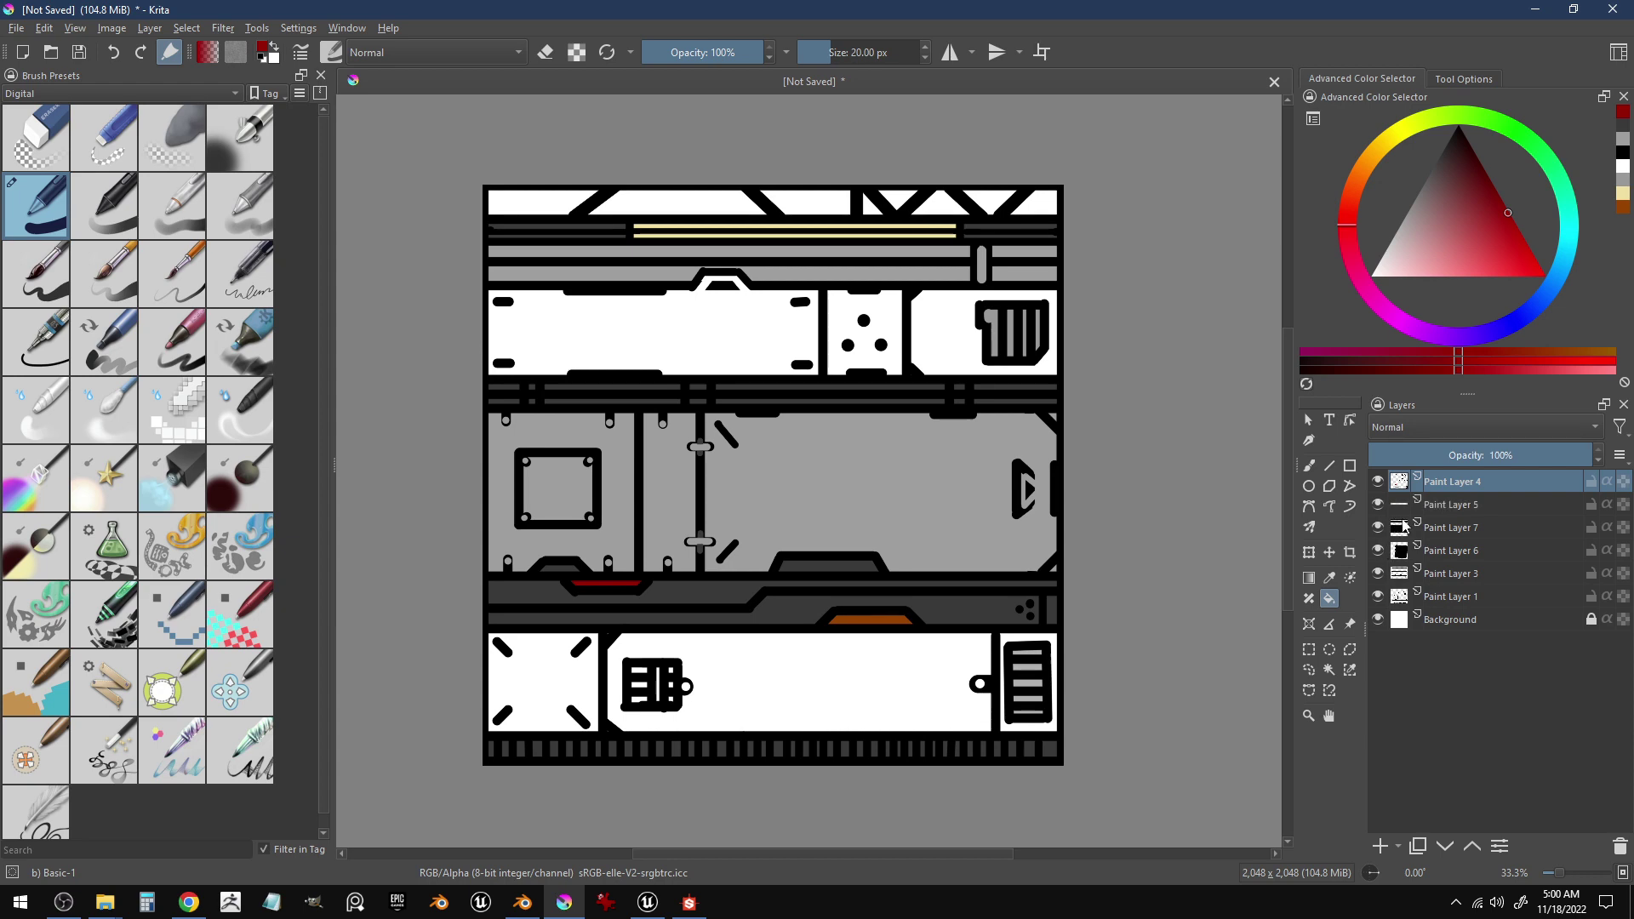
{"action": "right_click", "coordinate": [1405, 528]}
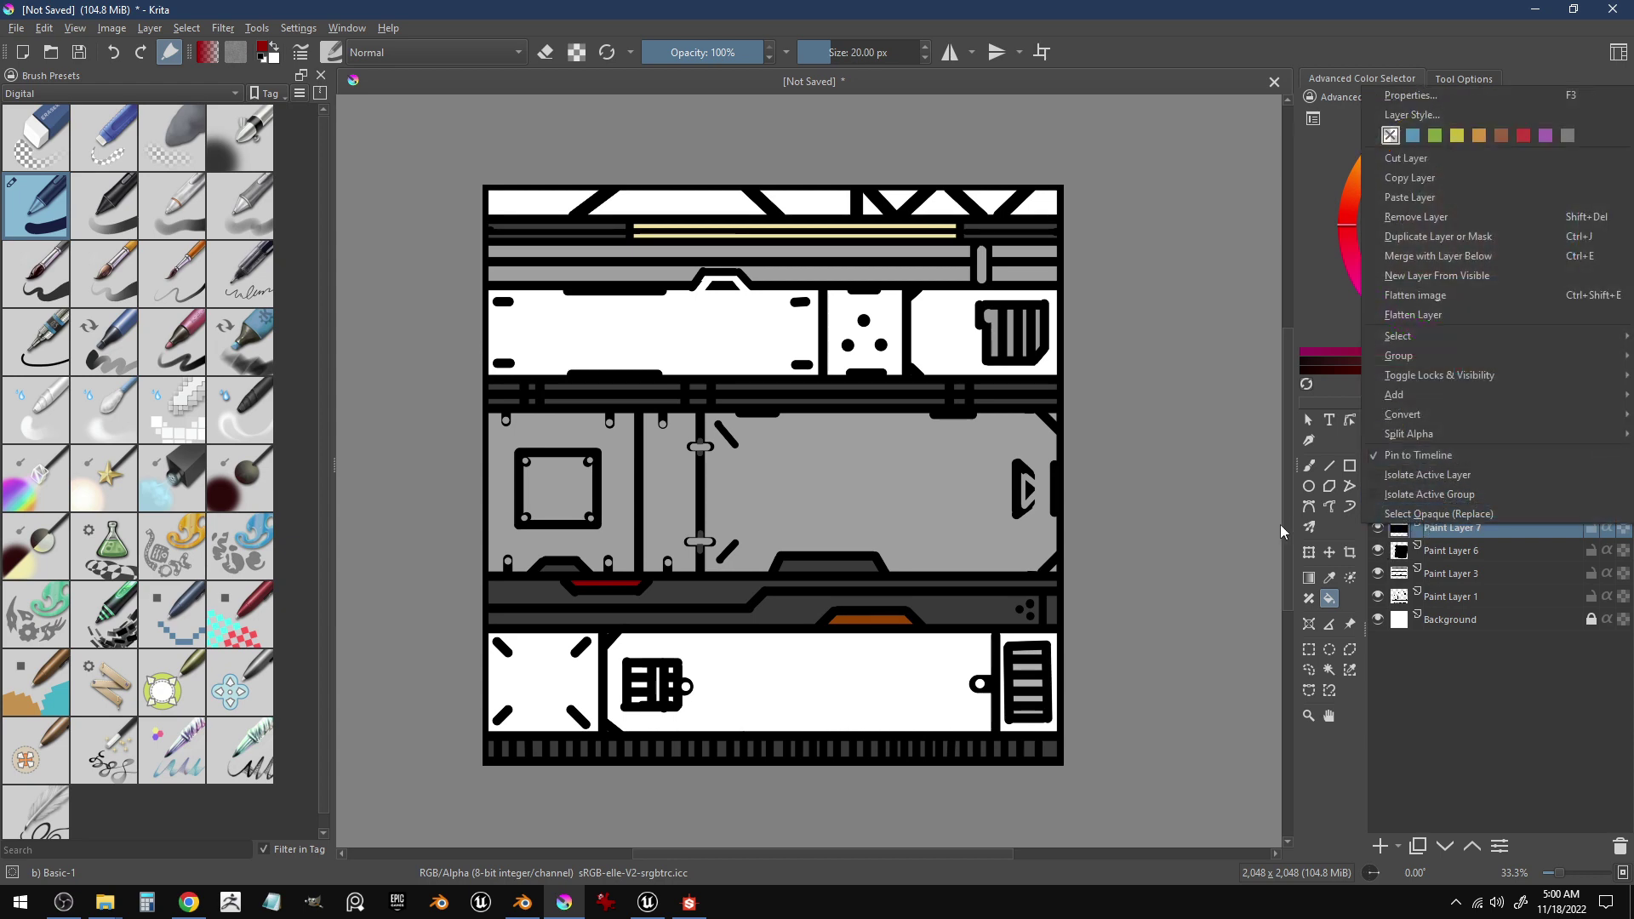
{"action": "left_click", "coordinate": [1242, 529]}
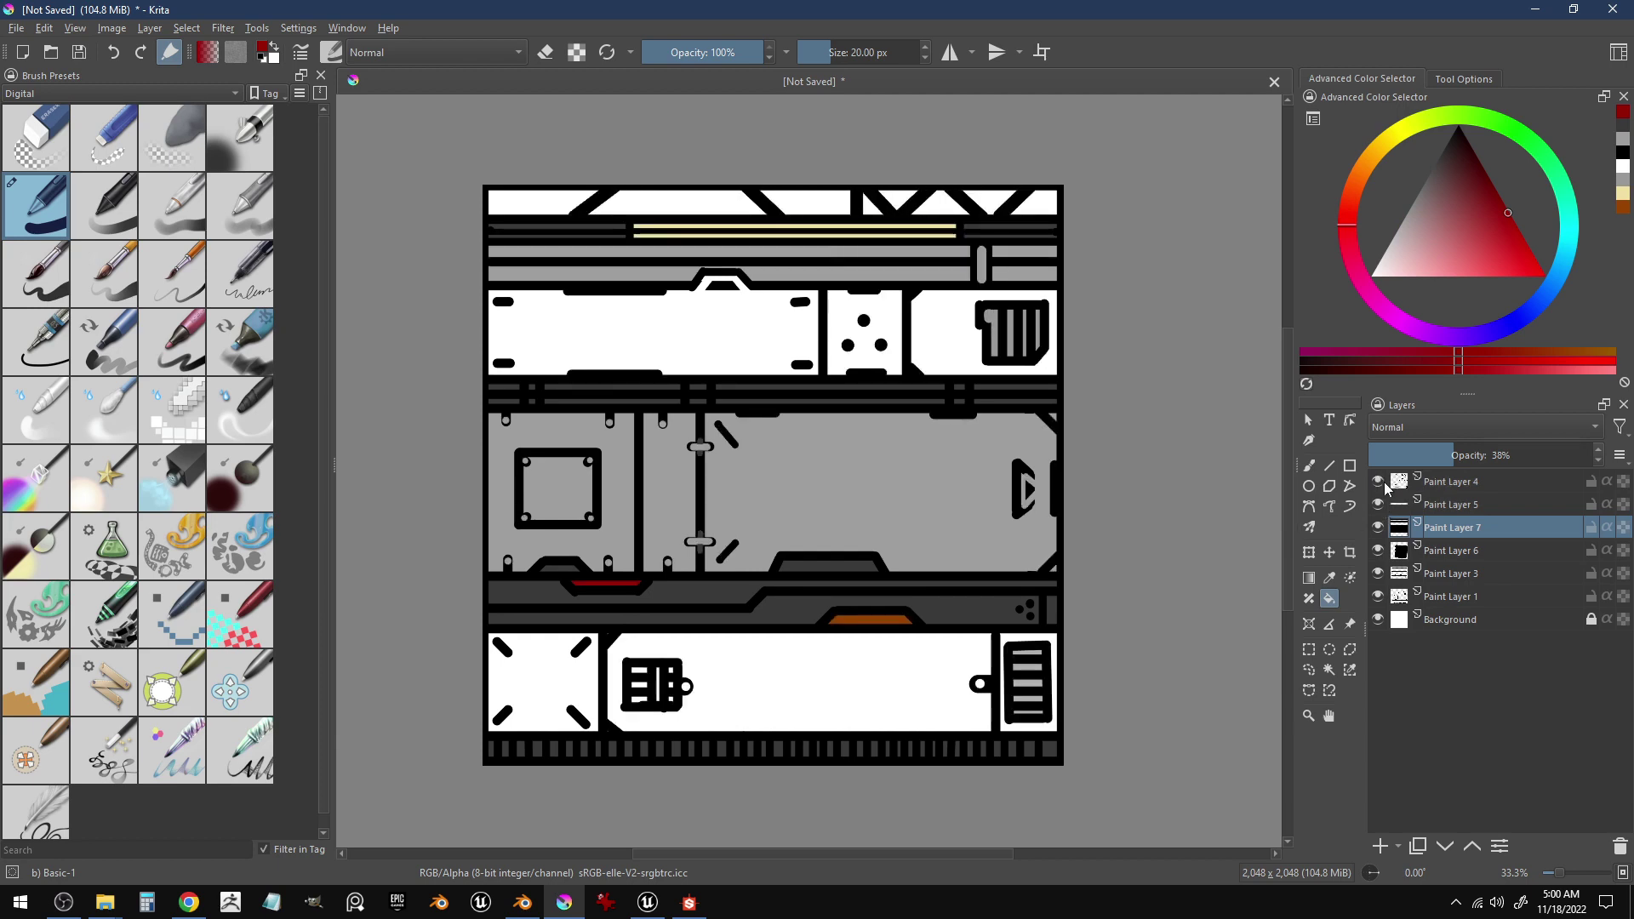
{"action": "right_click", "coordinate": [1450, 480]}
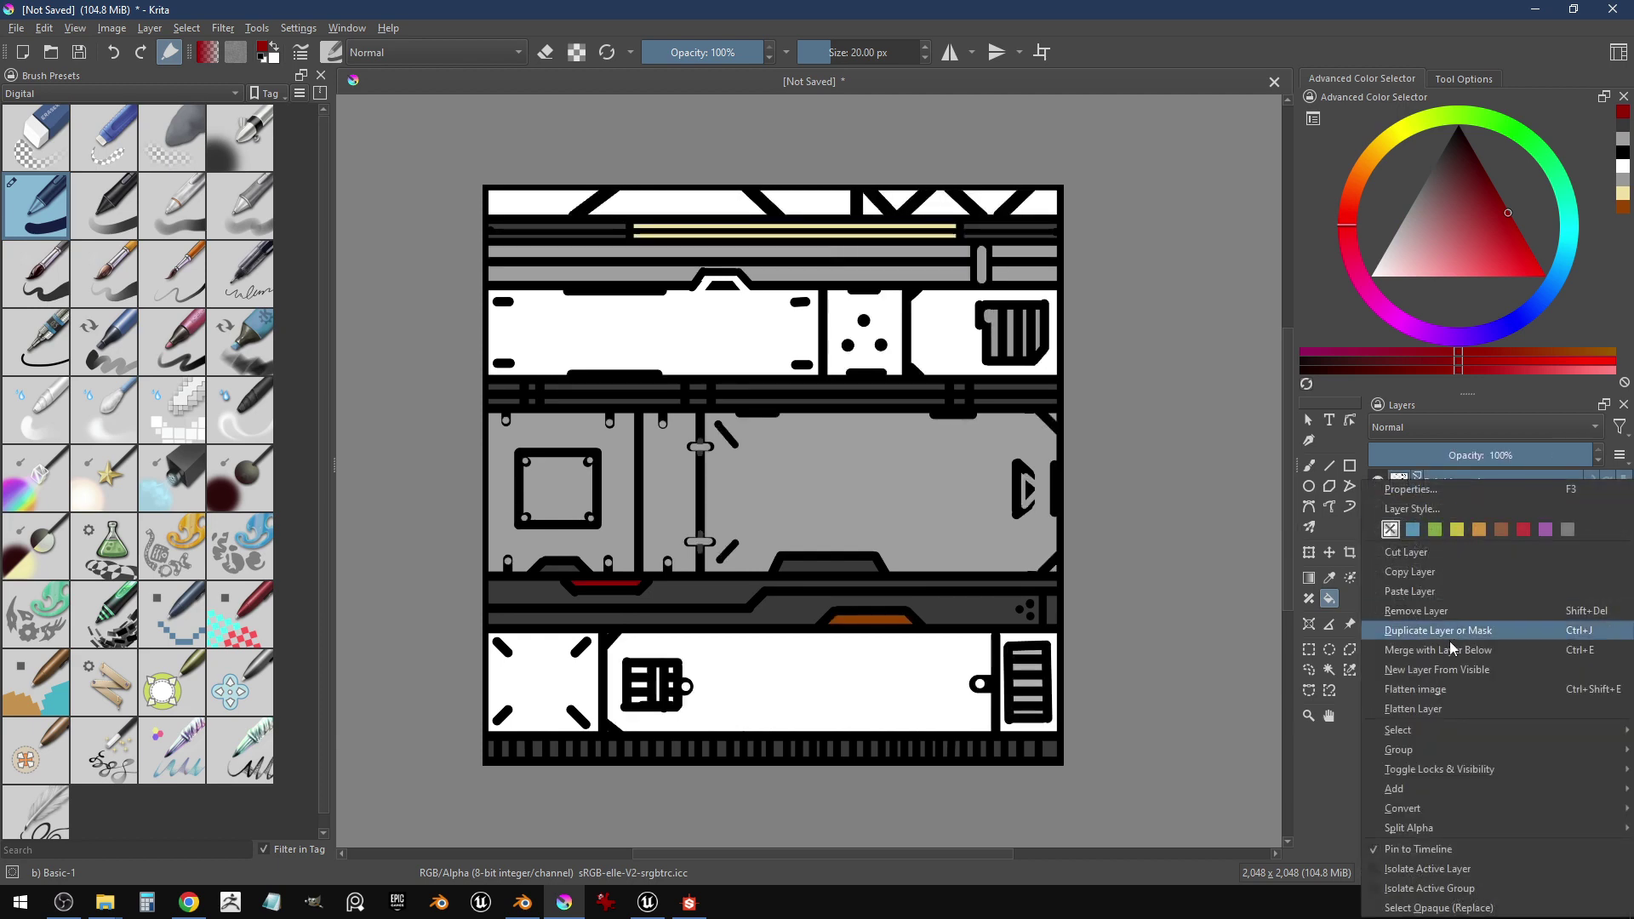
{"action": "left_click", "coordinate": [1453, 694]}
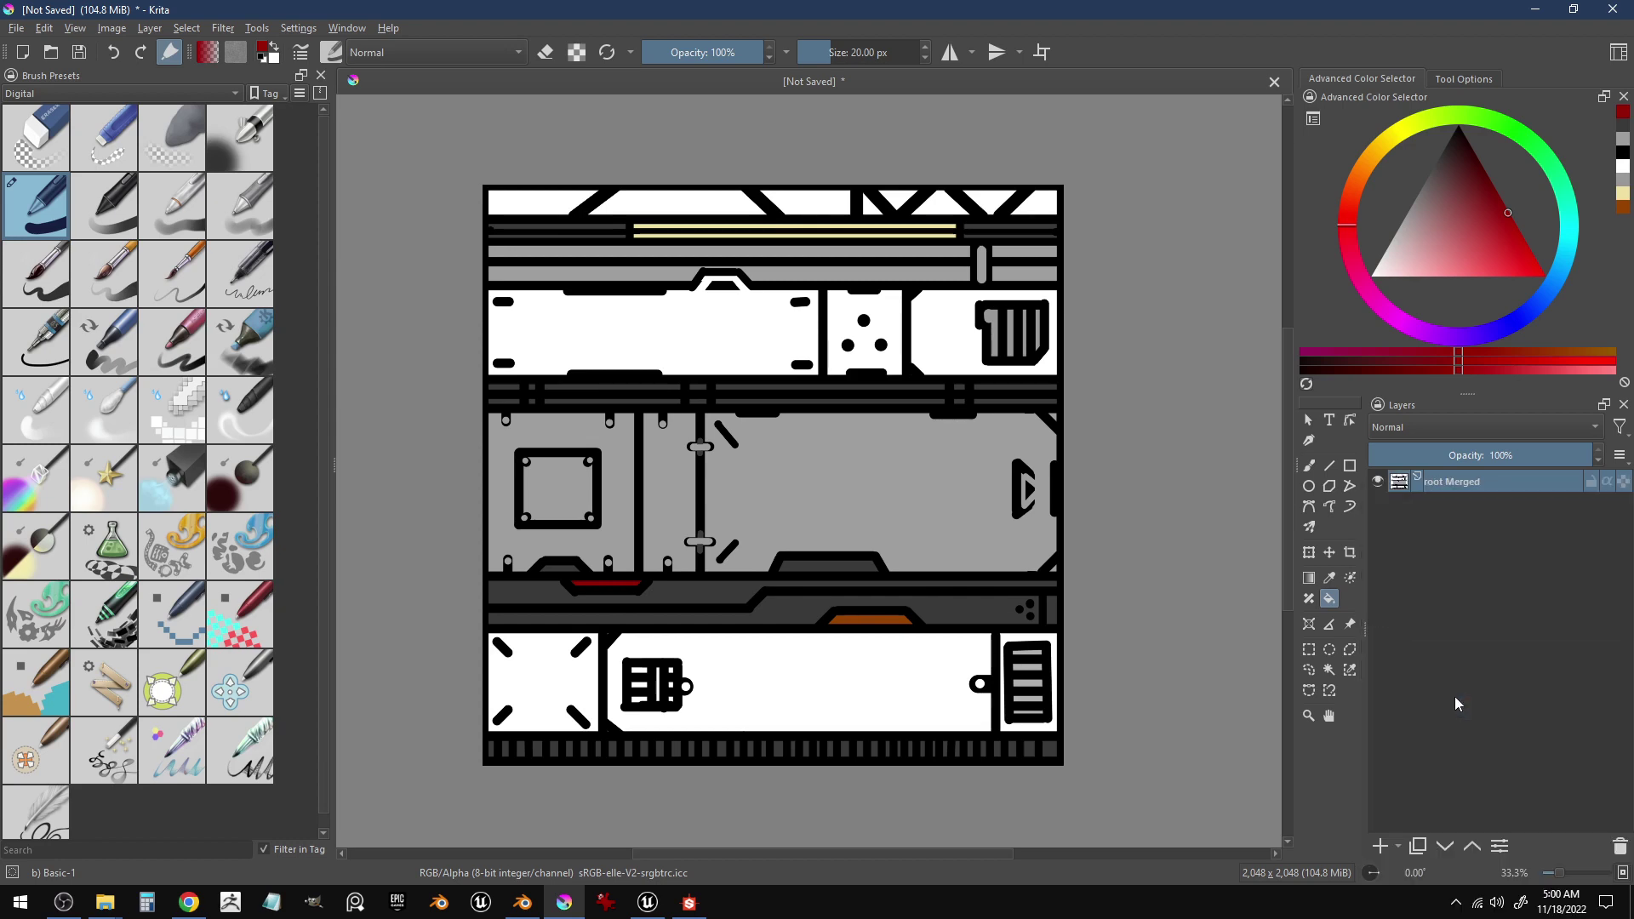
- Fill the small triangle and the square panel red, discarding a red fill on the dotted panel
{"action": "left_click", "coordinate": [1028, 490]}
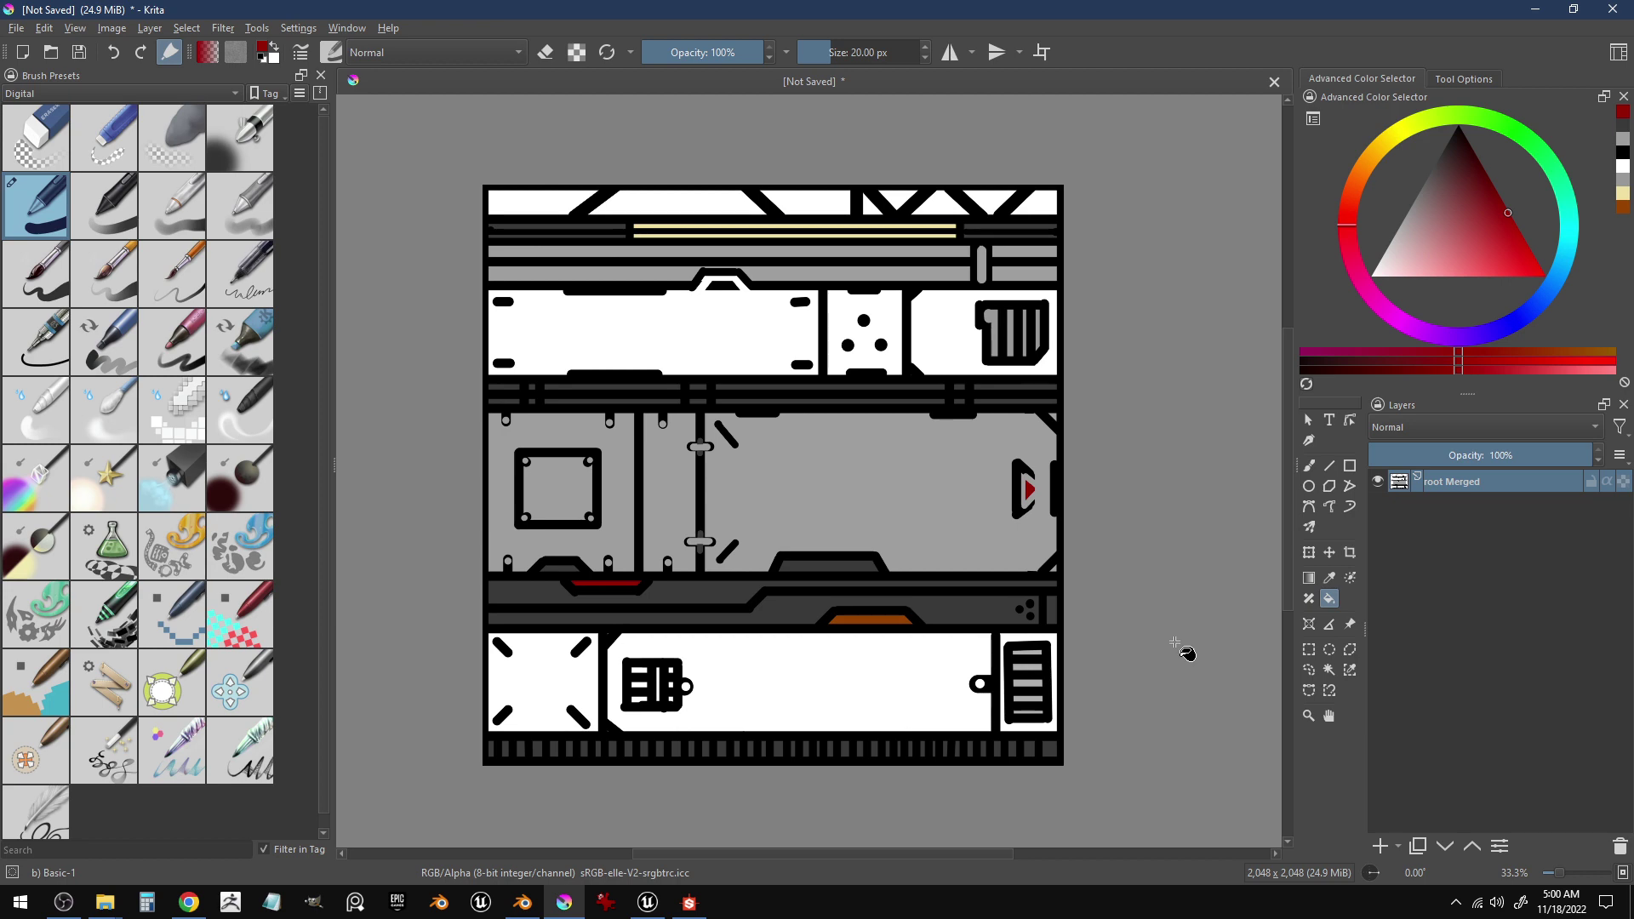
{"action": "left_click", "coordinate": [560, 484]}
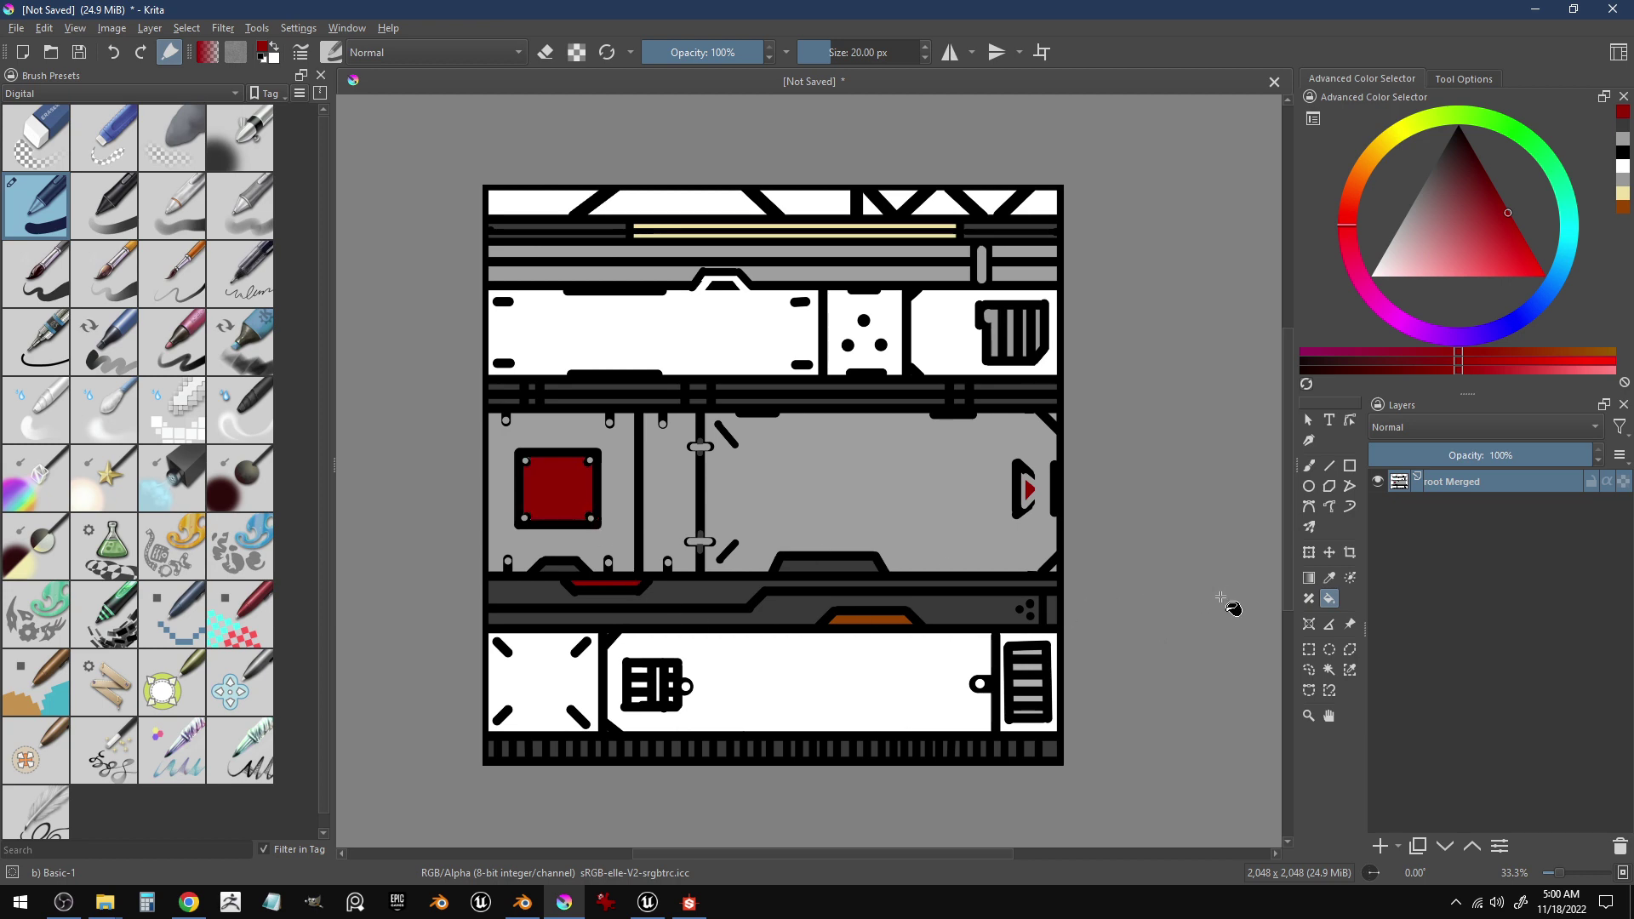
{"action": "left_click", "coordinate": [889, 322]}
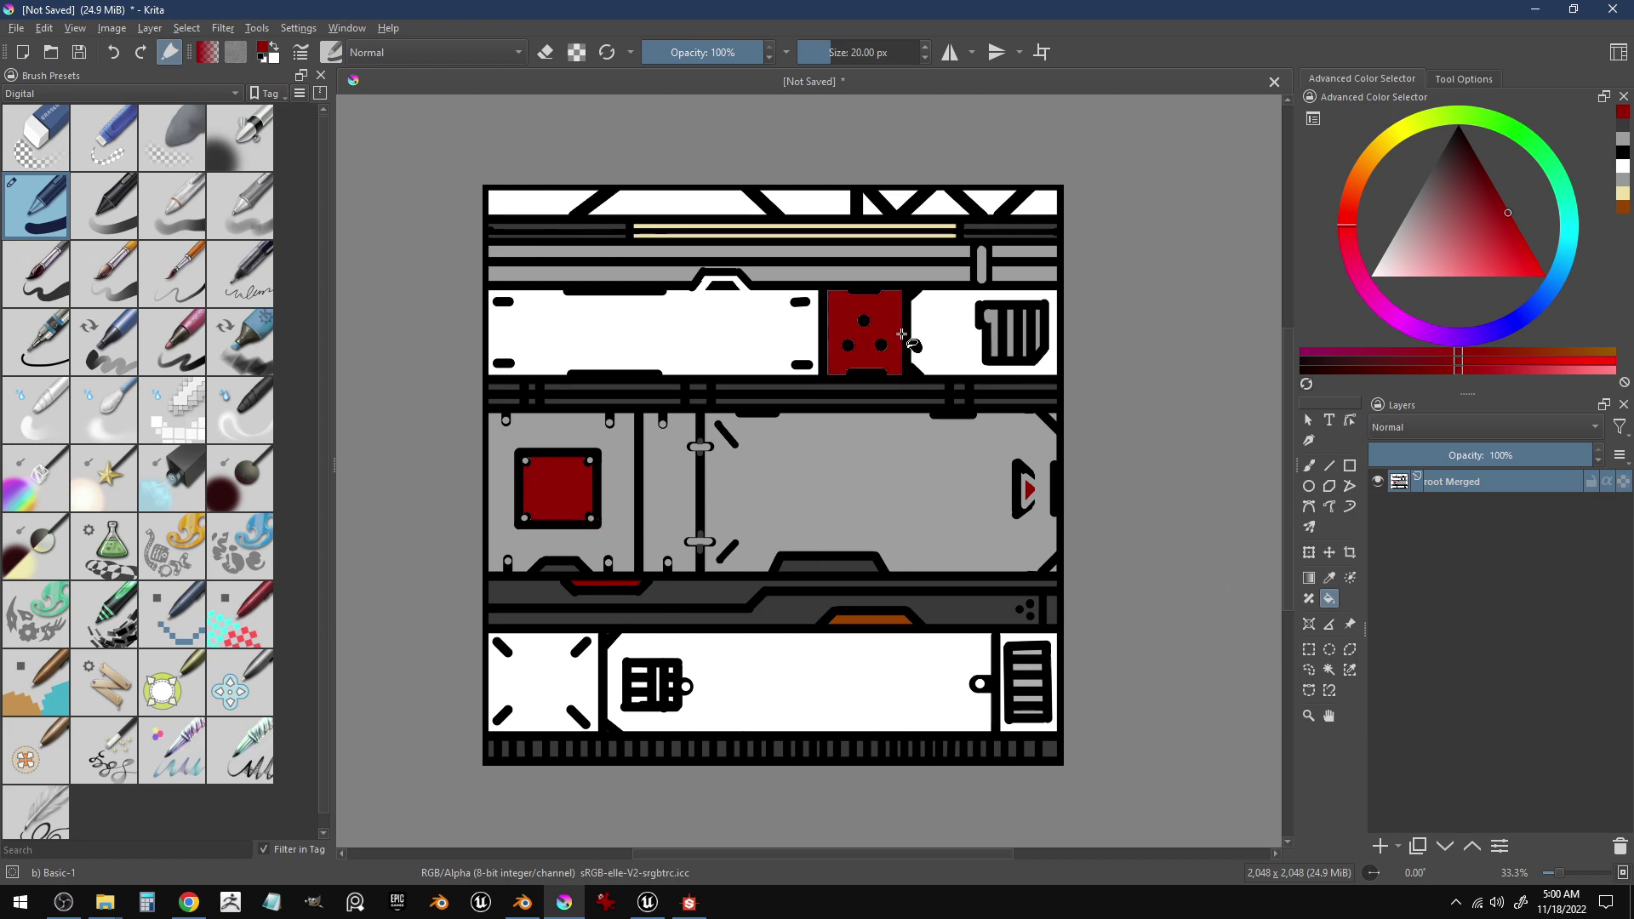
{"action": "key", "text": "ctrl+z"}
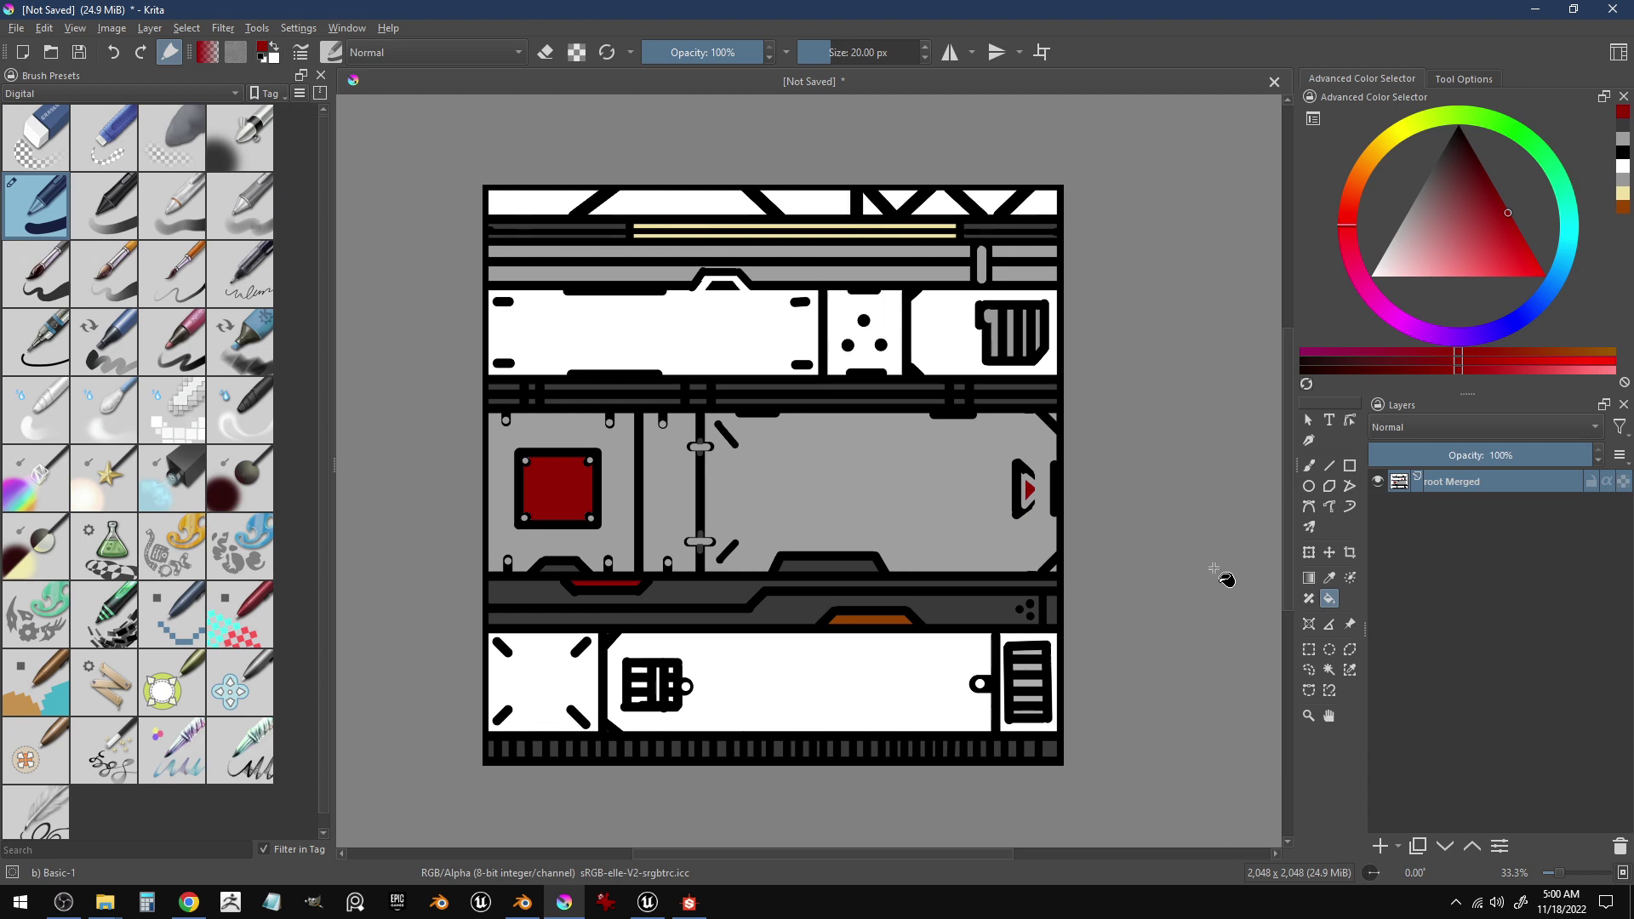
- Try brown, dark grey and medium grey fills on the dotted panel
{"action": "left_click", "coordinate": [1360, 169]}
{"action": "left_click", "coordinate": [1483, 176]}
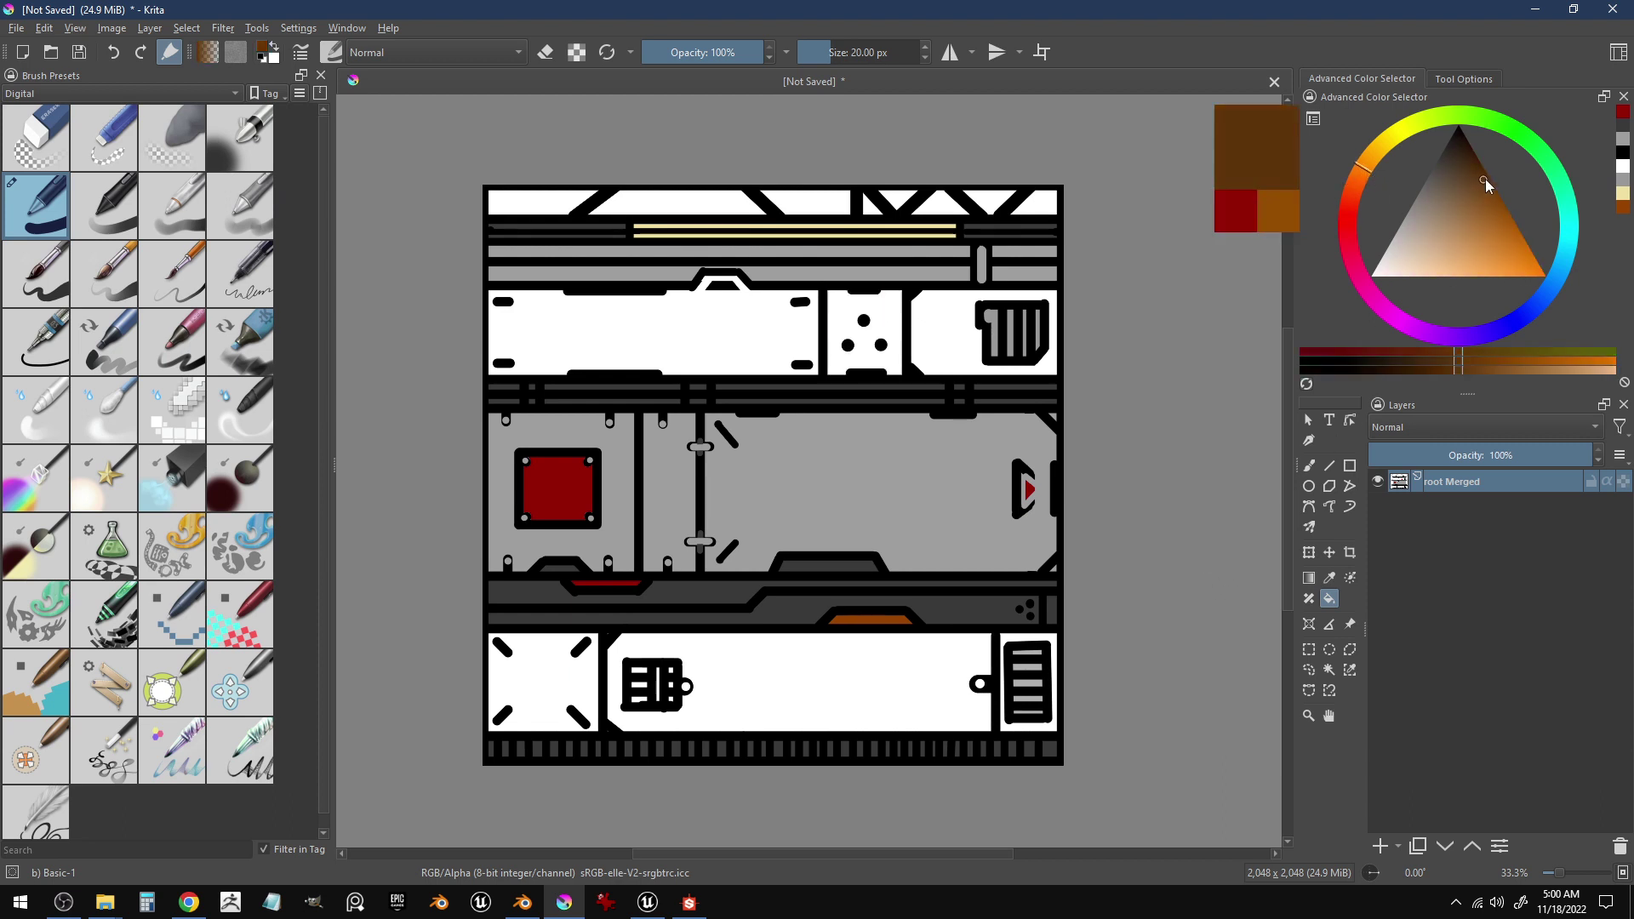
{"action": "left_click", "coordinate": [894, 321]}
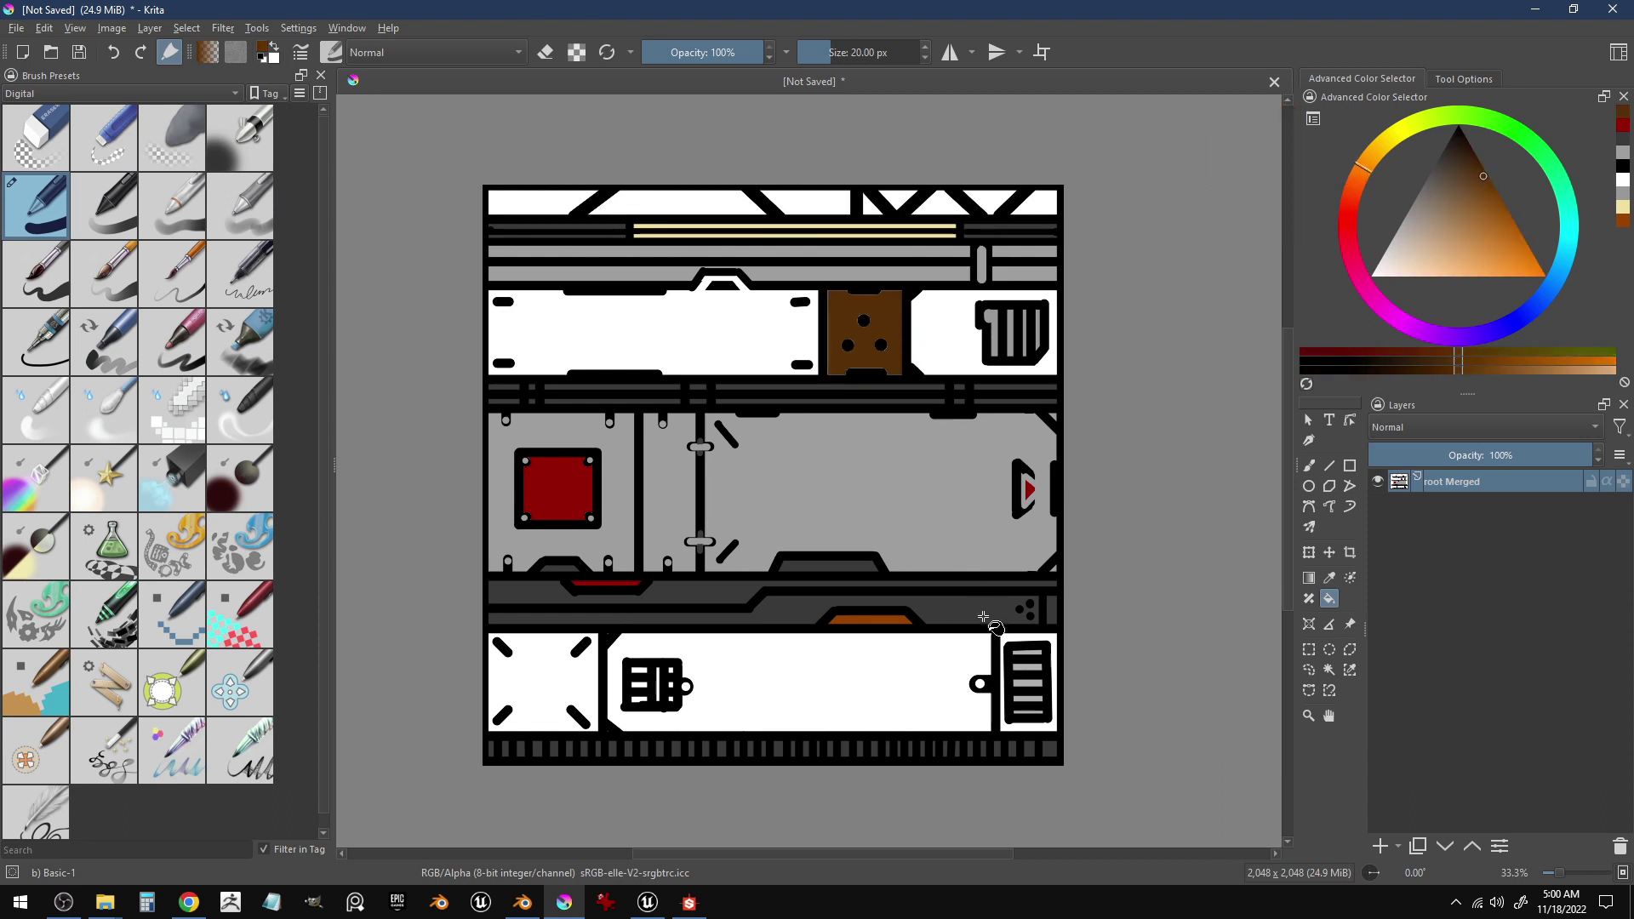
{"action": "key", "text": "ctrl+z"}
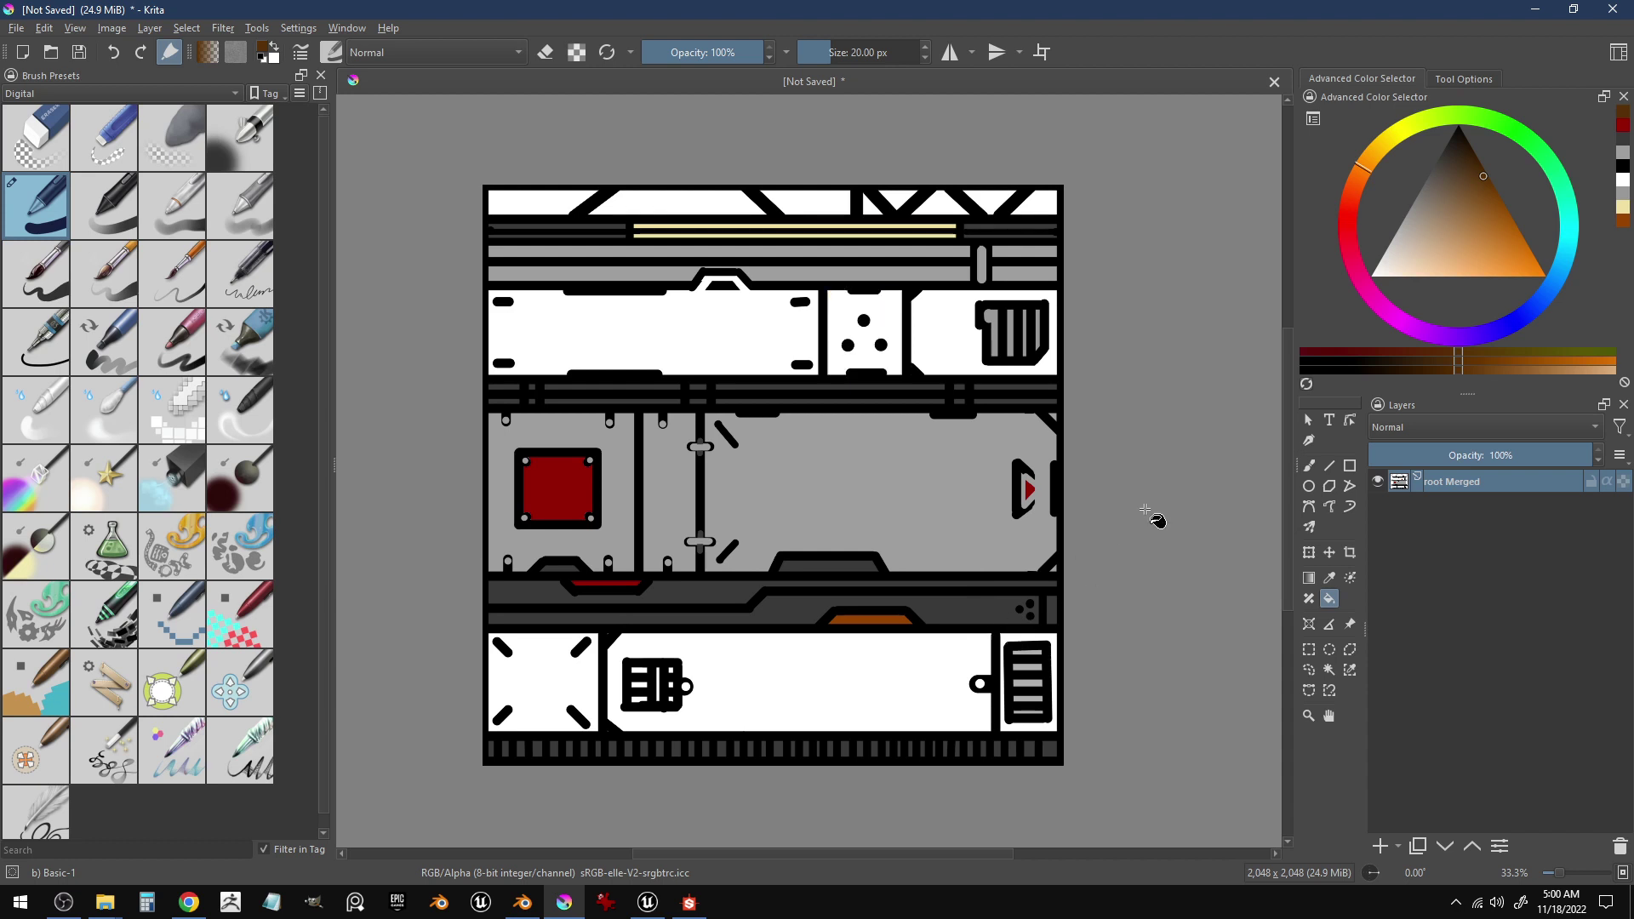
{"action": "left_click_drag", "start_coordinate": [1451, 212], "coordinate": [1411, 162]}
{"action": "left_click", "coordinate": [901, 298]}
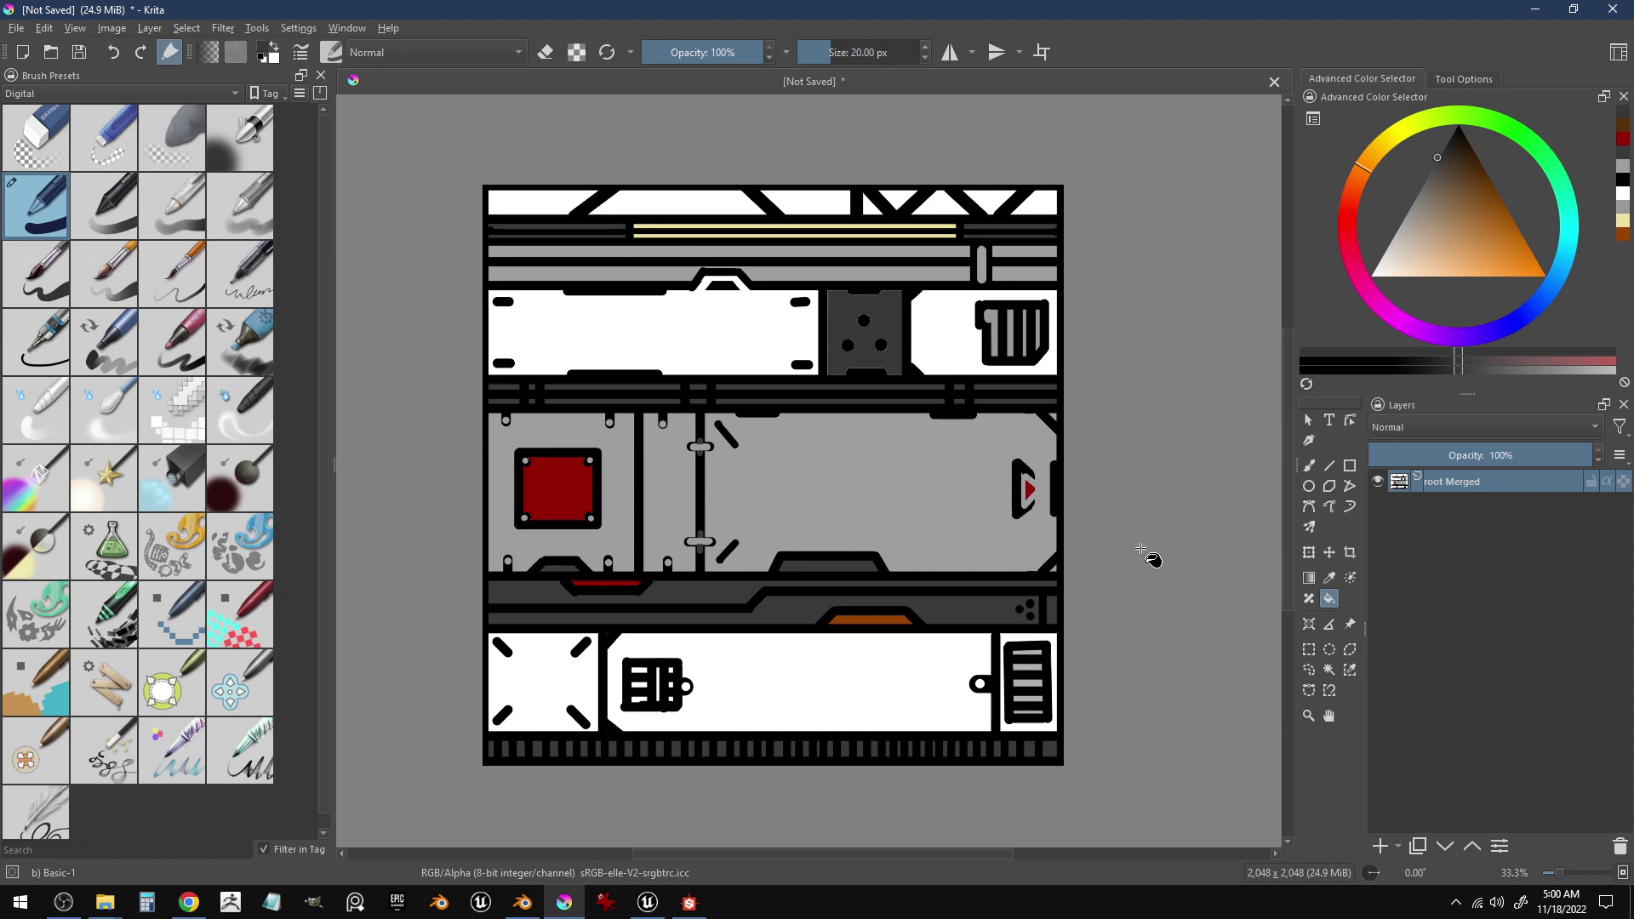
{"action": "key", "text": "ctrl+z"}
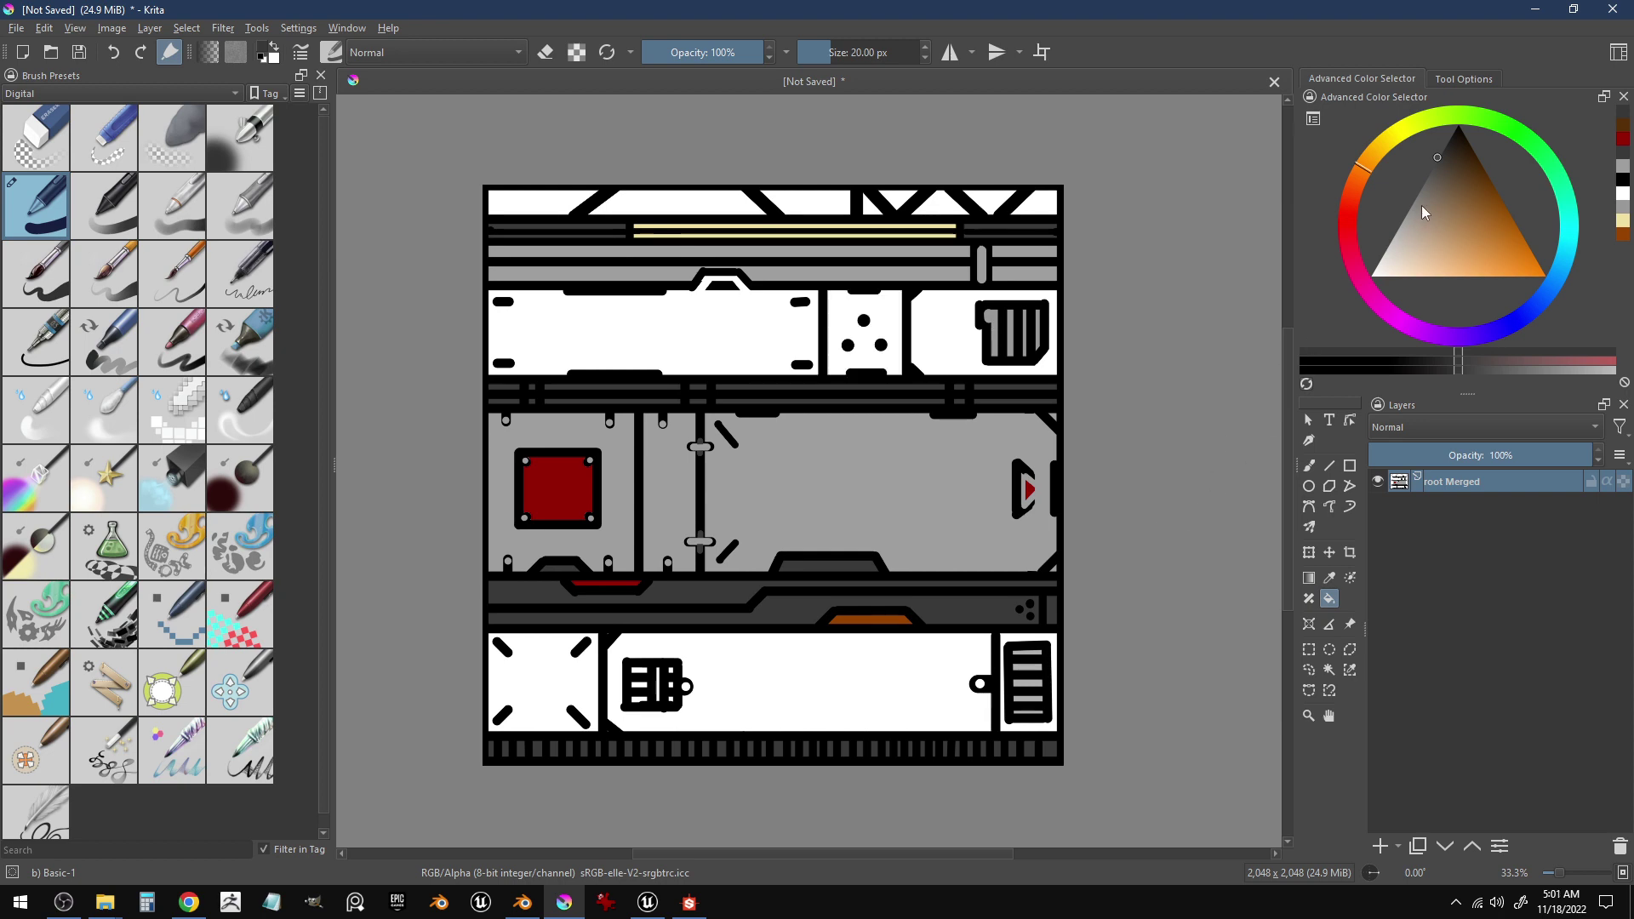
{"action": "left_click", "coordinate": [1413, 203]}
{"action": "left_click", "coordinate": [891, 349]}
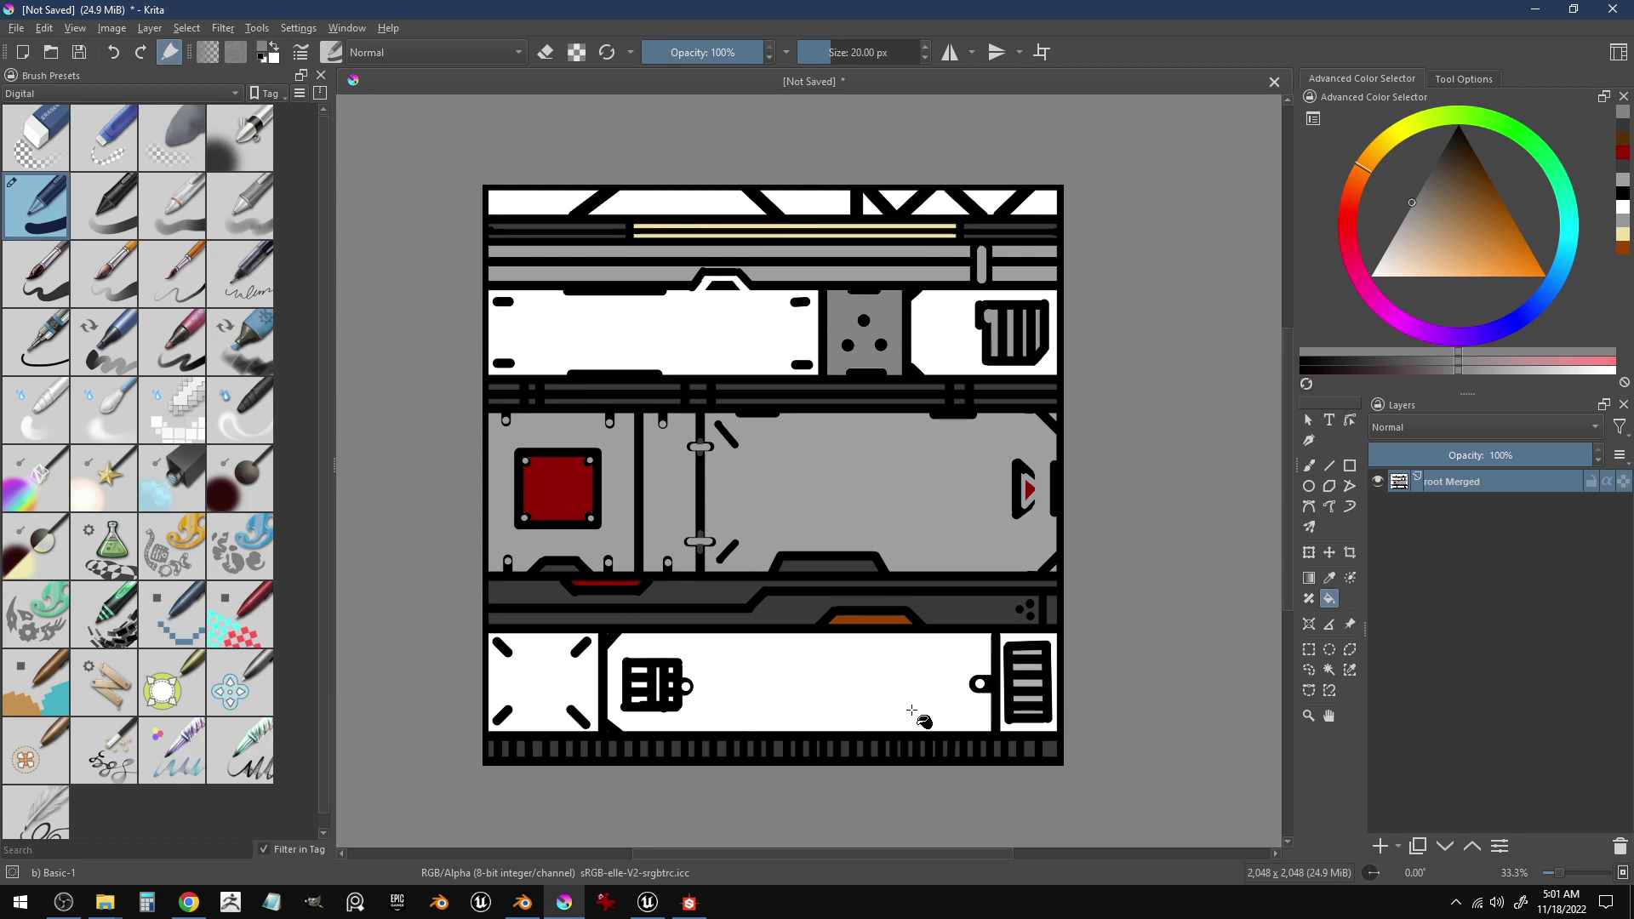
- Settle on the dark grey from recent colours for the dotted panel
{"action": "left_click", "coordinate": [1425, 179]}
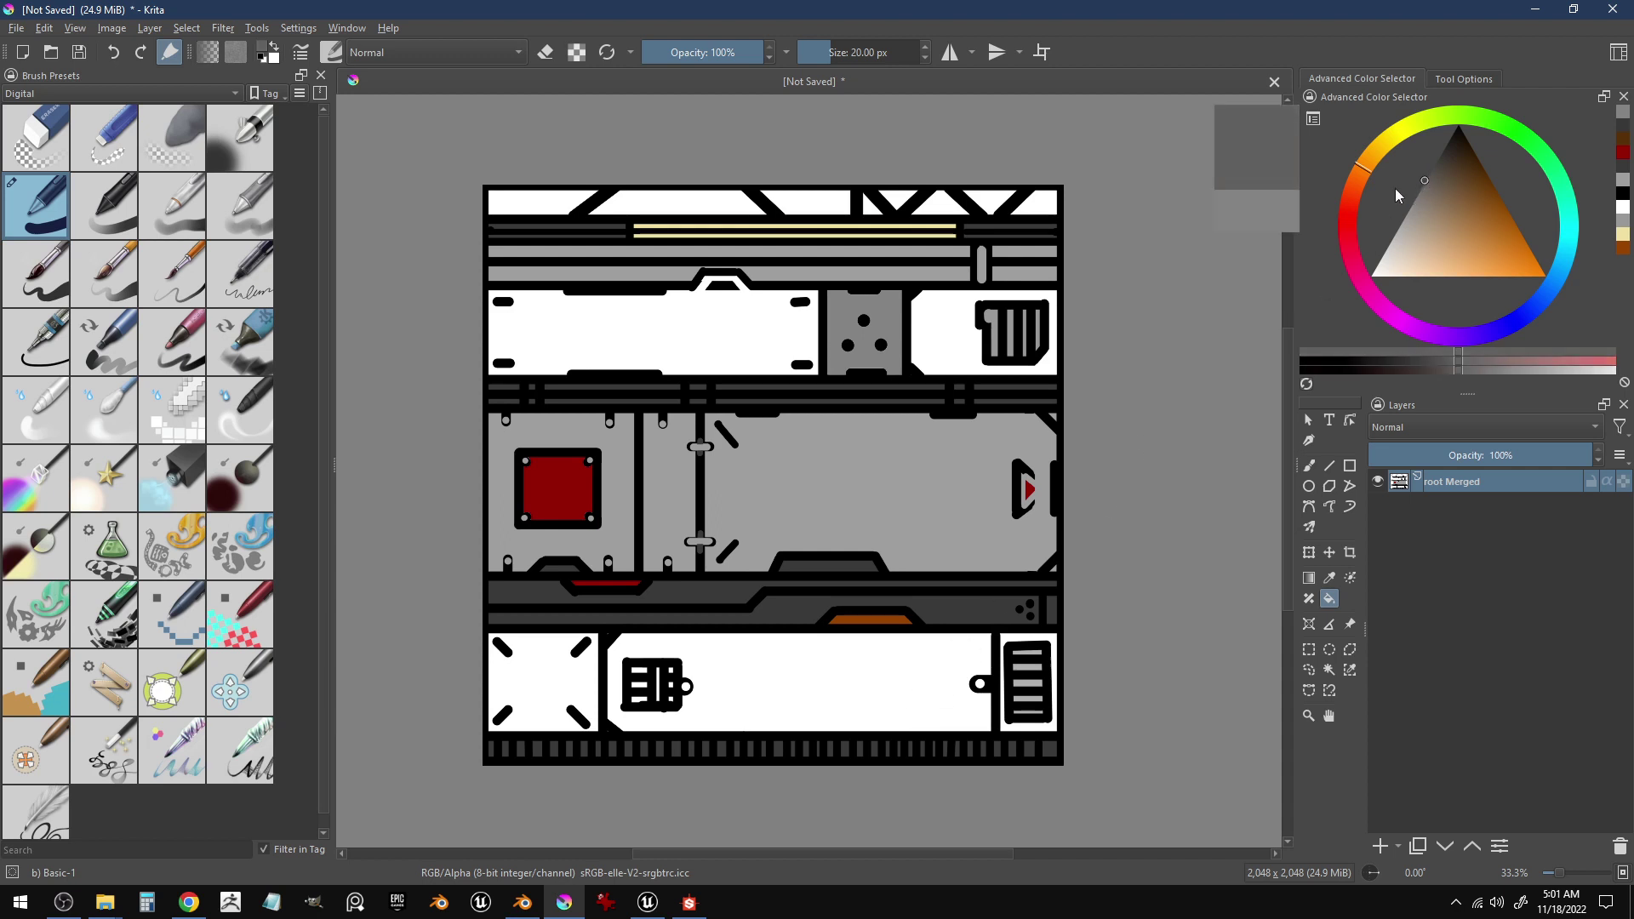
{"action": "left_click", "coordinate": [889, 333]}
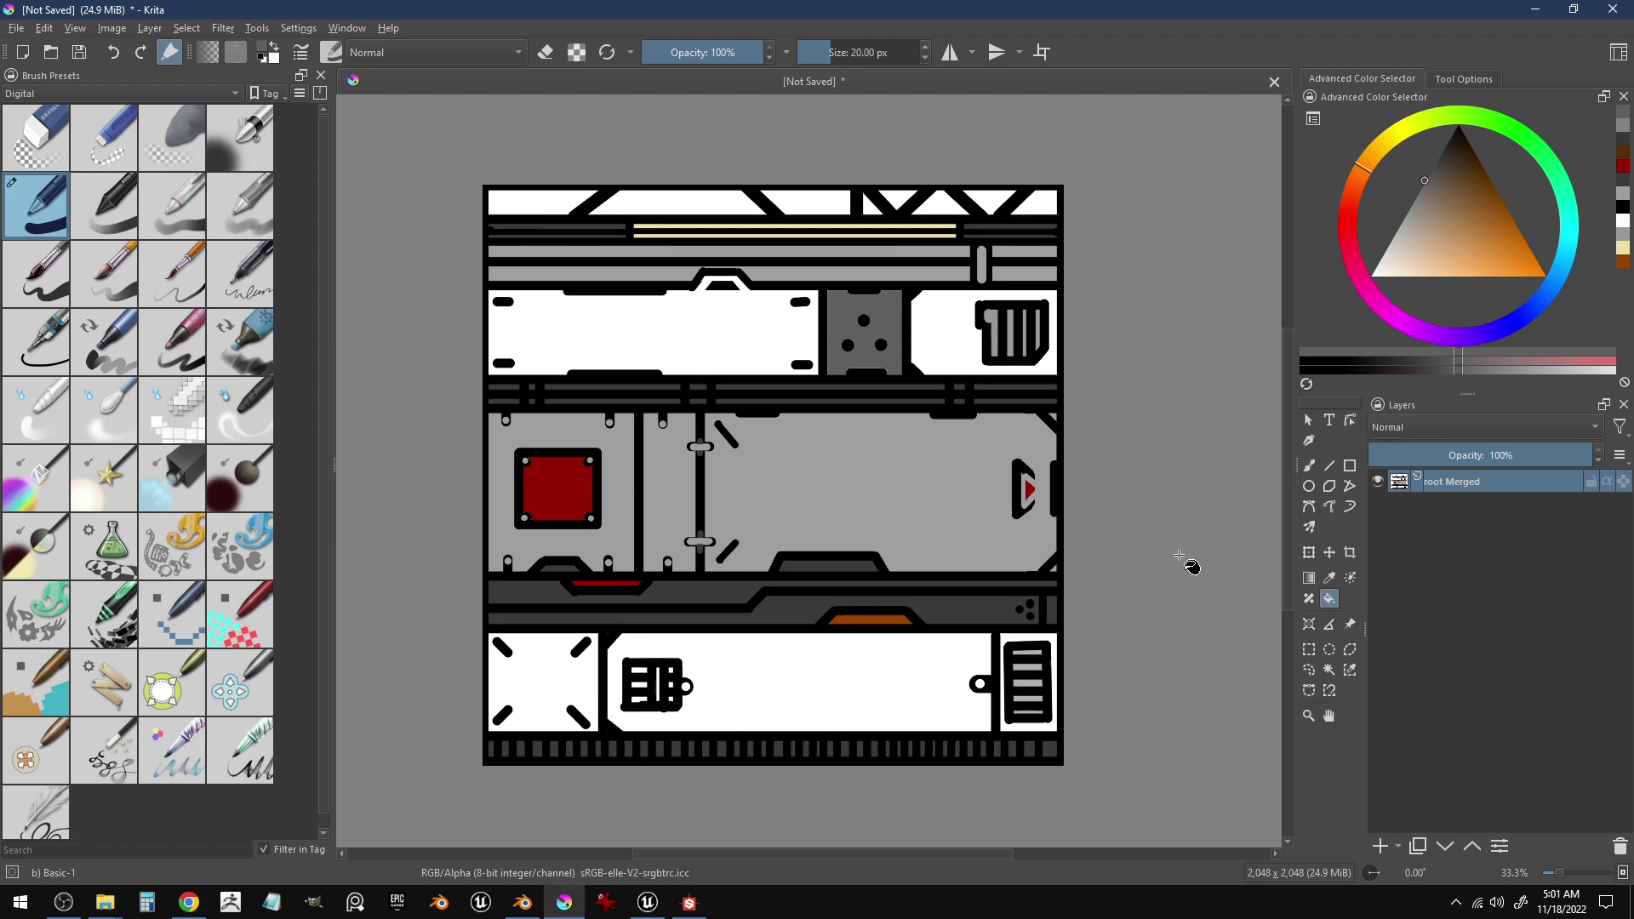
{"action": "key", "text": "ctrl+z"}
{"action": "left_click", "coordinate": [976, 601], "text": "ctrl"}
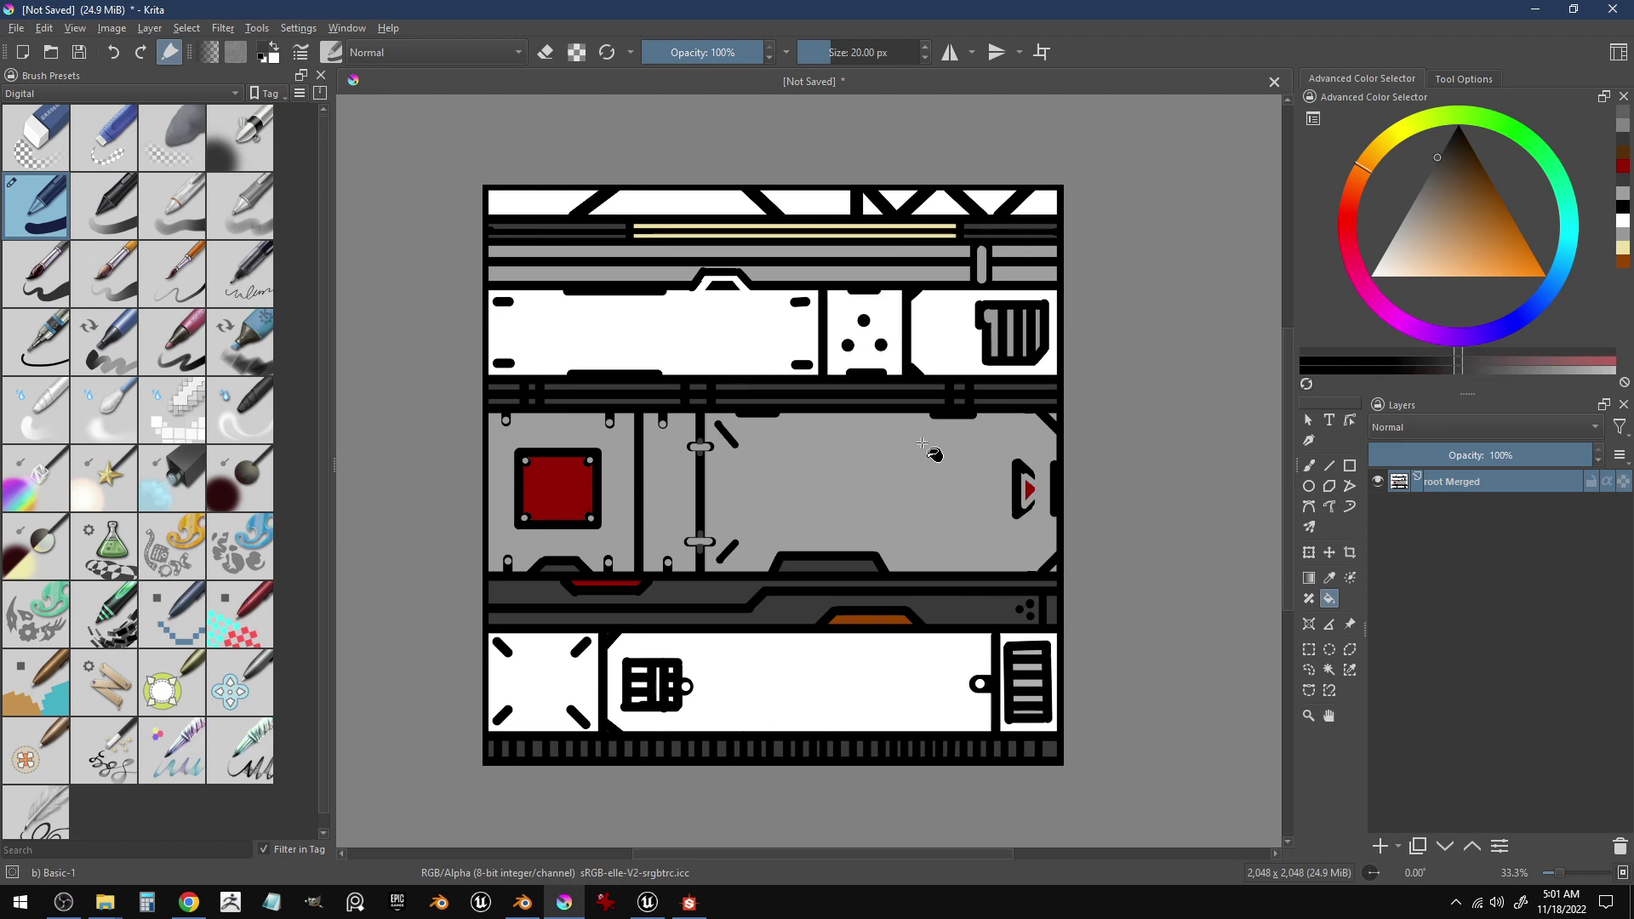
{"action": "left_click", "coordinate": [872, 334]}
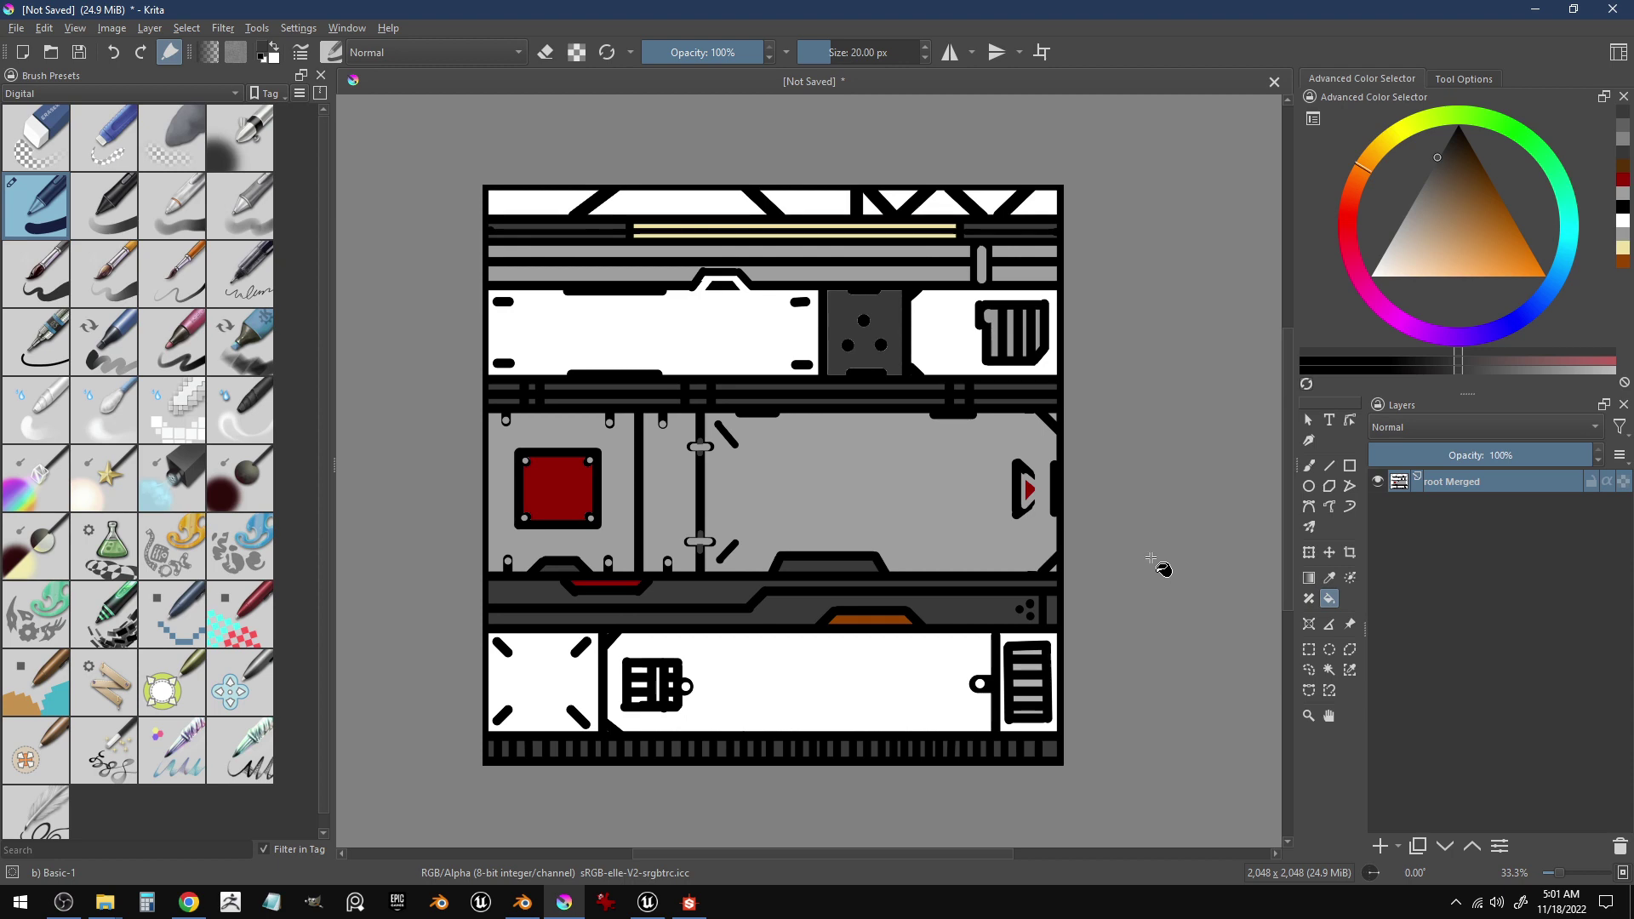
{"action": "key", "text": "ctrl+z"}
{"action": "key", "text": "ctrl+shift+z"}
- Fill the upper strip dark grey and the small upper box, dark-bar block and trapezoid light grey
{"action": "left_click", "coordinate": [931, 279]}
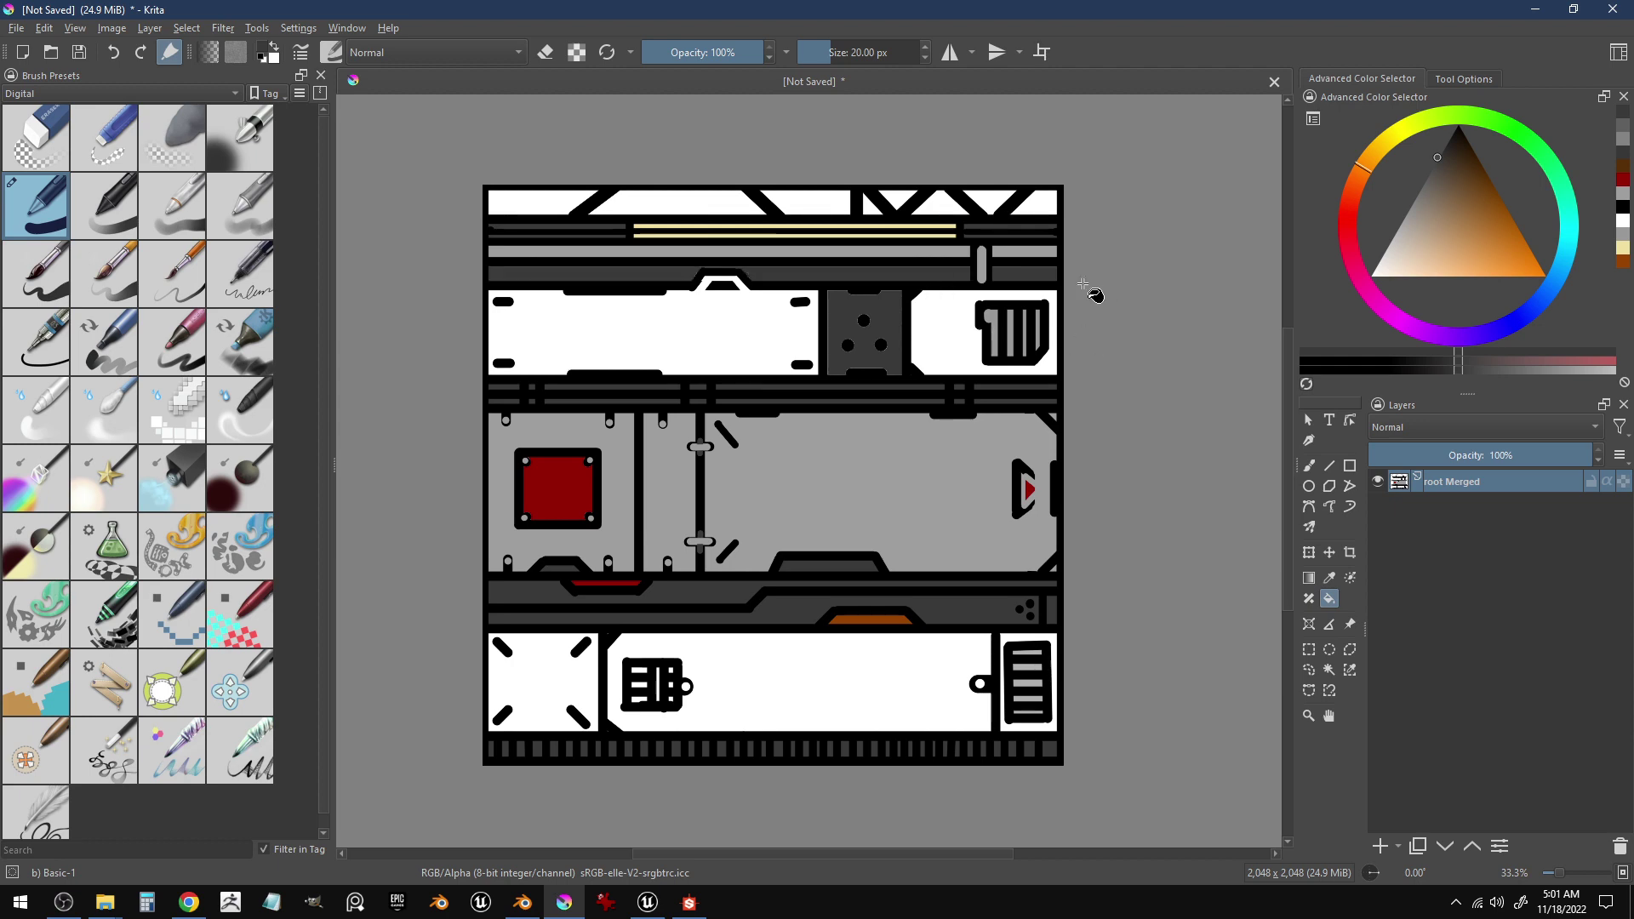
{"action": "left_click", "coordinate": [940, 257]}
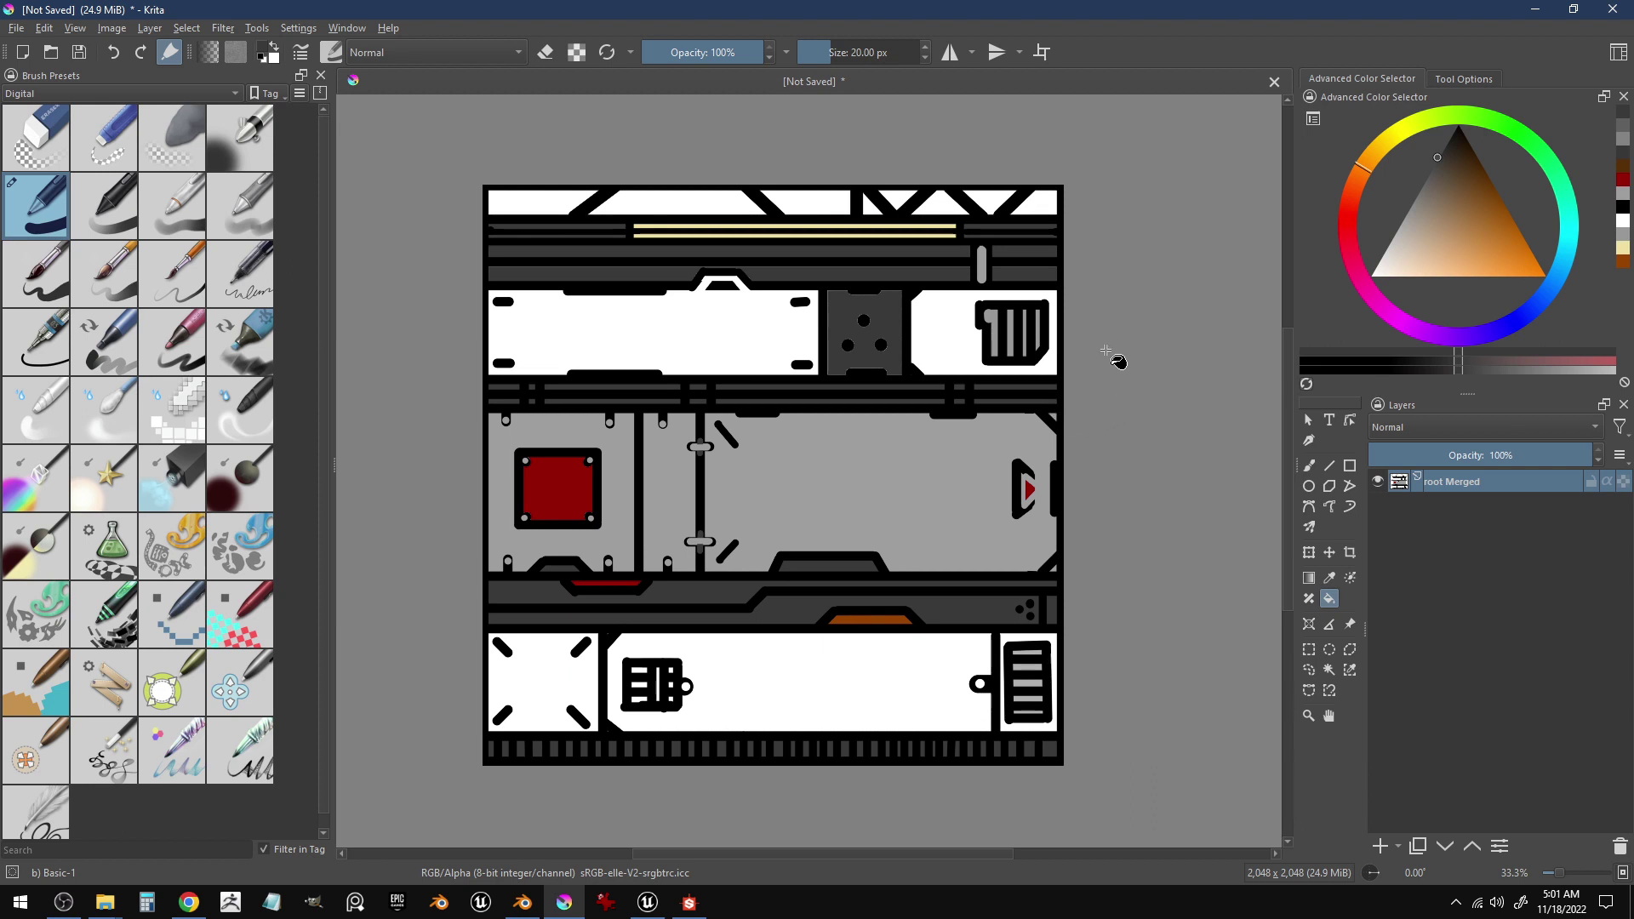
{"action": "left_click", "coordinate": [983, 272], "text": "ctrl"}
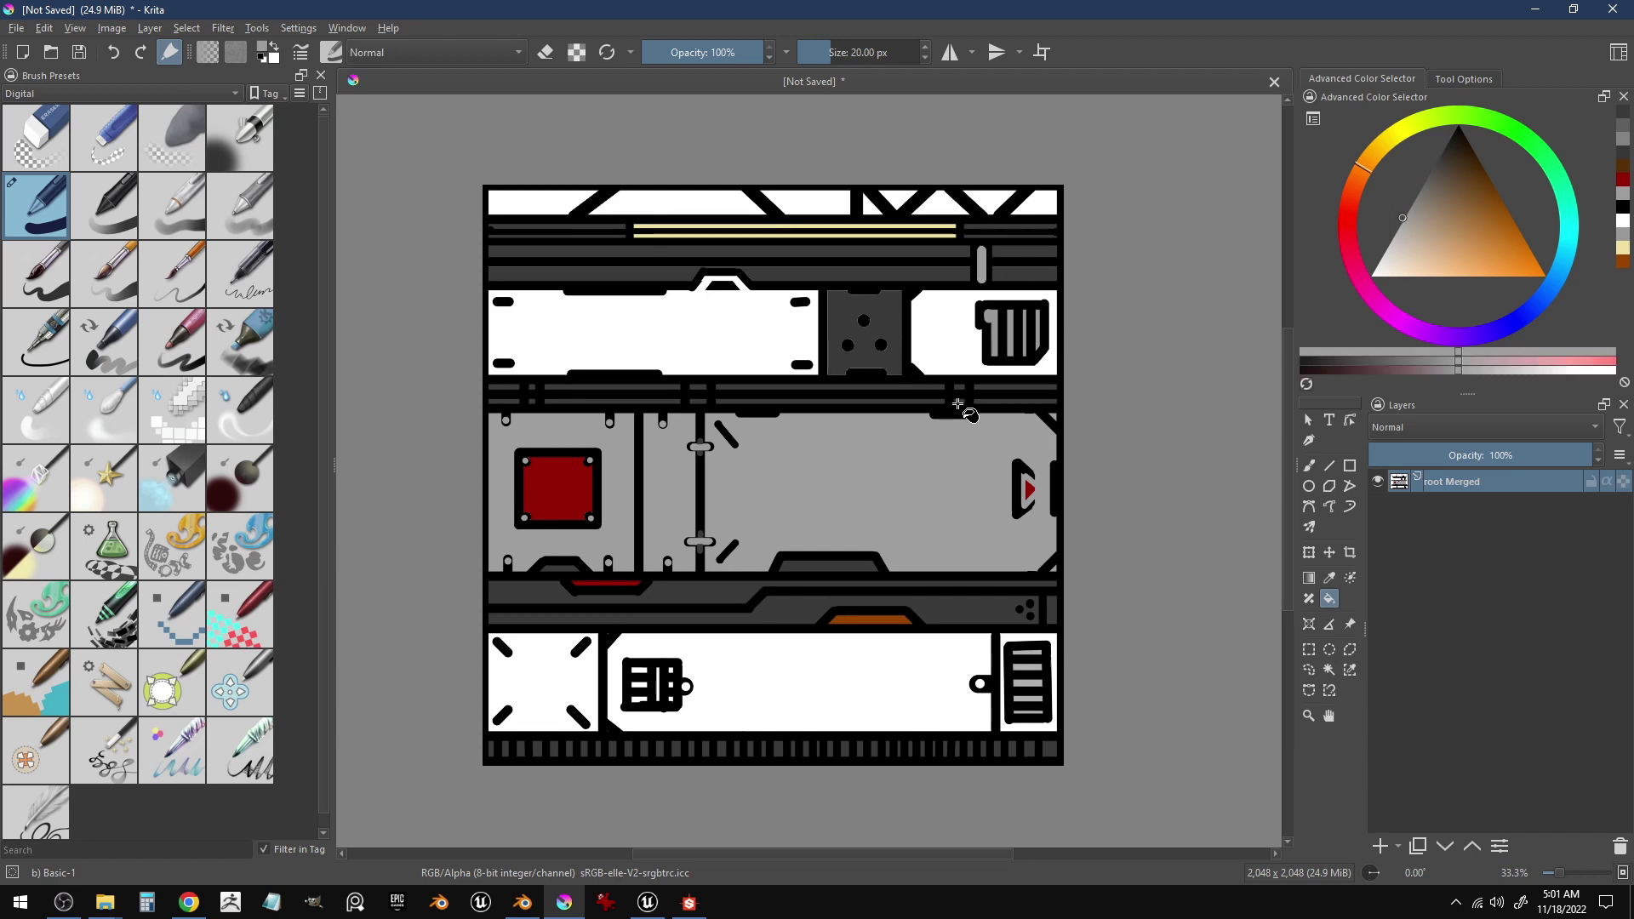
{"action": "left_click", "coordinate": [961, 388]}
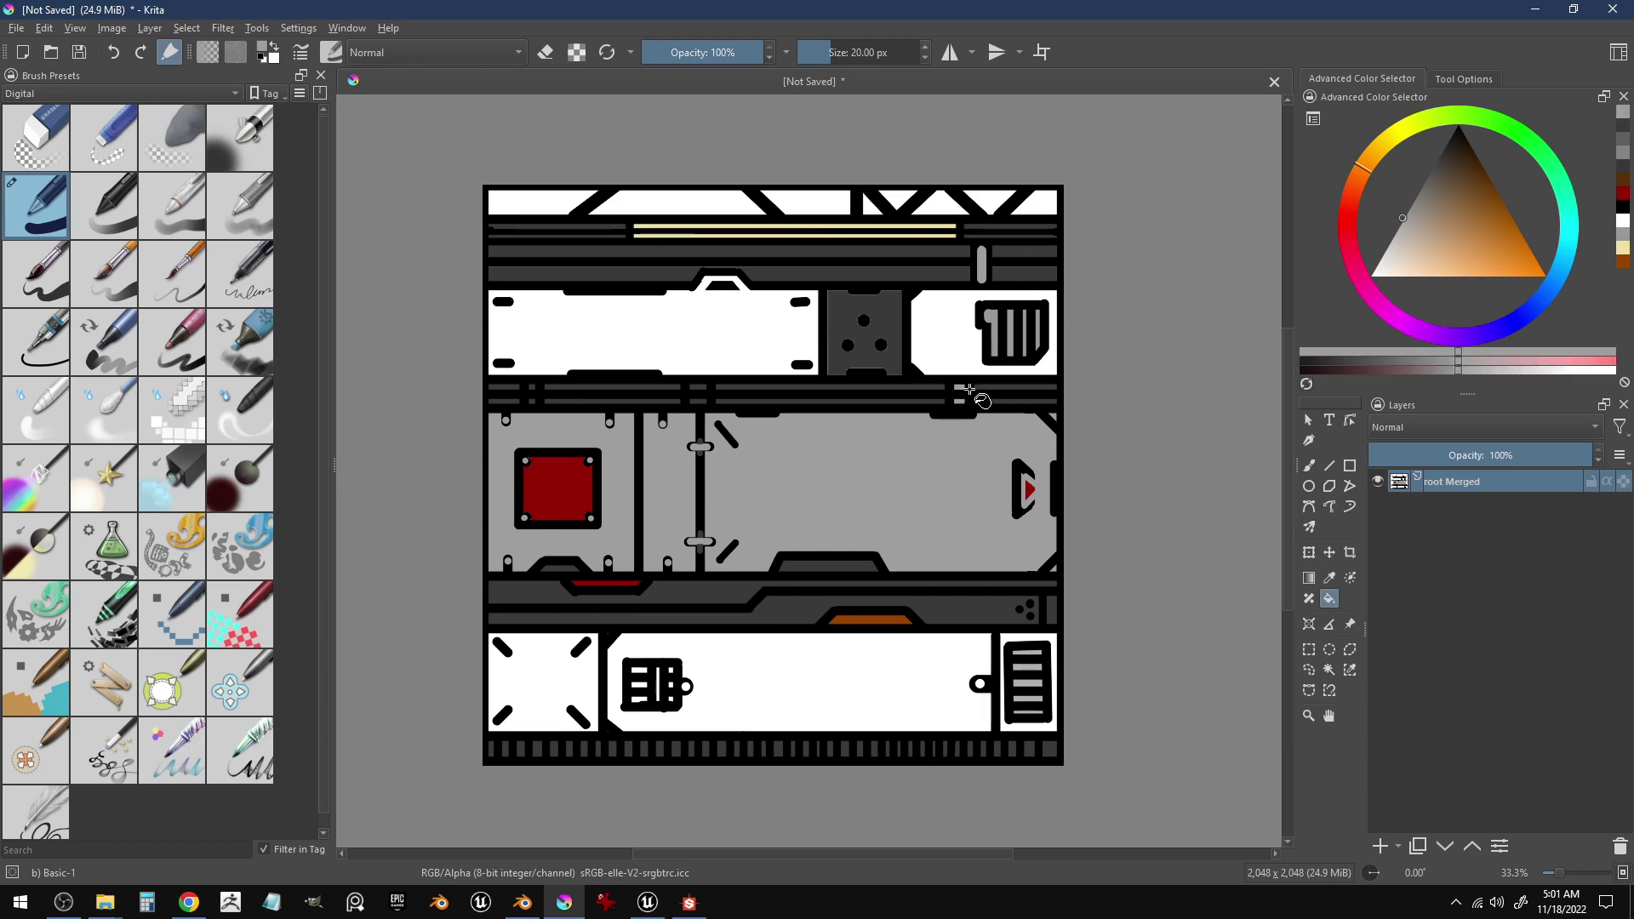
{"action": "left_click", "coordinate": [695, 391]}
{"action": "left_click", "coordinate": [724, 284]}
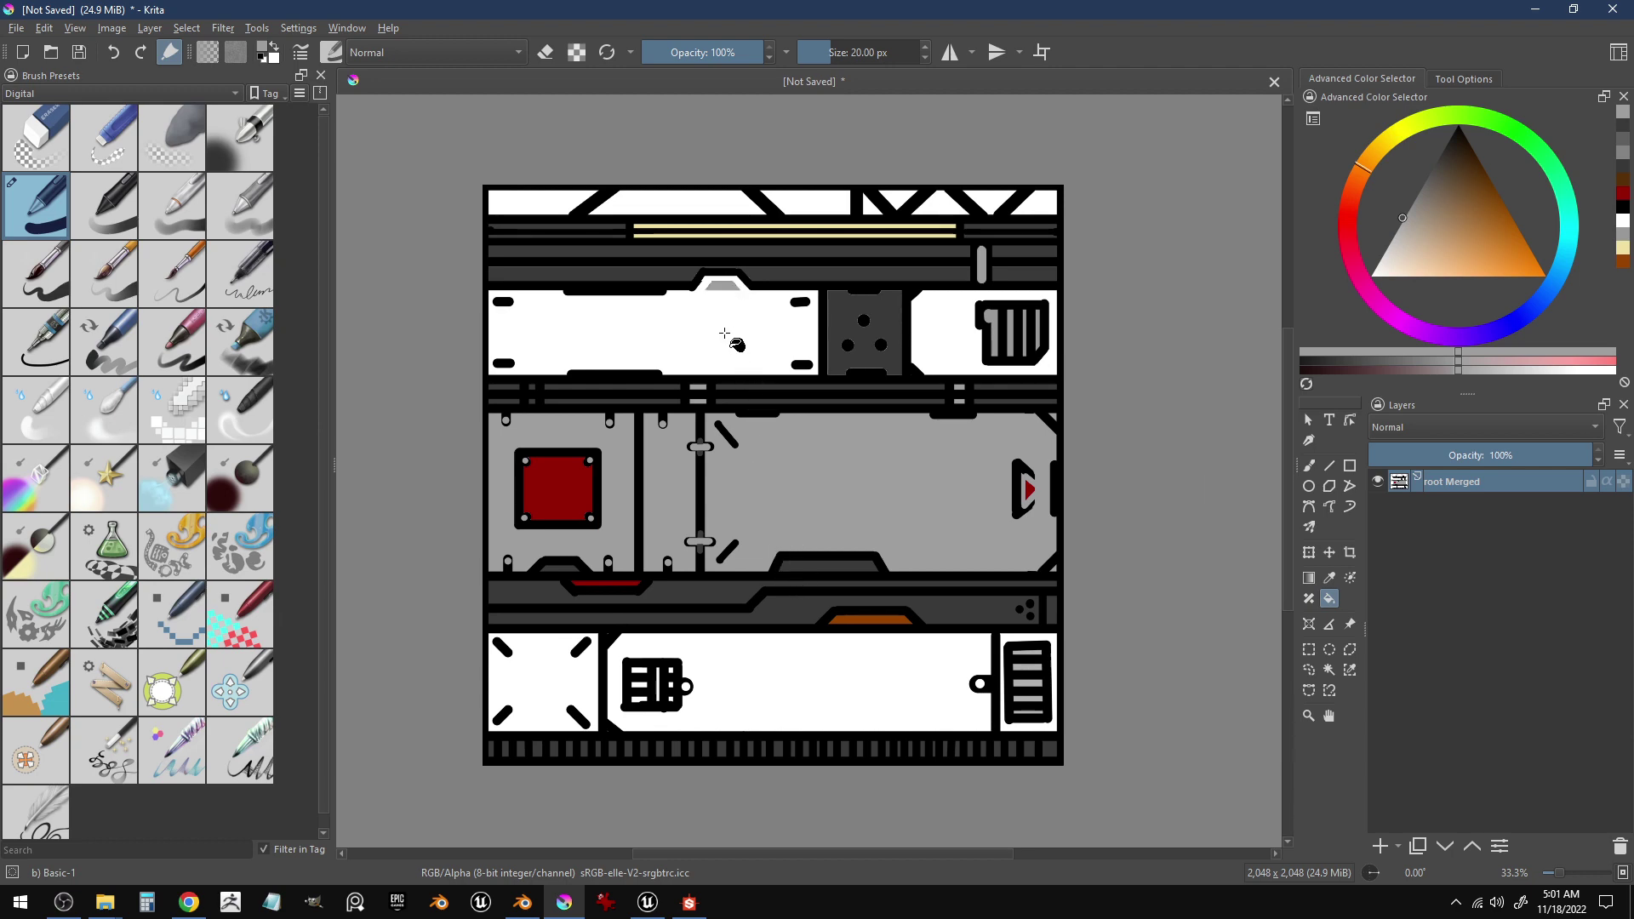
- Refill the top-bar trapezoid with white sampled from the white panel
{"action": "left_click", "coordinate": [730, 305], "text": "ctrl"}
{"action": "left_click", "coordinate": [724, 284]}
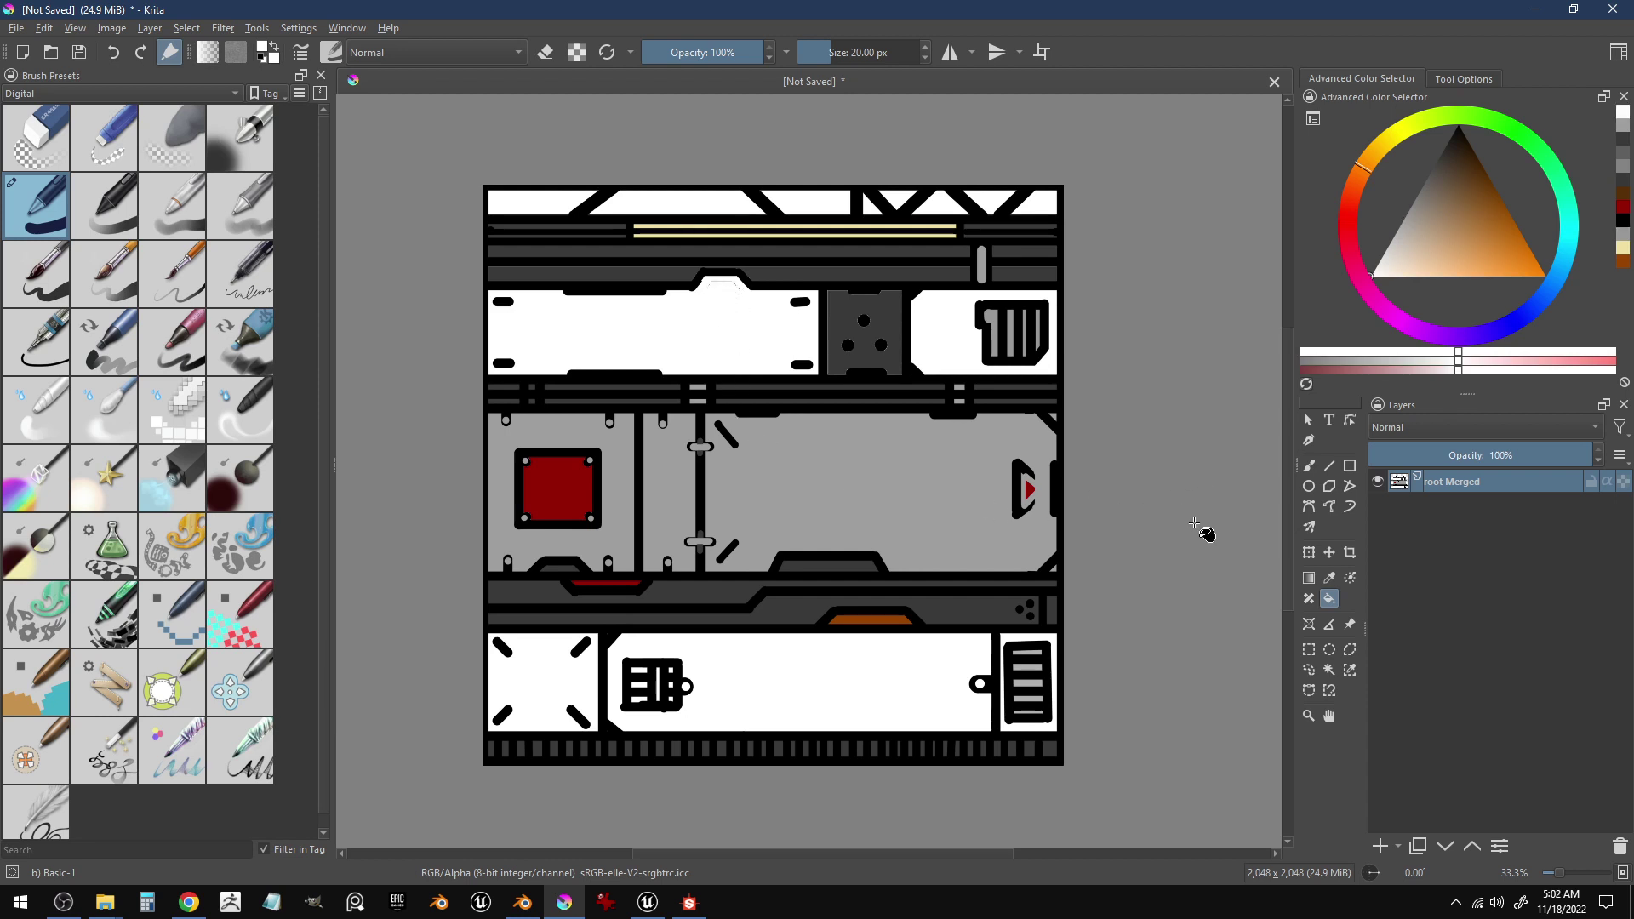
{"action": "left_click", "coordinate": [814, 281], "text": "ctrl"}
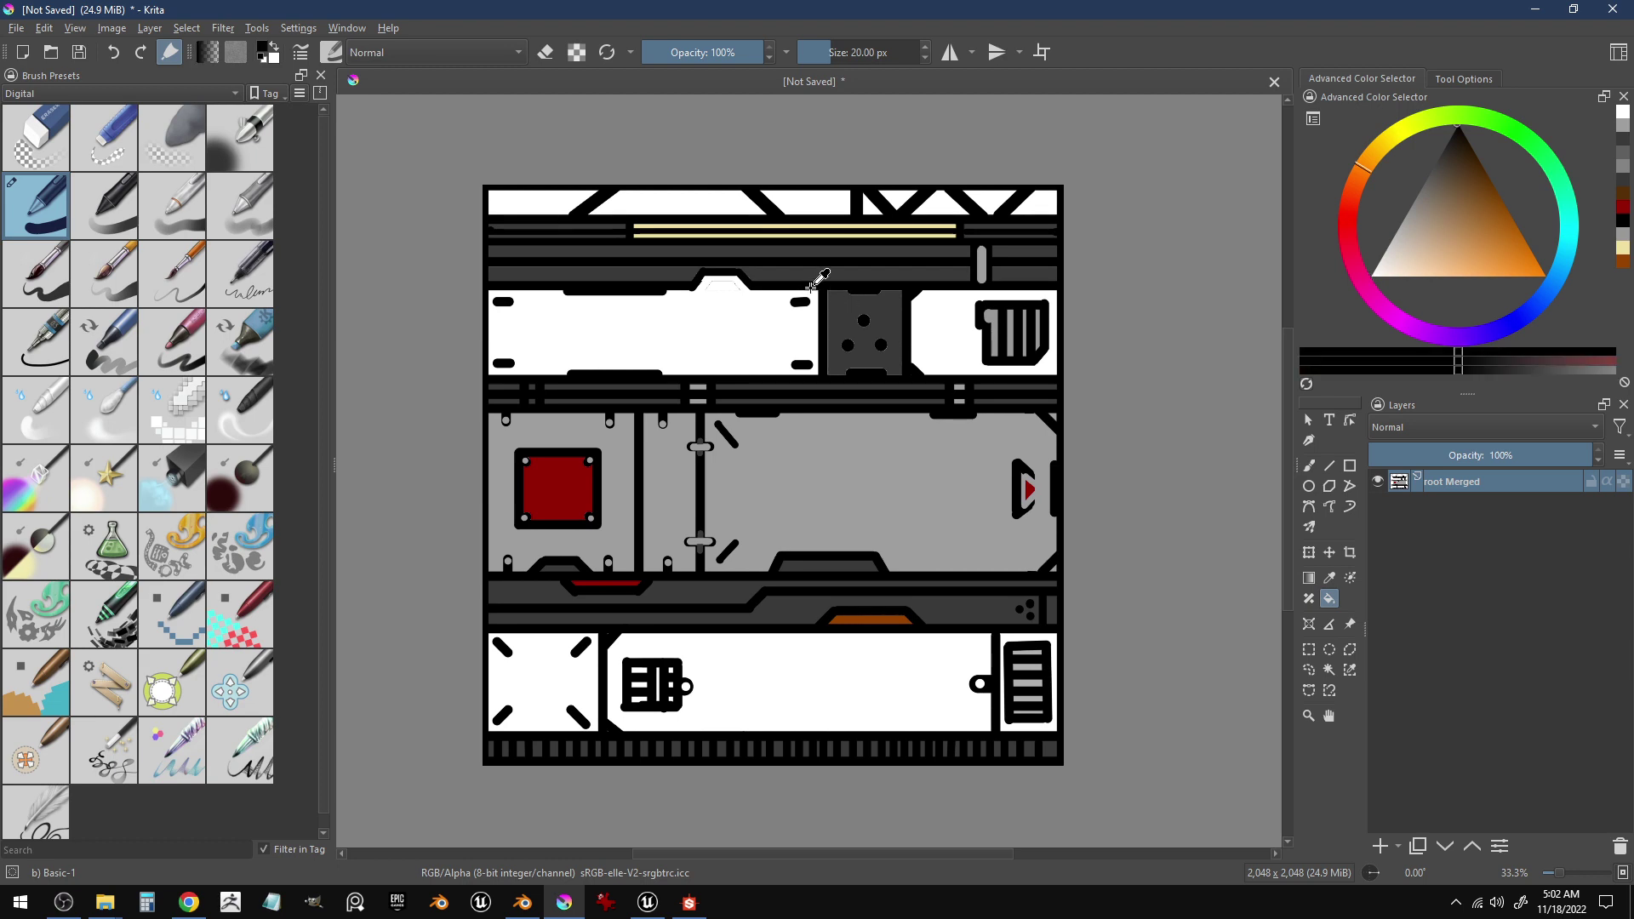
- Draw a straight black line along the top bar
{"action": "left_click", "coordinate": [1325, 470]}
{"action": "left_click_drag", "start_coordinate": [781, 285], "coordinate": [653, 292]}
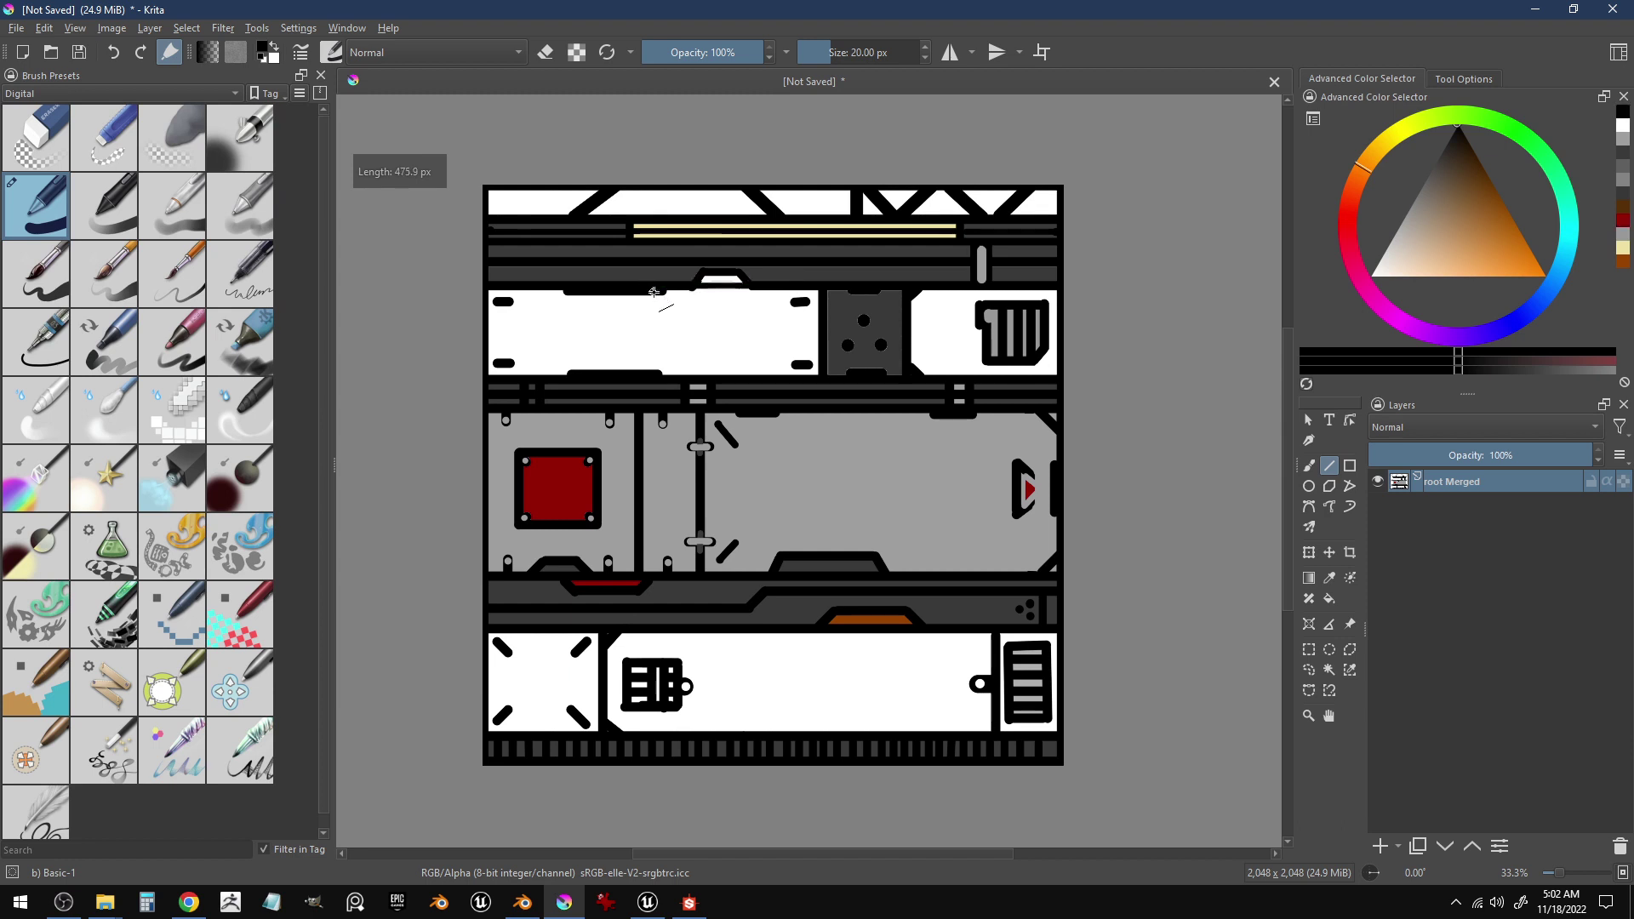
{"action": "left_click_drag", "start_coordinate": [764, 286], "coordinate": [647, 285]}
{"action": "left_click_drag", "start_coordinate": [771, 284], "coordinate": [674, 286]}
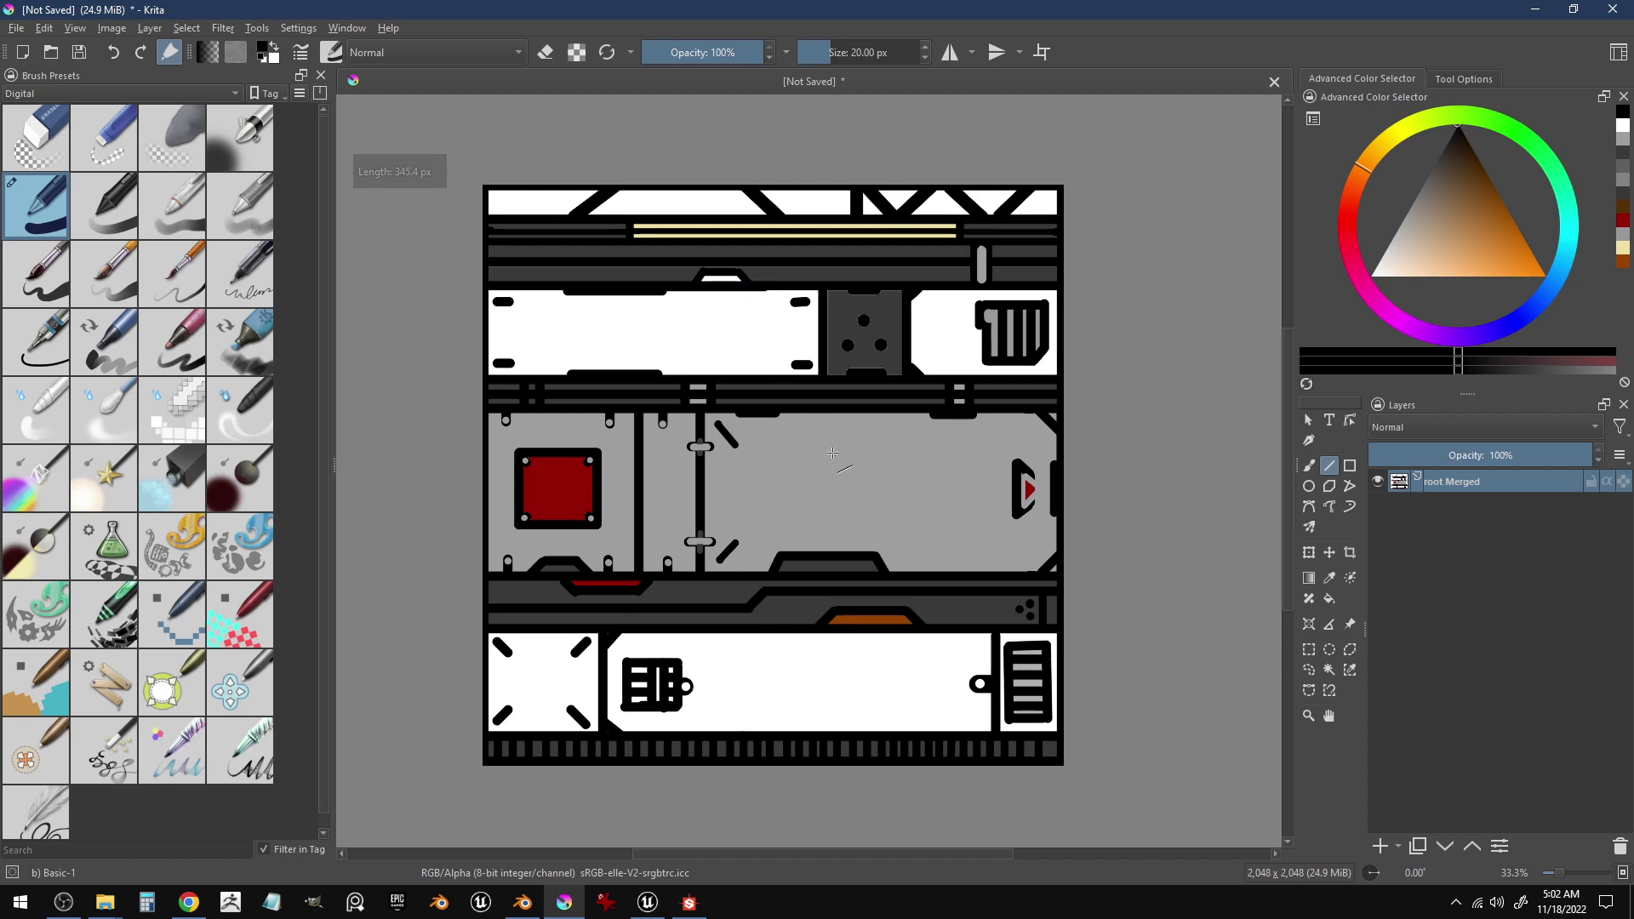
- Fill the small tab above the white panel with the square panel's dark red
{"action": "left_click", "coordinate": [587, 511], "text": "ctrl"}
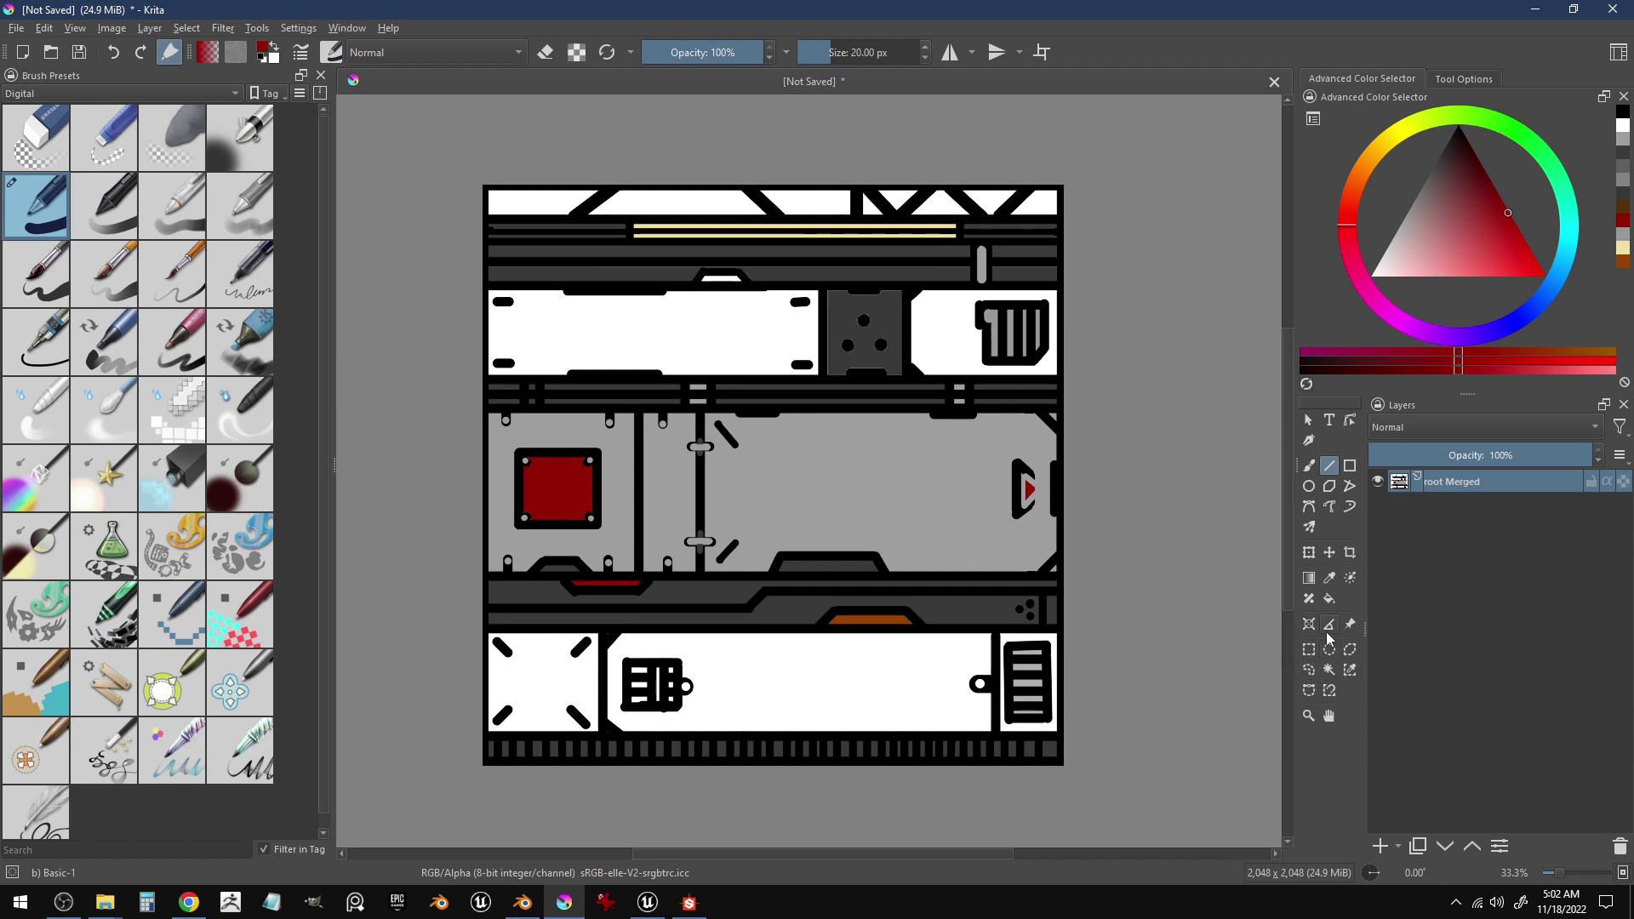
{"action": "left_click", "coordinate": [1330, 599]}
{"action": "left_click", "coordinate": [720, 278]}
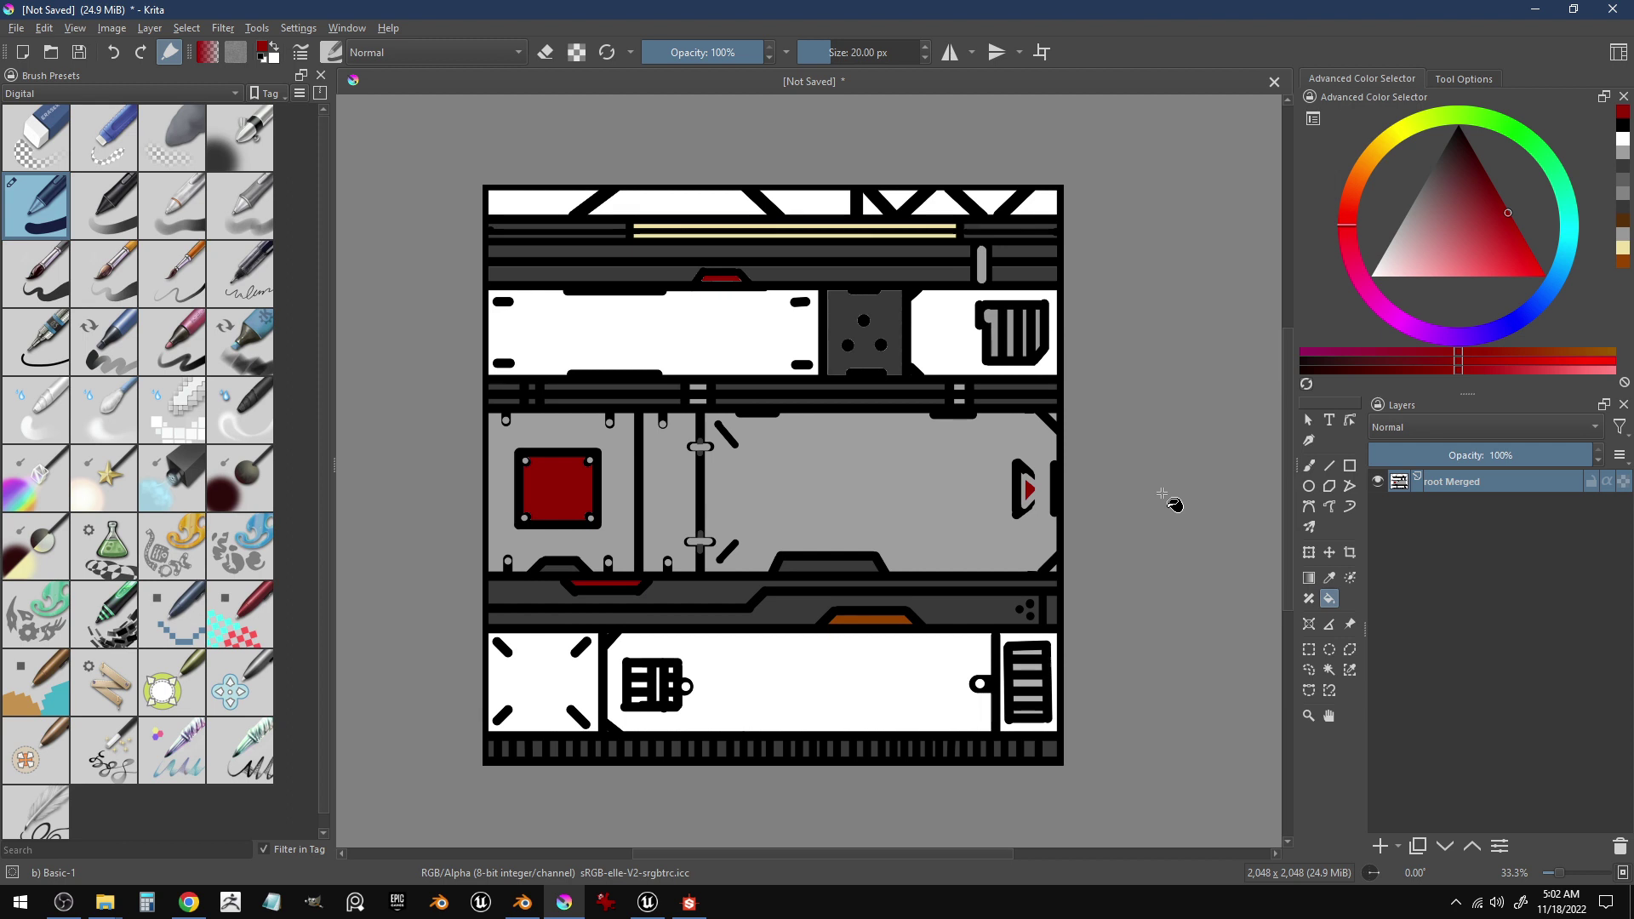
- Draw 22 px straight black outline lines beside and along the dotted block
{"action": "left_click", "coordinate": [1329, 465]}
{"action": "left_click_drag", "start_coordinate": [981, 627], "coordinate": [978, 594]}
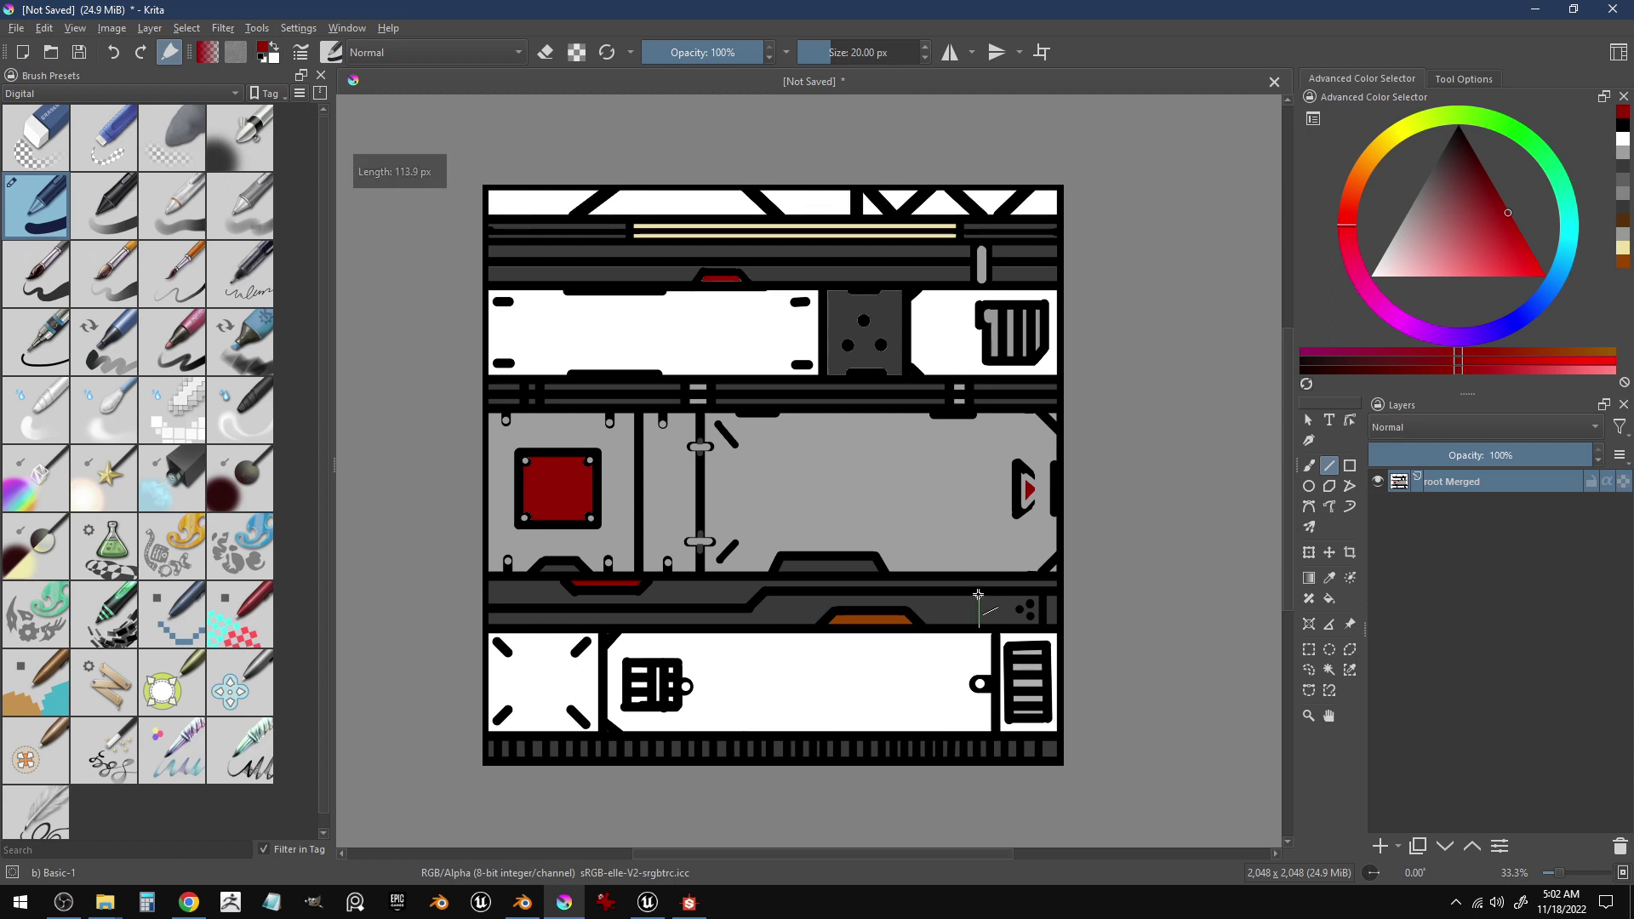
{"action": "left_click", "coordinate": [1038, 591], "text": "ctrl"}
{"action": "mouse_move", "coordinate": [983, 626]}
{"action": "left_mouse_down"}
{"action": "mouse_move", "coordinate": [979, 595]}
{"action": "mouse_move", "coordinate": [1013, 624]}
{"action": "mouse_move", "coordinate": [995, 631]}
{"action": "mouse_move", "coordinate": [999, 603]}
{"action": "left_mouse_up"}
{"action": "key", "text": "bracketright"}
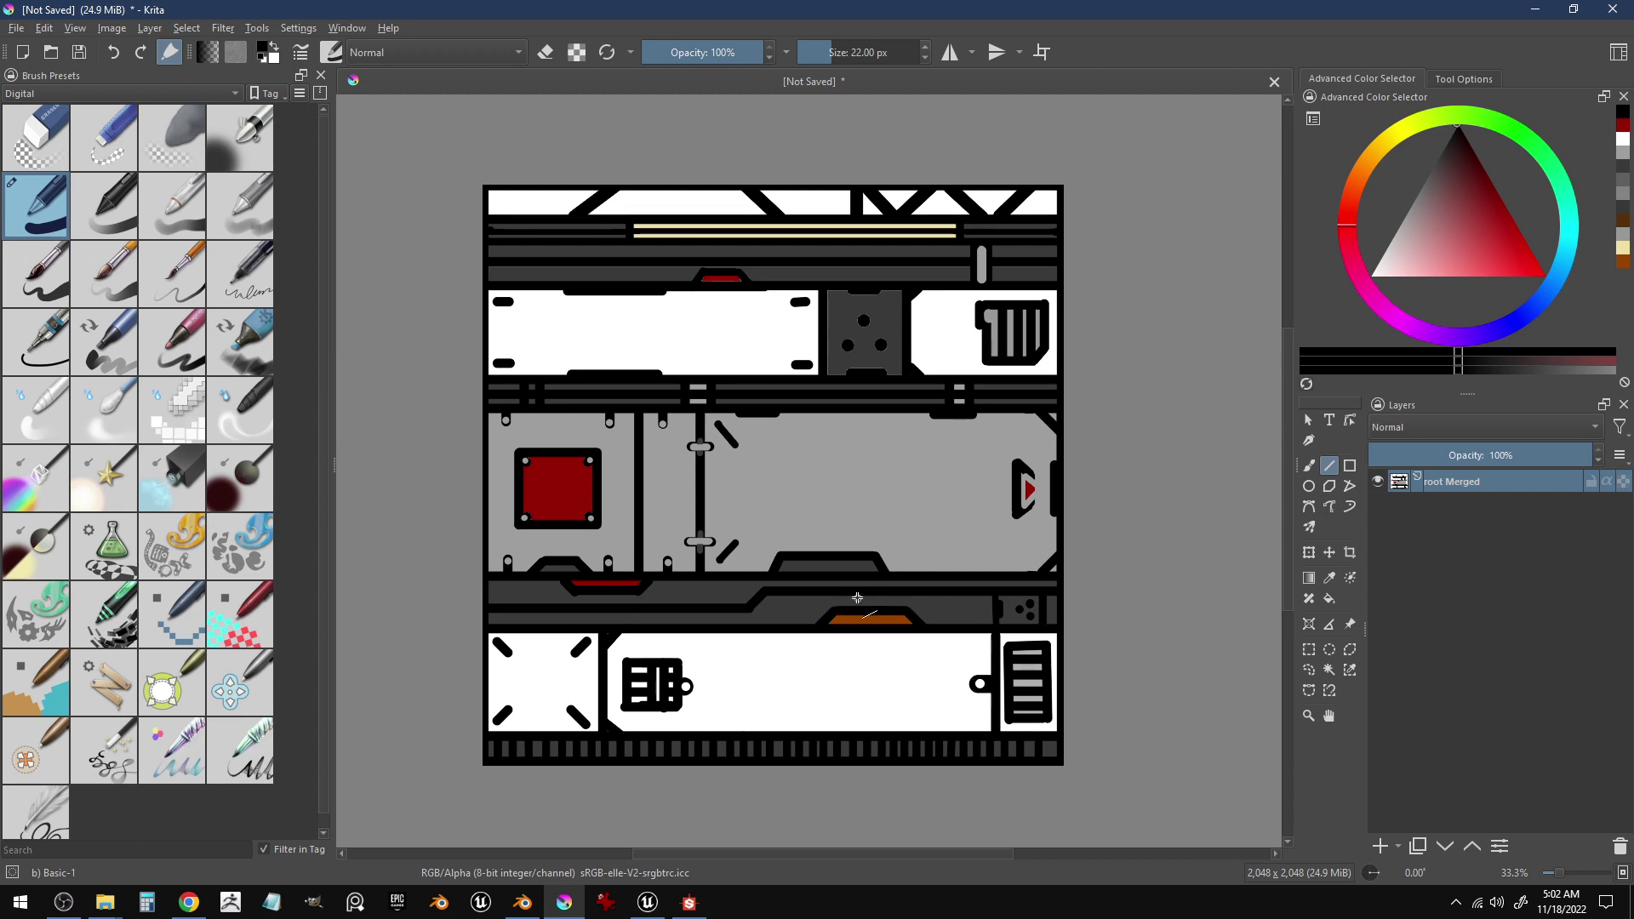
{"action": "left_click_drag", "start_coordinate": [849, 596], "coordinate": [885, 597]}
{"action": "left_click_drag", "start_coordinate": [677, 607], "coordinate": [715, 609]}
{"action": "left_click_drag", "start_coordinate": [736, 571], "coordinate": [851, 584]}
- Add a 26 px horizontal black line above the dotted block, redoing misplaced tries
{"action": "left_click_drag", "start_coordinate": [996, 569], "coordinate": [948, 569]}
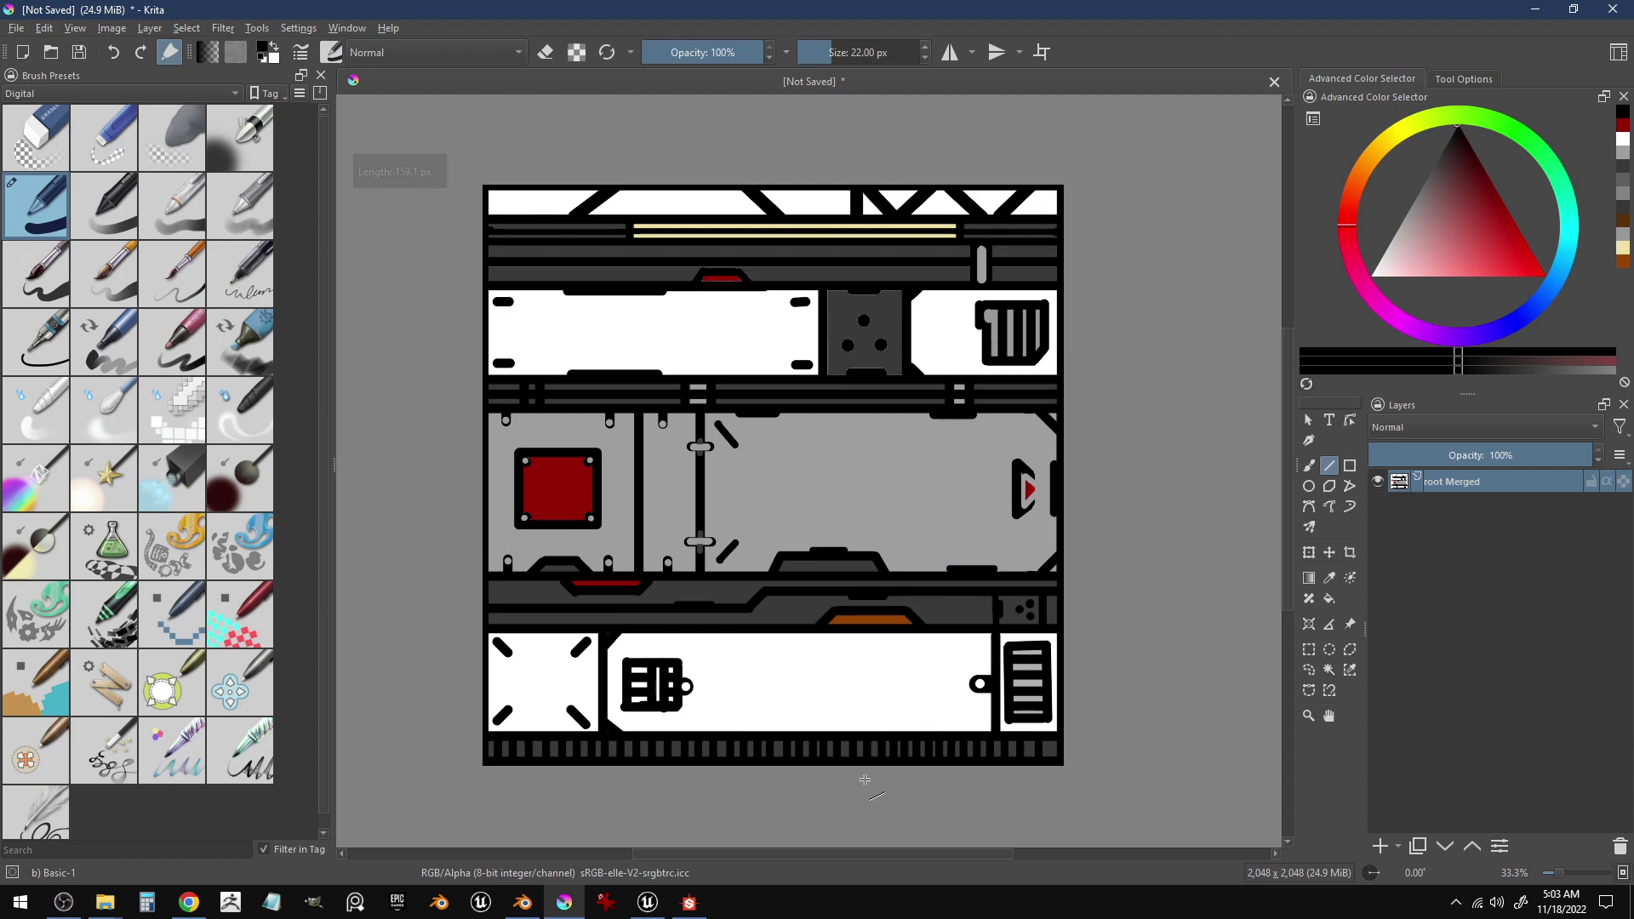
{"action": "key", "text": "ctrl+z"}
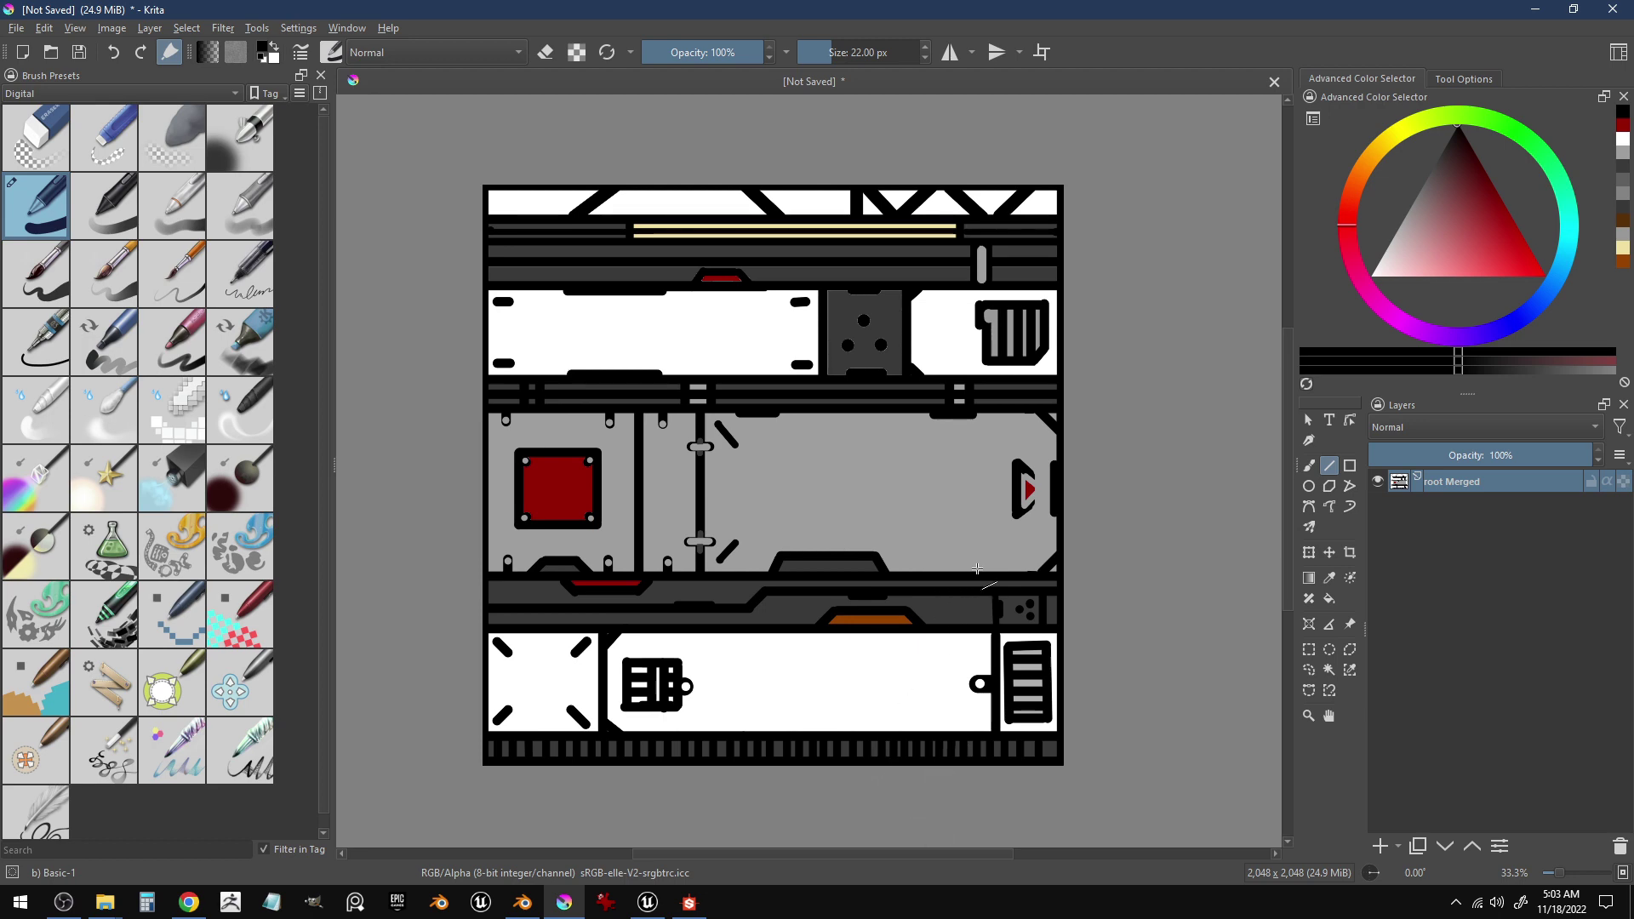
{"action": "left_click_drag", "start_coordinate": [933, 570], "coordinate": [979, 569]}
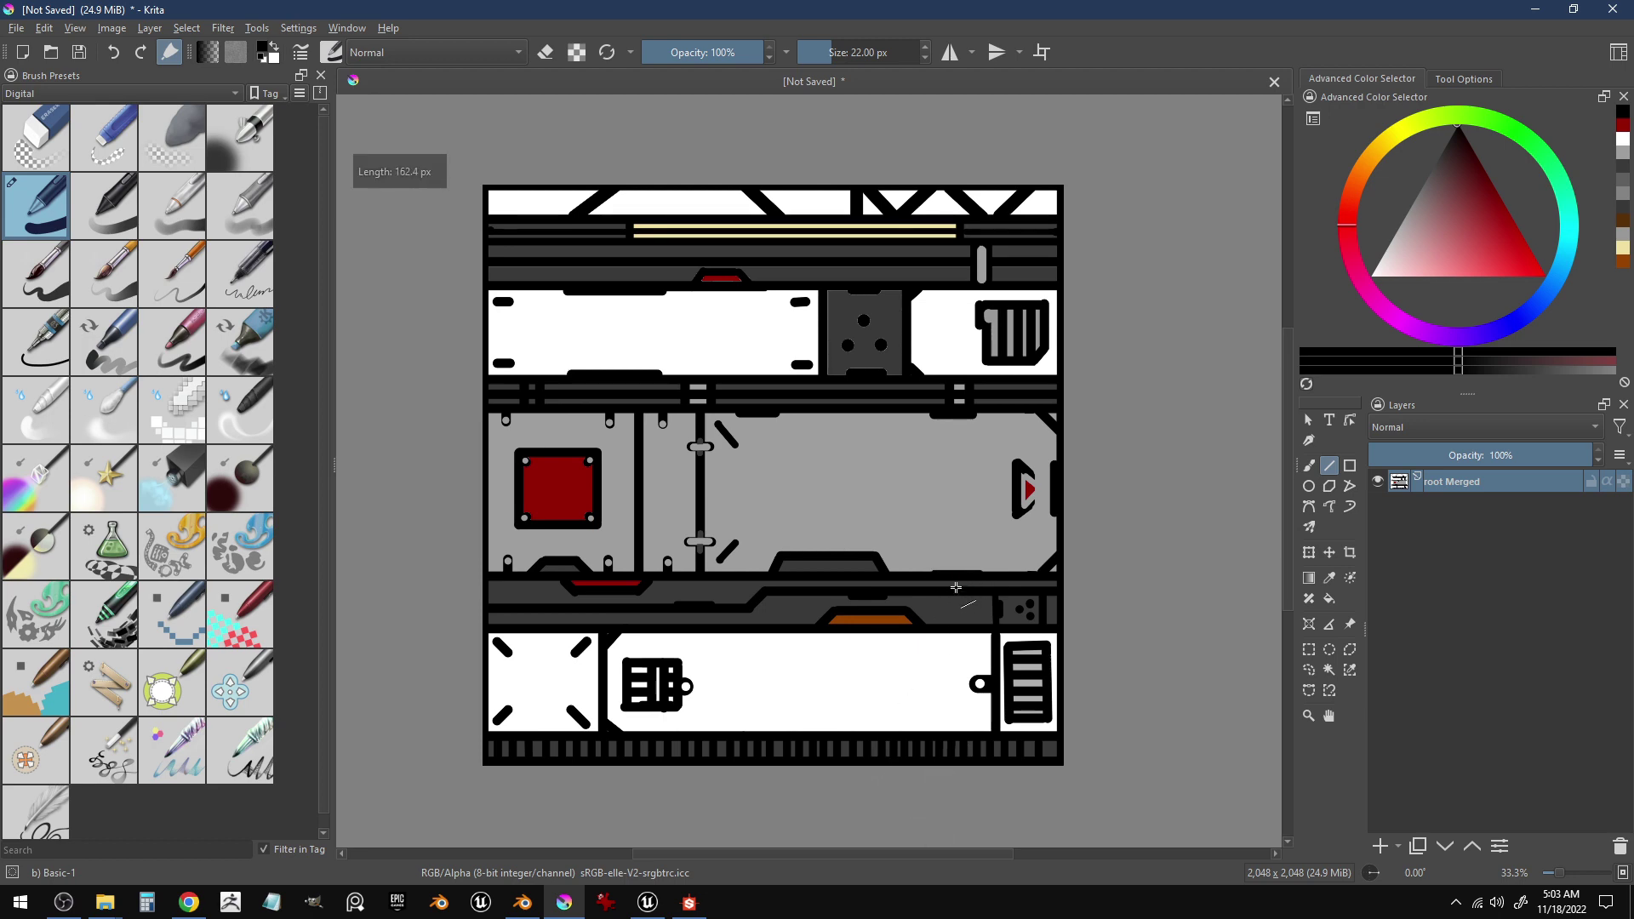
{"action": "key", "text": "ctrl+z"}
{"action": "key", "text": "bracketright"}
{"action": "key", "text": "bracketright"}
{"action": "left_click_drag", "start_coordinate": [941, 568], "coordinate": [984, 566]}
- Undo the last thick horizontal line
{"action": "key", "text": "ctrl+z"}
{"action": "key", "text": "ctrl+z"}
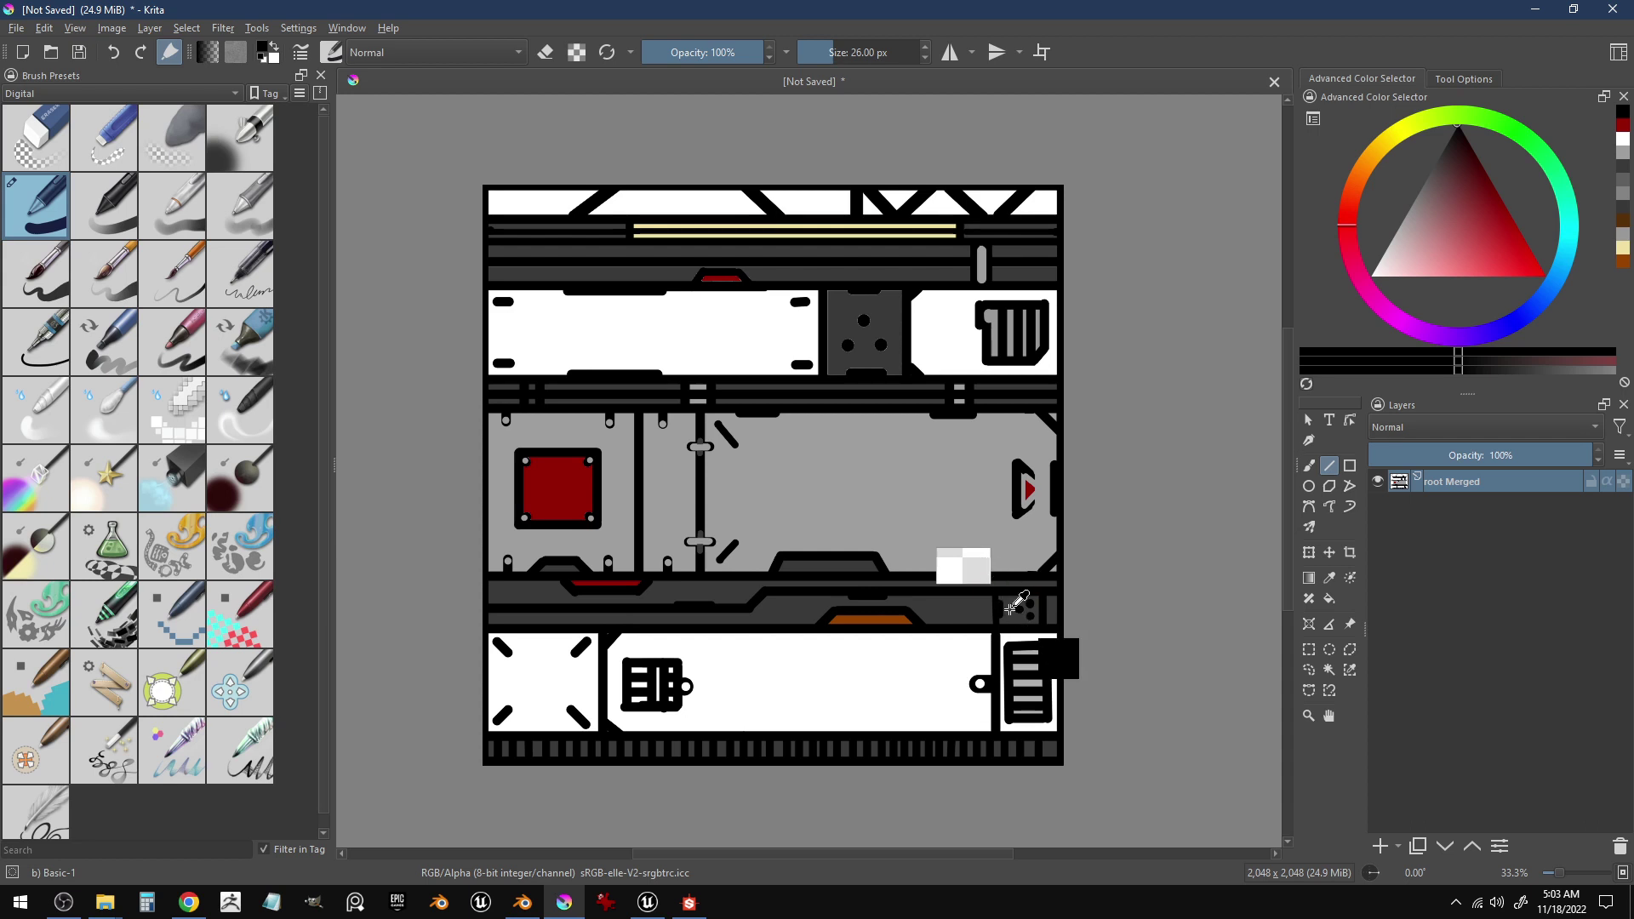
{"action": "key", "text": "ctrl+shift+z"}
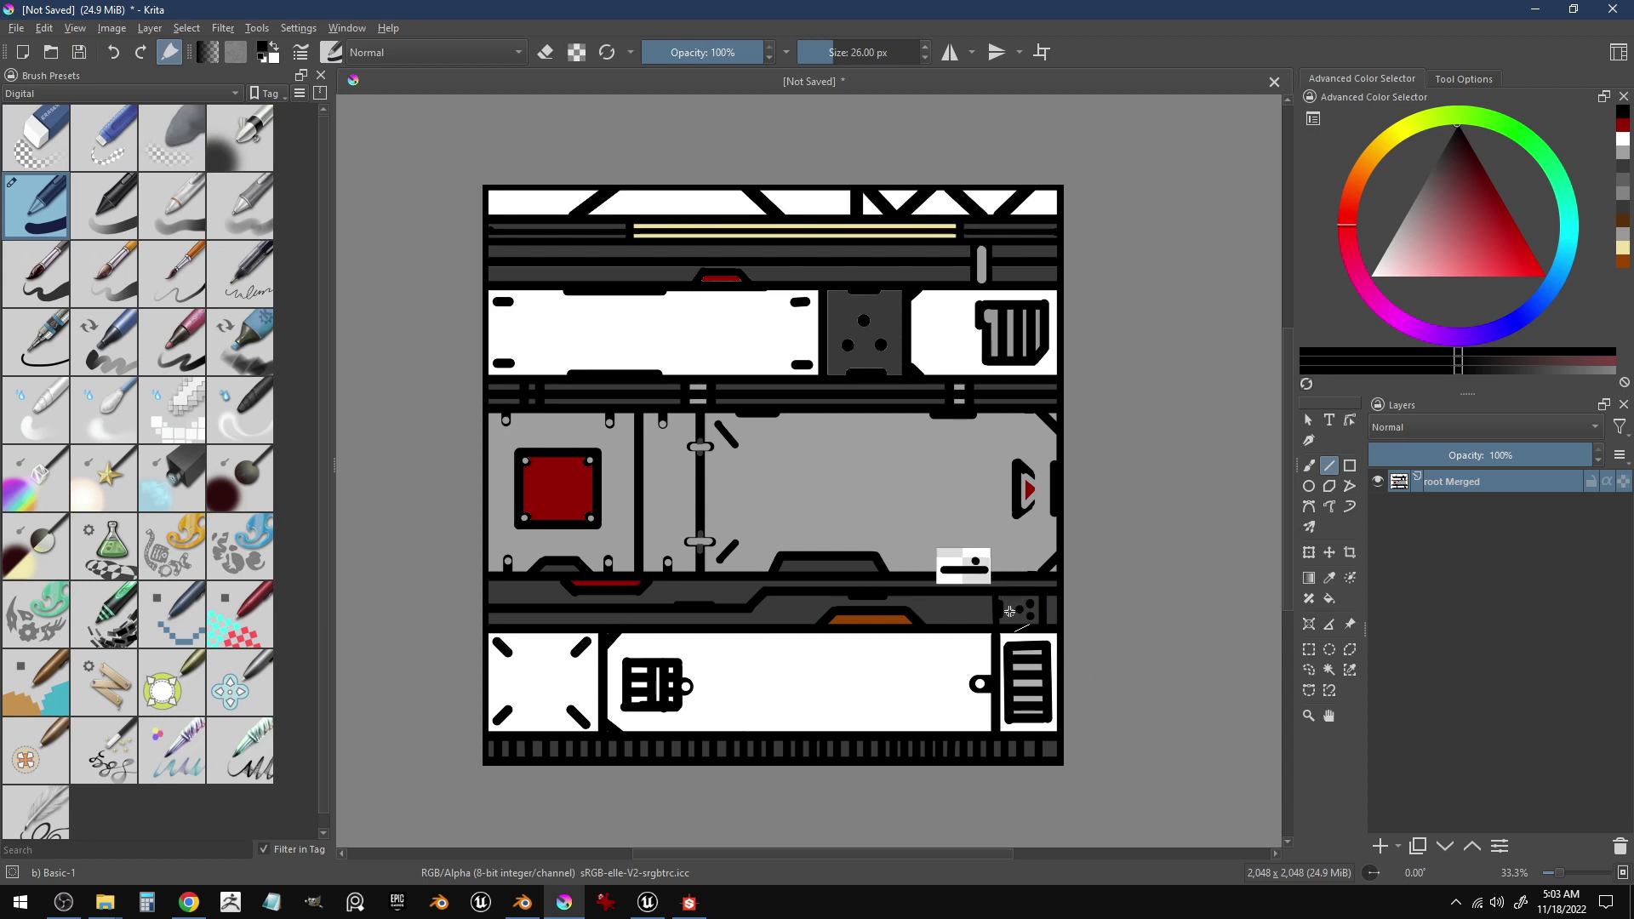
{"action": "key", "text": "ctrl+z"}
{"action": "key", "text": "ctrl+z"}
{"action": "key", "text": "ctrl+z"}
{"action": "key", "text": "ctrl+z"}
{"action": "key", "text": "ctrl+z"}
{"action": "scroll", "coordinate": [1069, 474], "scroll_direction": "down", "scroll_amount": 2}
{"action": "scroll", "coordinate": [1082, 487], "scroll_direction": "up", "scroll_amount": 2}
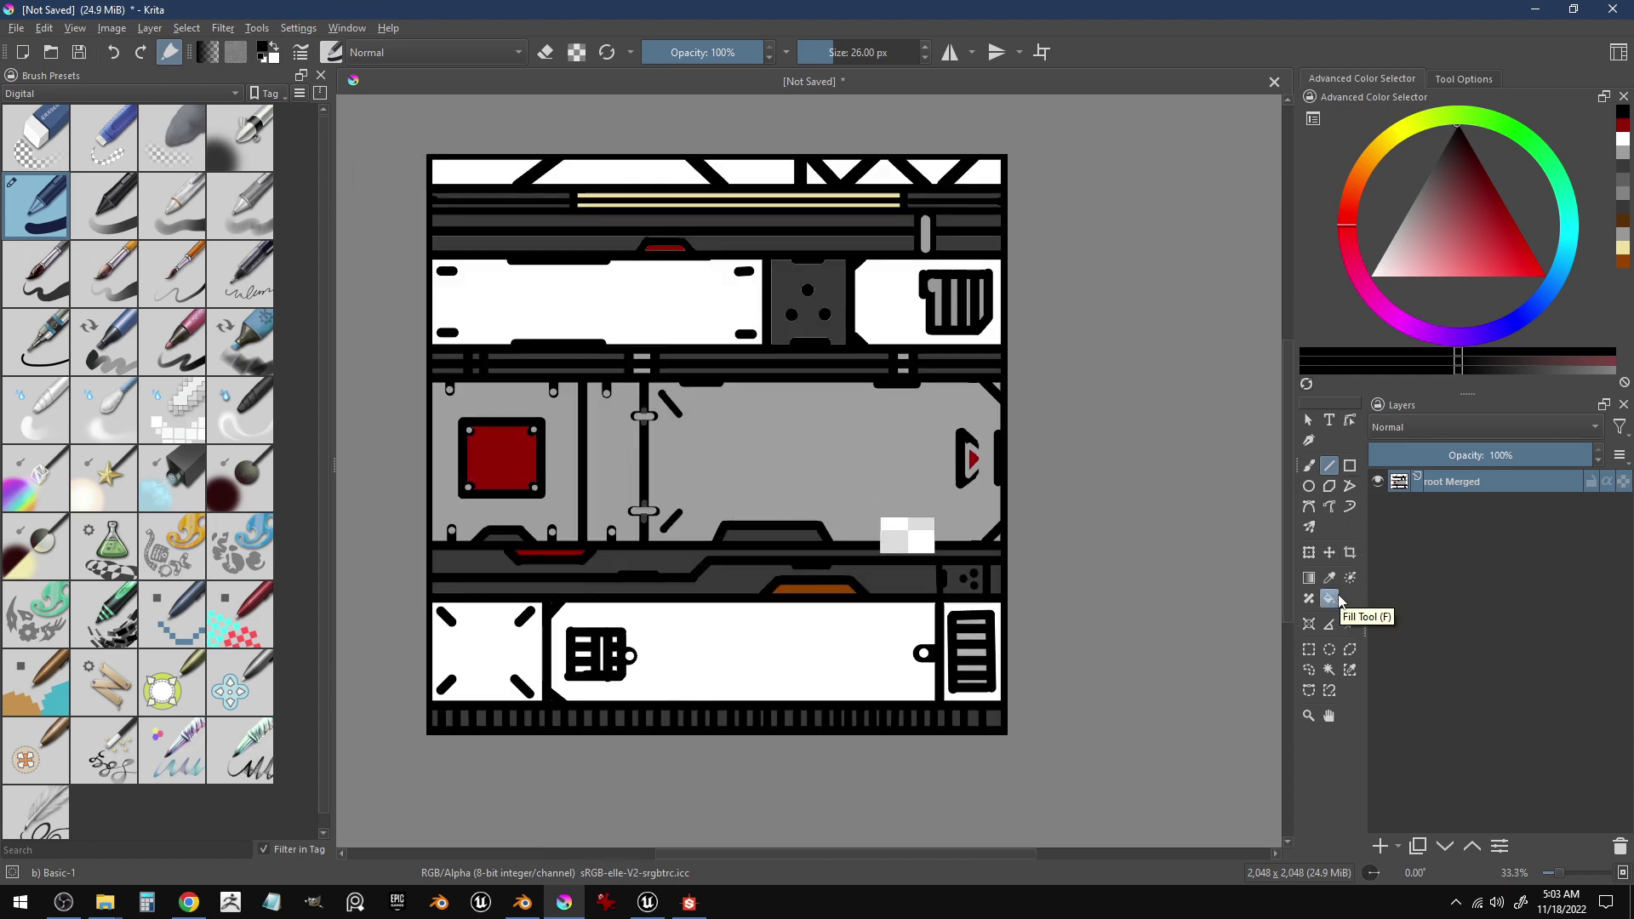
- Paste a copied panel piece as a new layer over the see-through patch, then deselect
{"action": "left_click", "coordinate": [1309, 649]}
{"action": "left_click_drag", "start_coordinate": [943, 512], "coordinate": [975, 558]}
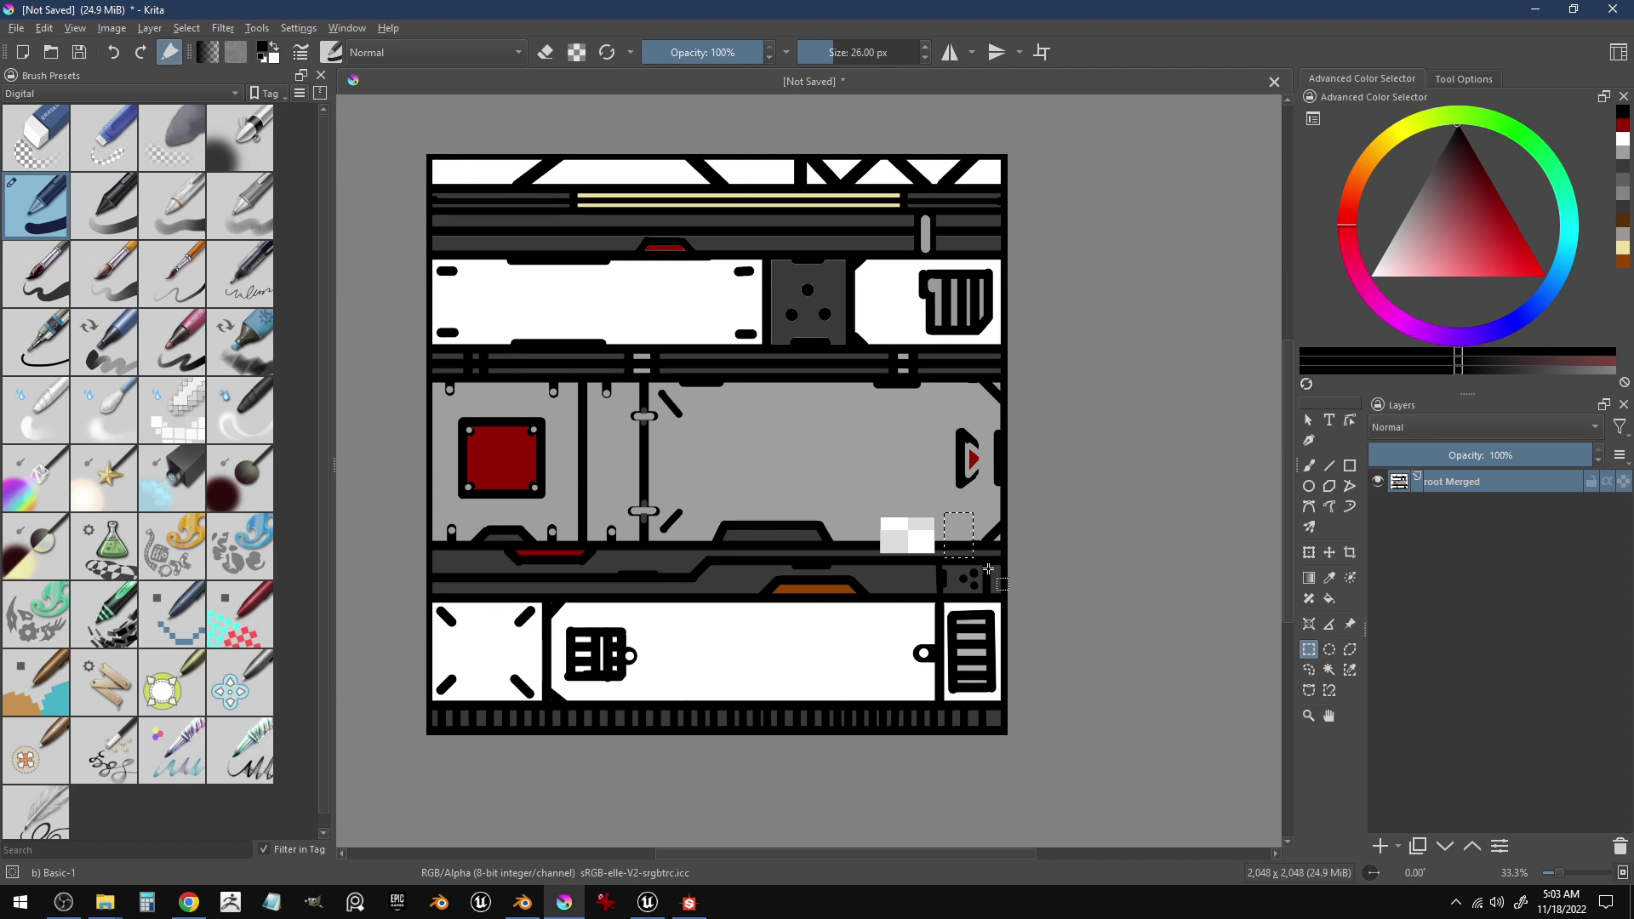
{"action": "key", "text": "ctrl+v"}
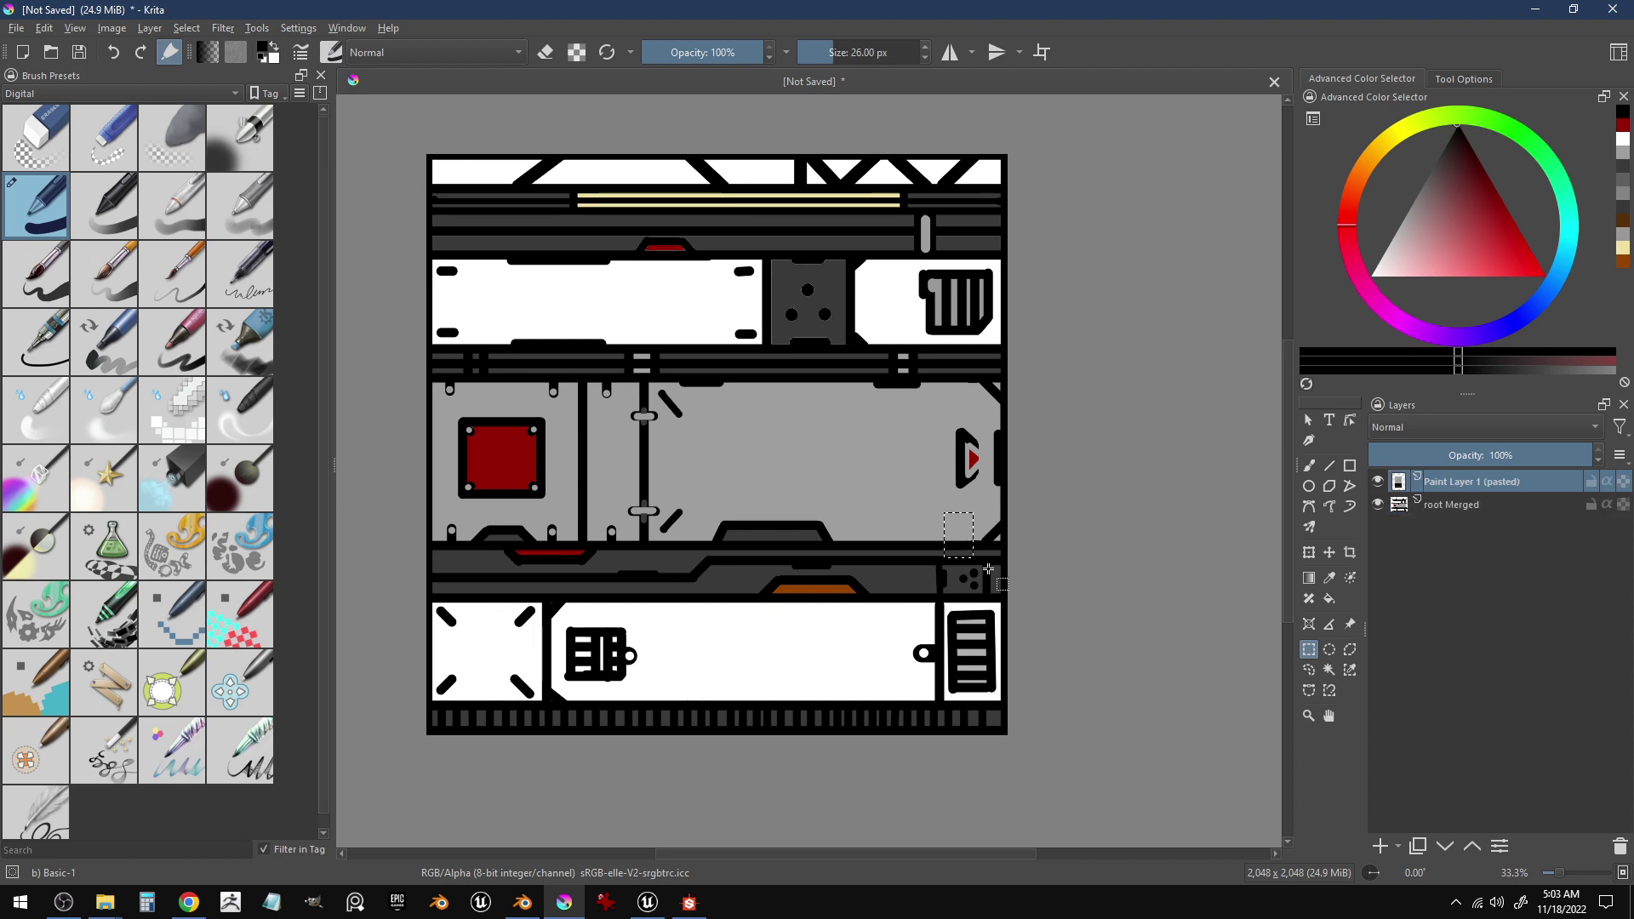
{"action": "left_click", "coordinate": [1377, 483]}
{"action": "left_click", "coordinate": [1377, 483]}
{"action": "left_click", "coordinate": [1377, 505]}
{"action": "left_click", "coordinate": [1378, 505]}
{"action": "left_click", "coordinate": [1245, 514]}
- Bring up the Save As dialog from the File menu and move it aside
{"action": "left_click", "coordinate": [22, 38]}
{"action": "left_click", "coordinate": [69, 129]}
{"action": "left_click_drag", "start_coordinate": [589, 151], "coordinate": [1633, 104]}
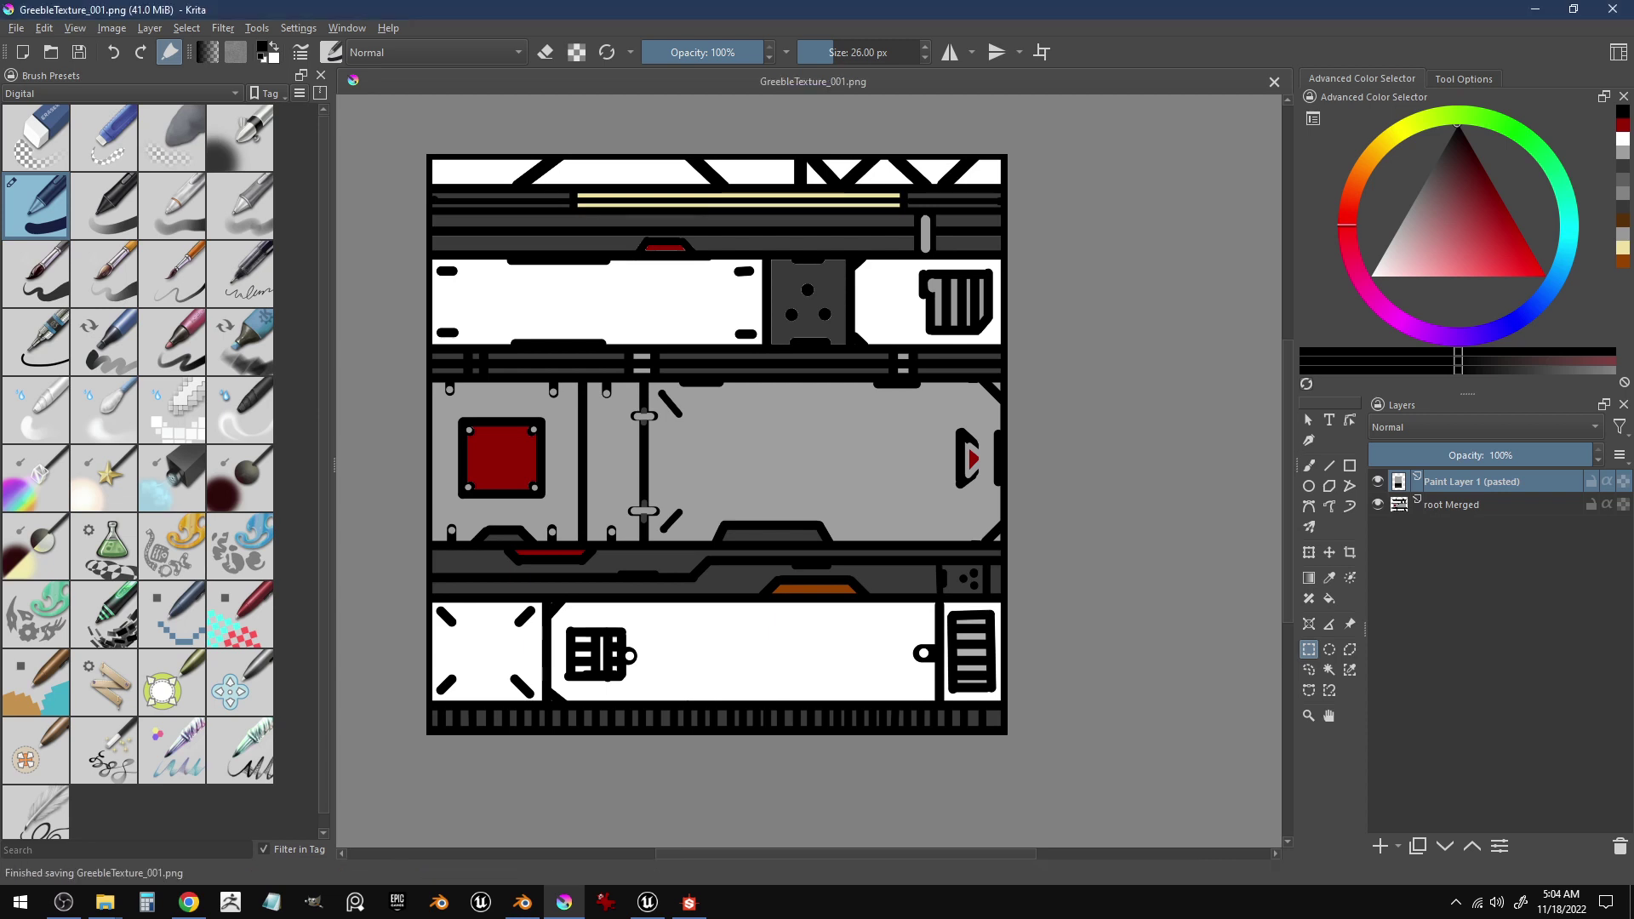
- Scroll the view in and out to review the finished hull panel texture
{"action": "scroll", "coordinate": [1084, 559], "scroll_direction": "down", "scroll_amount": 2}
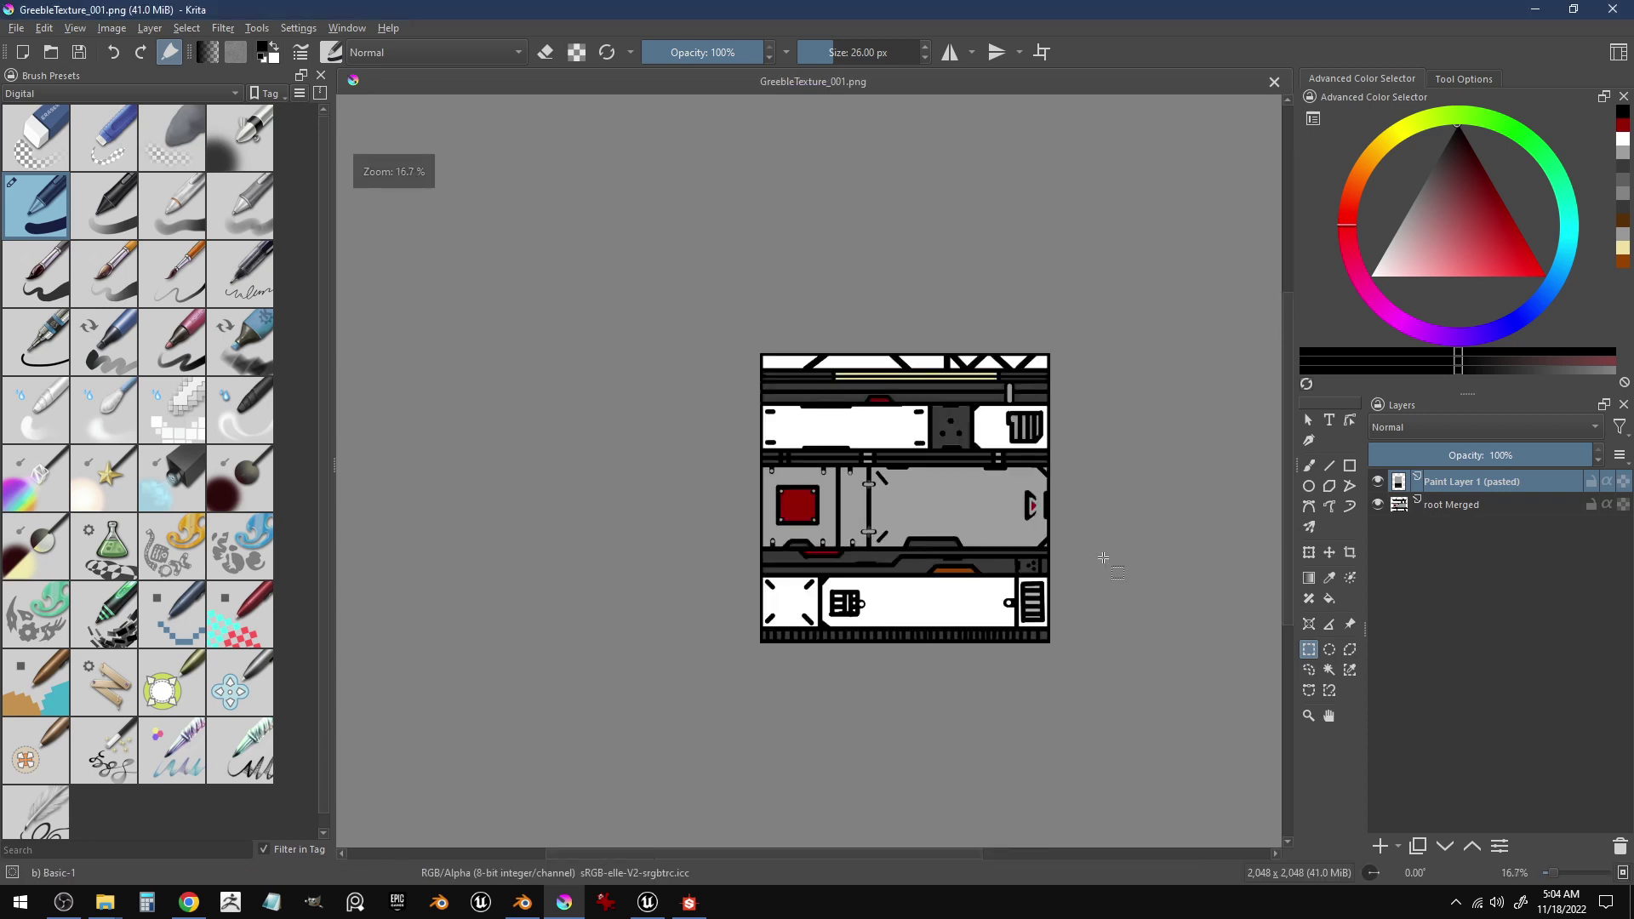
{"action": "scroll", "coordinate": [1102, 558], "scroll_direction": "up", "scroll_amount": 2}
{"action": "scroll", "coordinate": [1103, 558], "scroll_direction": "down", "scroll_amount": 1}
{"action": "scroll", "coordinate": [1110, 556], "scroll_direction": "down", "scroll_amount": 2}
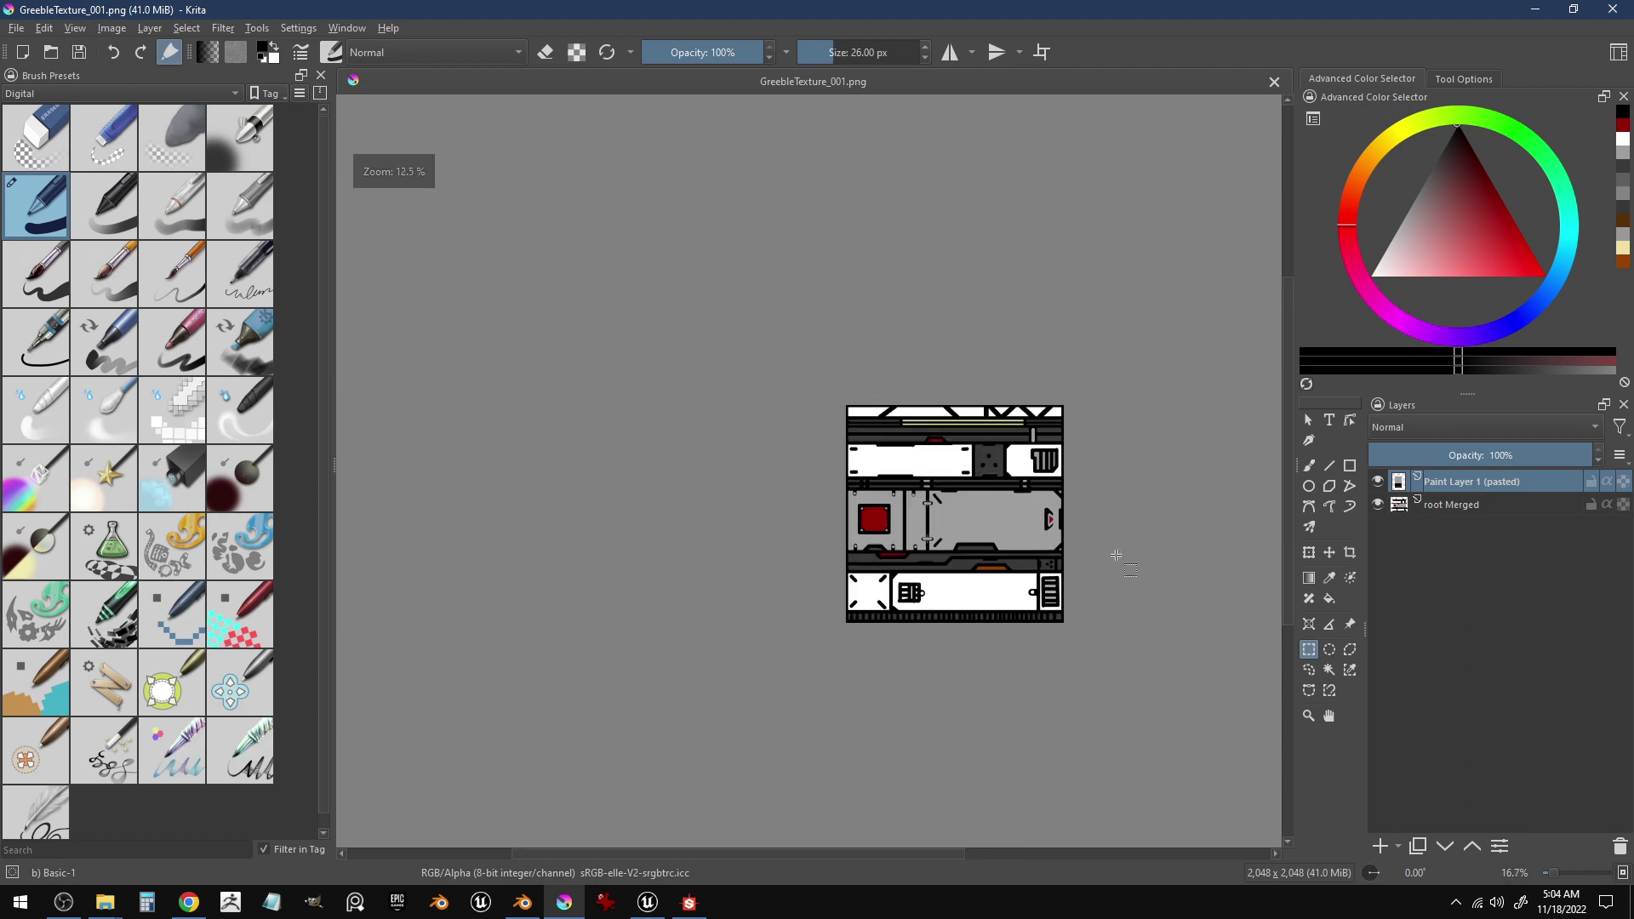
{"action": "scroll", "coordinate": [1119, 556], "scroll_direction": "up", "scroll_amount": 1}
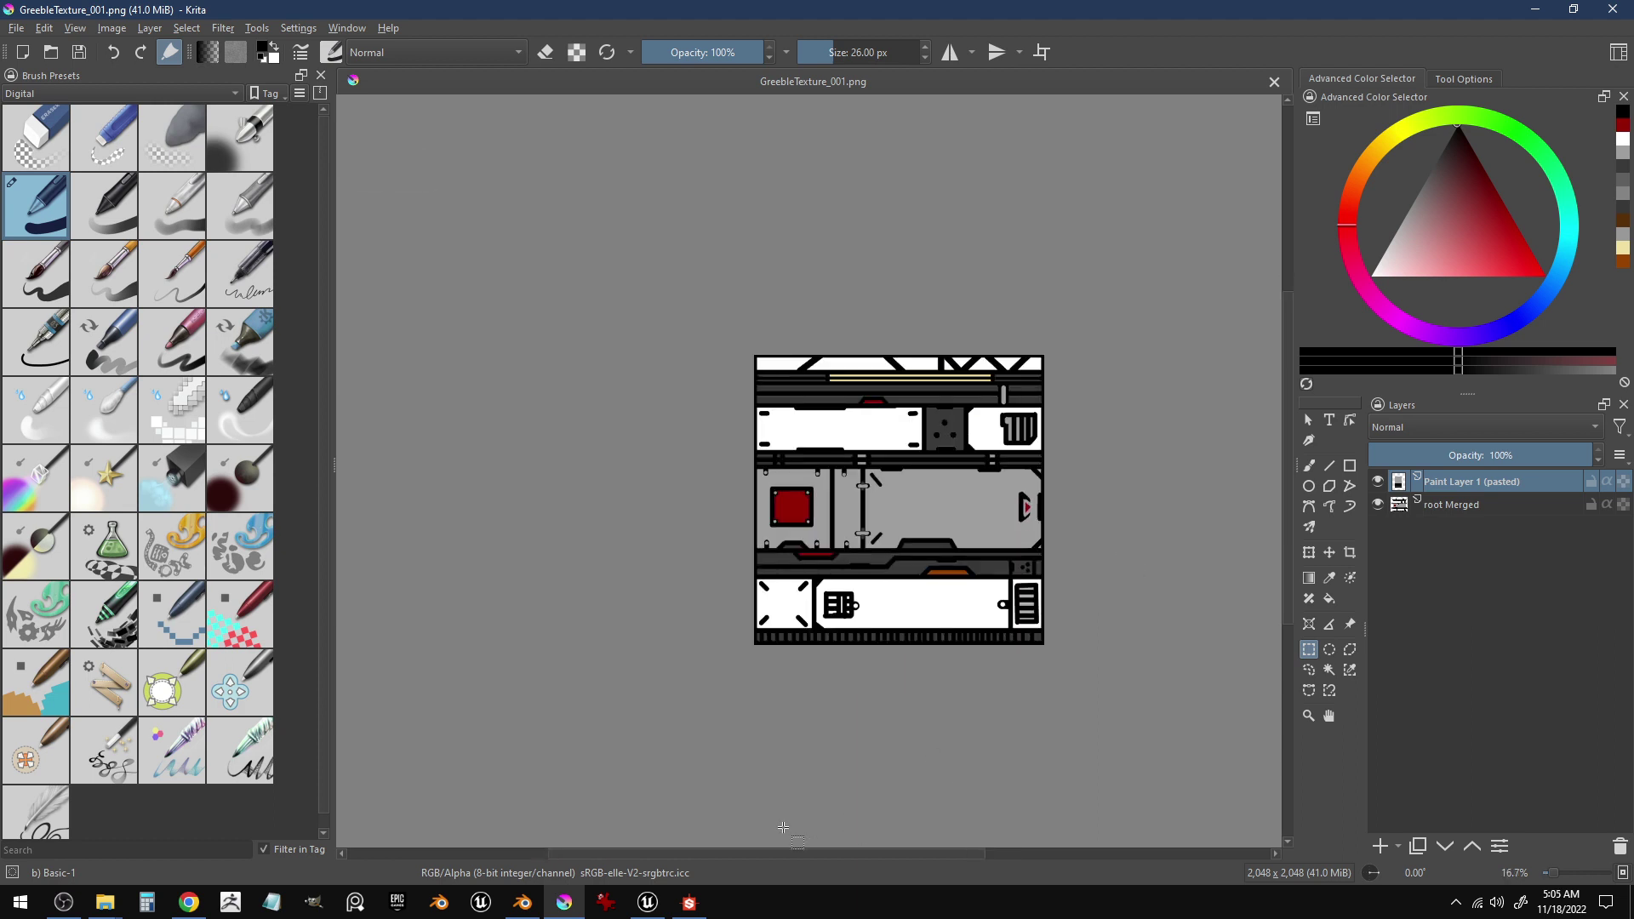
{"action": "left_click", "coordinate": [691, 904]}
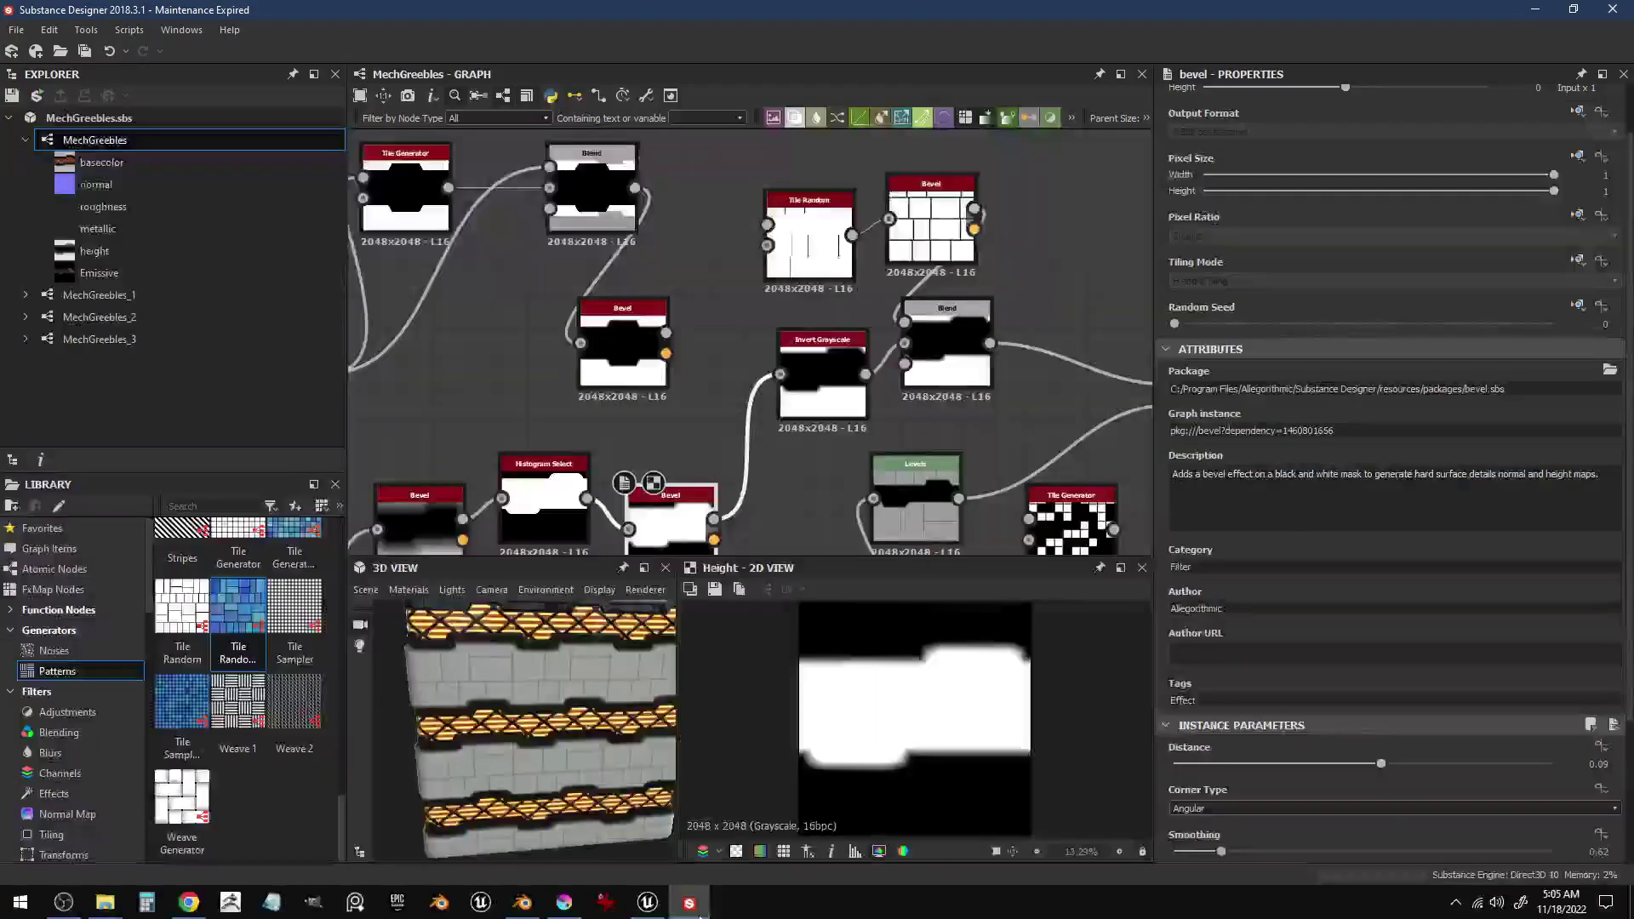
{"action": "left_click", "coordinate": [700, 915]}
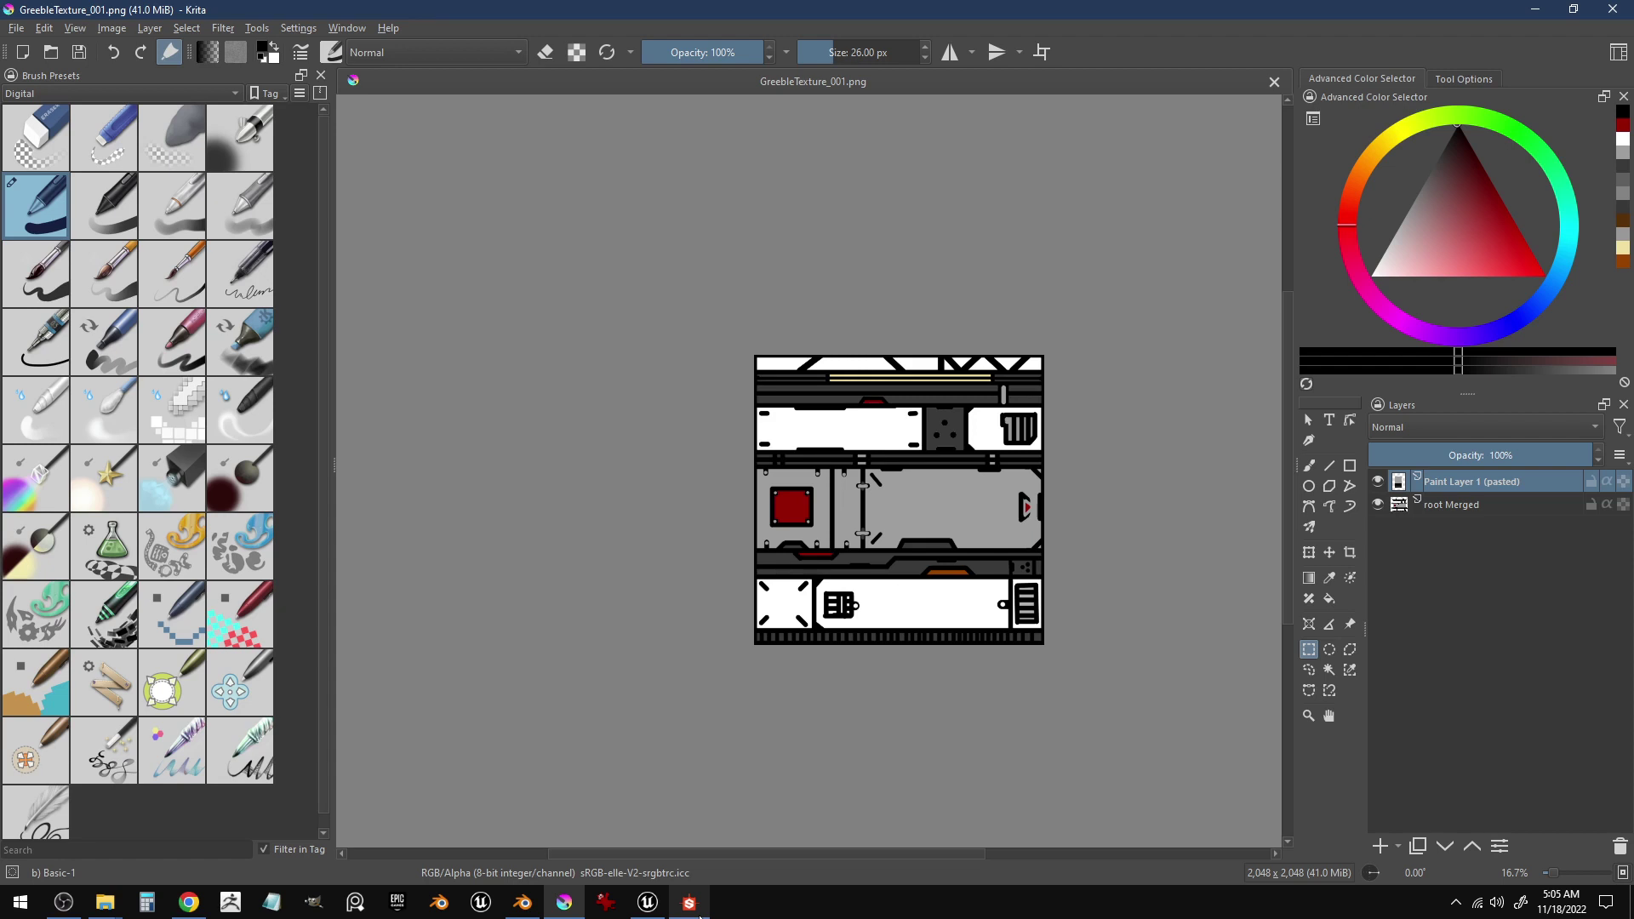
{"action": "scroll", "coordinate": [922, 733], "scroll_direction": "up", "scroll_amount": 2}
{"action": "scroll", "coordinate": [923, 741], "scroll_direction": "down", "scroll_amount": 1}
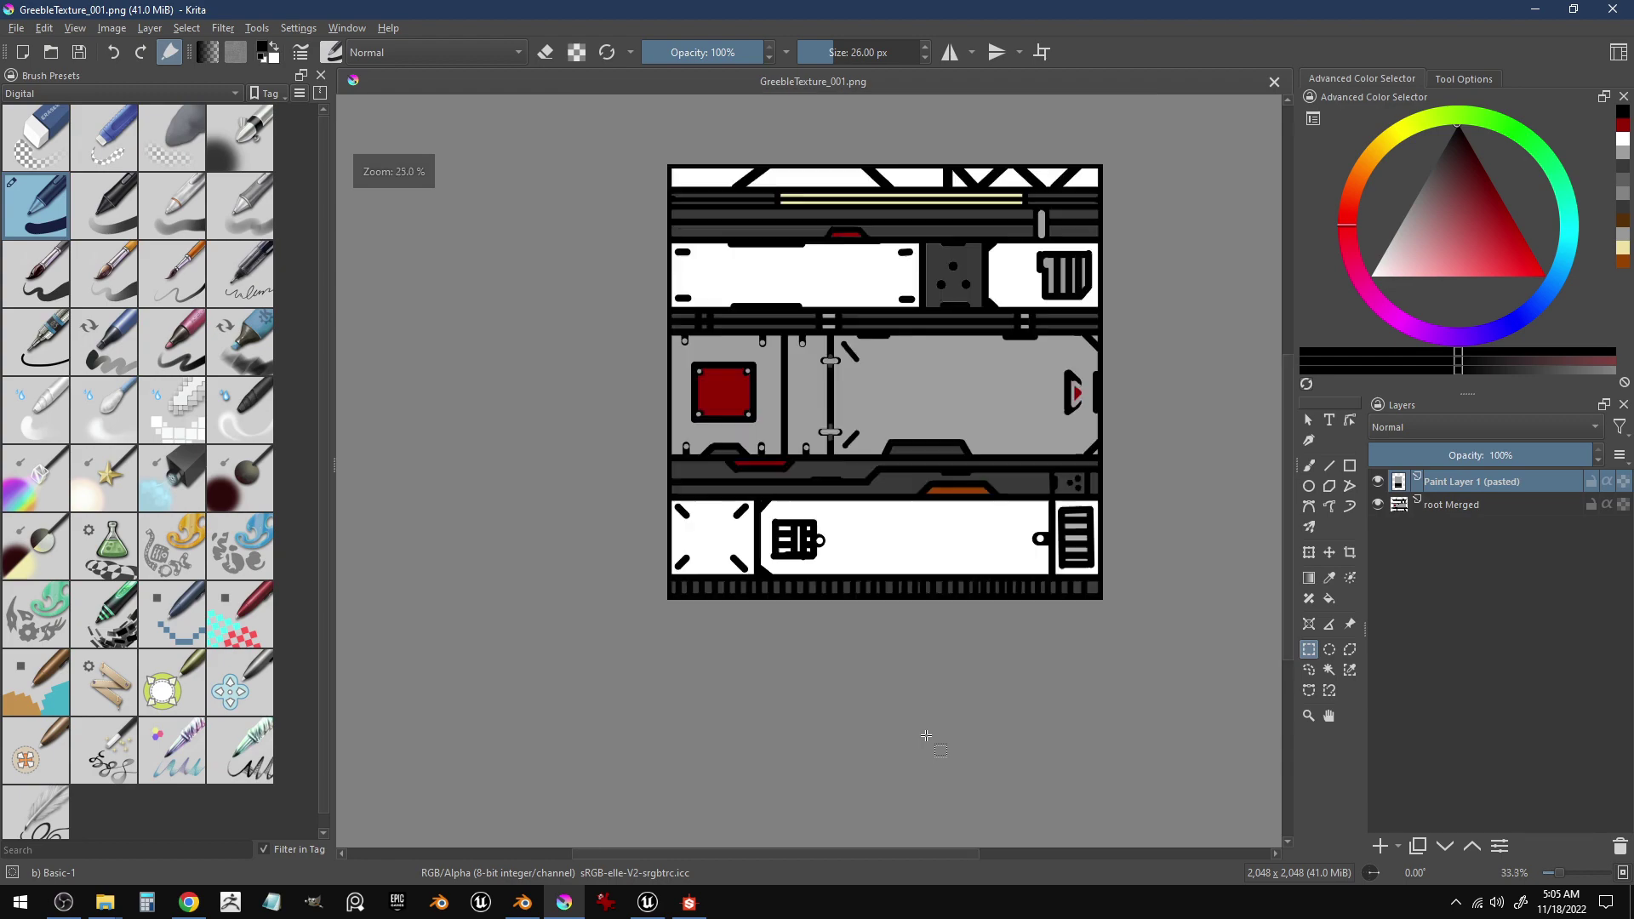
{"action": "left_click_drag", "start_coordinate": [937, 711], "coordinate": [888, 793]}
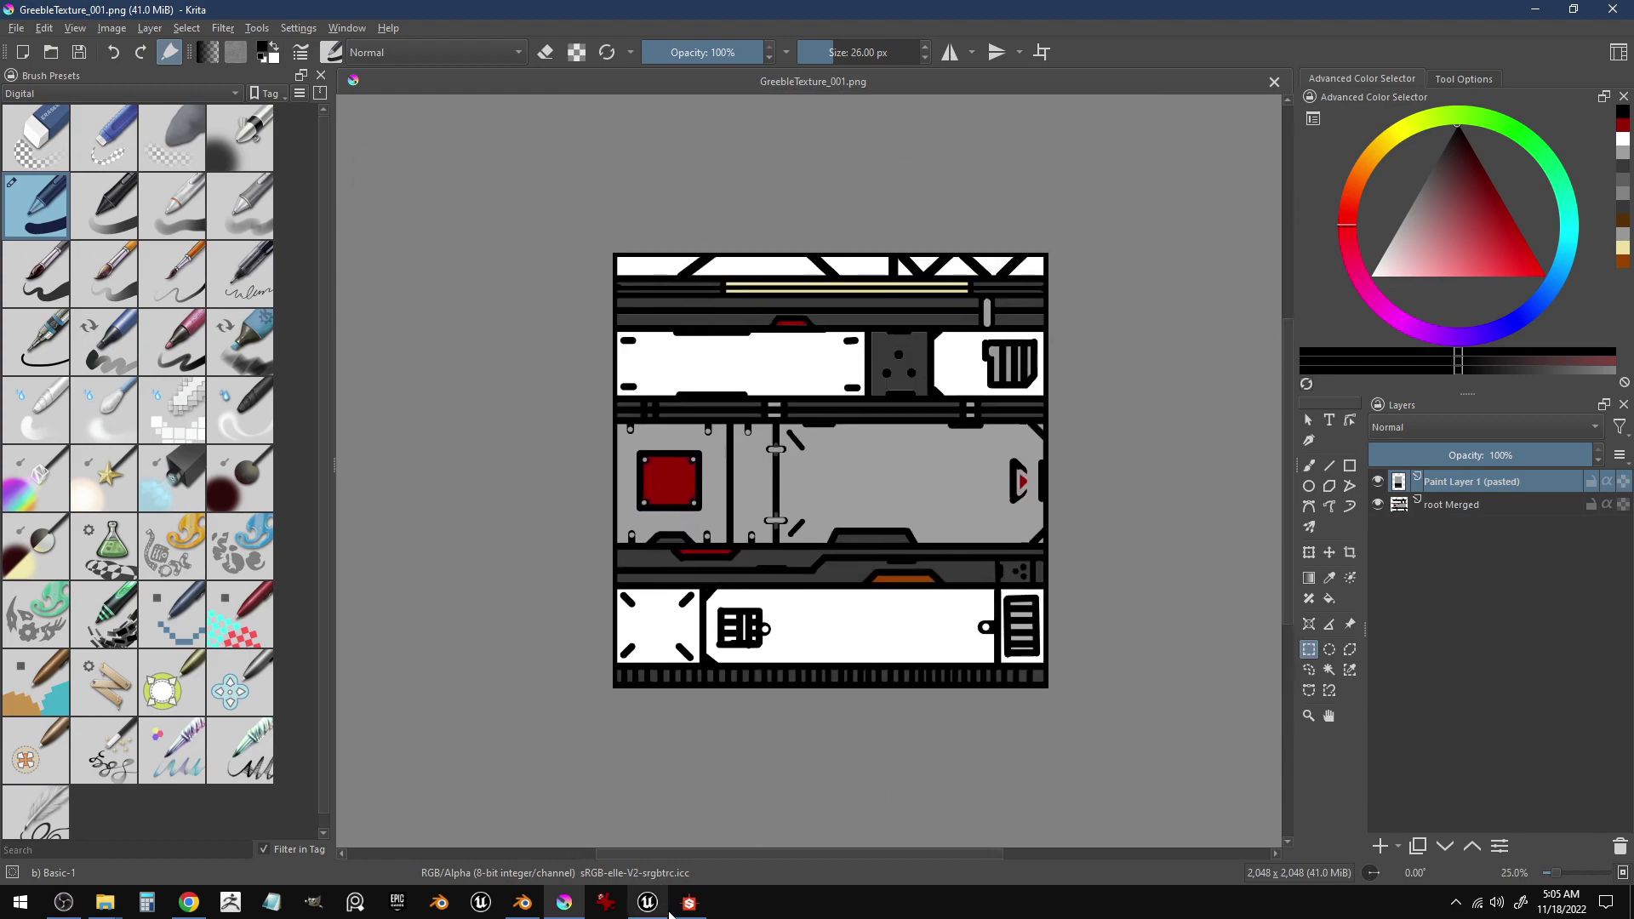